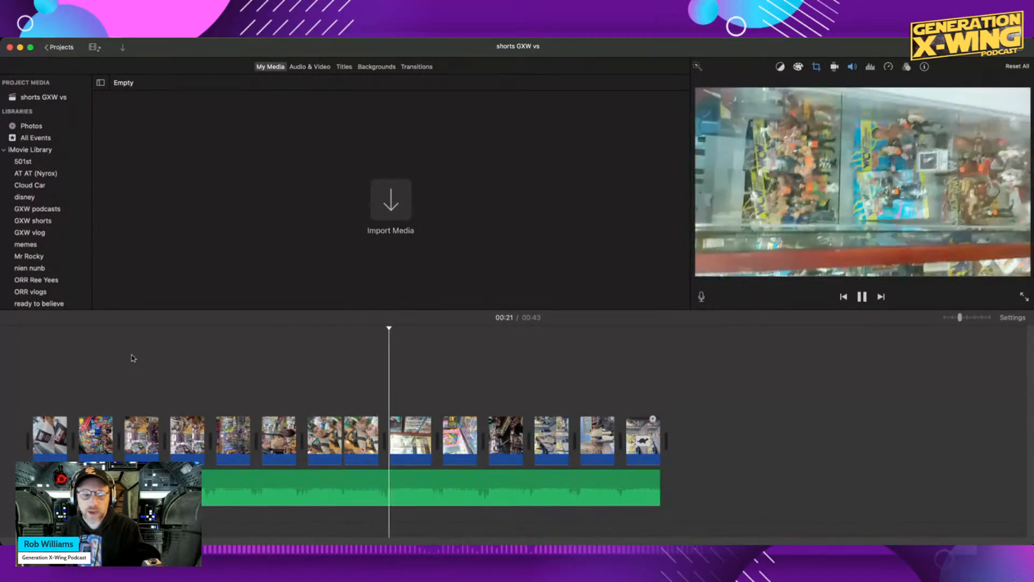
Stop playback of the shorts GXW vs toy-store timeline and jump back to 00:08.
left_click(156, 352)
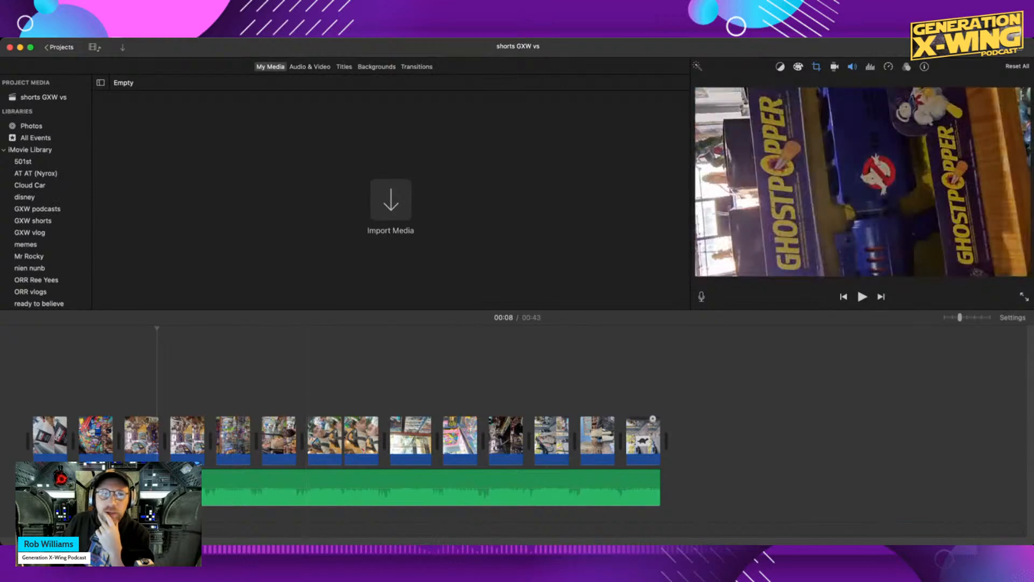
Switch from the projects overview to ORR cloud car and move the playhead to the Outer Rim Rookie title card.
left_click(74, 49)
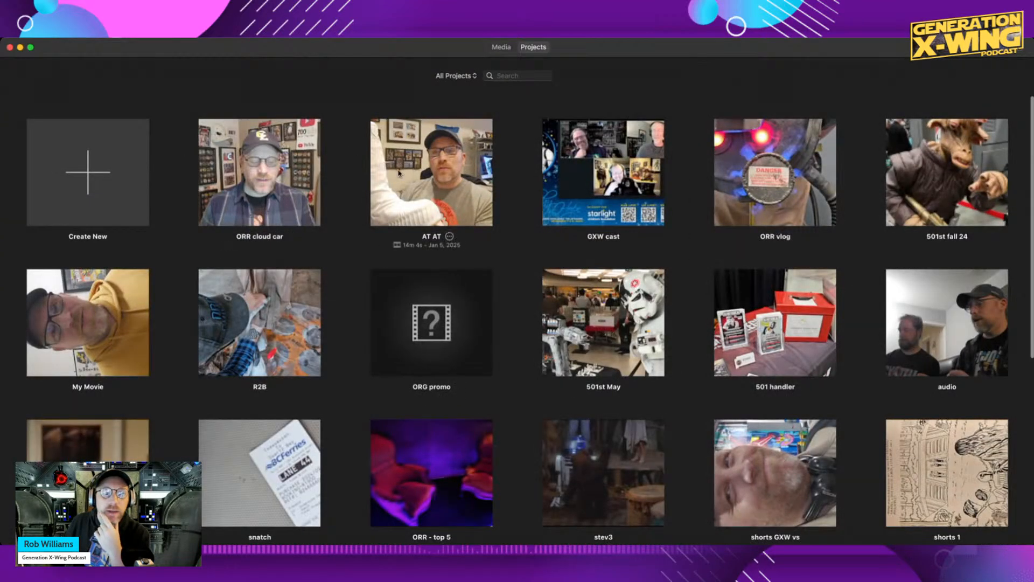
left_click(286, 175)
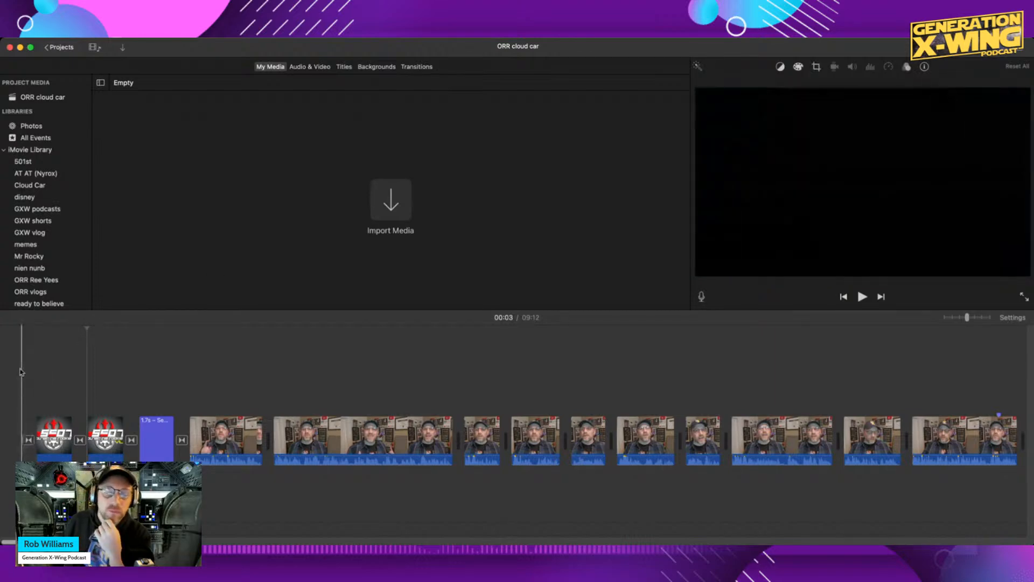
left_click(20, 372)
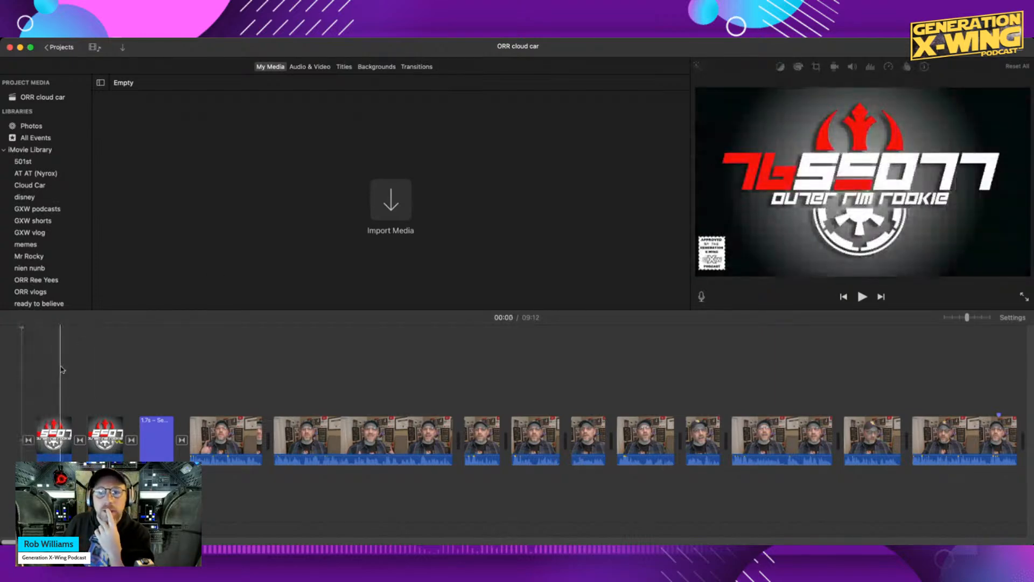
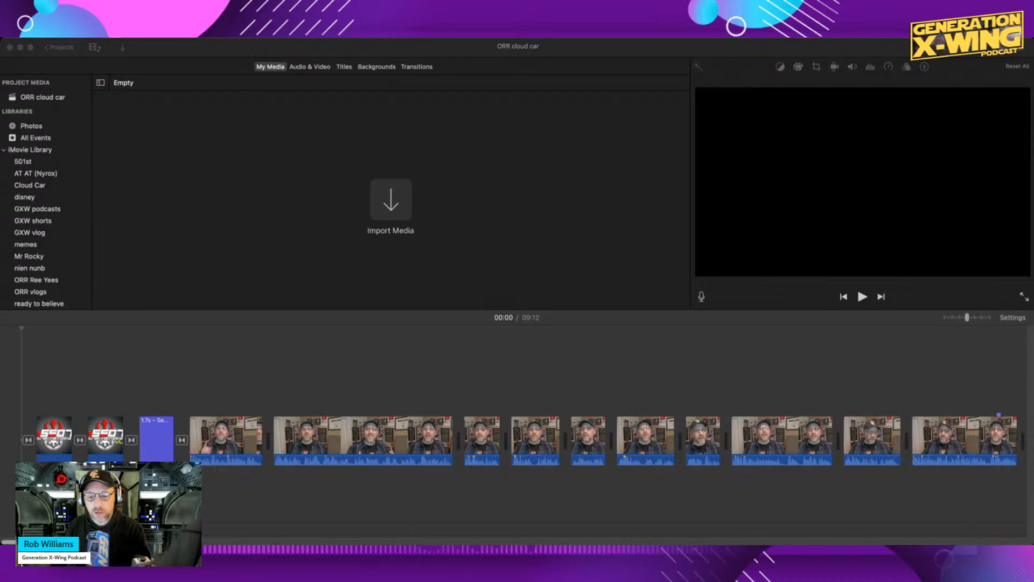
Focus the iMovie editor and show the Transitions list, with Cross Dissolve and Fade to Black.
left_click(378, 514)
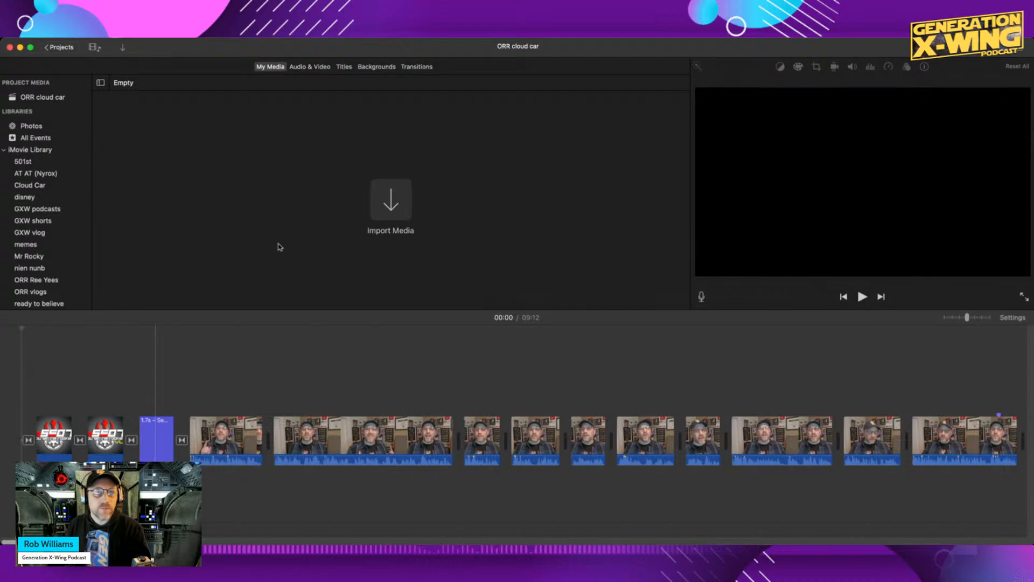
left_click(416, 68)
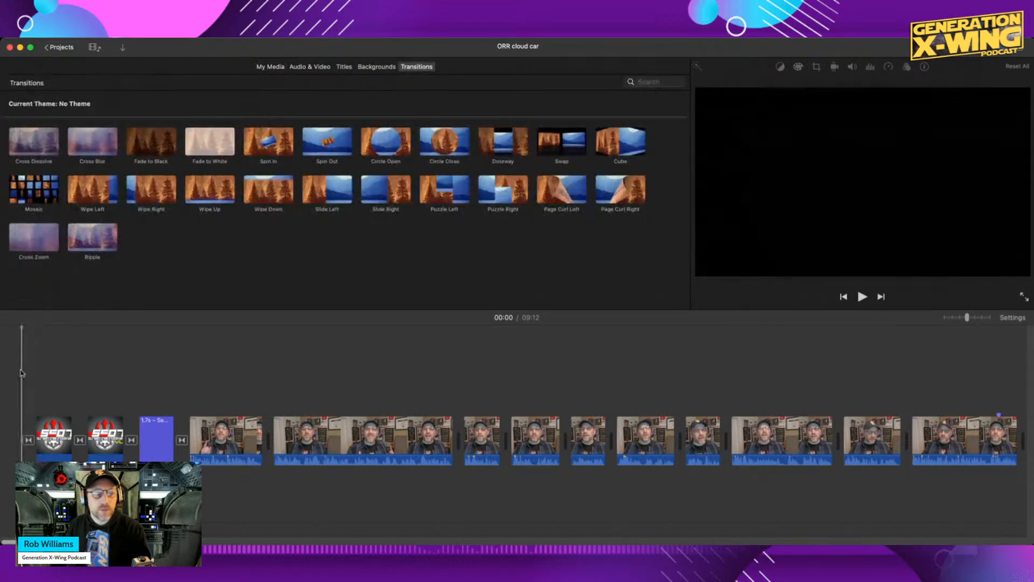
Play the project opening and select the first two title clips.
key("space")
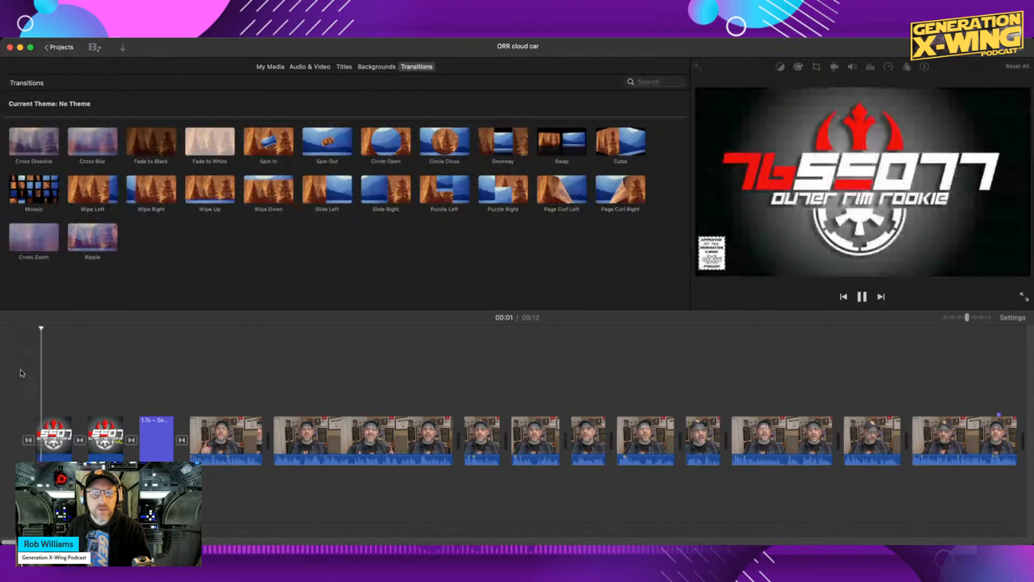
key("space")
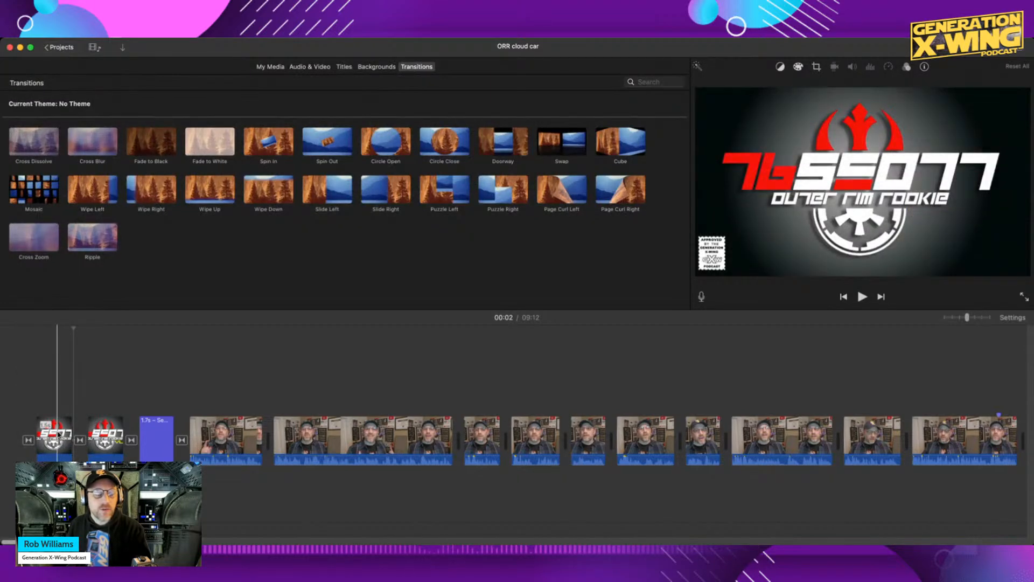
left_click(57, 436)
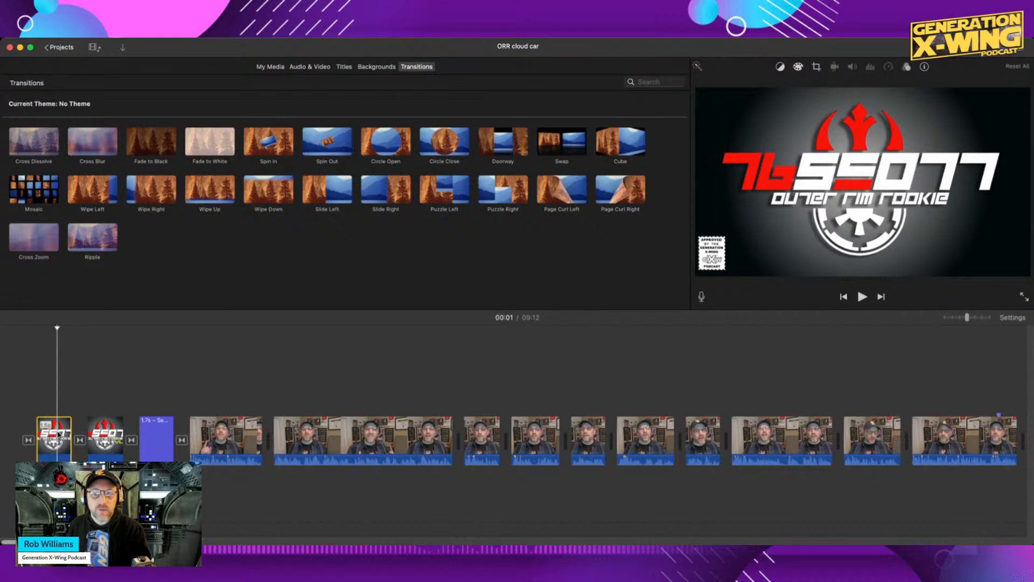
left_click(106, 431)
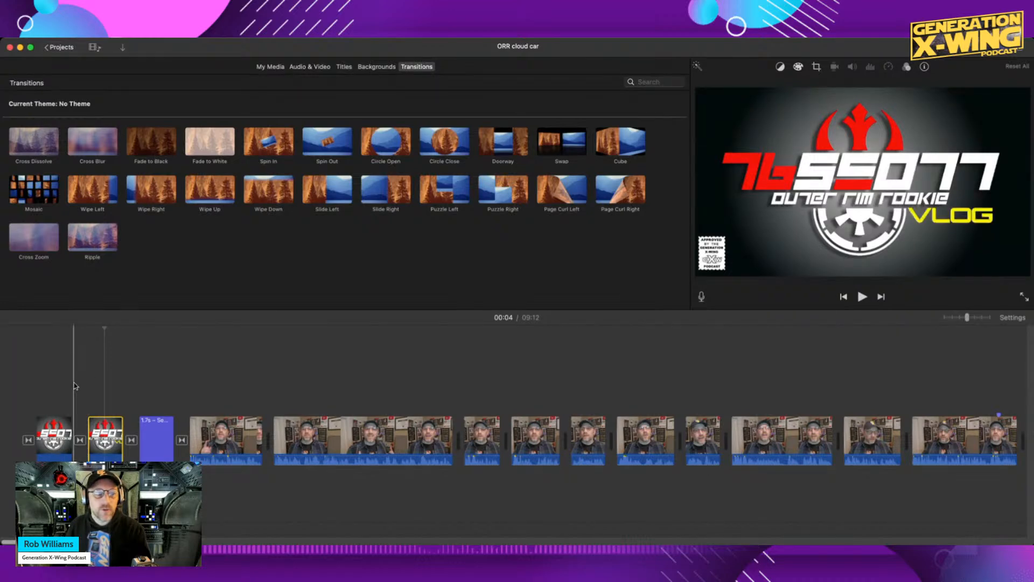
key("space")
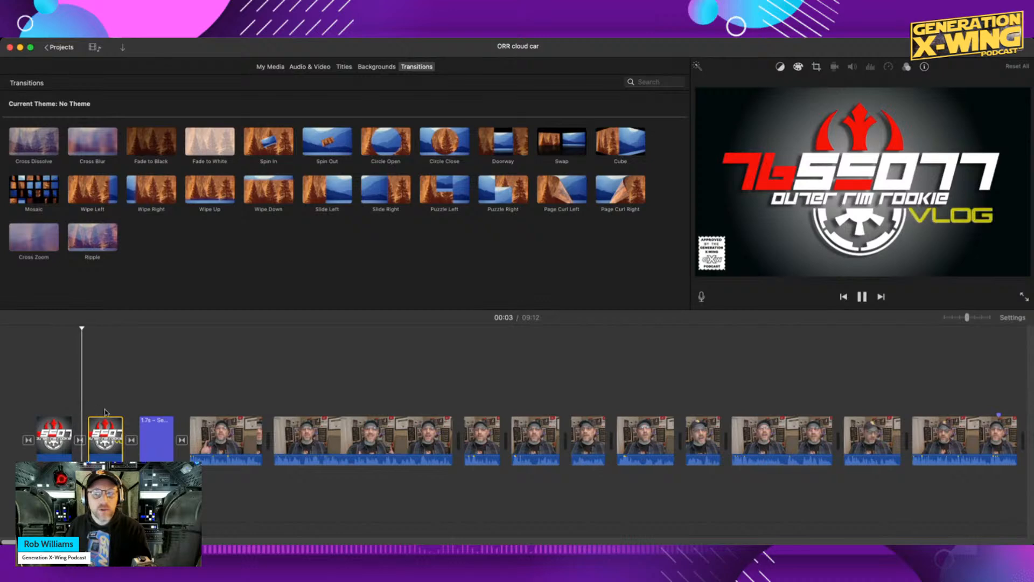
key("space")
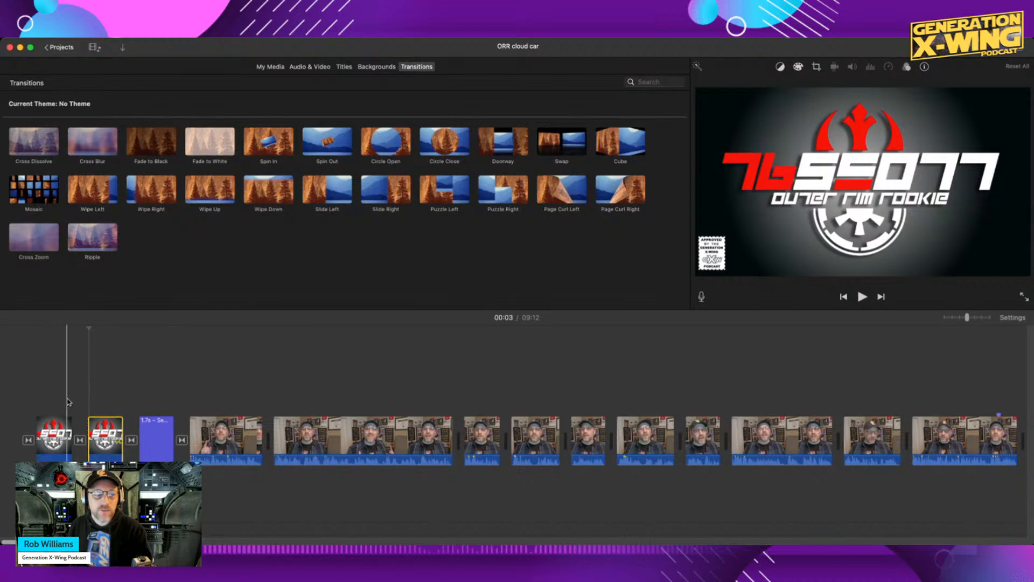
Replay the title sequence through the Second Pass title and the VLOG logo section.
key("space")
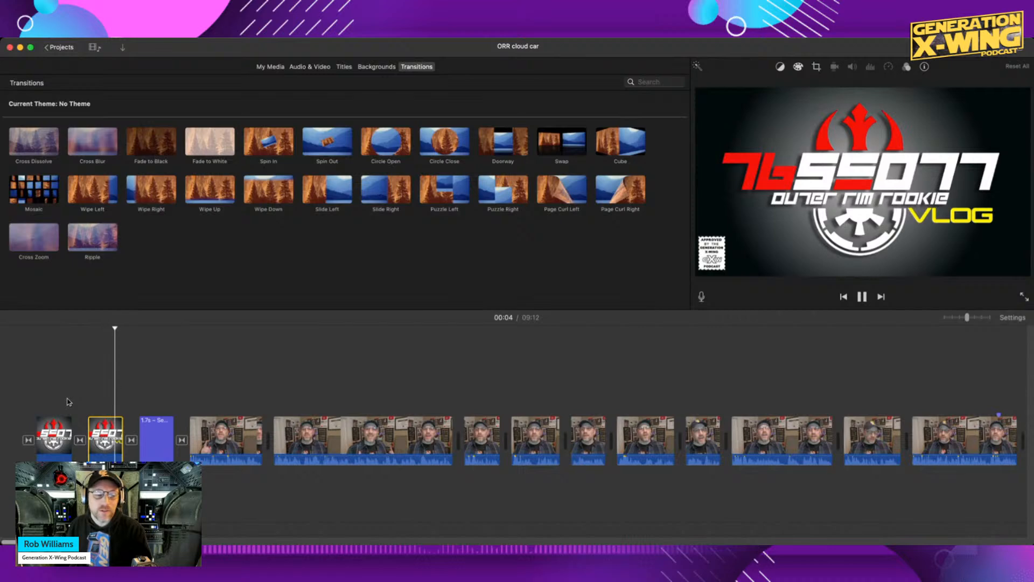
key("space")
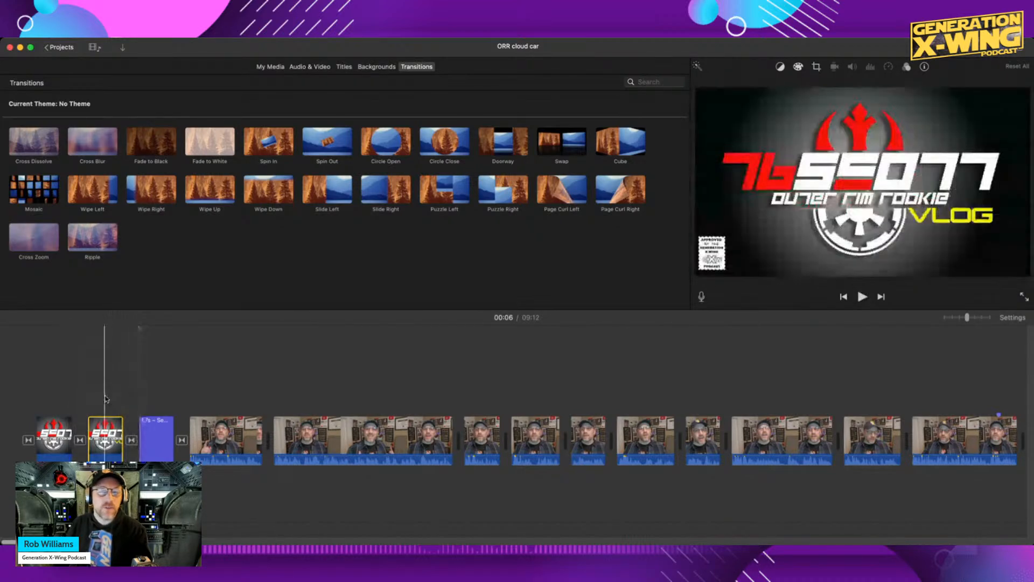
key("space")
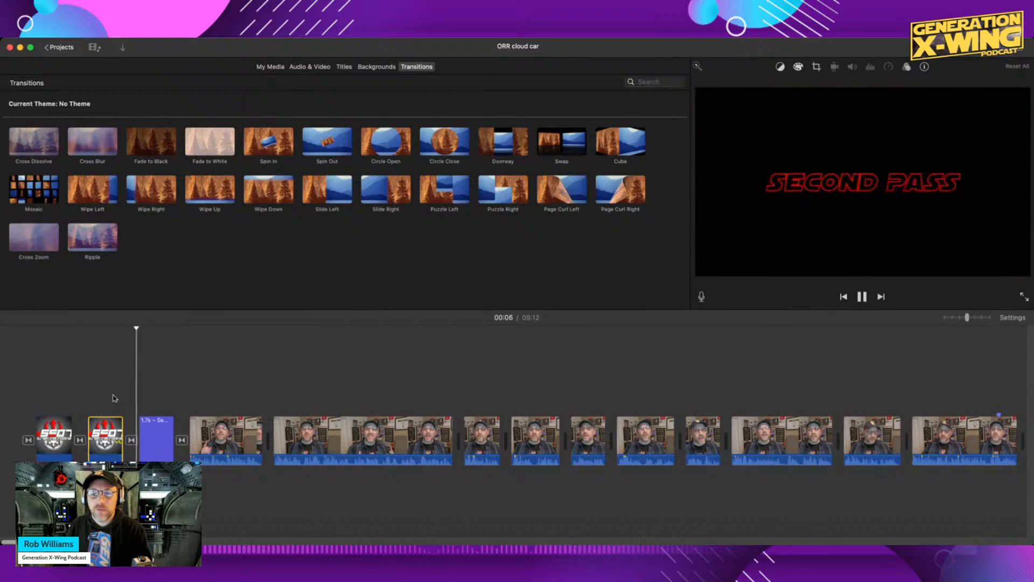
key("space")
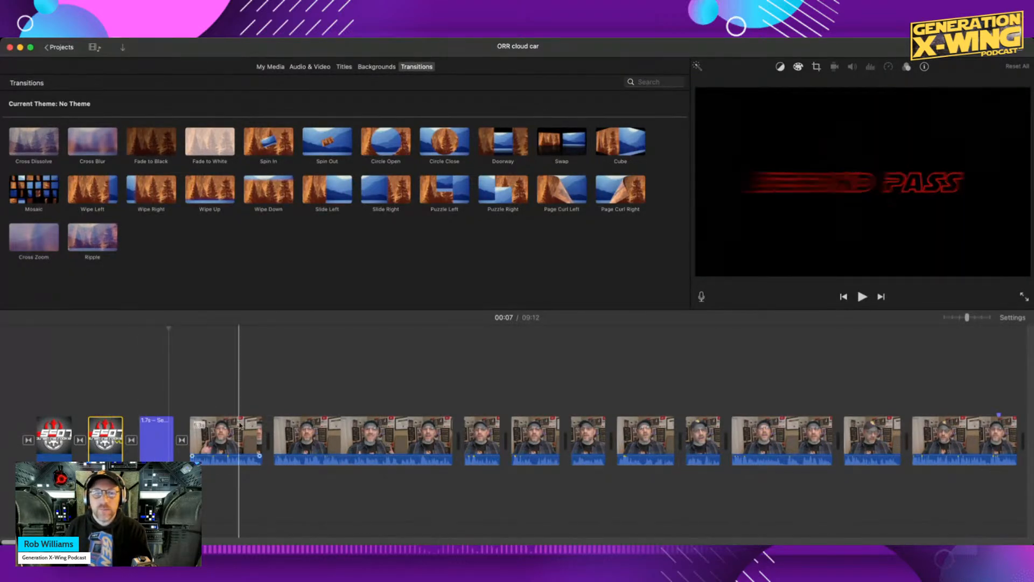
Glance at the Audio & Video and Titles browsers, then return to the Projects overview.
left_click(325, 67)
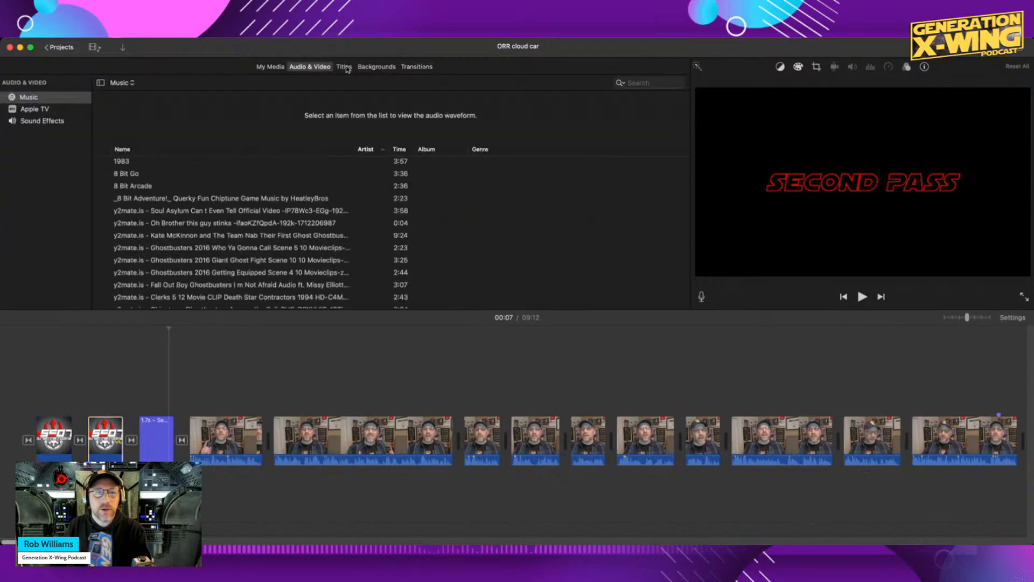
left_click(346, 67)
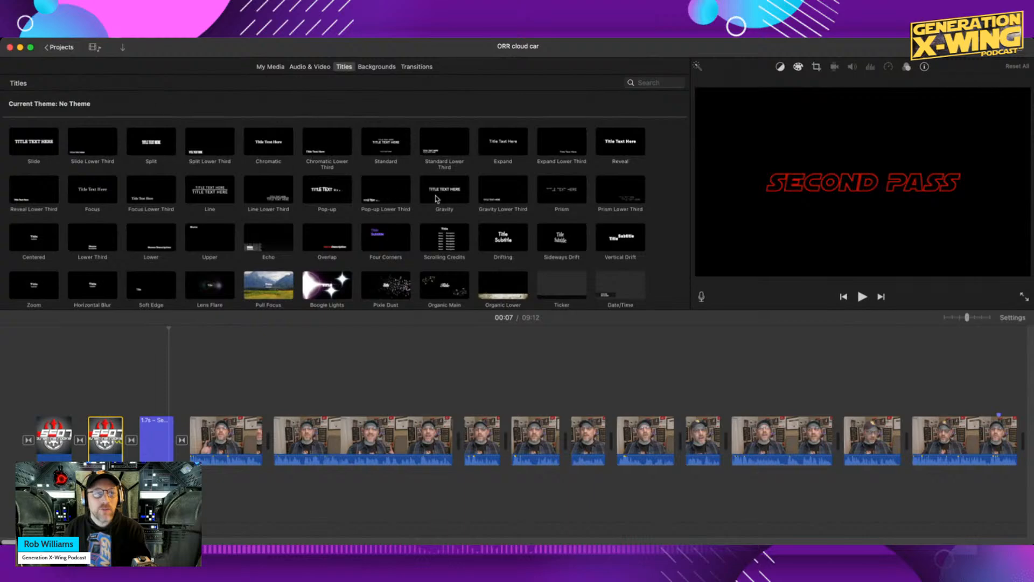
left_click(67, 49)
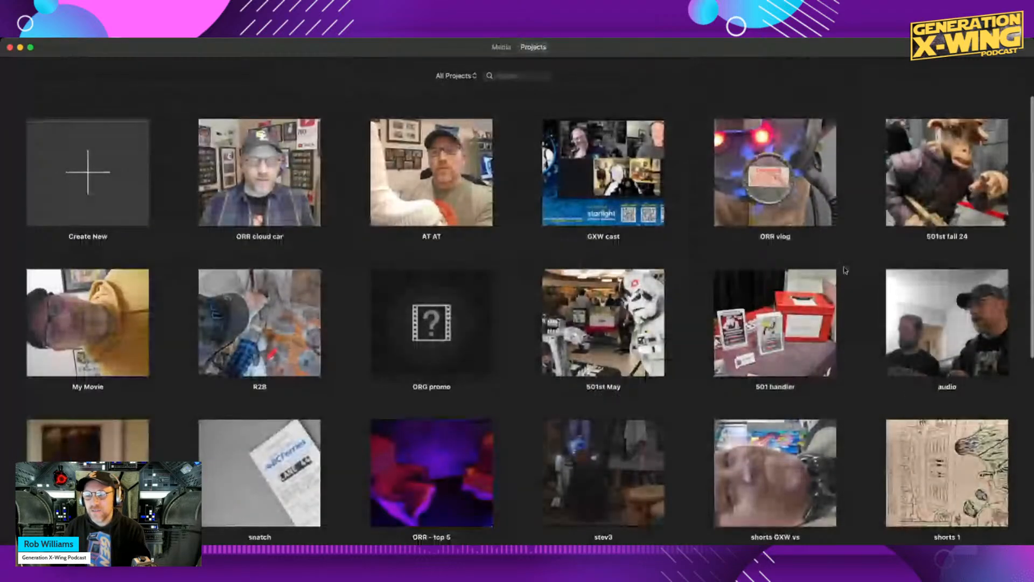
Look over the 501st fall 24 project, then play AT AT and select its Boots on the ground title.
left_click(937, 197)
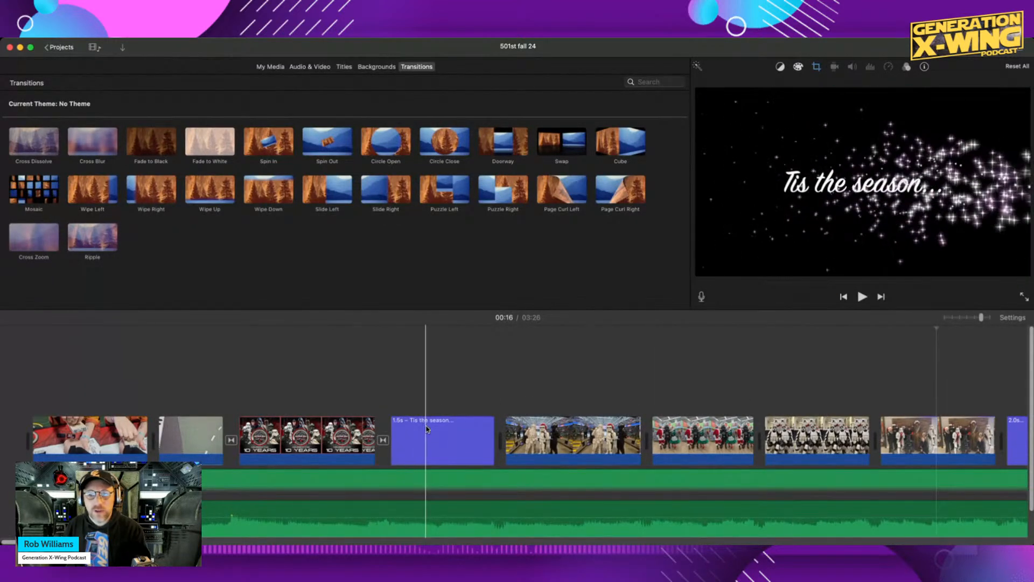
left_click(62, 47)
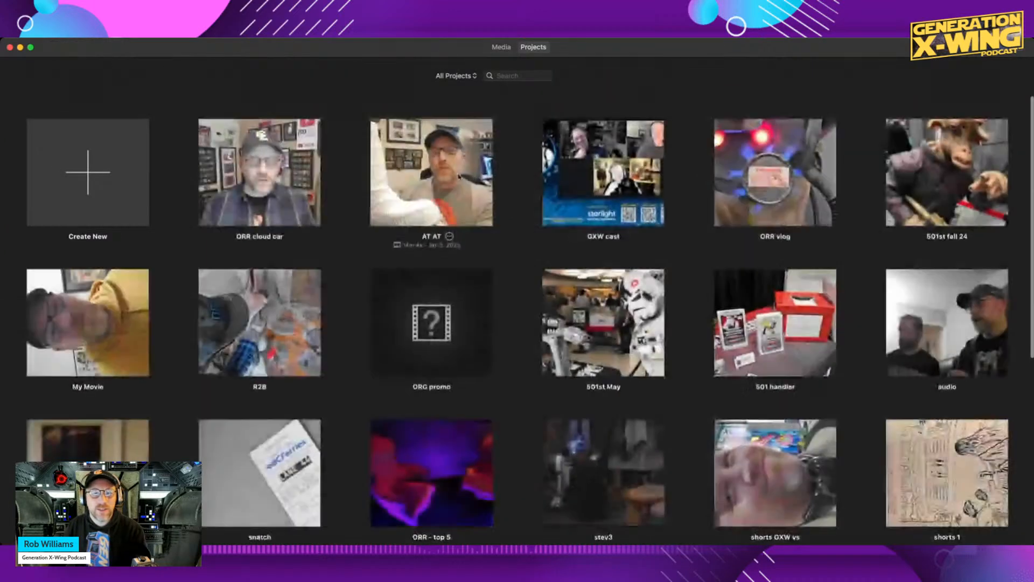
double_click(460, 176)
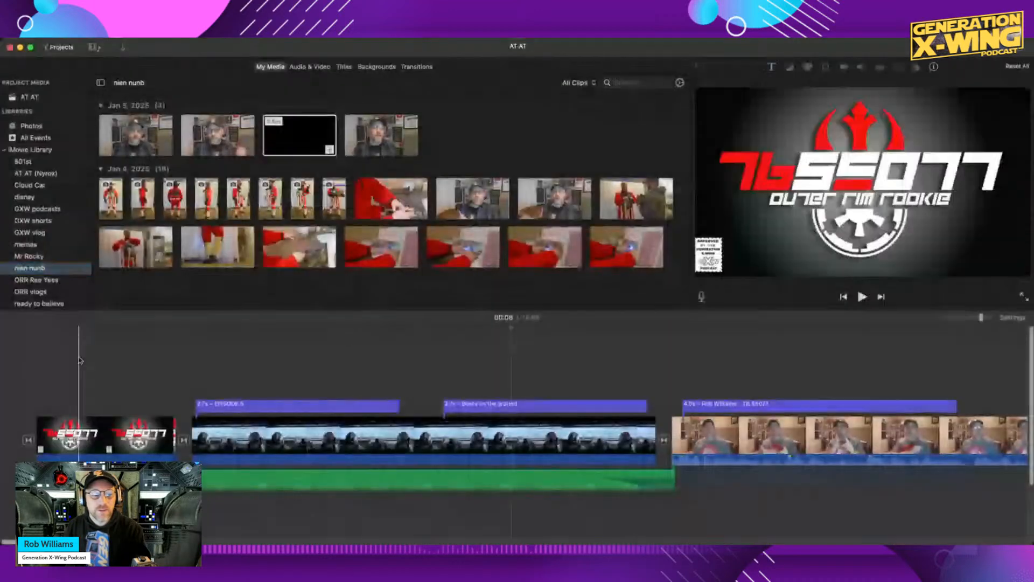
key("space")
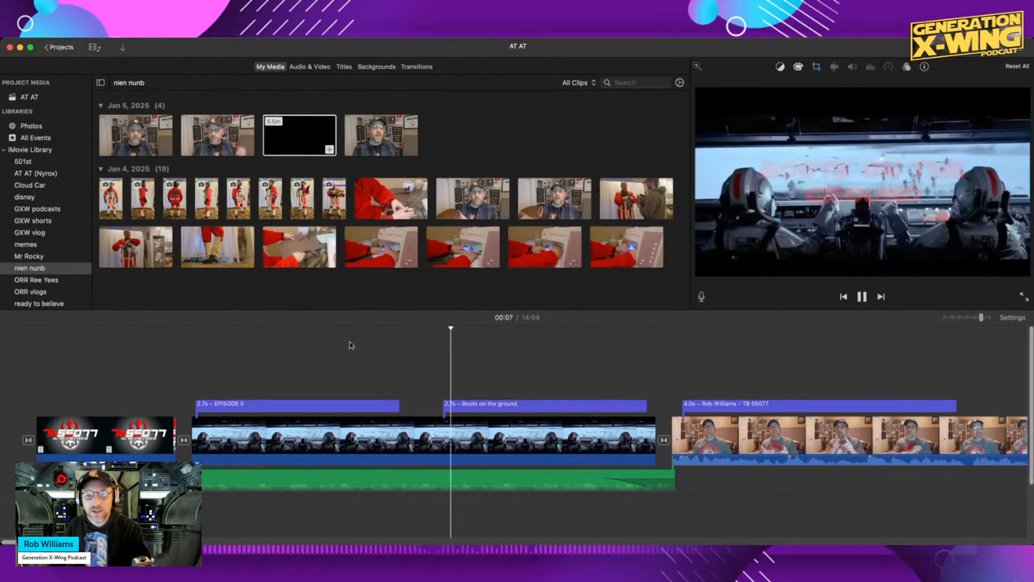
left_click(537, 409)
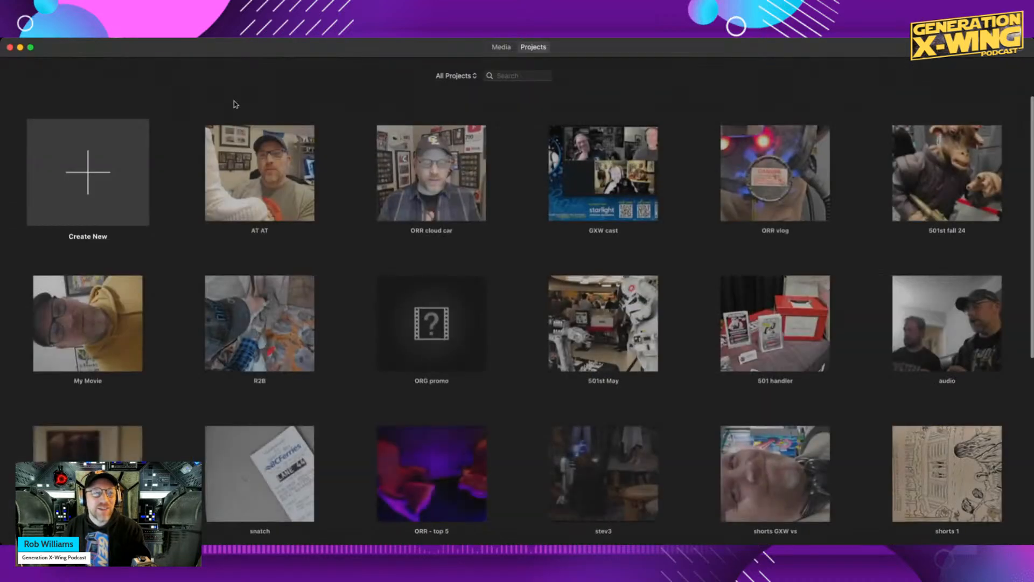
Reopen the ORR cloud car project with the Gravity title style selected.
left_click(439, 175)
double_click(446, 179)
left_click(446, 180)
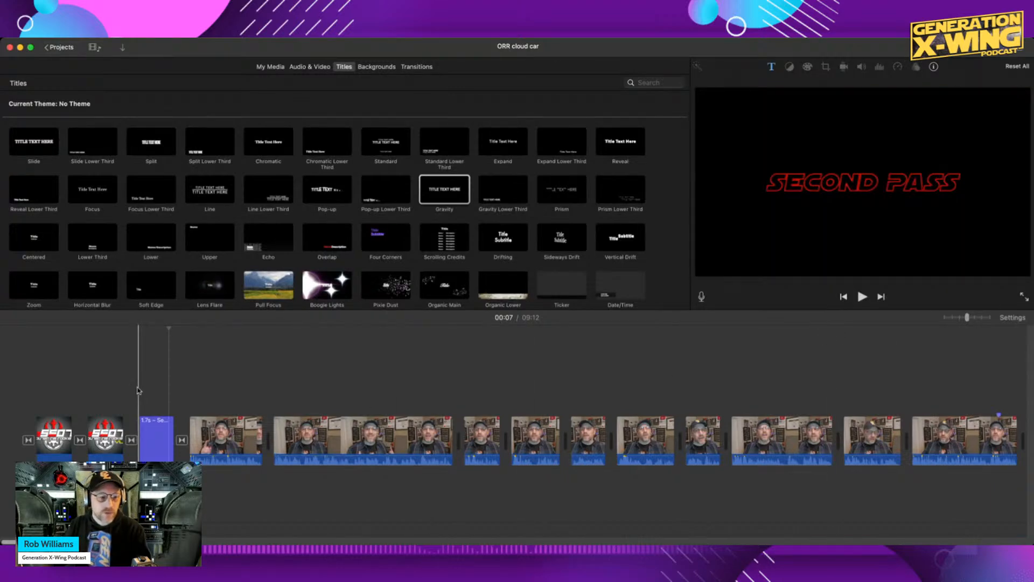
key("space")
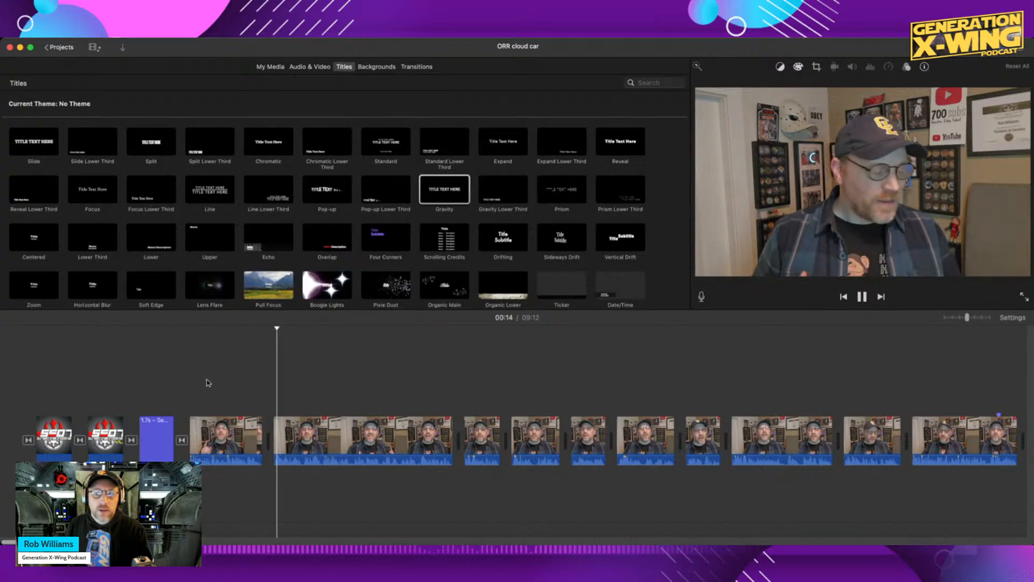
key("space")
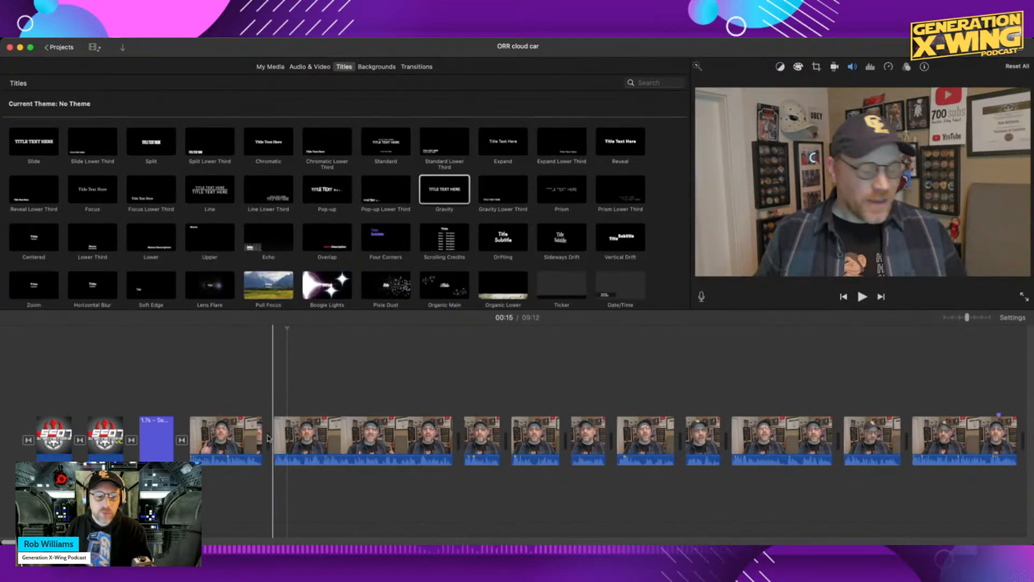
Show the nien nunb event in My Media and play the first Jan 5 clip.
left_click(276, 67)
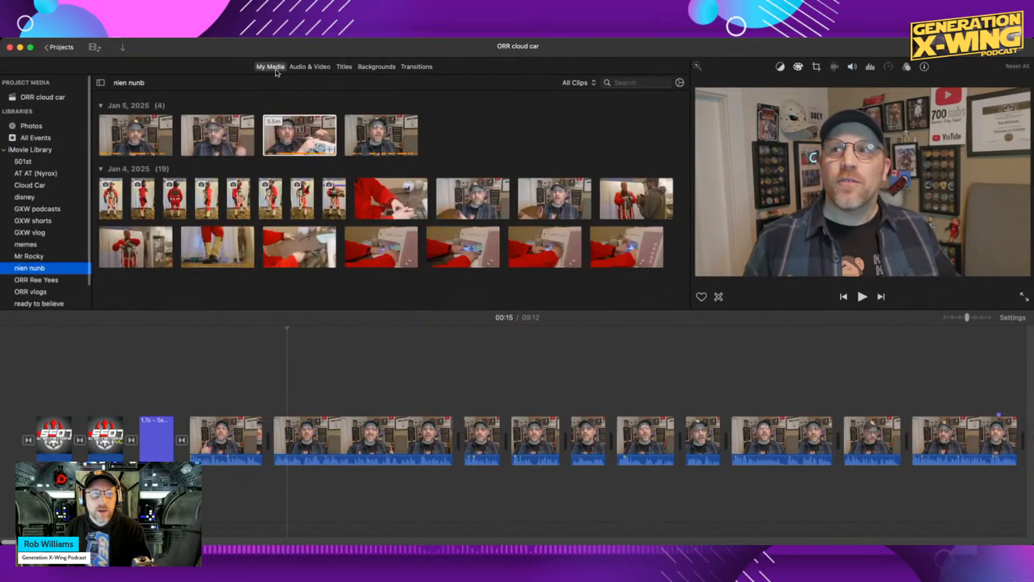
left_click(114, 152)
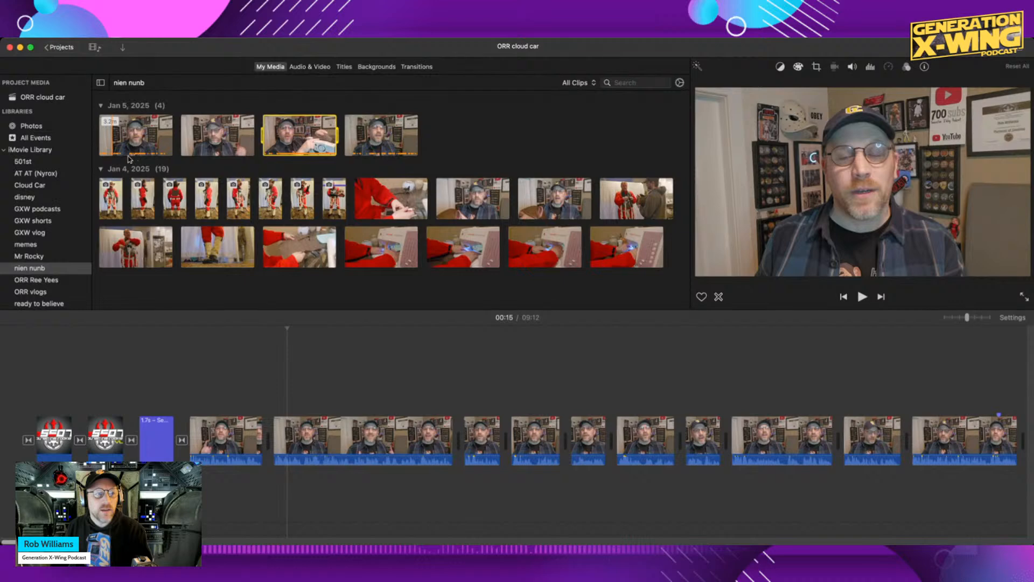
left_click(100, 138)
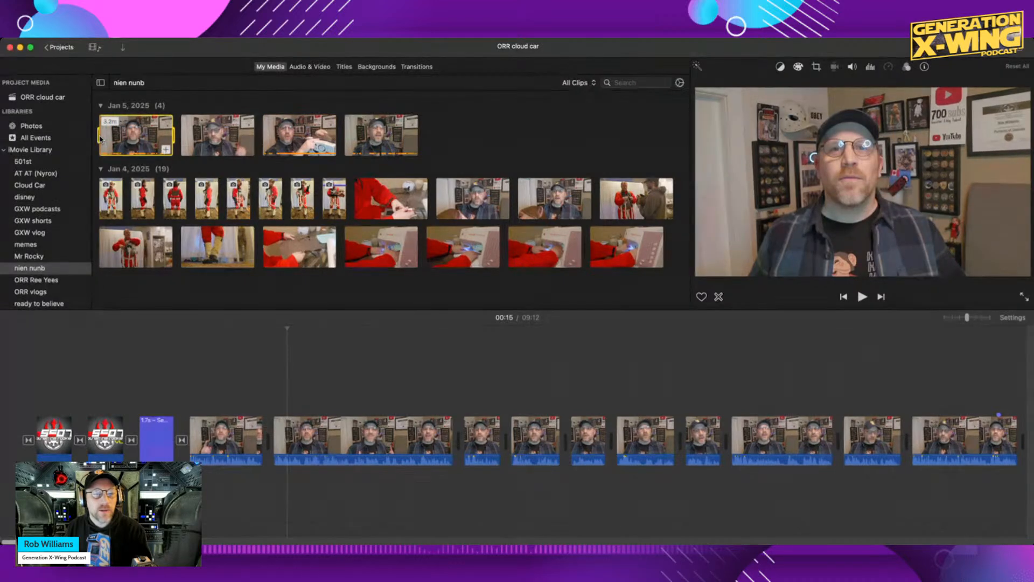
key("space")
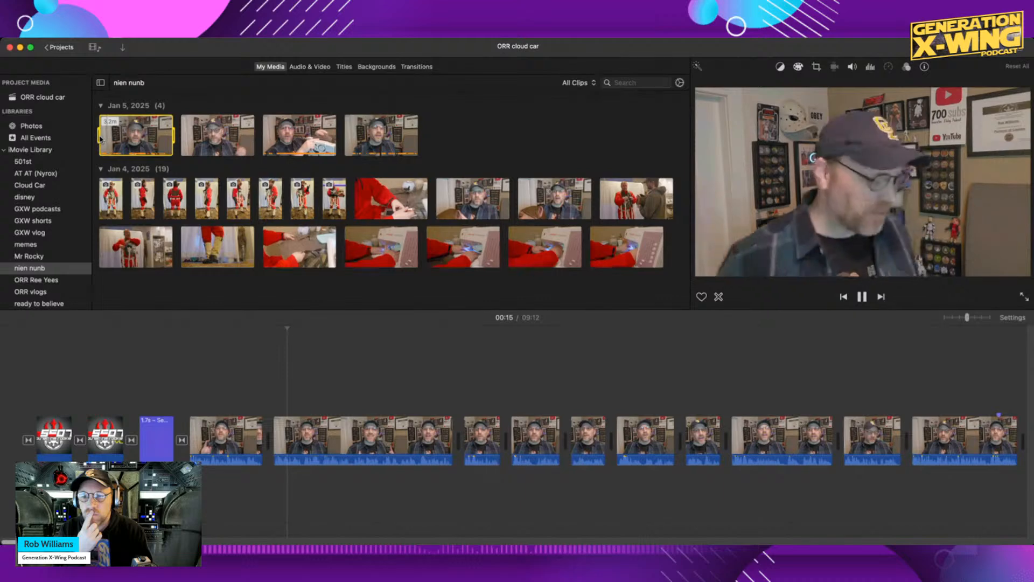
key("space")
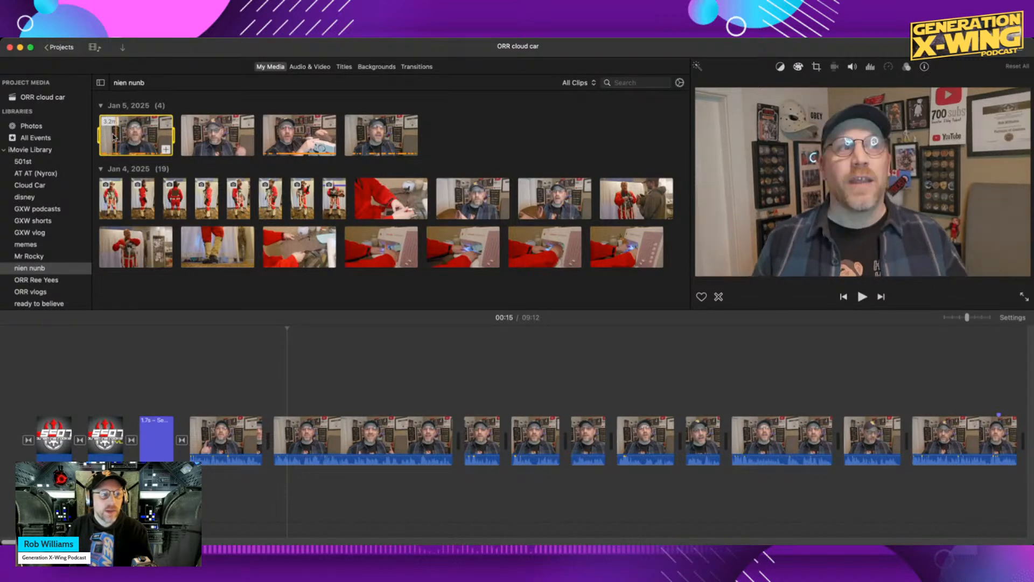
key("space")
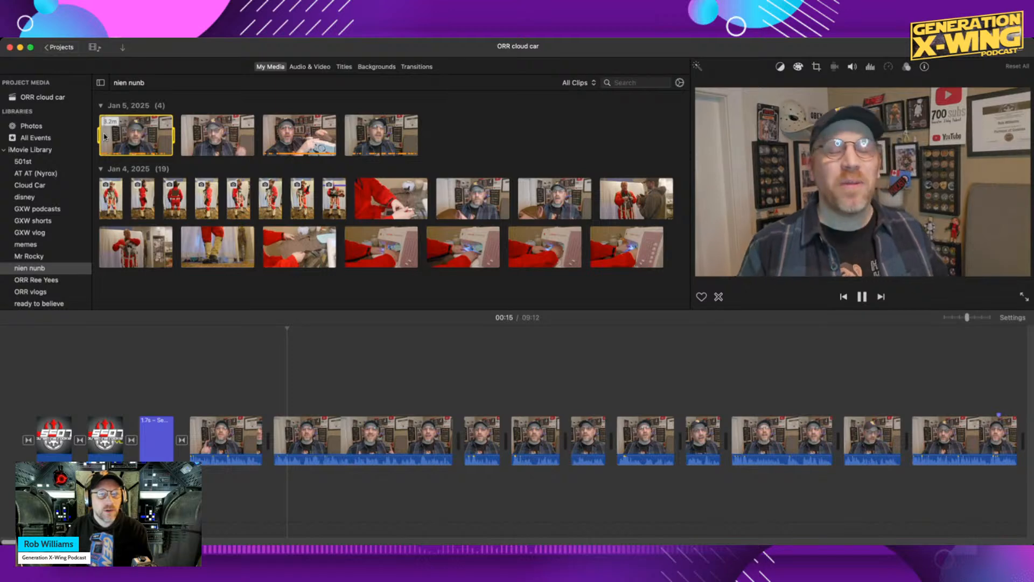
key("space")
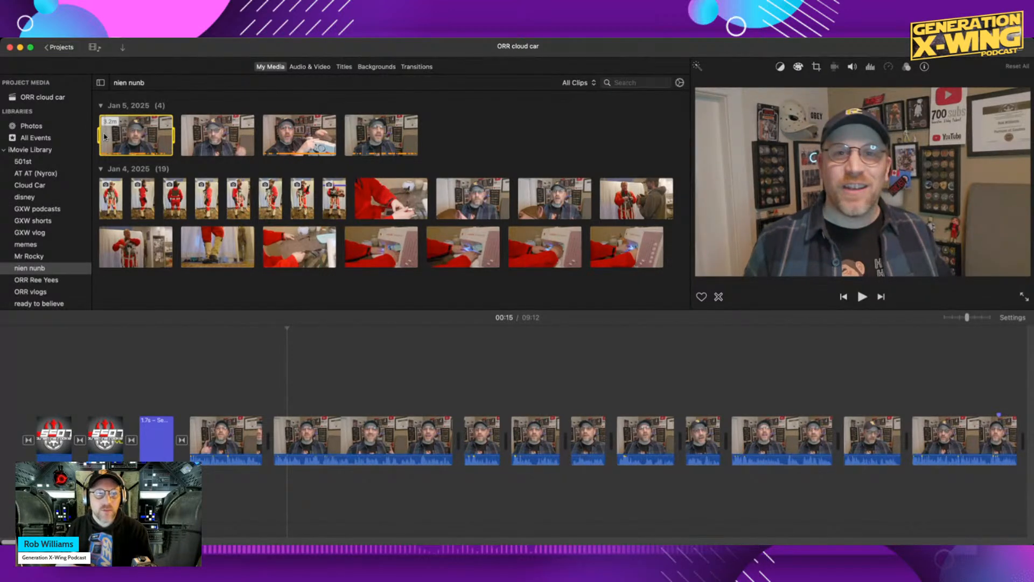
key("space")
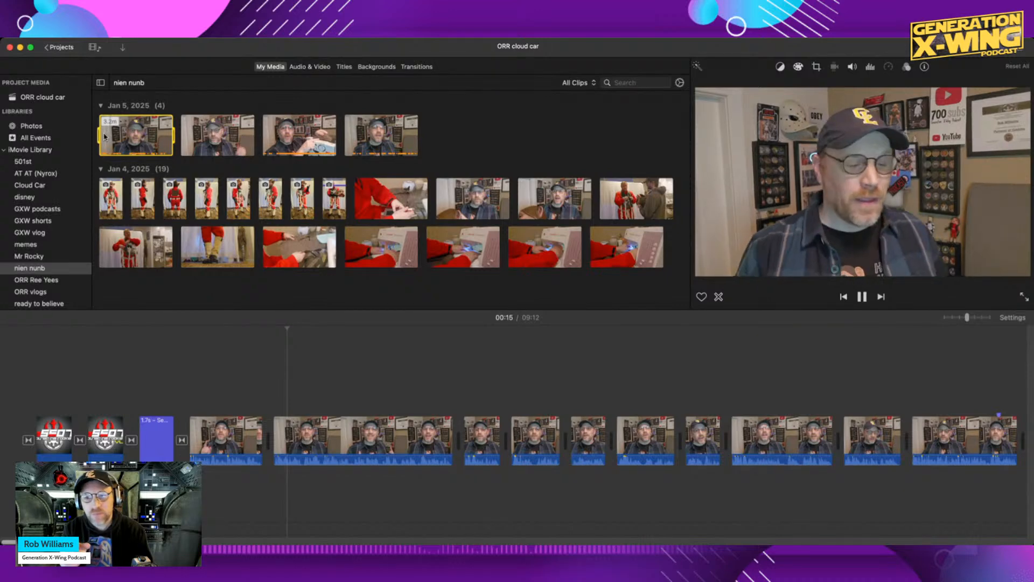
key("space")
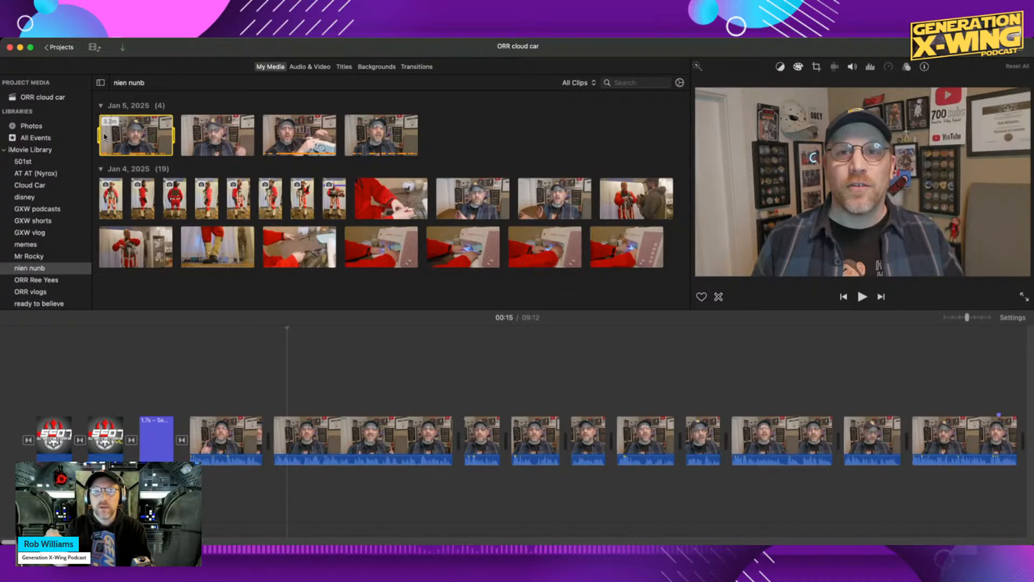
key("space")
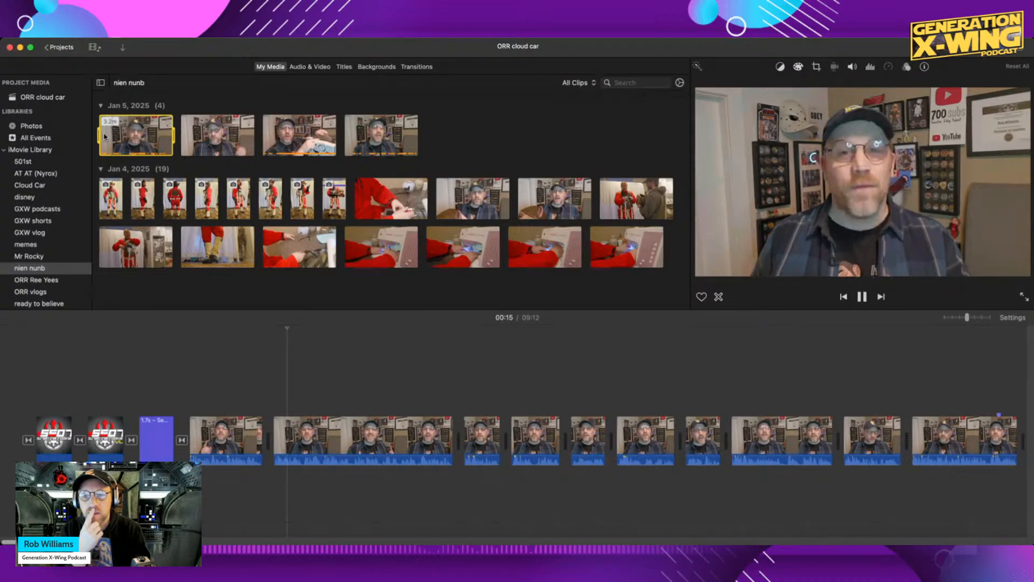
key("space")
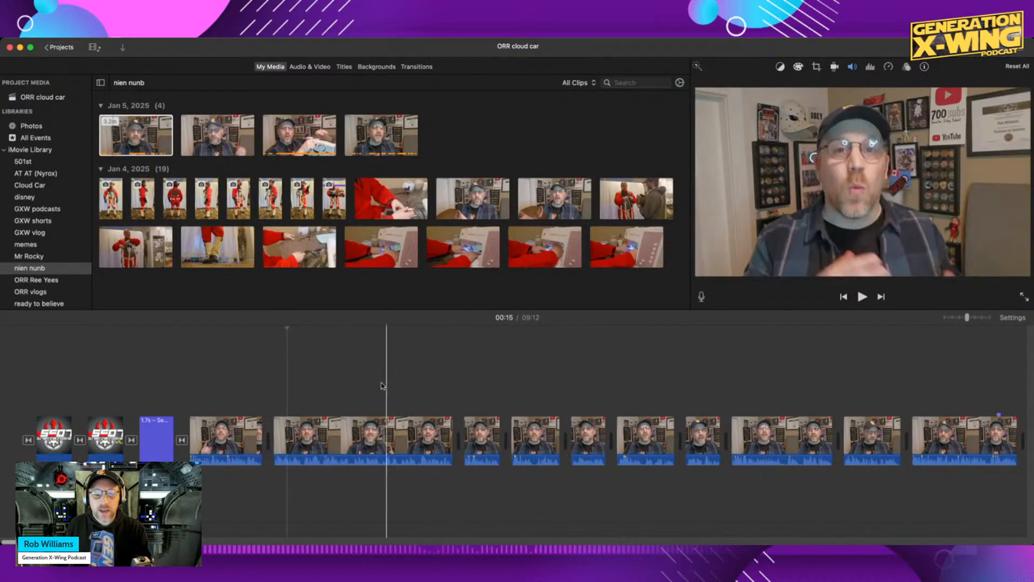
left_click(404, 383)
key("space")
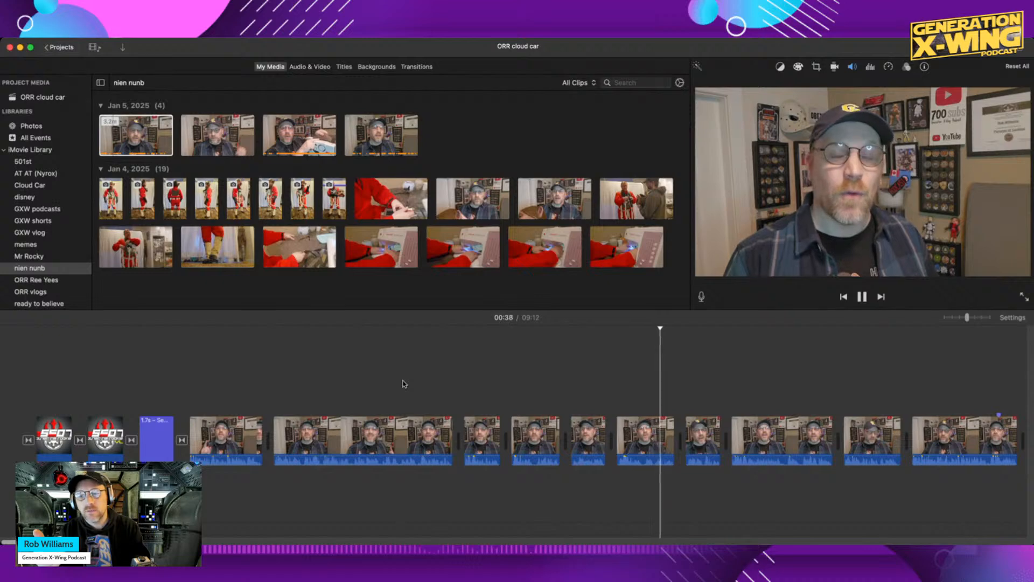
key("space")
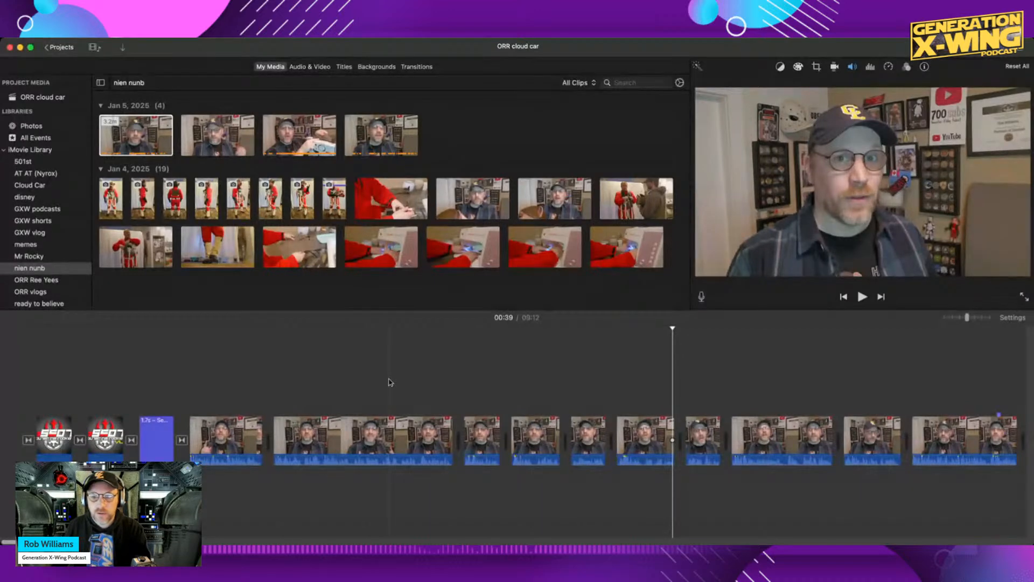
key("space")
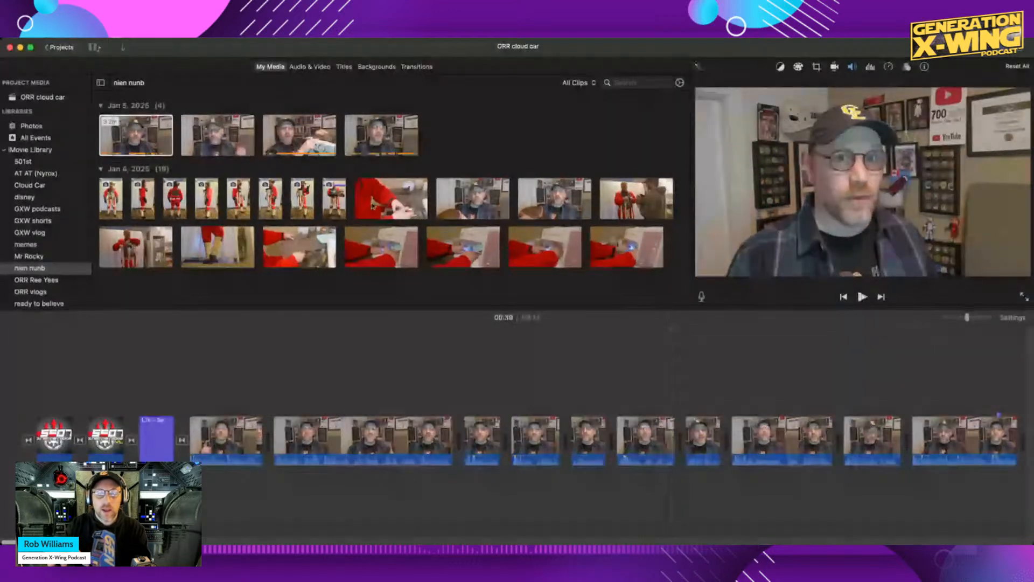
key("space")
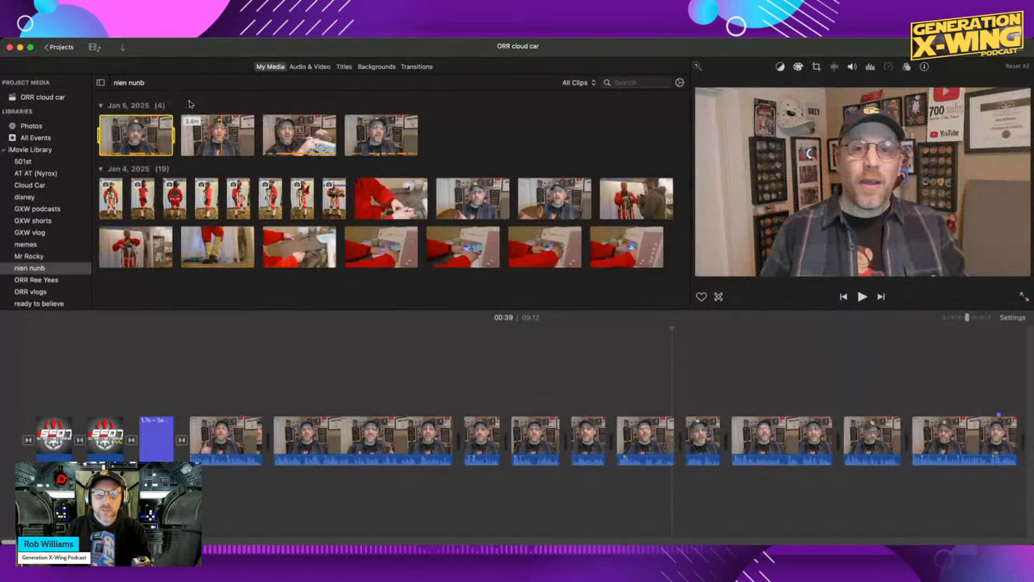
left_click(122, 106)
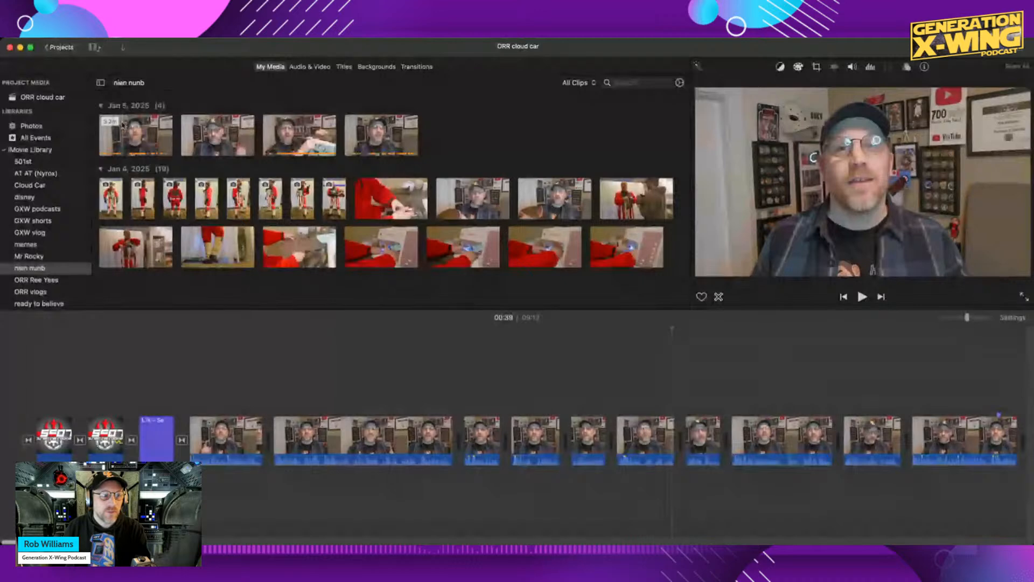
left_click(123, 125)
key("space")
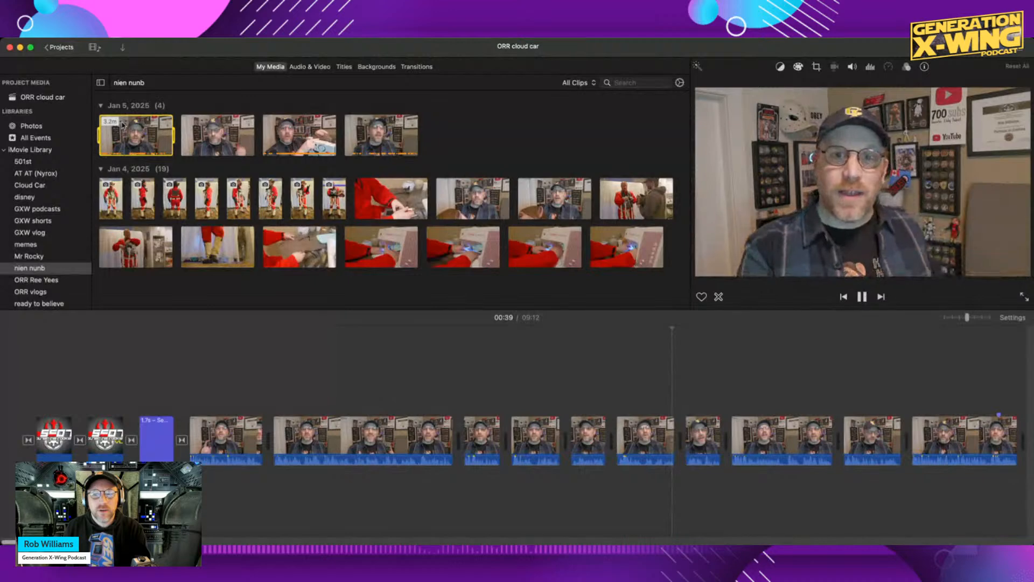
key("space")
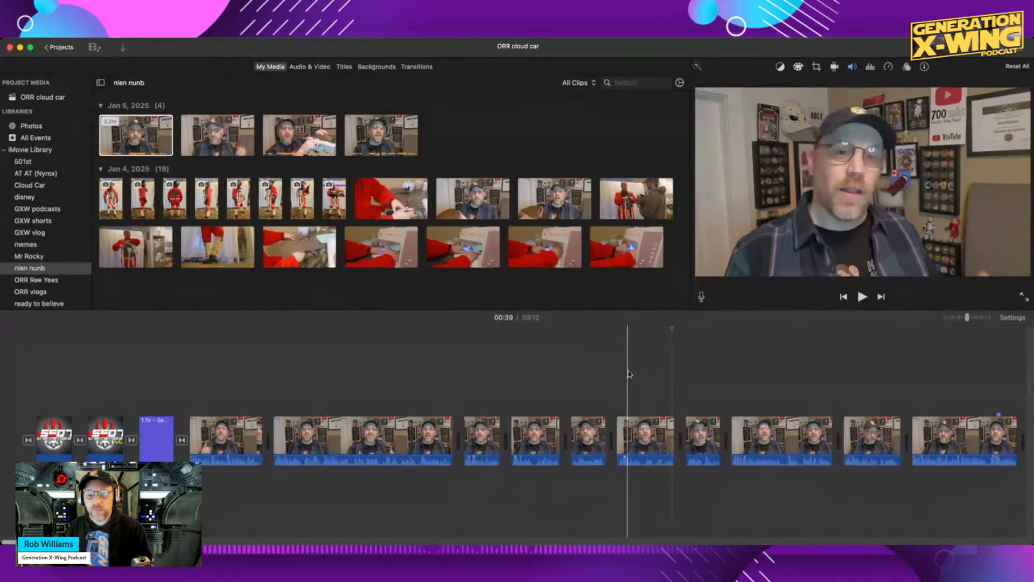
key("space")
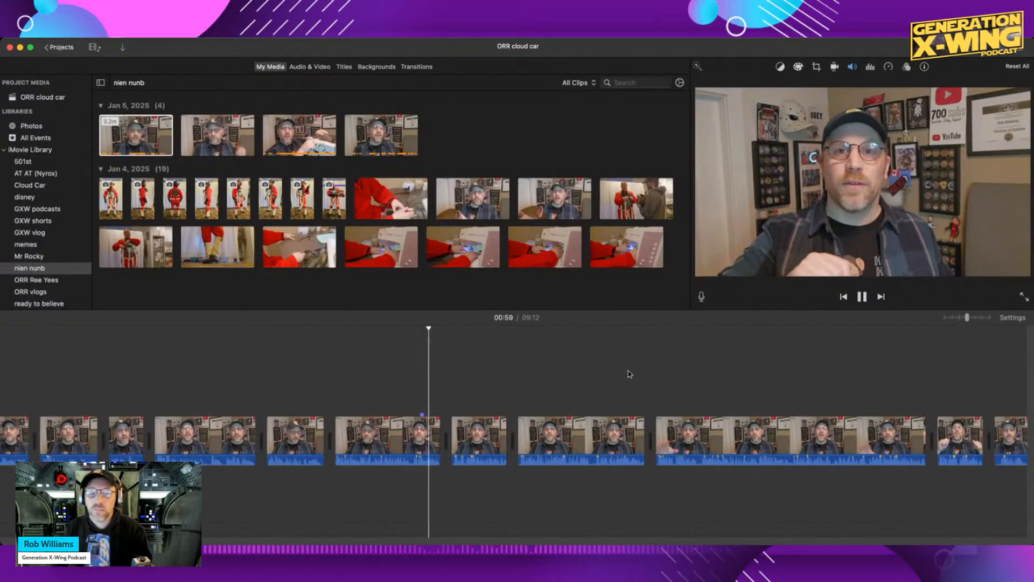
key("space")
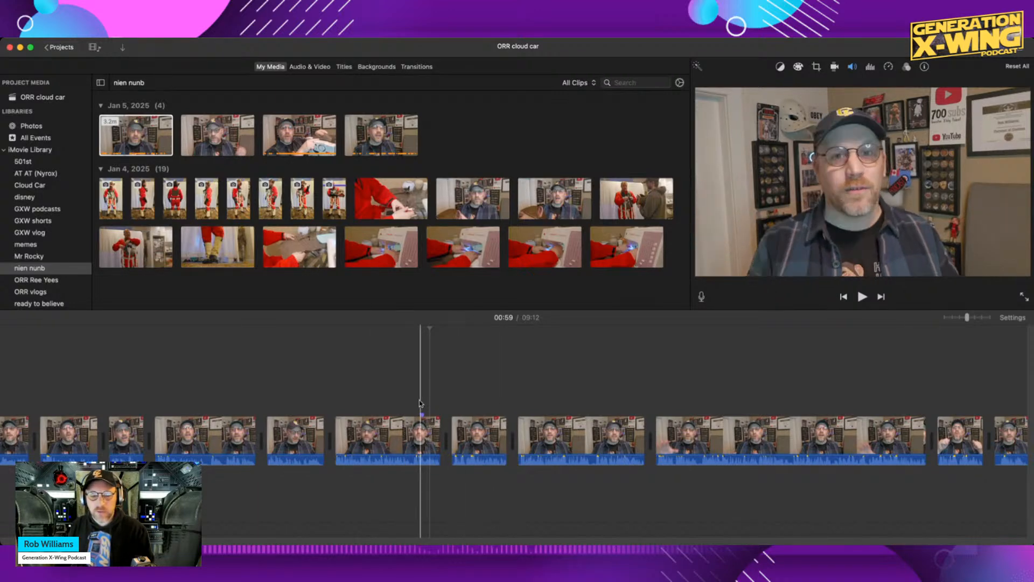
key("space")
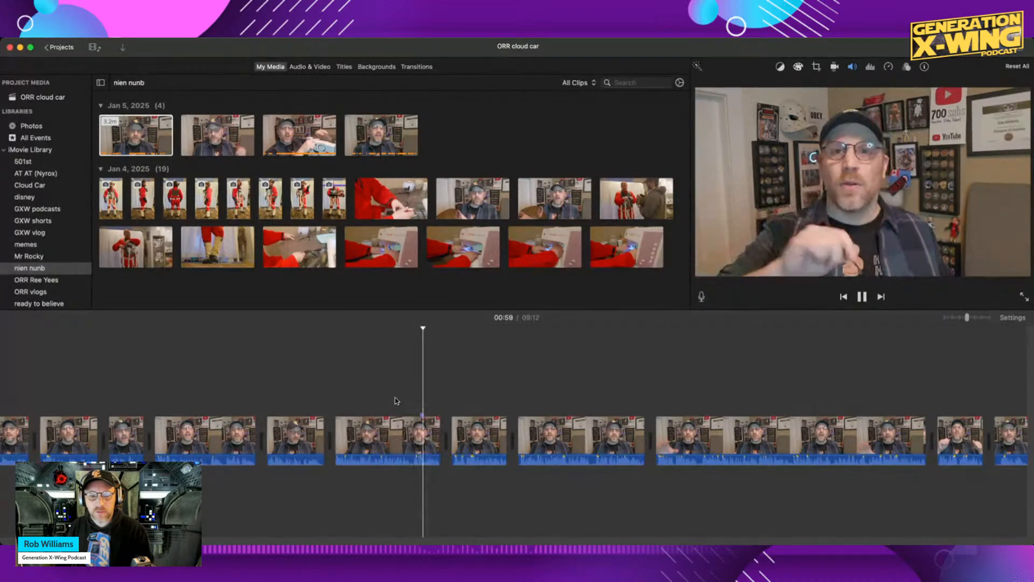
key("space")
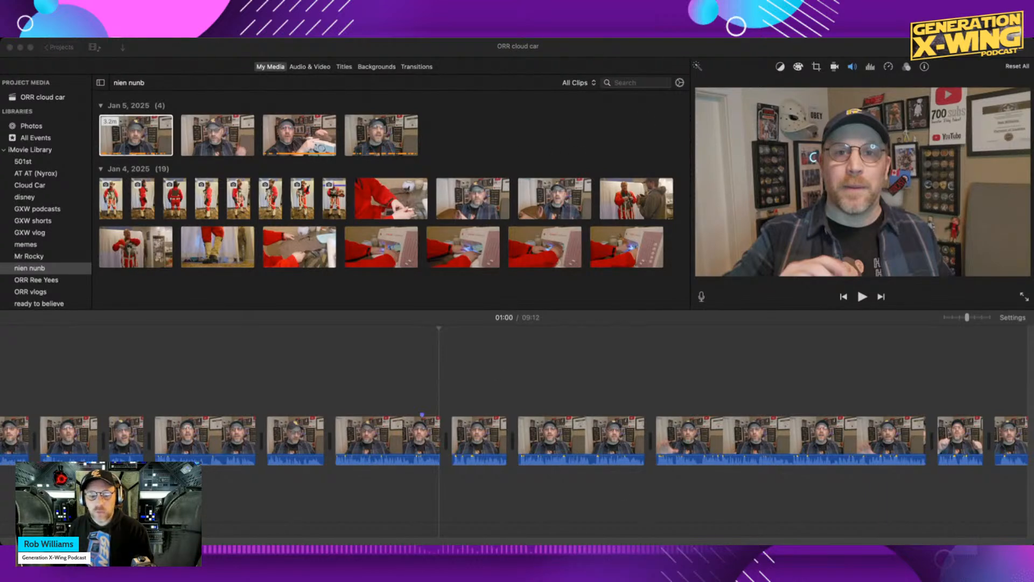
From the Epidemic Sound window in Safari, open a new Start Page tab.
left_click(474, 389)
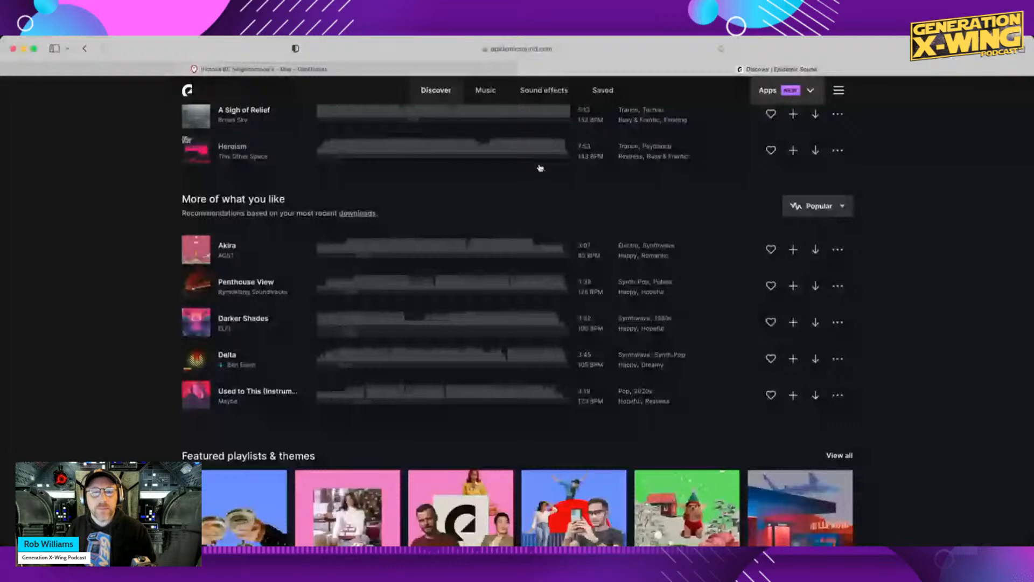
key("super+t")
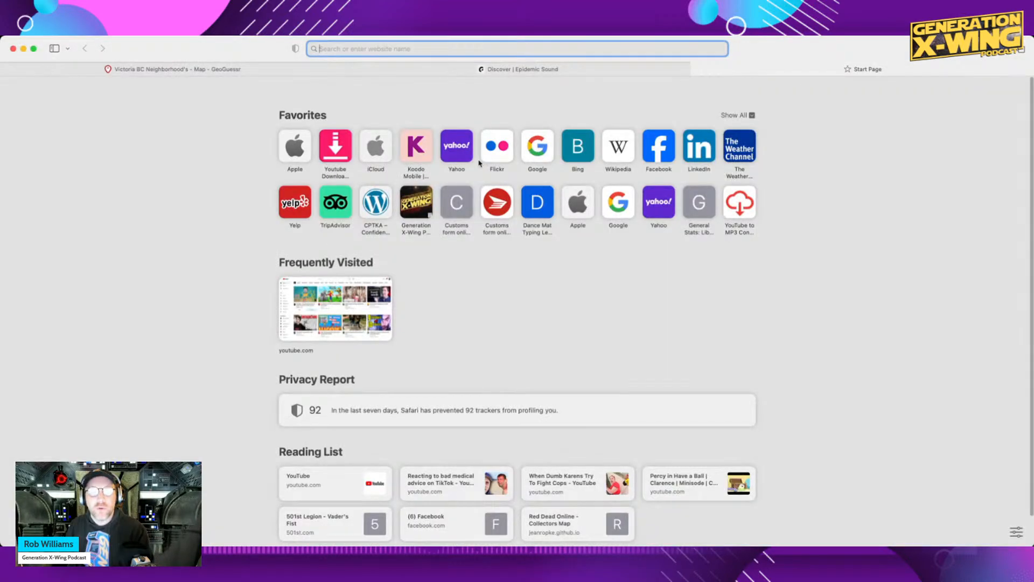
Go to youtube.com and open the Generation X-Wing Podcast channel page.
left_click(388, 313)
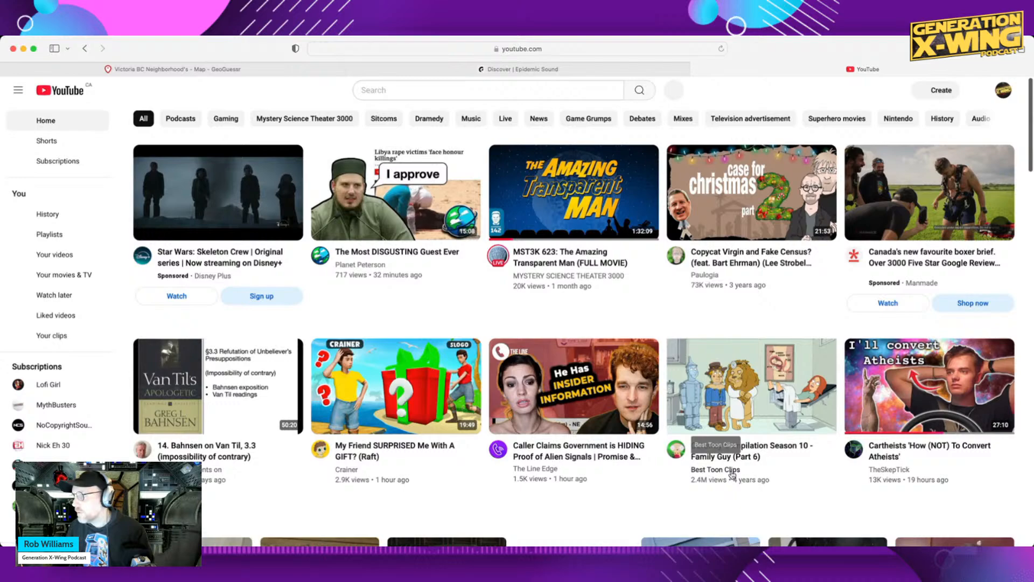
scroll(418, 280, "down", 2)
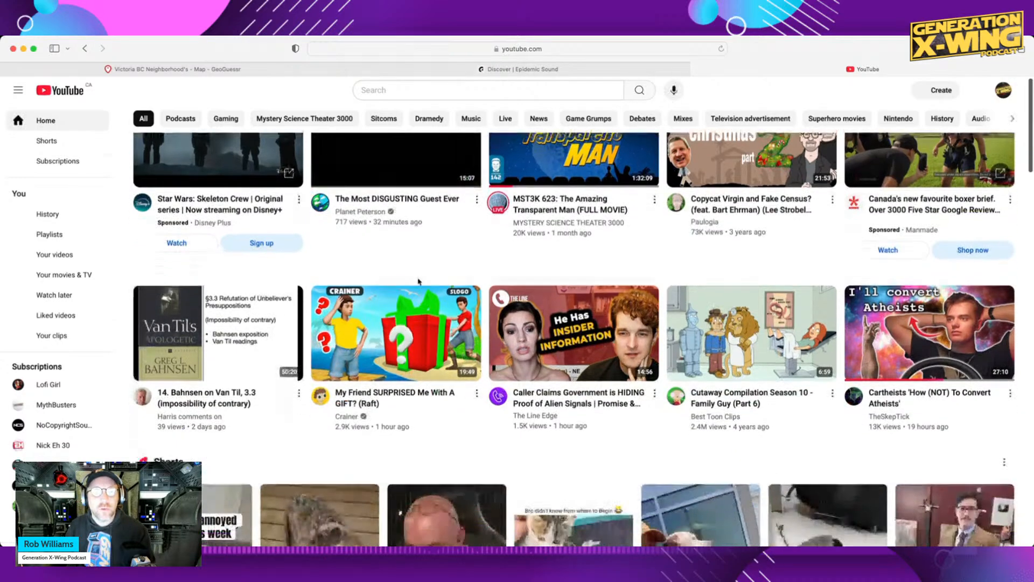
scroll(419, 281, "up", 2)
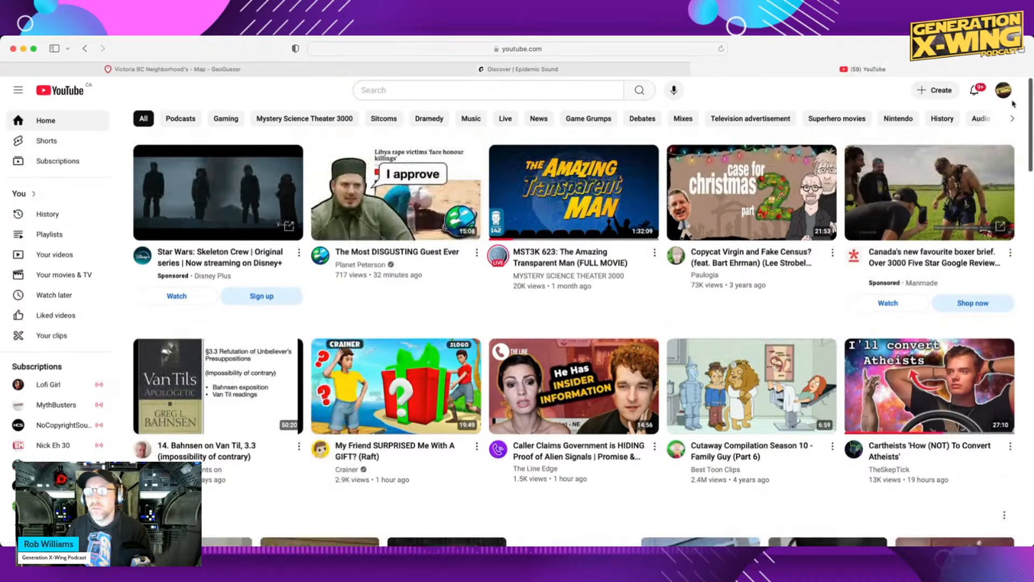
left_click(1004, 94)
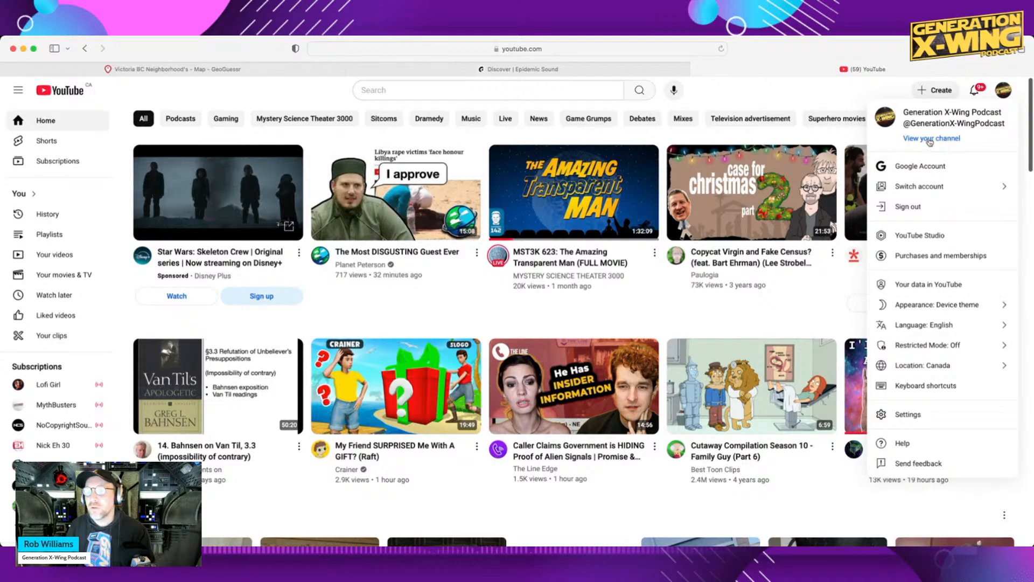
left_click(929, 139)
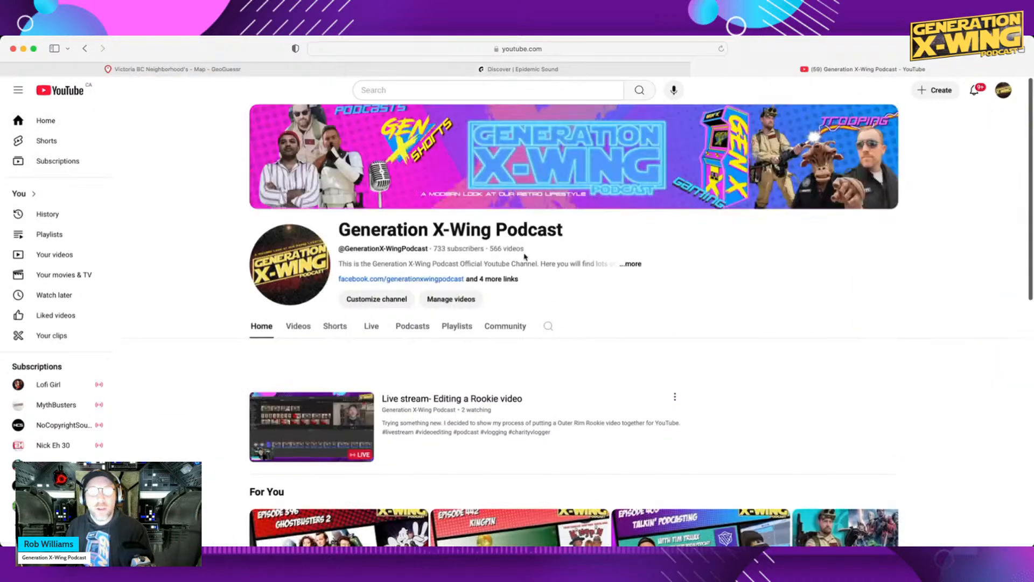
On the Playlists tab, open the Outer Rim Rookie - Nien Nunb & Ten Numb playlist.
scroll(620, 269, "down", 3)
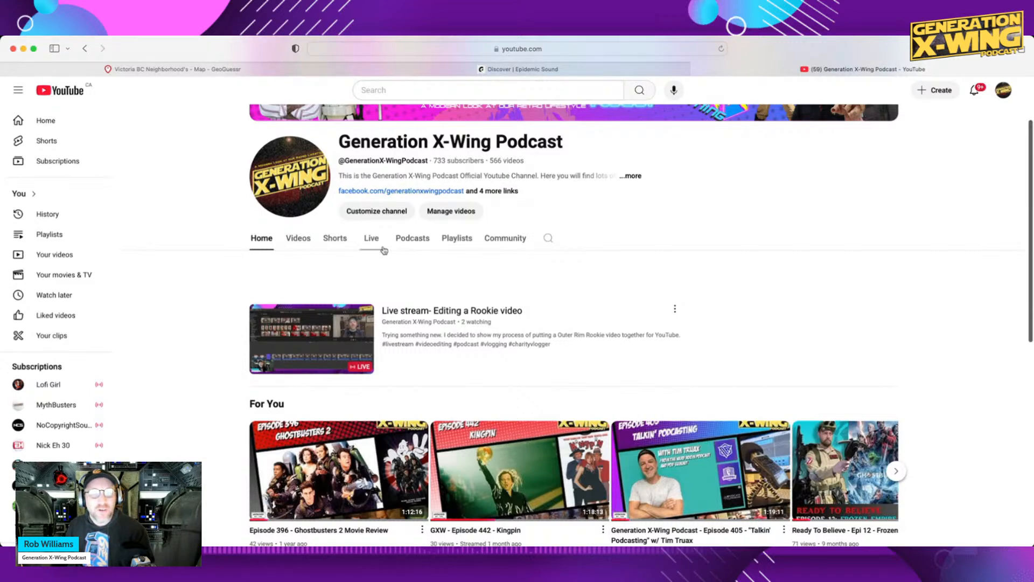
scroll(425, 283, "down", 1)
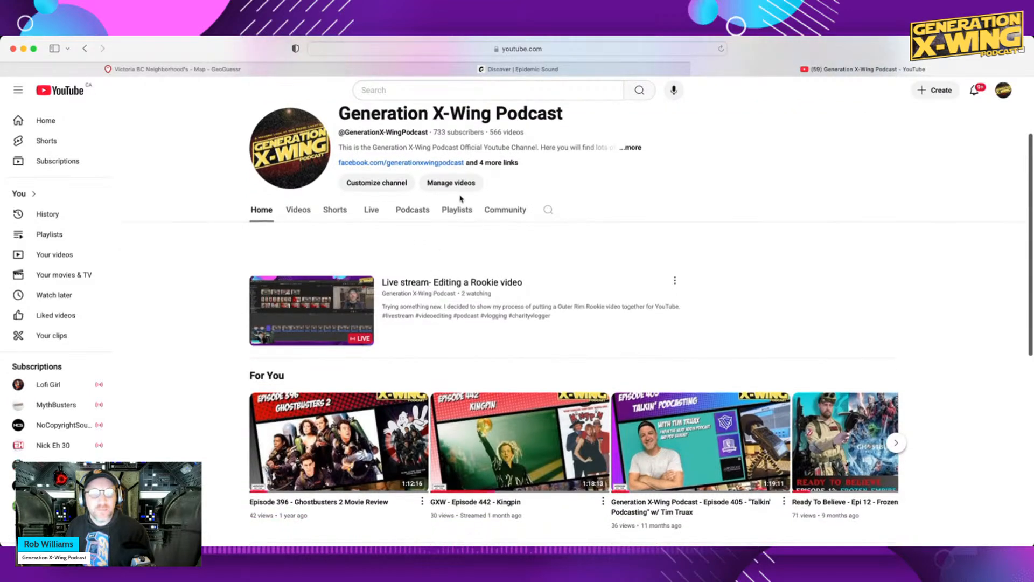
left_click(460, 210)
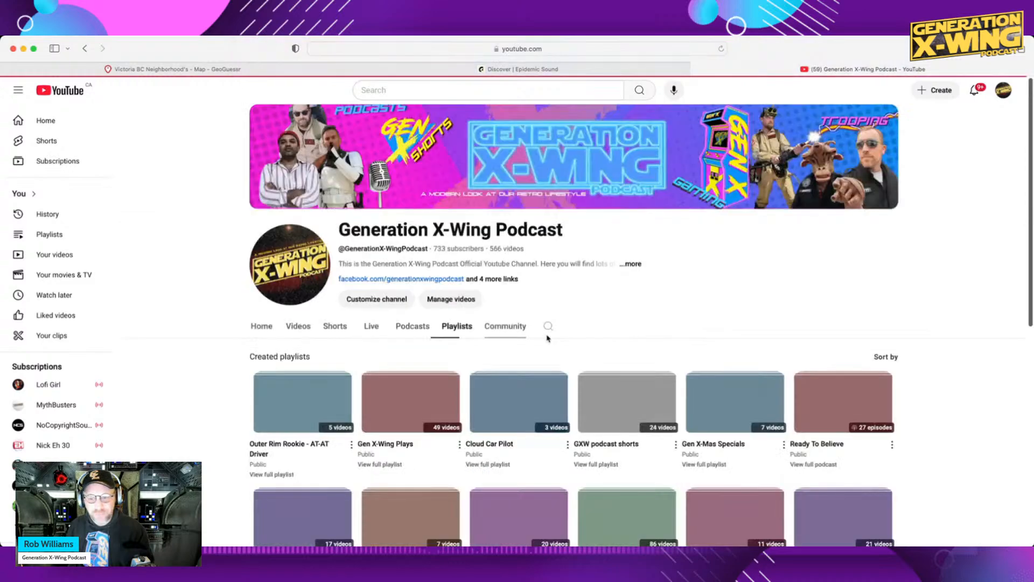
scroll(512, 317, "down", 5)
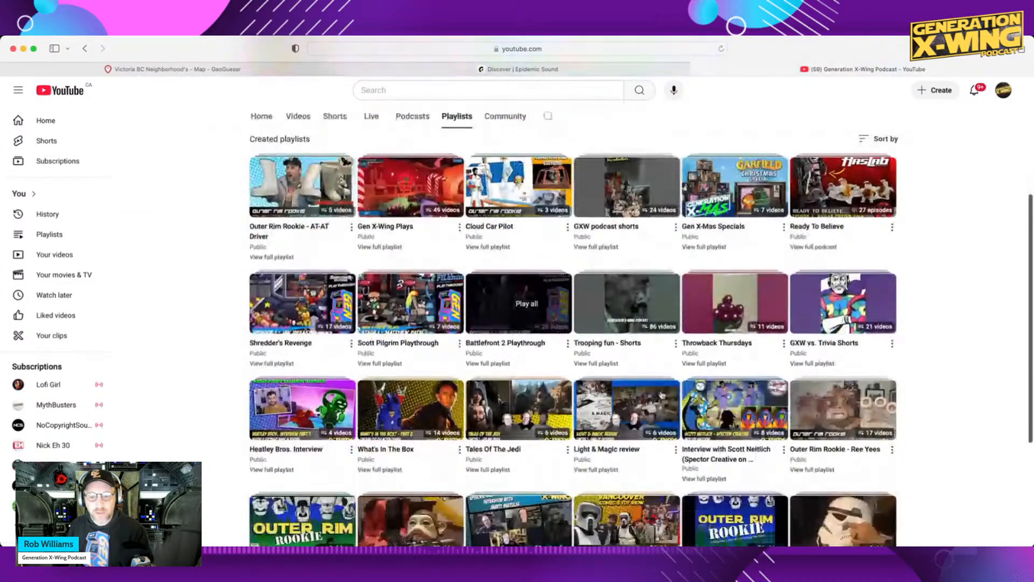
scroll(625, 301, "down", 4)
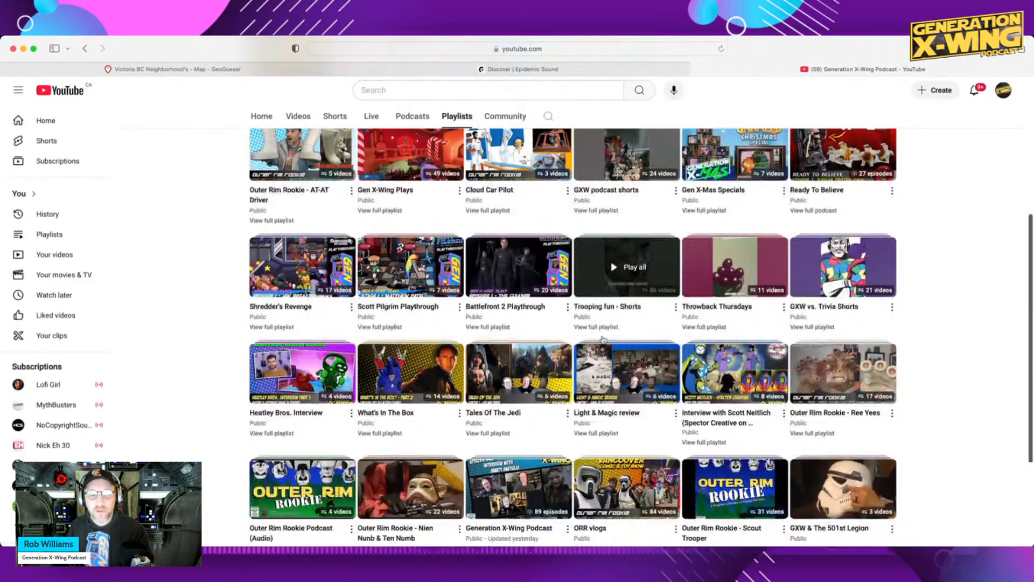
left_click(384, 404)
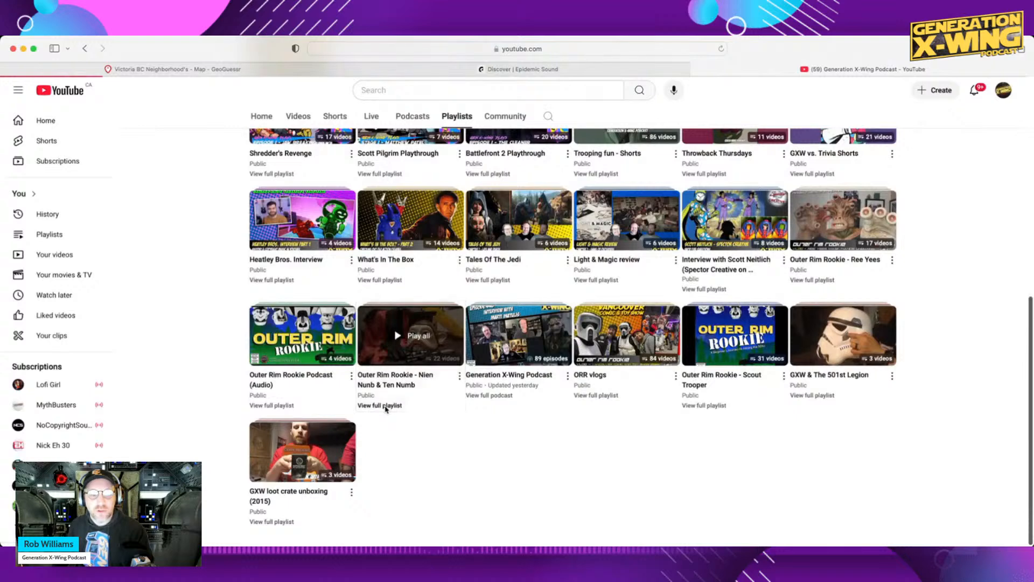
scroll(607, 305, "down", 4)
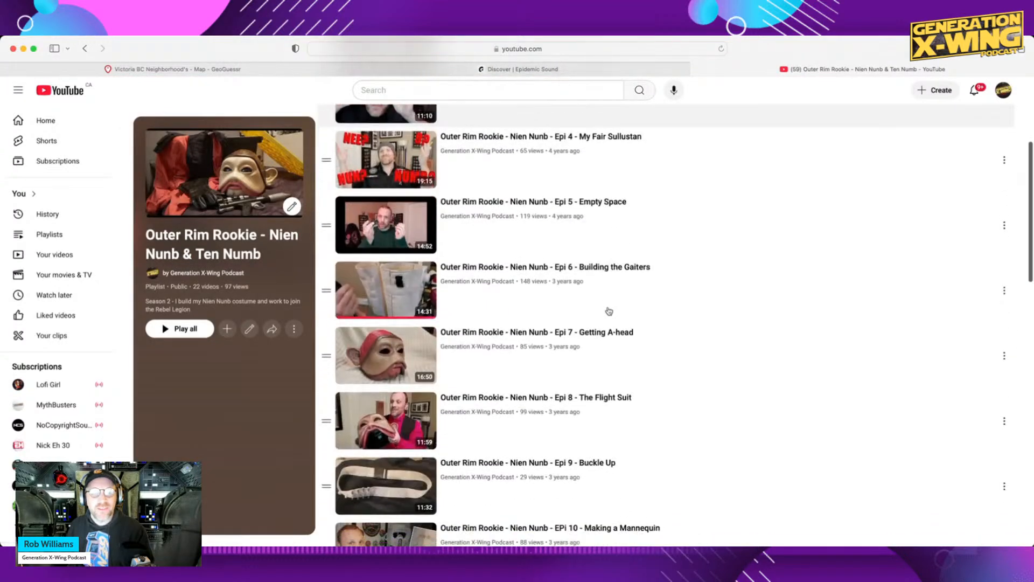
Scroll through the playlist to locate the Epi 13 - Submission Process entry.
scroll(608, 310, "up", 4)
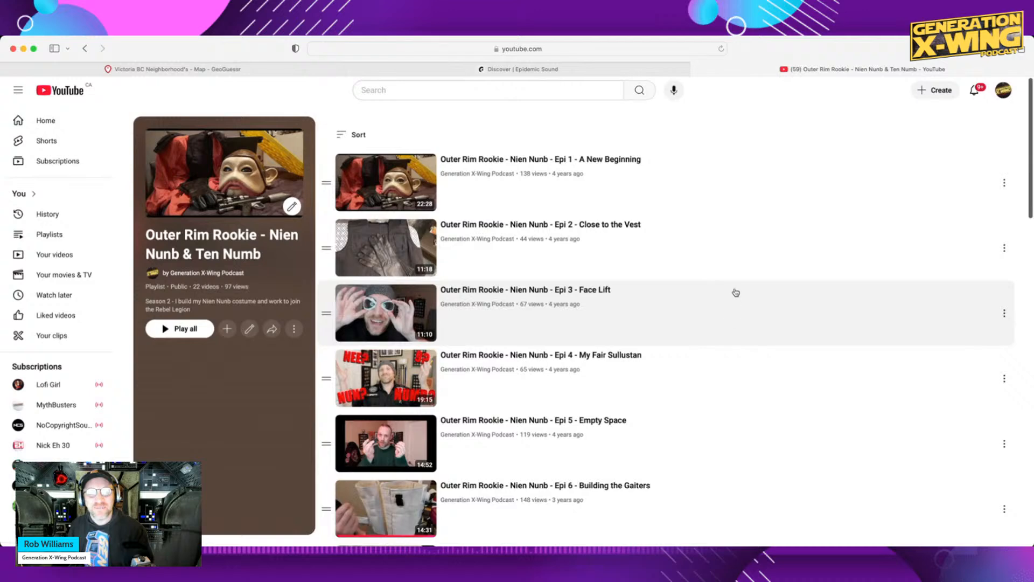
scroll(753, 356, "down", 8)
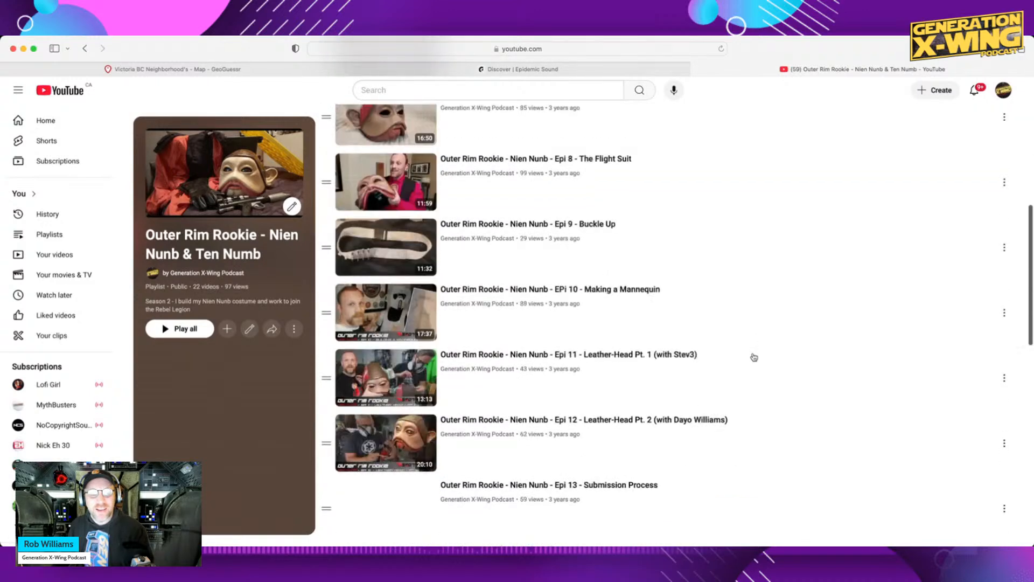
scroll(781, 357, "down", 5)
scroll(789, 358, "down", 2)
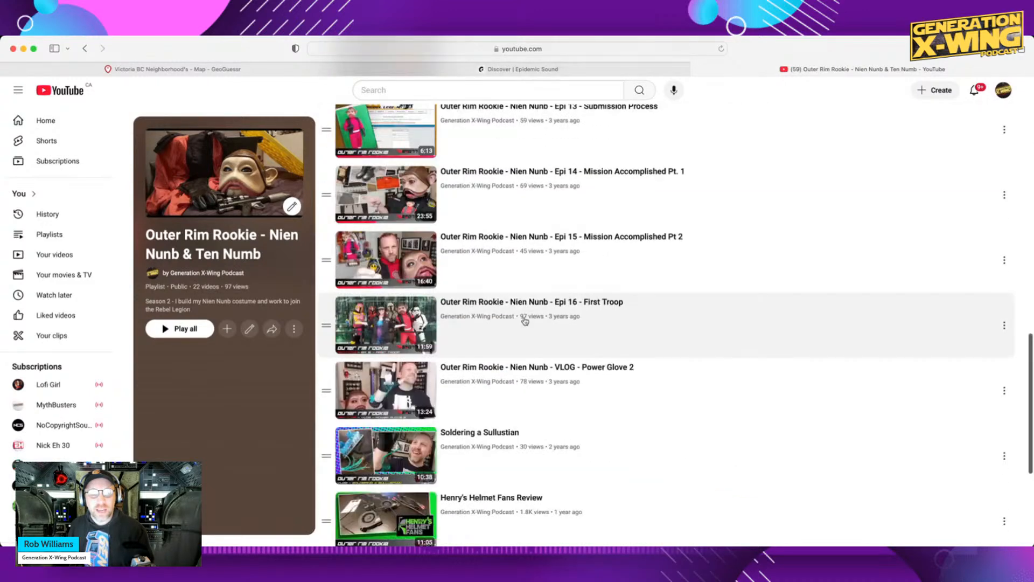
scroll(518, 346, "down", 5)
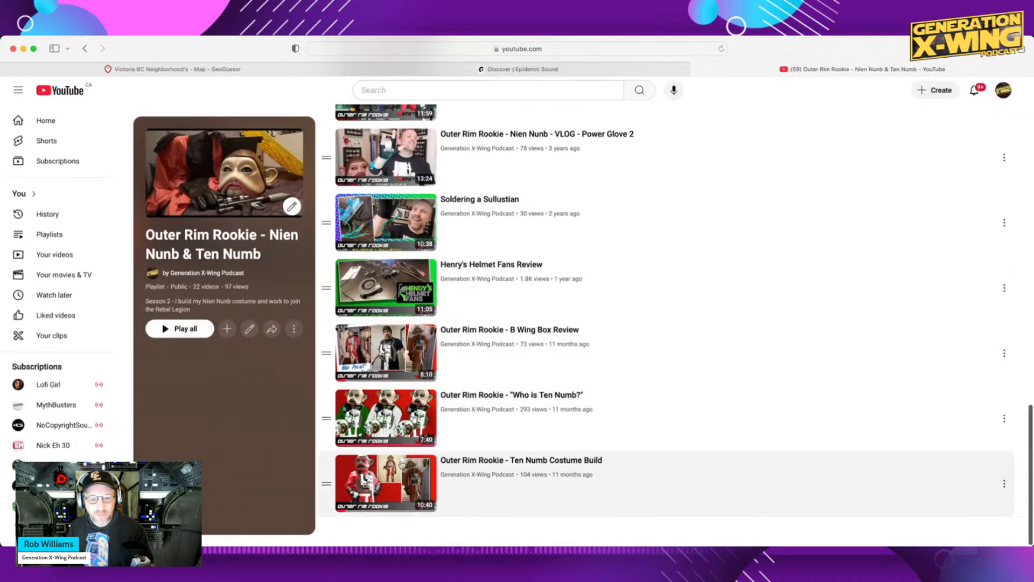
scroll(472, 389, "up", 2)
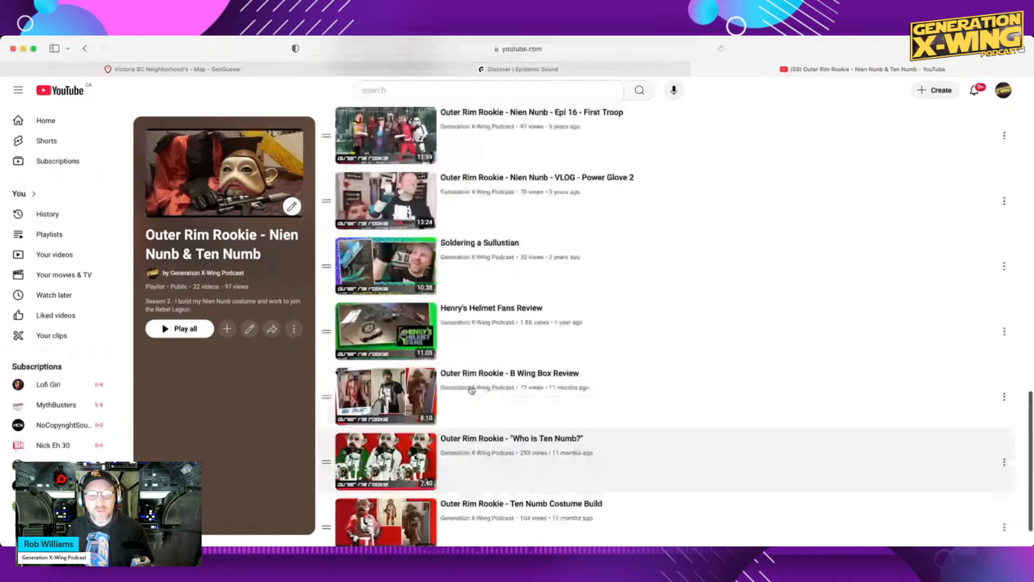
scroll(472, 389, "up", 6)
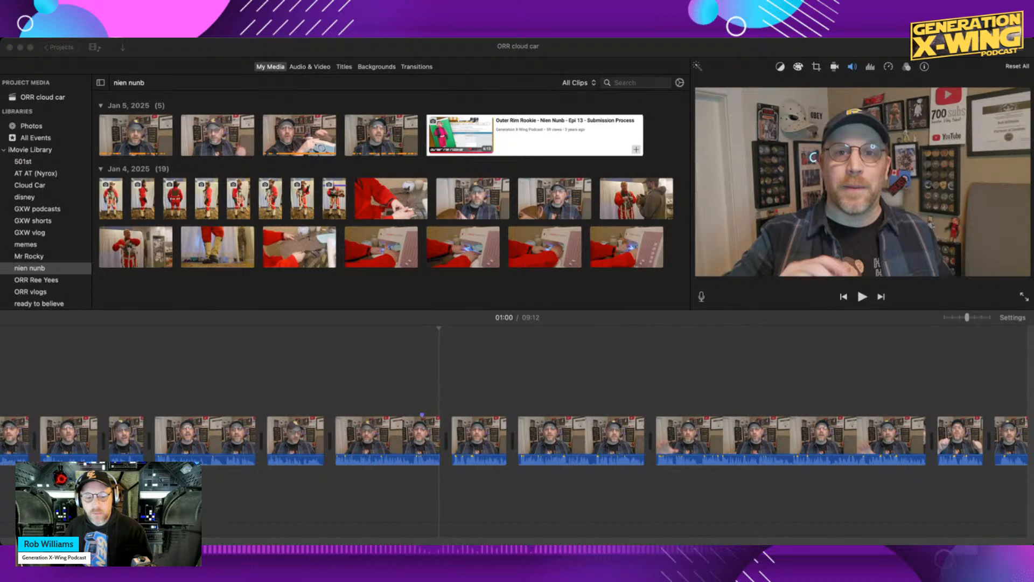
Back in iMovie, drag the Epi 13 screenshot above the main track near 01:00.
key("super+Tab")
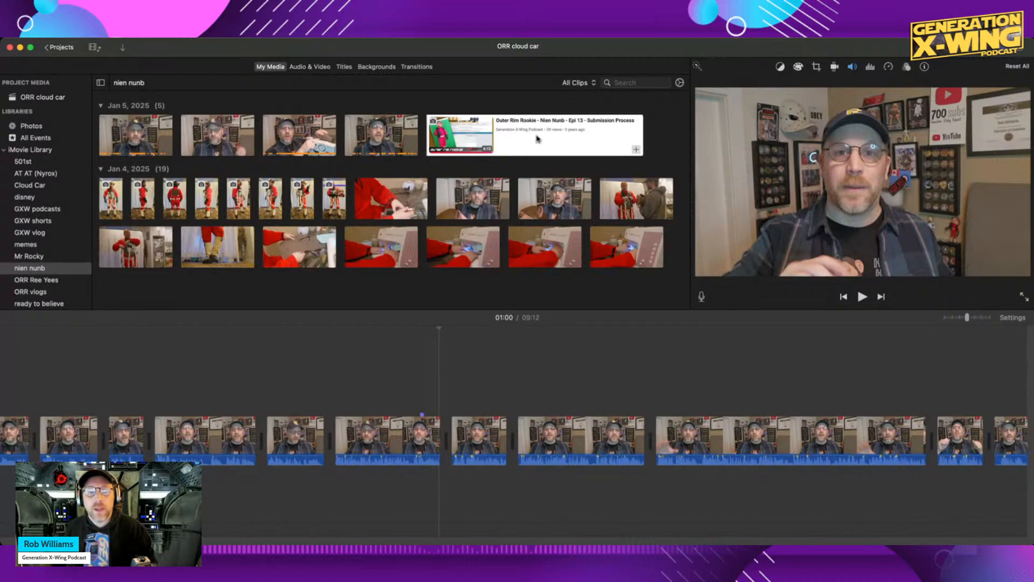
left_click(501, 135)
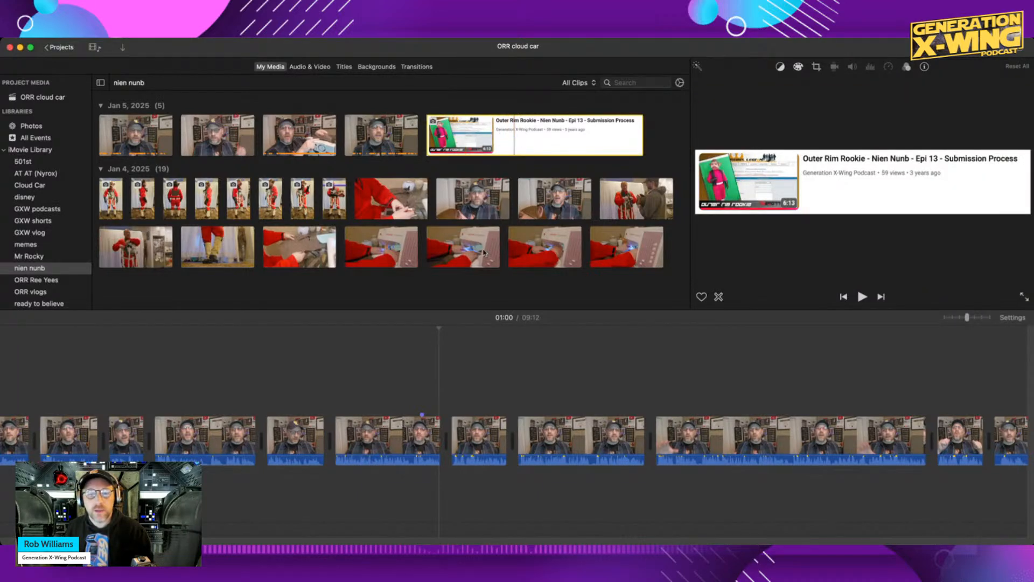
left_click_drag(483, 250, 510, 134)
left_click(509, 136)
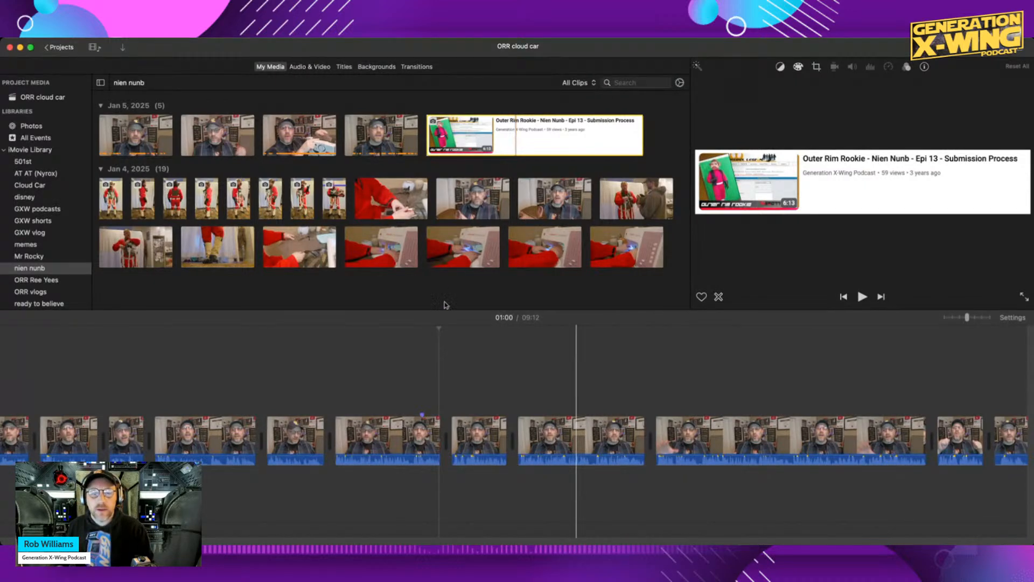
left_click_drag(512, 138, 387, 396)
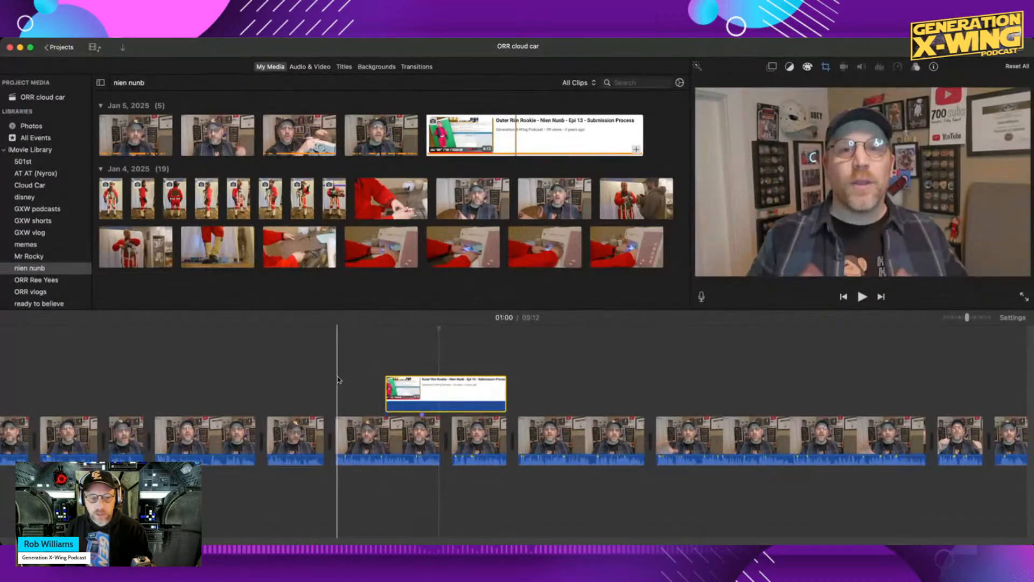
Preview the overlay, then set a Ken Burns pan from thumbnail to episode title.
key("space")
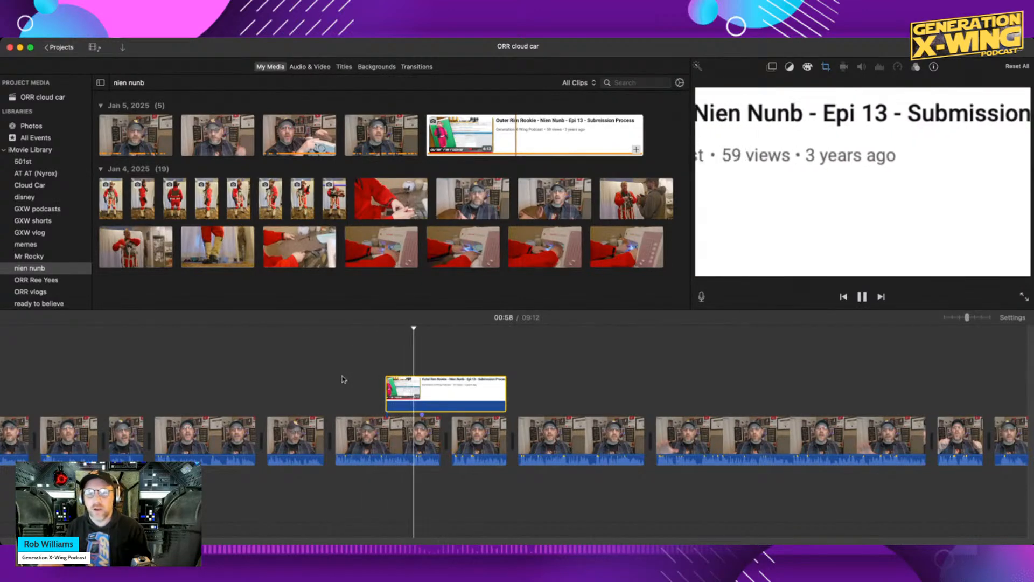
key("space")
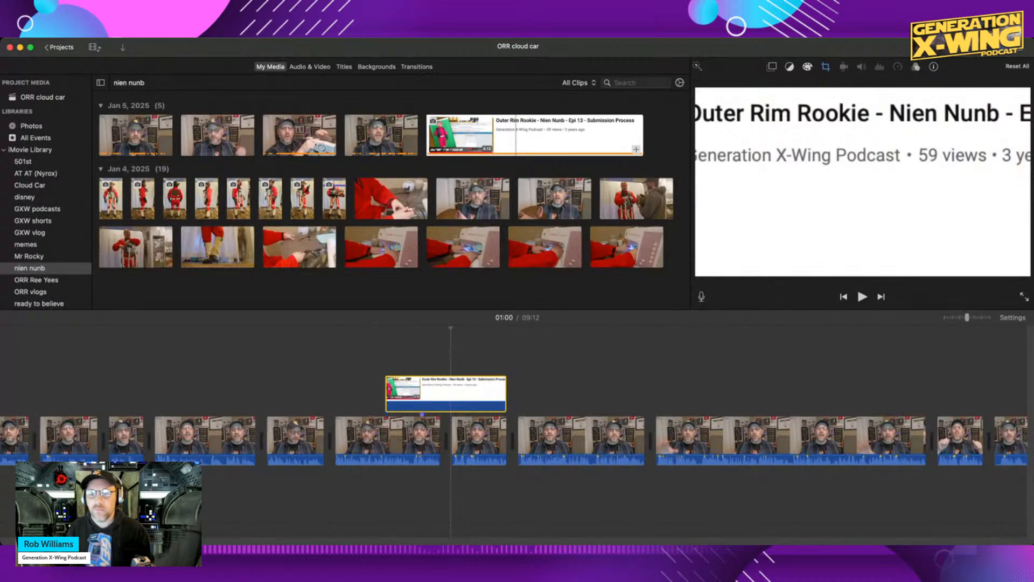
left_click(826, 68)
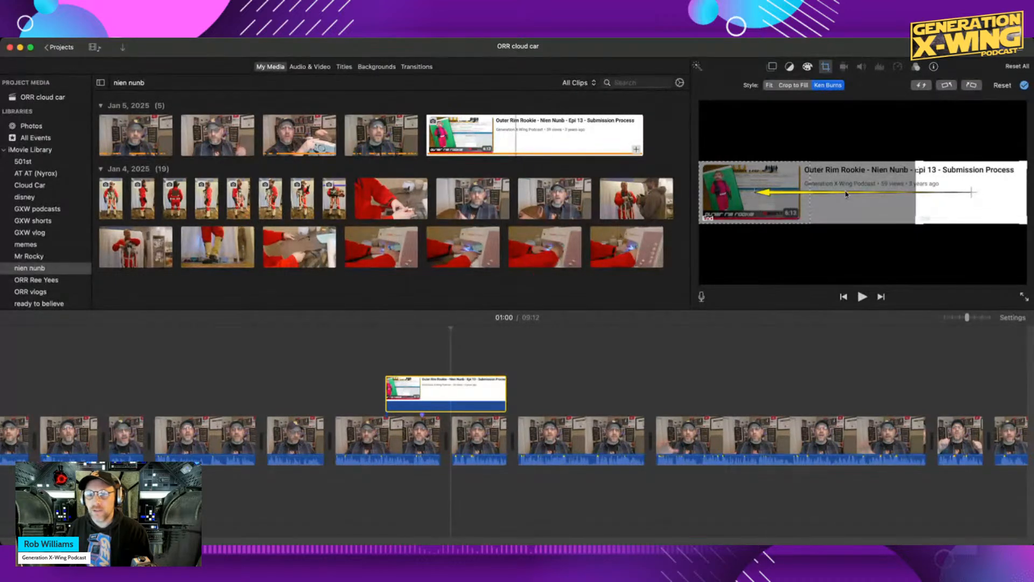
left_click_drag(903, 193, 746, 197)
left_click_drag(935, 187, 965, 185)
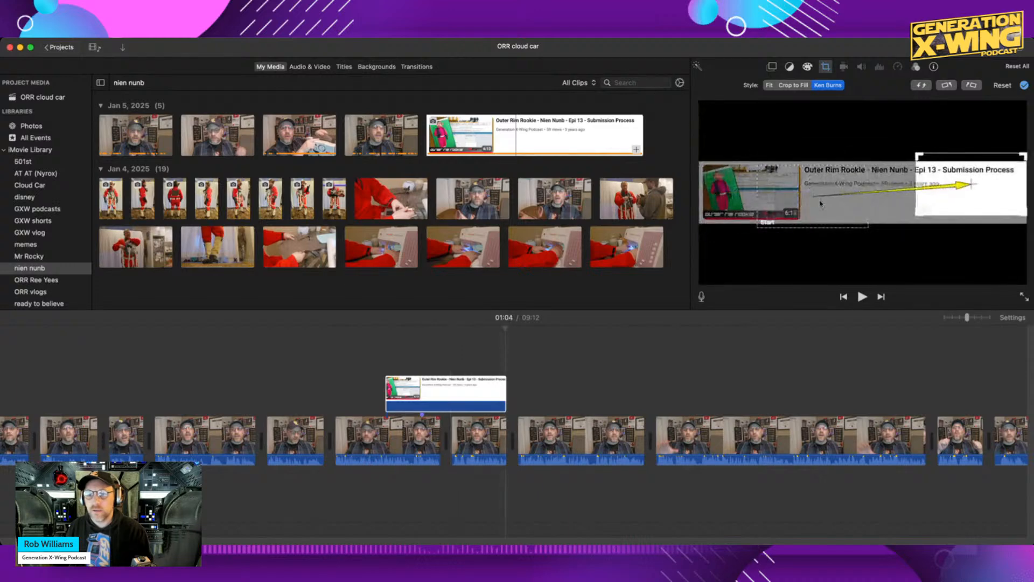
left_click_drag(819, 202, 787, 201)
Play back the Ken Burns pan on the screenshot overlay.
left_click(372, 364)
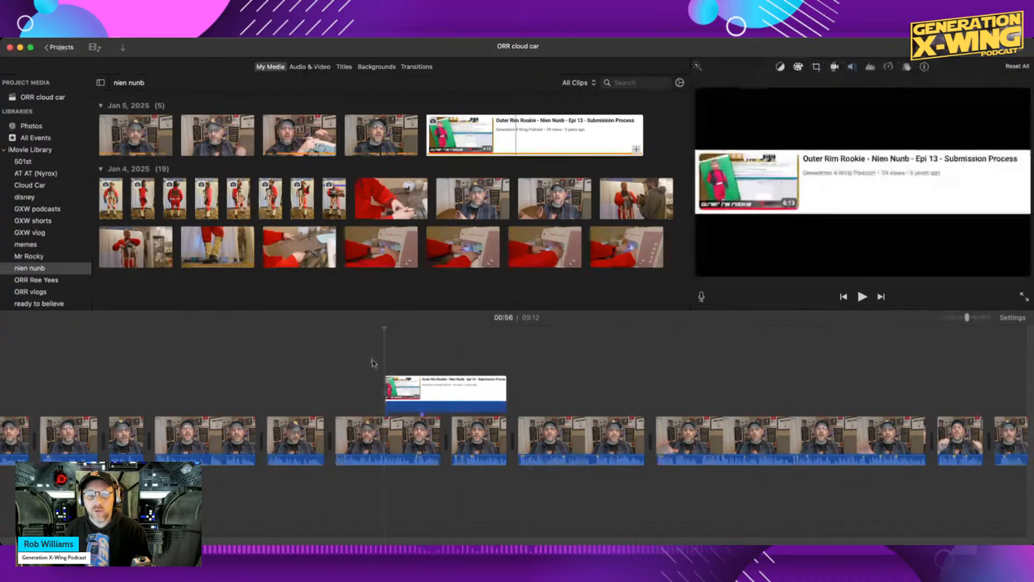
key("space")
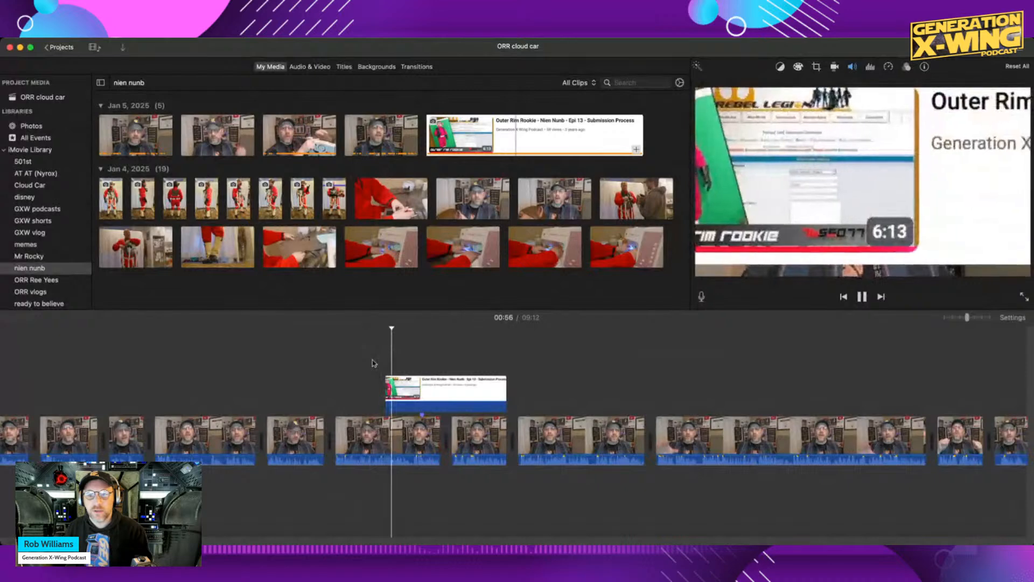
key("space")
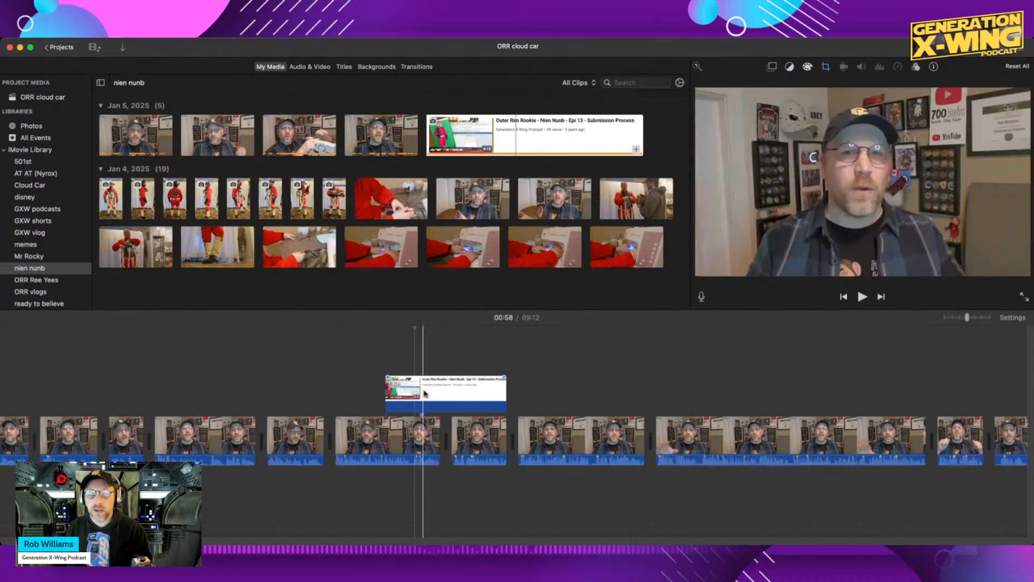
Switch the overlay's cropping to Crop to Fill and nudge its framing.
left_click(827, 70)
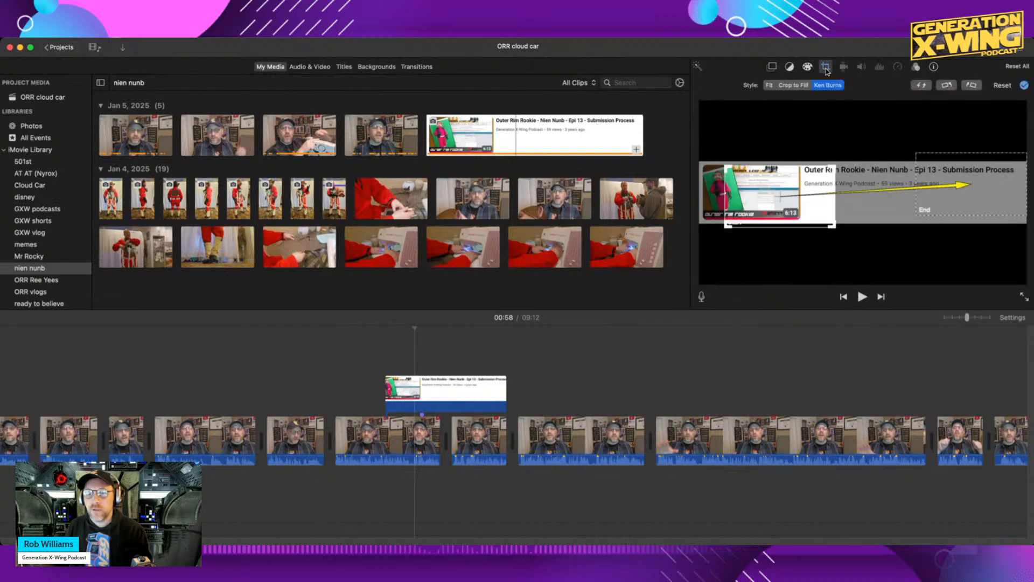
left_click(793, 85)
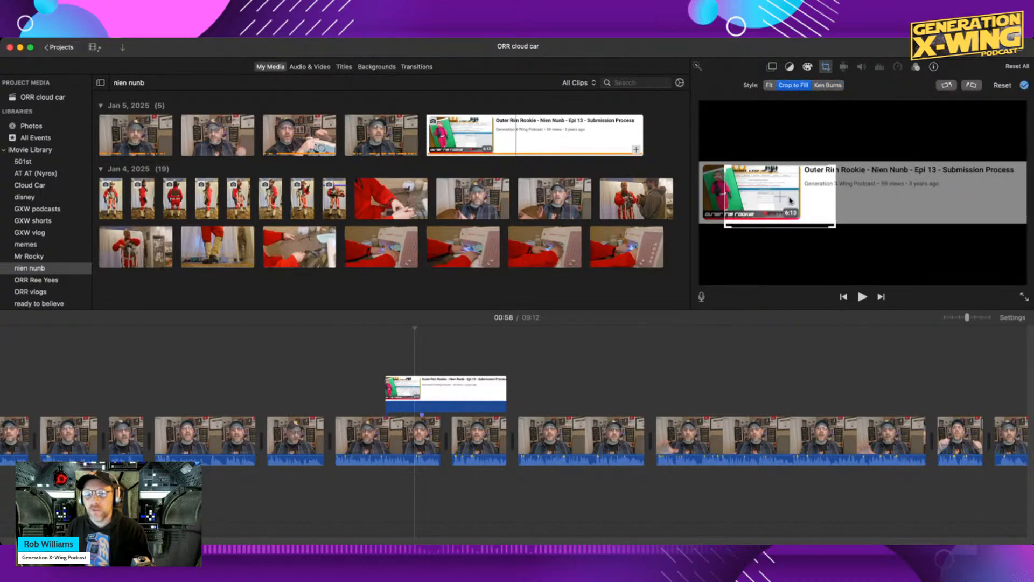
left_click_drag(790, 200, 793, 198)
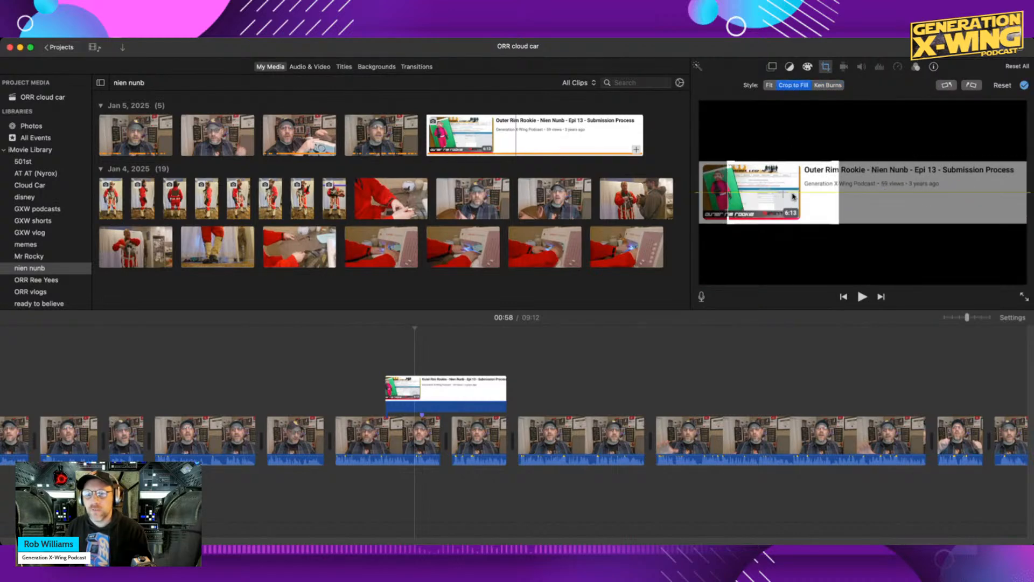
Replay the screenshot cutaway several times from just before it starts.
left_click(356, 347)
key("space")
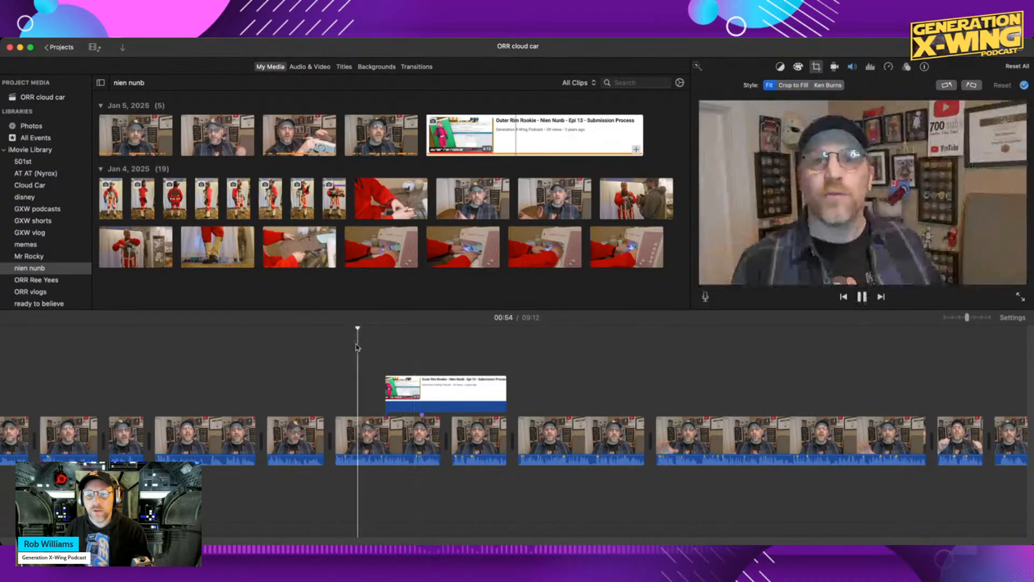
left_click(383, 350)
key("space")
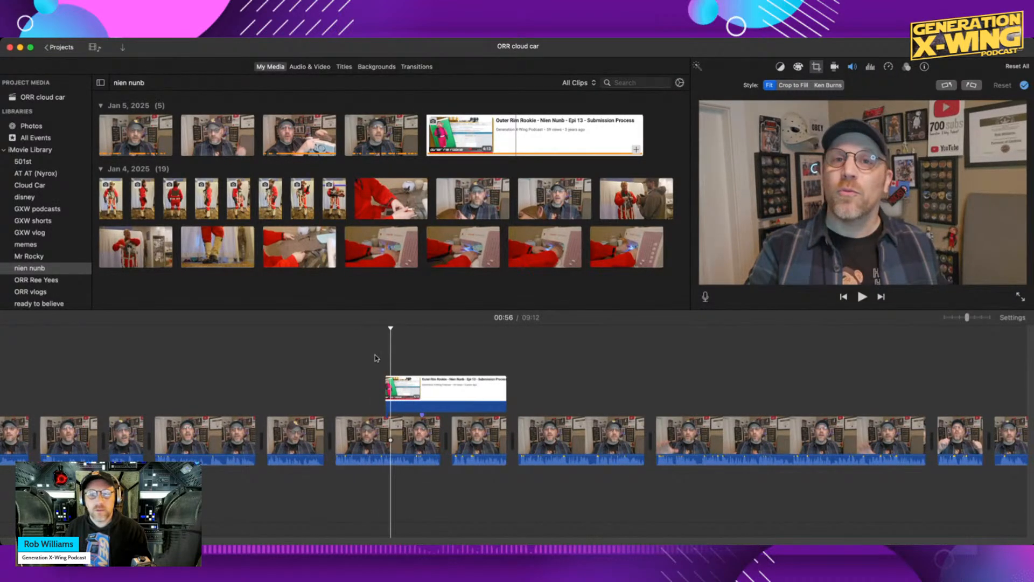
left_click(375, 358)
key("space")
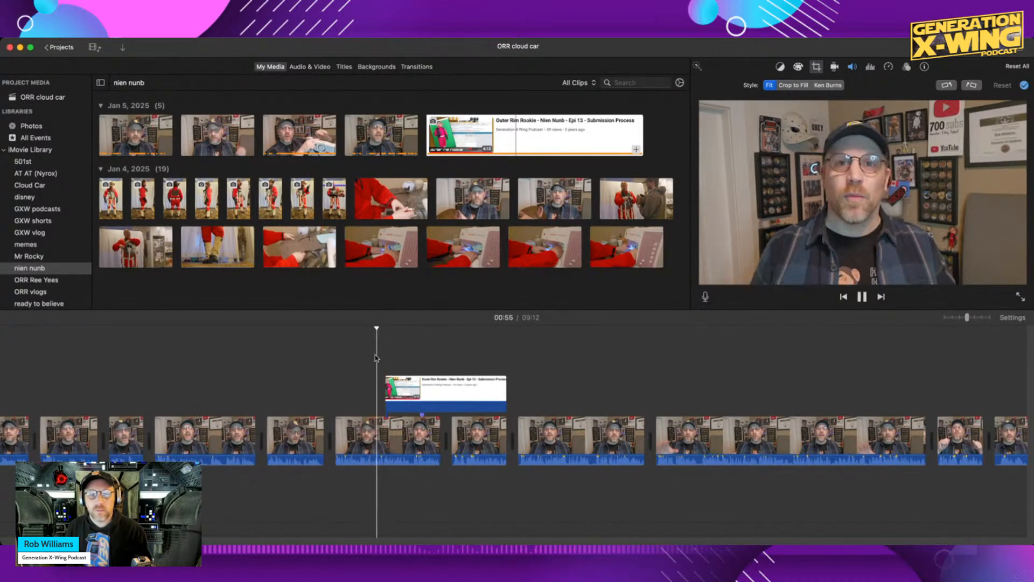
left_click(407, 378)
left_click(384, 359)
key("space")
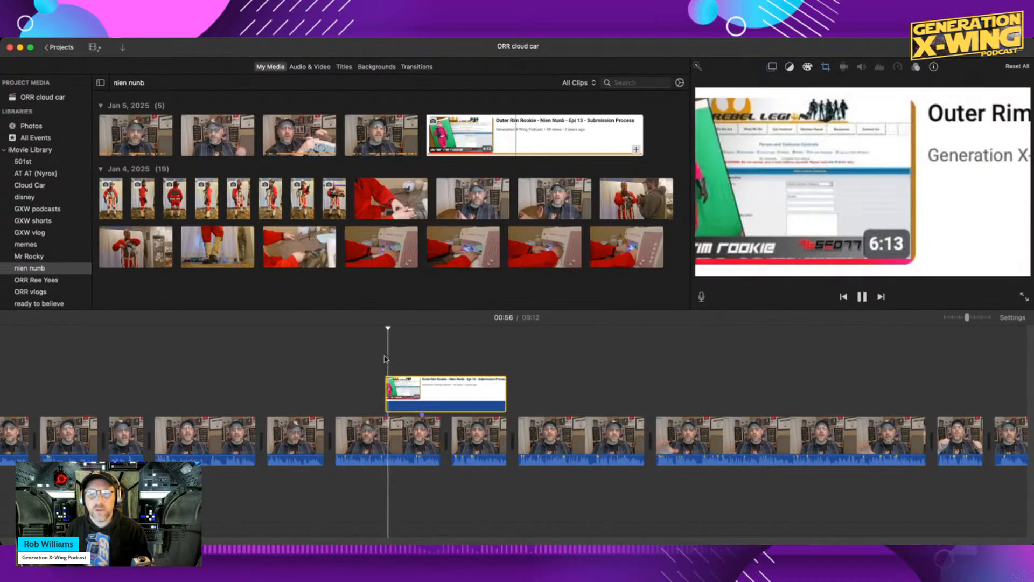
key("space")
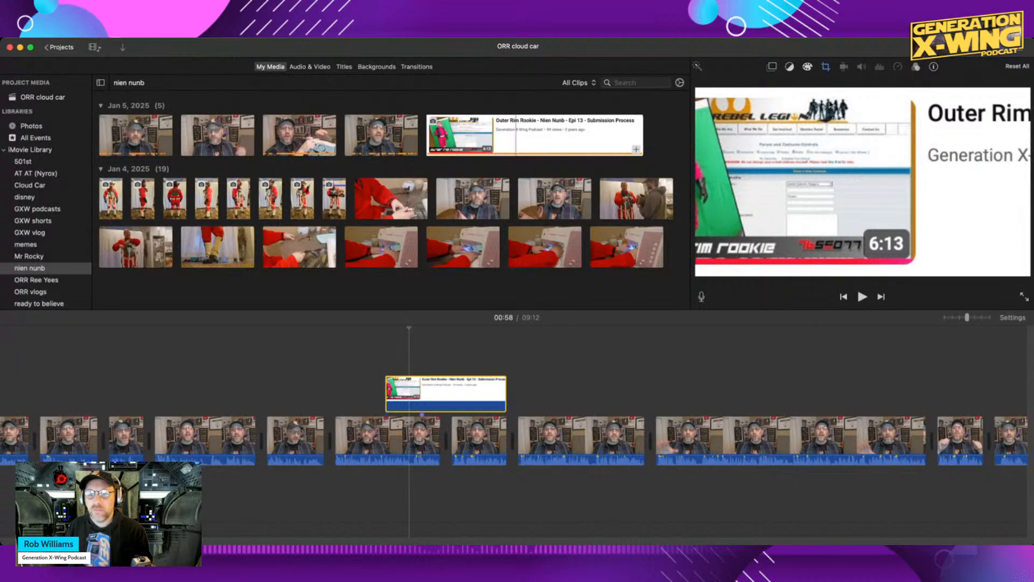
Set the overlay to Fit so the whole episode entry shows, then replay it.
left_click(827, 69)
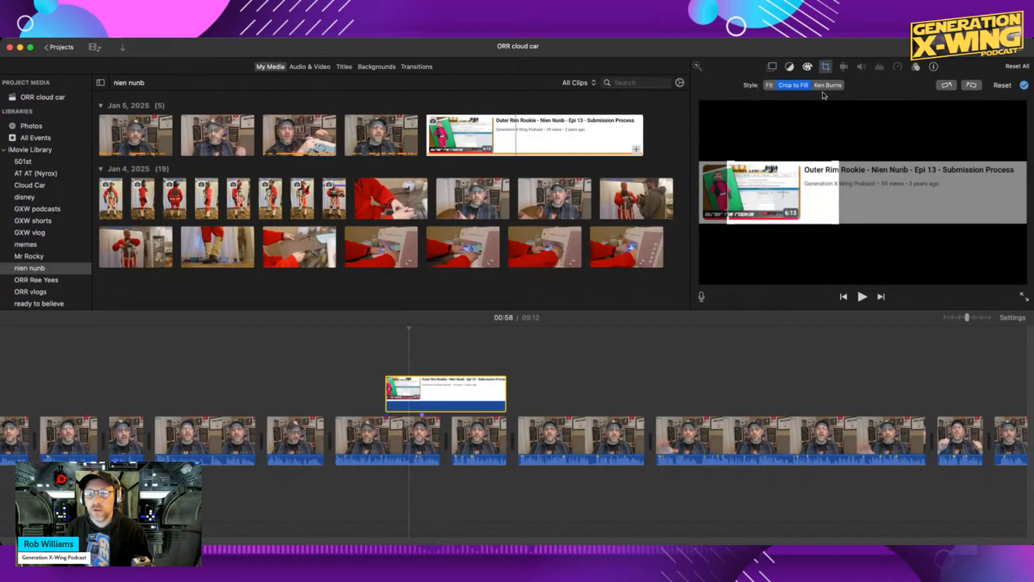
left_click(770, 85)
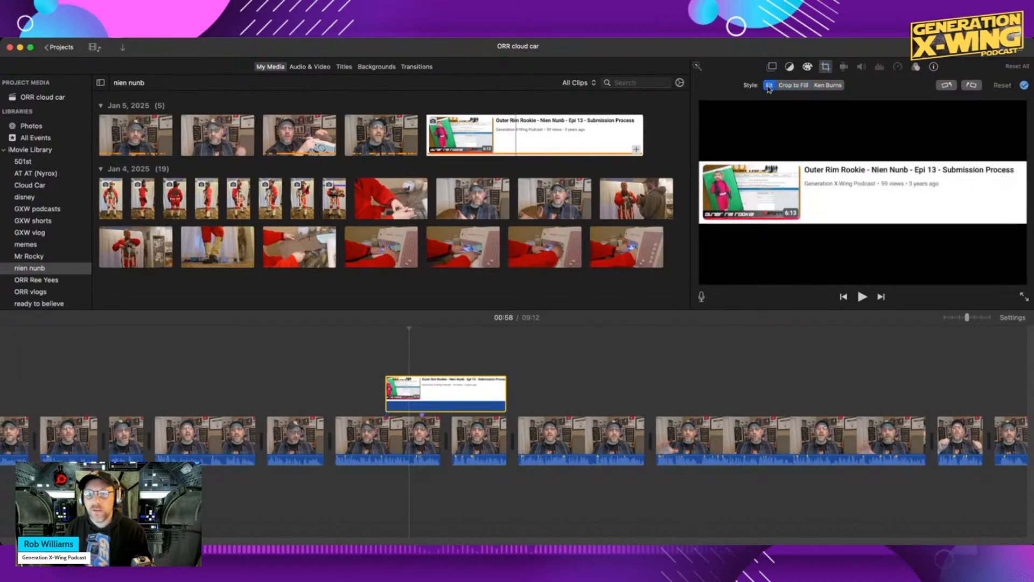
left_click(367, 354)
key("space")
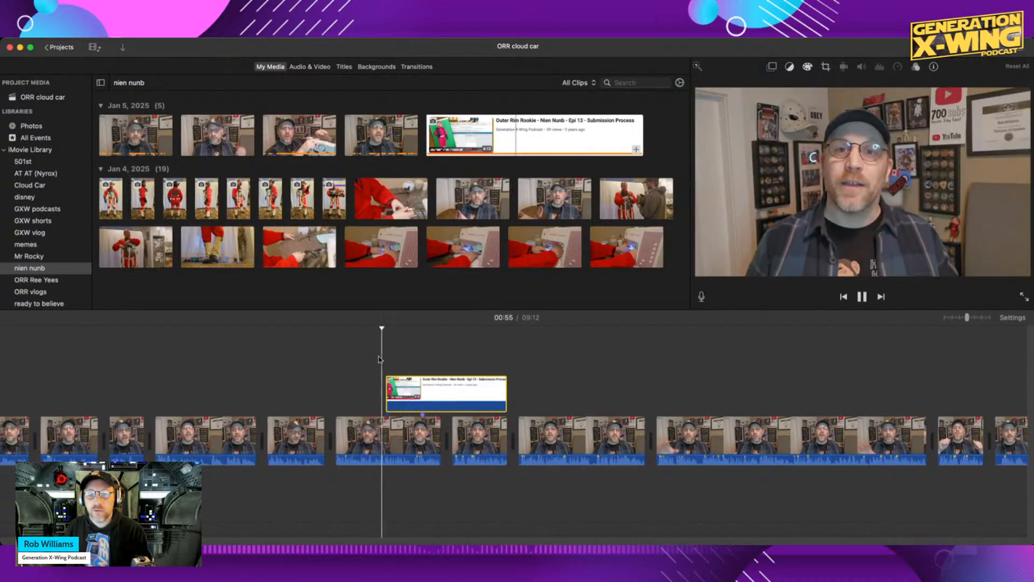
key("space")
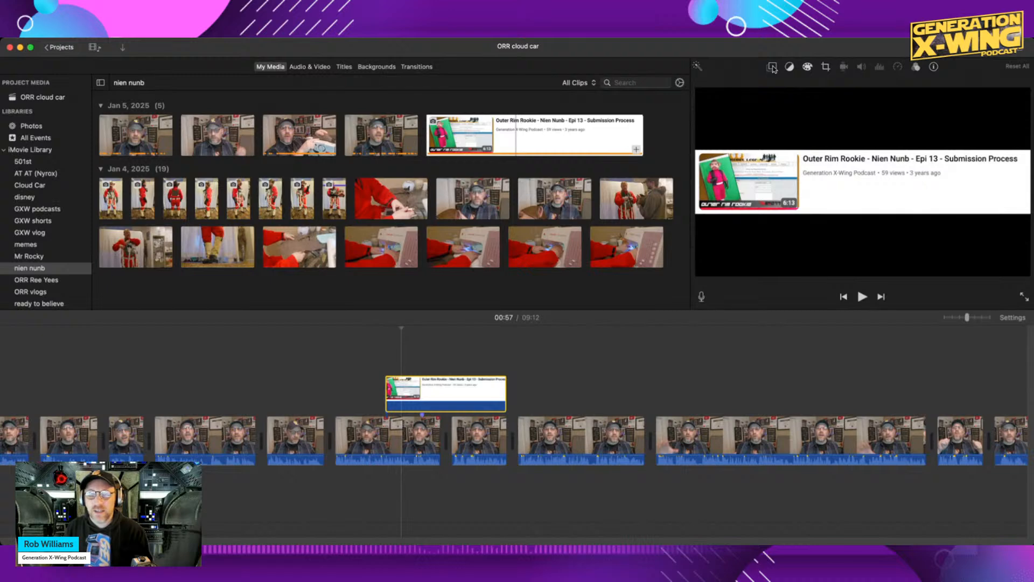
Make the screenshot a Picture in Picture inset, shrunk and moved to the lower right.
left_click(772, 68)
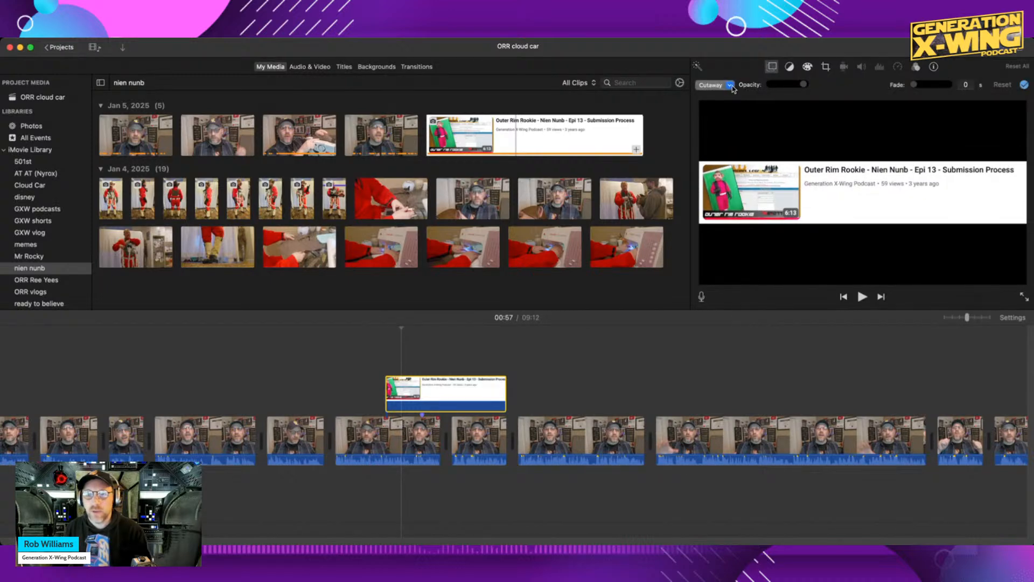
left_click(740, 130)
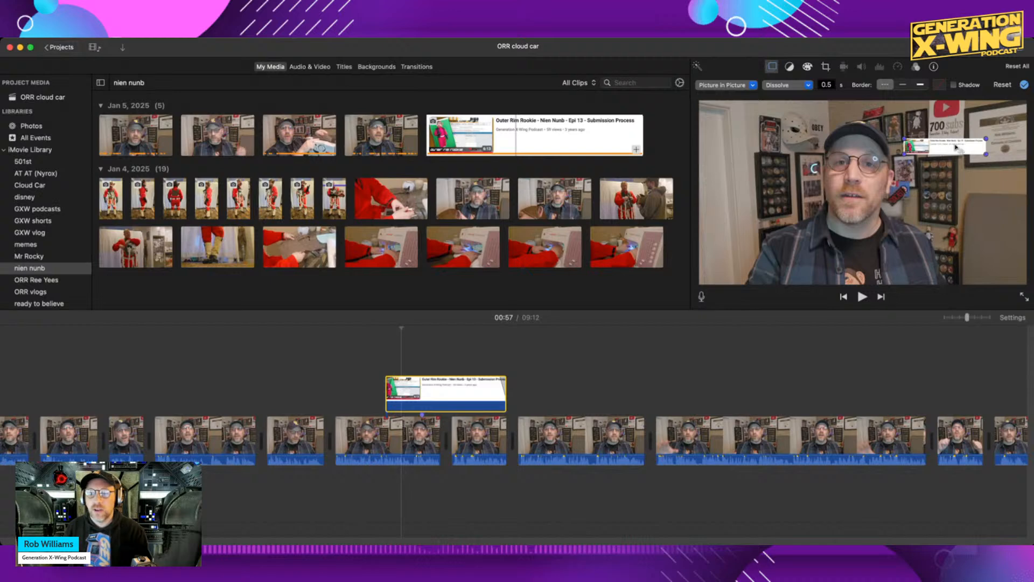
left_click_drag(943, 149, 943, 263)
mouse_move(873, 260)
left_mouse_down()
mouse_move(842, 253)
mouse_move(874, 269)
left_mouse_up()
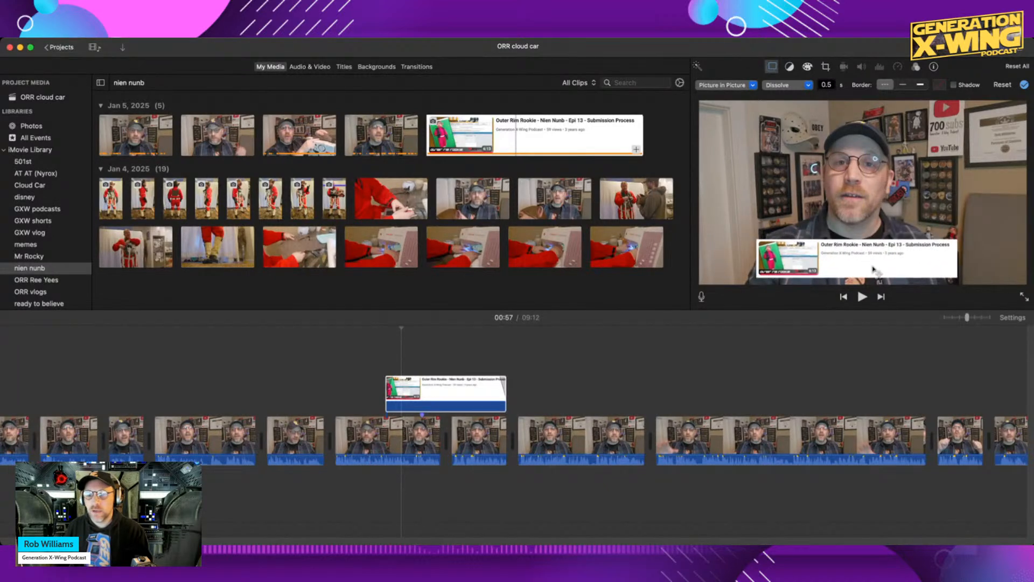
Reselect the screenshot overlay and play the footage to check the new inset.
left_click(336, 215)
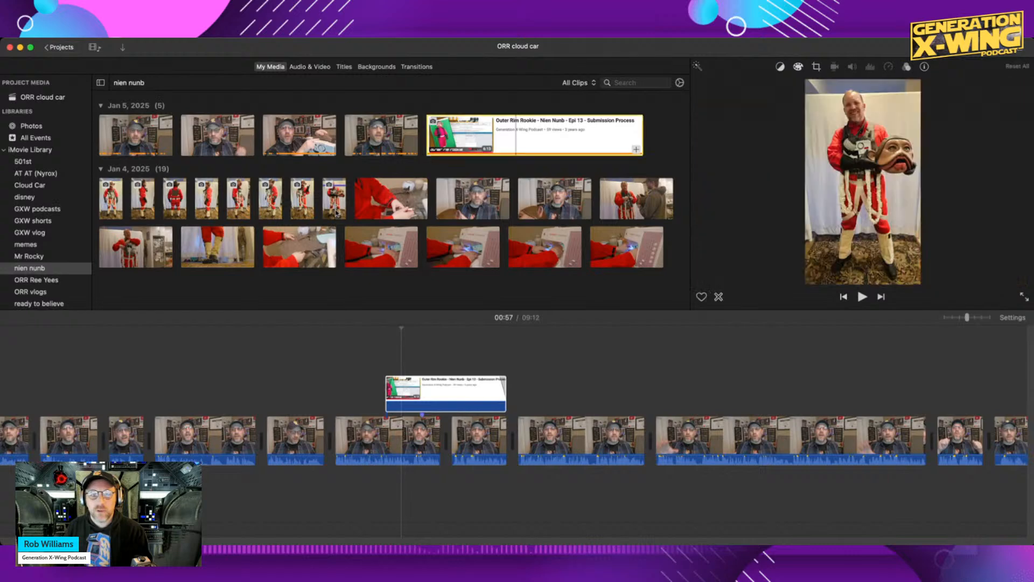
left_click(589, 348)
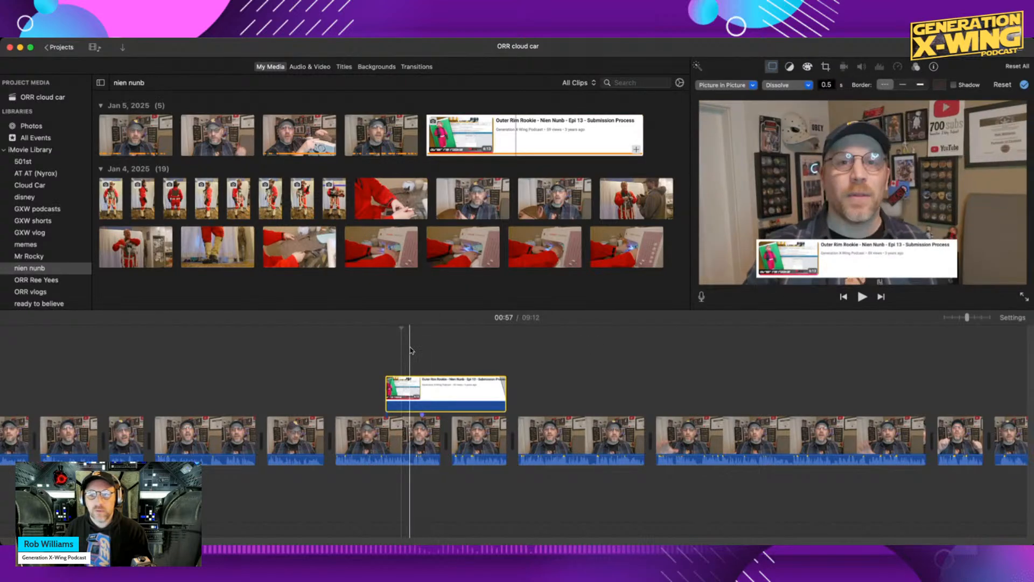
key("space")
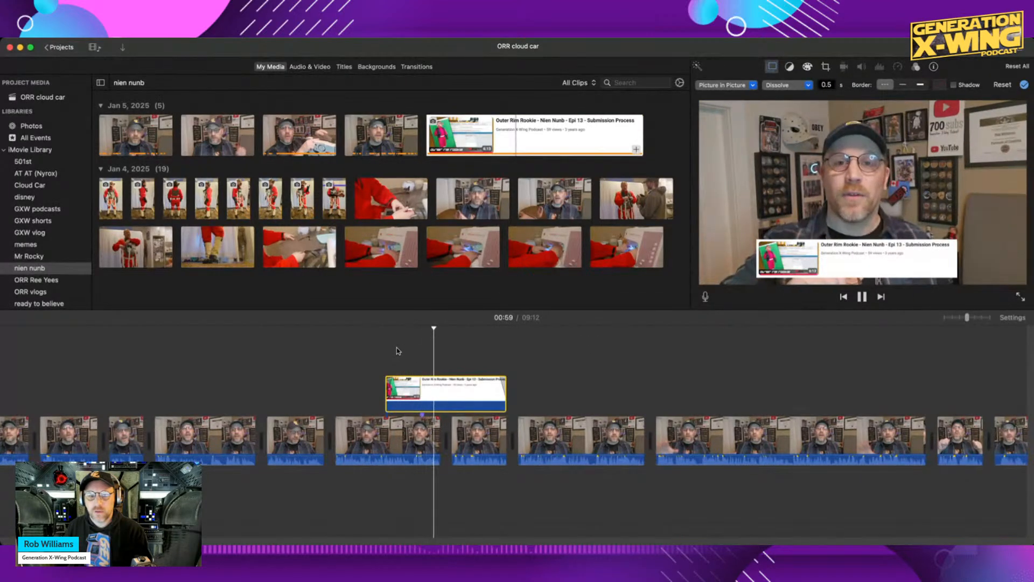
key("space")
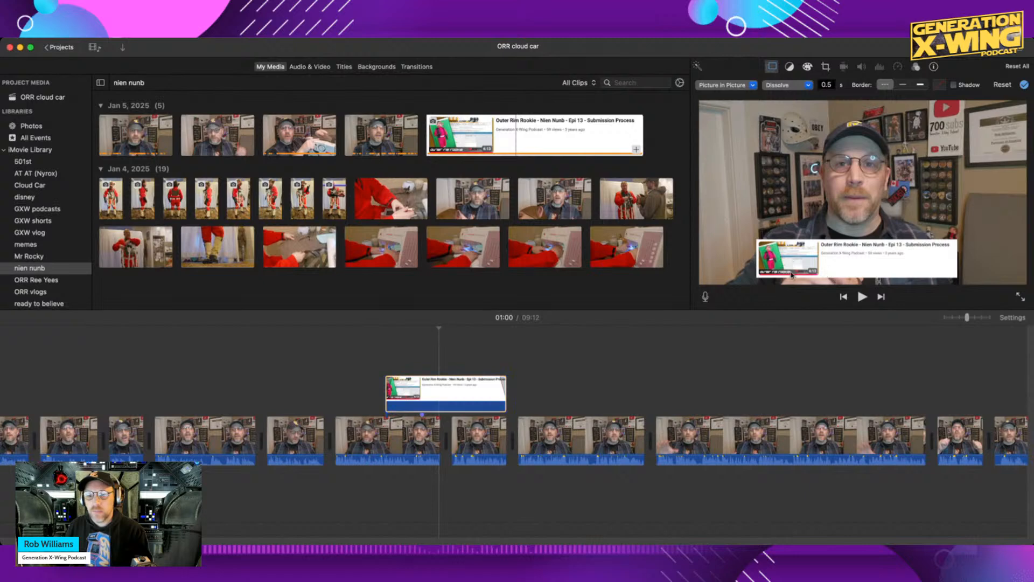
Nudge the screenshot inset's position slightly within the frame.
left_click(476, 388)
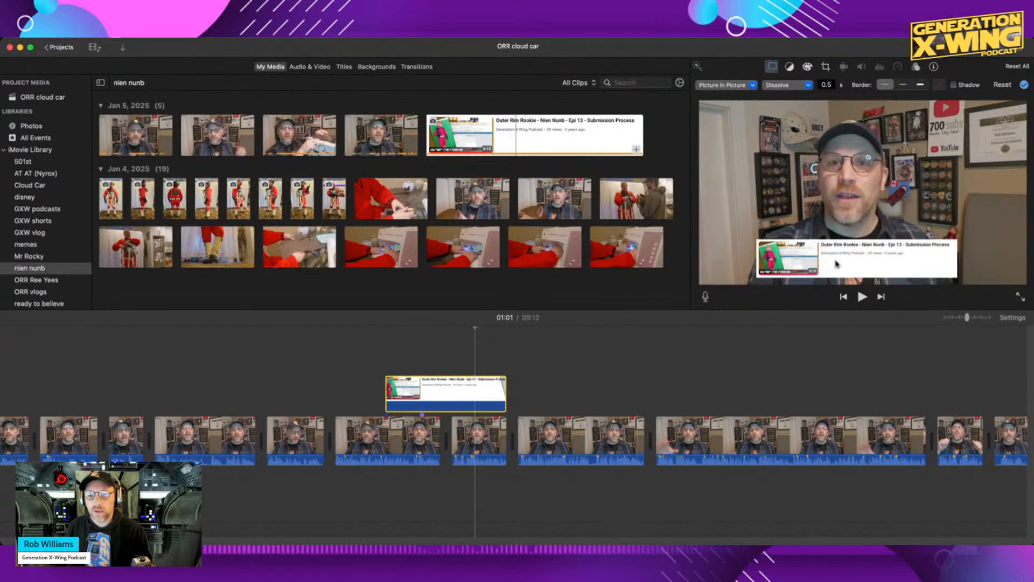
left_click(452, 388)
left_click(472, 387)
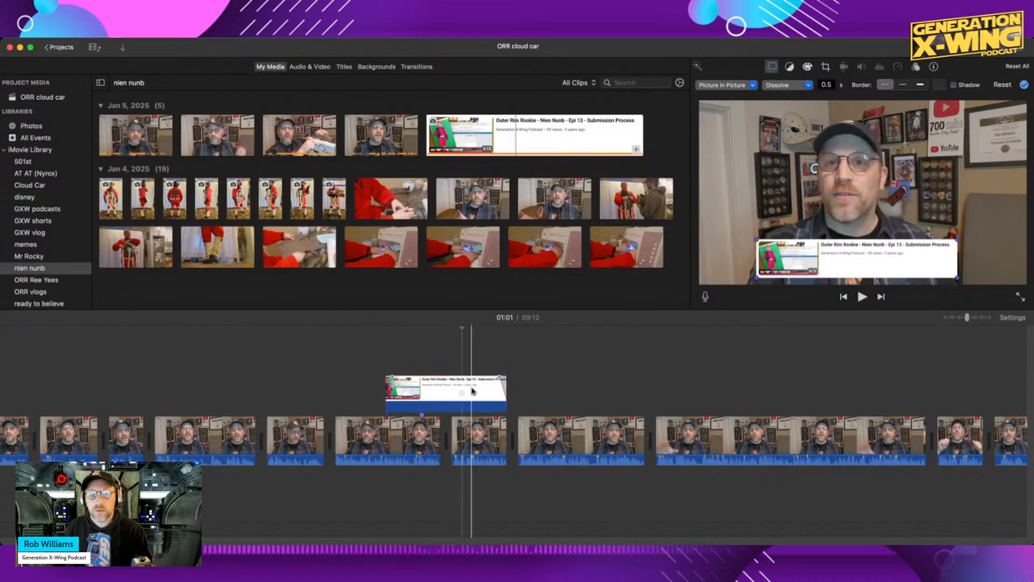
mouse_move(822, 256)
left_mouse_down()
mouse_move(767, 256)
mouse_move(778, 175)
mouse_move(765, 123)
mouse_move(802, 147)
mouse_move(892, 264)
mouse_move(820, 260)
mouse_move(830, 260)
left_mouse_up()
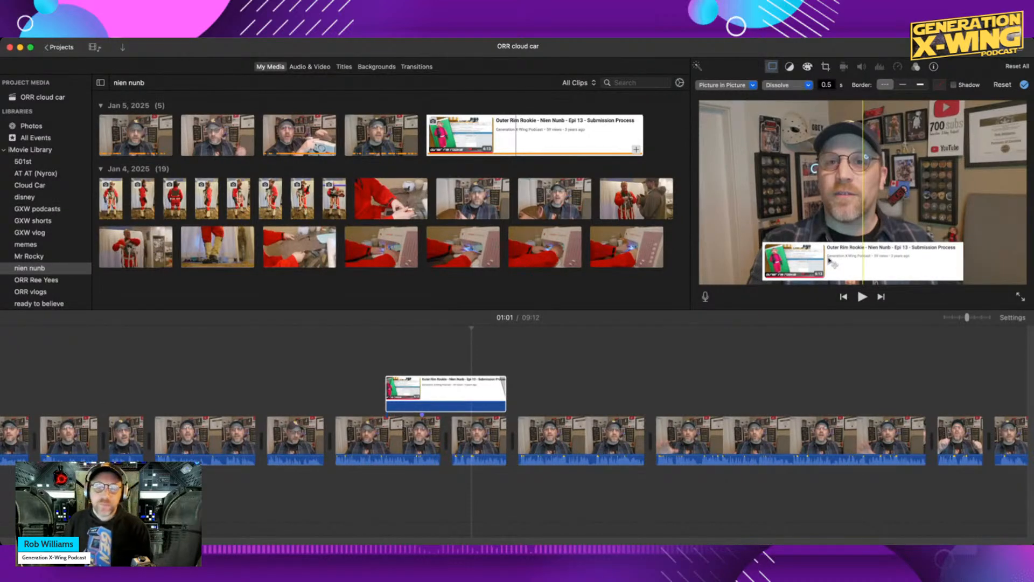
Add the costume clip as a cutaway over the talking head, then delete it.
left_click(286, 190)
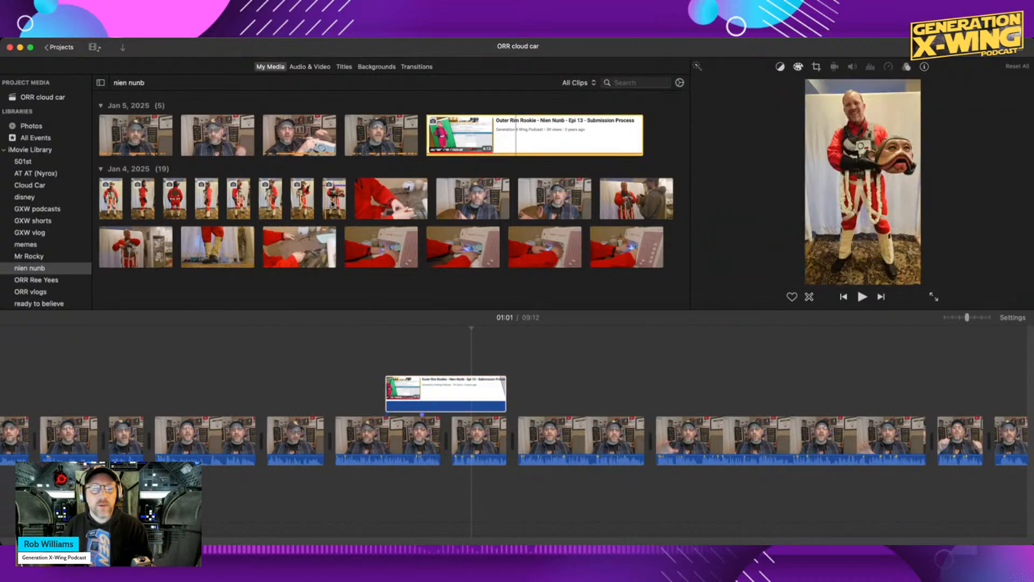
left_click_drag(334, 207, 559, 377)
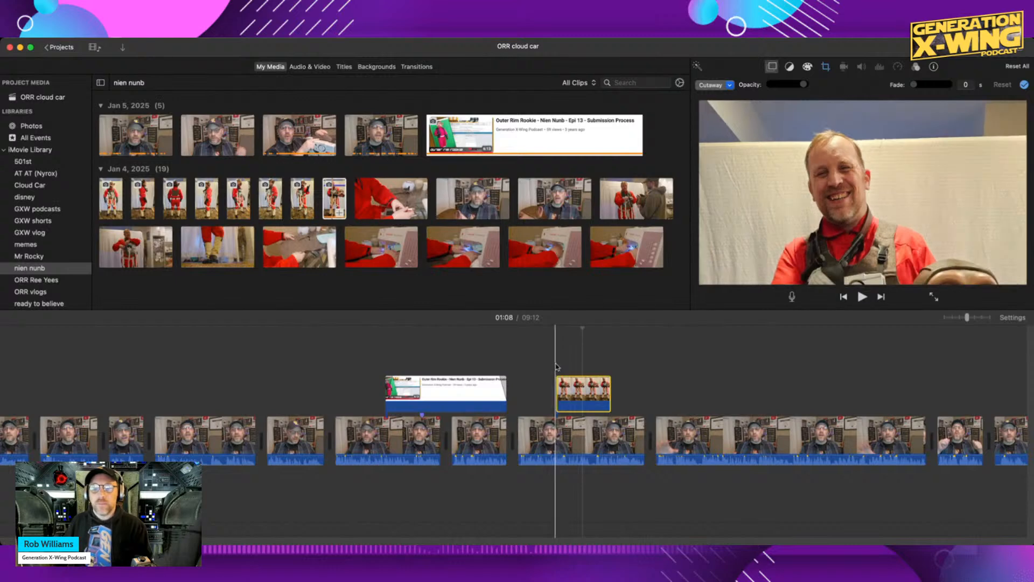
key("Delete")
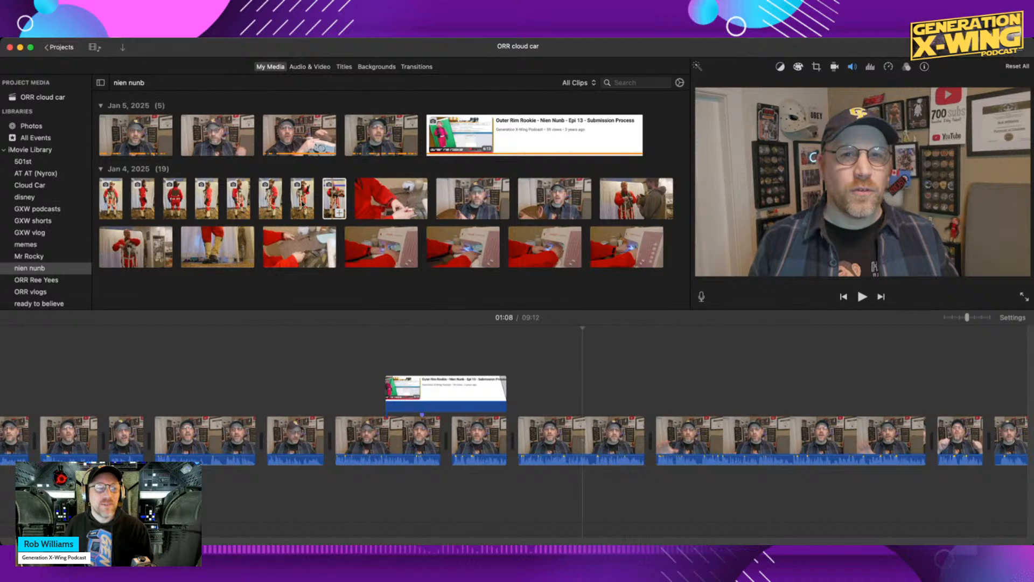
Add the masked pilot photo as a cutaway after the screenshot, play it, and show its Ken Burns framing.
left_click(303, 204)
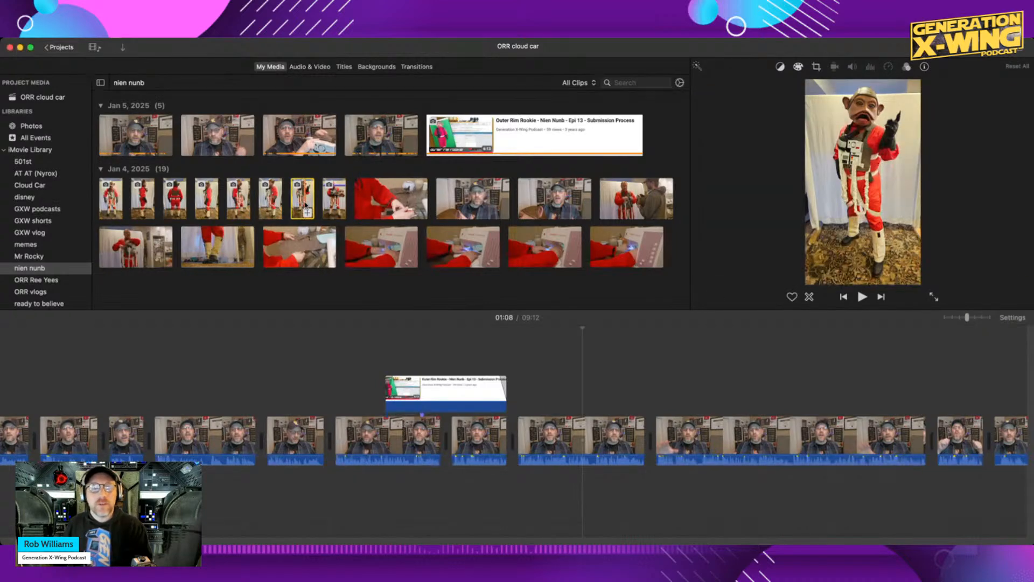
left_click_drag(303, 204, 620, 388)
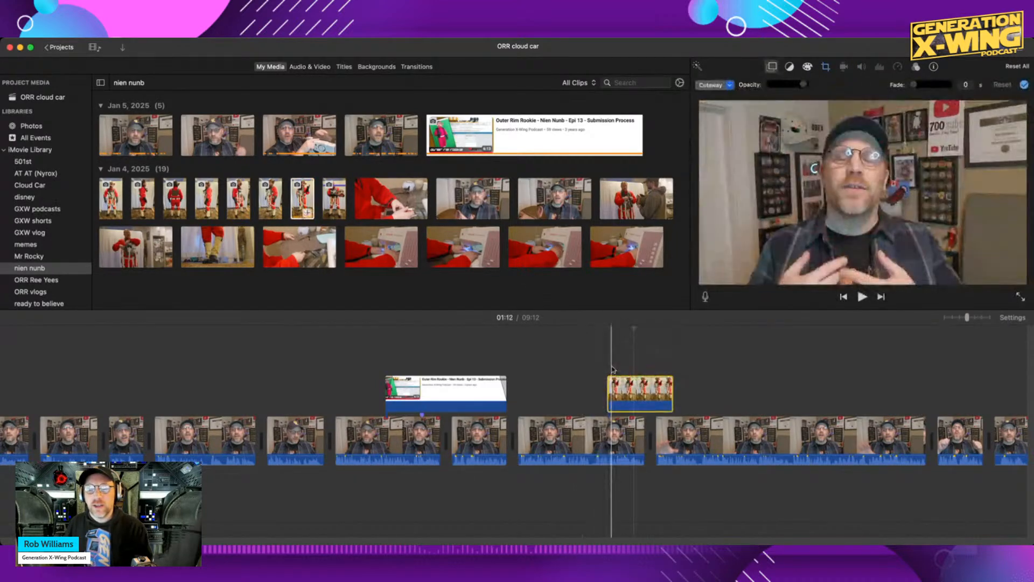
key("space")
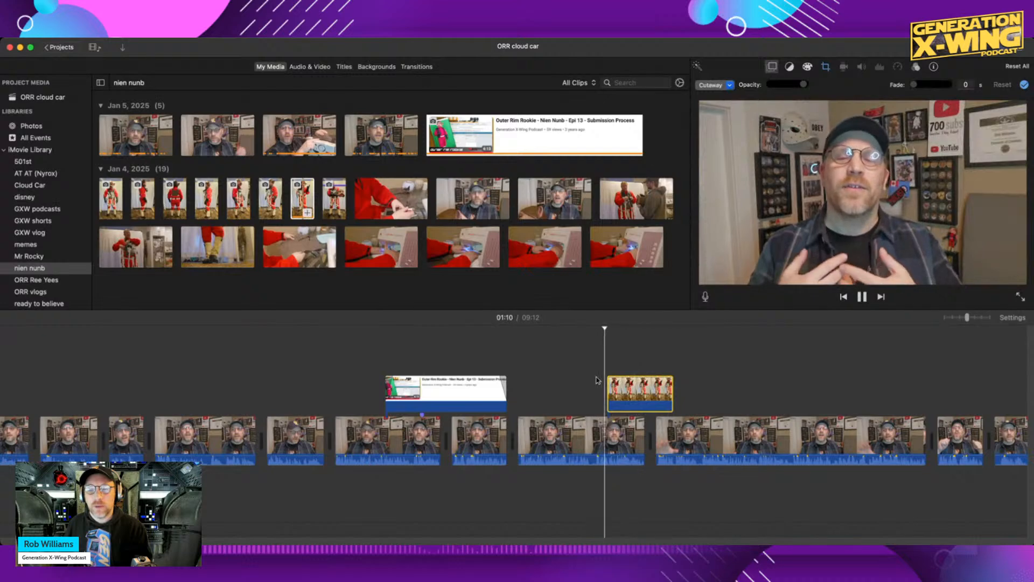
key("space")
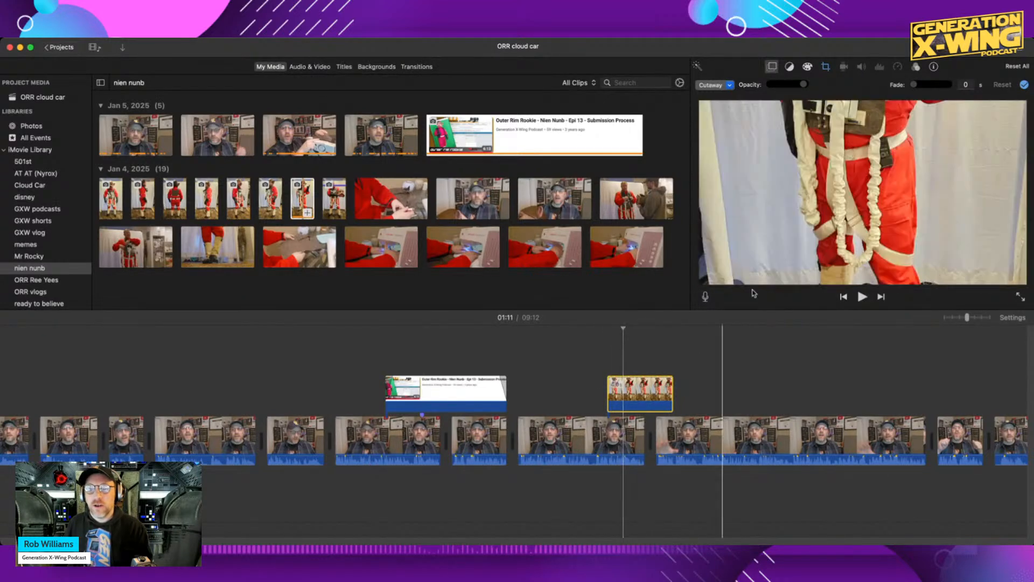
left_click(826, 67)
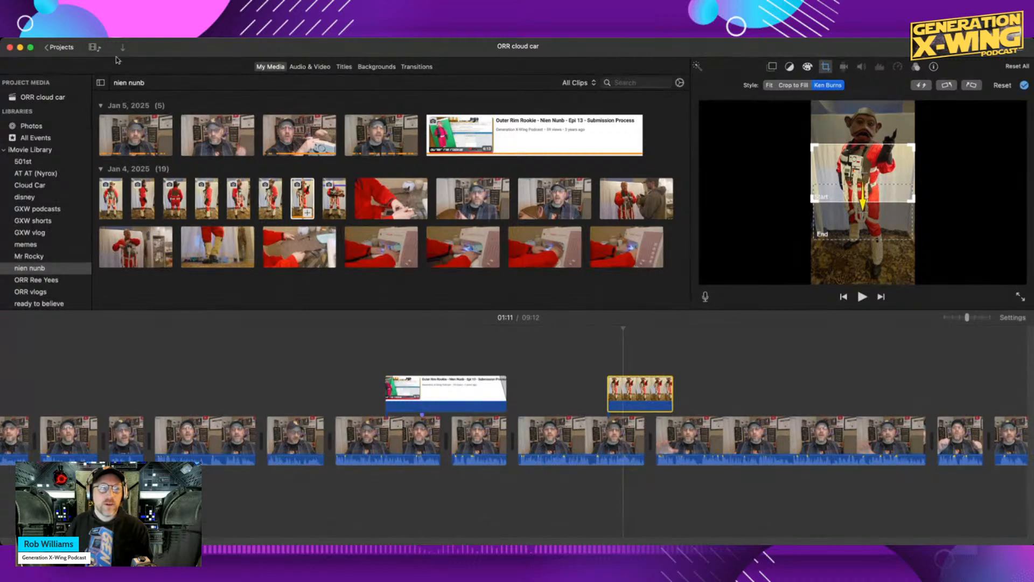
Go back to the project list and open the 501st fall 24 project.
left_click(60, 48)
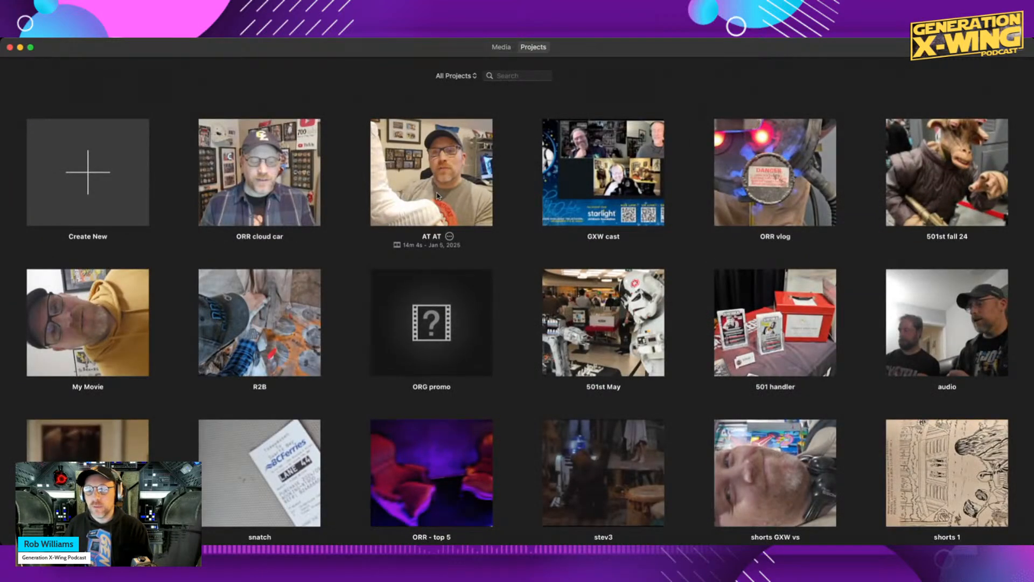
double_click(601, 193)
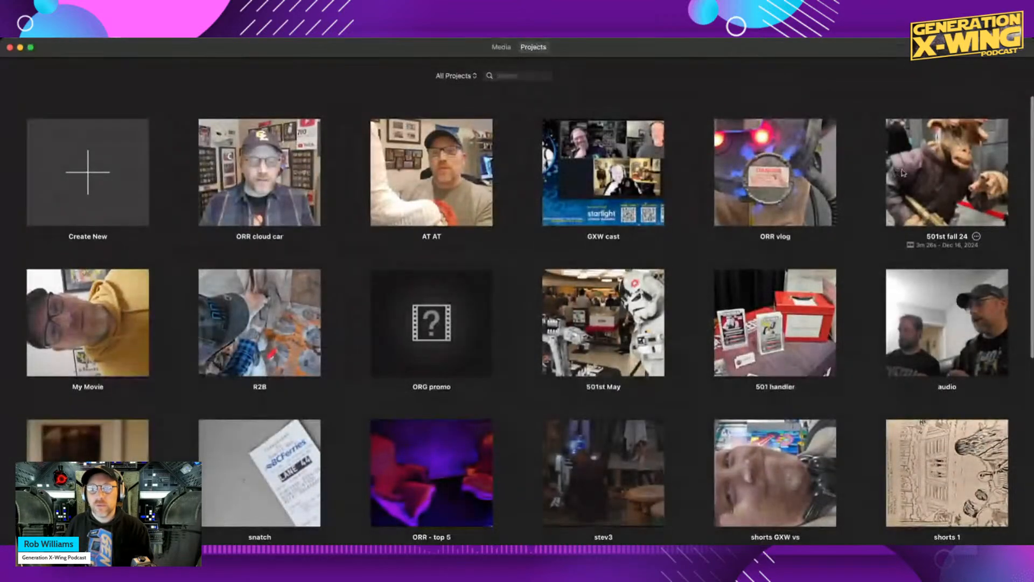
double_click(918, 174)
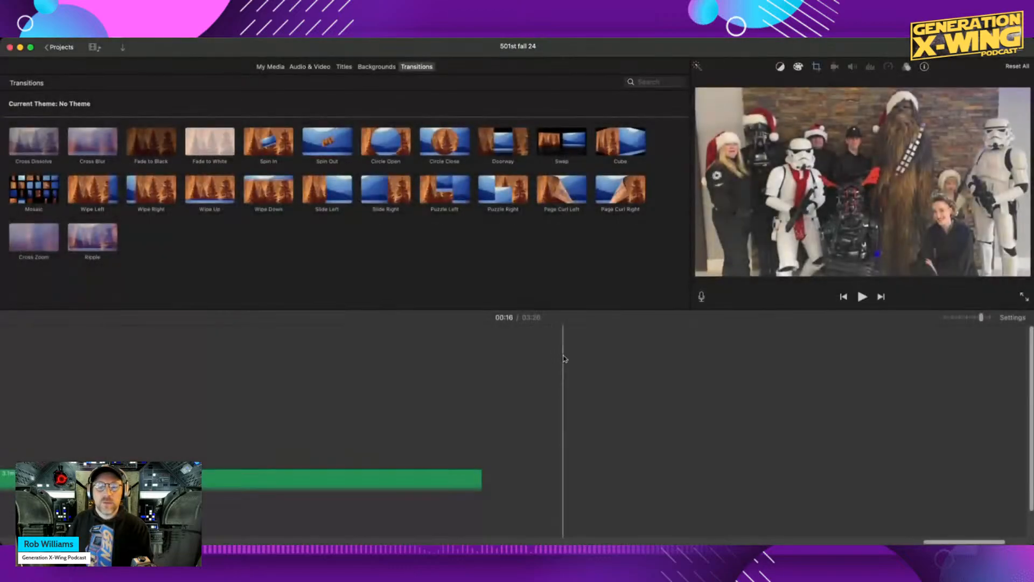
Play through the 501st fall 24 timeline around 02:12–02:33, then return to Projects.
scroll(409, 397, "left", 15)
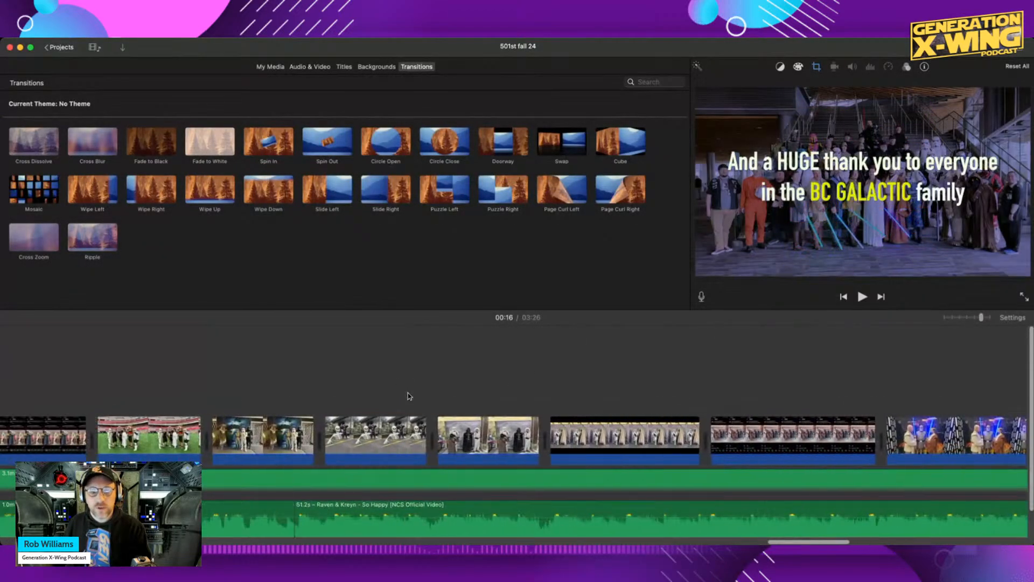
key("space")
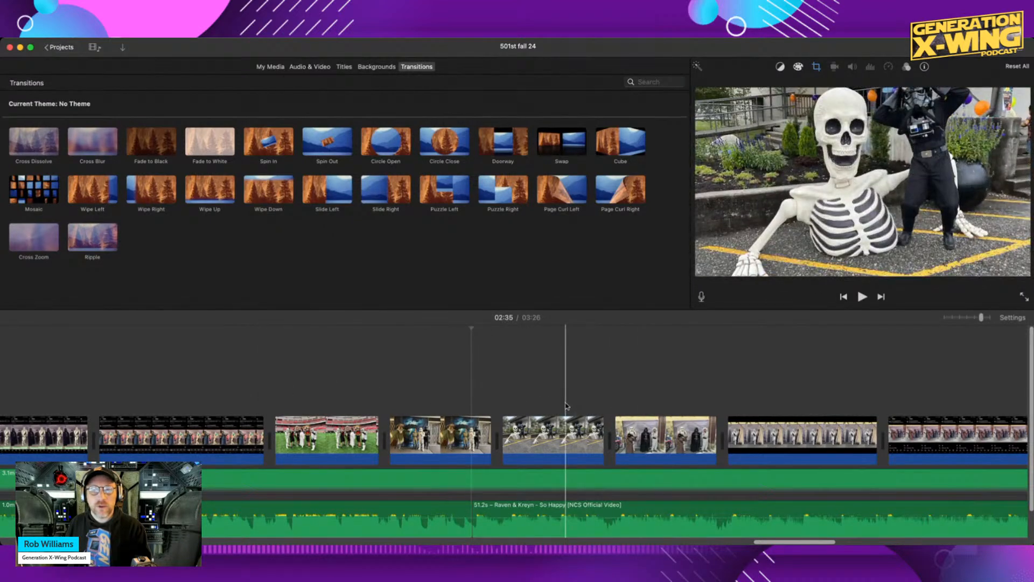
key("space")
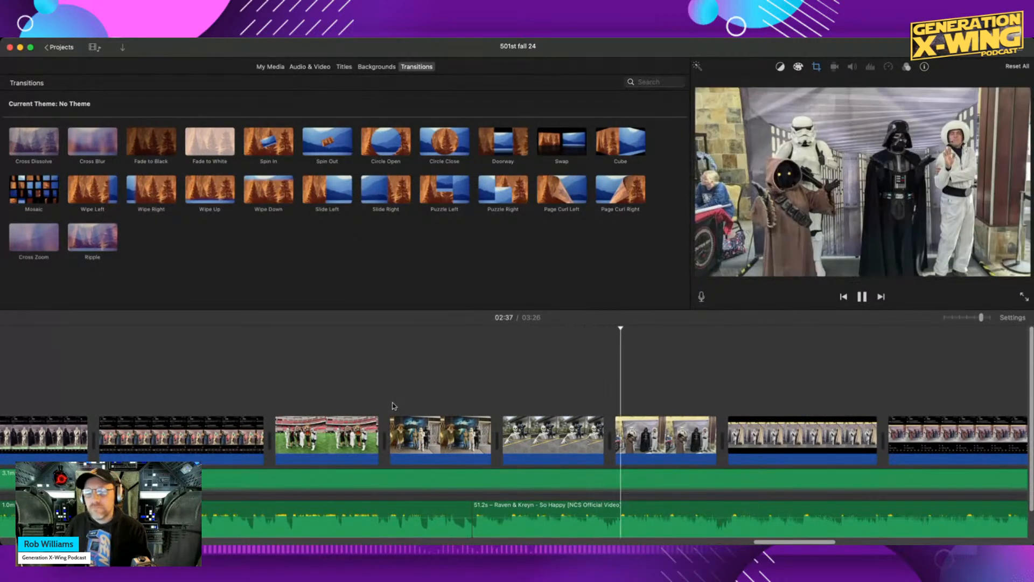
key("space")
scroll(421, 406, "left", 10)
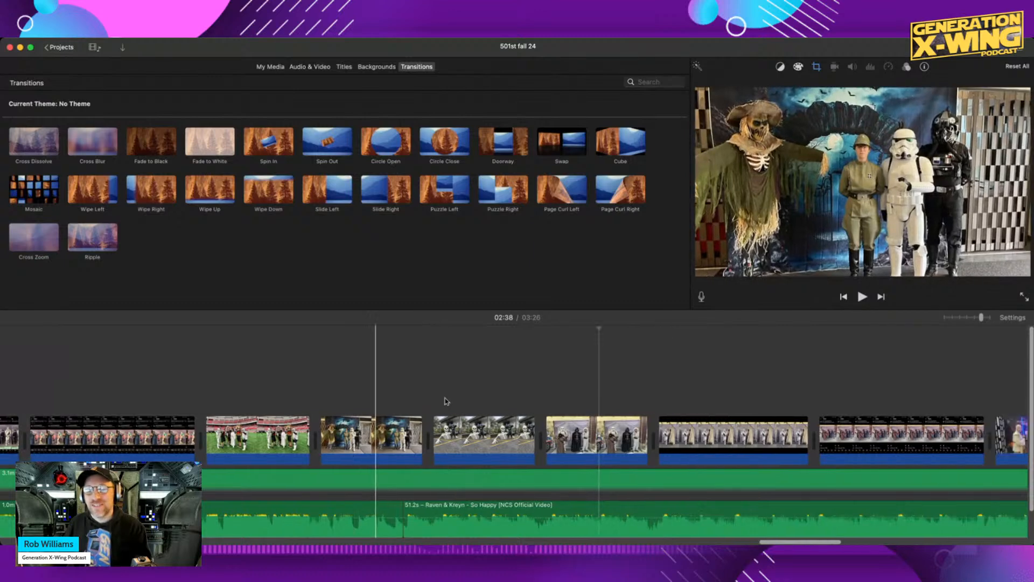
scroll(446, 401, "left", 2)
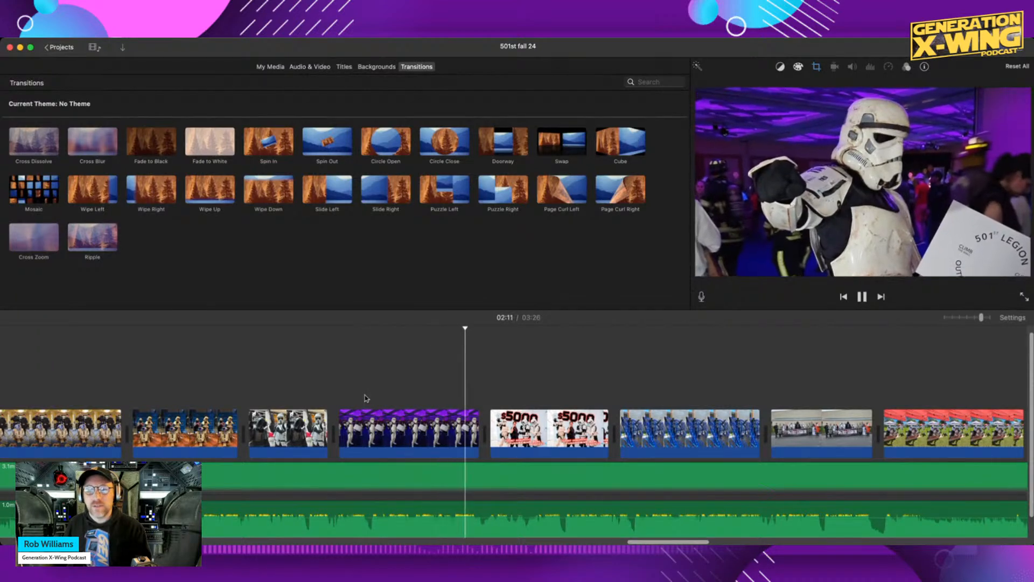
key("space")
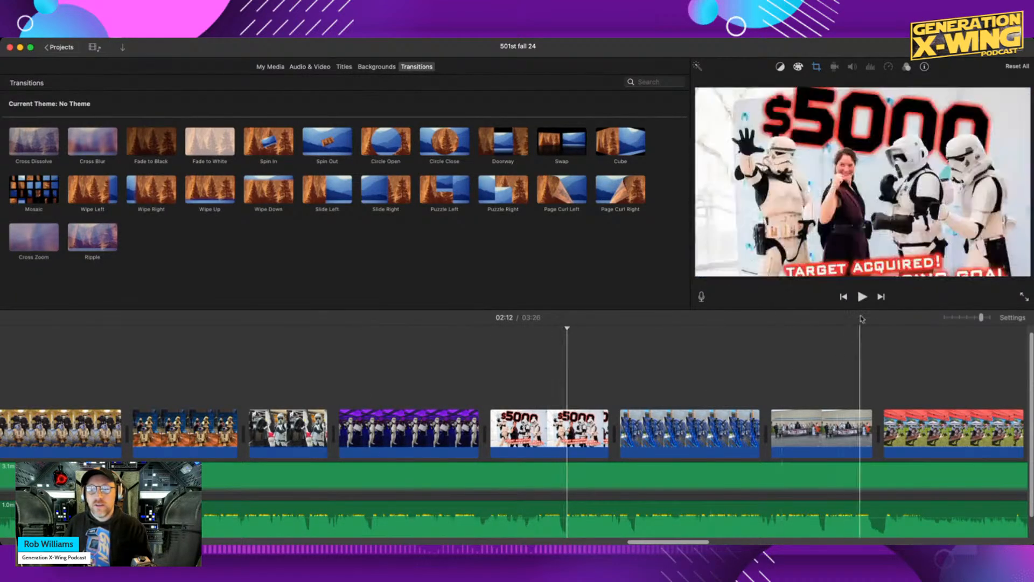
scroll(415, 426, "left", 5)
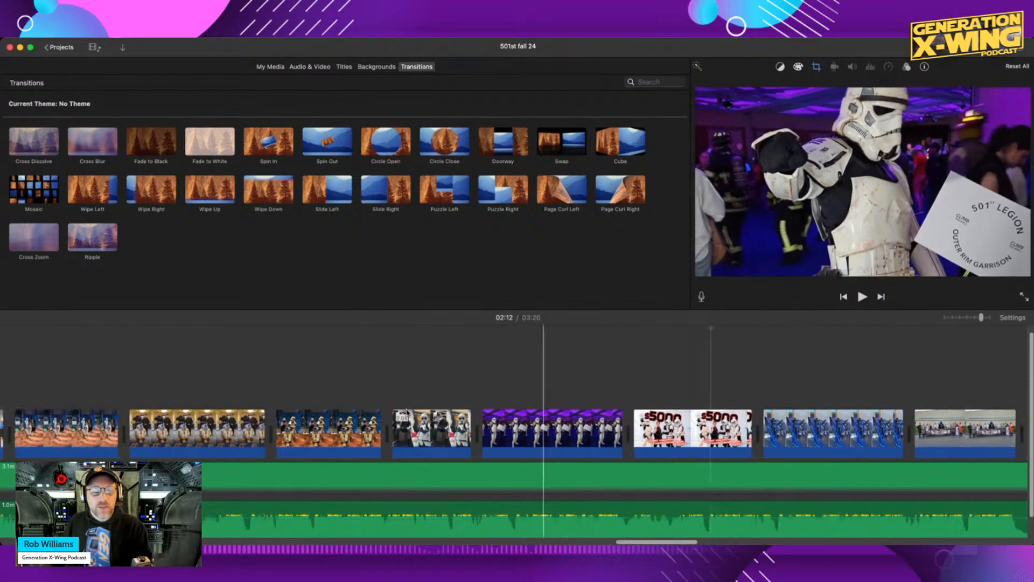
scroll(407, 411, "left", 3)
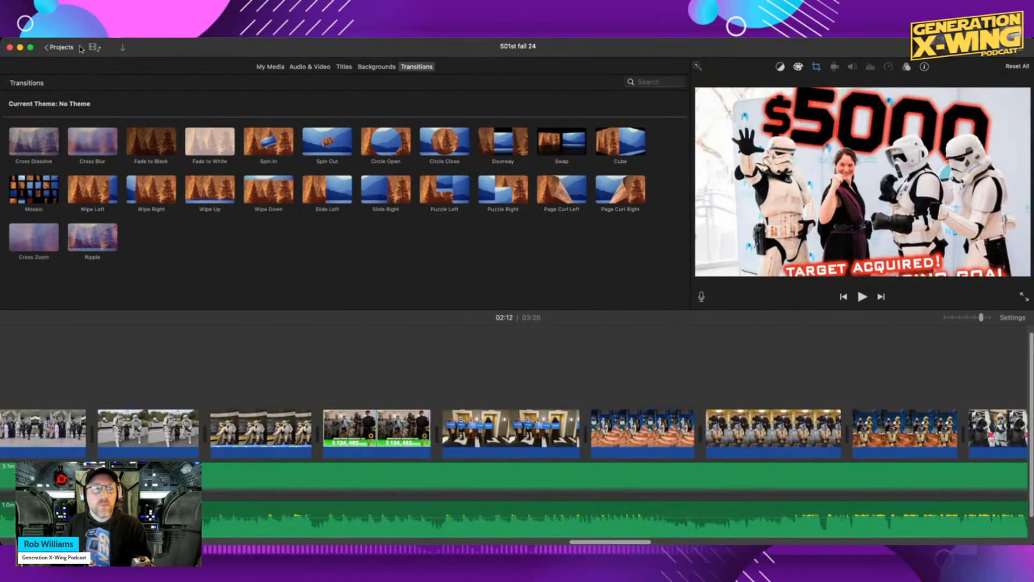
left_click(59, 47)
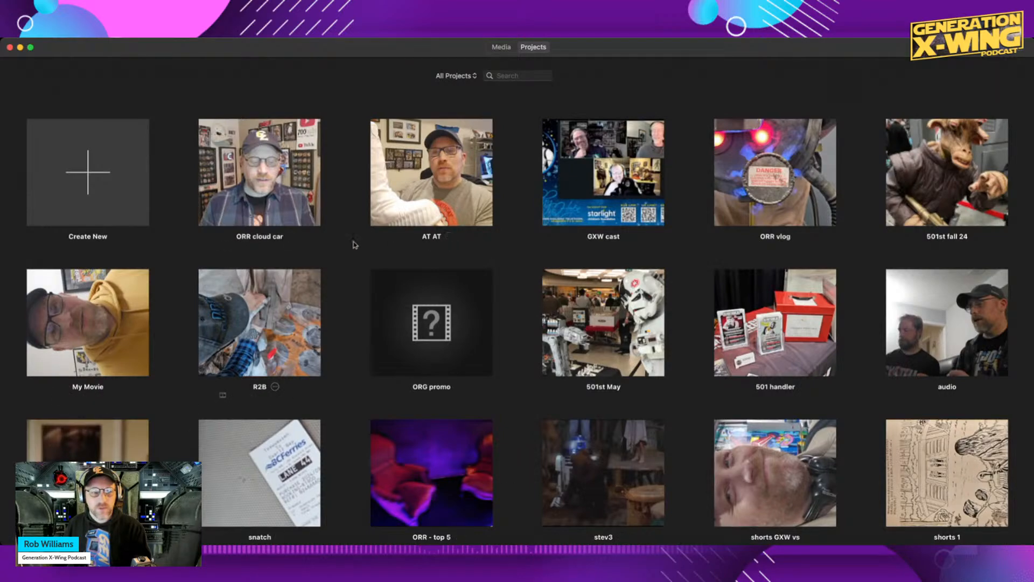
Open the AT AT project and play it from the Simpsons cutaway.
left_click(429, 202)
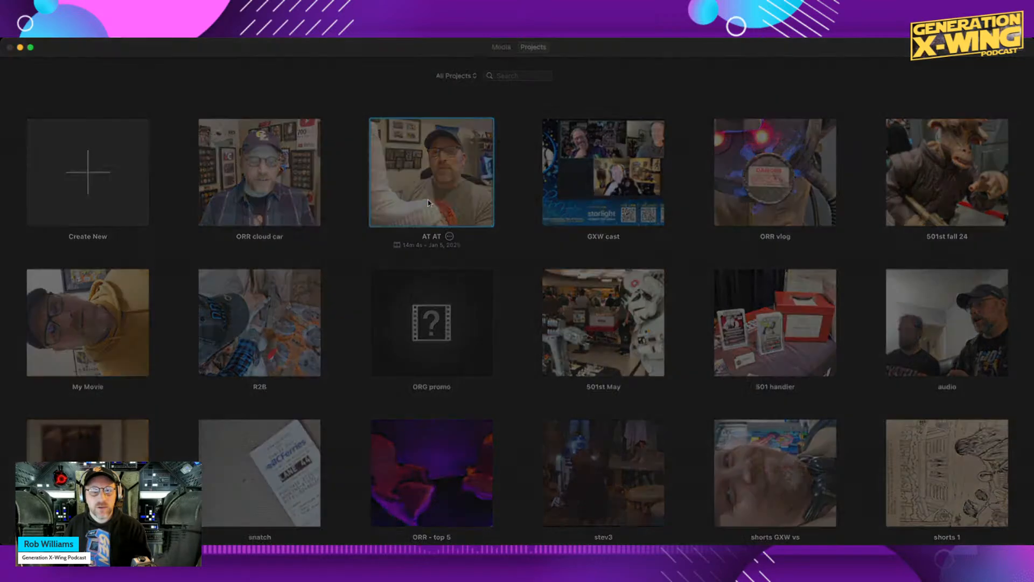
scroll(636, 372, "right", 10)
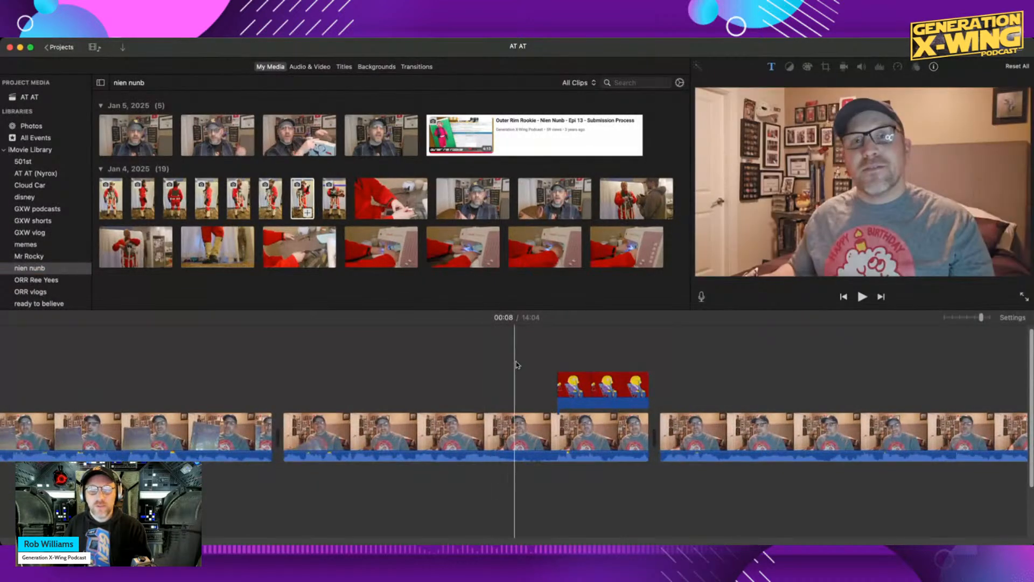
left_click(604, 385)
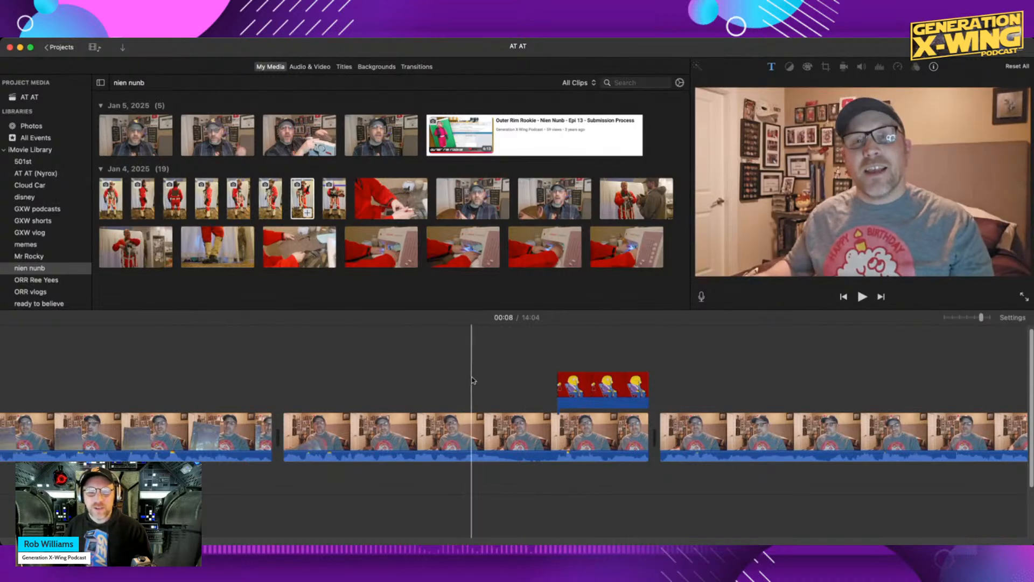
key("space")
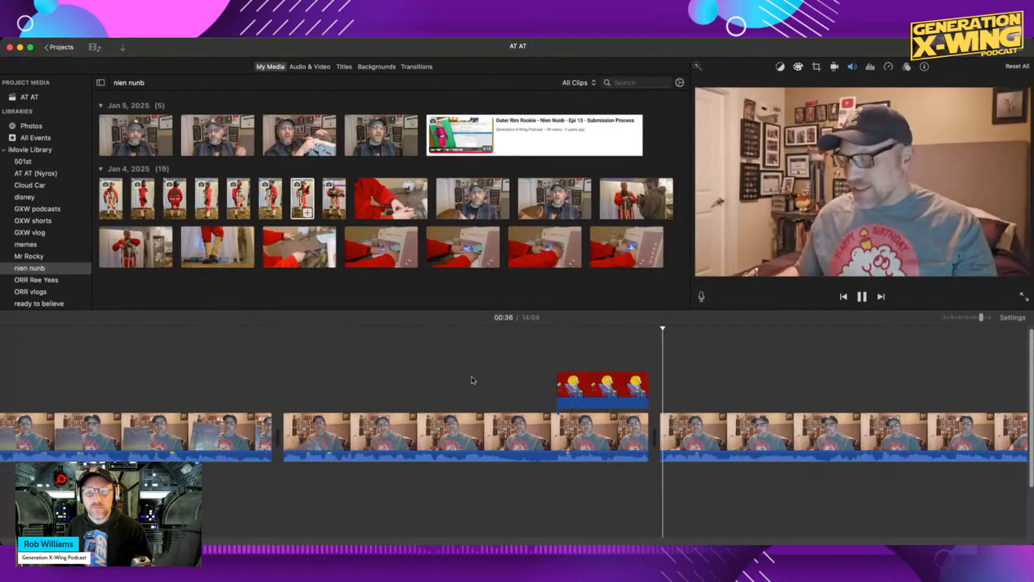
scroll(472, 380, "right", 5)
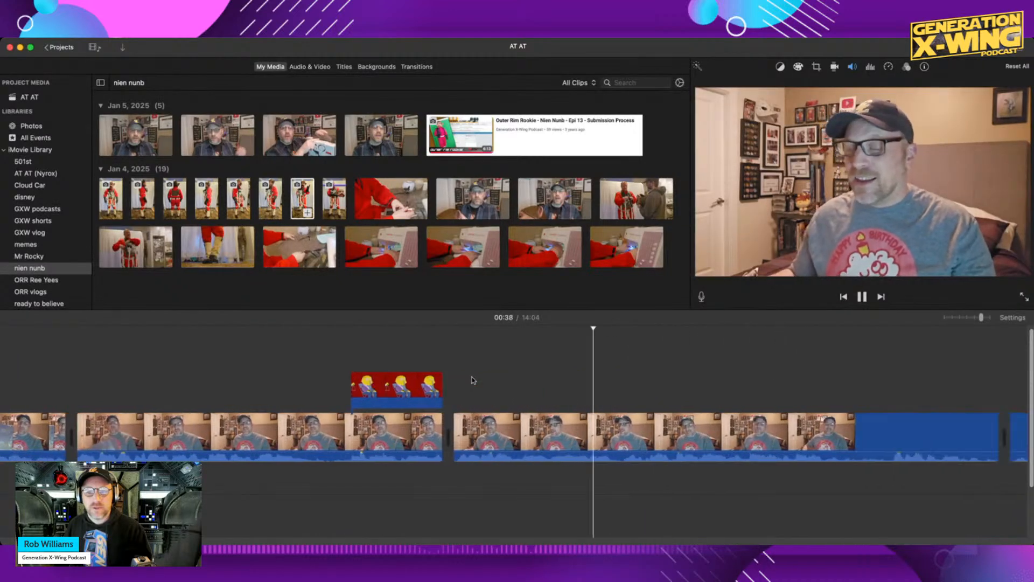
scroll(471, 377, "right", 4)
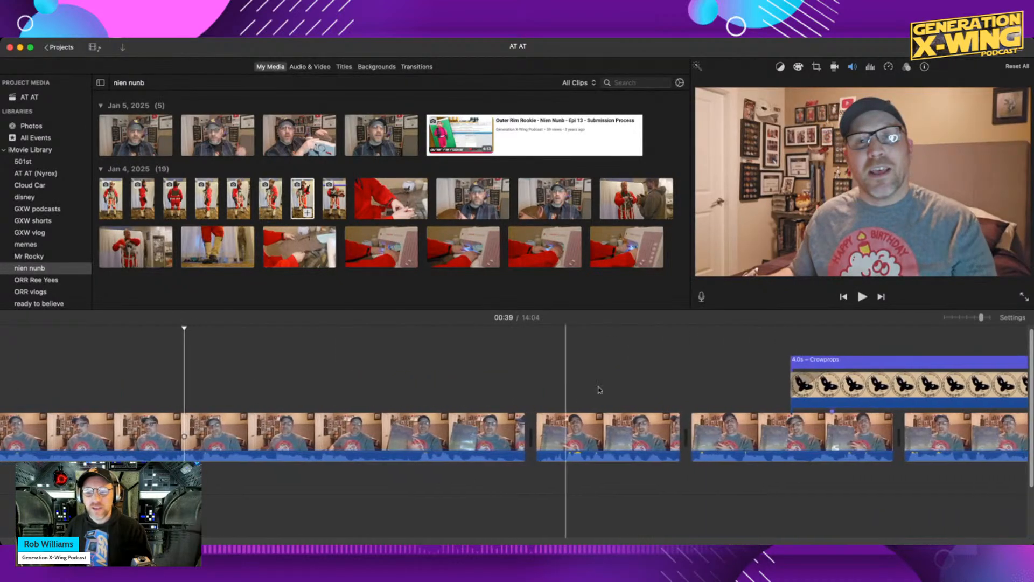
key("space")
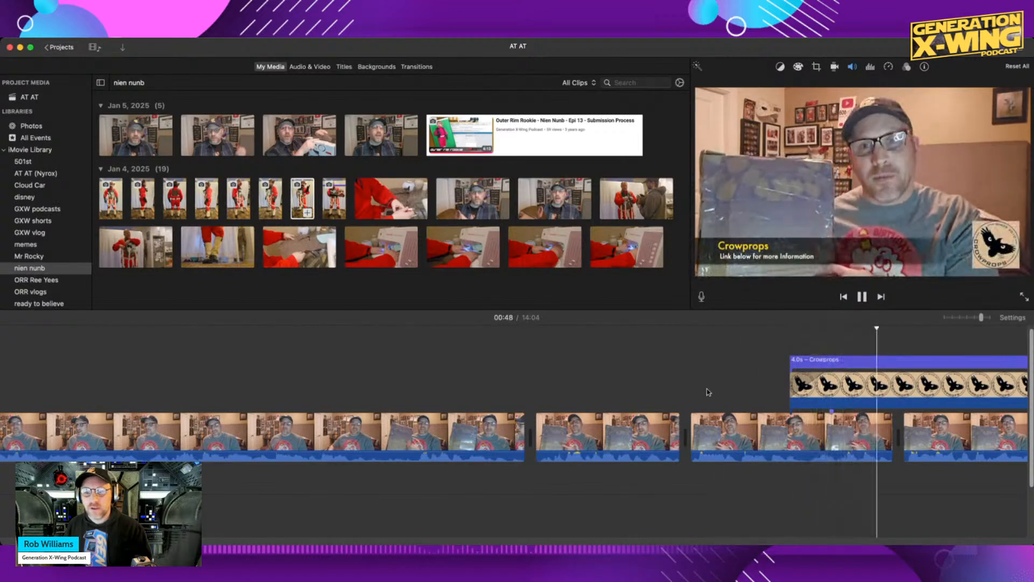
key("space")
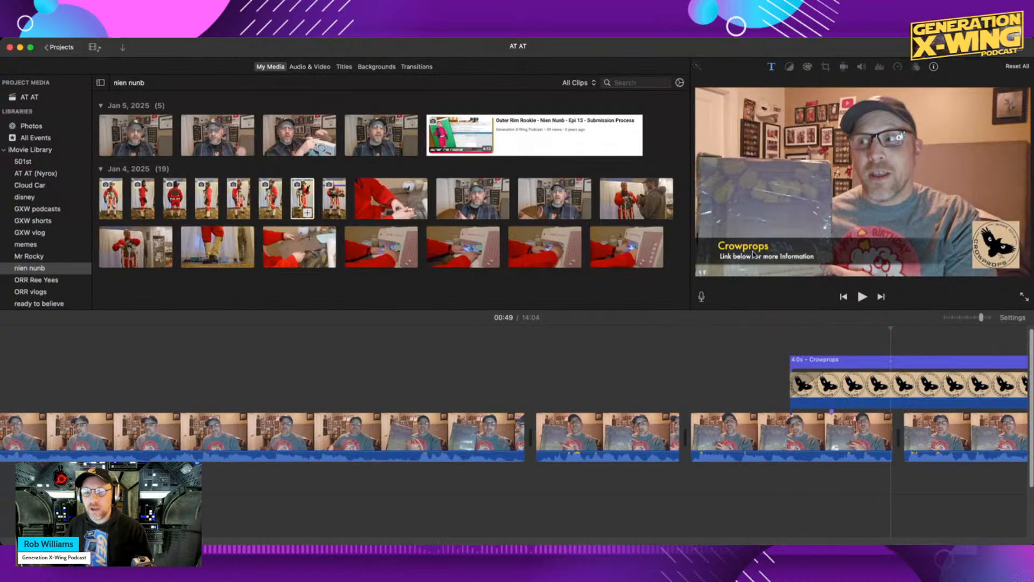
Play through the Crowprops title section.
scroll(584, 362, "right", 10)
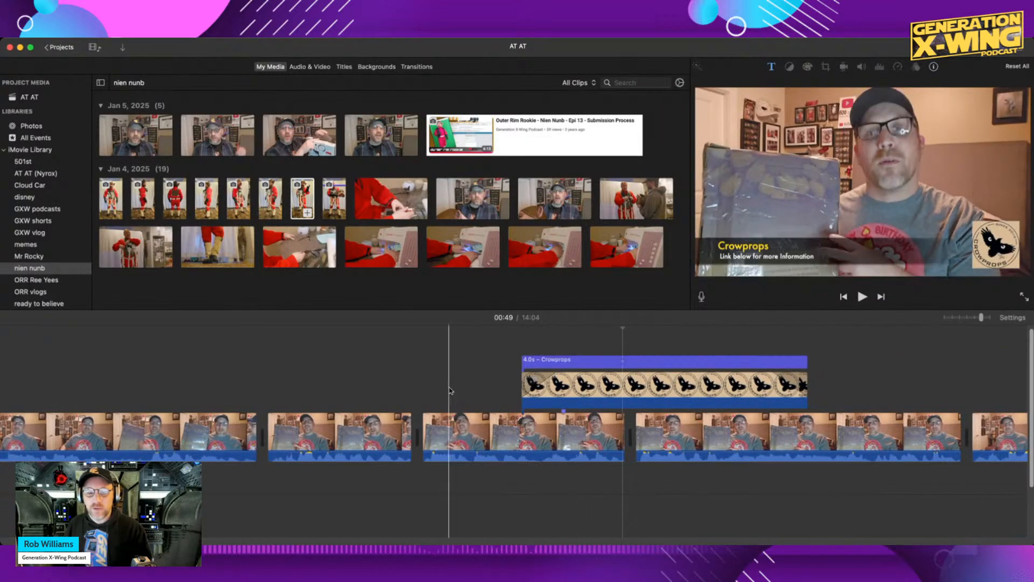
key("space")
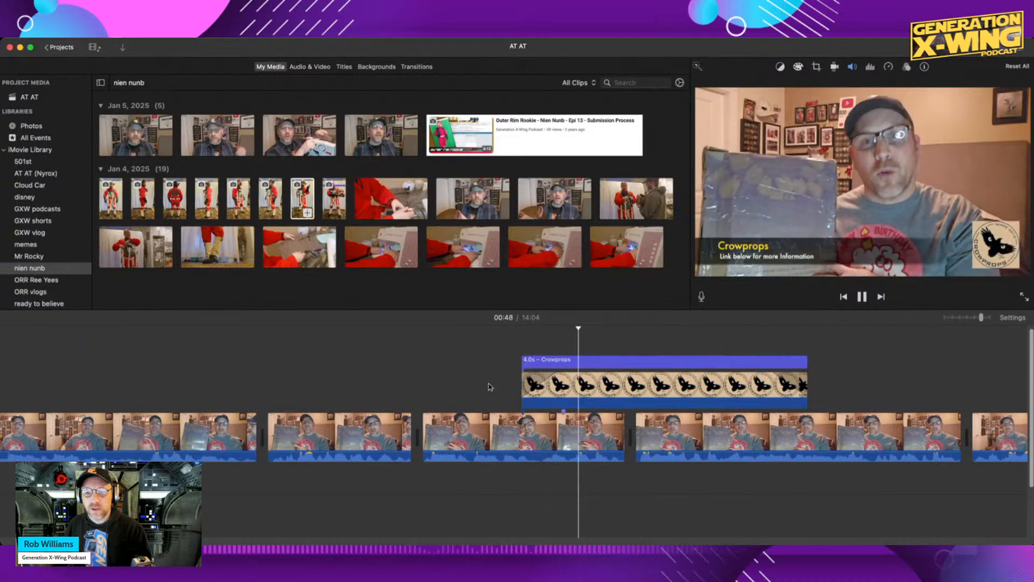
scroll(488, 387, "right", 8)
key("space")
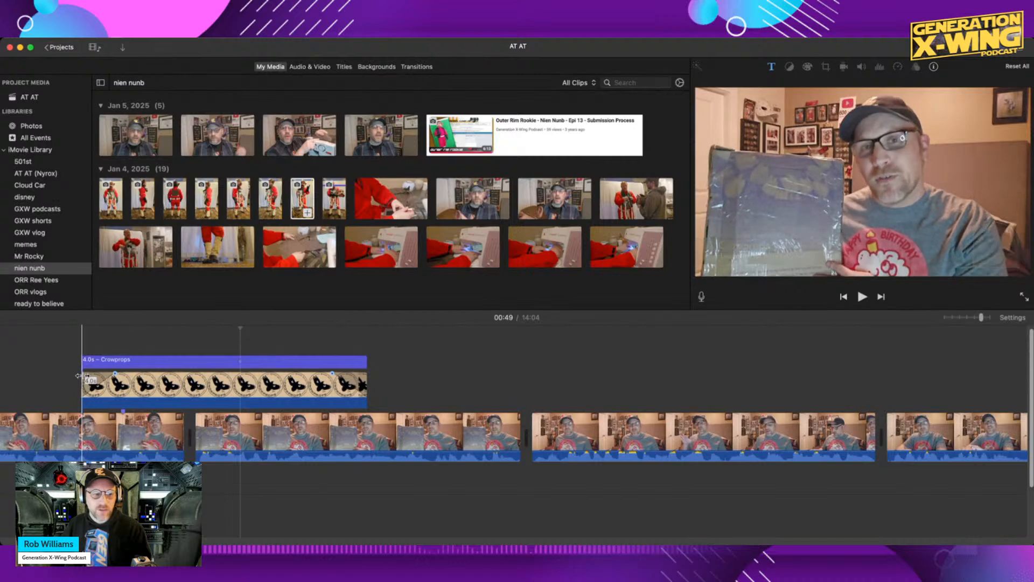
scroll(607, 374, "right", 15)
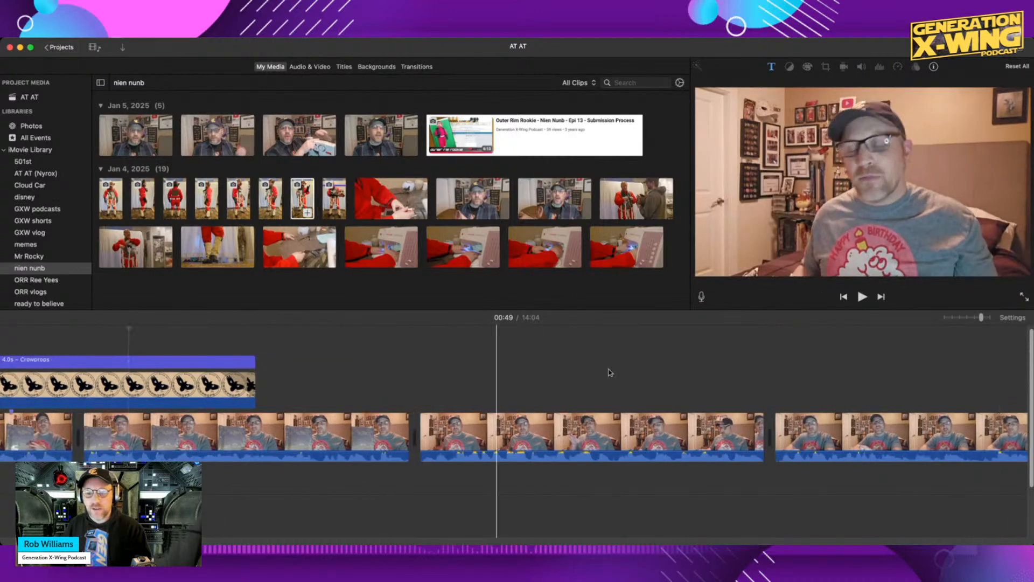
Play the $234 US boots price section, then scroll on through the timeline.
scroll(610, 372, "left", 5)
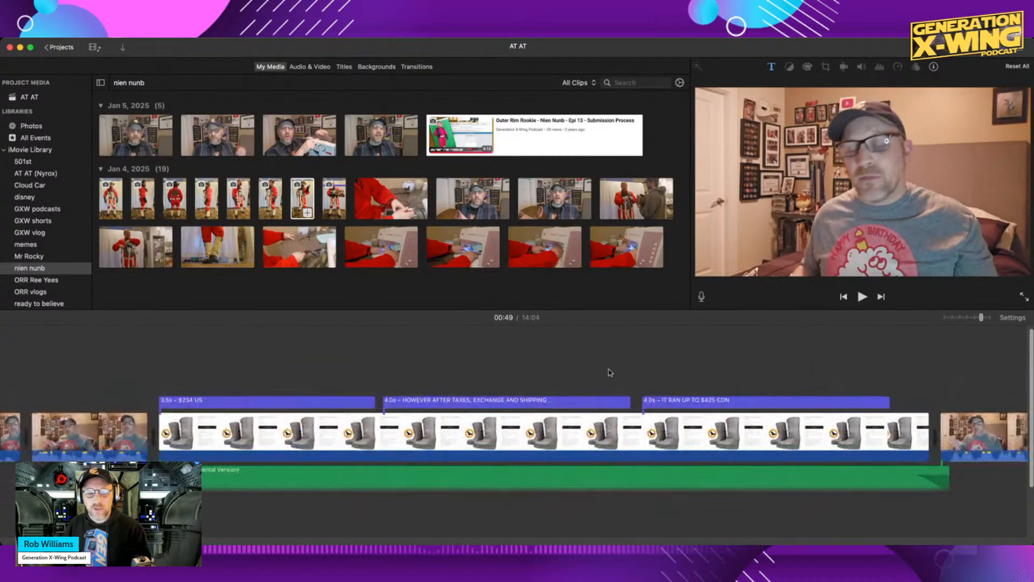
left_click(138, 355)
key("space")
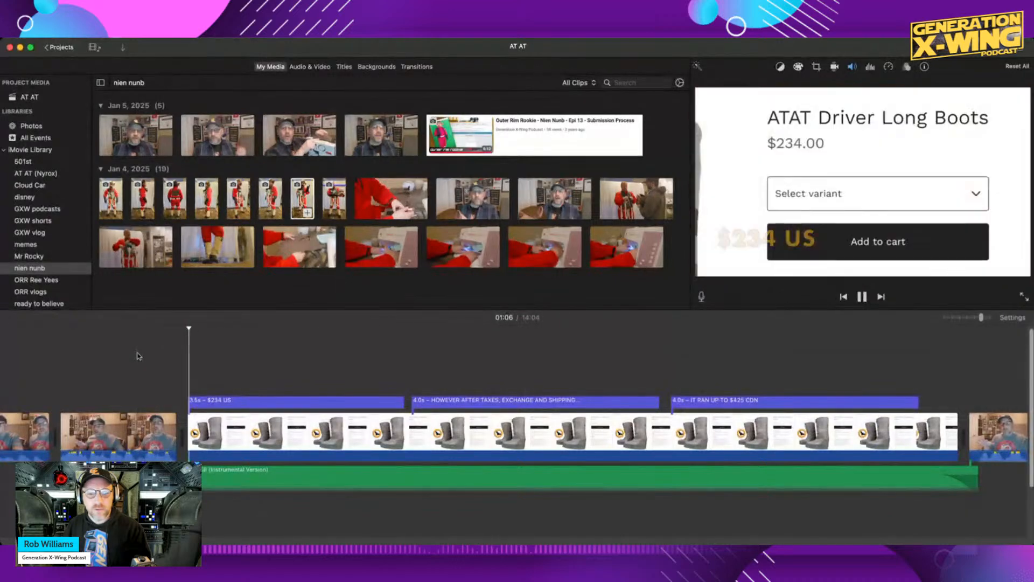
key("space")
scroll(549, 368, "right", 10)
scroll(548, 368, "right", 10)
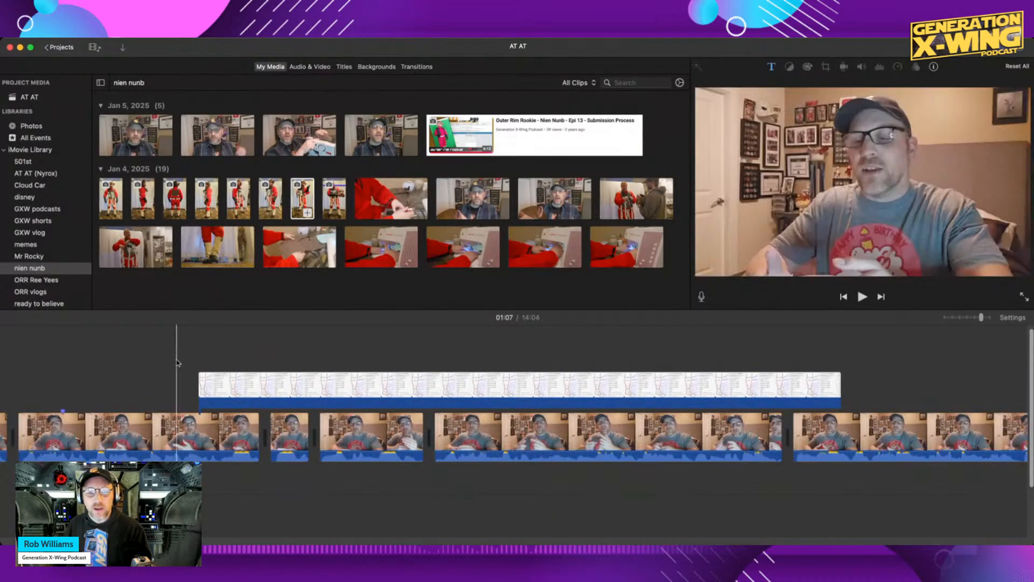
scroll(474, 369, "right", 10)
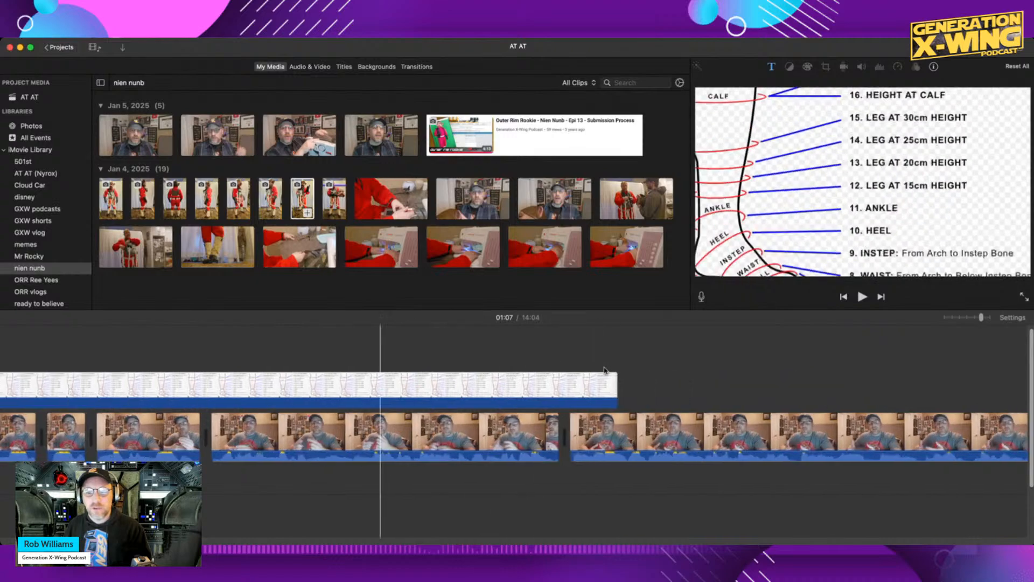
scroll(745, 375, "right", 10)
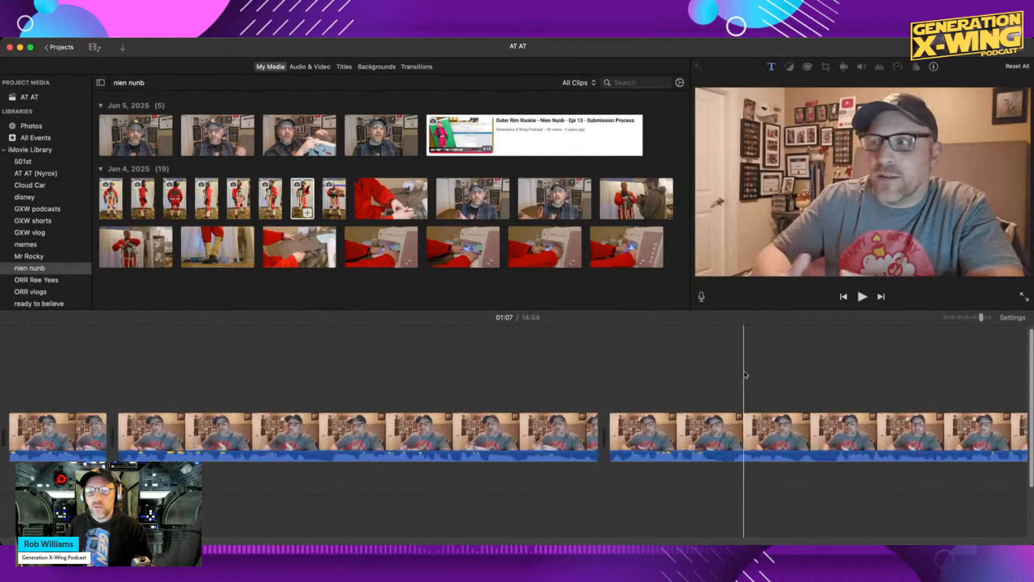
scroll(745, 375, "right", 15)
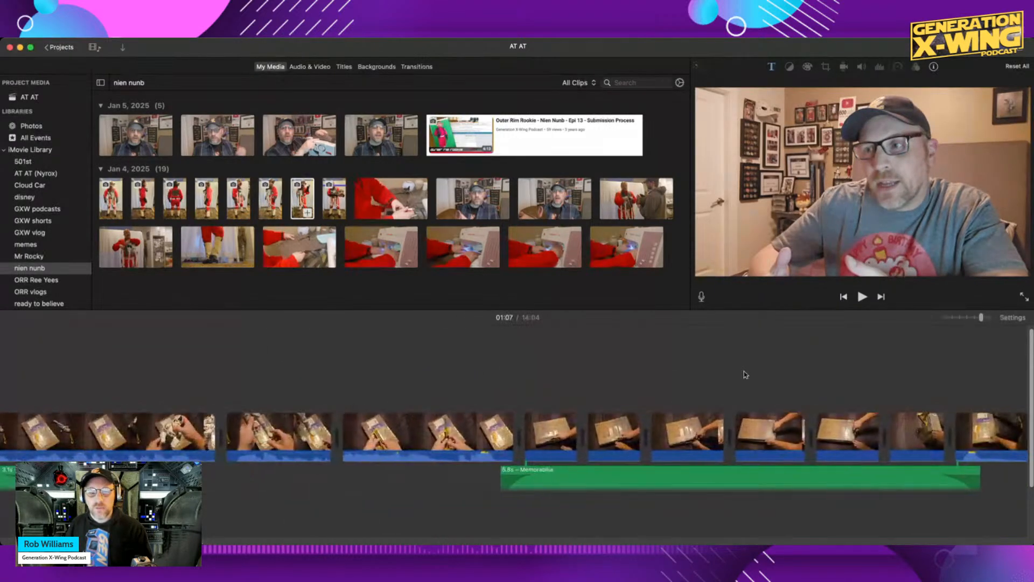
scroll(745, 374, "right", 15)
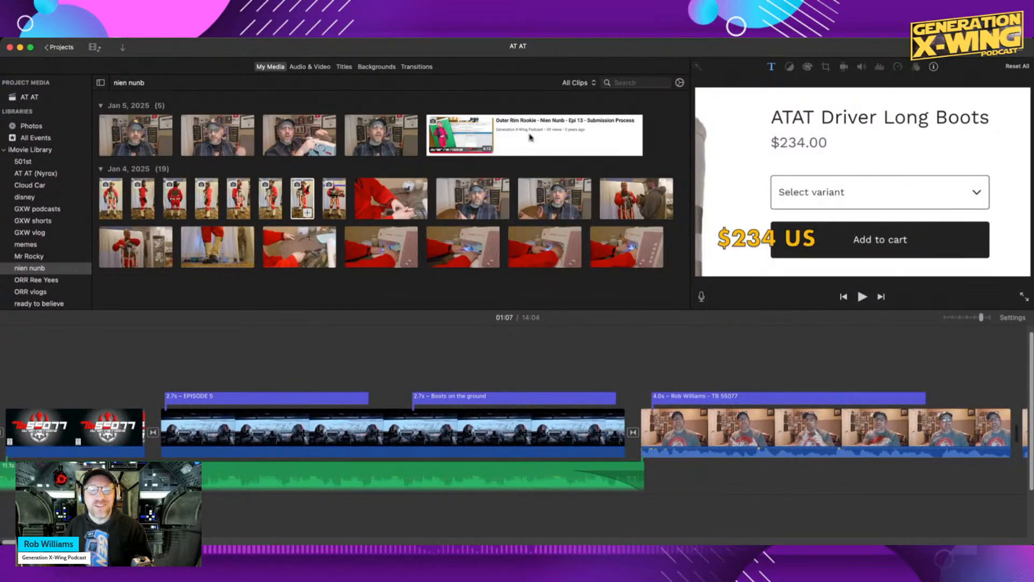
Show the memes event and play the monkey and Lenny meme clips.
left_click(25, 245)
scroll(255, 227, "up", 15)
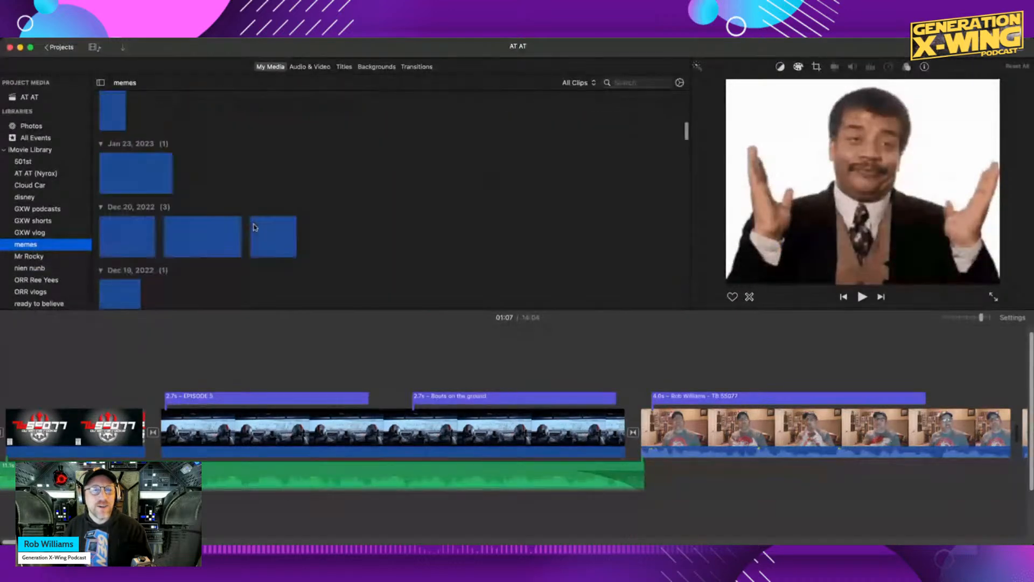
scroll(130, 137, "down", 2)
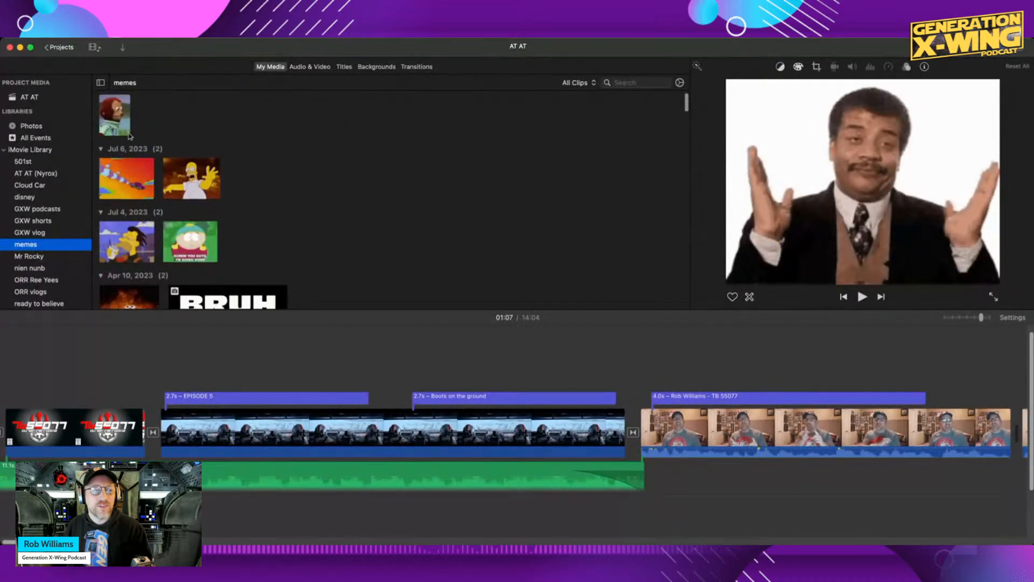
left_click(108, 116)
key("space")
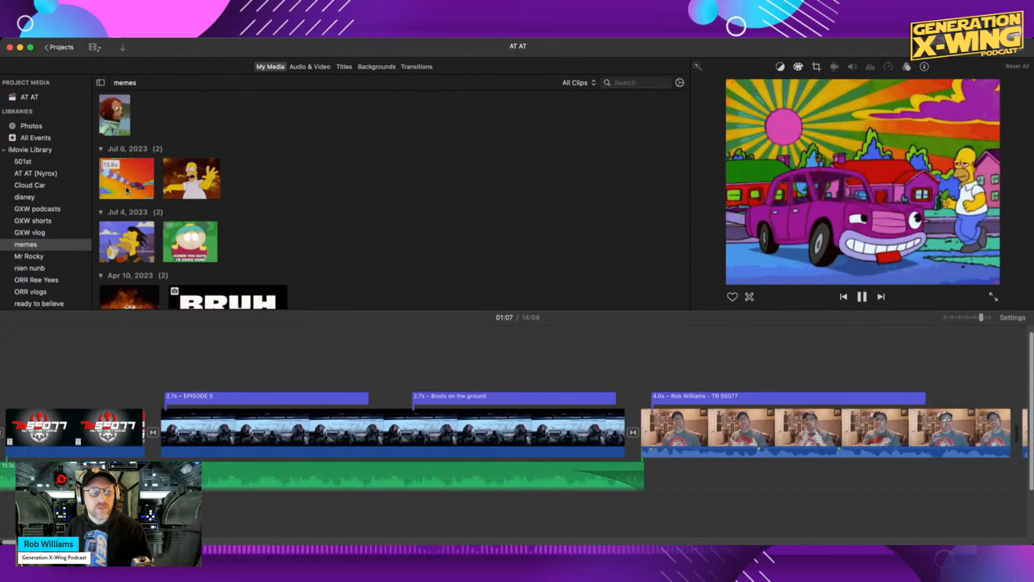
left_click(114, 244)
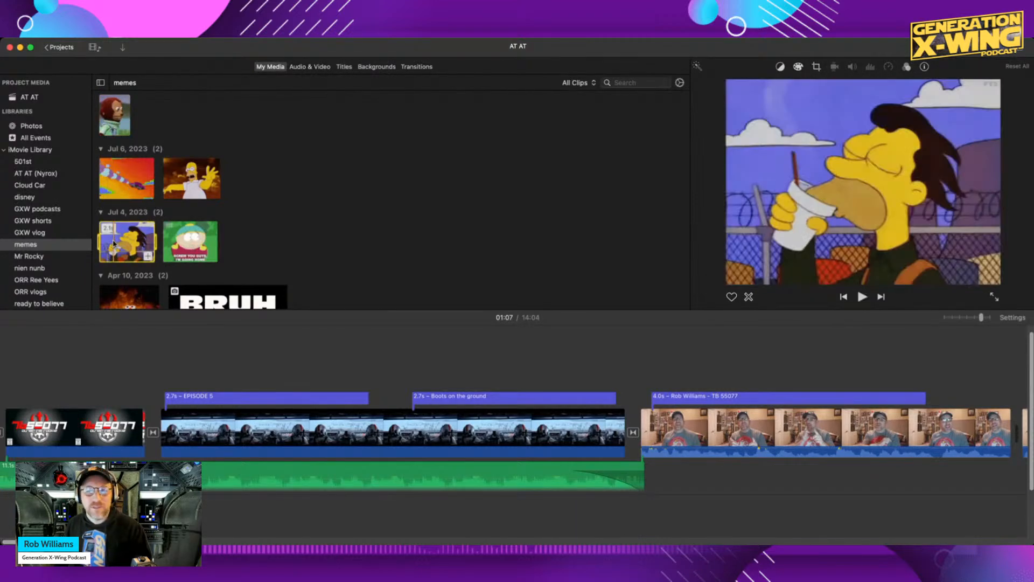
key("space")
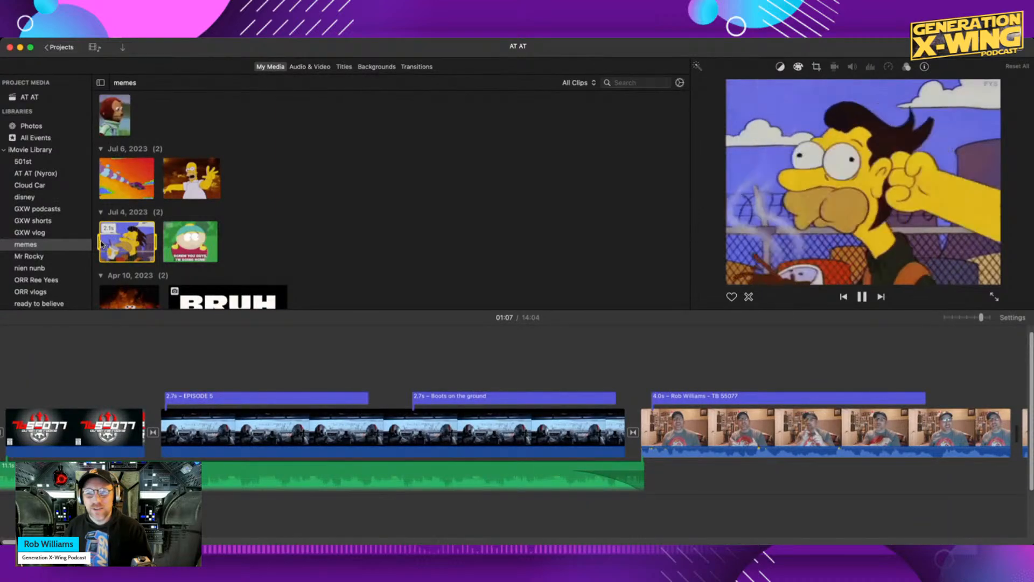
key("space")
Preview the Jul 15 memes: green-faced, boy in blue, HEEEEEYYYY and moustached man clips.
scroll(271, 248, "down", 10)
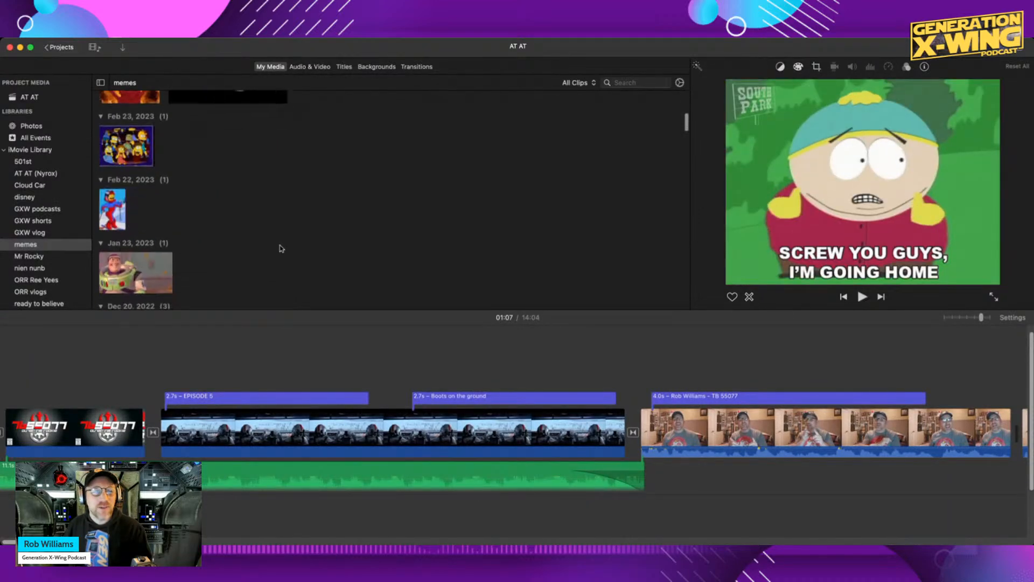
scroll(280, 248, "down", 4)
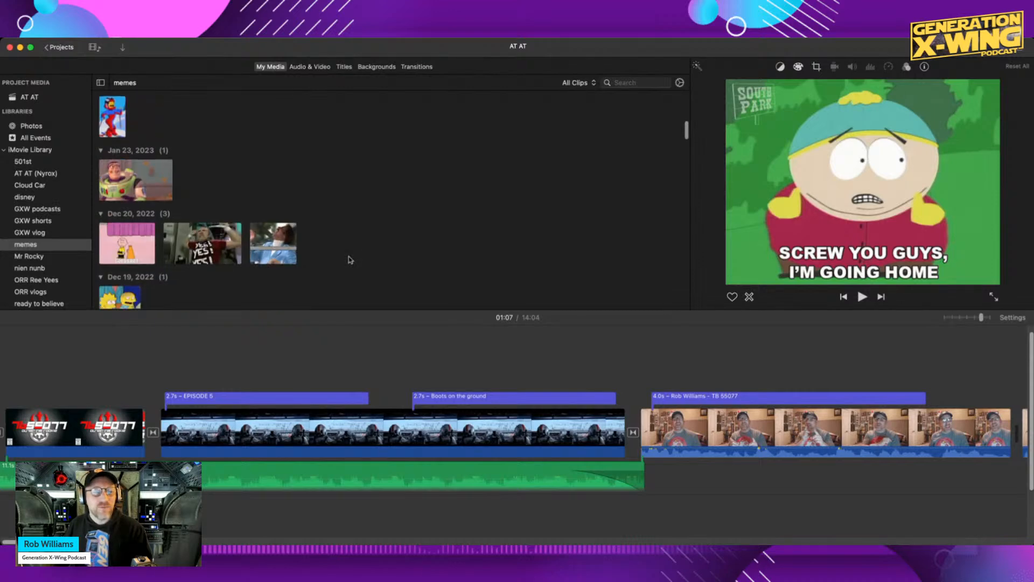
scroll(350, 260, "down", 4)
scroll(330, 216, "down", 3)
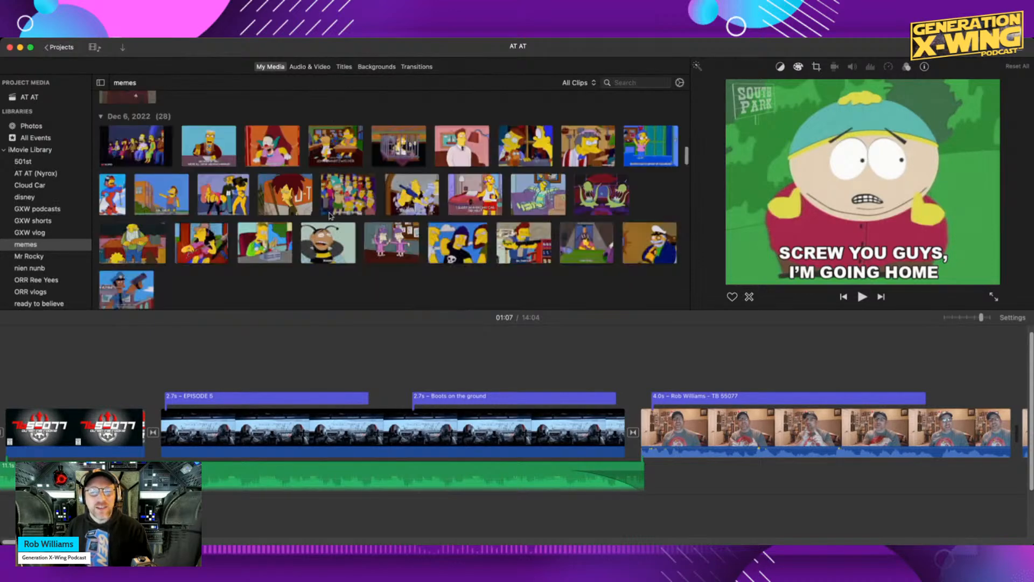
scroll(347, 226, "down", 5)
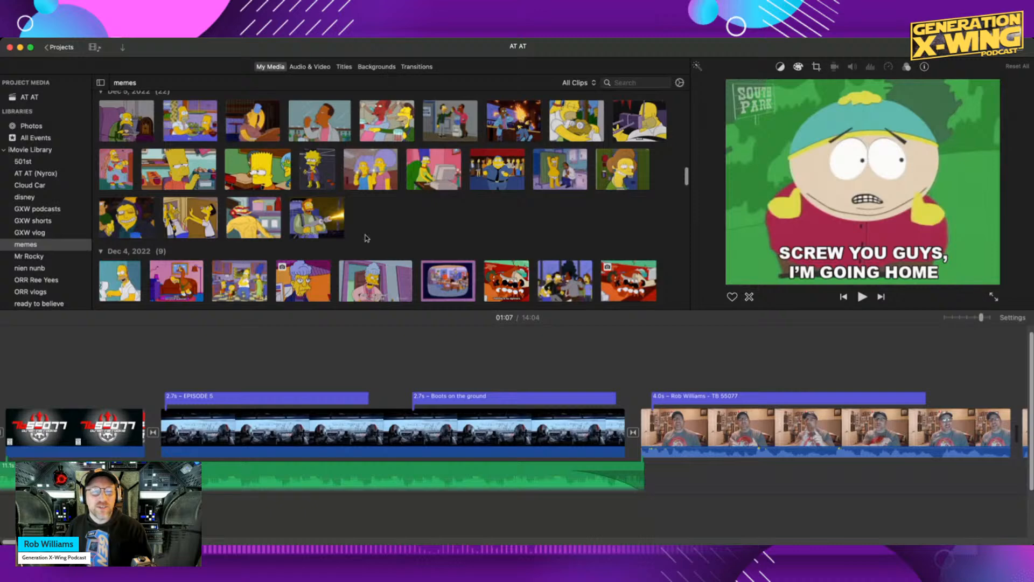
scroll(366, 239, "down", 10)
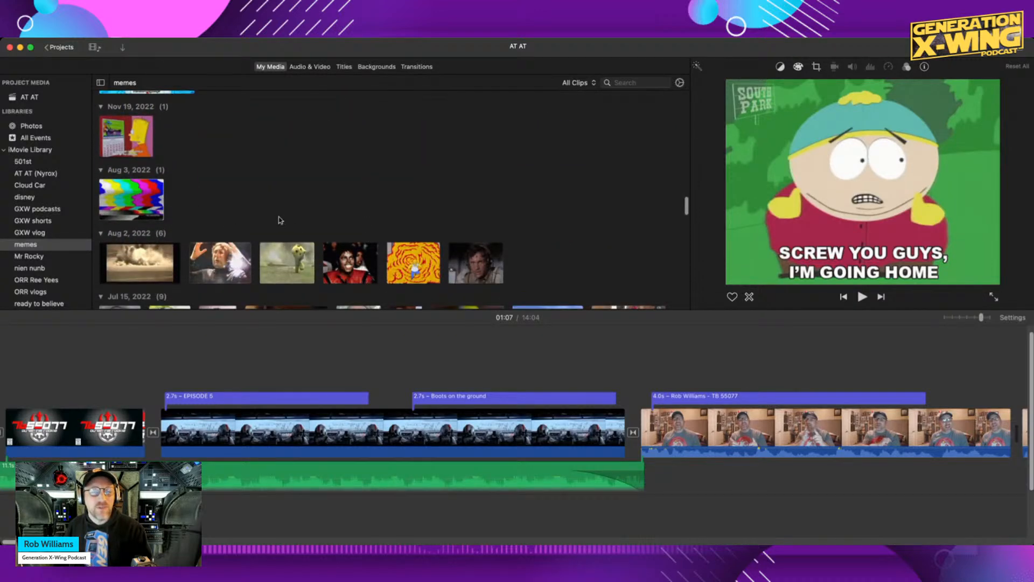
scroll(247, 227, "down", 3)
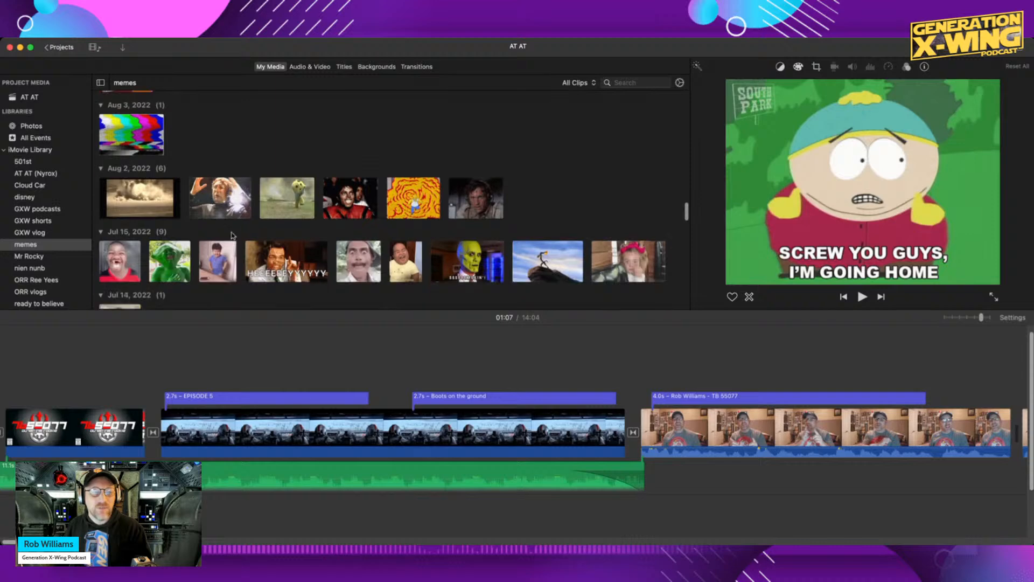
left_click(123, 262)
key("space")
left_click(177, 262)
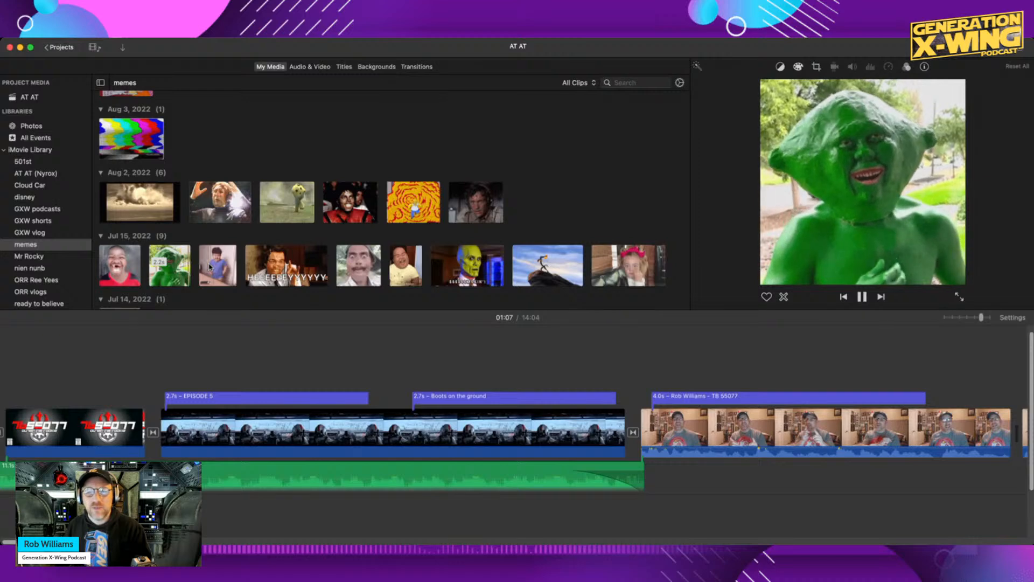
left_click(210, 266)
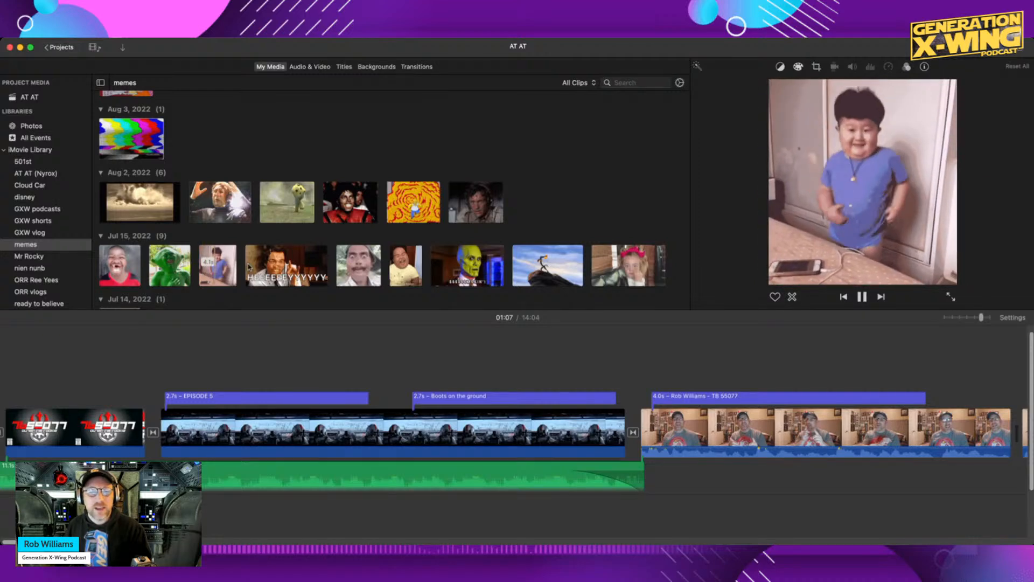
left_click(300, 268)
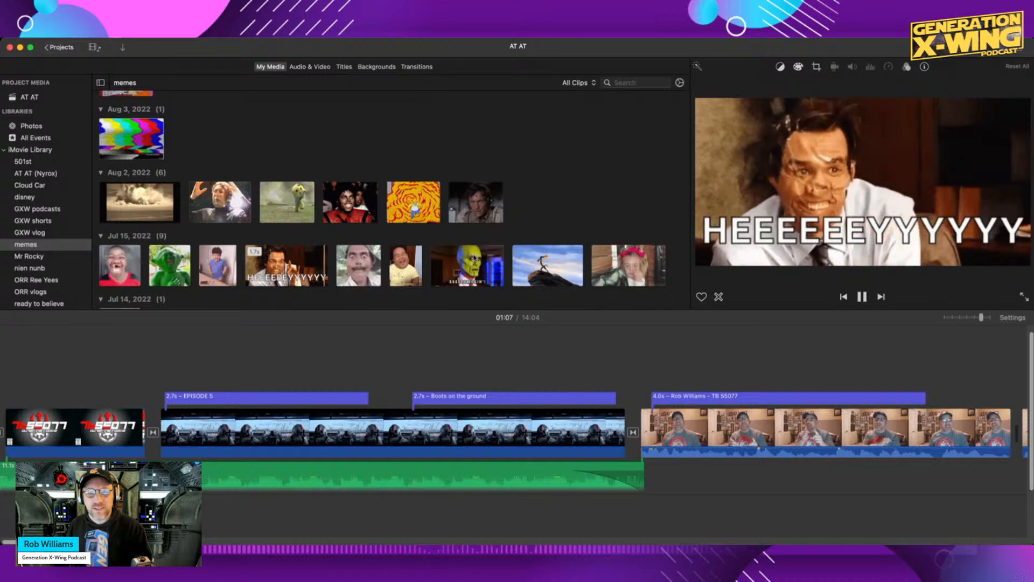
left_click(366, 262)
Play the bearded man clip from Jan 9.
scroll(243, 242, "down", 4)
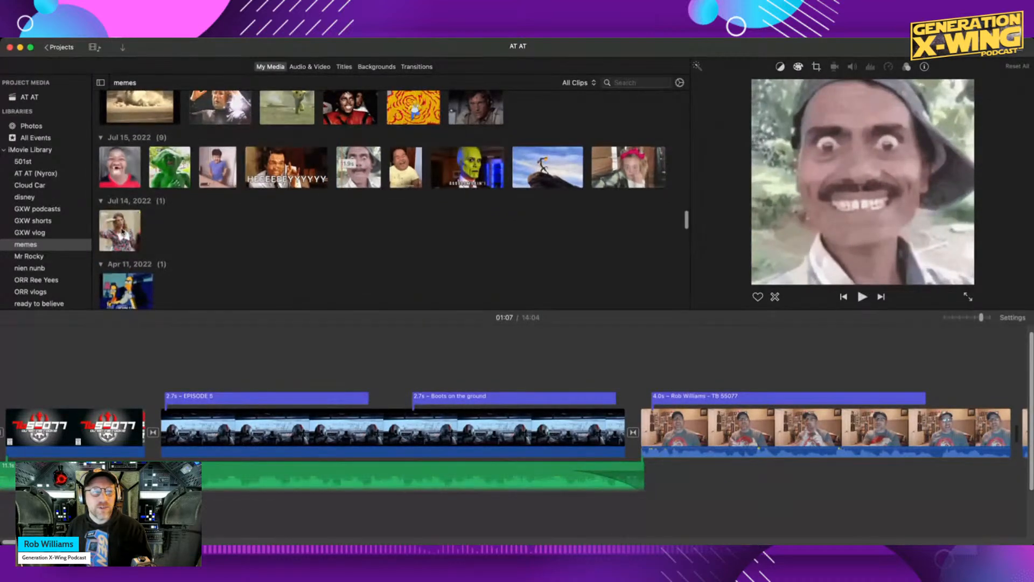
scroll(226, 239, "down", 5)
scroll(238, 243, "down", 10)
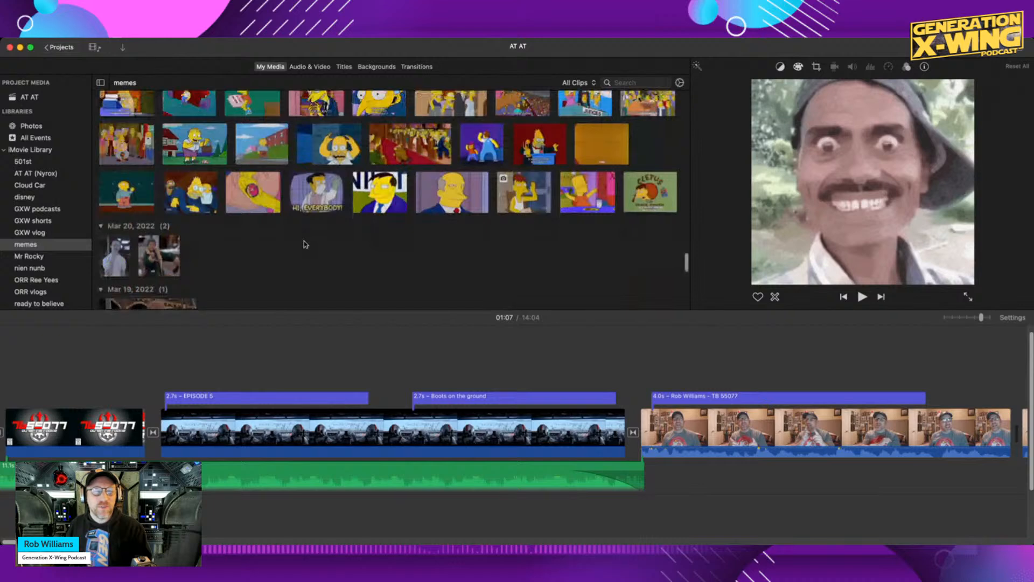
scroll(305, 245, "down", 3)
scroll(306, 244, "down", 1)
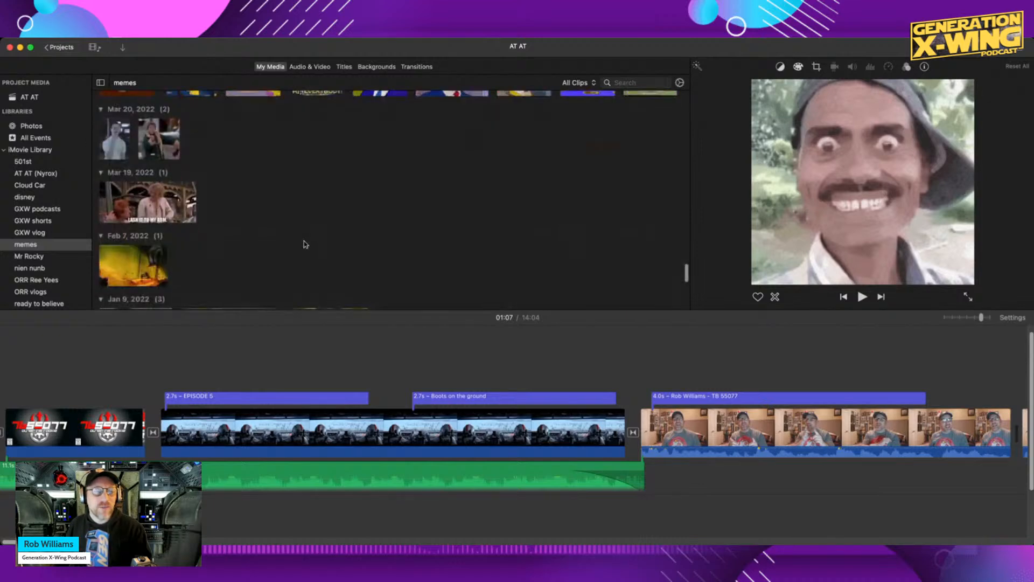
scroll(305, 245, "down", 2)
left_click(292, 278)
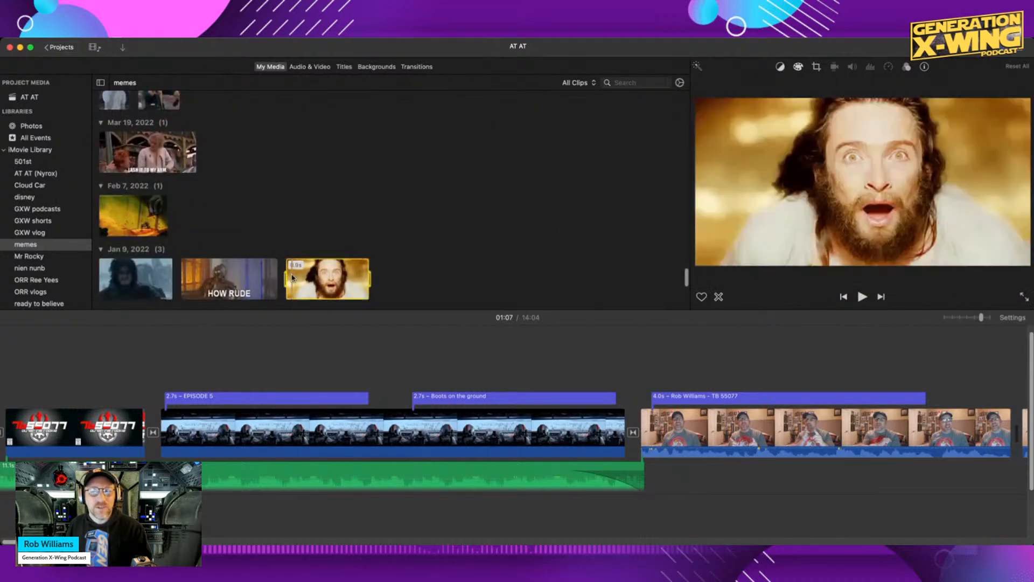
key("space")
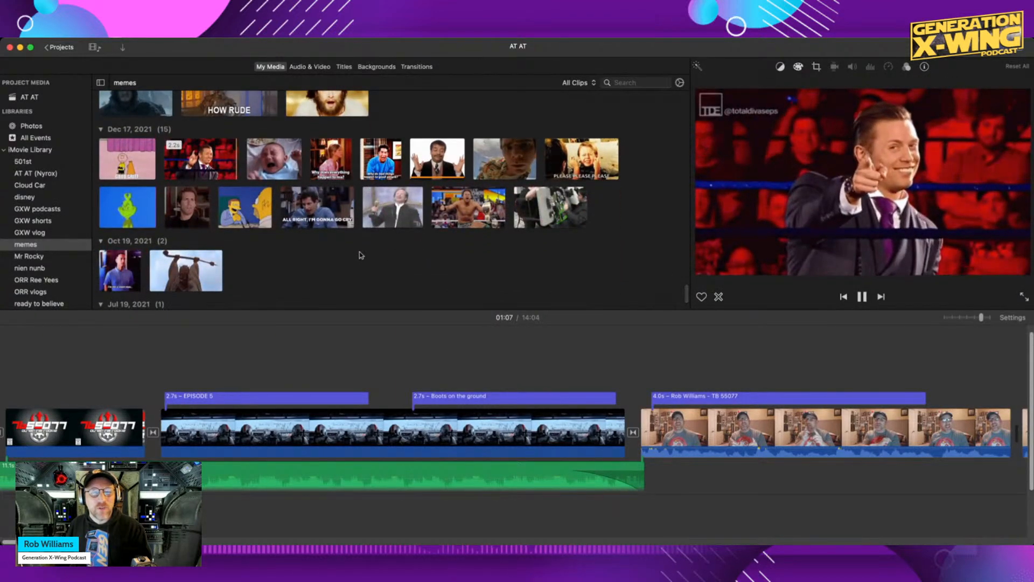
Play the wrestler clip and the wrestler in a suit clip.
left_click(438, 220)
key("space")
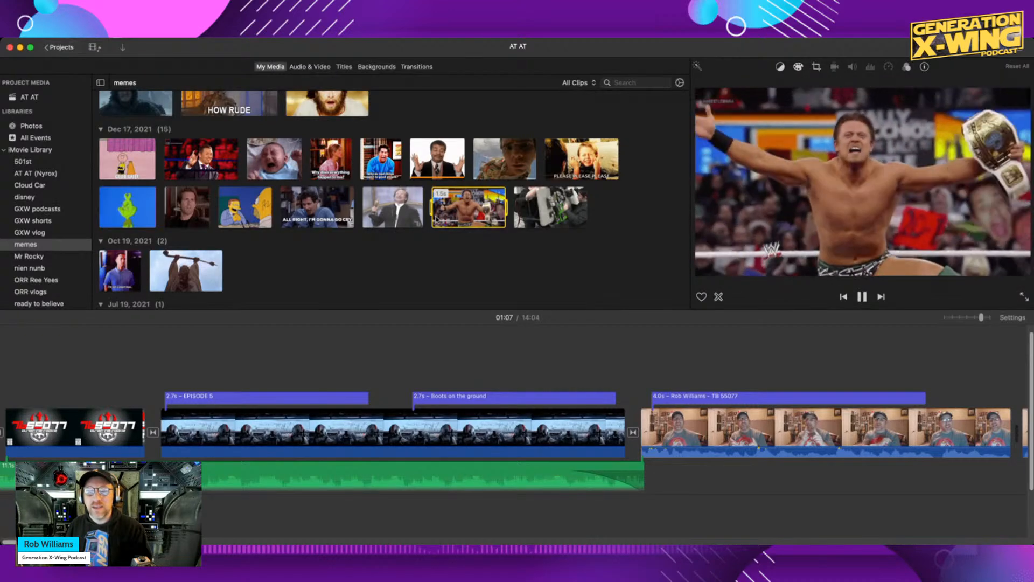
left_click(306, 253)
left_click(178, 160)
key("space")
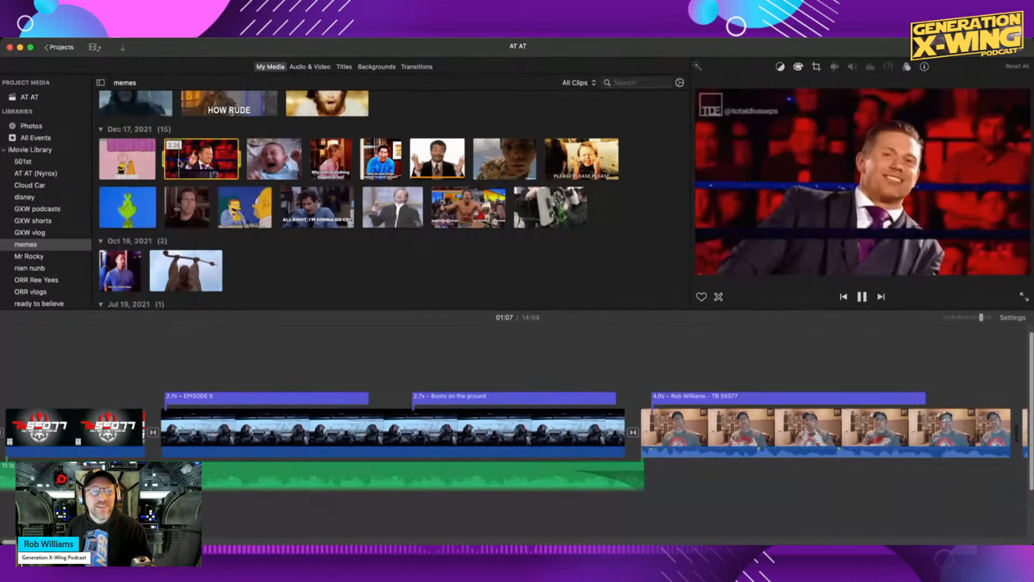
scroll(251, 234, "down", 3)
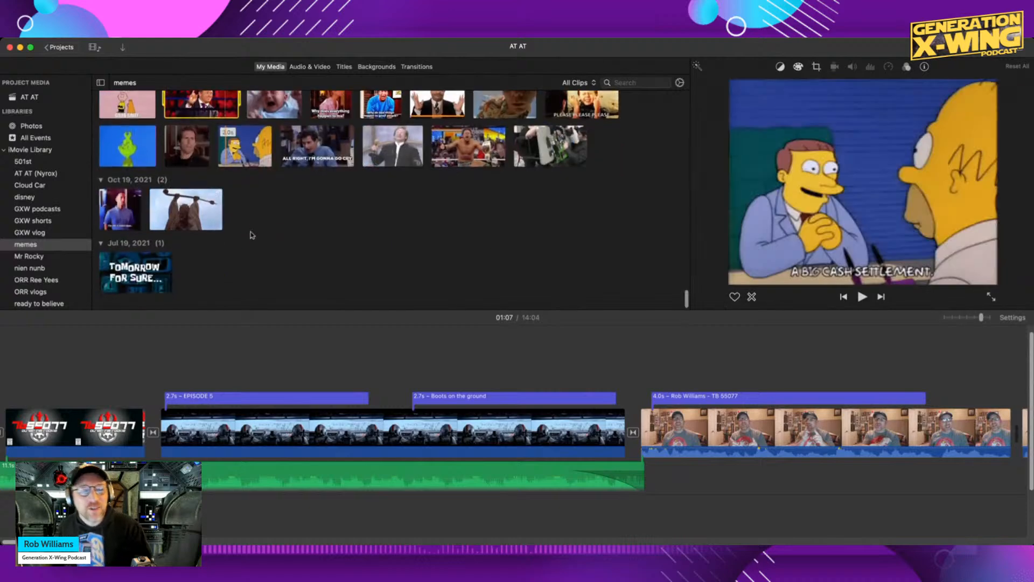
scroll(253, 236, "up", 20)
scroll(252, 235, "down", 10)
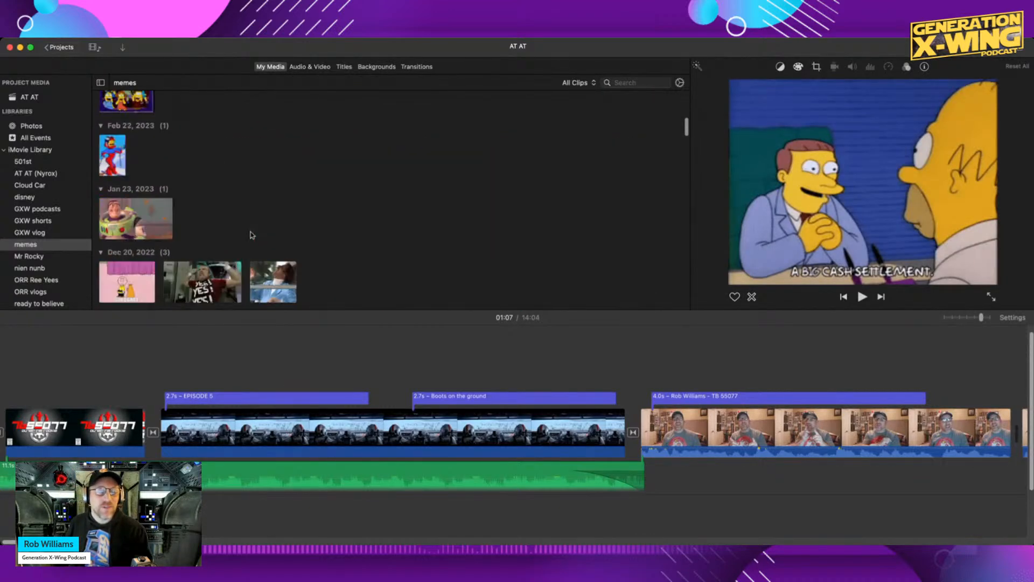
scroll(252, 235, "down", 1)
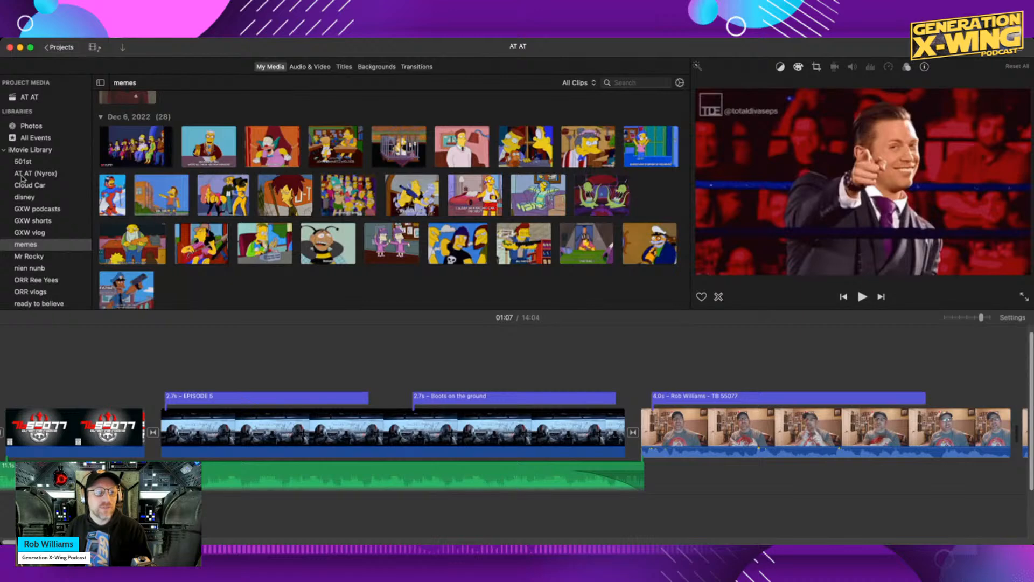
Look at the nien nunb event's Jan 4 costume clips, then return to the Projects browser.
left_click(39, 269)
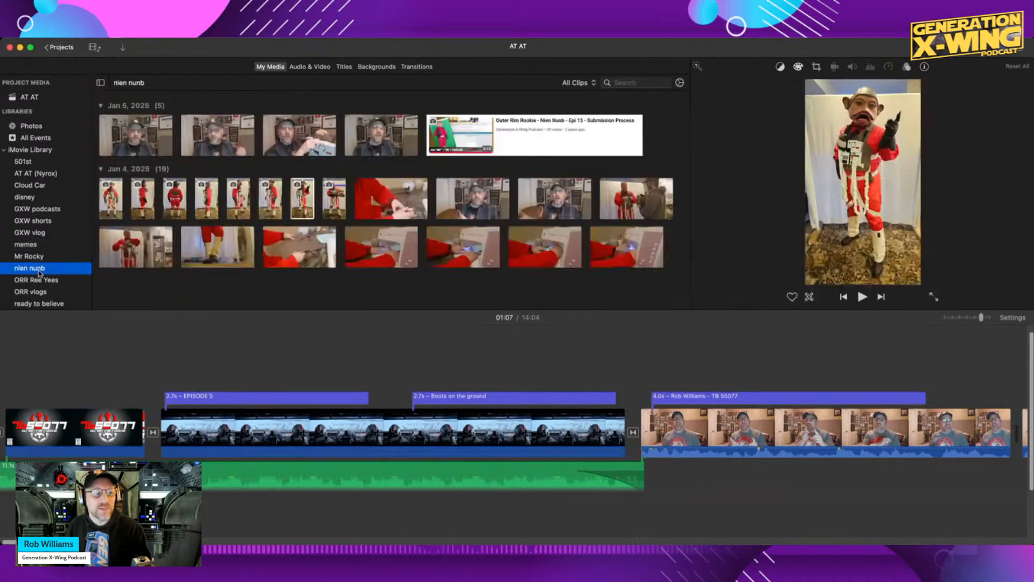
left_click(299, 197)
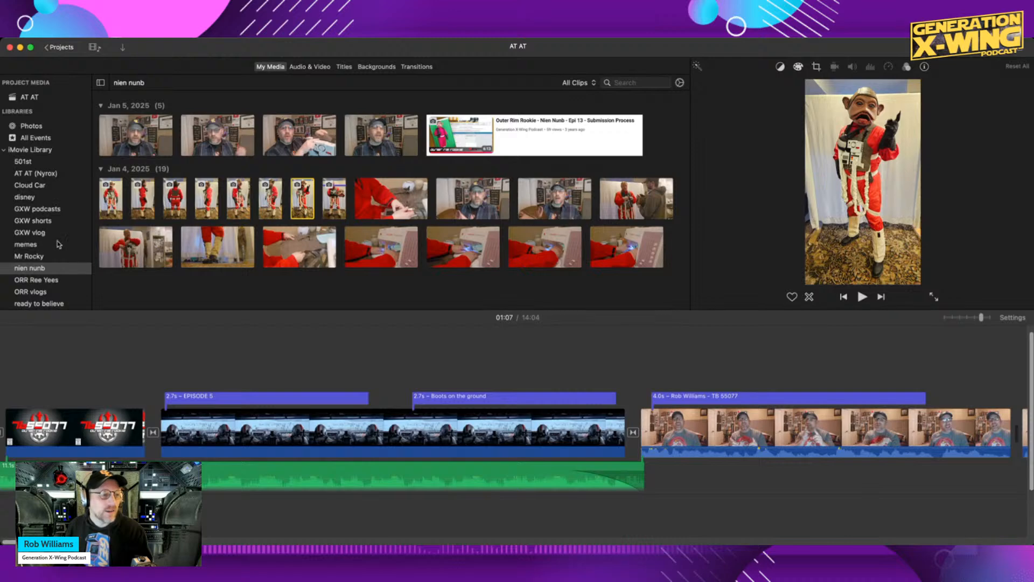
scroll(51, 286, "down", 2)
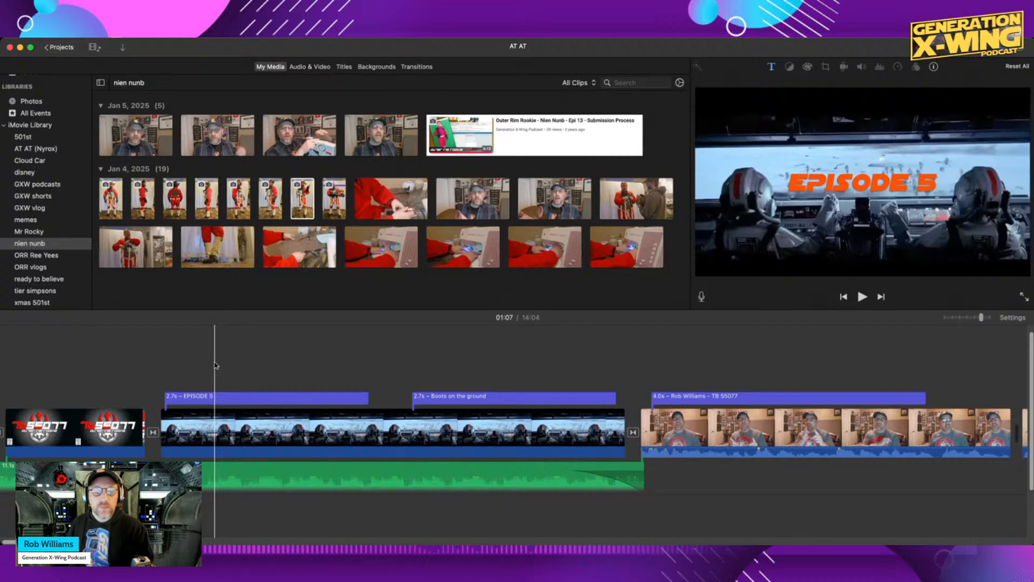
left_click(59, 47)
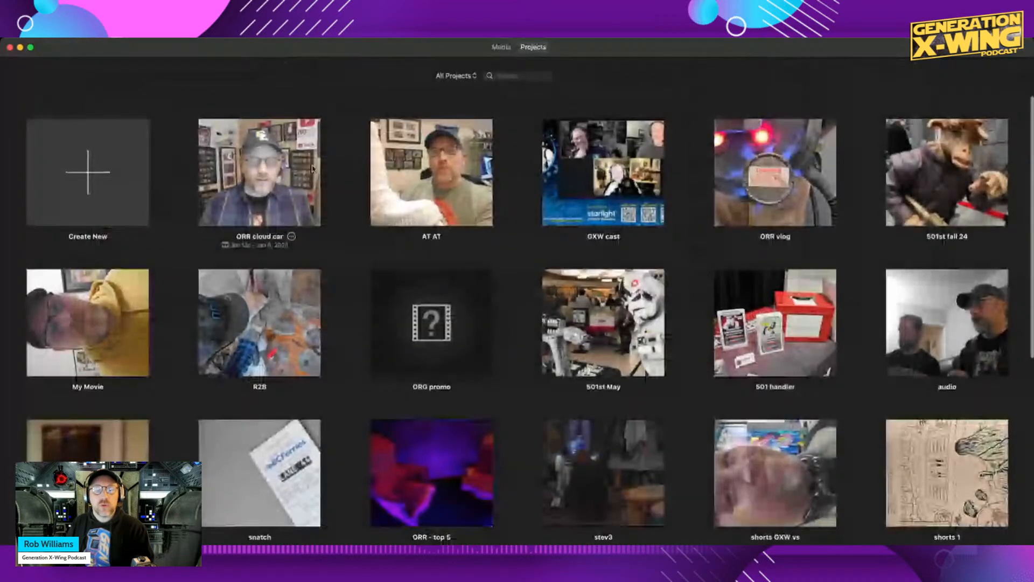
Replace 'cloud car' with 'Ten Numb' in the project name, giving 'ORR Ten Numb'.
left_click(262, 238)
left_click(261, 239)
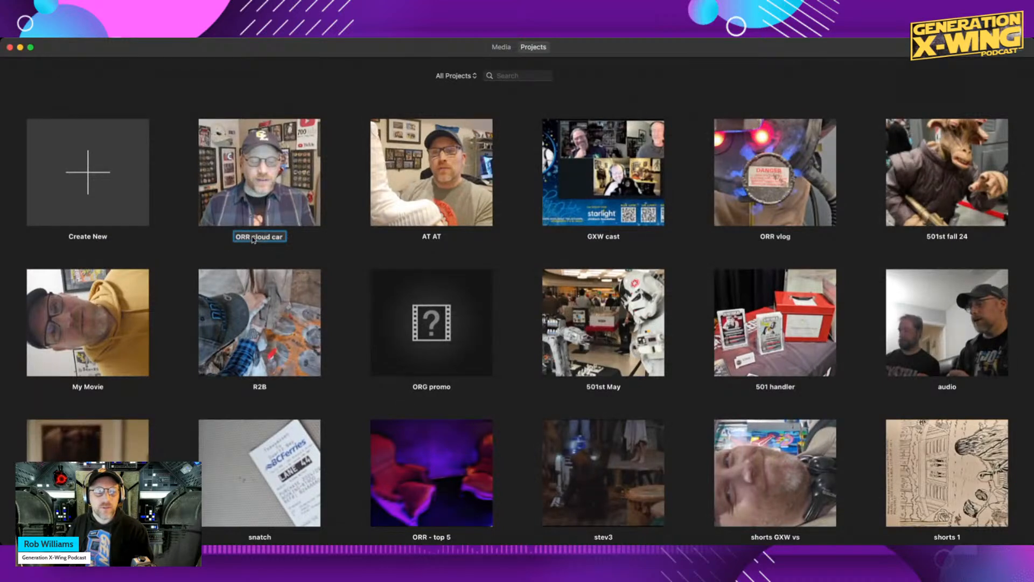
left_click_drag(252, 237, 314, 238)
type("Te")
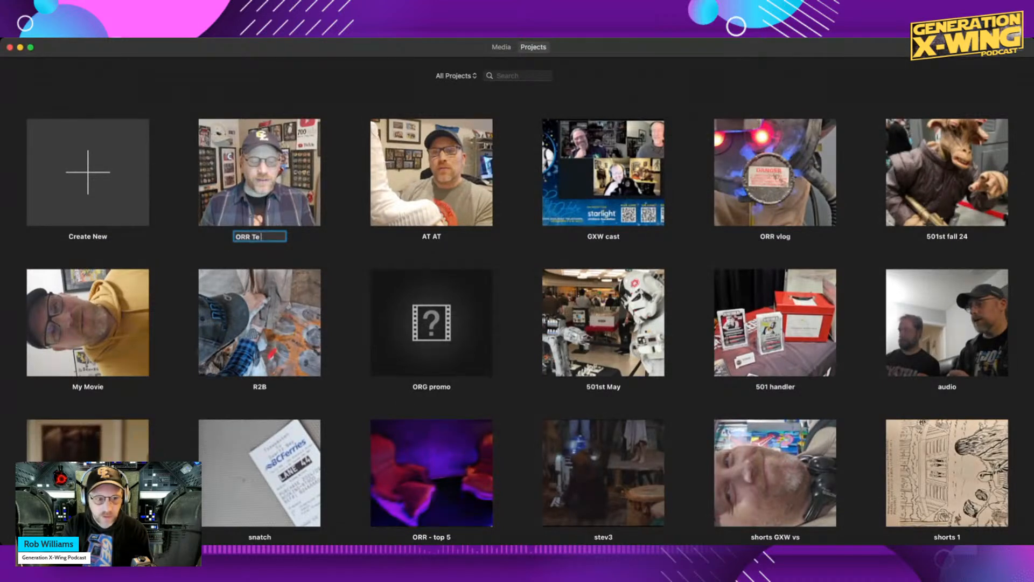
type("n Numb")
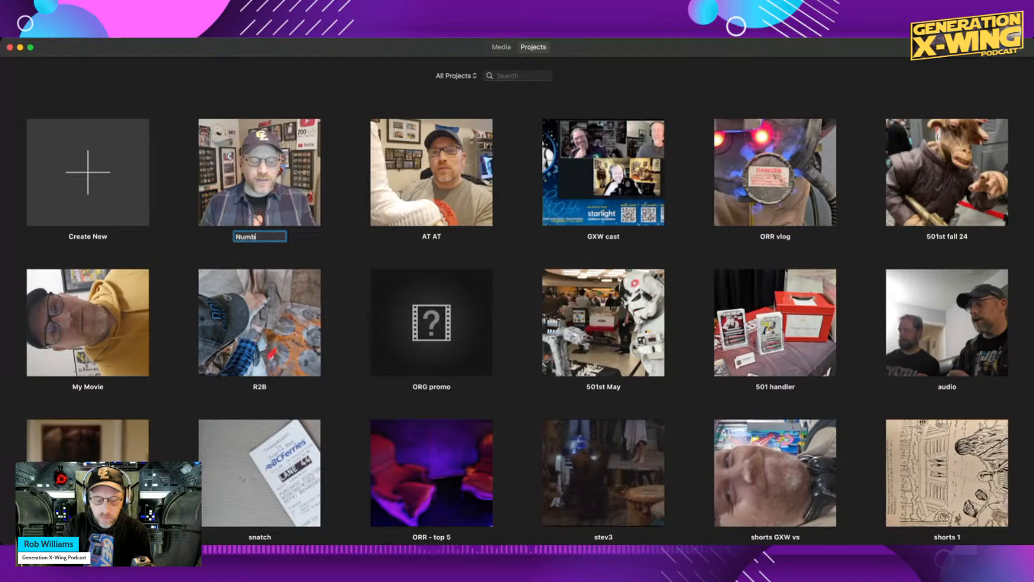
key("Return")
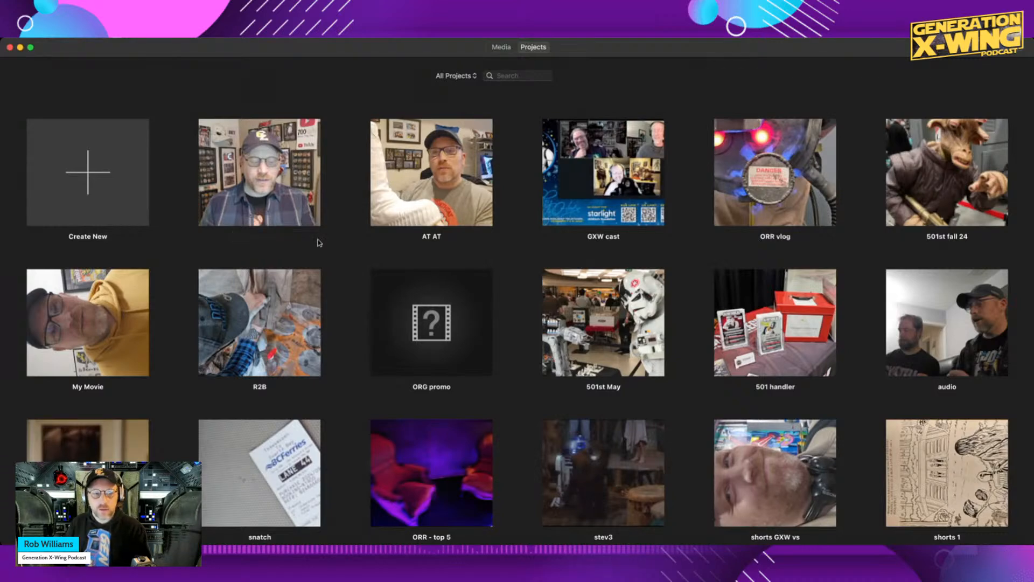
left_click(273, 182)
Open ORR Ten Numb and set the Nien Nunb photo to Fit instead of Ken Burns.
double_click(273, 181)
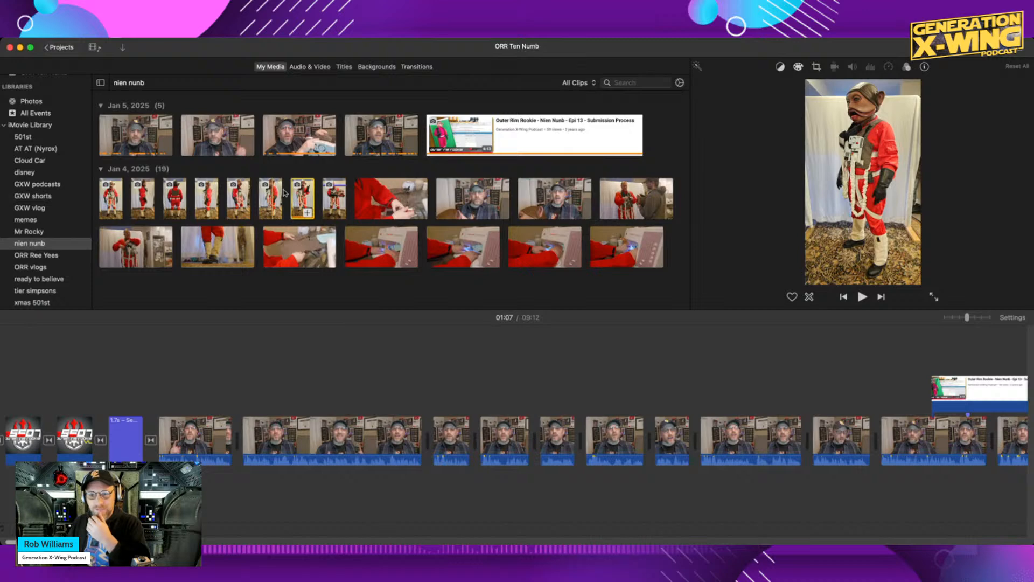
scroll(610, 369, "right", 15)
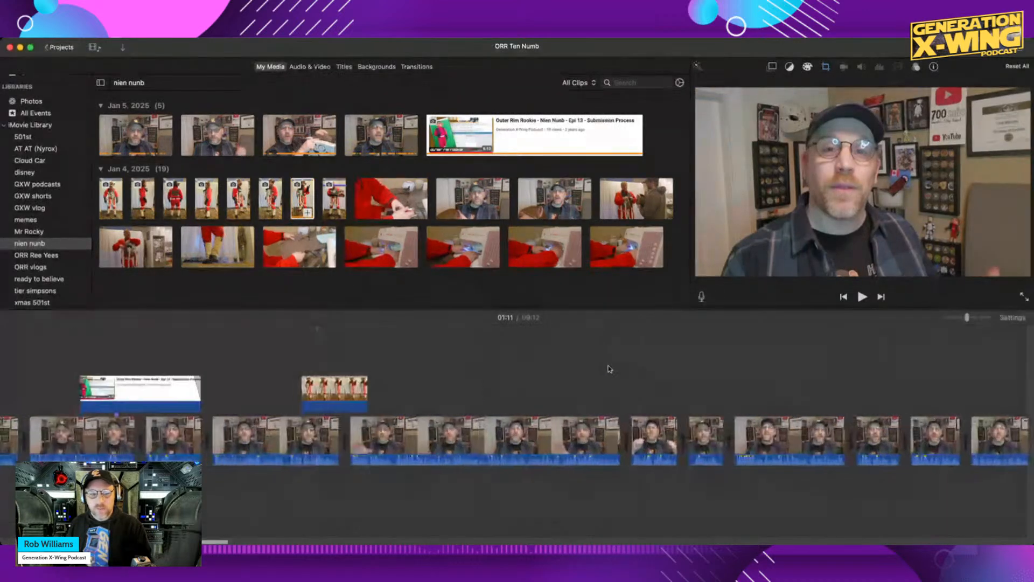
scroll(610, 369, "left", 2)
left_click_drag(413, 394, 581, 394)
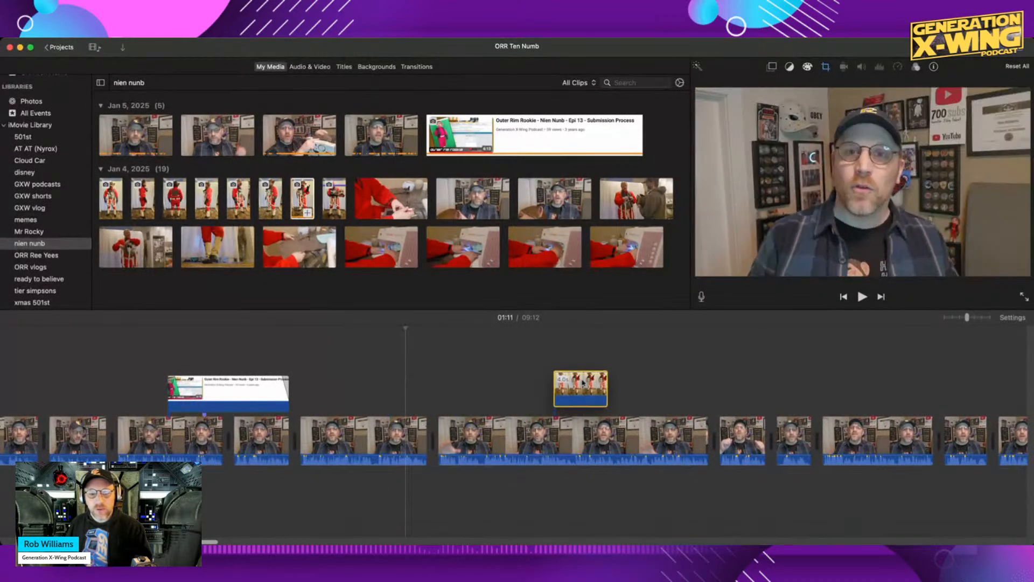
left_click(827, 67)
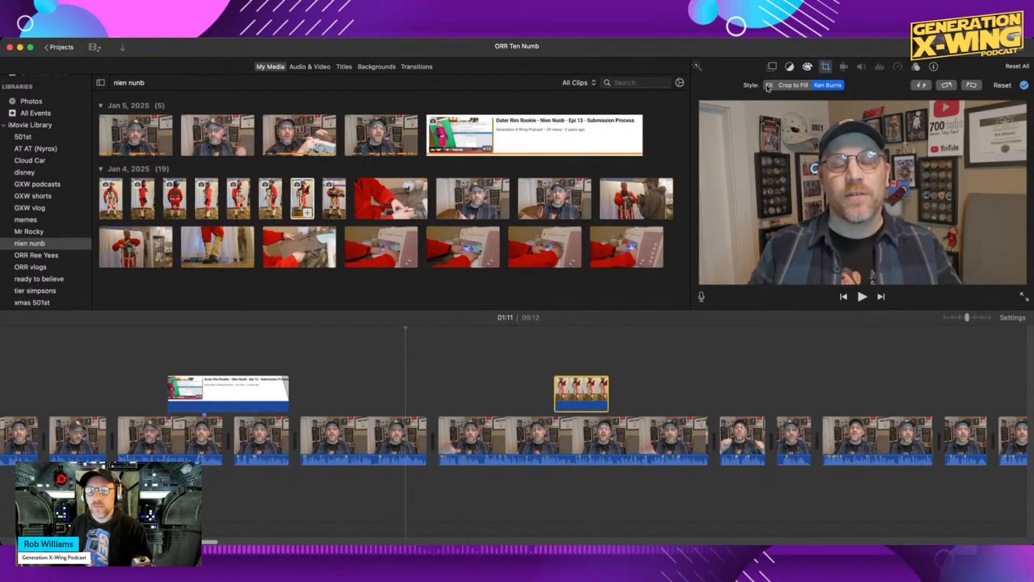
left_click(768, 86)
Reselect the Nien Nunb photo clip and bring up its video overlay settings.
left_click(541, 369)
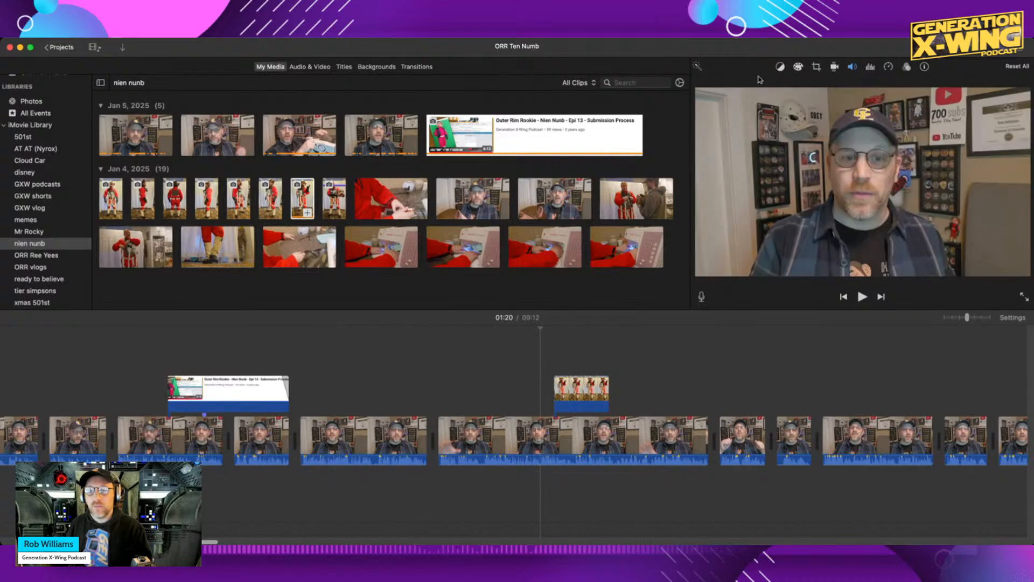
left_click(780, 67)
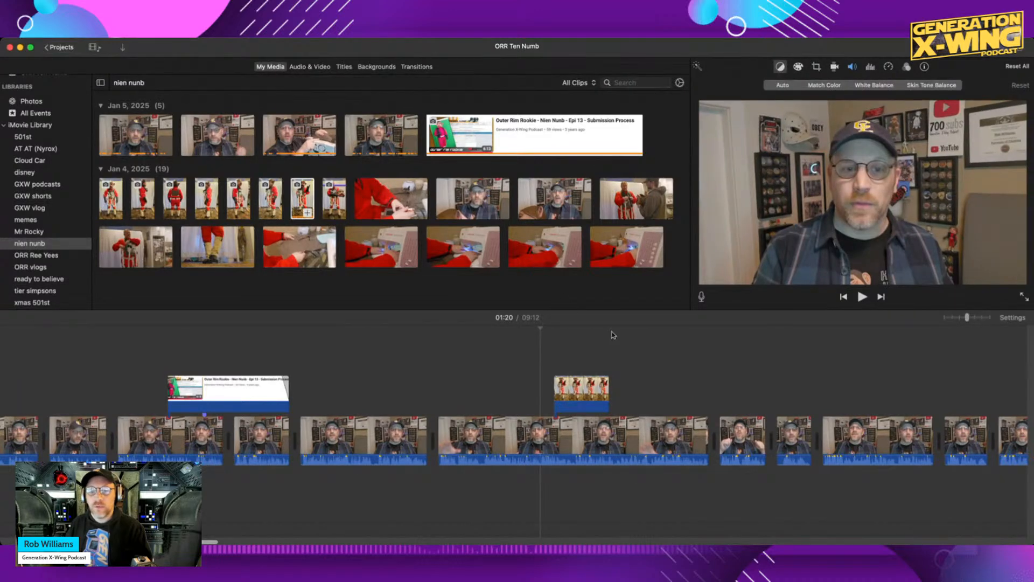
left_click(586, 390)
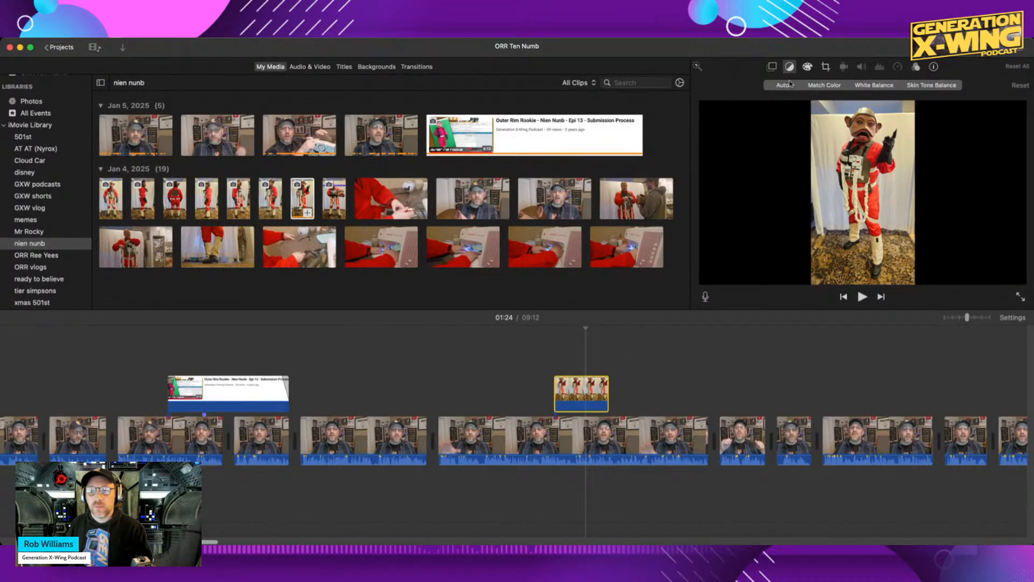
left_click(773, 68)
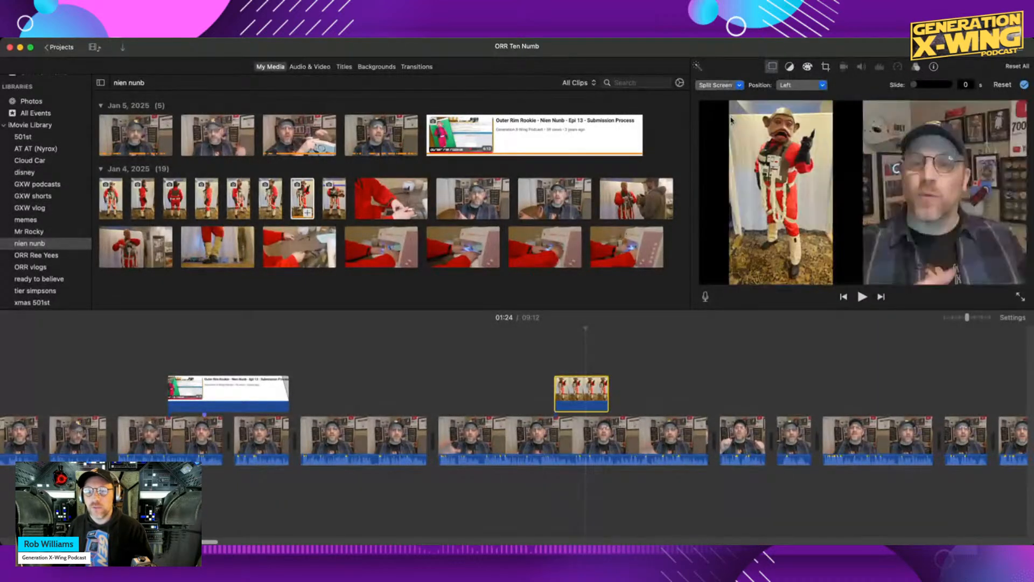
Try the Top and Bottom split-screen positions for the Nien Nunb figure.
left_click(823, 85)
left_click(817, 101)
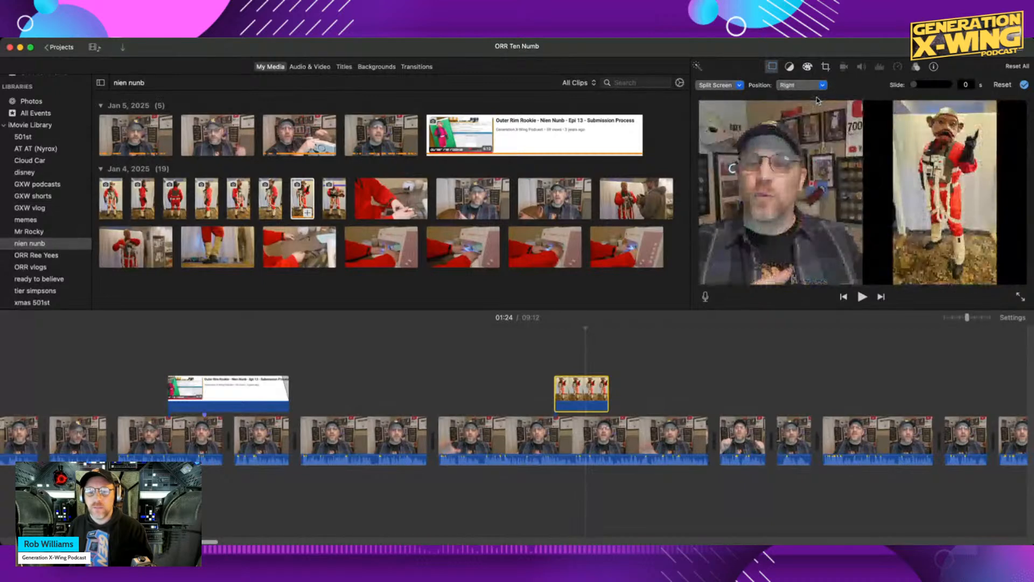
left_click(559, 360)
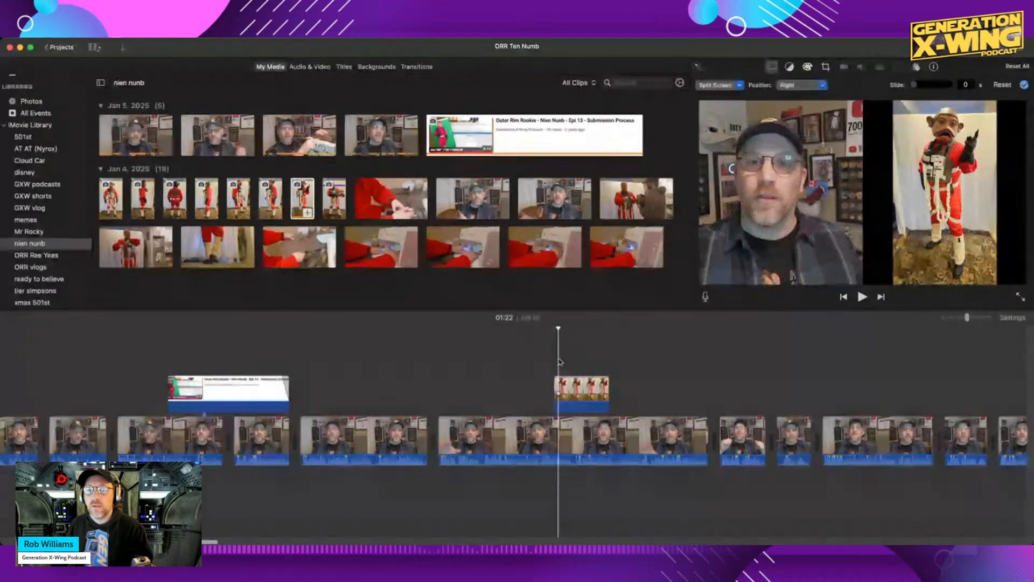
left_click(823, 85)
left_click(810, 120)
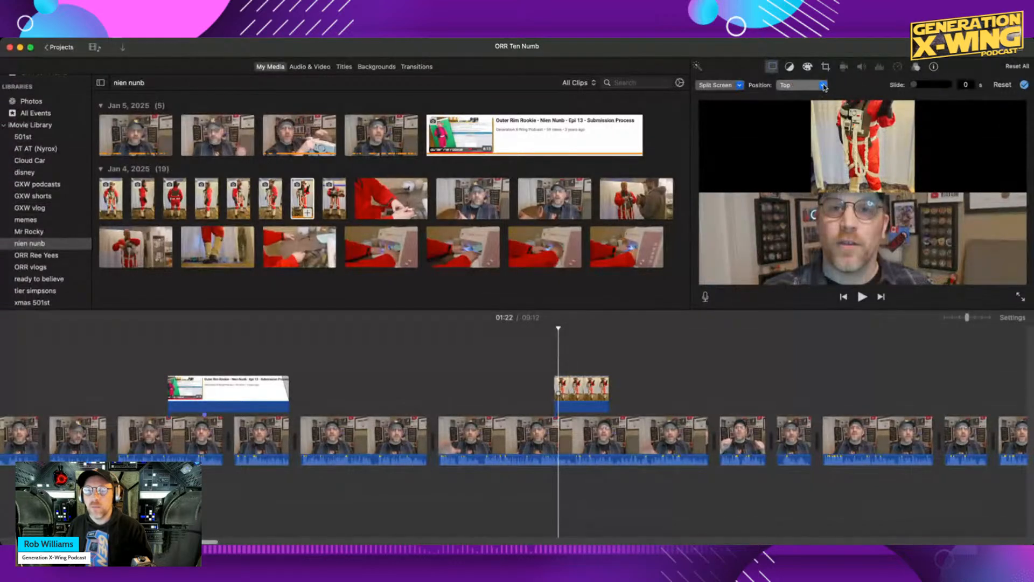
left_click(807, 130)
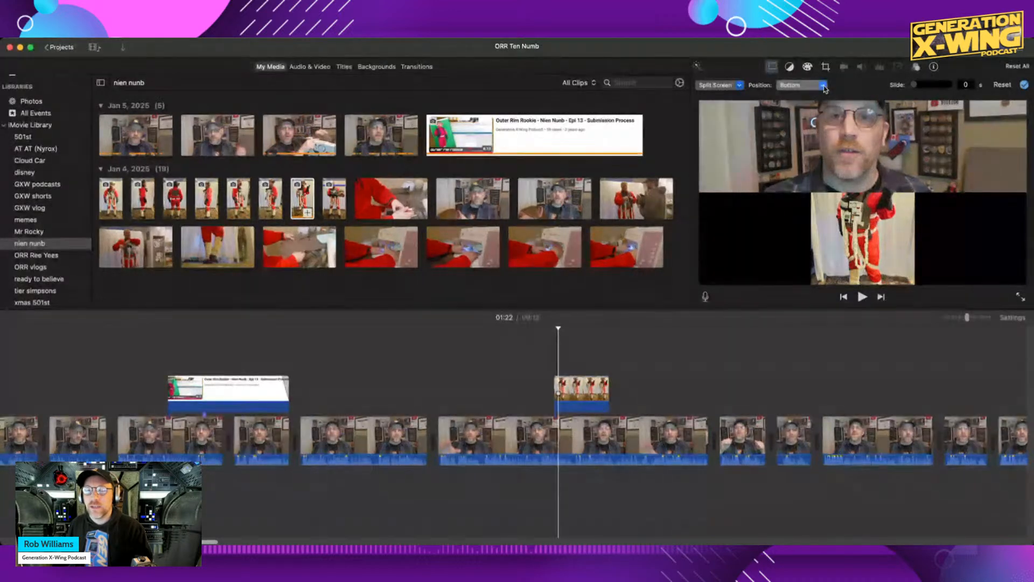
Set the split-screen position to Right and play the section back.
left_click(811, 114)
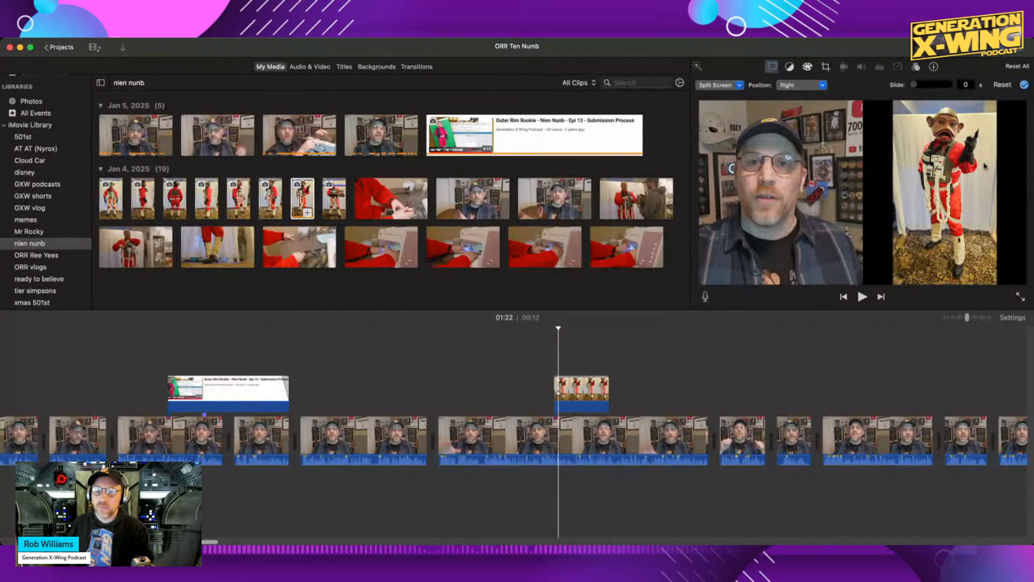
left_click(537, 350)
key("space")
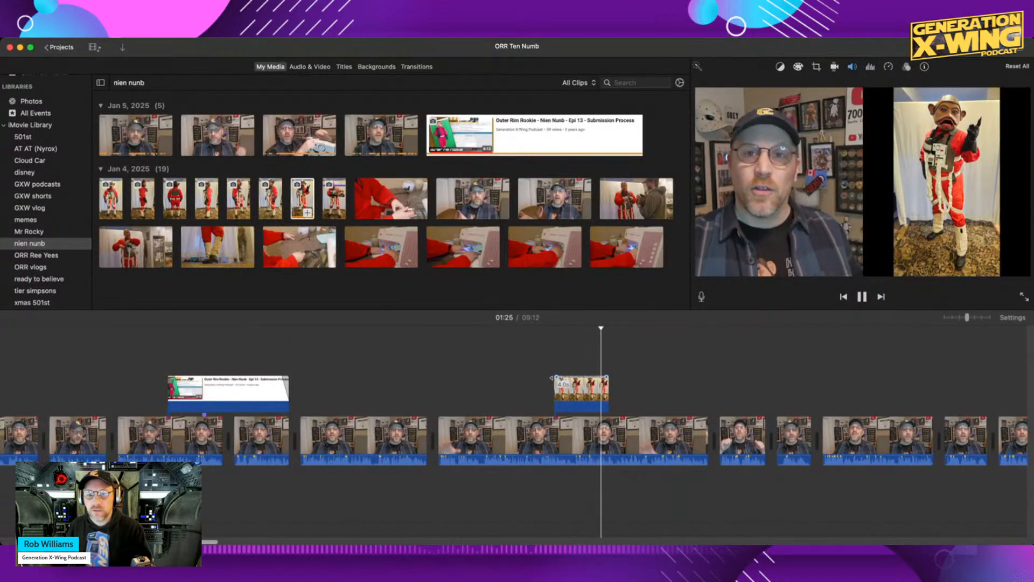
left_click(577, 393)
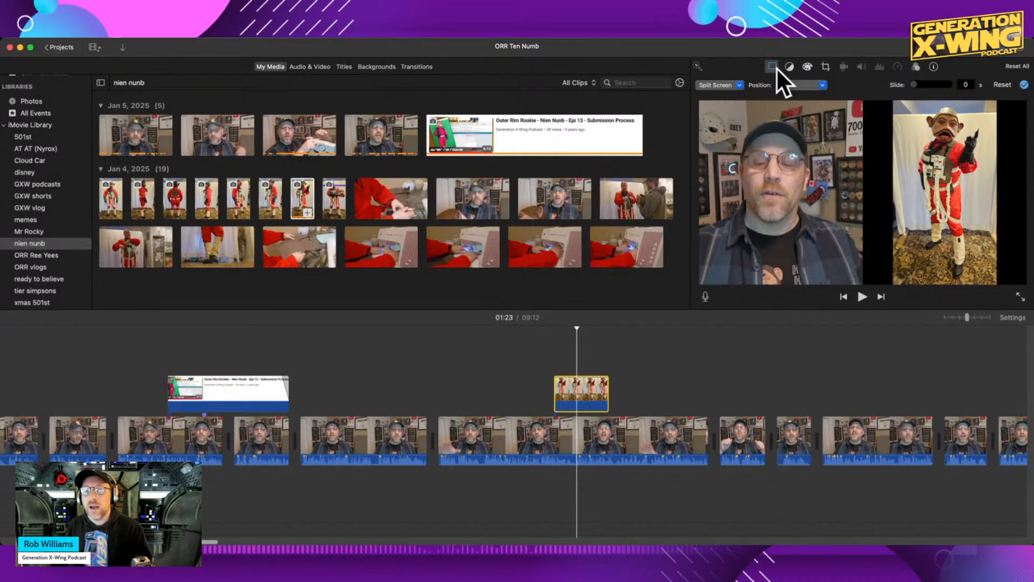
Apply Crop to Fill to the split-screen photo and preview it.
left_click(826, 67)
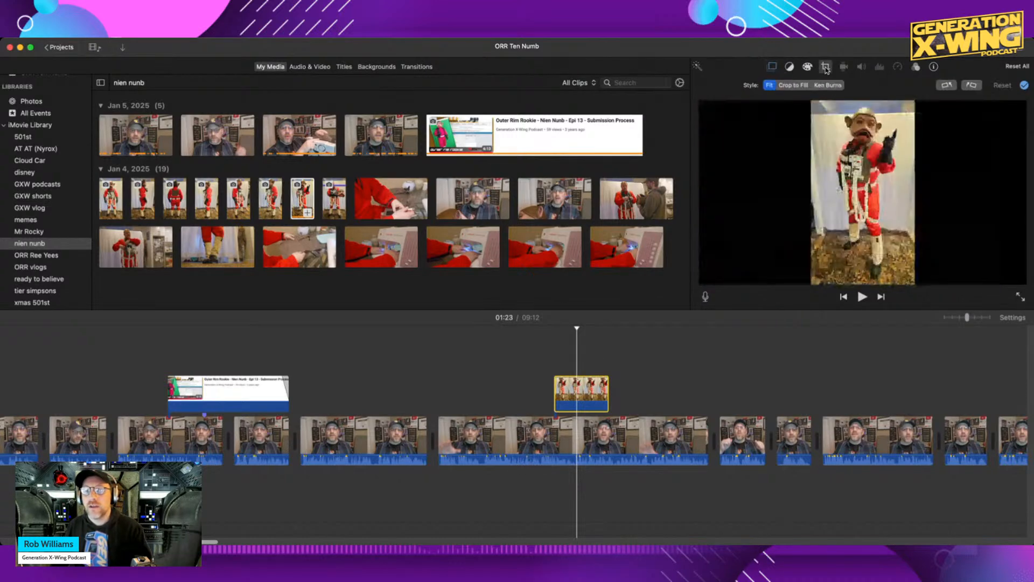
left_click(805, 86)
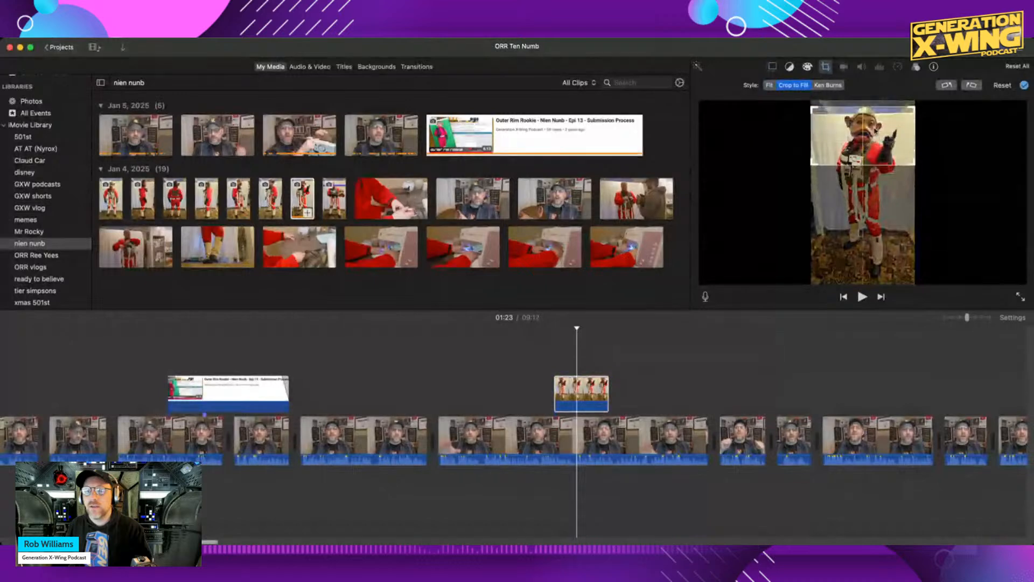
left_click(551, 355)
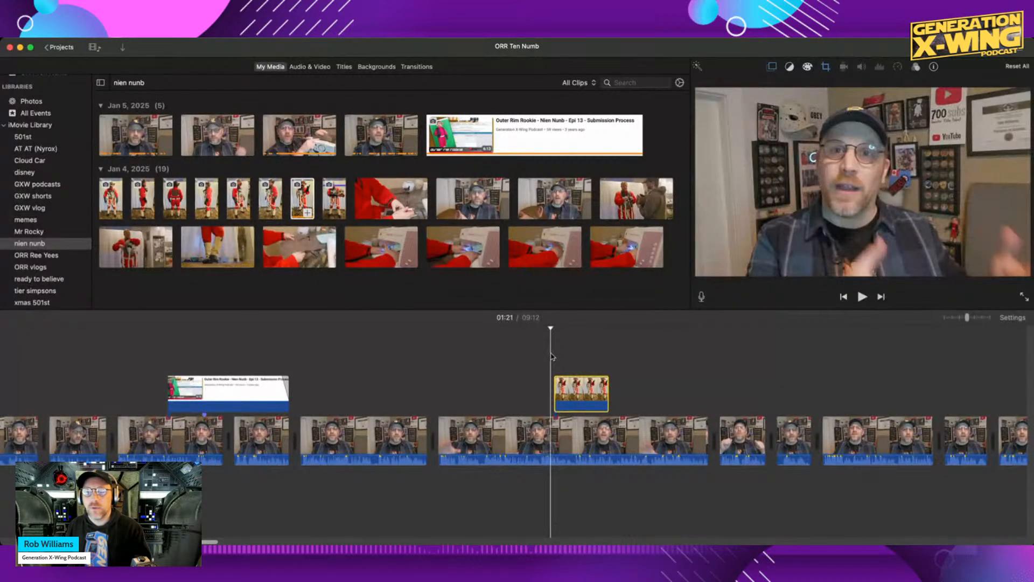
key("space")
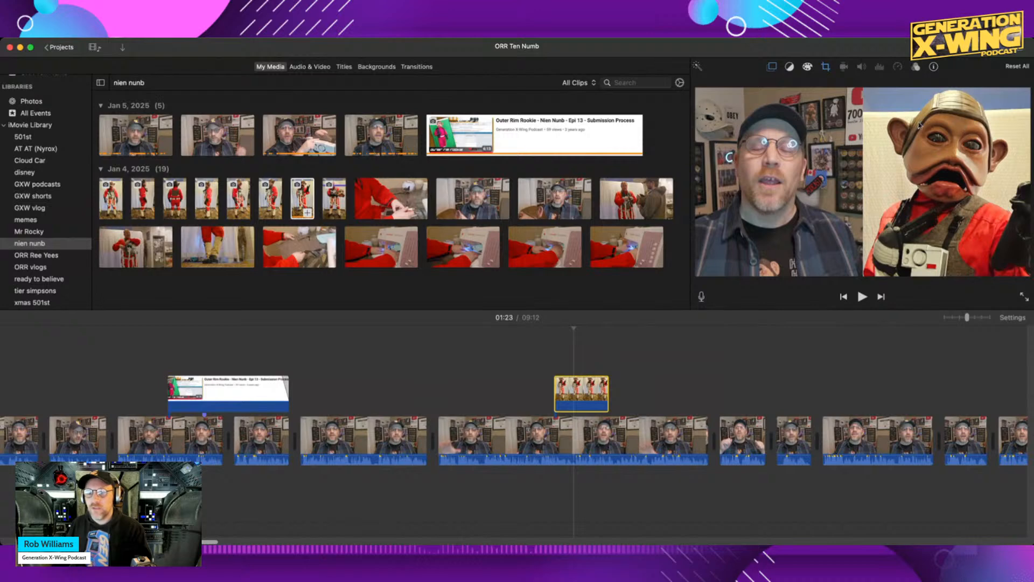
Delete the Nien Nunb split-screen photo clip from the timeline.
left_click(824, 69)
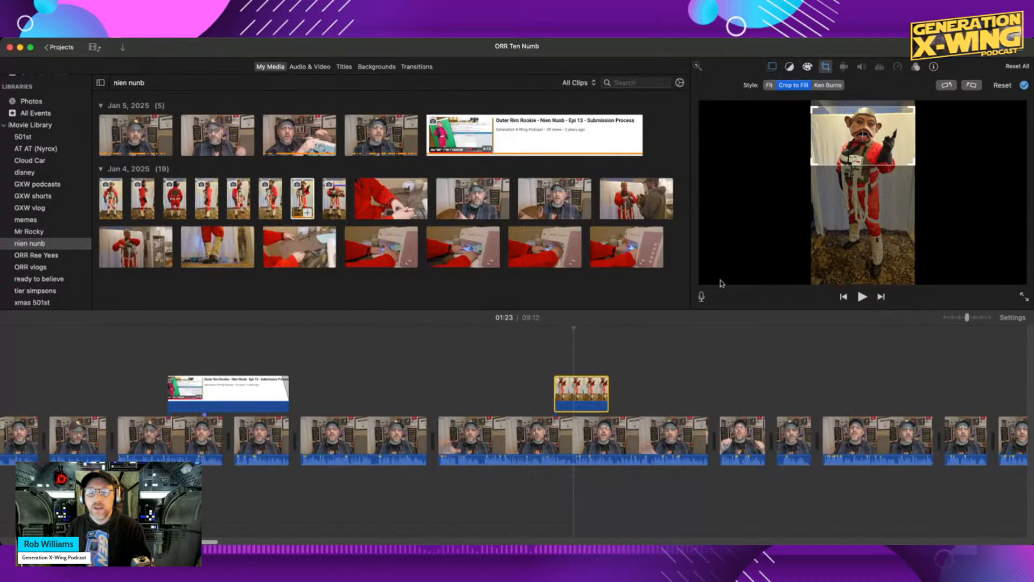
left_click(554, 354)
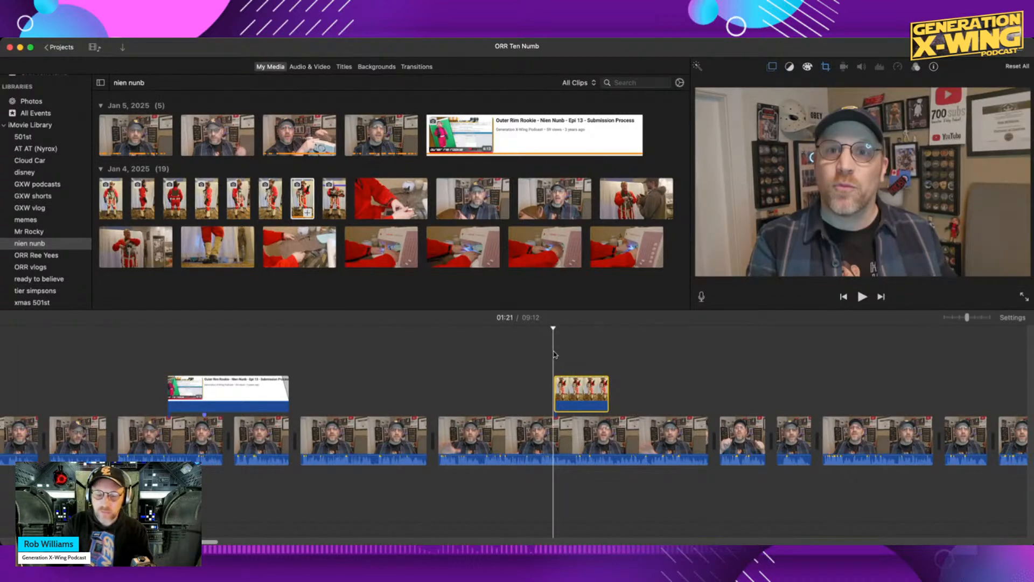
key("Delete")
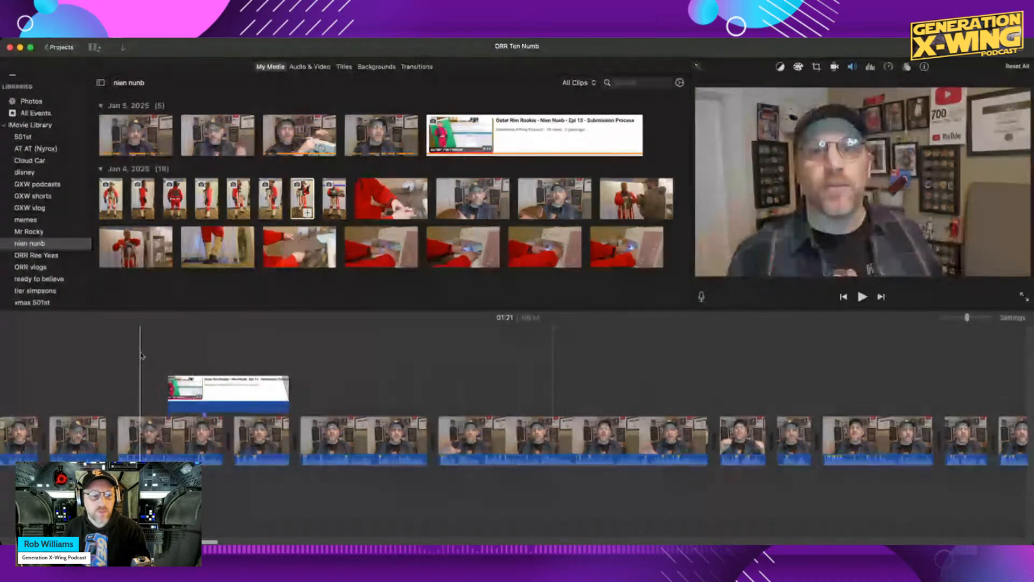
Review the Epi 13 screenshot overlay and trim its end so it finishes earlier.
key("space")
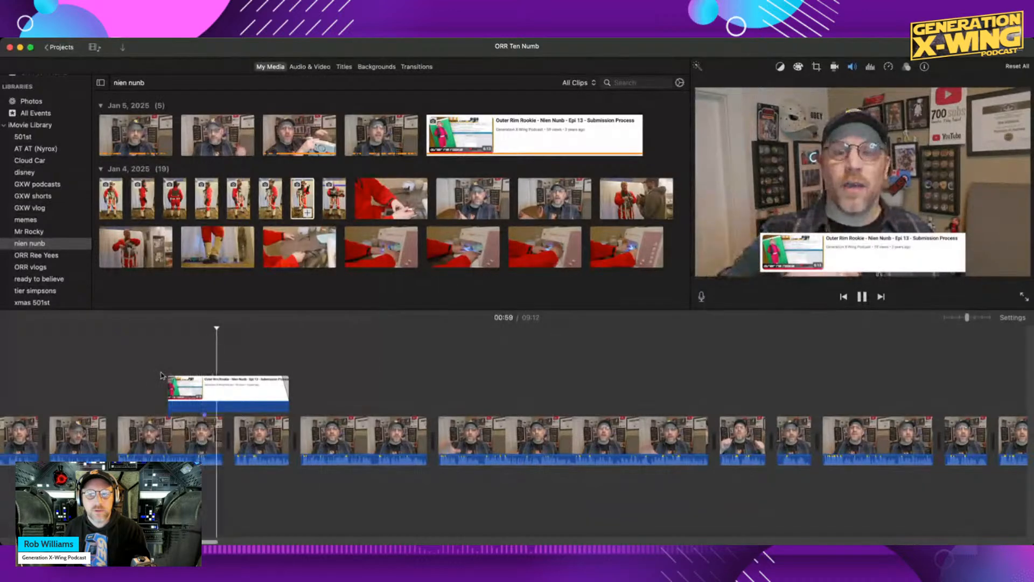
key("space")
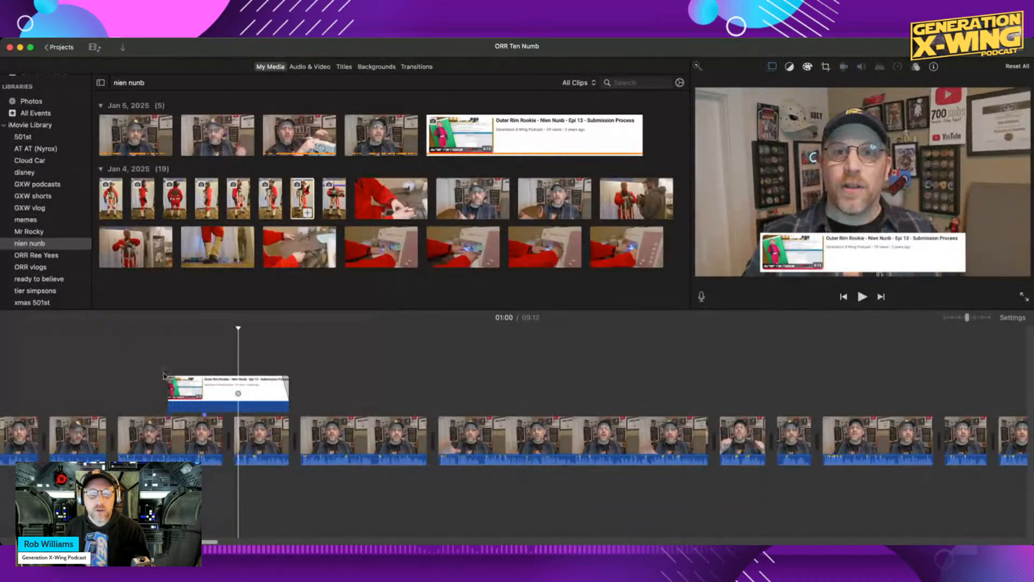
left_click(192, 360)
key("space")
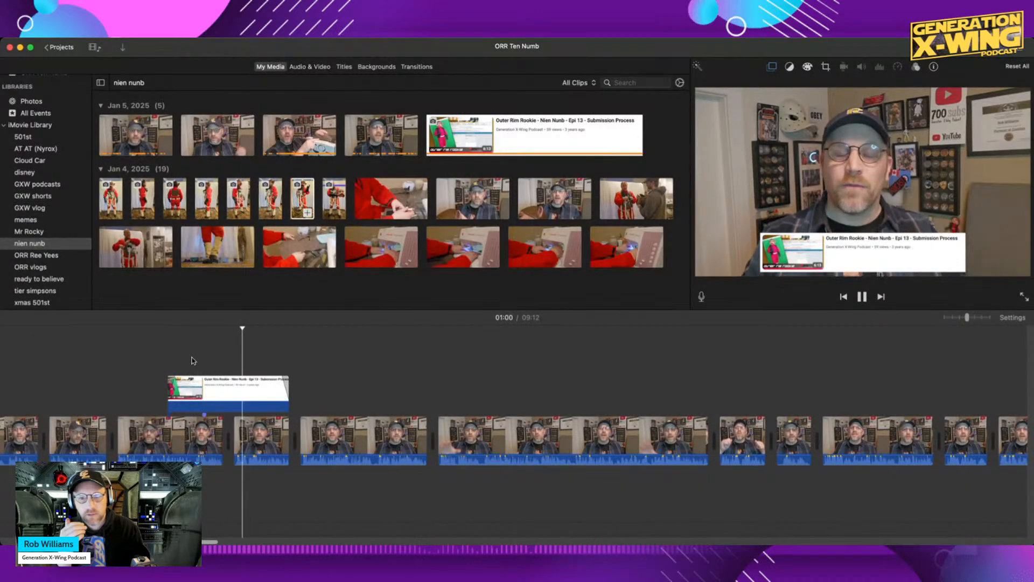
key("space")
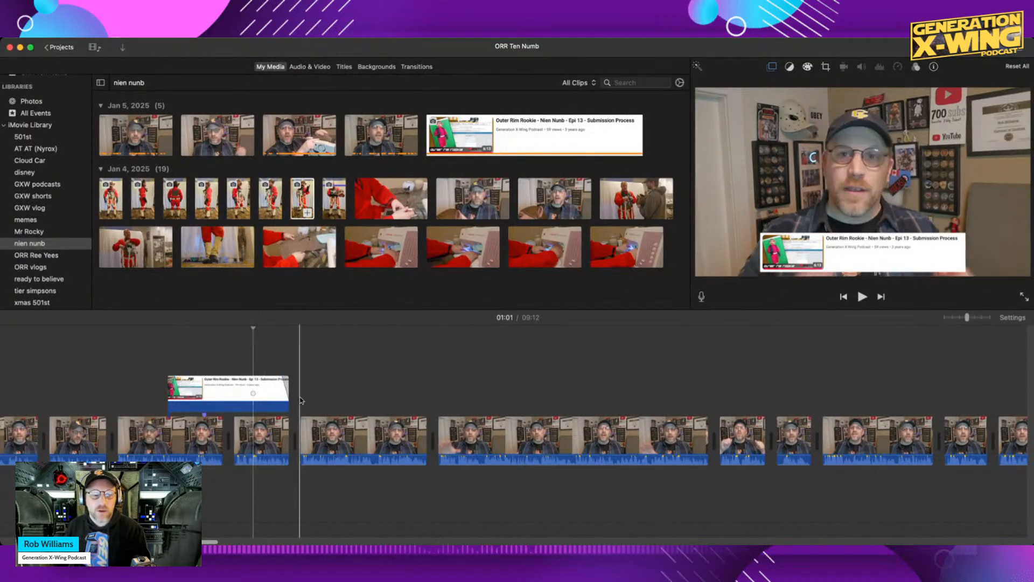
left_click_drag(290, 397, 236, 397)
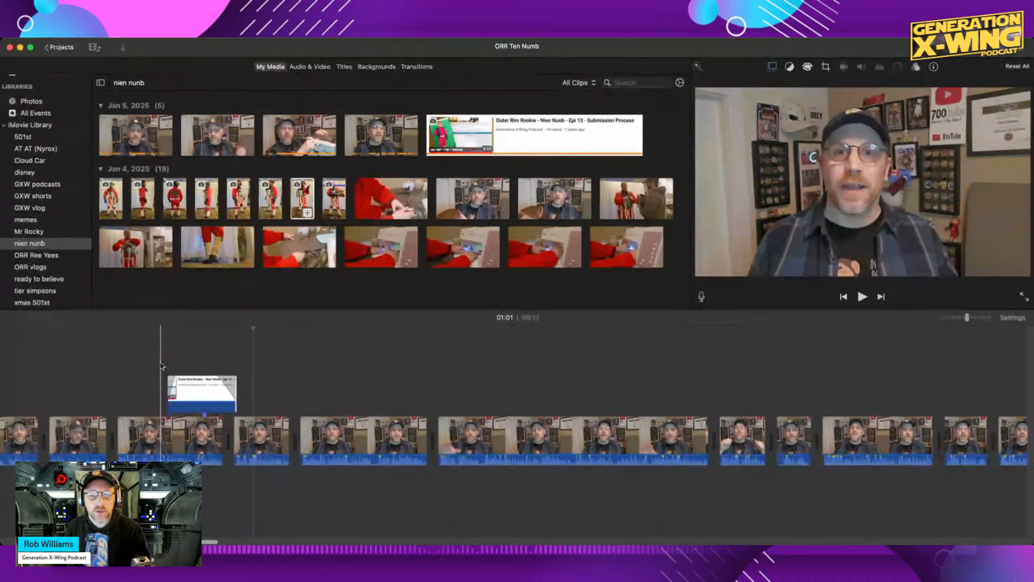
key("space")
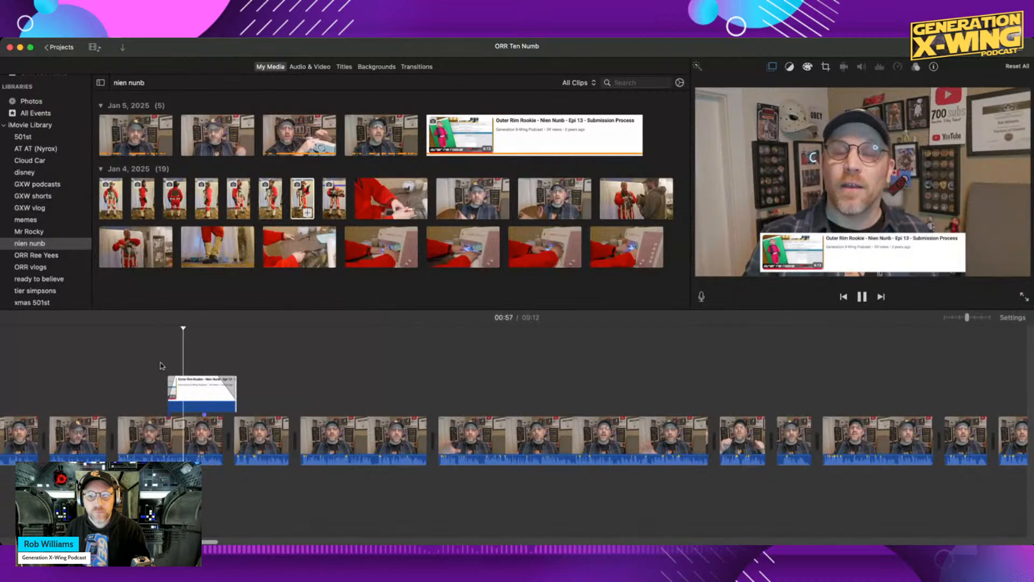
key("space")
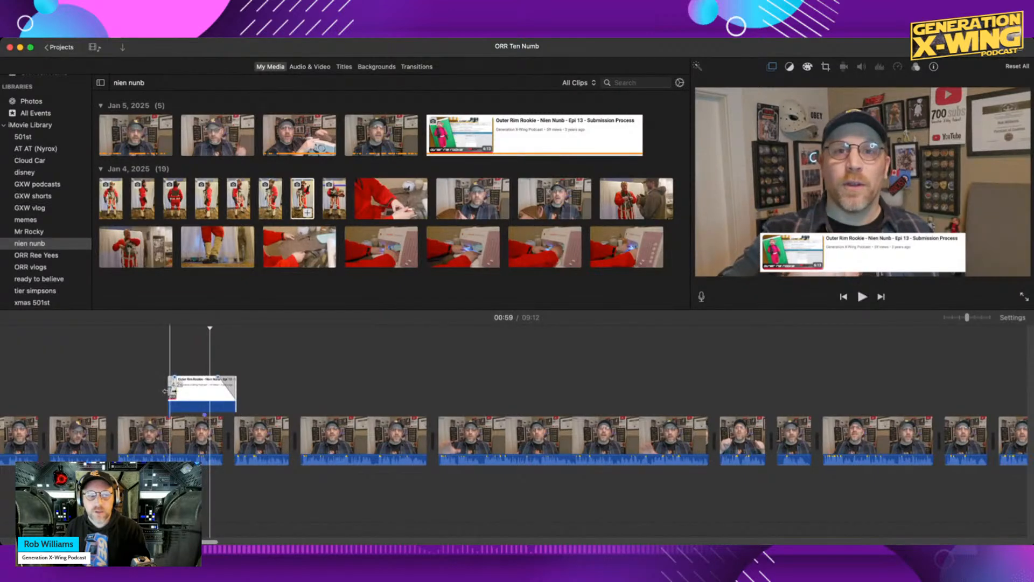
Trim the overlay's start so it begins slightly later, then preview it.
left_click_drag(163, 393, 175, 393)
key("space")
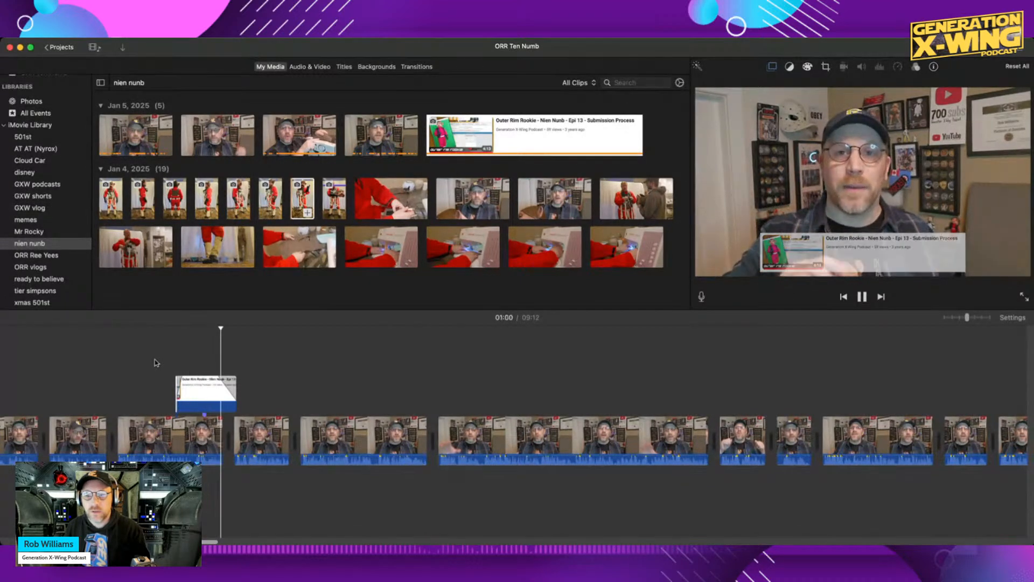
key("space")
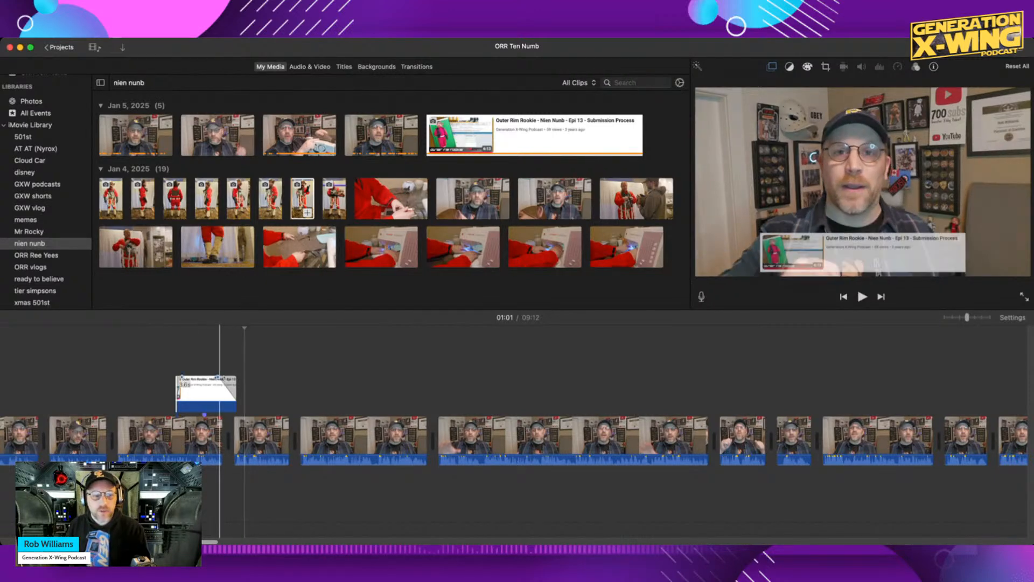
Drag the screenshot overlay's fade handle to the clip's end so there is no fade-out.
mouse_move(218, 378)
left_mouse_down()
mouse_move(259, 376)
mouse_move(199, 377)
left_mouse_up()
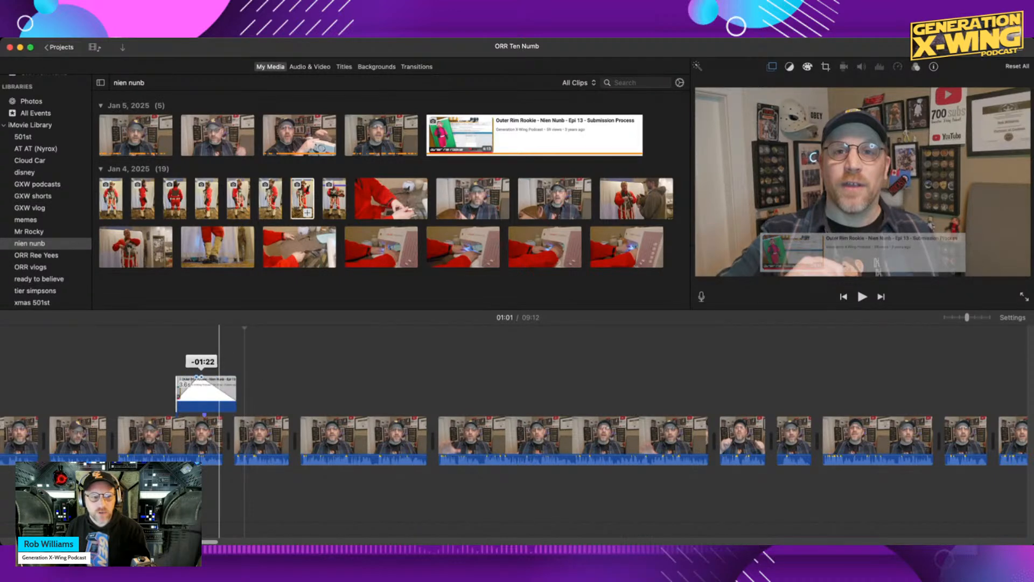
left_click(170, 369)
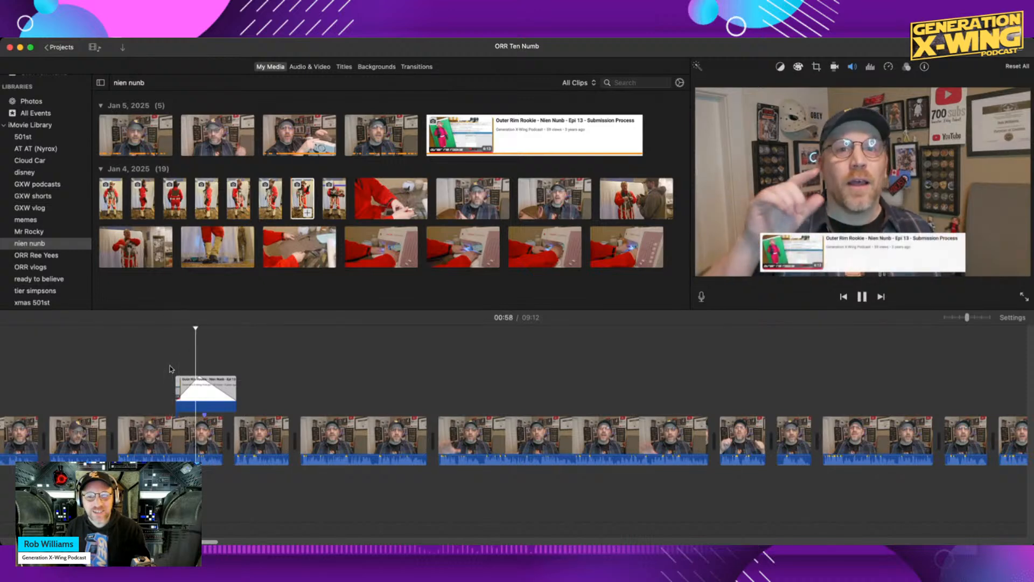
key("space")
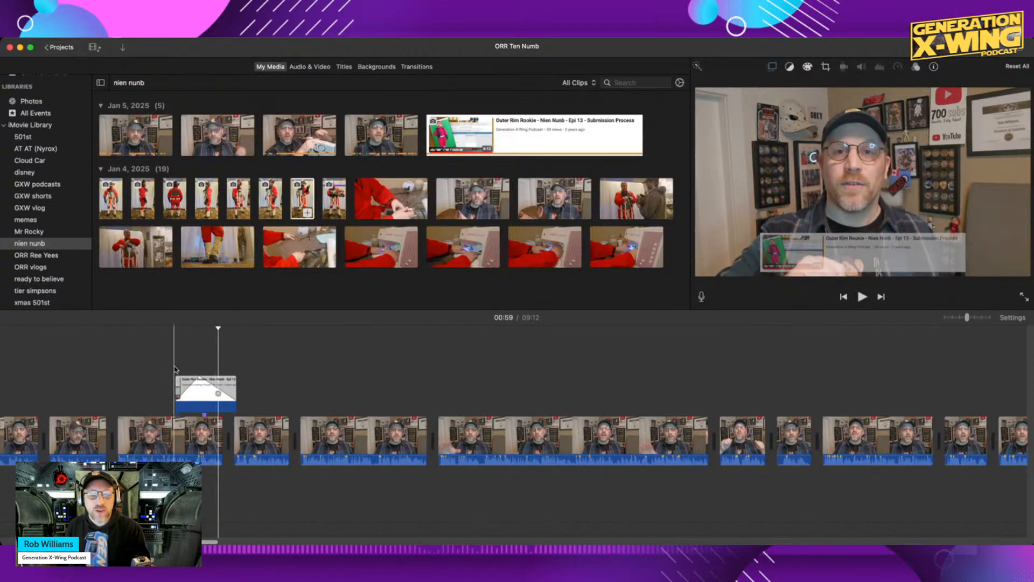
left_click_drag(201, 377, 213, 377)
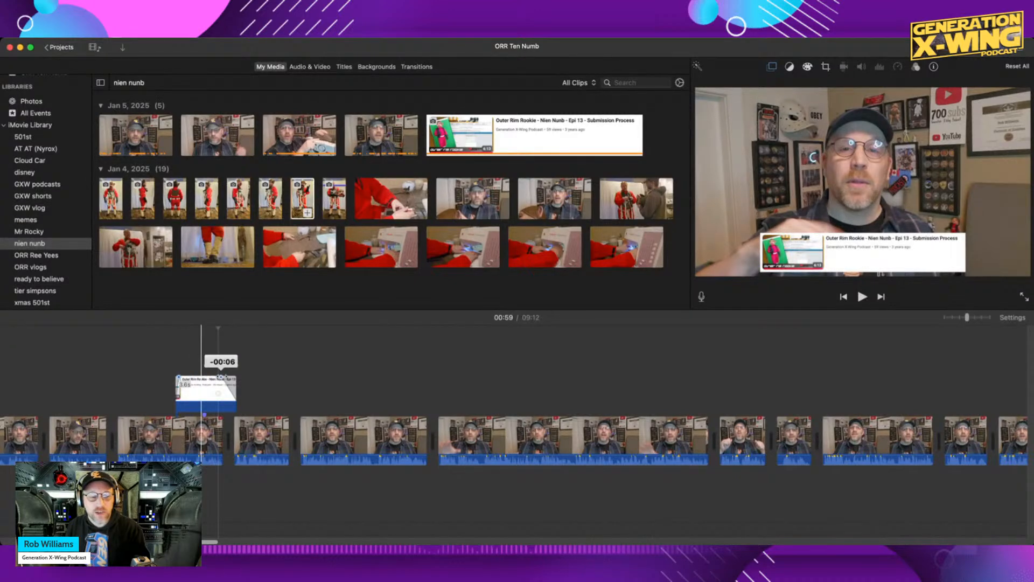
left_click_drag(220, 376, 243, 376)
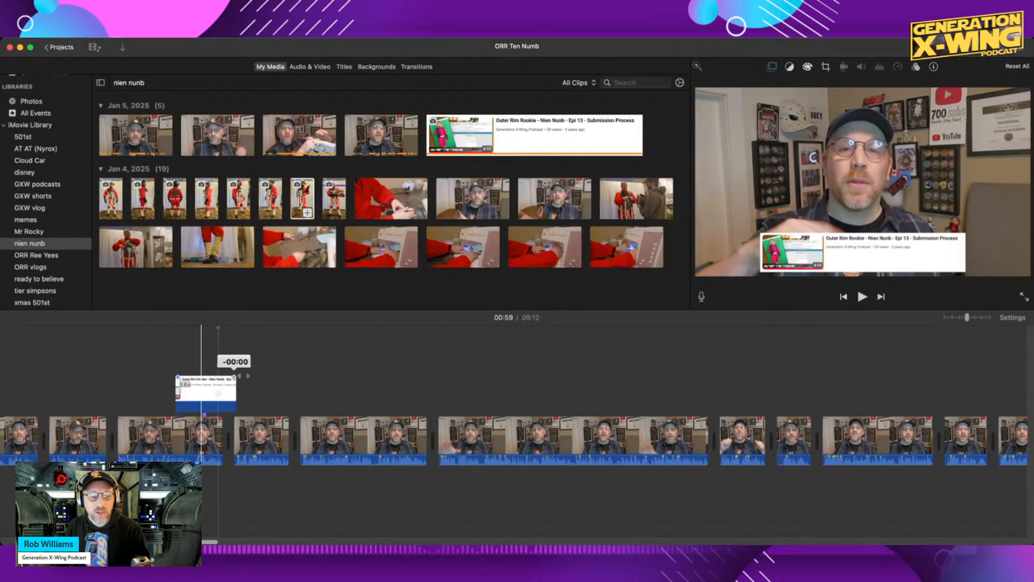
left_click(168, 362)
key("space")
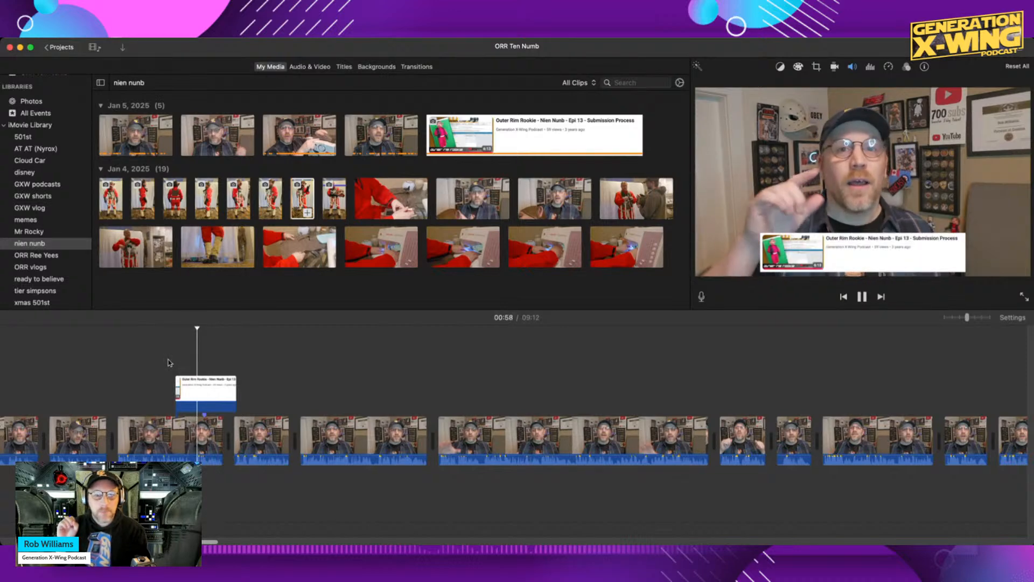
key("space")
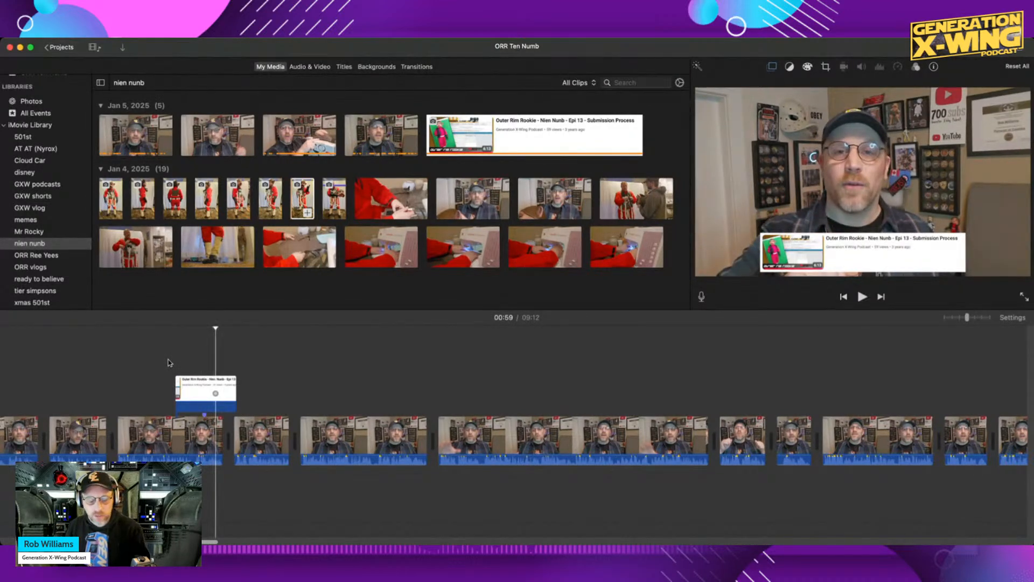
Replay the screenshot cutaway from about 00:58 to check it runs until just before 01:01.
left_click(198, 377)
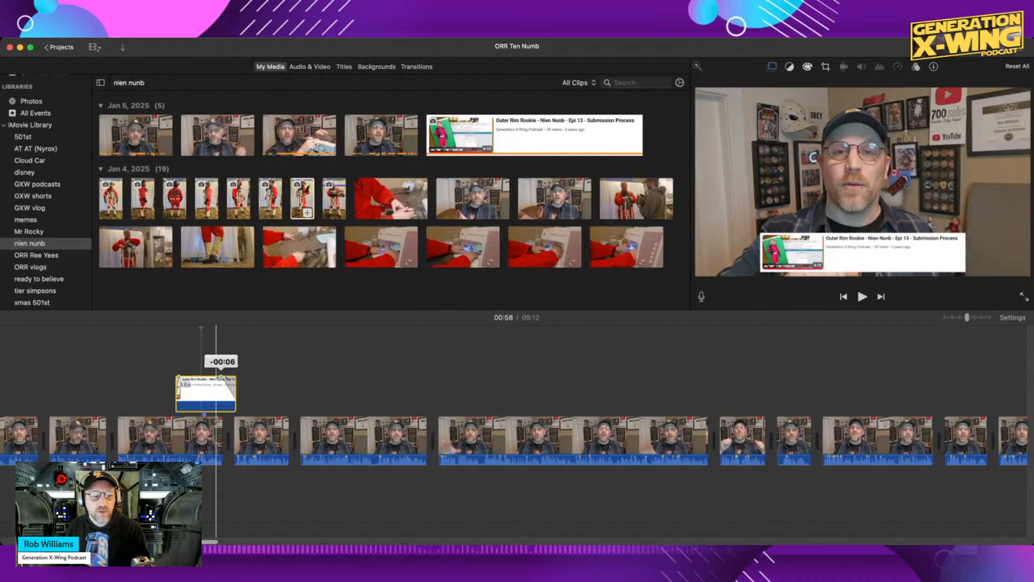
left_click(149, 365)
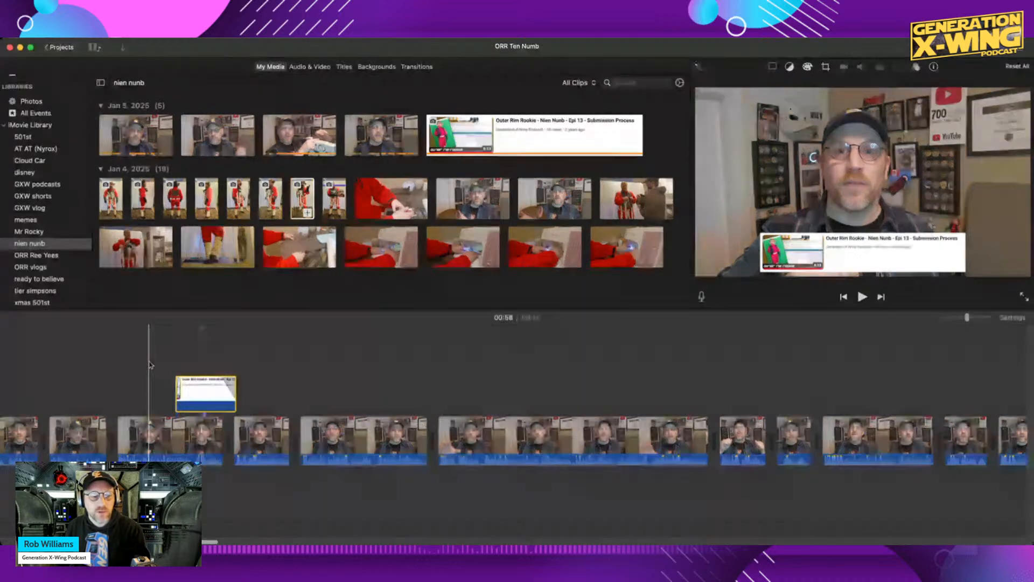
key("space")
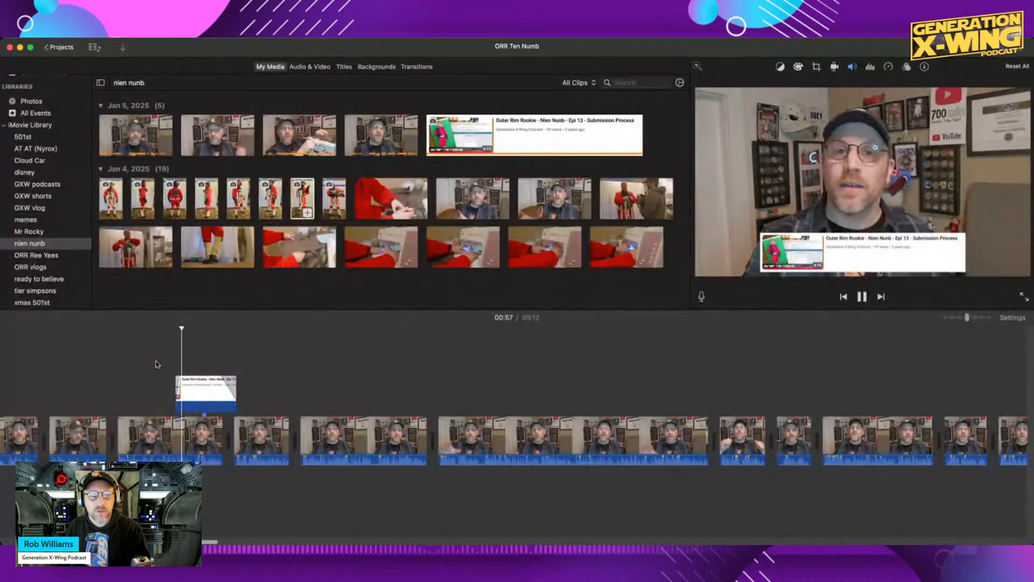
left_click(183, 382)
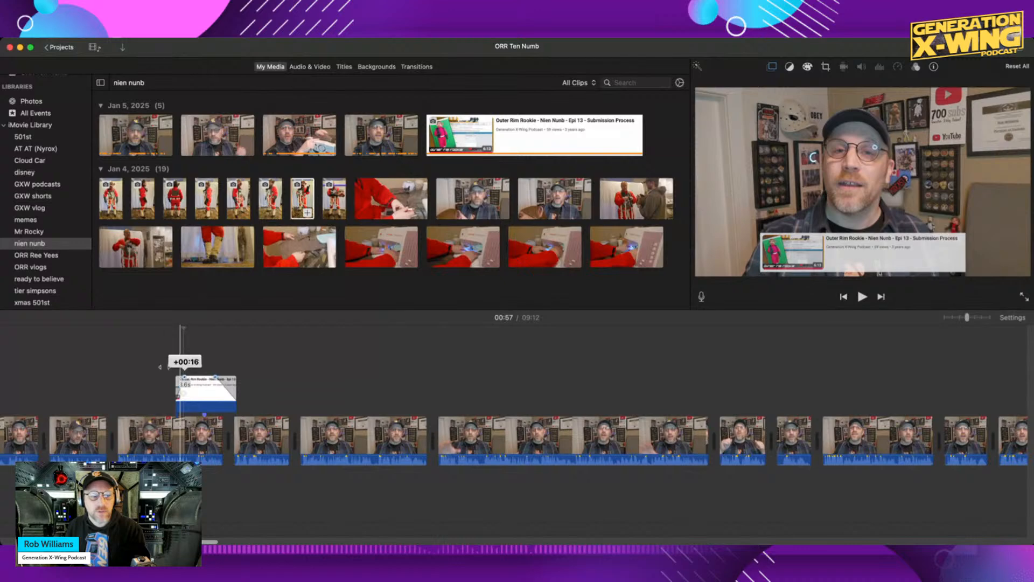
key("space")
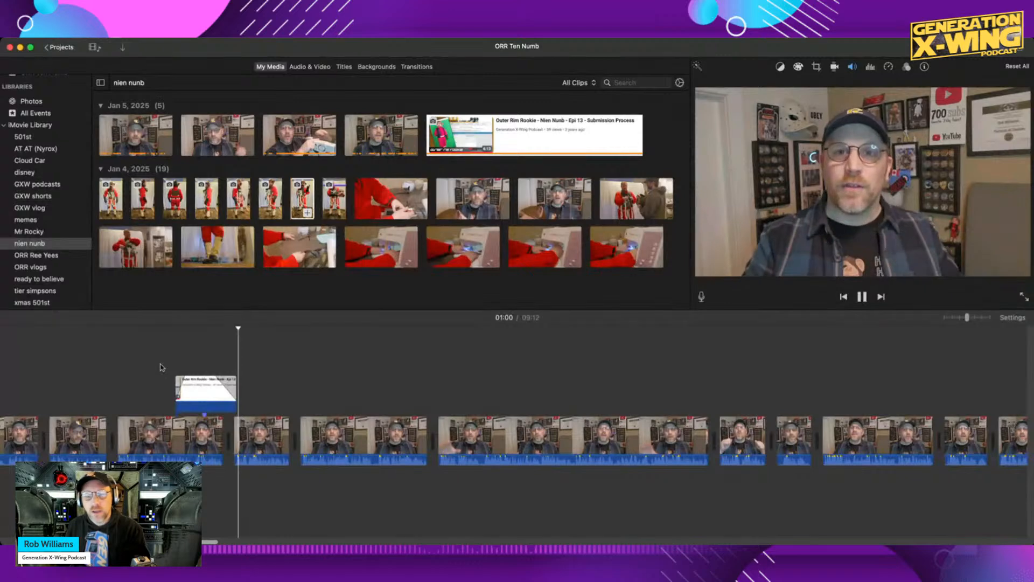
key("space")
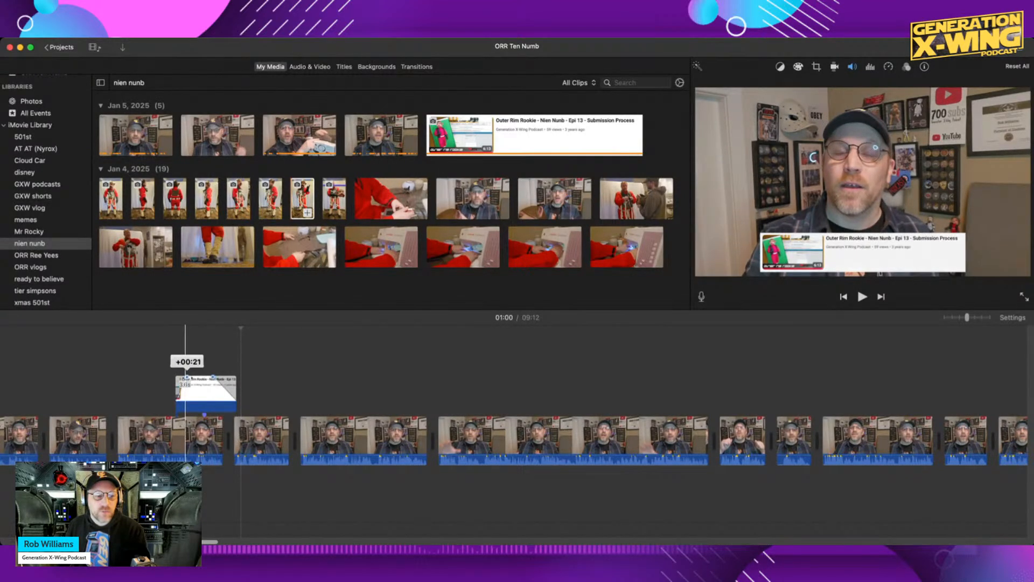
left_click(170, 372)
key("space")
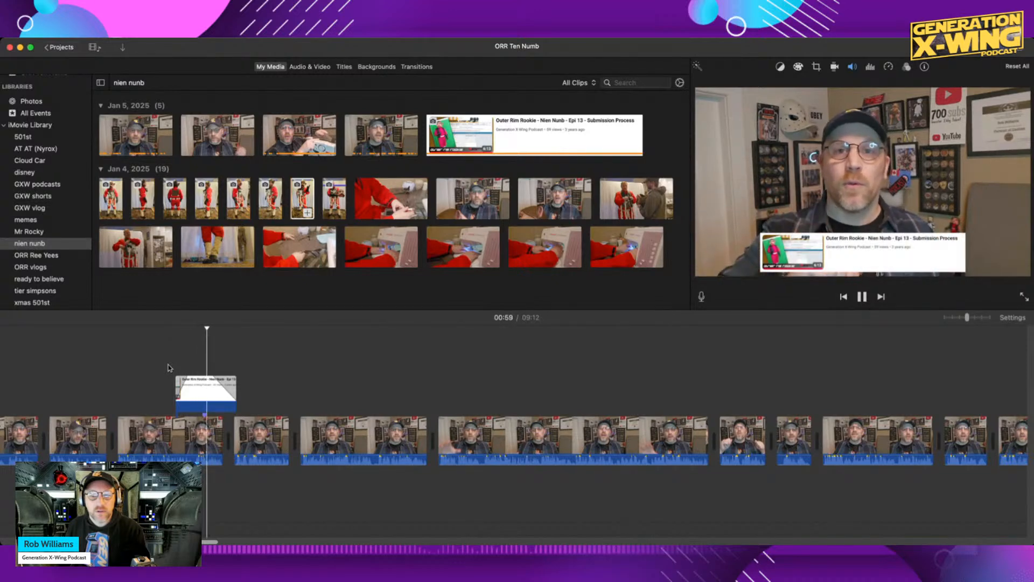
key("space")
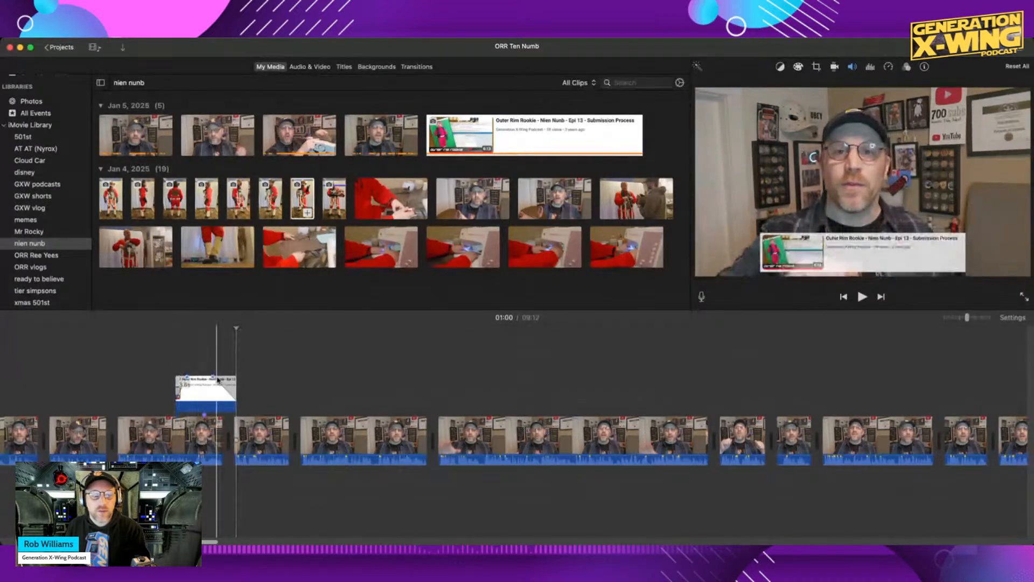
mouse_move(213, 377)
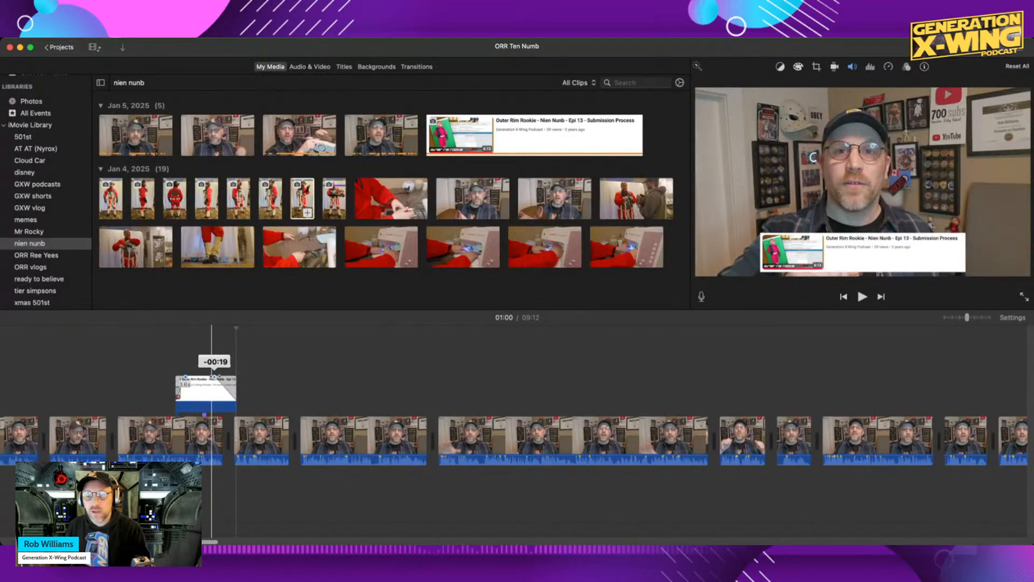
left_click(159, 359)
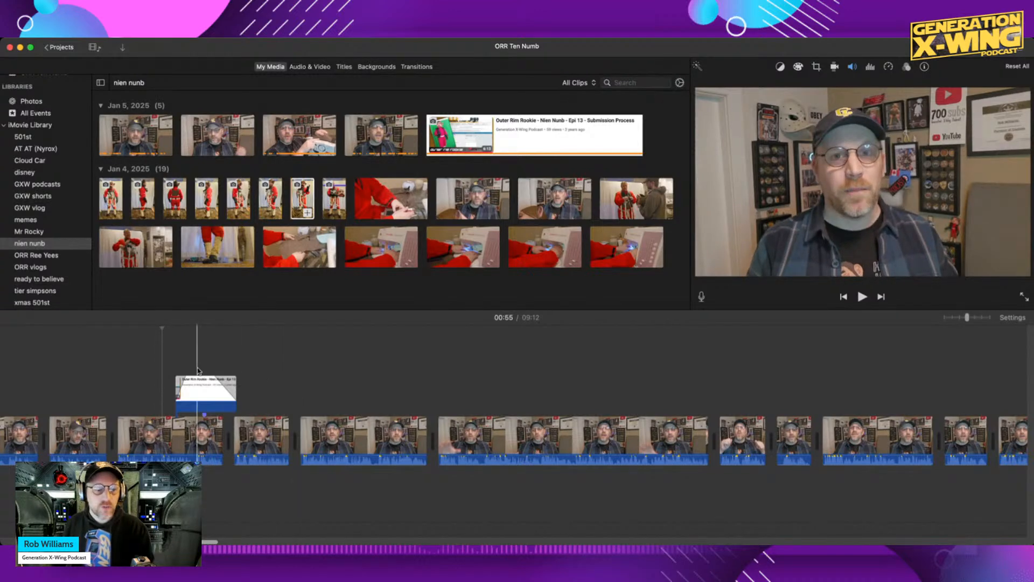
key("space")
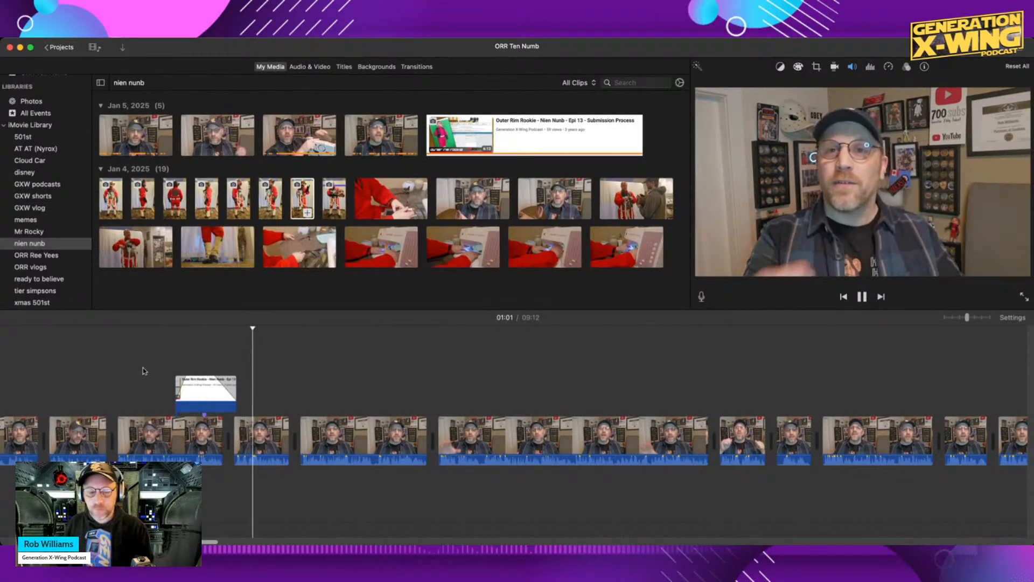
Play through the timeline to about 01:31, then show the 501st event's clips.
scroll(348, 389, "right", 3)
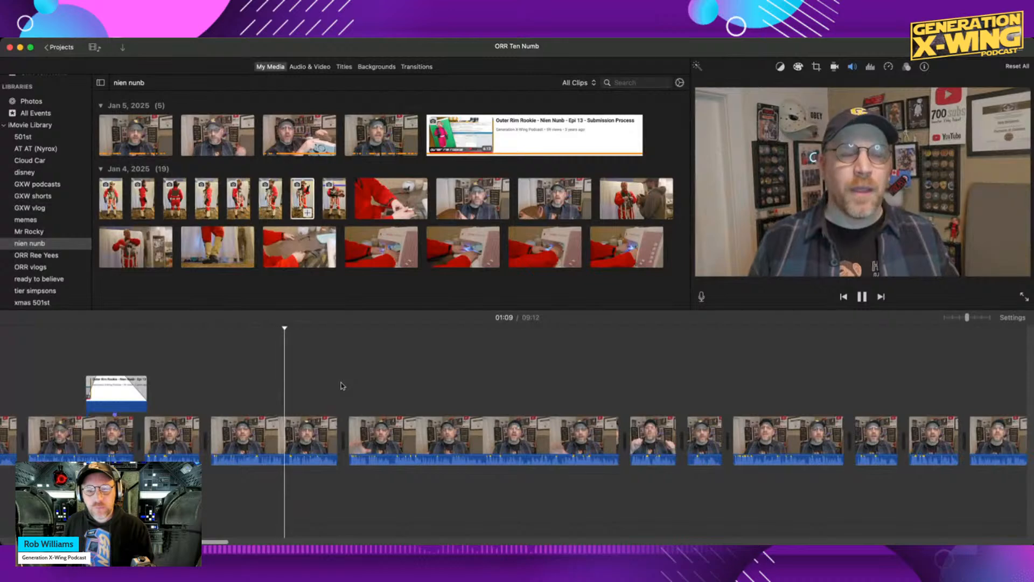
key("space")
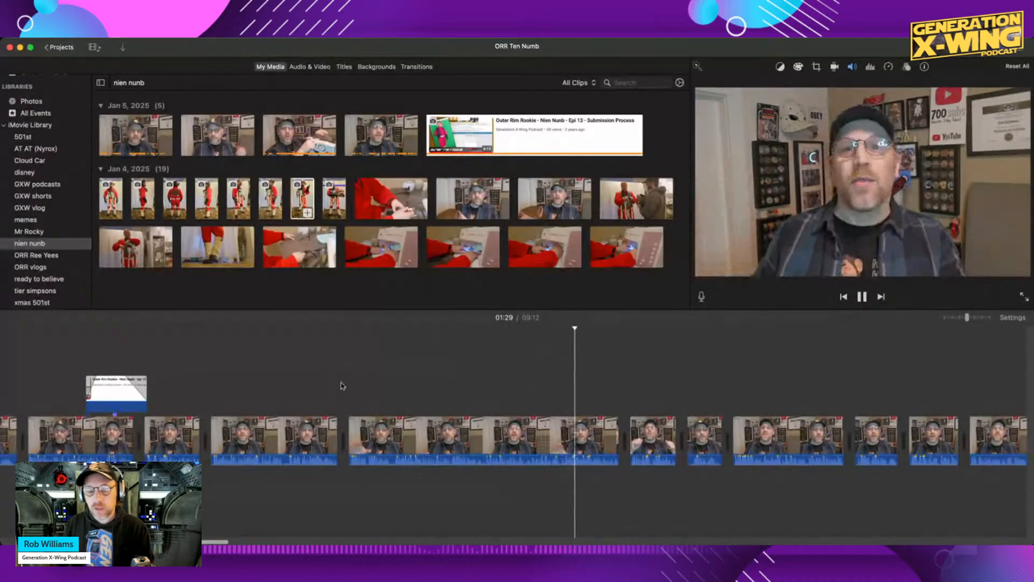
key("space")
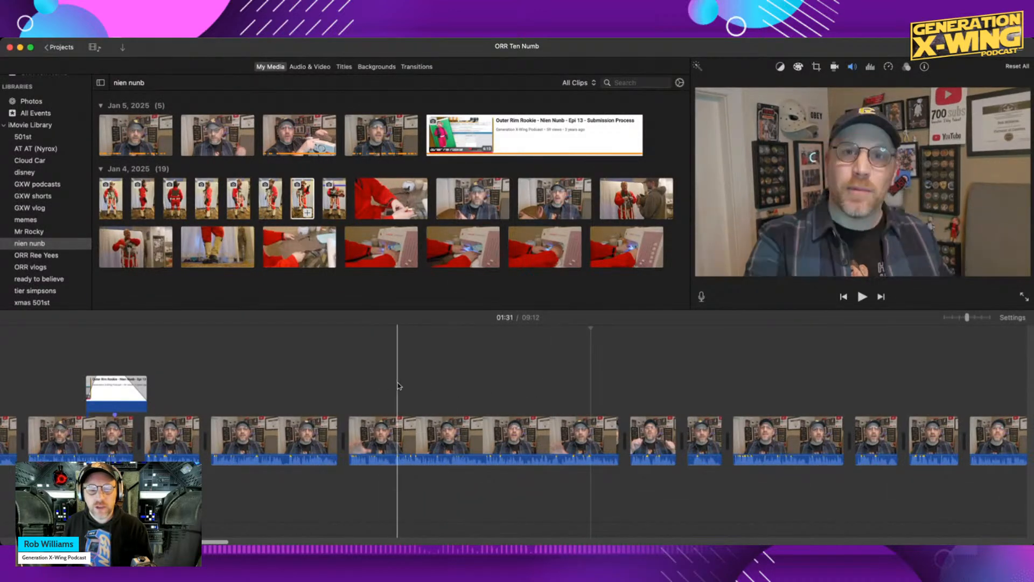
left_click(23, 138)
Preview the Jun 14, 2023 Jedi blue lightsaber clips in the 501st event.
scroll(457, 210, "down", 5)
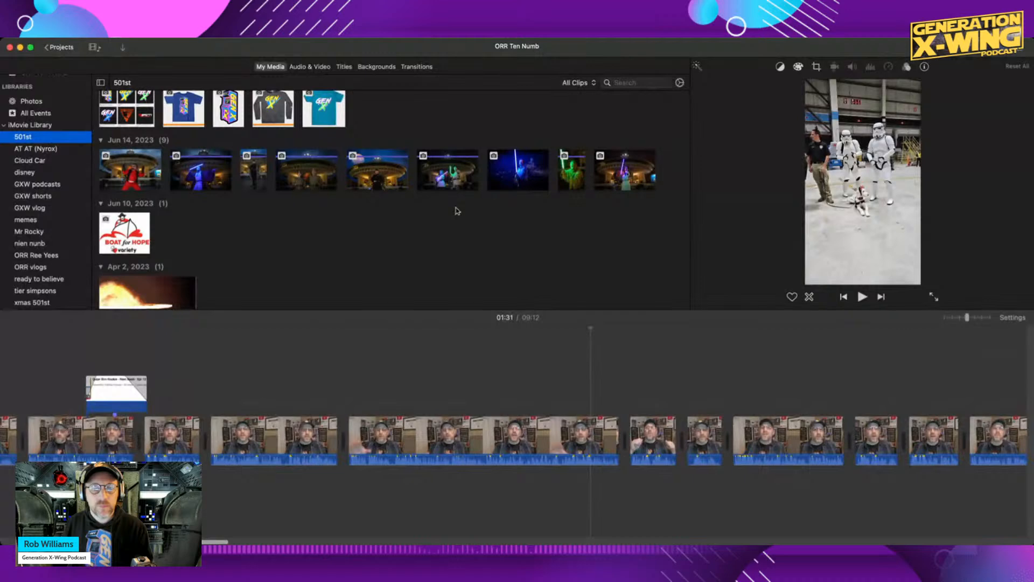
scroll(461, 243, "down", 8)
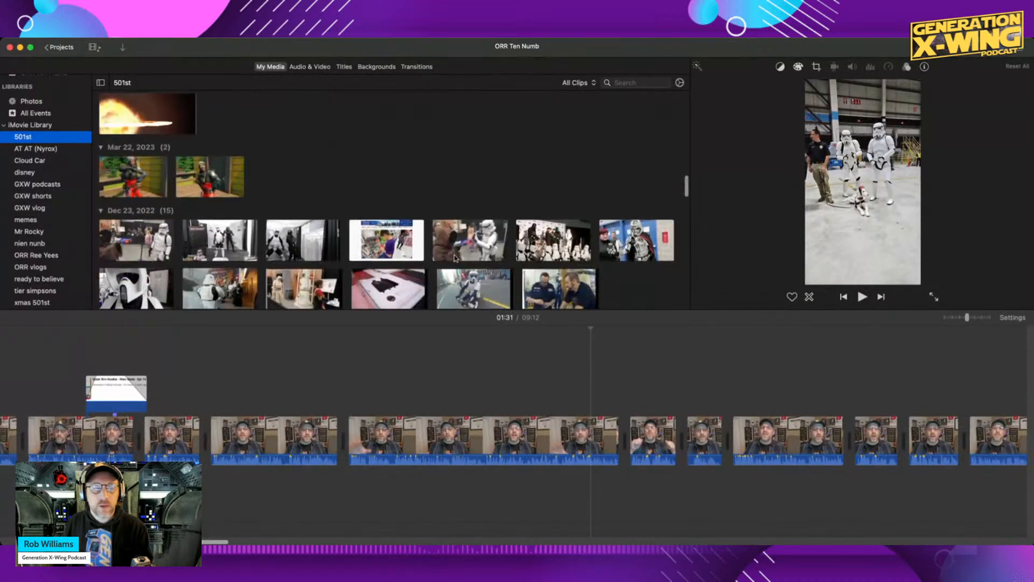
scroll(461, 255, "up", 10)
left_click(518, 233)
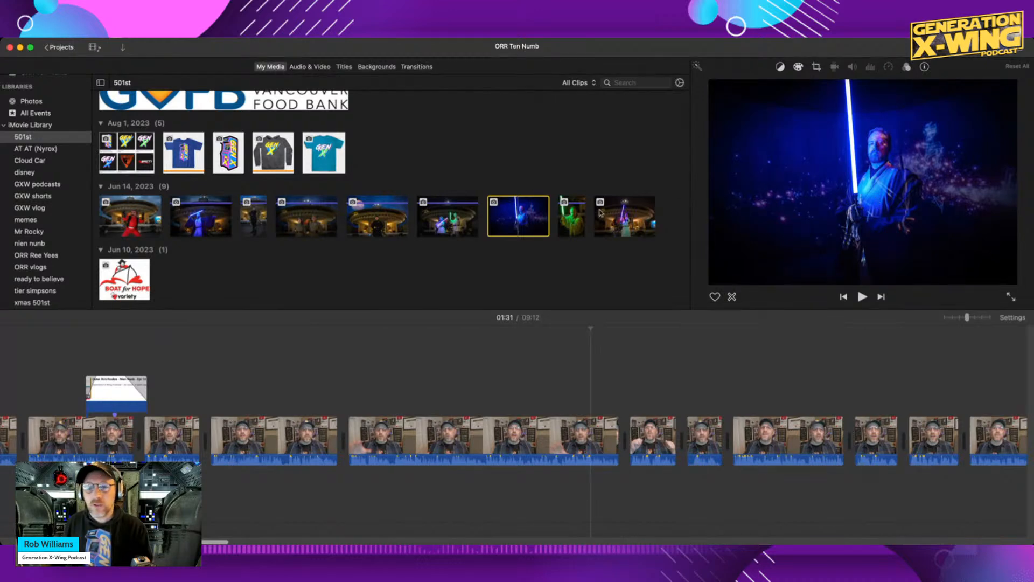
left_click(621, 220)
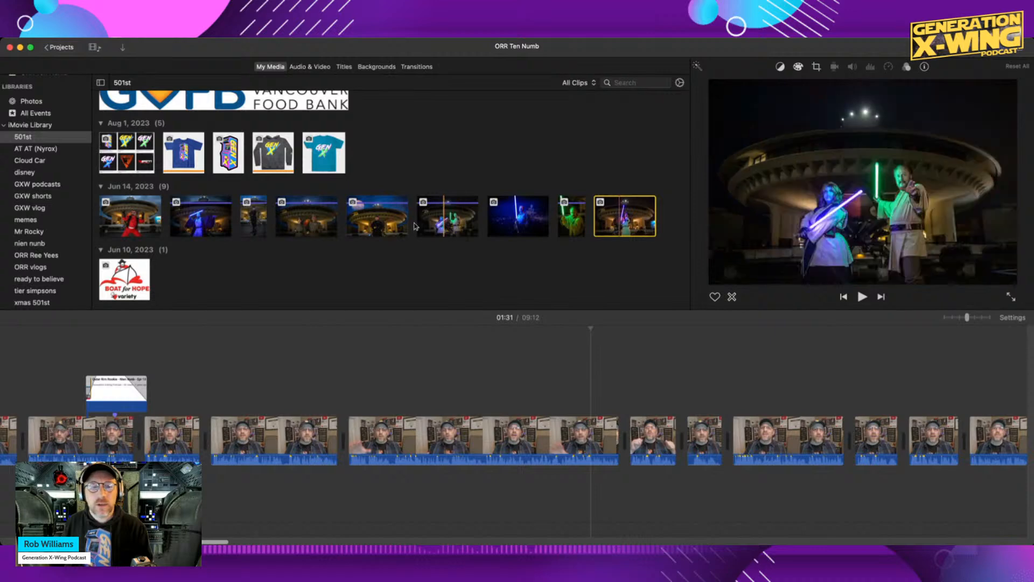
Scroll through the rest of the 501st event's clips.
scroll(431, 238, "down", 5)
scroll(430, 238, "down", 8)
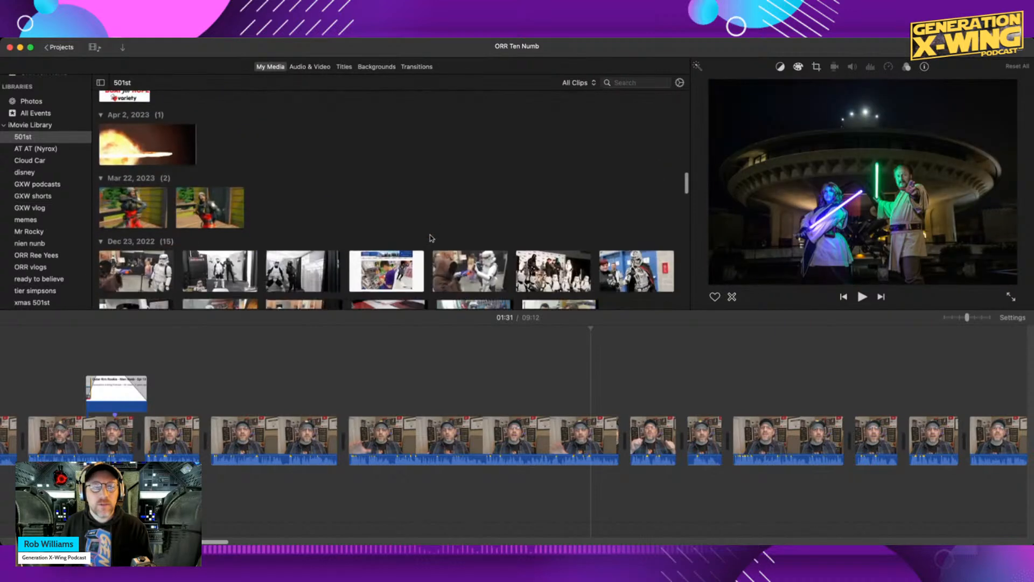
scroll(454, 238, "down", 6)
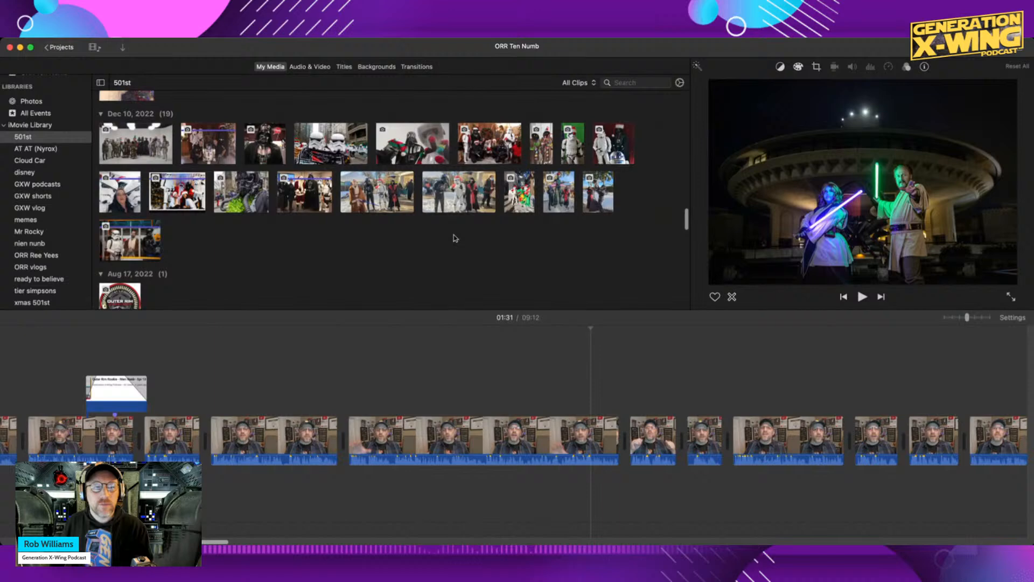
scroll(454, 237, "down", 1)
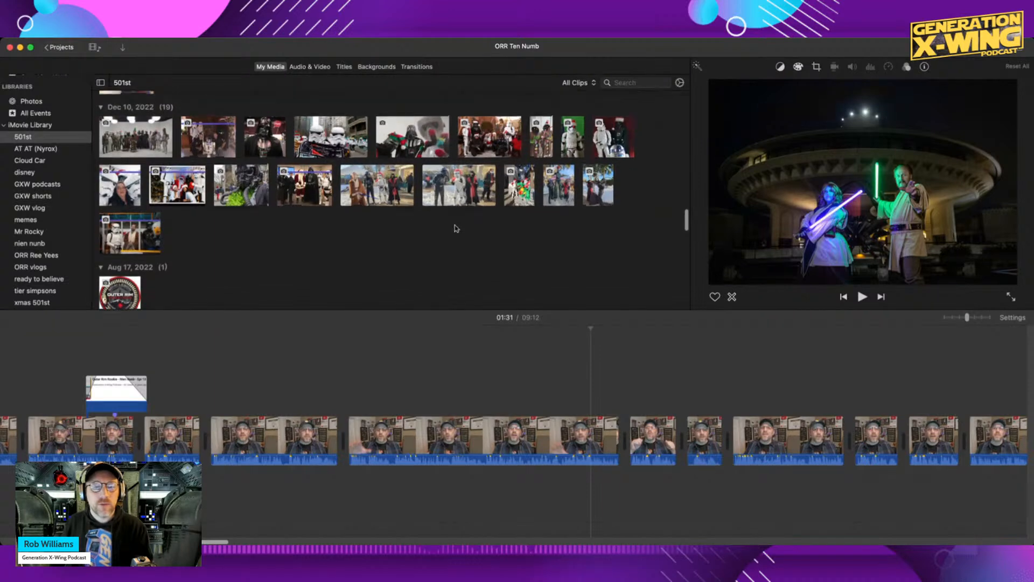
scroll(454, 229, "down", 4)
scroll(451, 223, "up", 5)
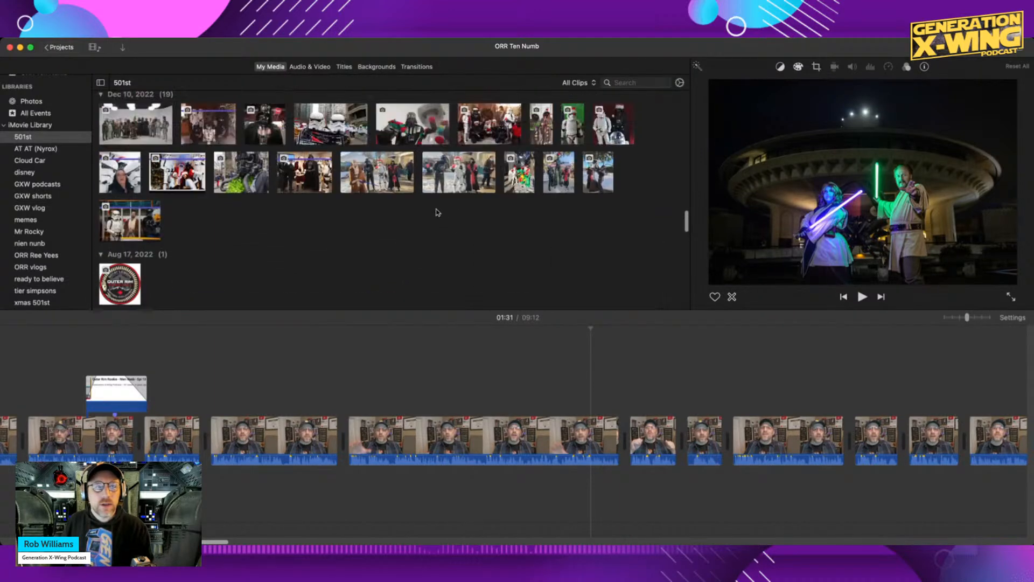
scroll(436, 212, "up", 10)
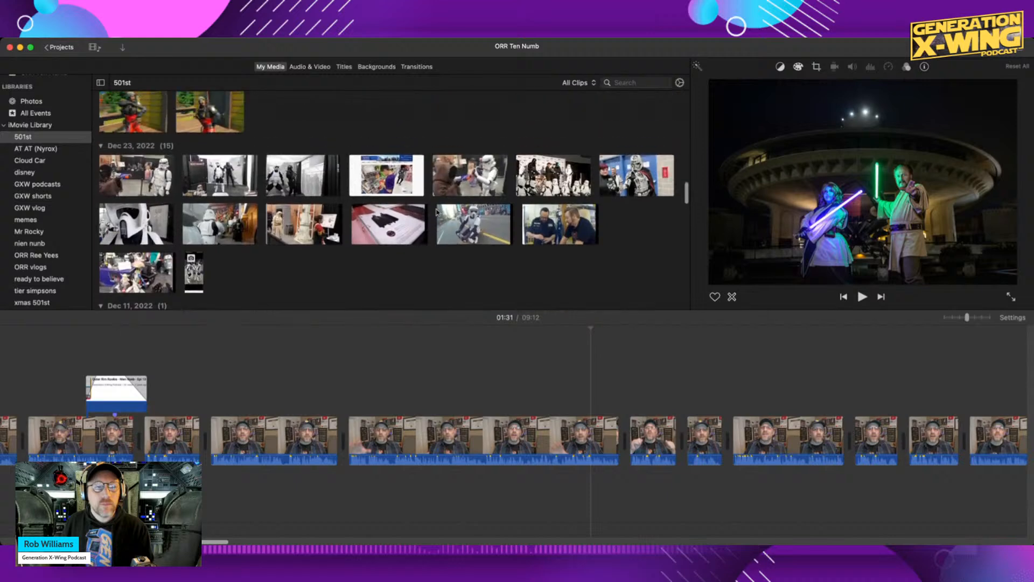
scroll(438, 212, "up", 10)
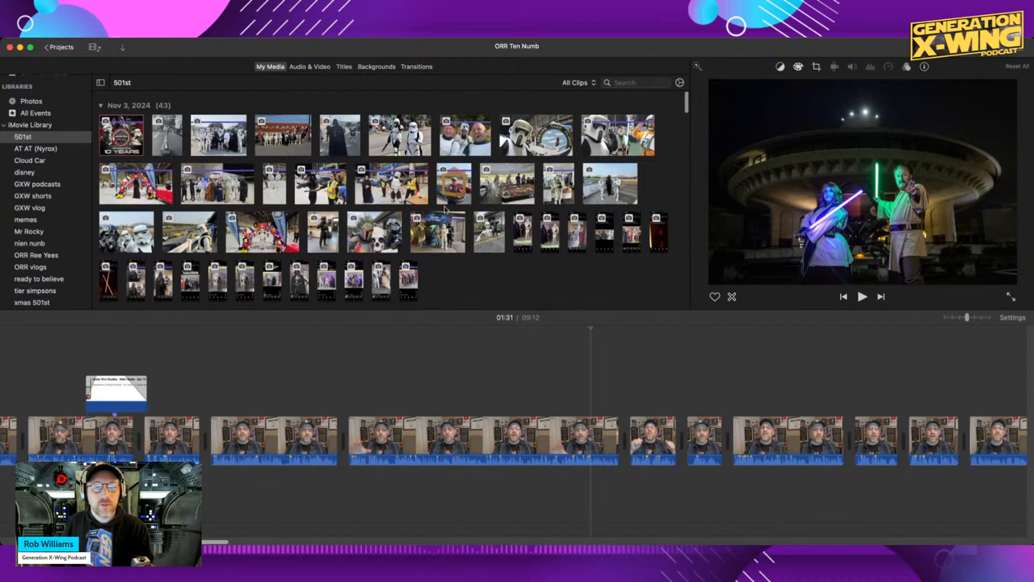
scroll(445, 209, "down", 5)
scroll(445, 209, "down", 10)
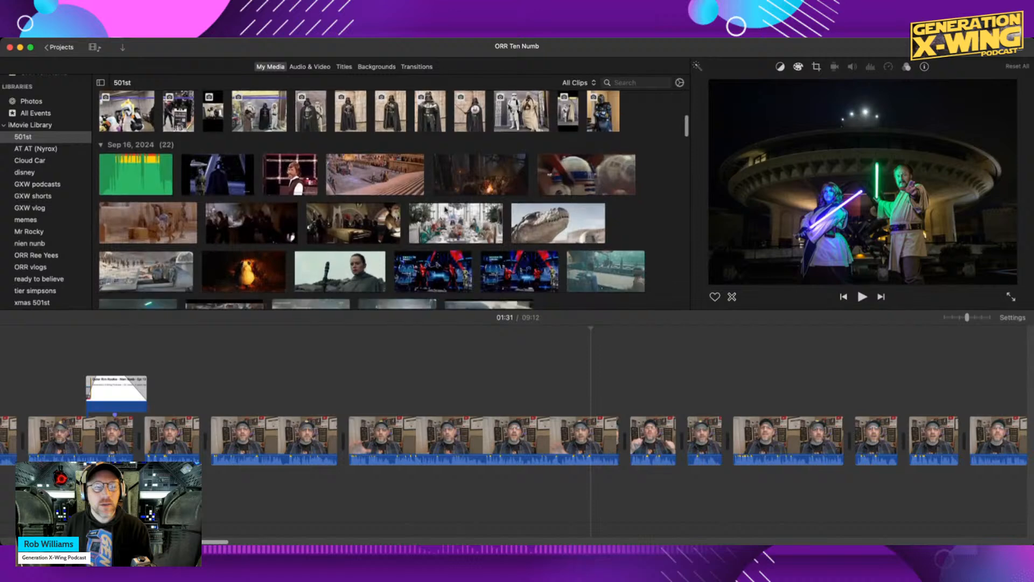
scroll(445, 209, "down", 10)
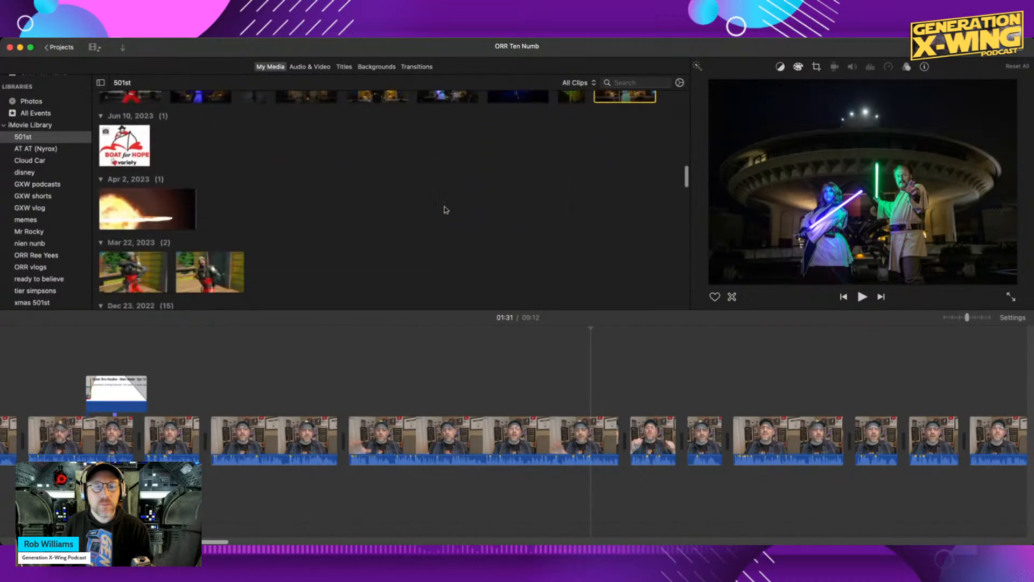
scroll(445, 209, "down", 10)
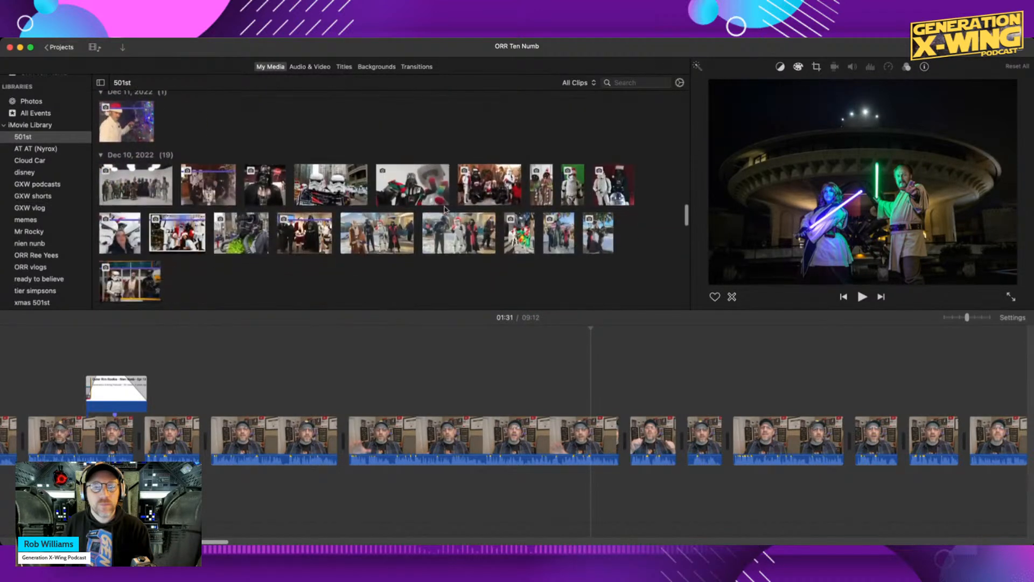
scroll(542, 232, "down", 10)
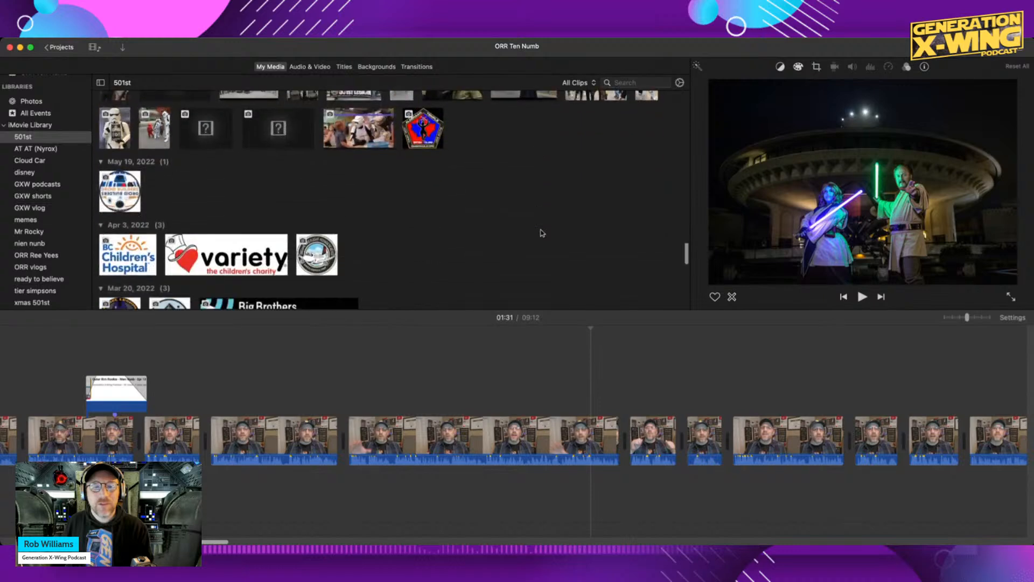
scroll(542, 232, "down", 8)
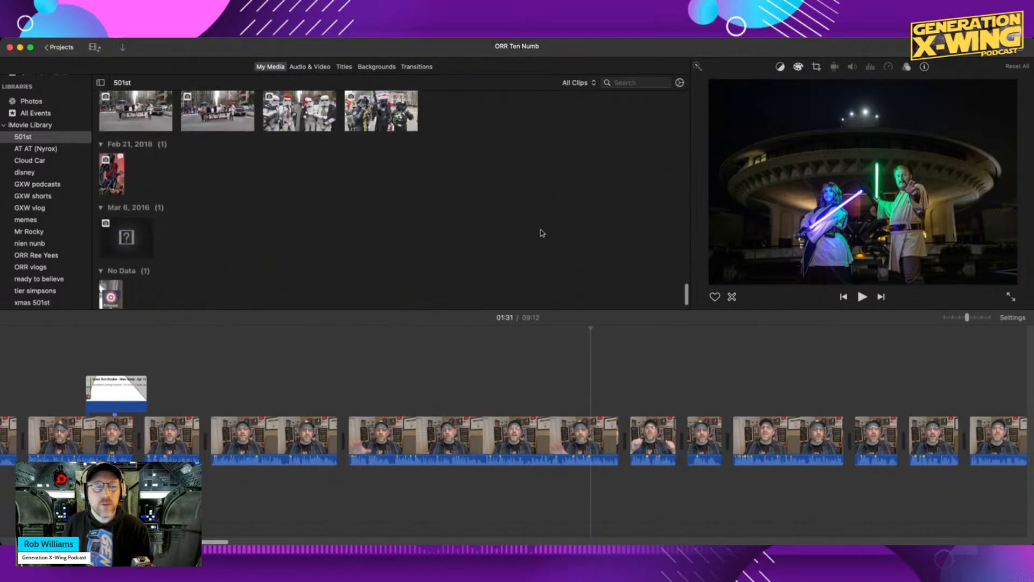
scroll(542, 233, "up", 20)
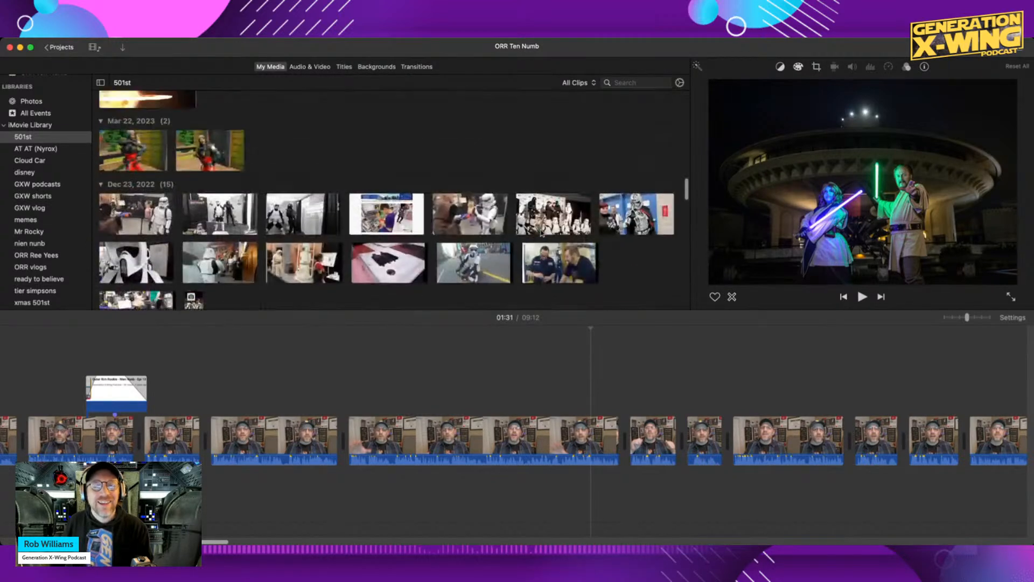
scroll(542, 232, "down", 2)
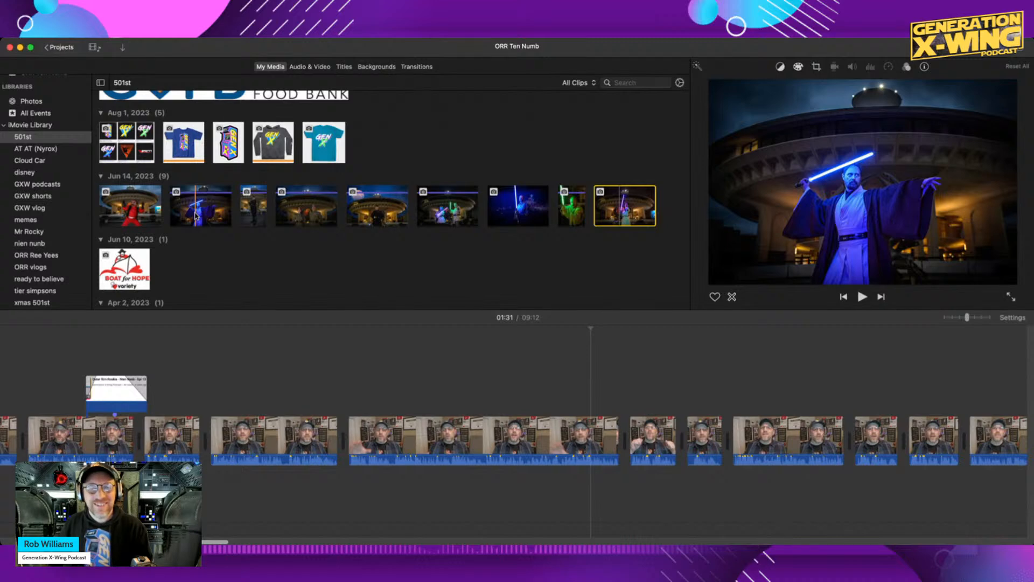
Place the Jun 14 Jedi lightsaber photo as a cutaway over the talking head near 01:26, then replay it.
left_click_drag(197, 216, 530, 389)
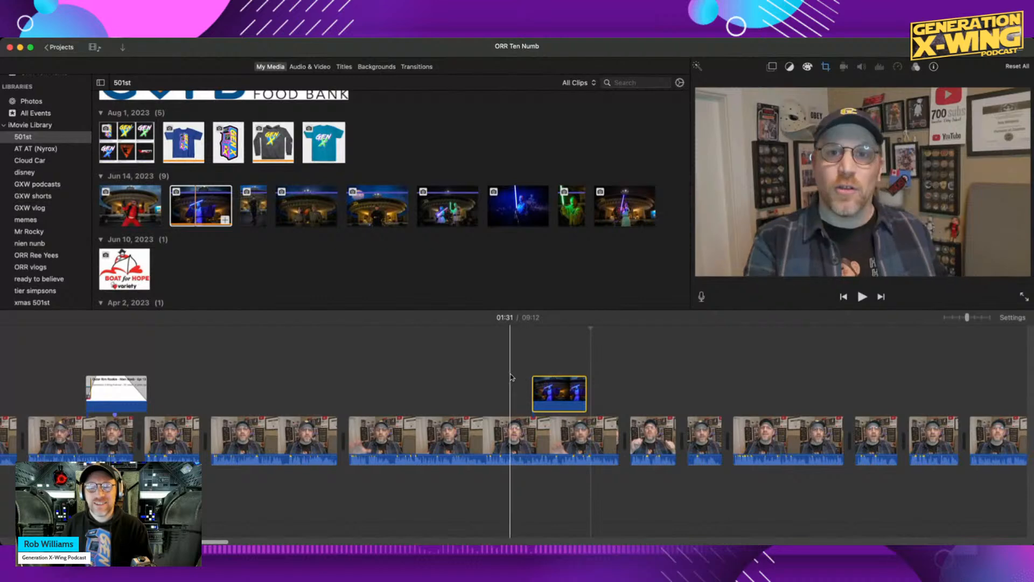
key("space")
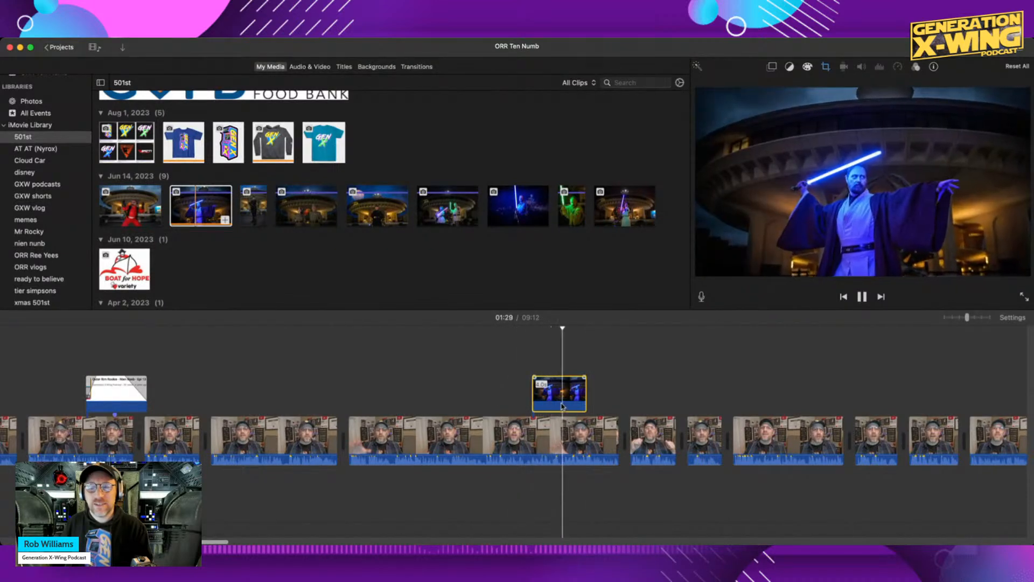
key("space")
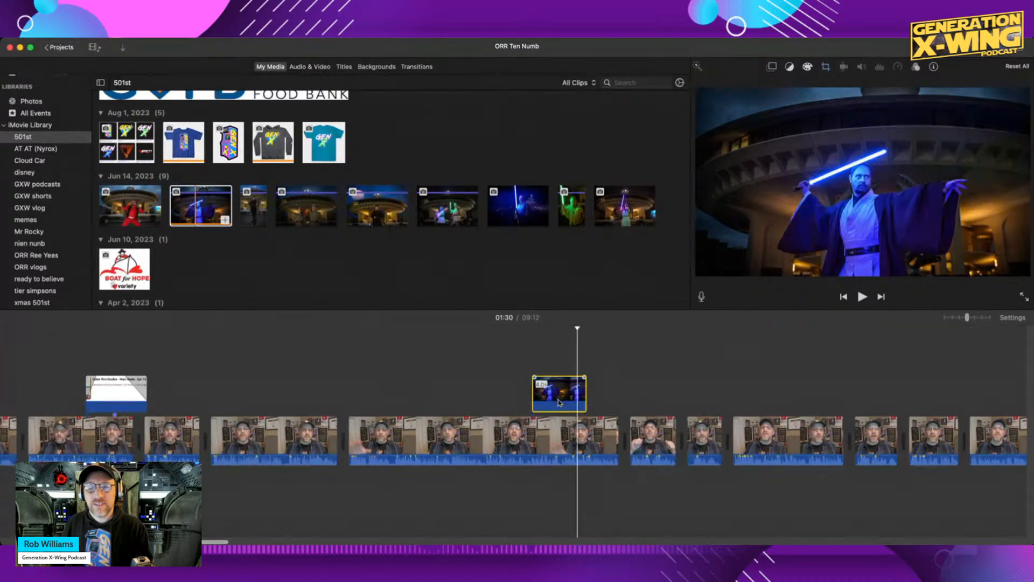
left_click(410, 372)
key("space")
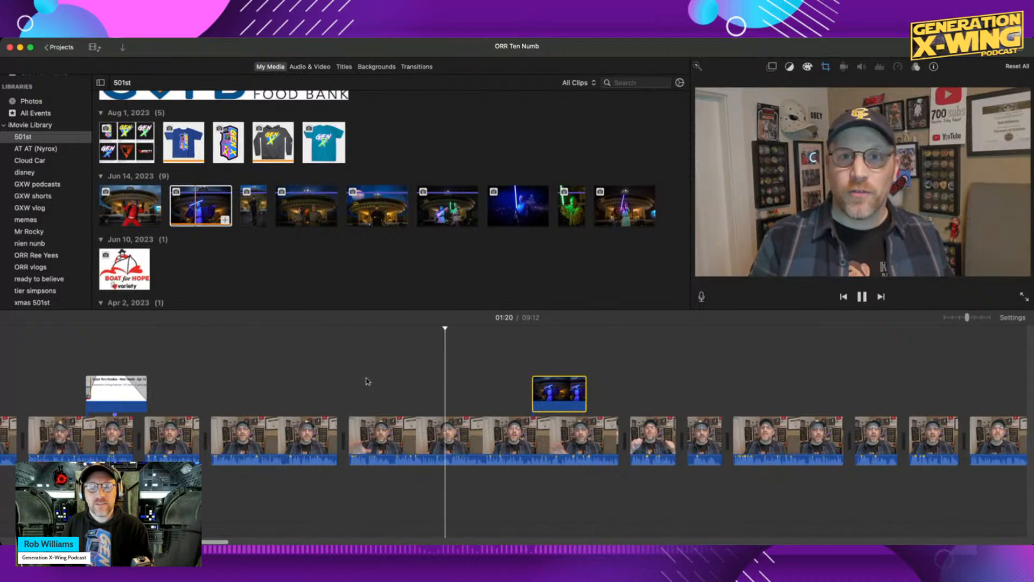
key("space")
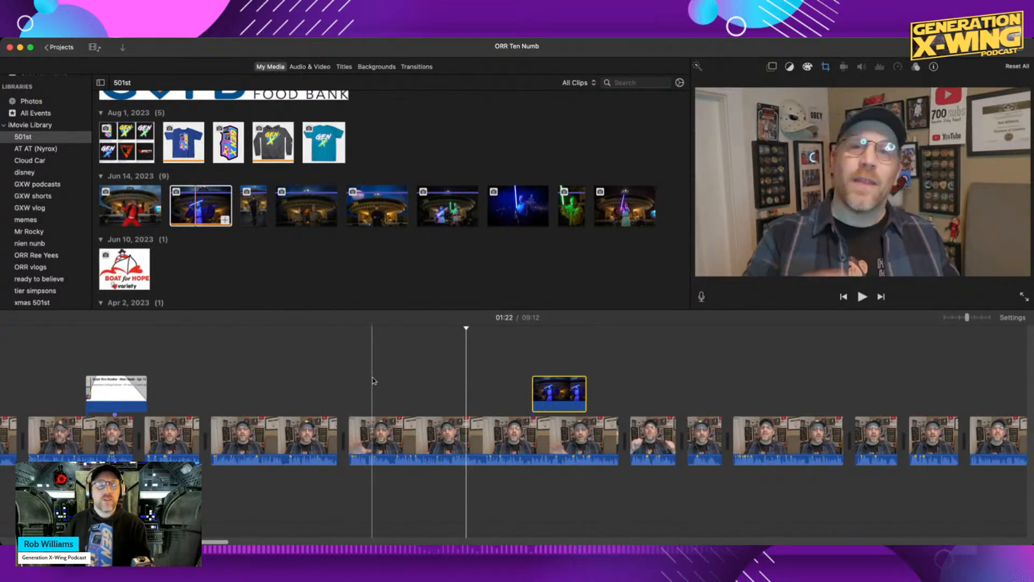
Preview the Mandalorian and skull clip while scrolling the 501st event.
scroll(258, 232, "up", 10)
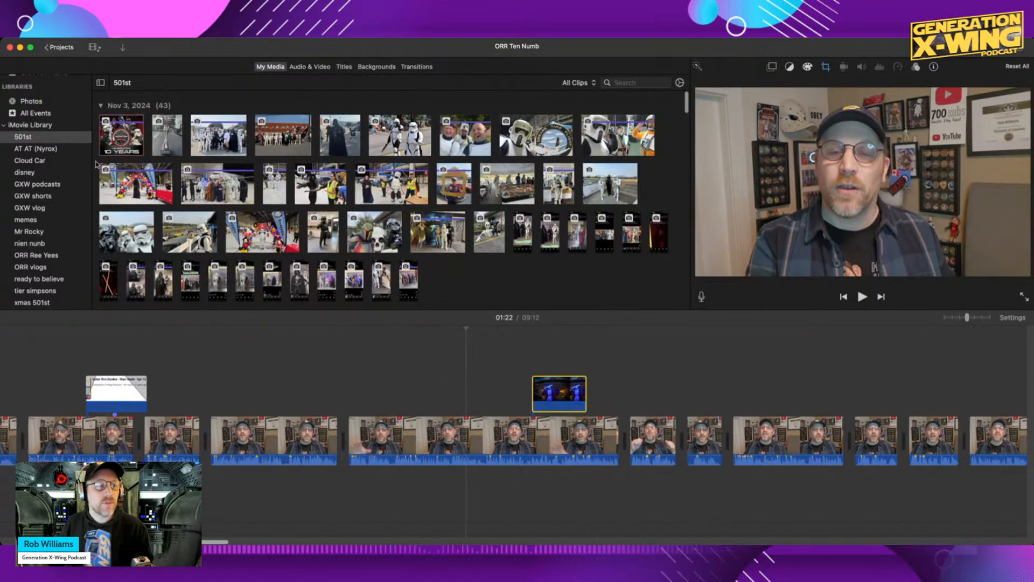
left_click(367, 221)
scroll(383, 231, "down", 10)
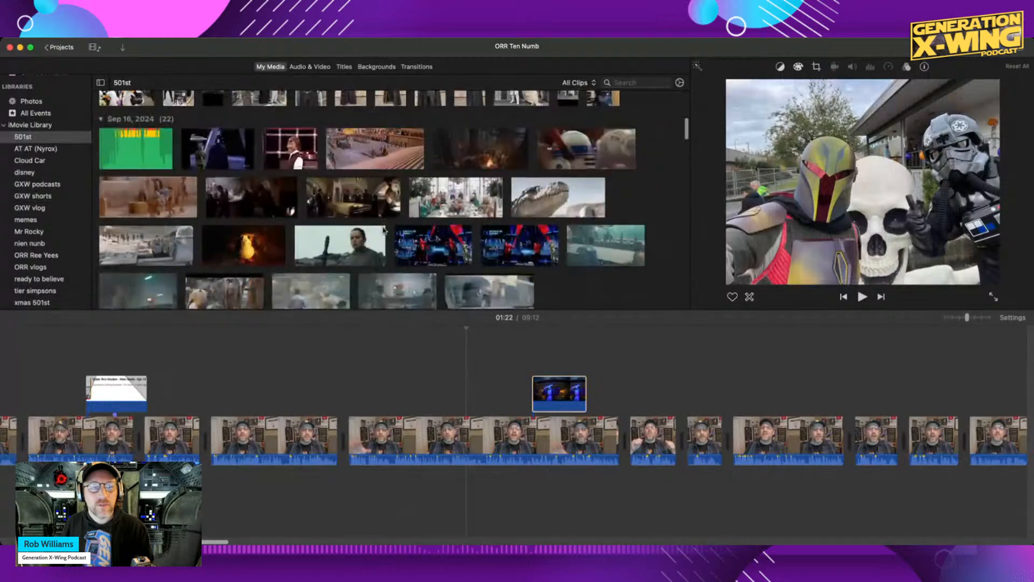
scroll(384, 230, "down", 15)
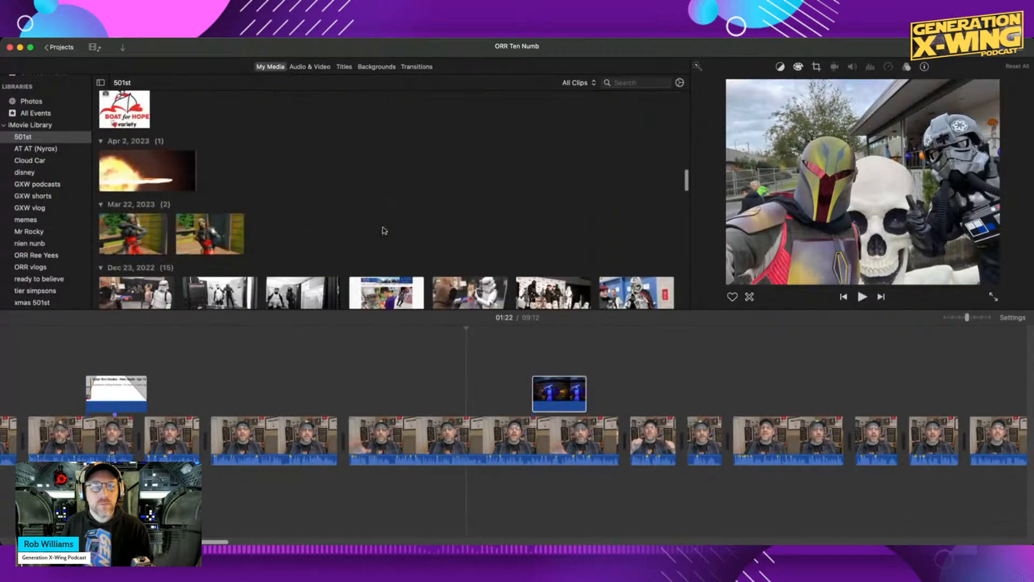
scroll(384, 230, "down", 20)
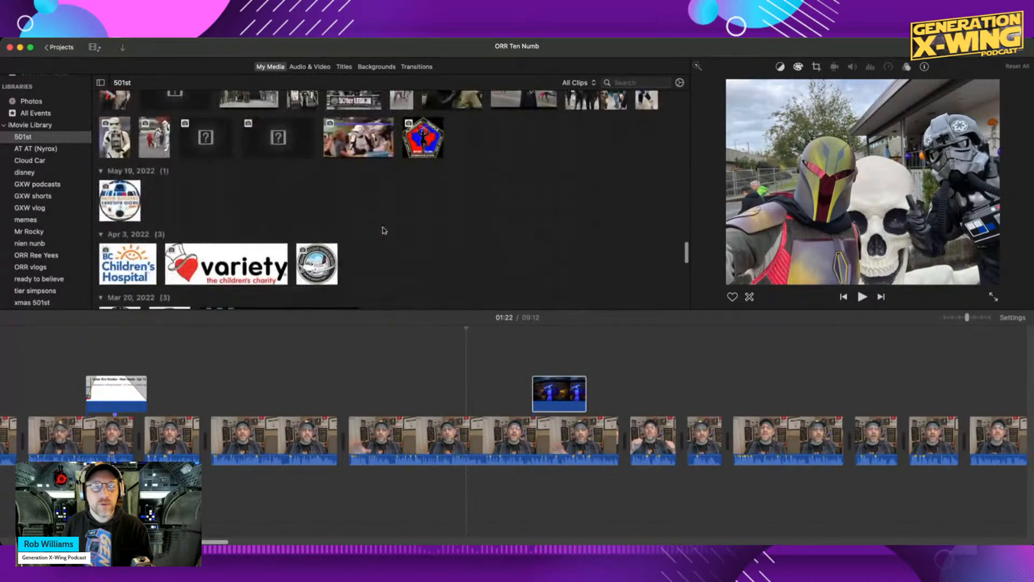
scroll(383, 229, "up", 15)
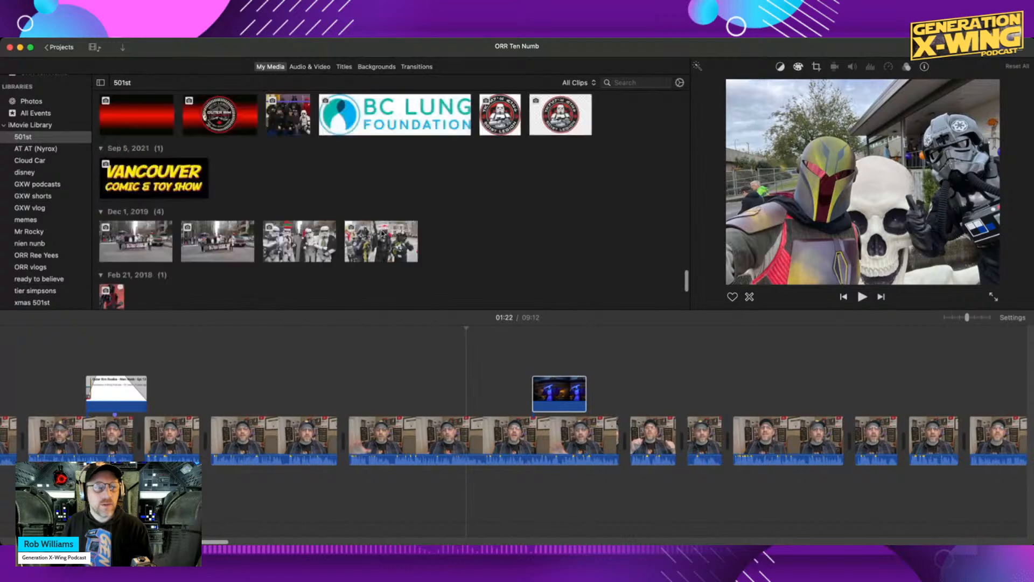
scroll(226, 178, "up", 2)
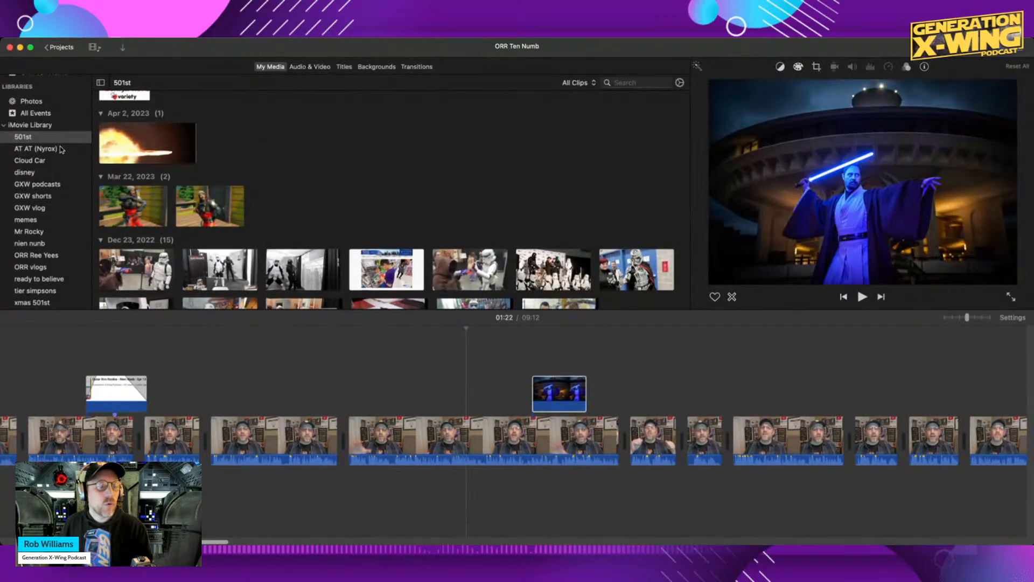
Show the GXW shorts event and preview the three Apr 25, 2024 clips.
left_click(31, 198)
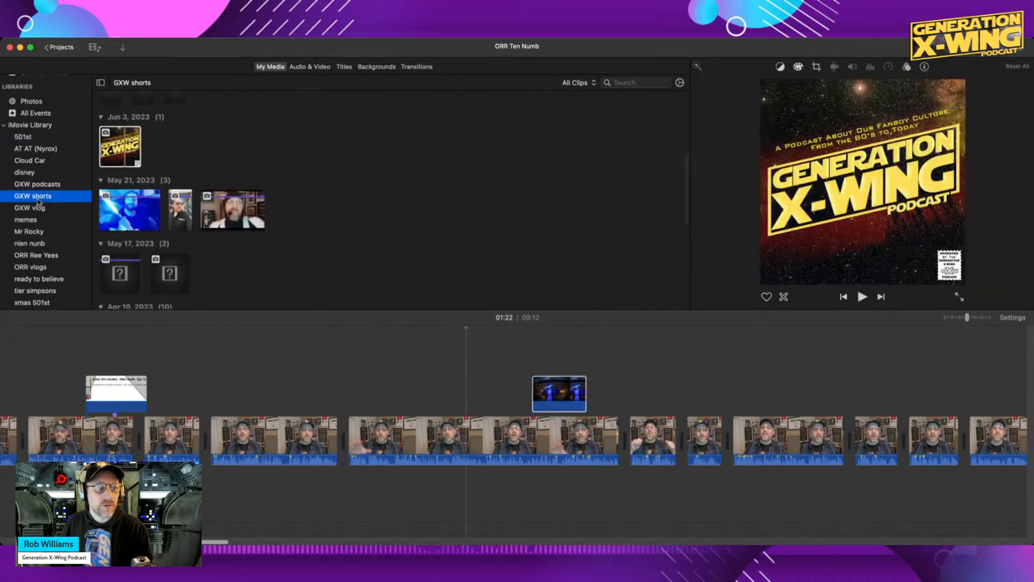
scroll(217, 206, "up", 5)
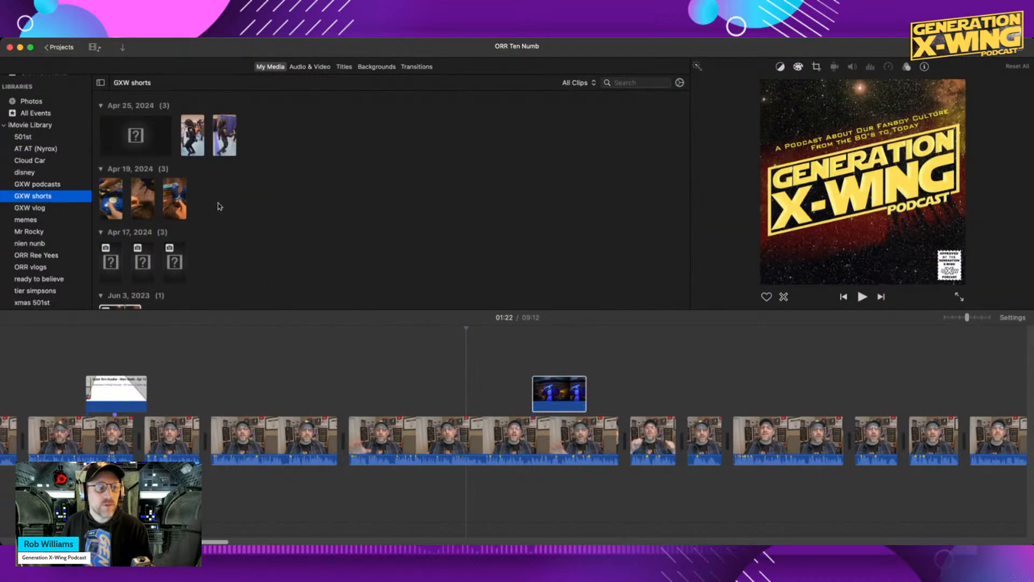
left_click(190, 144)
key("space")
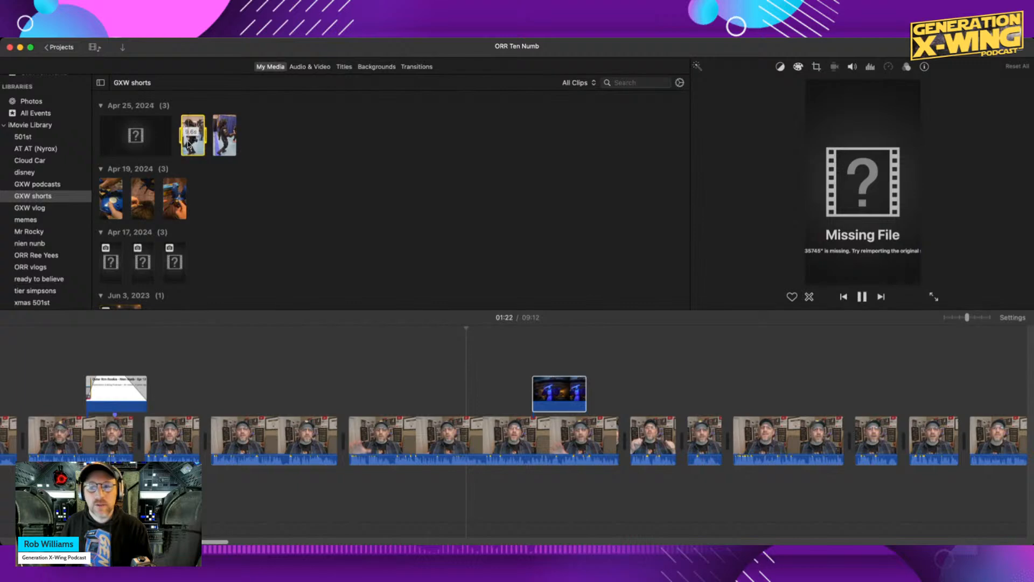
left_click(130, 137)
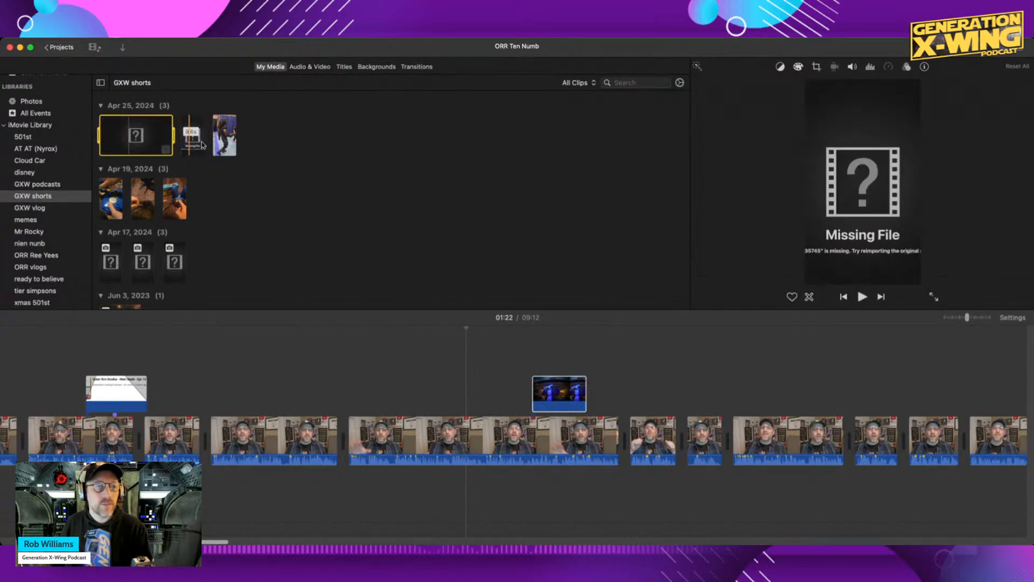
left_click(226, 149)
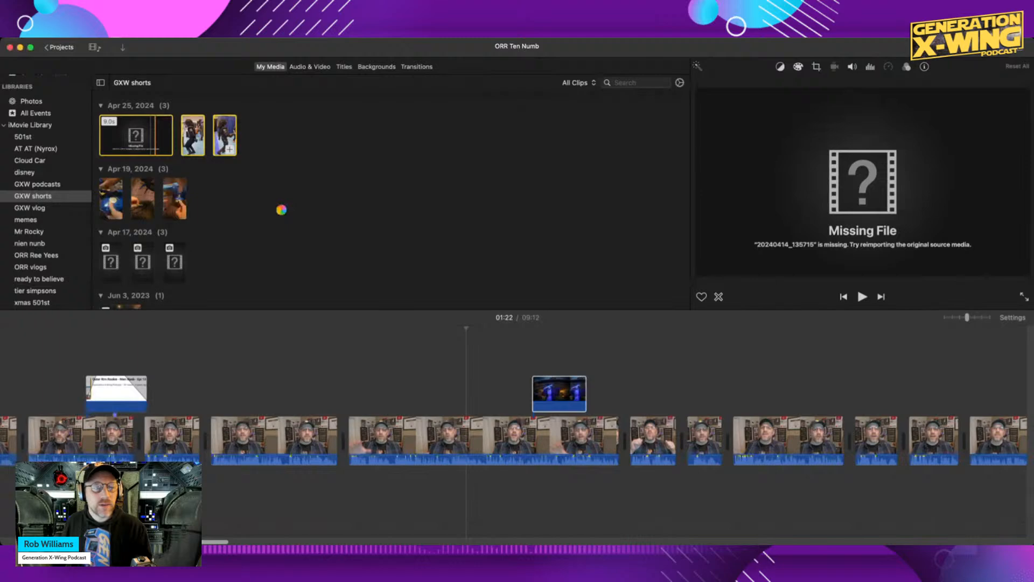
Scroll through the GXW shorts clips back to Aug 17, 2022.
scroll(276, 212, "down", 5)
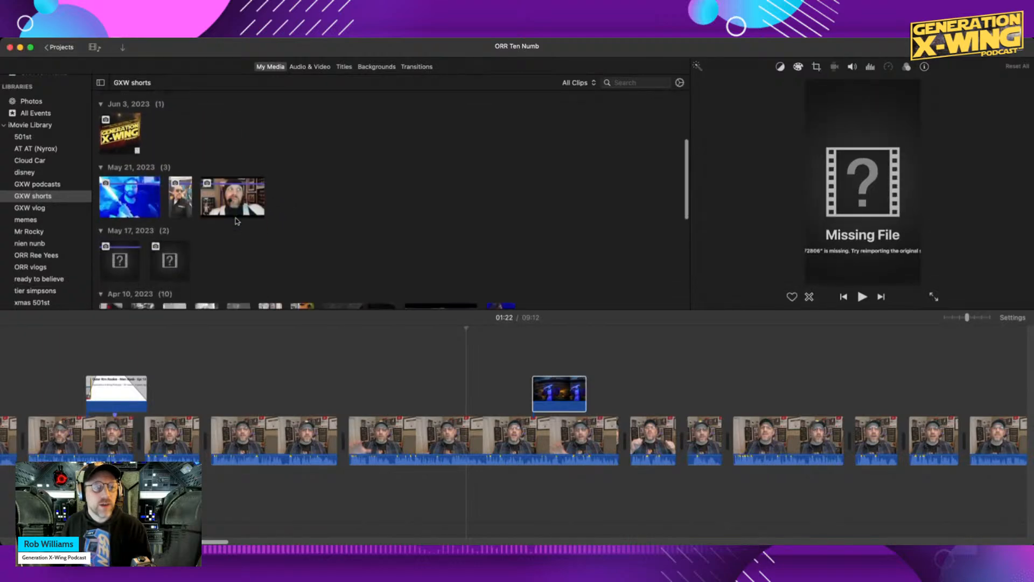
scroll(235, 221, "down", 10)
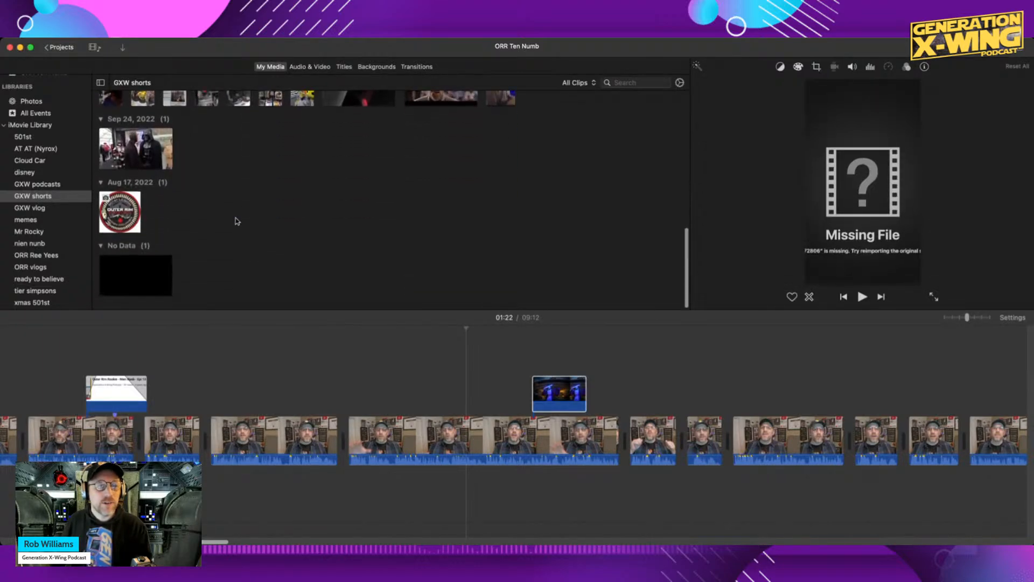
scroll(236, 221, "up", 3)
scroll(236, 221, "down", 2)
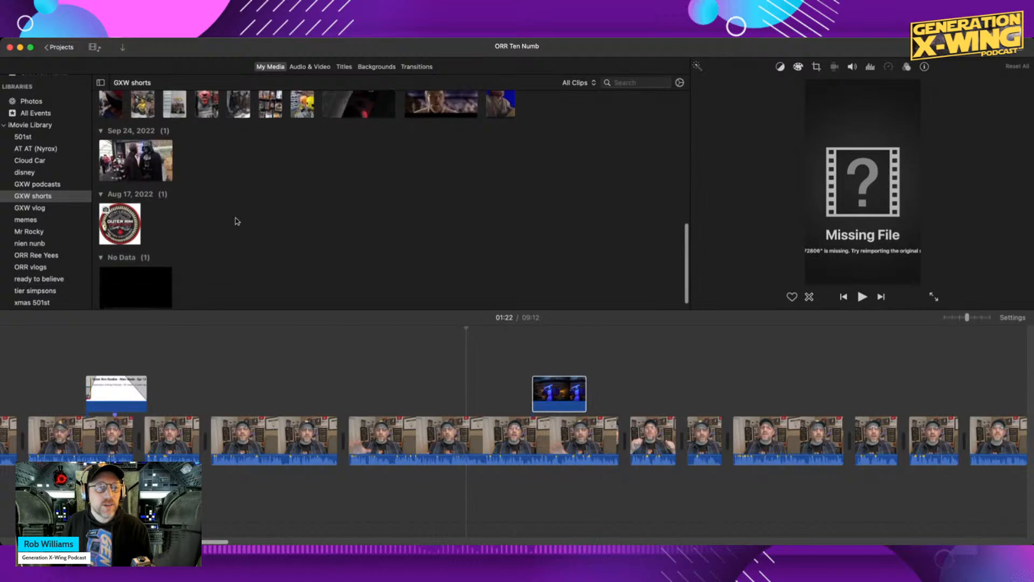
scroll(247, 224, "down", 2)
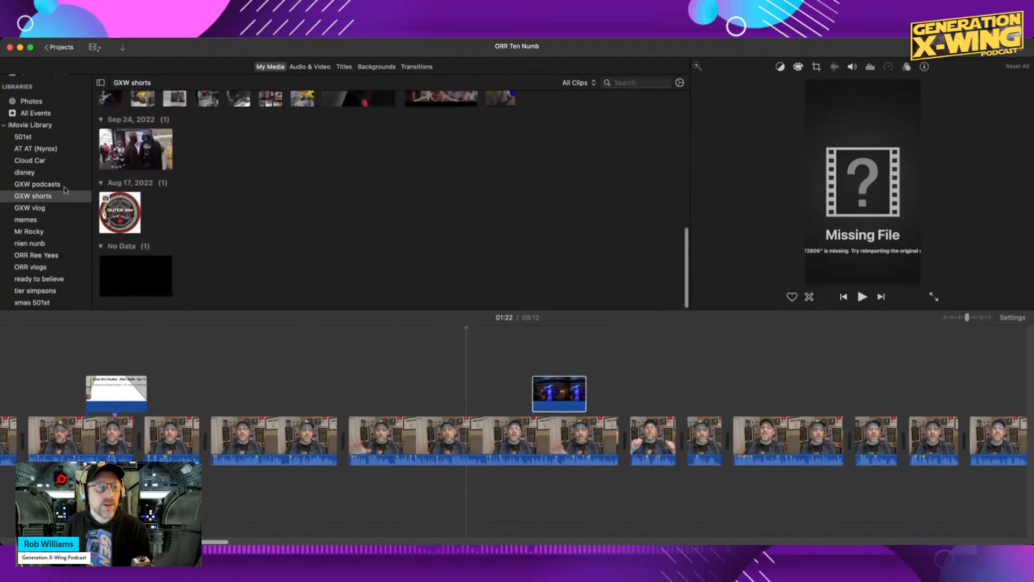
Show the ORR vlogs event and scroll down to the orange-suited X-wing pilot convention photos.
left_click(30, 267)
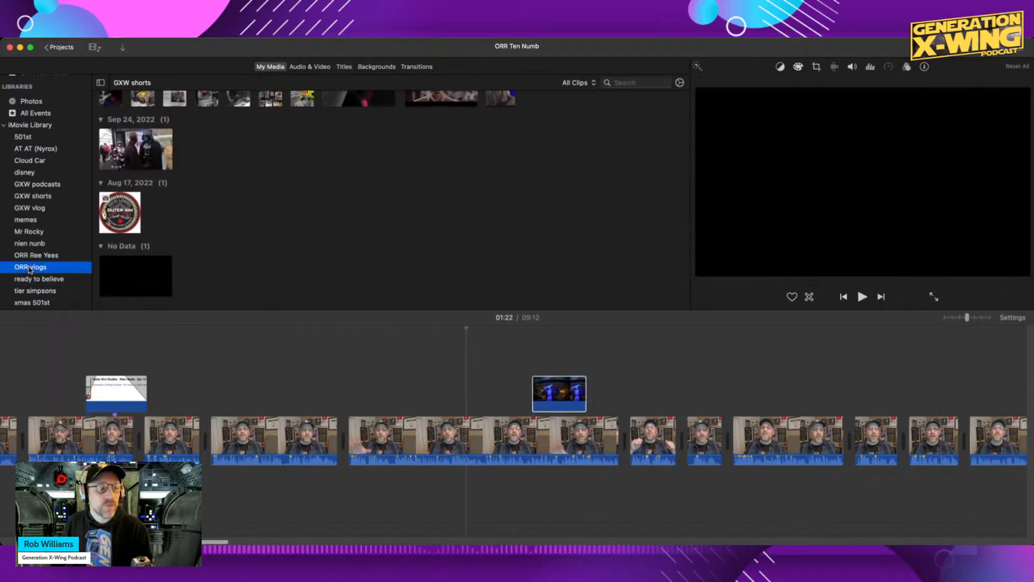
scroll(218, 253, "down", 5)
scroll(218, 254, "up", 15)
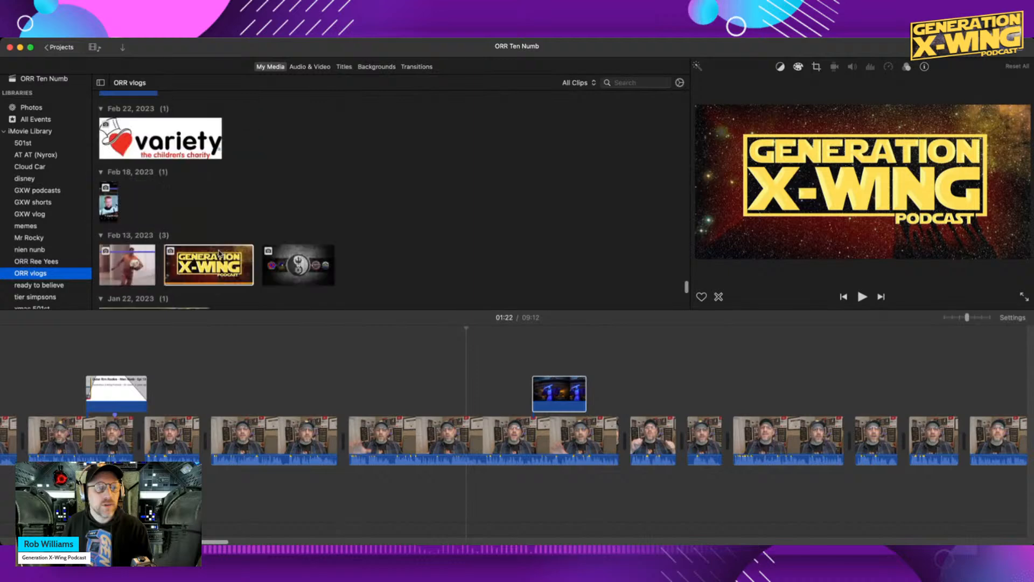
scroll(220, 254, "up", 3)
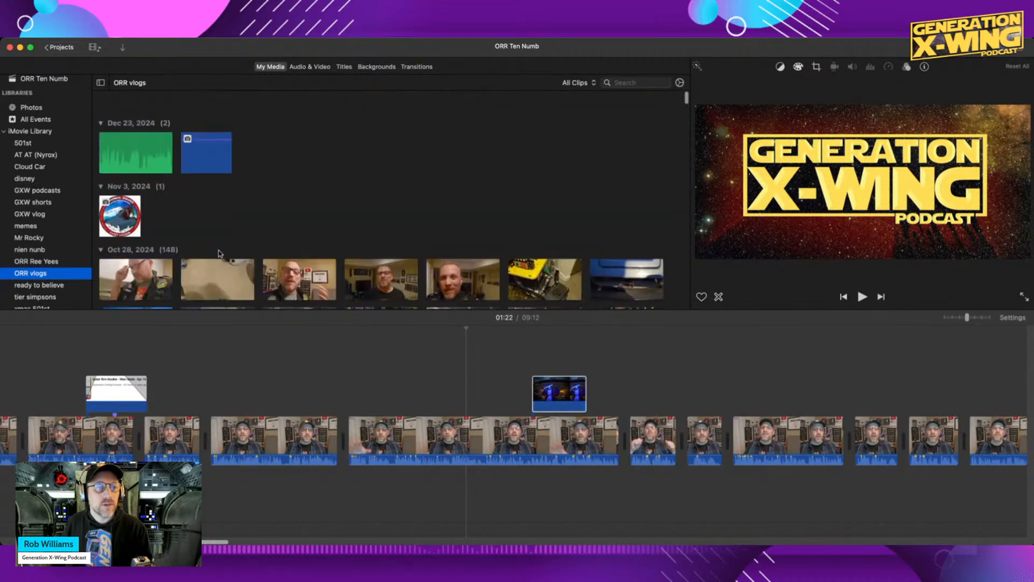
scroll(220, 254, "down", 5)
scroll(219, 253, "down", 2)
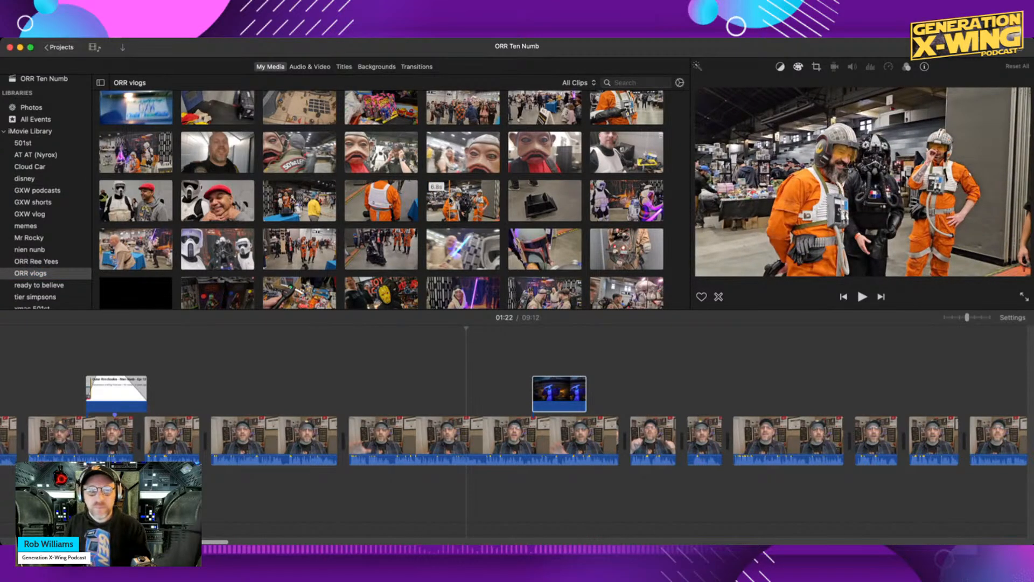
scroll(453, 197, "down", 2)
scroll(455, 191, "down", 1)
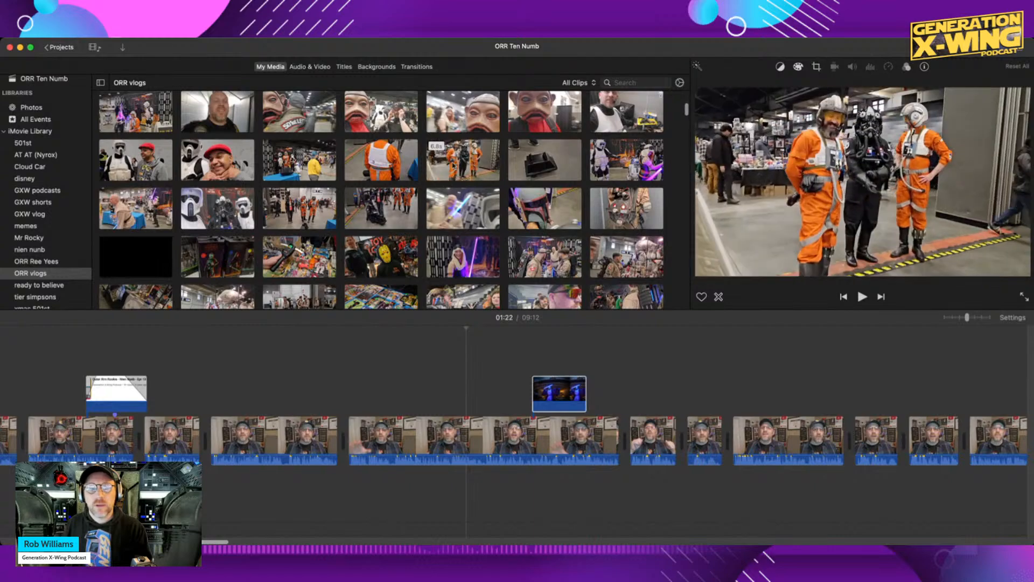
scroll(464, 199, "down", 5)
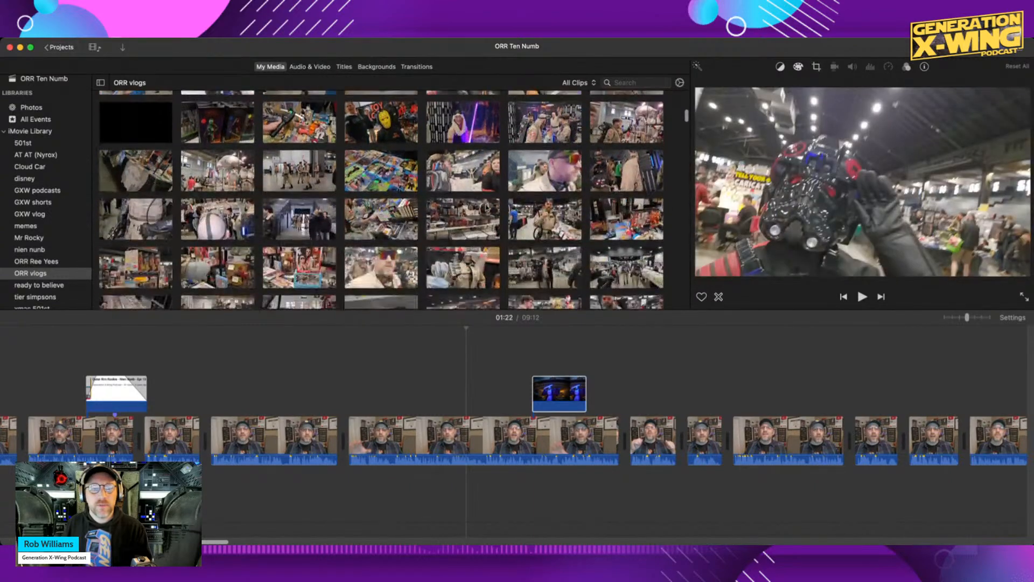
scroll(487, 207, "down", 10)
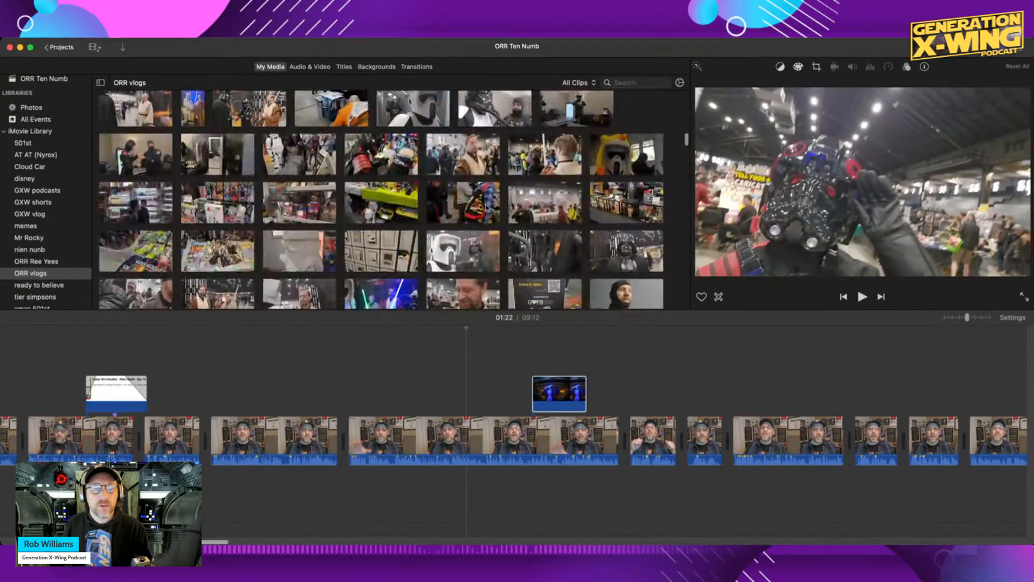
scroll(487, 207, "down", 10)
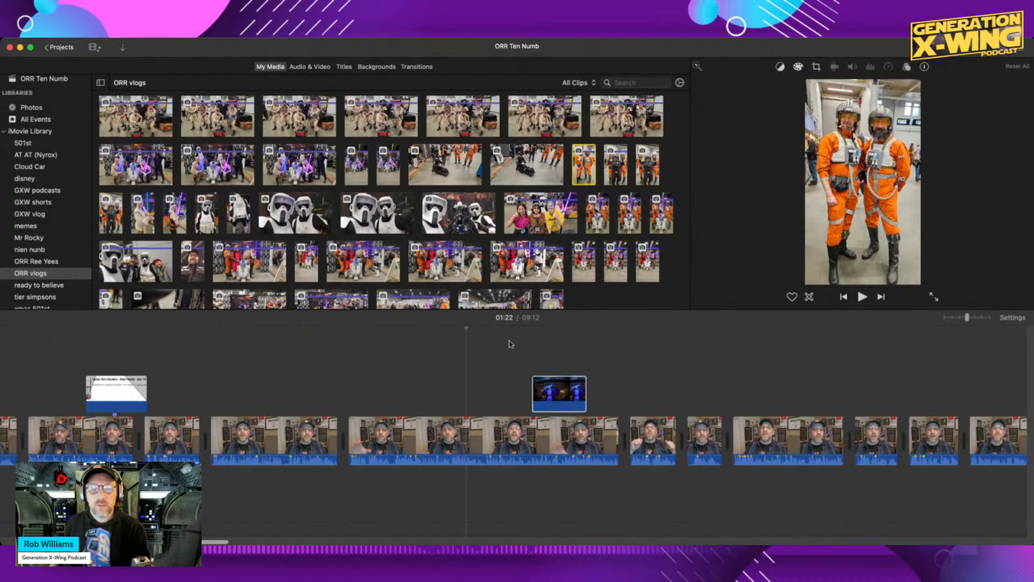
Add the X-wing pilots photo as an enlarged Picture in Picture inset on the right.
left_click_drag(511, 344, 447, 396)
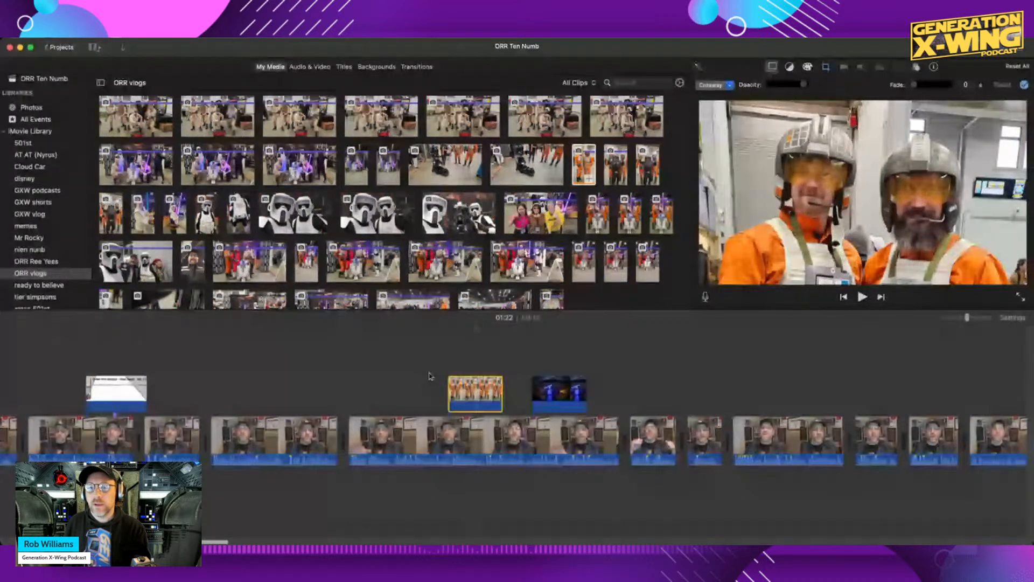
left_click(826, 67)
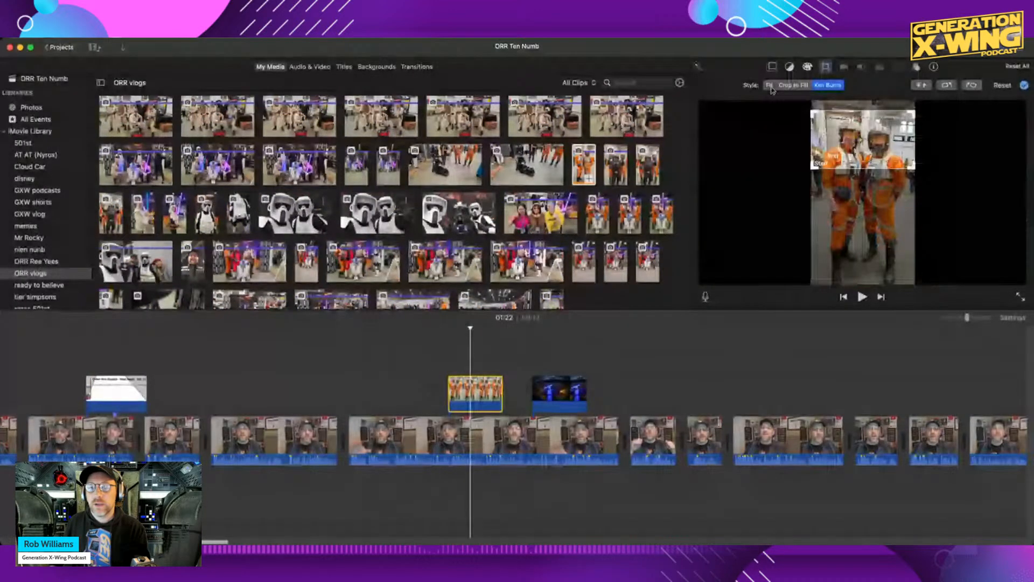
left_click(770, 86)
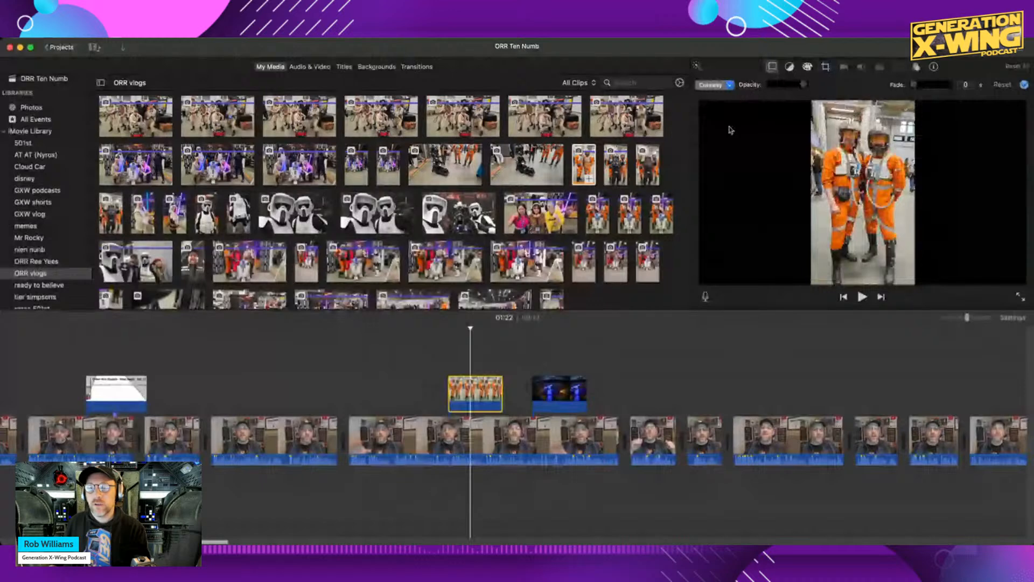
left_click(731, 129)
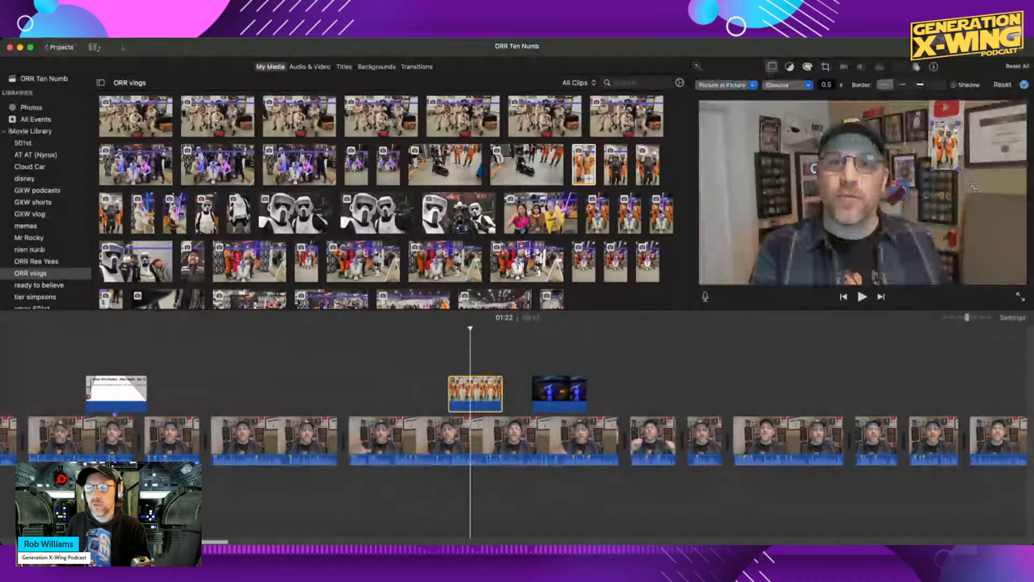
left_click_drag(958, 169, 1012, 255)
left_click_drag(977, 233, 975, 231)
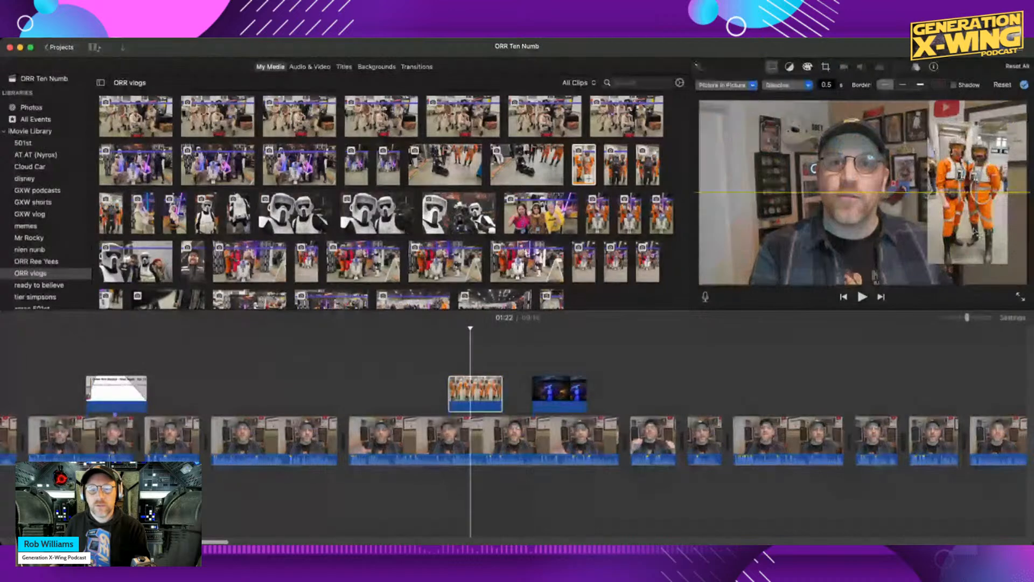
Slide the pilots photo clip to start at the playhead around 01:22 and preview it.
left_click(432, 372)
key("space")
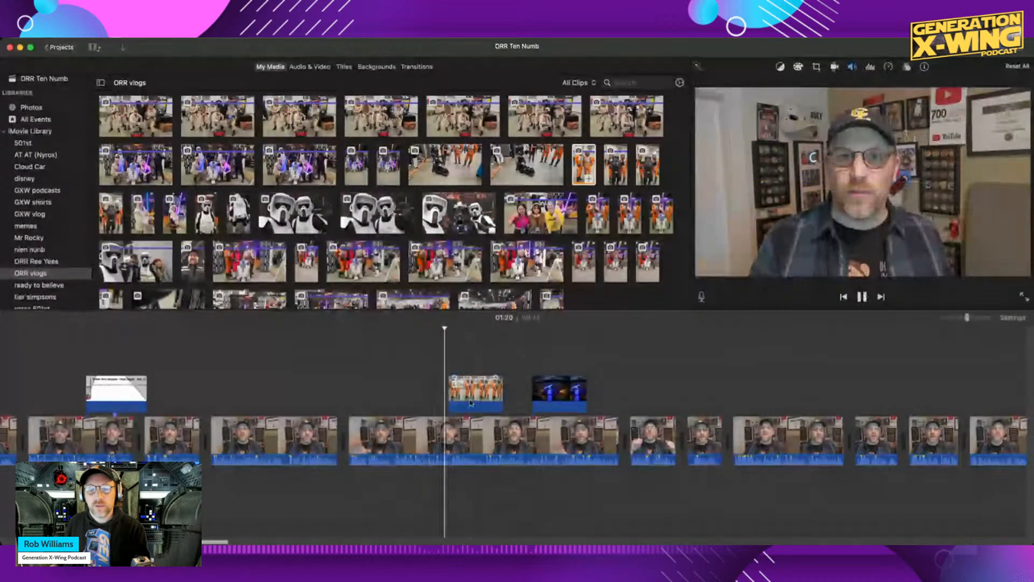
left_click_drag(463, 400, 473, 399)
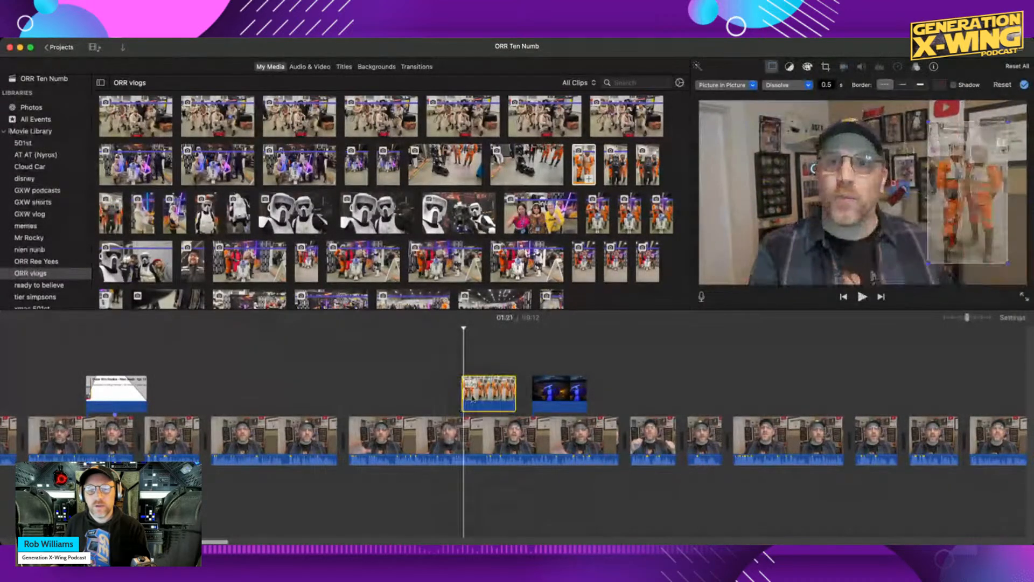
key("space")
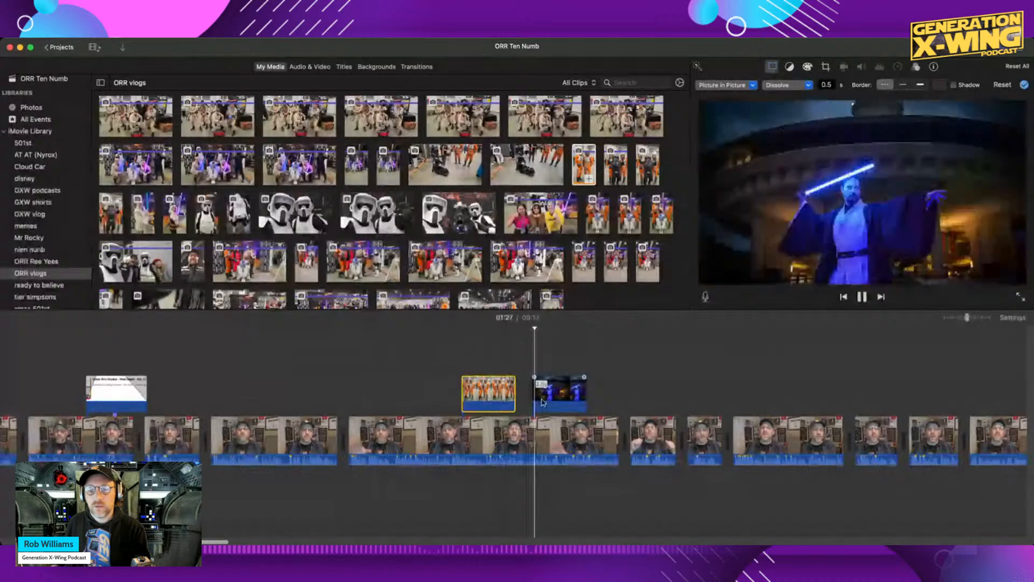
Select the lightsaber cutaway and preview a Jedi clip from the media browser.
key("space")
left_click(560, 397)
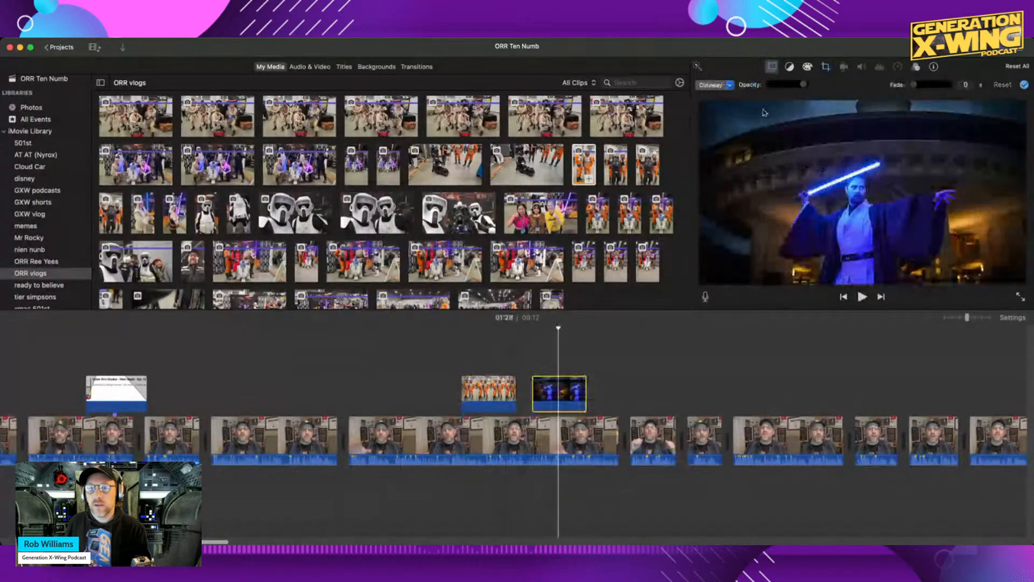
scroll(511, 172, "up", 5)
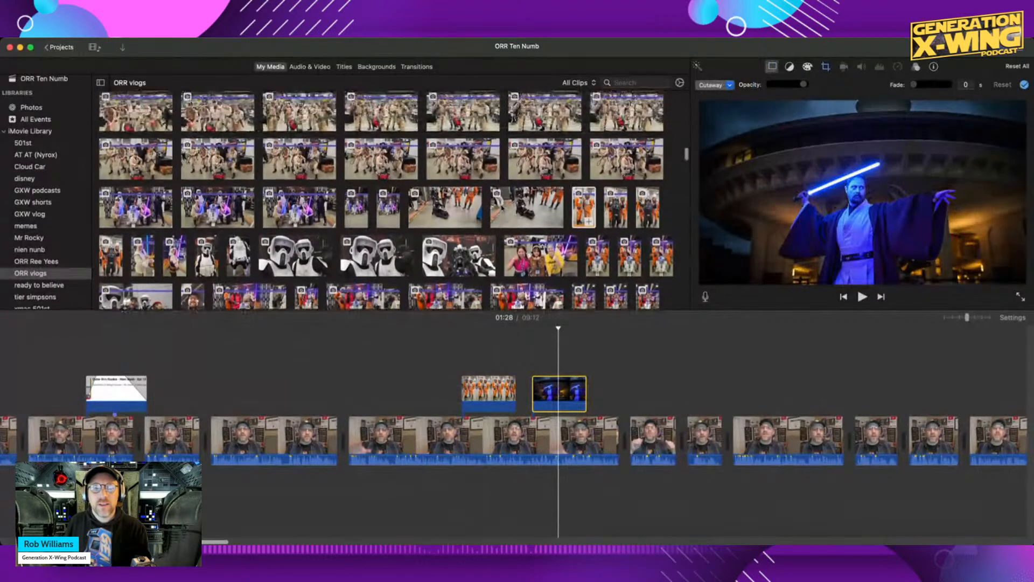
scroll(502, 208, "down", 8)
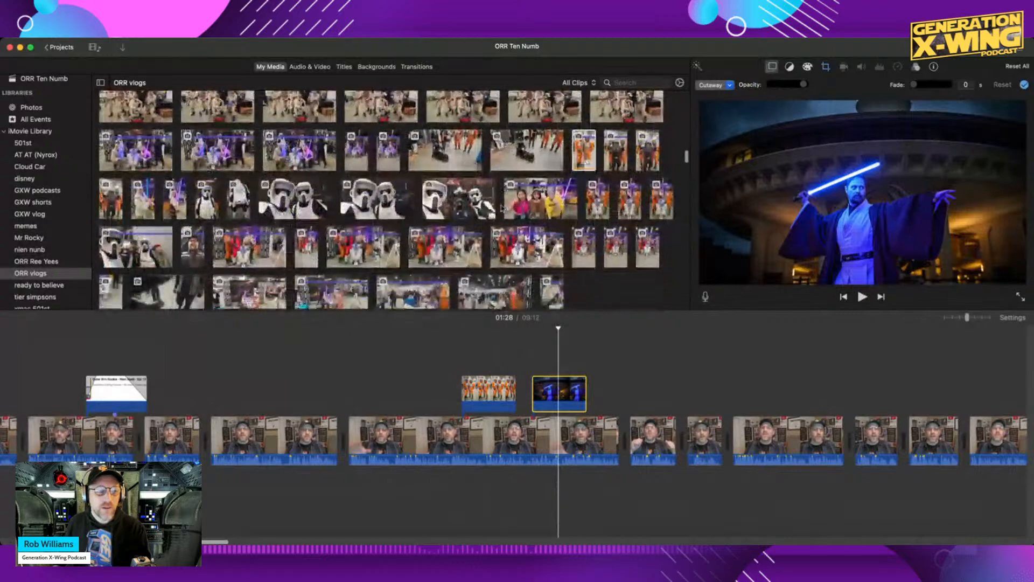
scroll(502, 209, "down", 5)
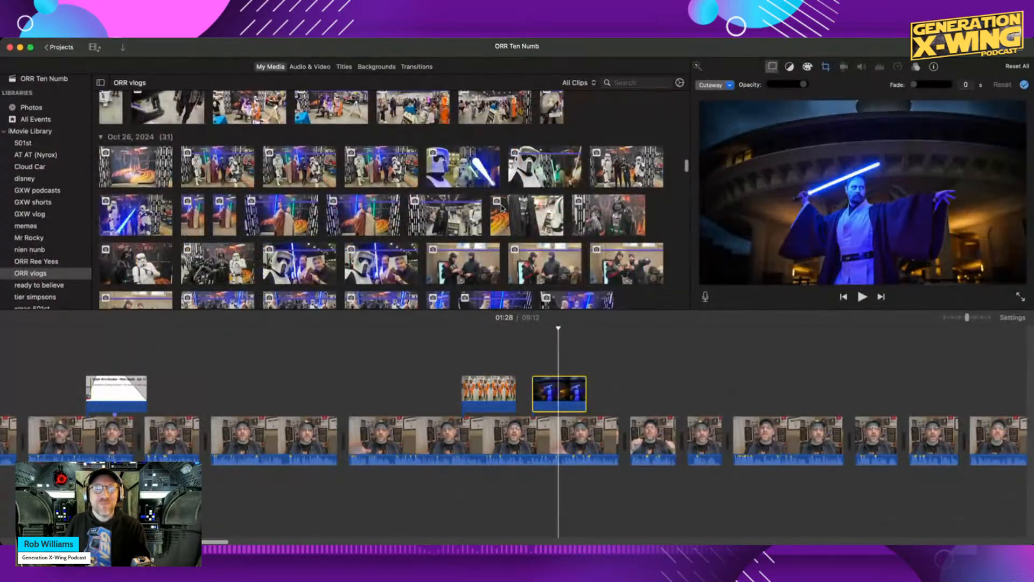
left_click(348, 162)
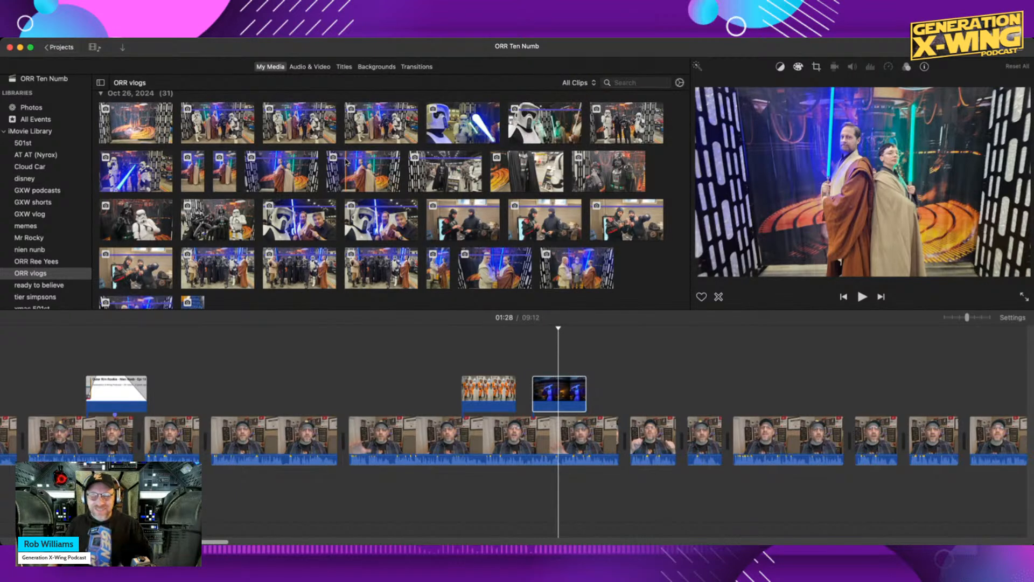
Play from 01:25 to the lightsaber cutaway and delete that clip.
left_click(518, 351)
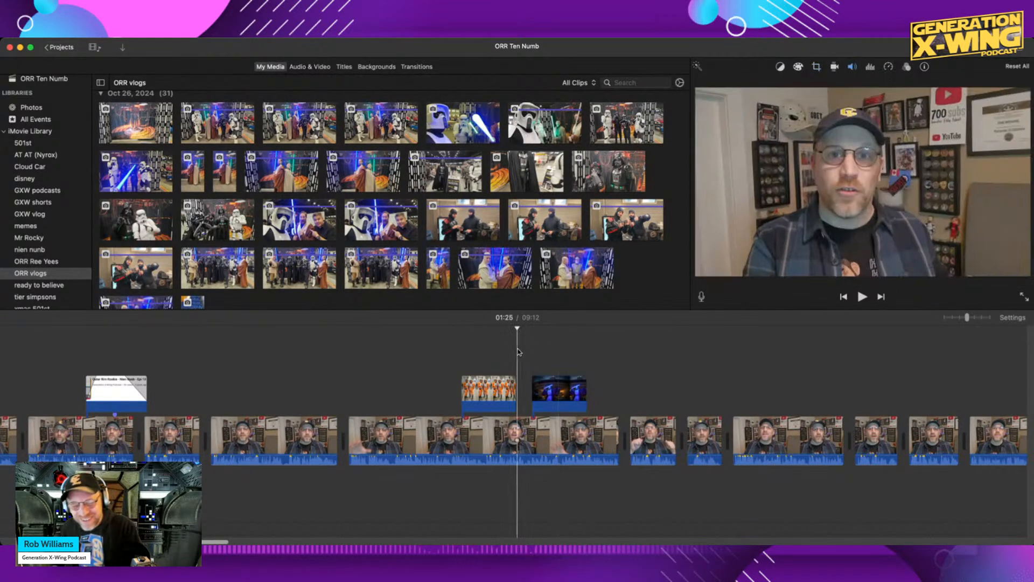
key("space")
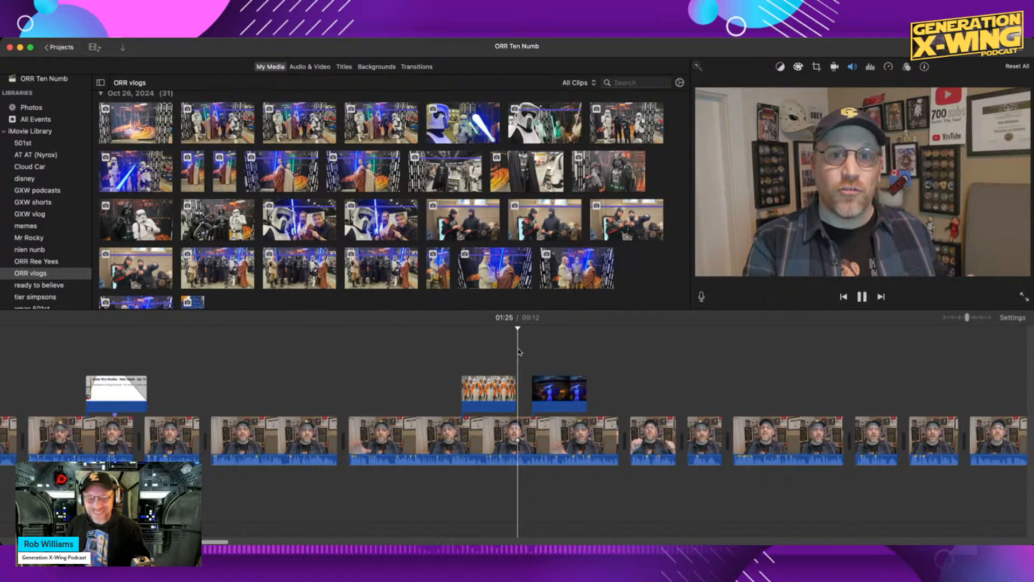
key("space")
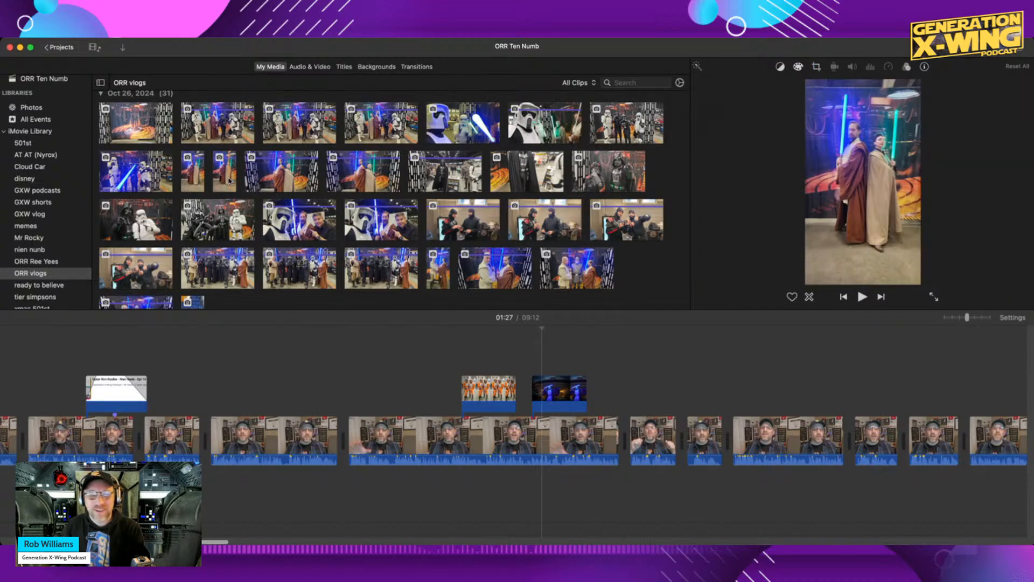
left_click(559, 392)
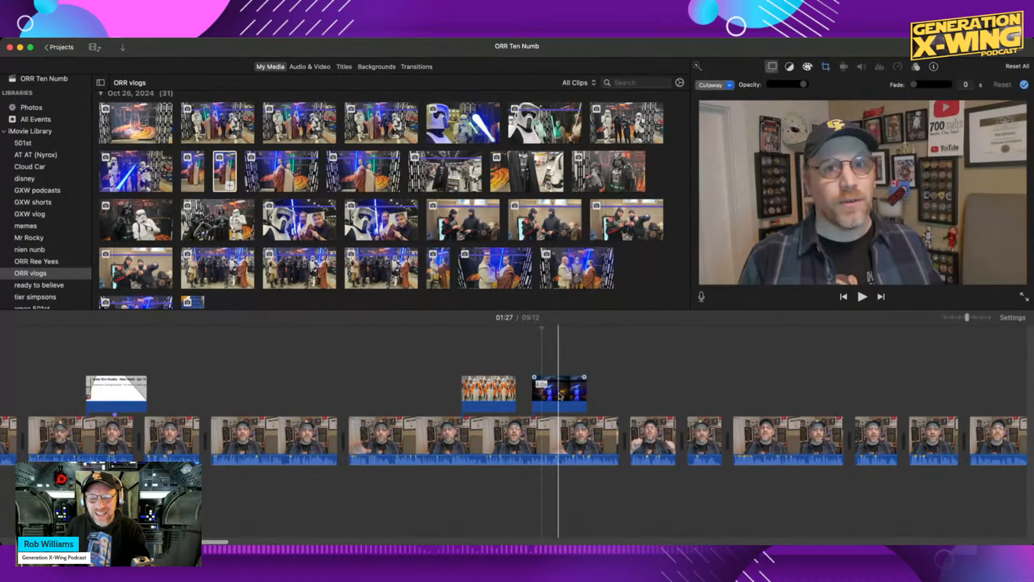
key("Delete")
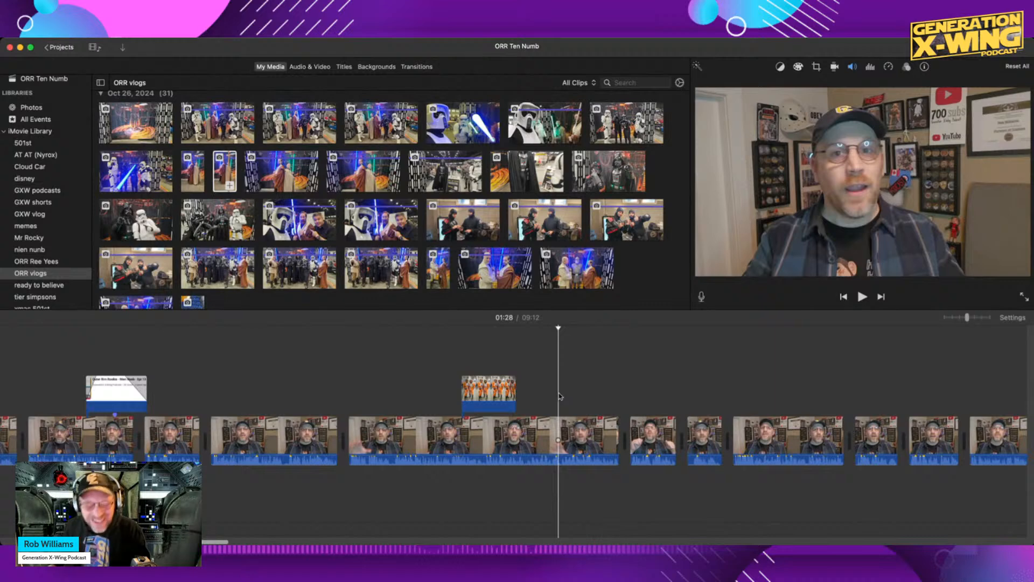
Try a Jedi costume clip, then undo to restore the lightsaber cutaway after the pilots inset and play it.
scroll(559, 396, "right", 2)
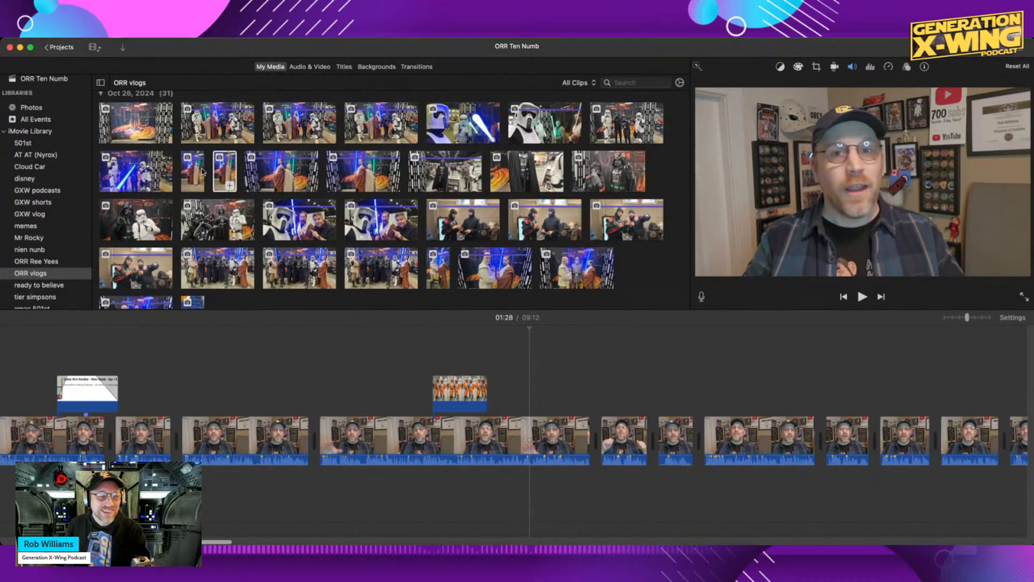
left_click_drag(202, 171, 523, 388)
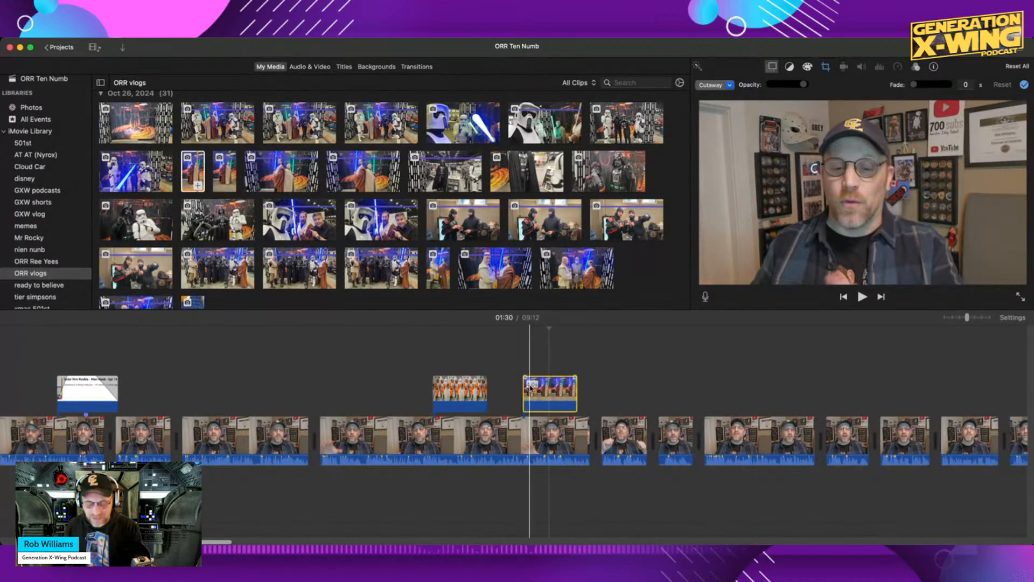
key("super+z")
key("super+z")
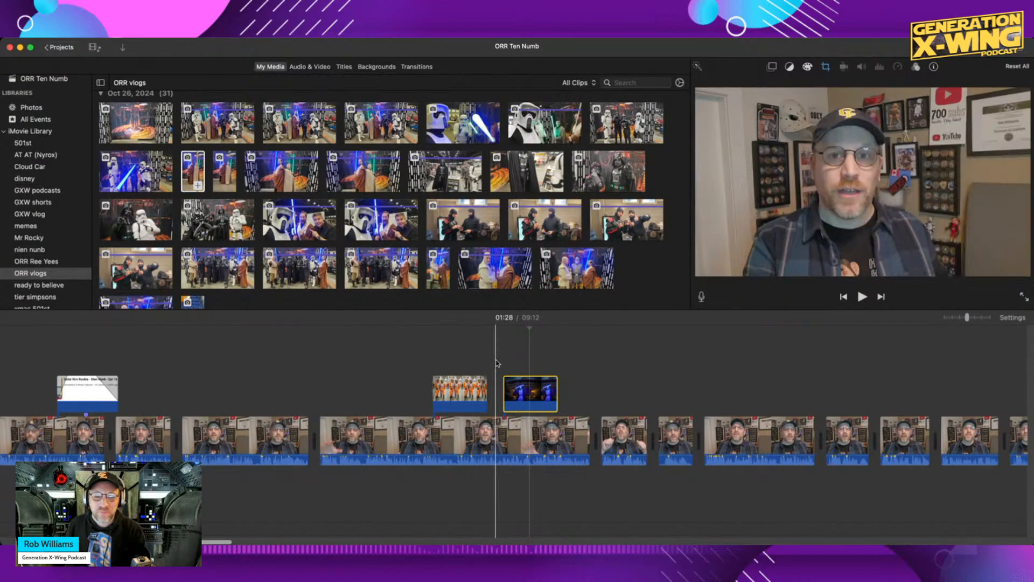
key("space")
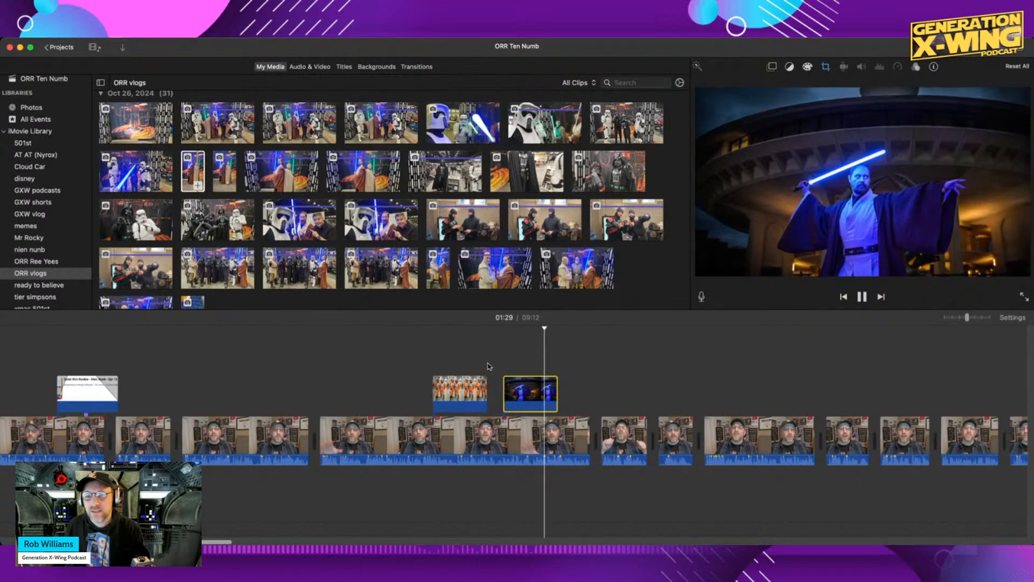
key("space")
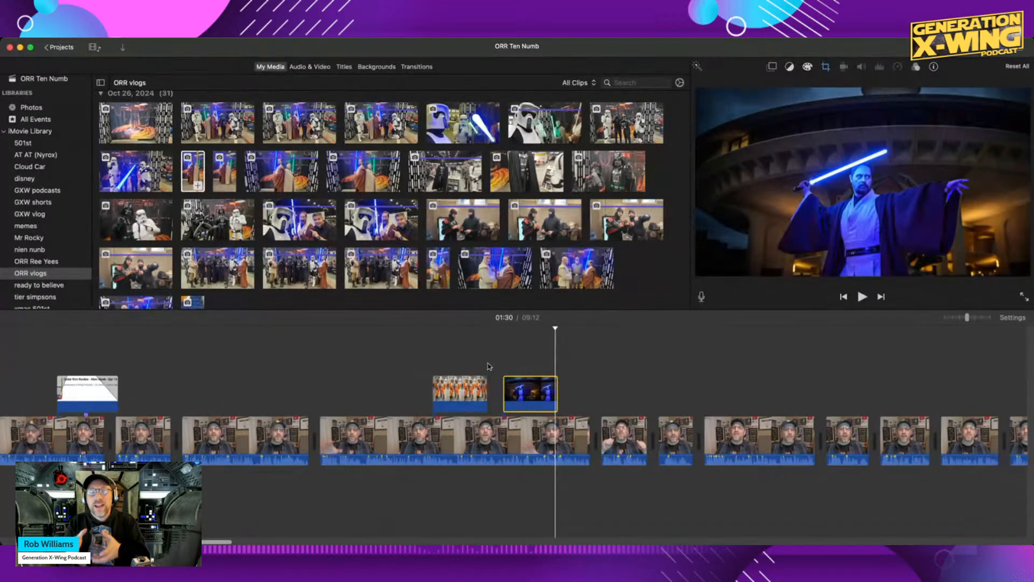
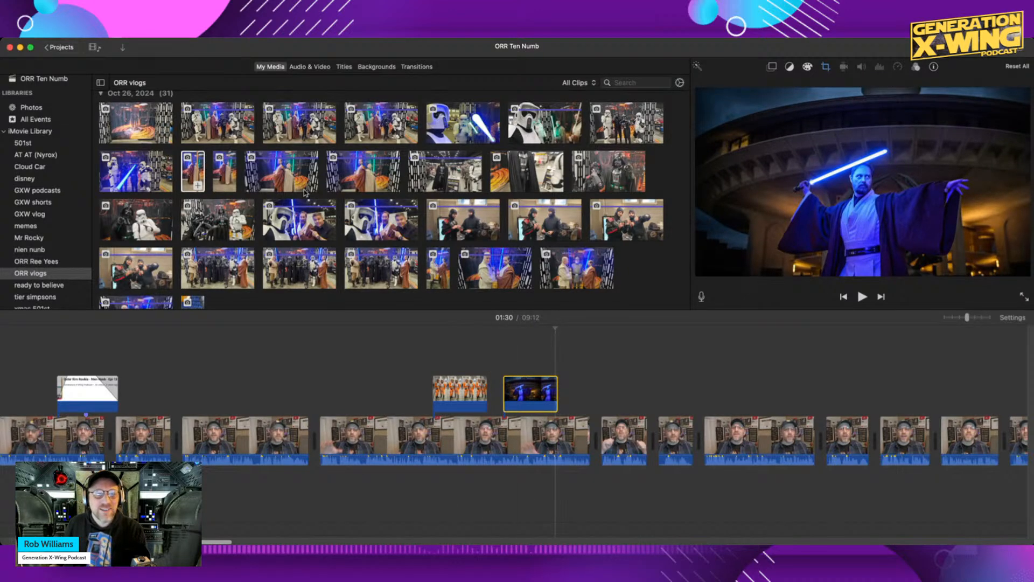
Replace the old cutaway with the Jedi lightsaber clip above the presenter, nudged slightly earlier.
key("Delete")
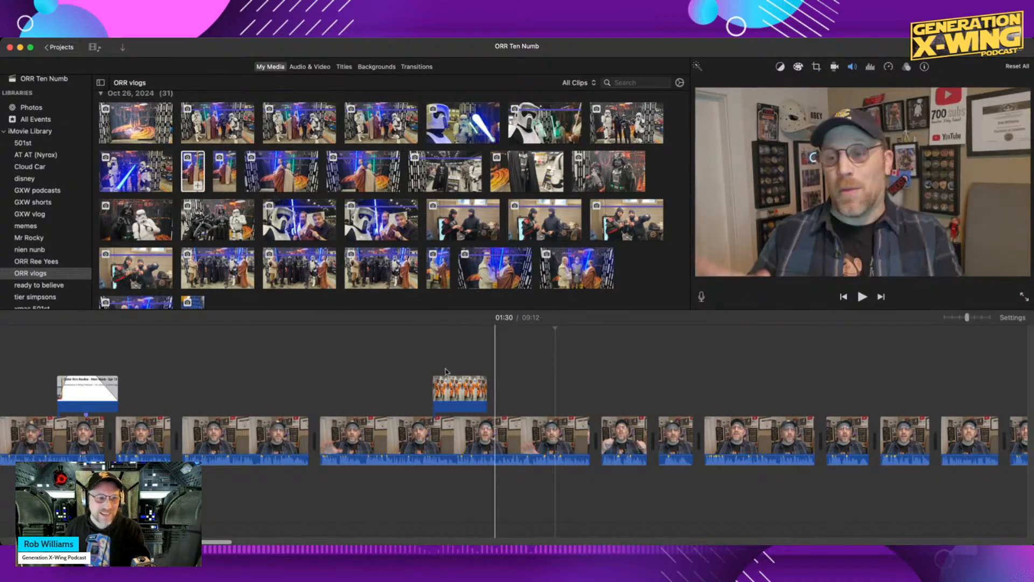
left_click_drag(194, 172, 545, 377)
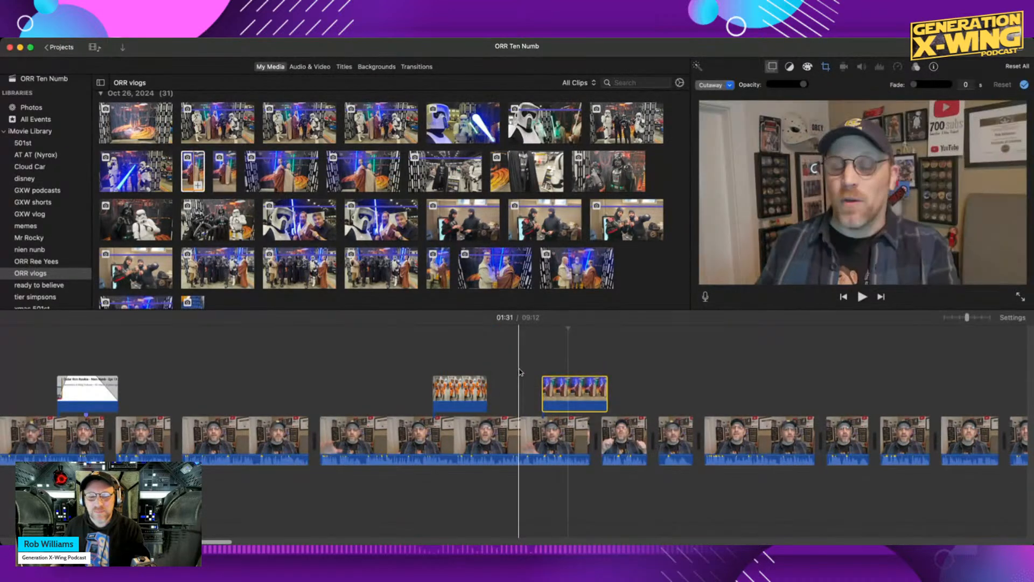
key("space")
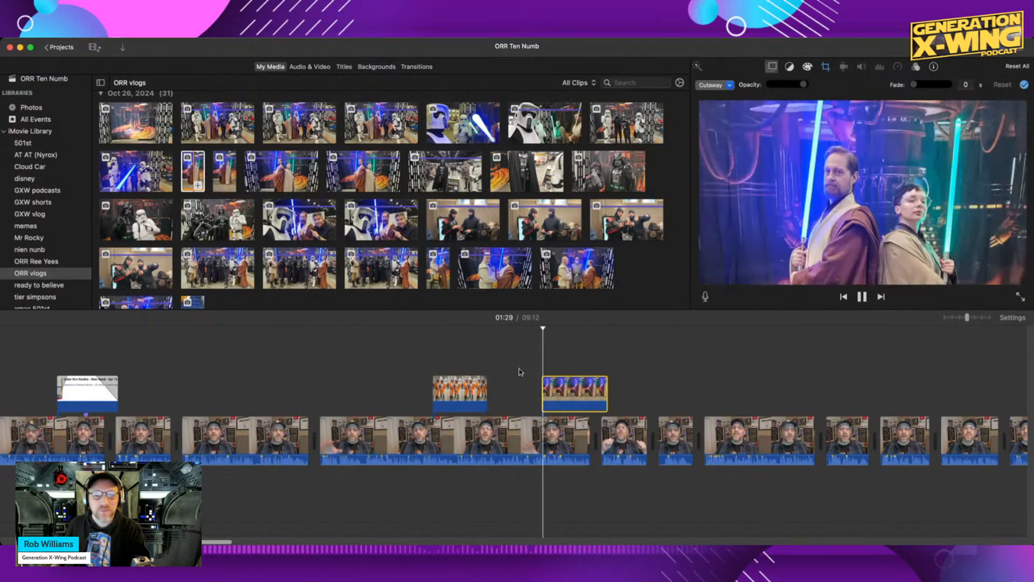
scroll(521, 373, "right", 1)
left_click_drag(559, 393, 545, 393)
Set the lightsaber clip's crop style to Fit and make it a Picture in Picture overlay.
left_click(825, 66)
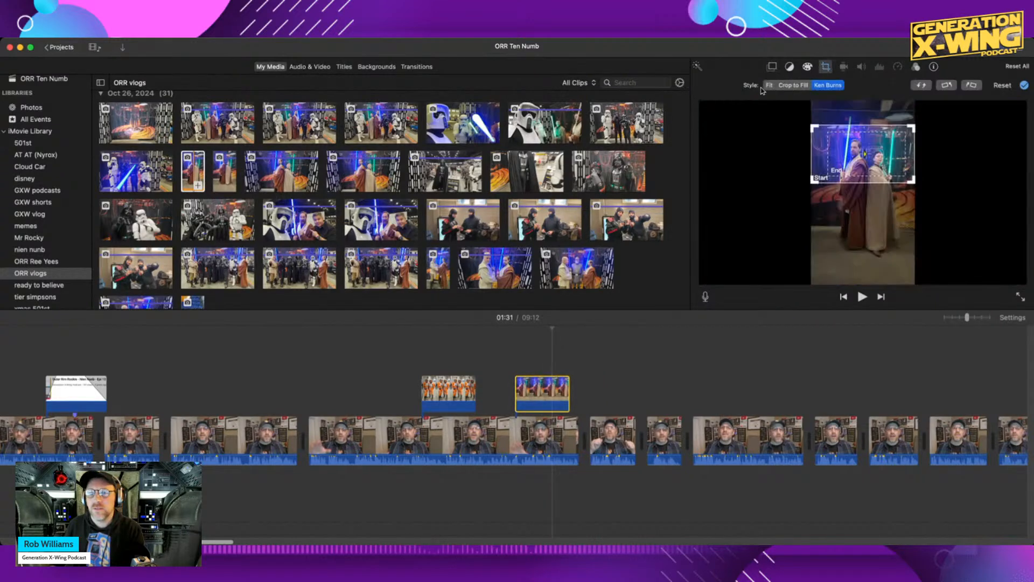
left_click(769, 86)
left_click(772, 67)
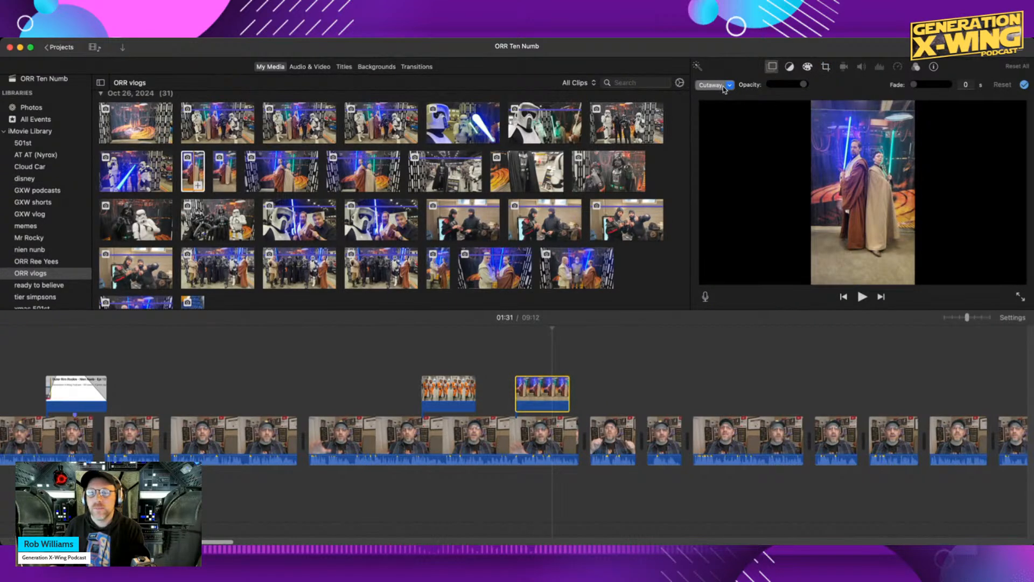
left_click(738, 132)
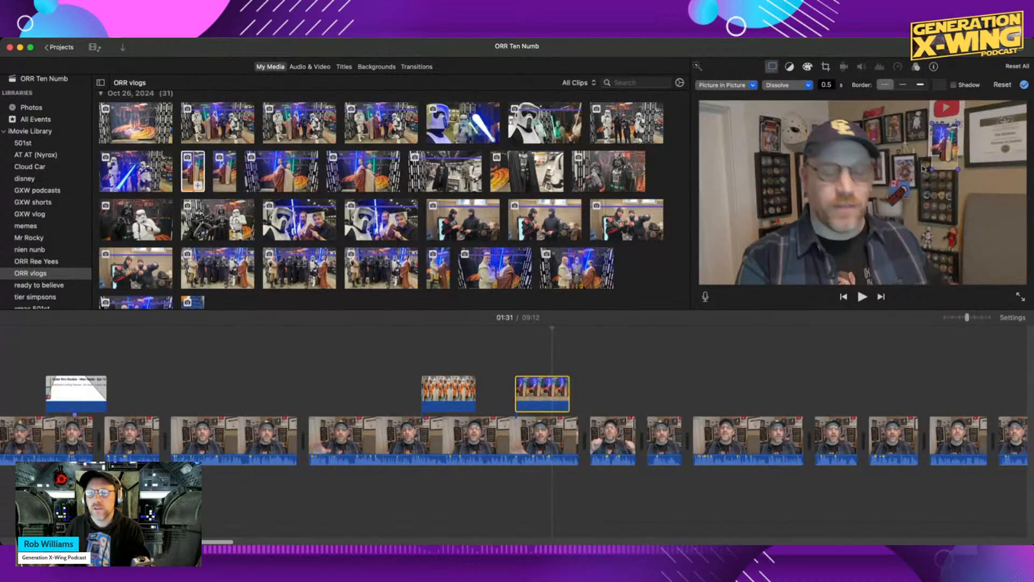
Enlarge the lightsaber inset, place it on the right side of the frame, and preview it.
left_click_drag(964, 181, 760, 243)
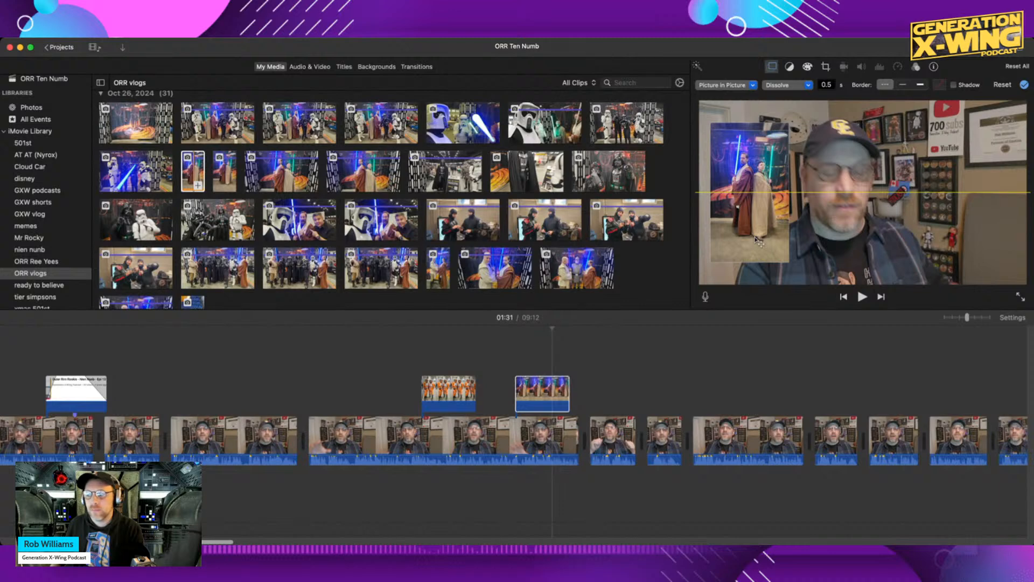
left_click_drag(758, 240, 978, 226)
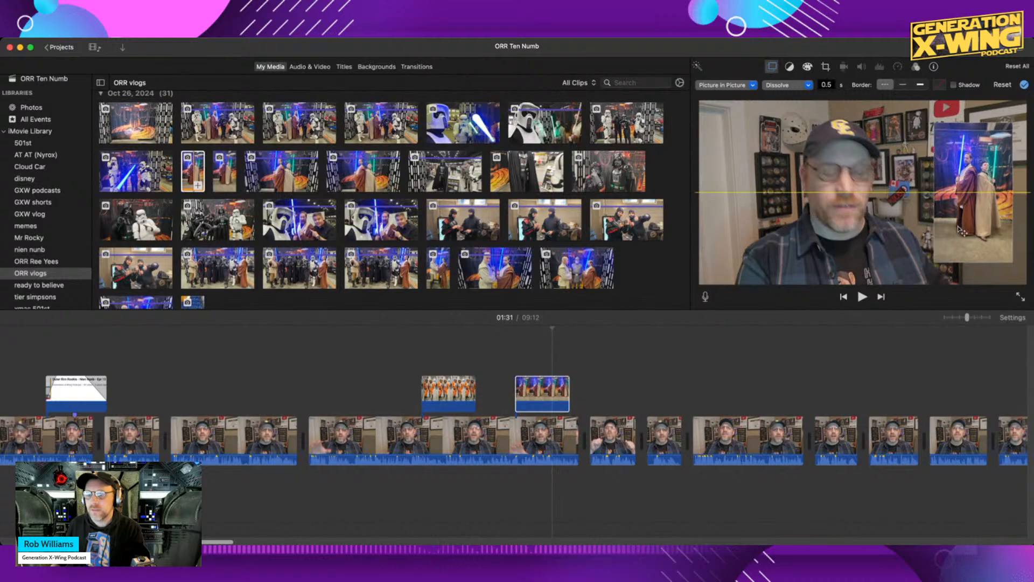
left_click(484, 353)
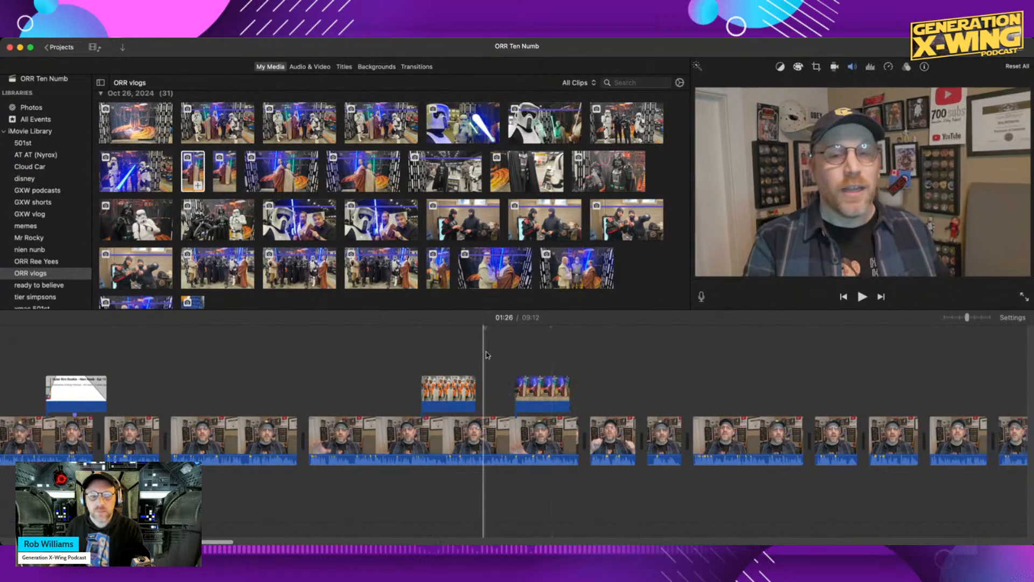
key("space")
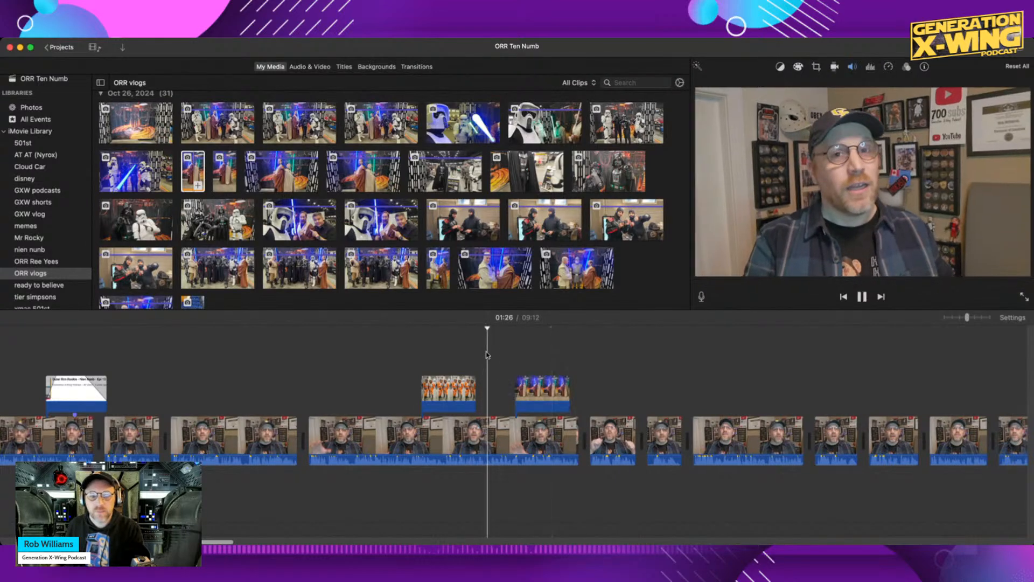
Reselect the inset at 01:30 and view its source lightsaber clip in the library.
left_click(533, 397)
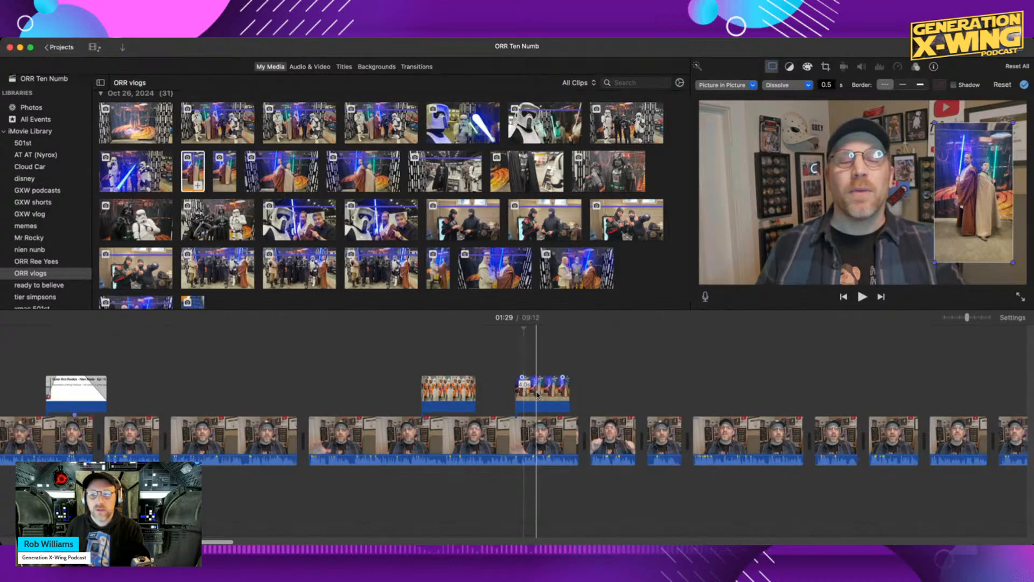
left_click(545, 396)
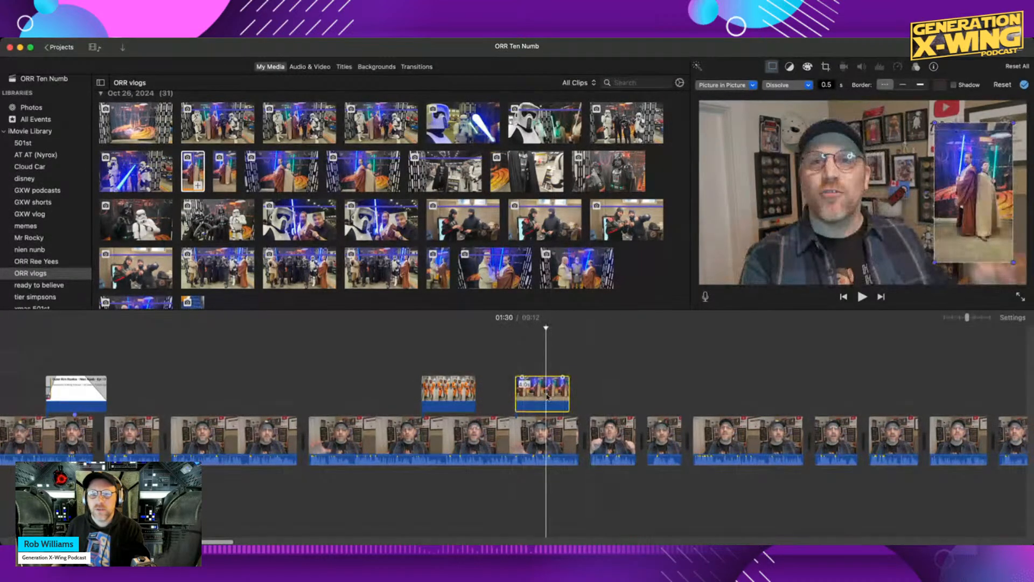
left_click(272, 178)
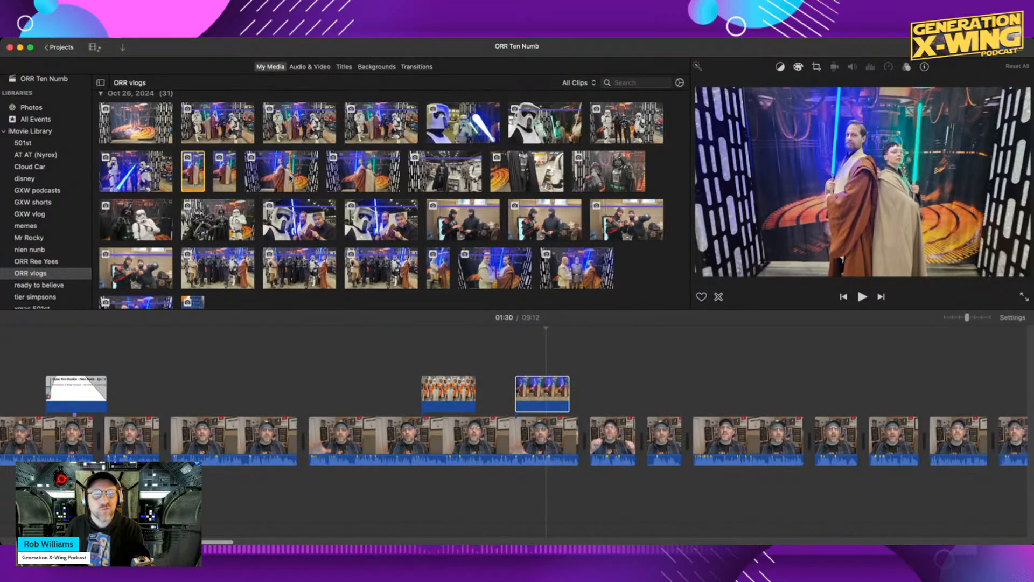
Reselect the lightsaber inset with the playhead on it and review its crop and overlay settings.
scroll(290, 179, "up", 3)
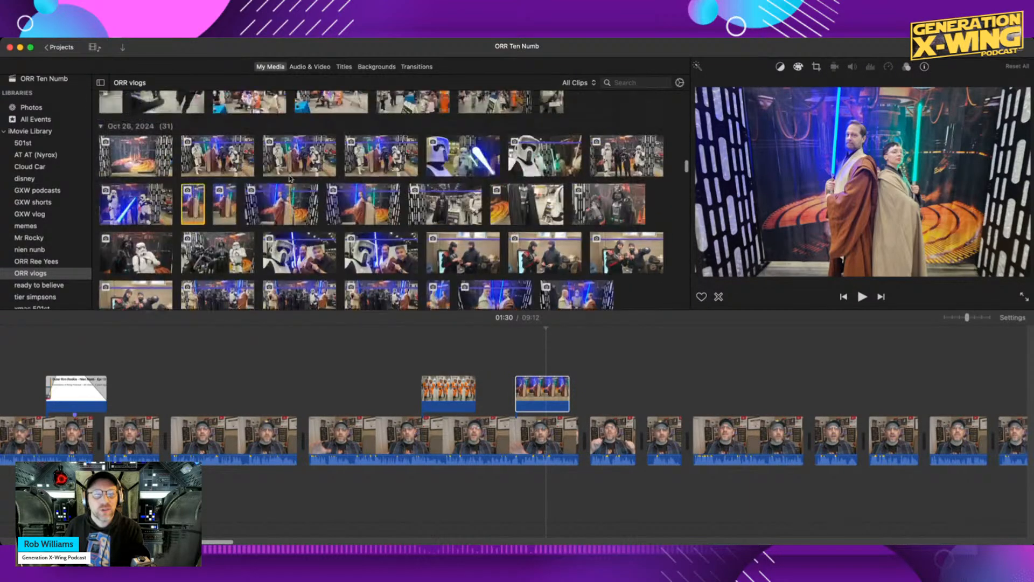
scroll(290, 178, "up", 5)
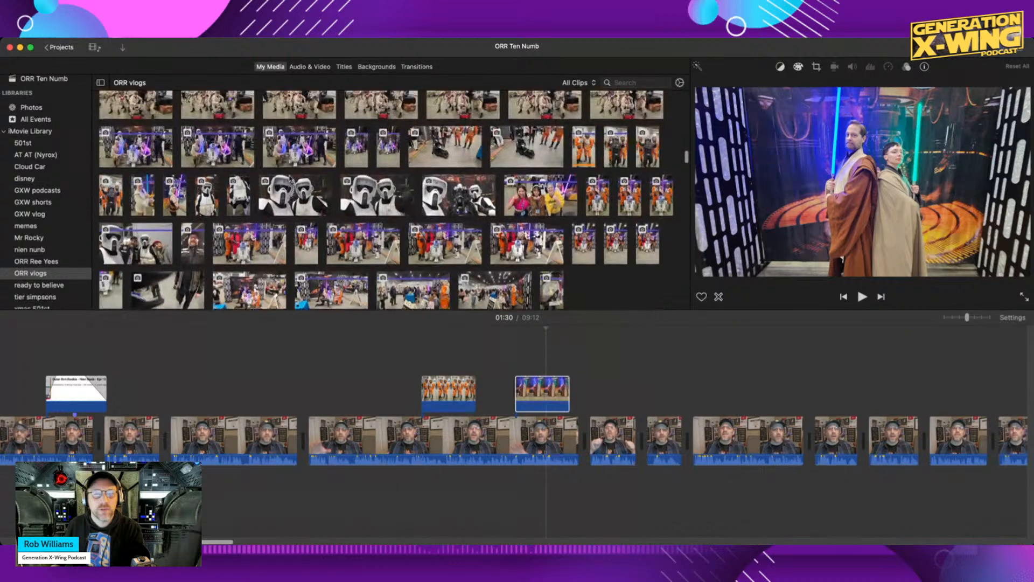
scroll(290, 178, "down", 2)
left_click(530, 391)
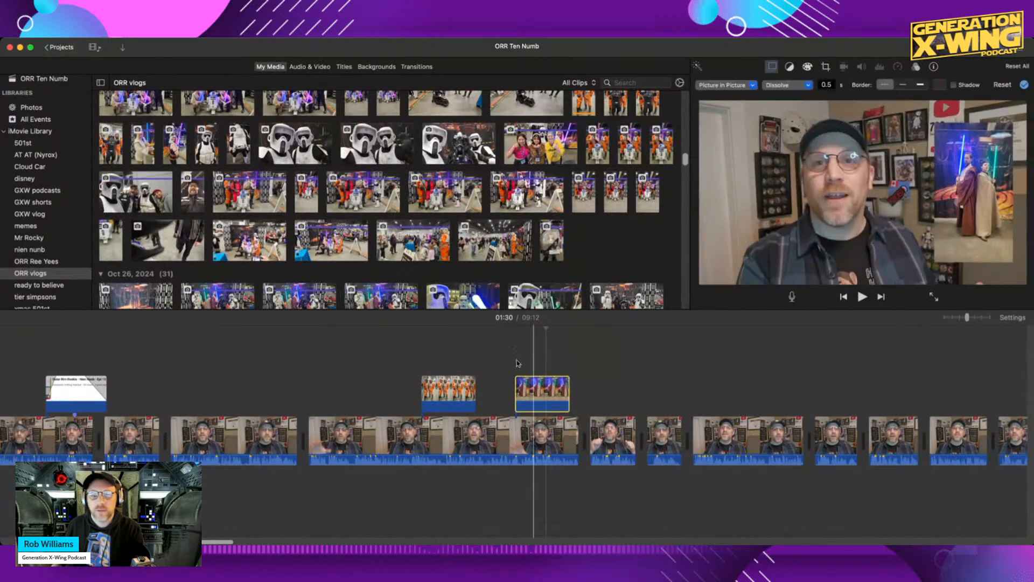
left_click(528, 371)
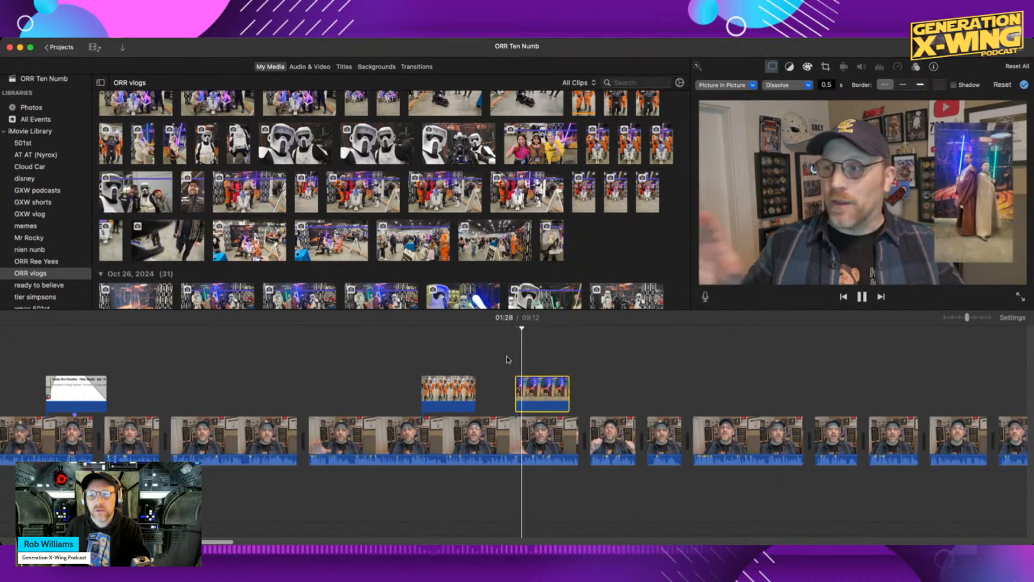
left_click(826, 67)
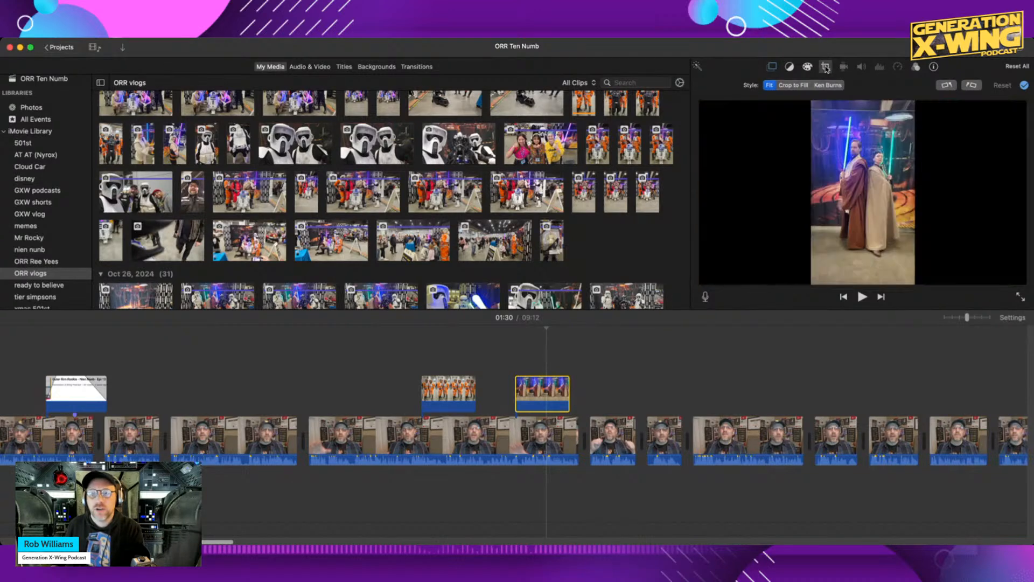
left_click(772, 67)
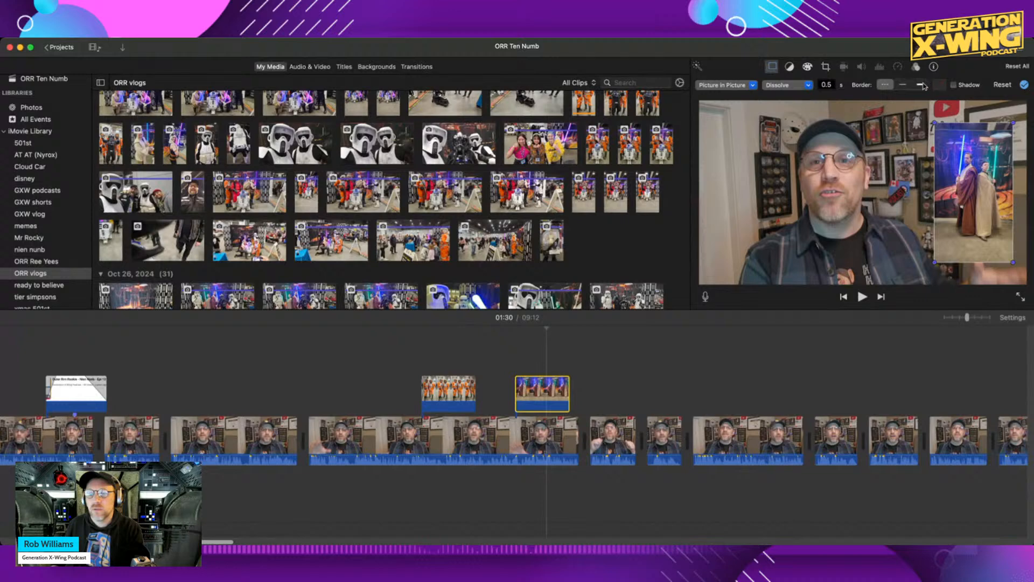
Try a thick border on the inset, reset it to none, preview, then turn on Shadow.
left_click(921, 85)
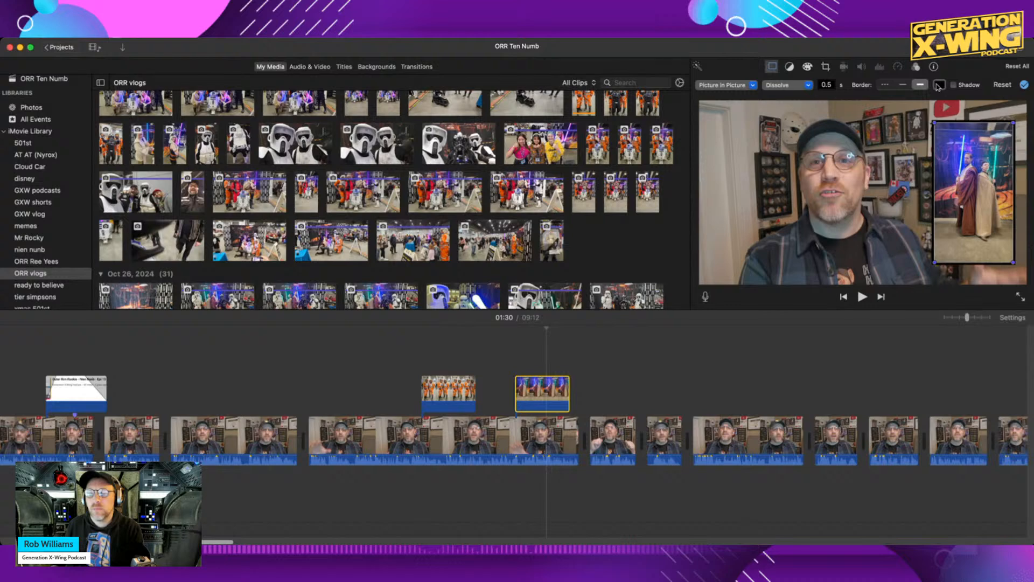
left_click(886, 85)
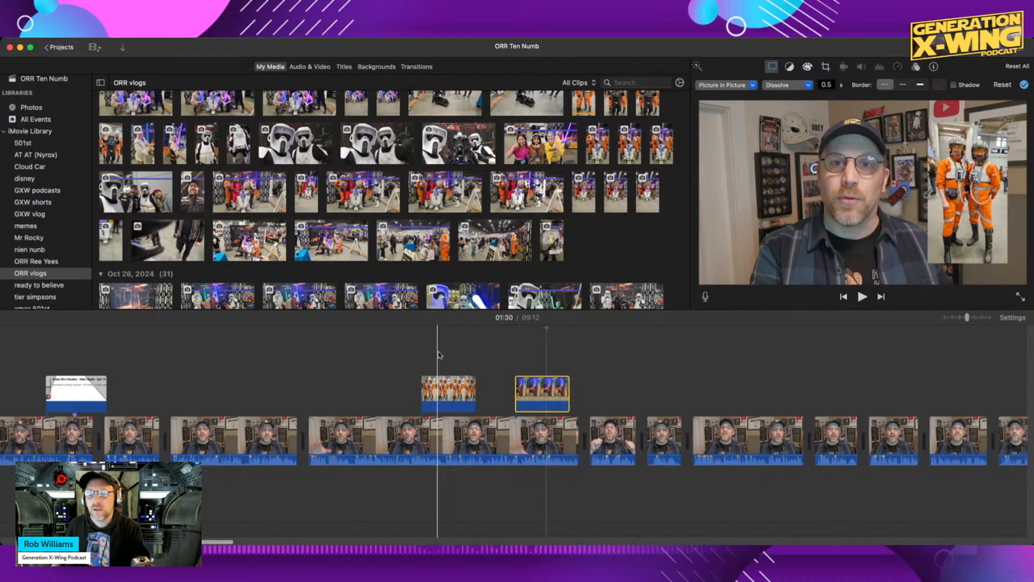
left_click(505, 354)
key("space")
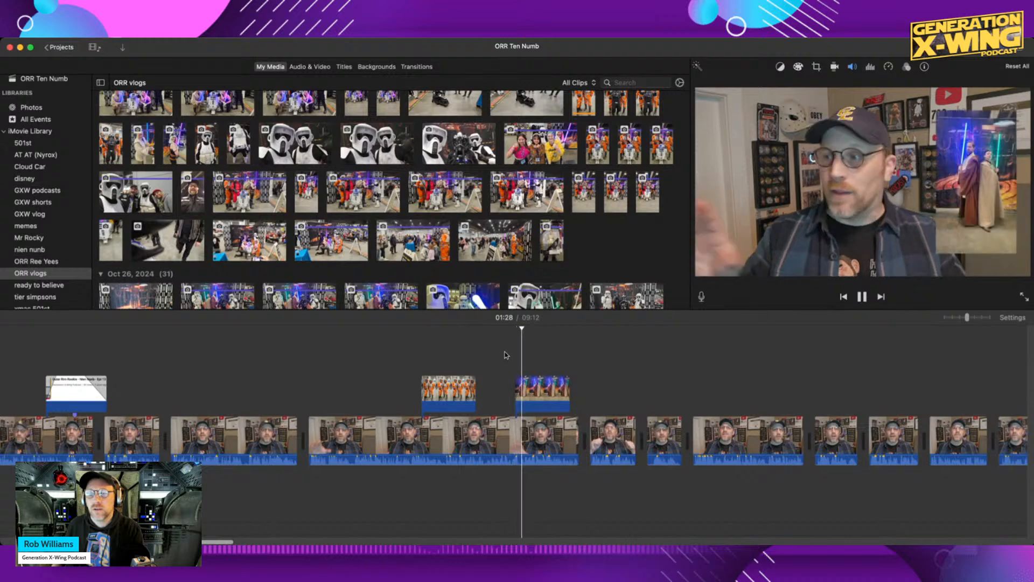
key("space")
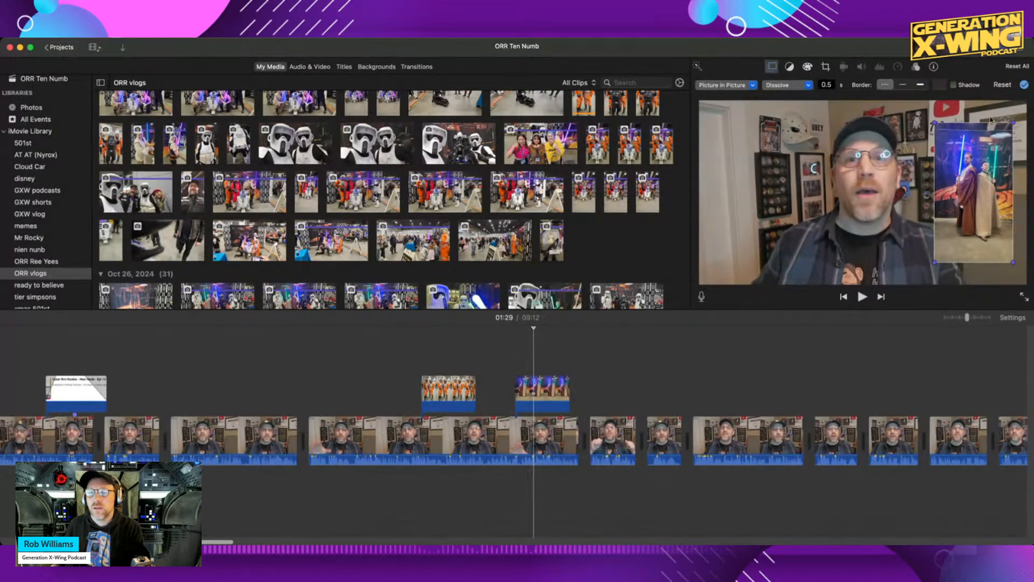
left_click(953, 85)
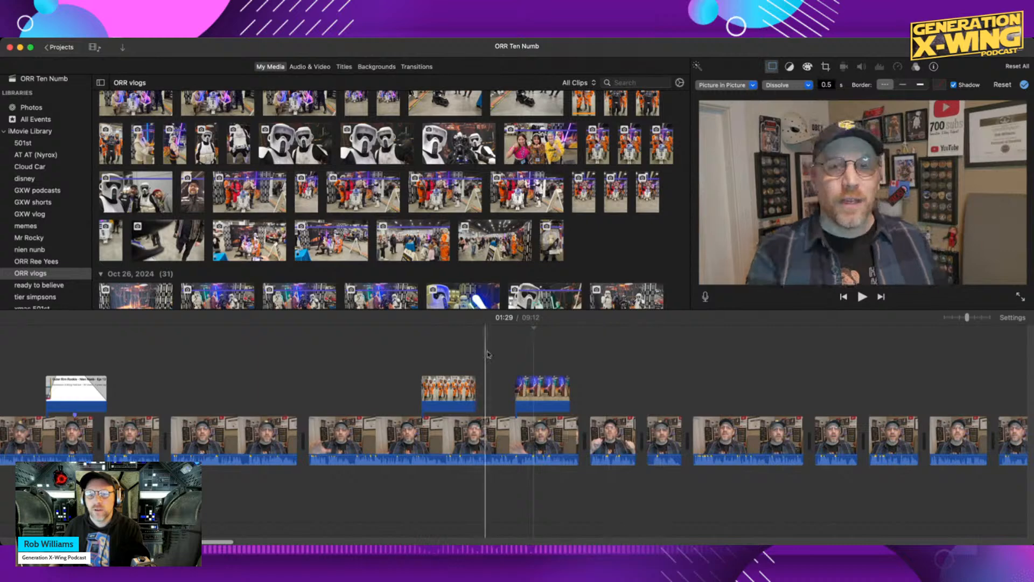
Play back the shadowed lightsaber inset and stop over it to review.
key("space")
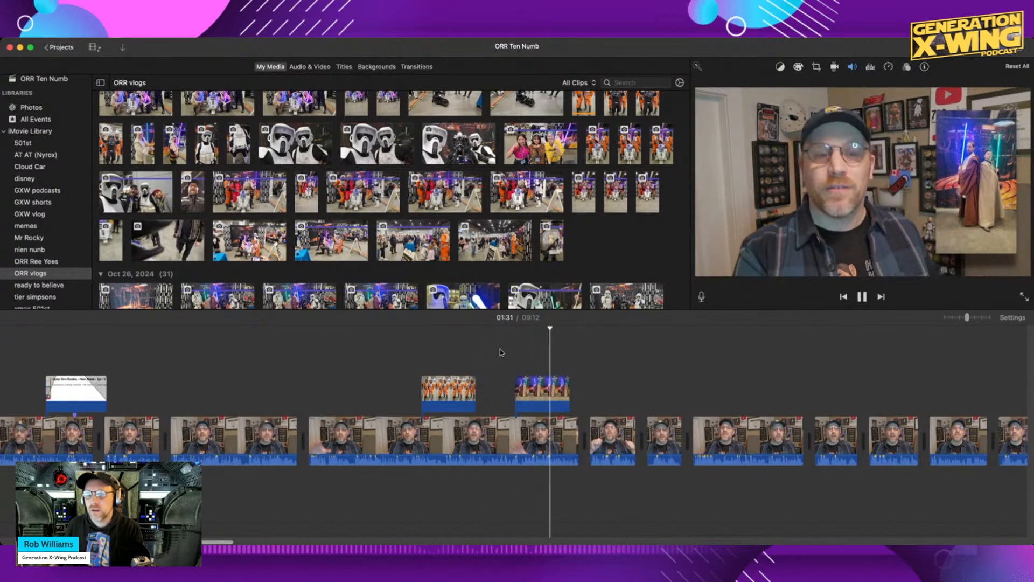
key("space")
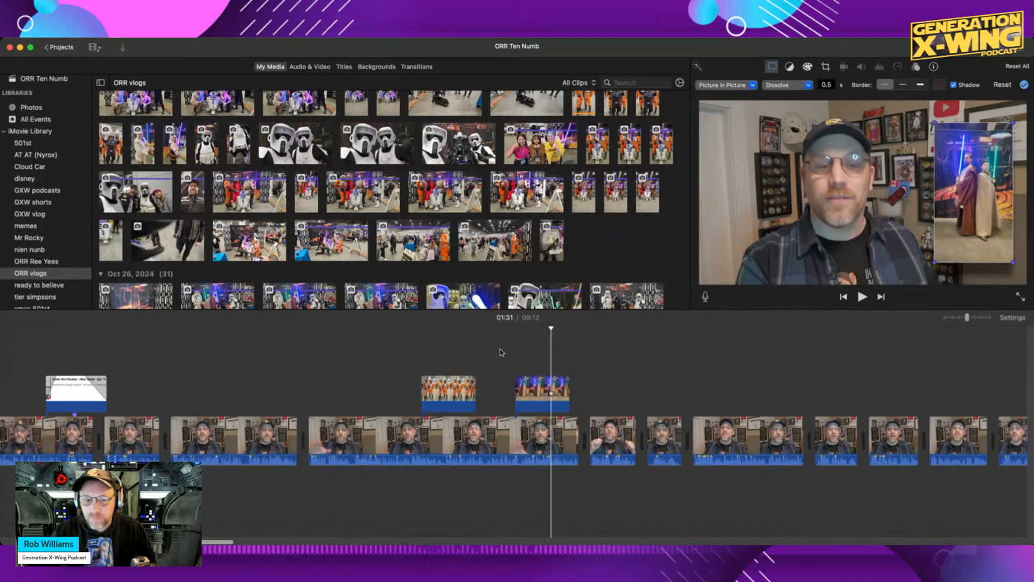
Select the orange pilots overlay clip and turn on its drop shadow.
left_click(457, 390)
left_click(968, 85)
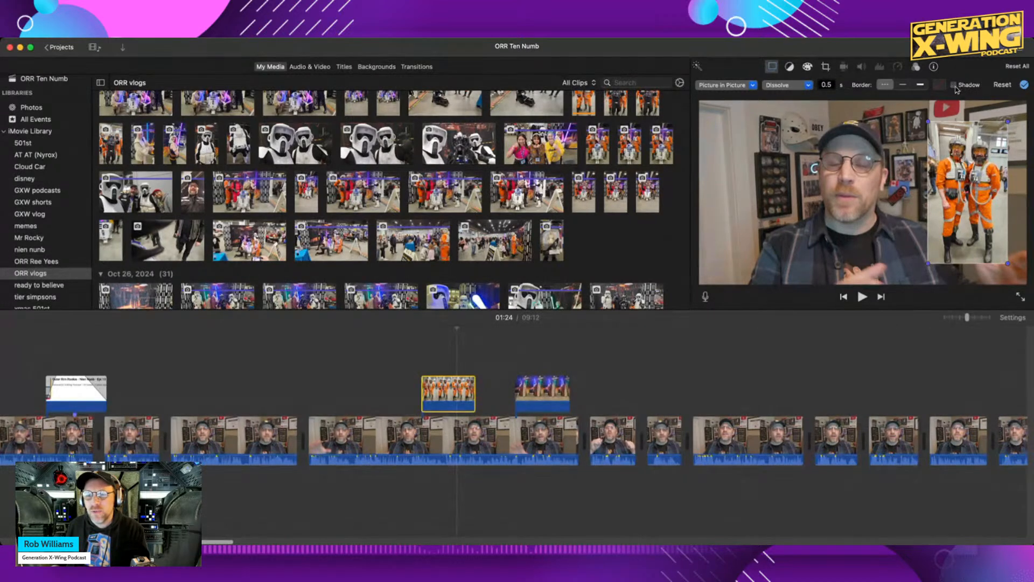
left_click(956, 87)
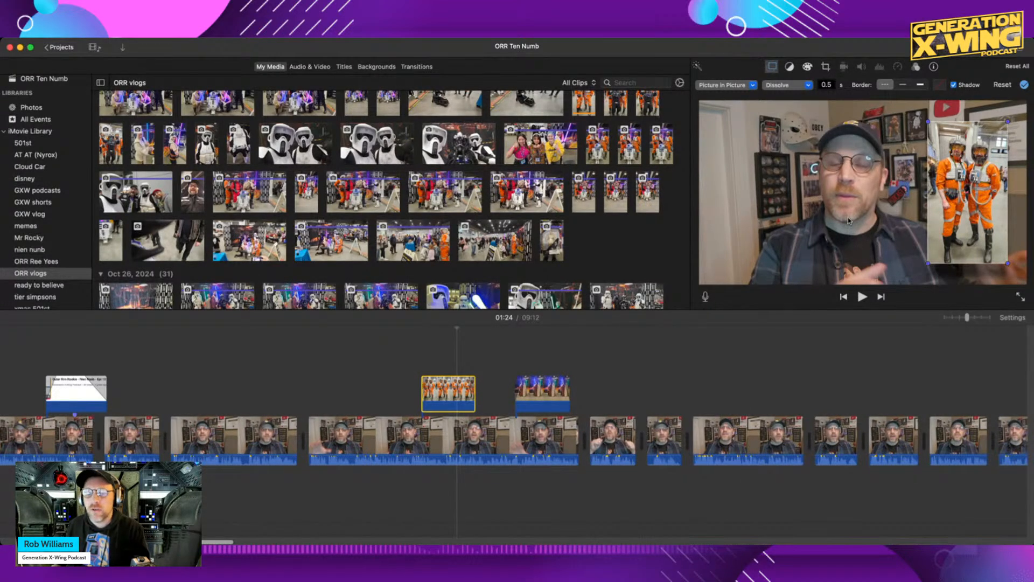
Play back from 01:20 through the pilots cutaway, then replay the lightsaber cutaway.
left_click(409, 357)
key("space")
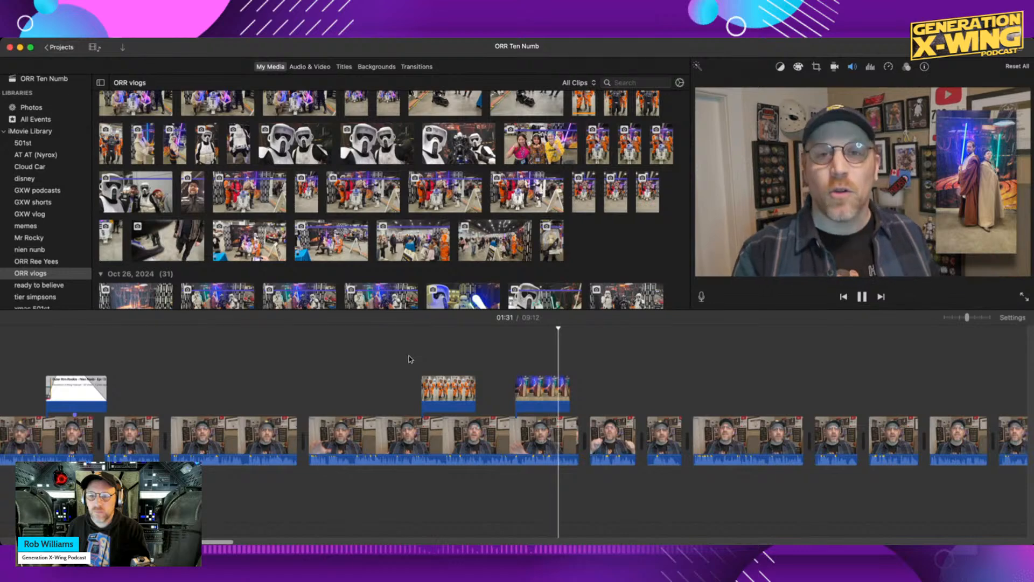
key("space")
left_click(539, 407)
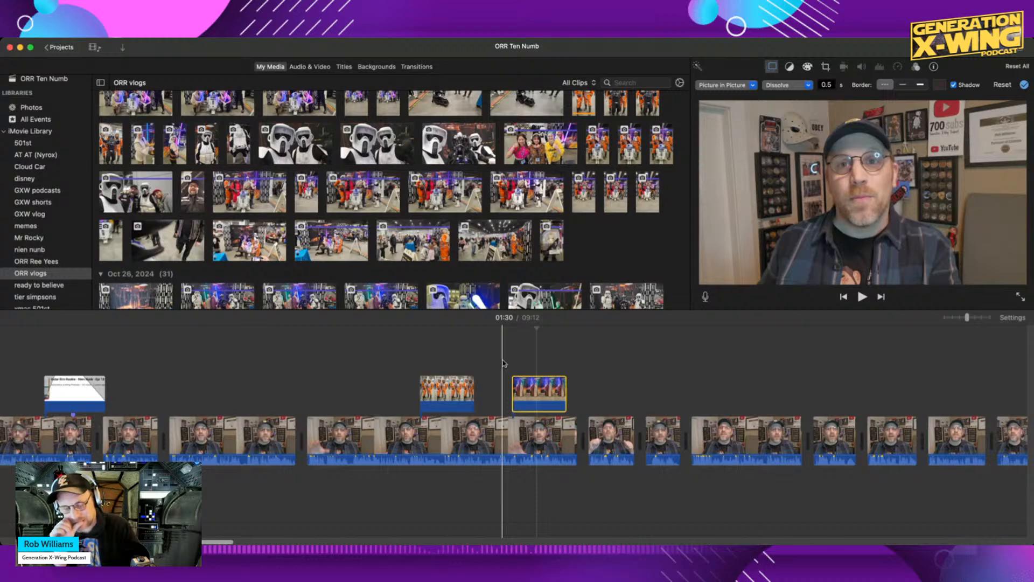
left_click(503, 363)
key("space")
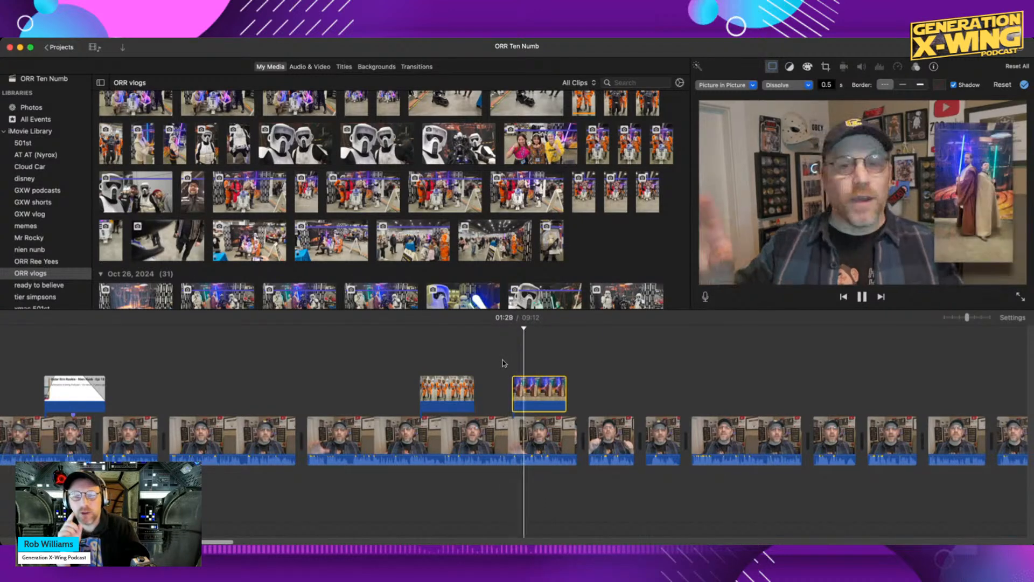
key("space")
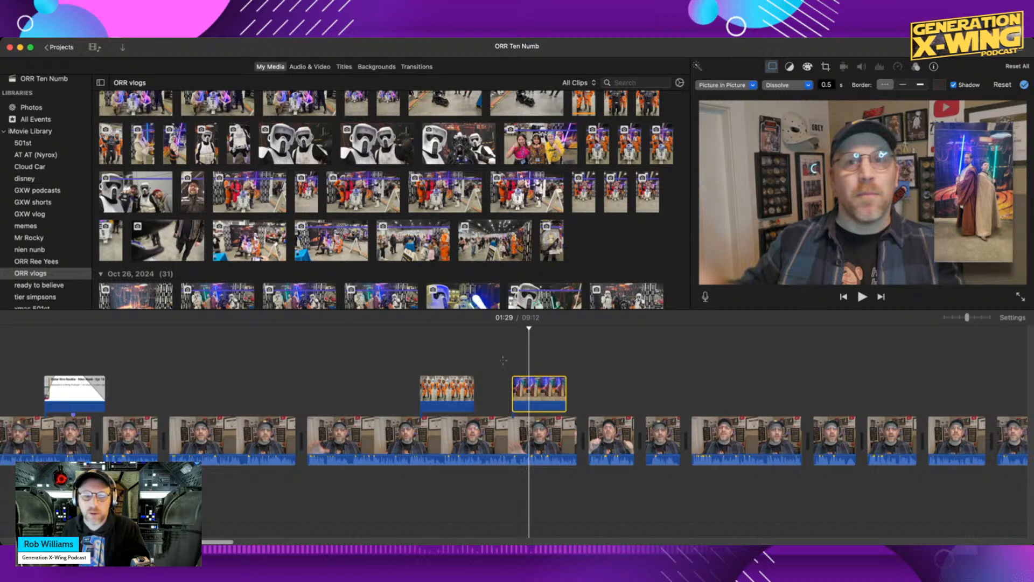
Reselect the lightsaber cutaway at 01:27 and replay its dissolve and the footage after it.
left_click(503, 363)
left_click(540, 393)
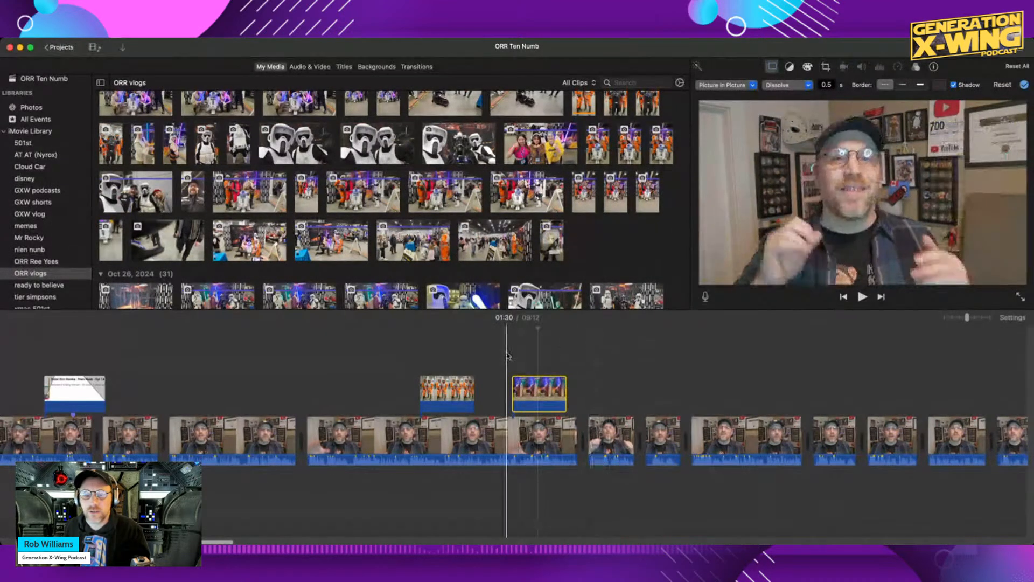
key("space")
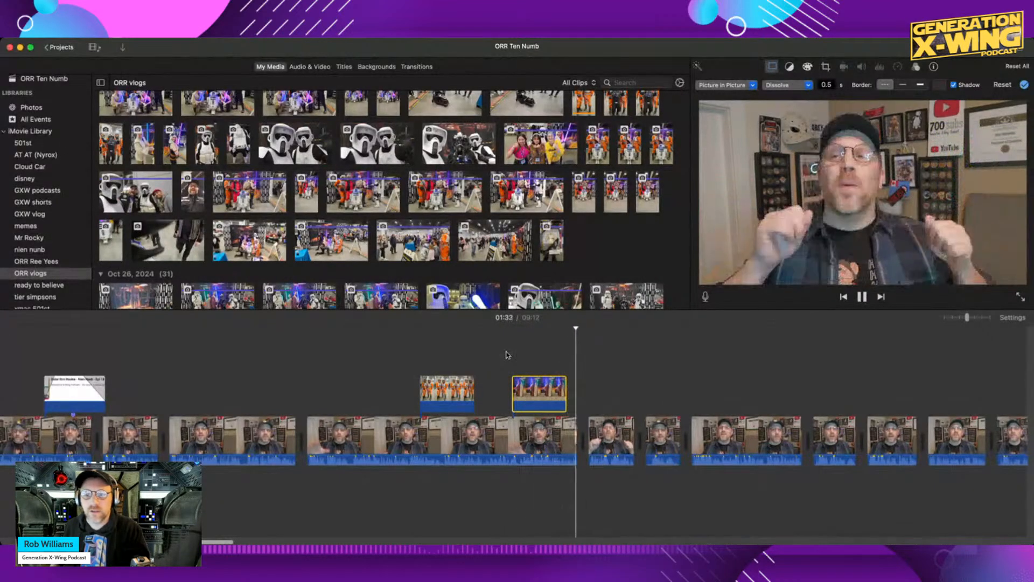
key("space")
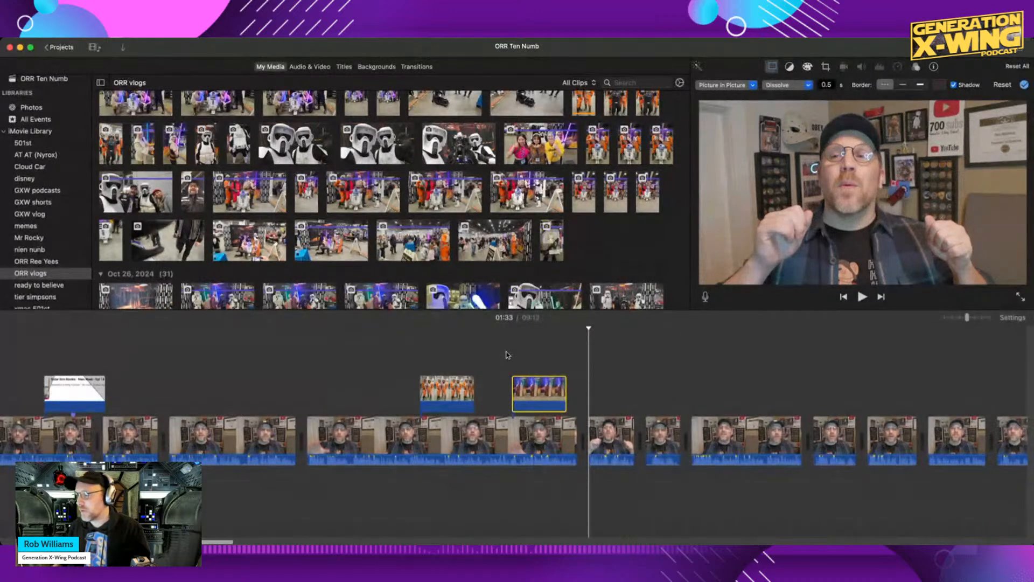
key("space")
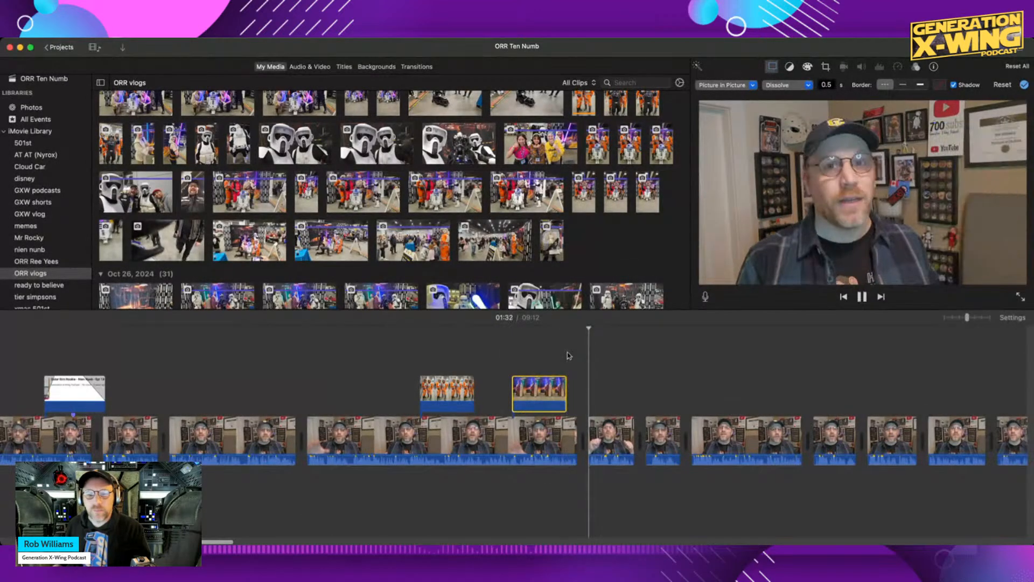
key("space")
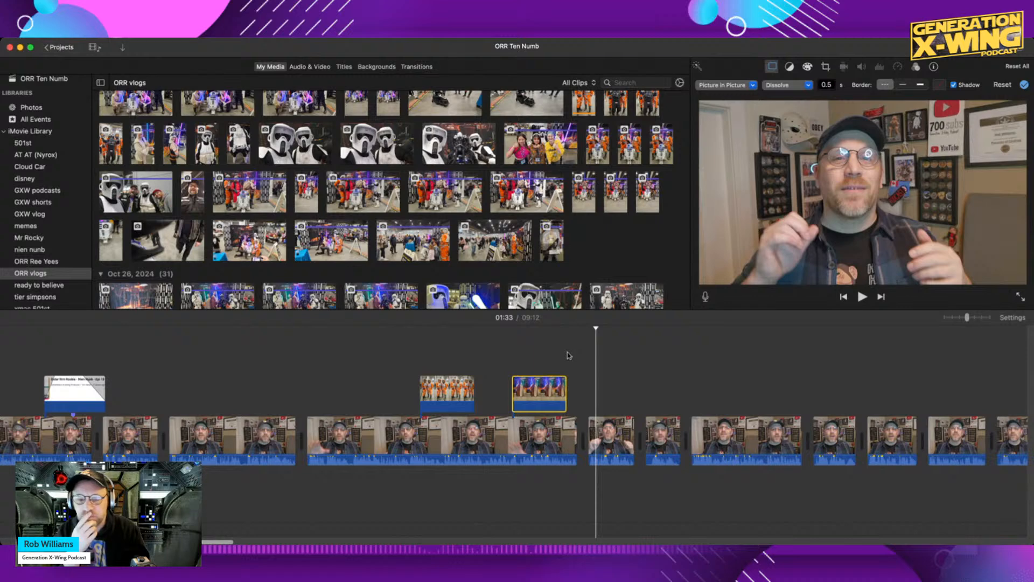
Stop near 01:38, split the talking-head clip there, and select the unwanted piece.
key("space")
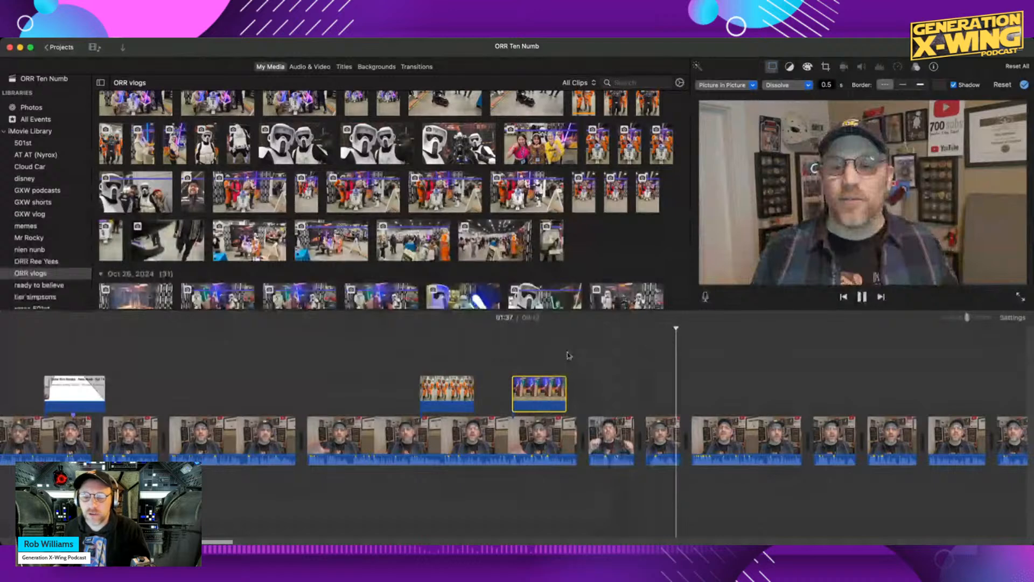
key("space")
key("space")
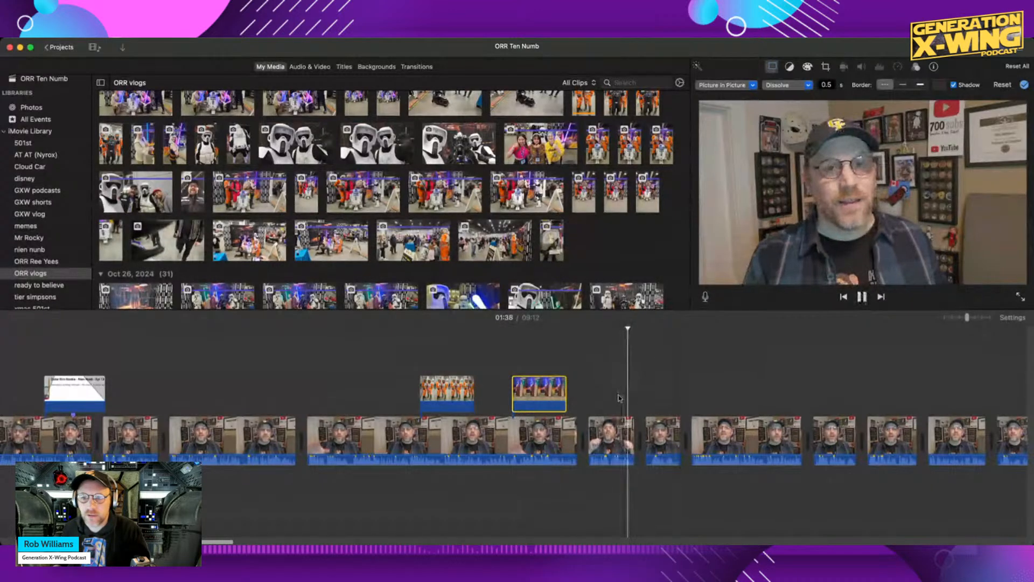
key("space")
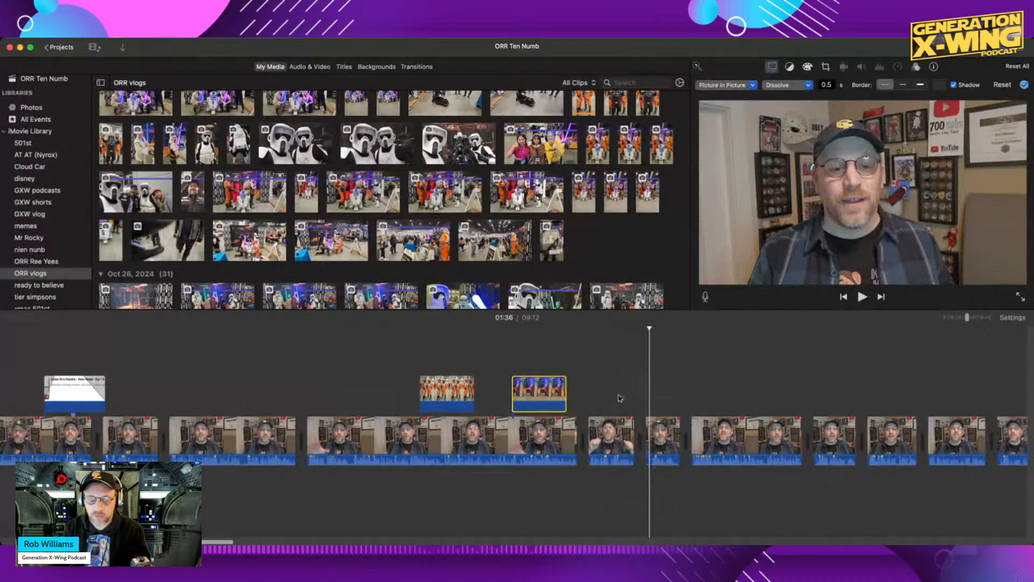
key("super+z")
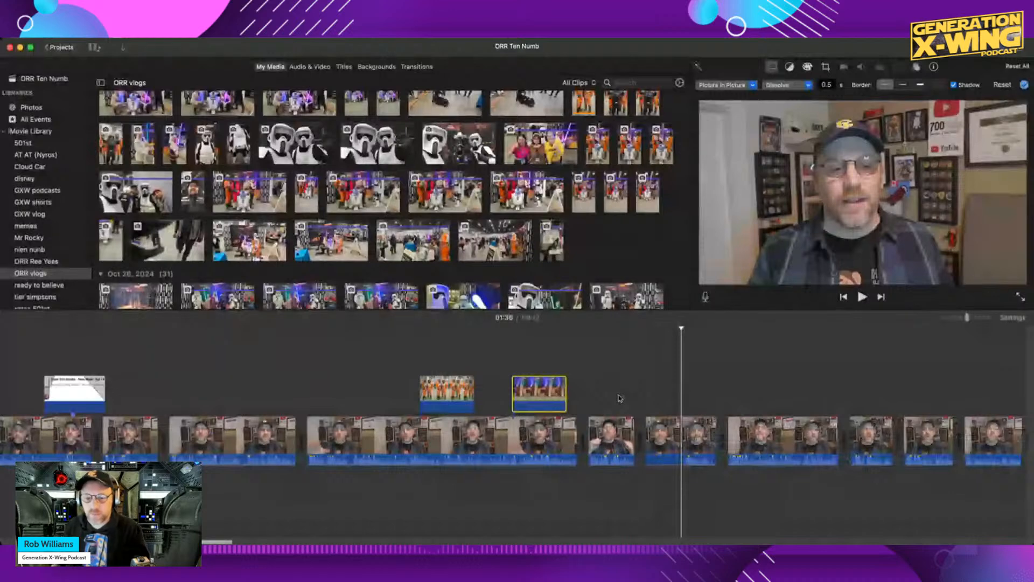
left_click(667, 437)
Delete the split-off talking-head piece and play back the edited section.
key("Delete")
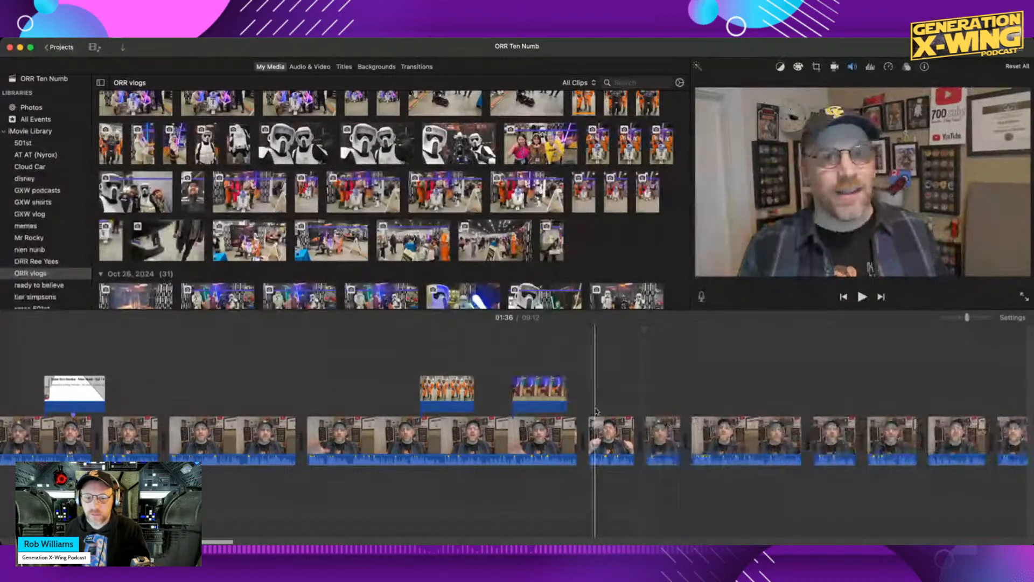
key("space")
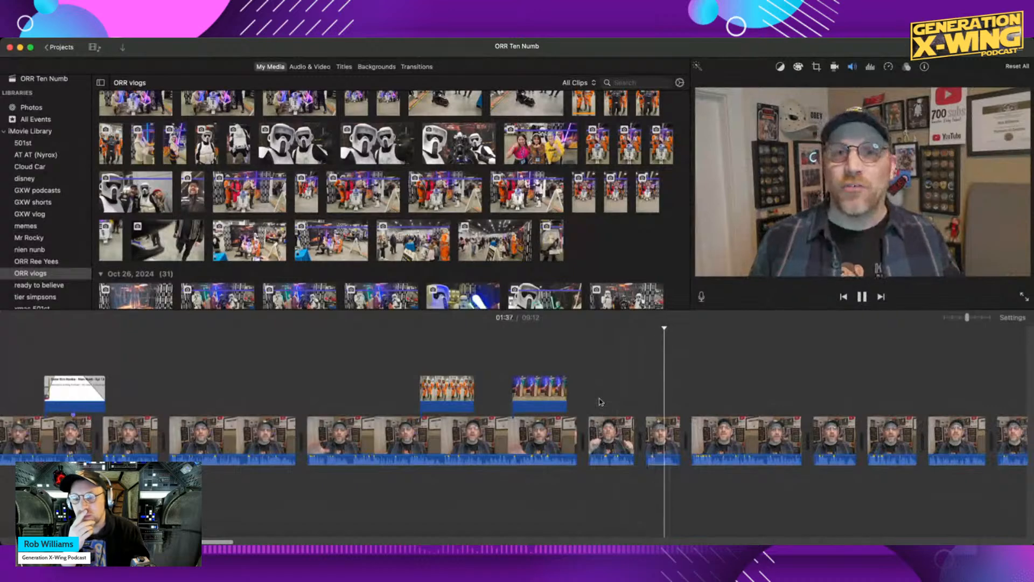
key("space")
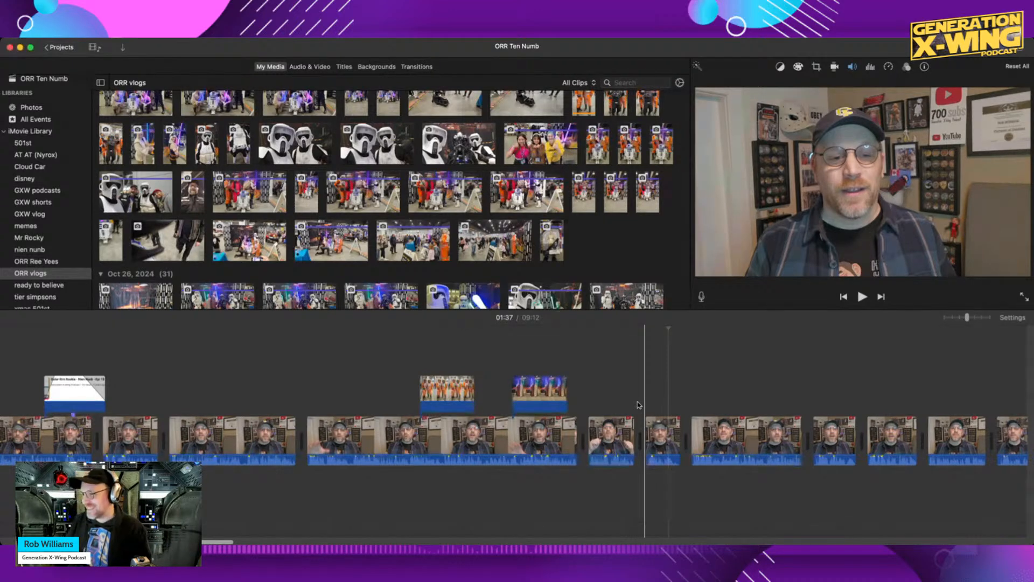
key("space")
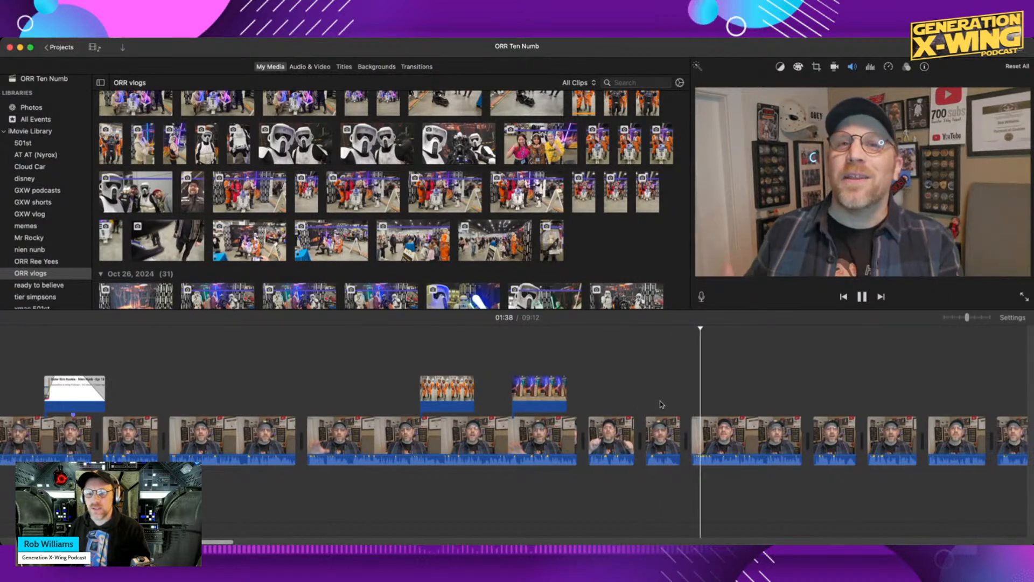
scroll(665, 405, "right", 5)
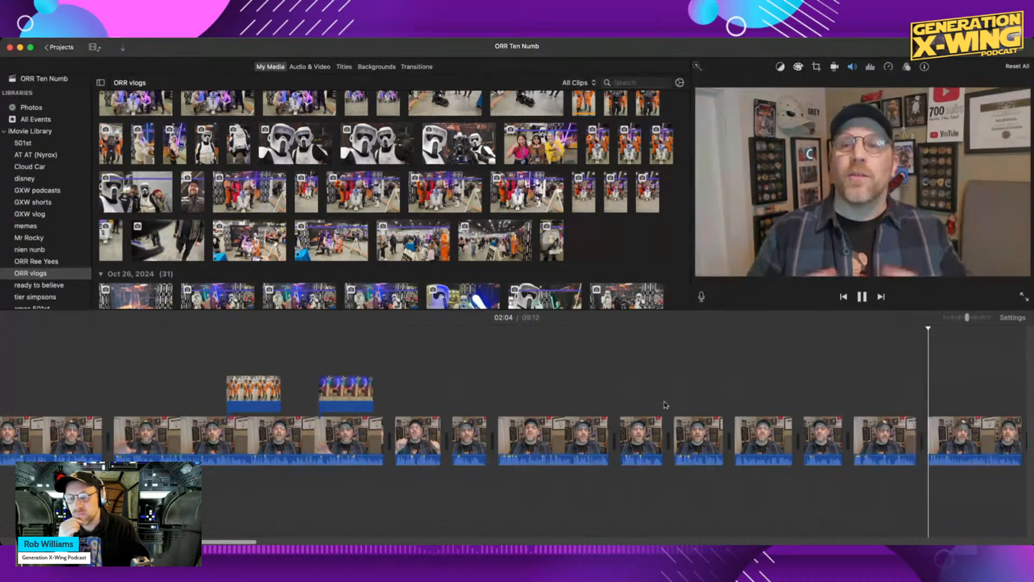
Stop playback of the vlog timeline.
key("space")
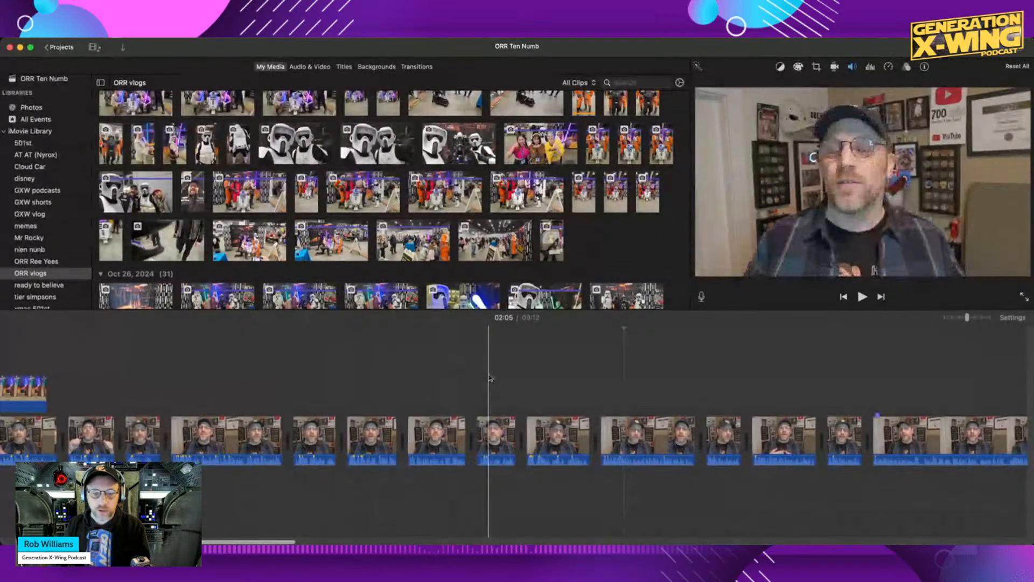
key("space")
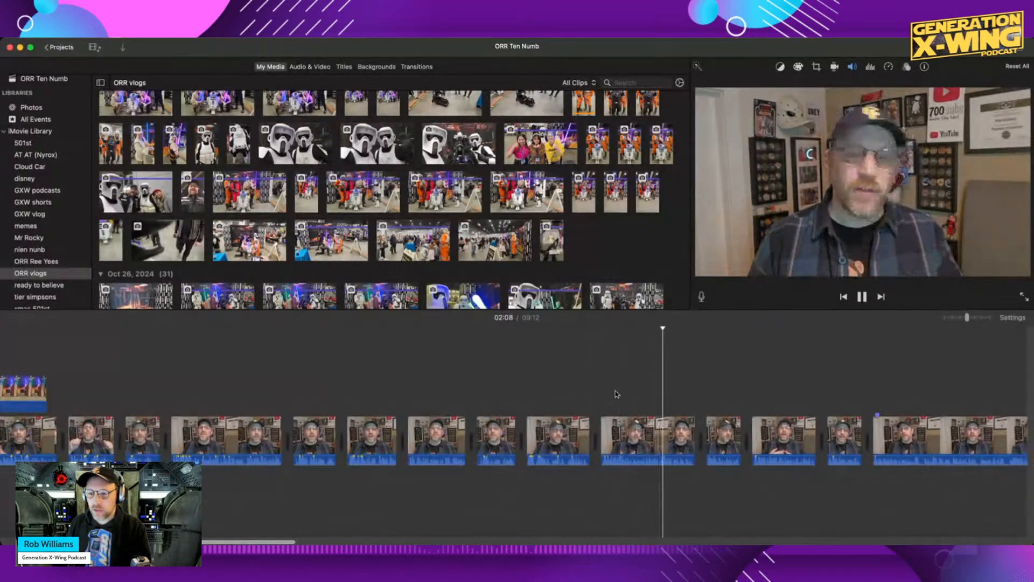
key("space")
scroll(619, 395, "left", 1)
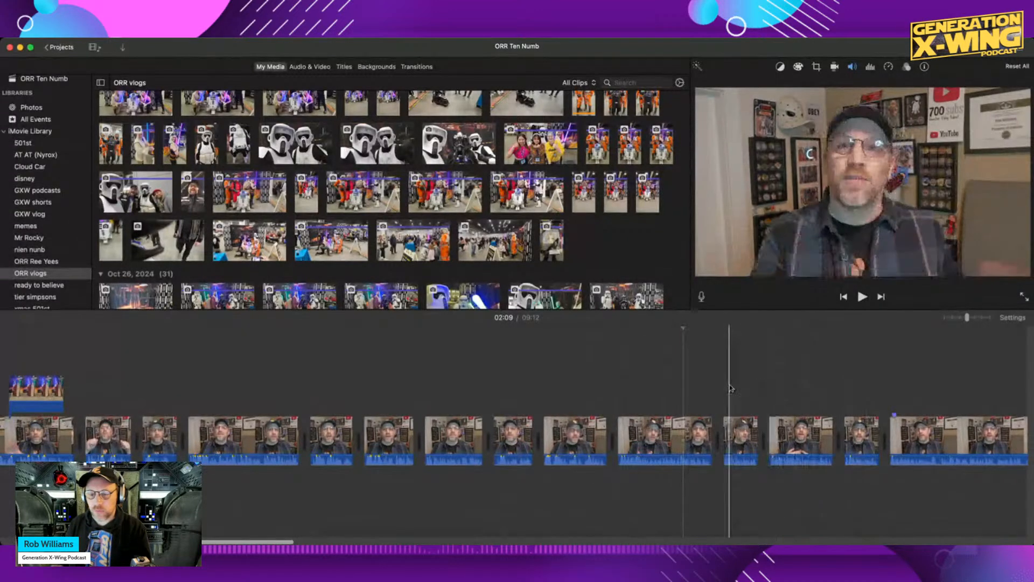
key("space")
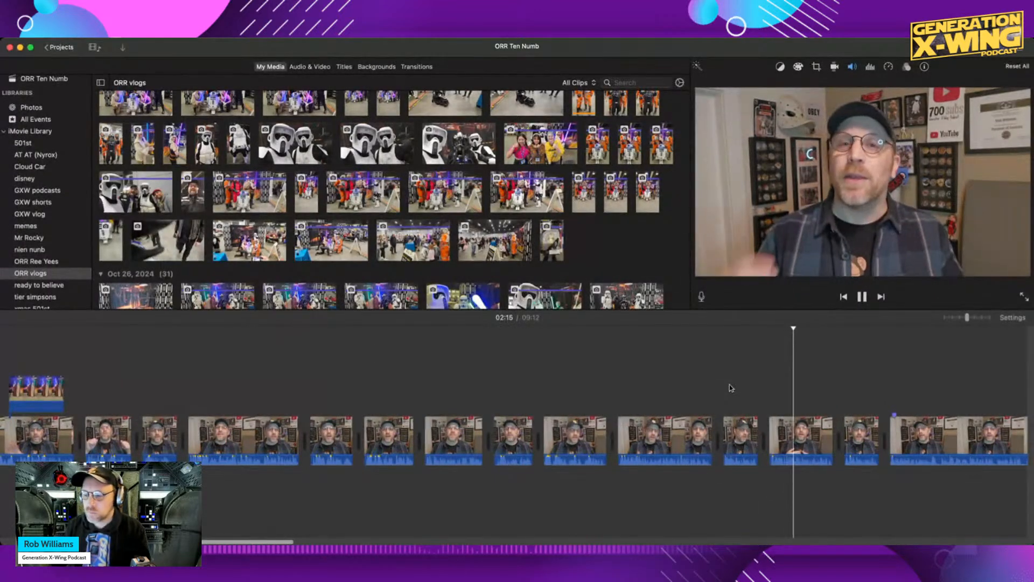
scroll(731, 388, "right", 8)
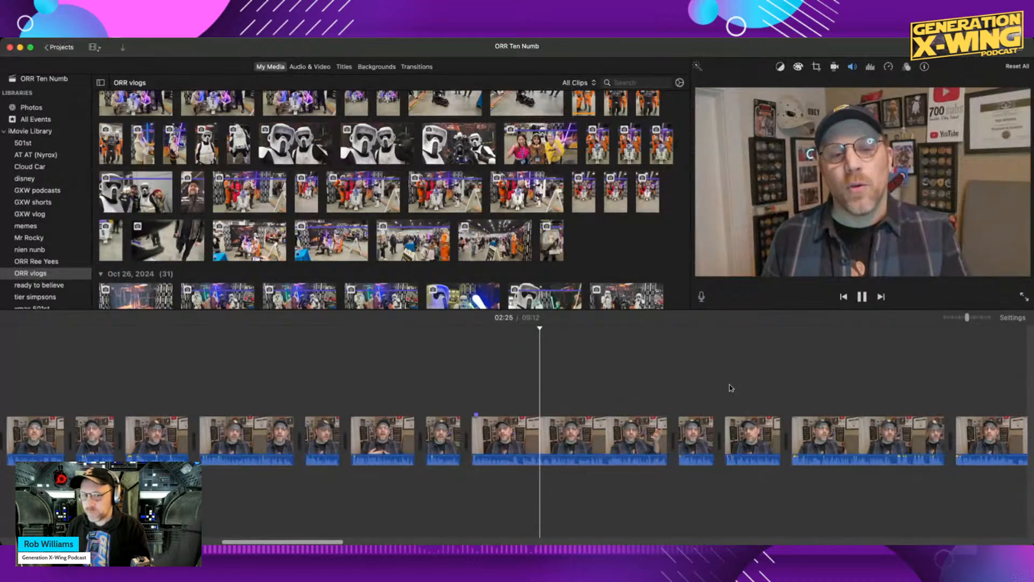
key("space")
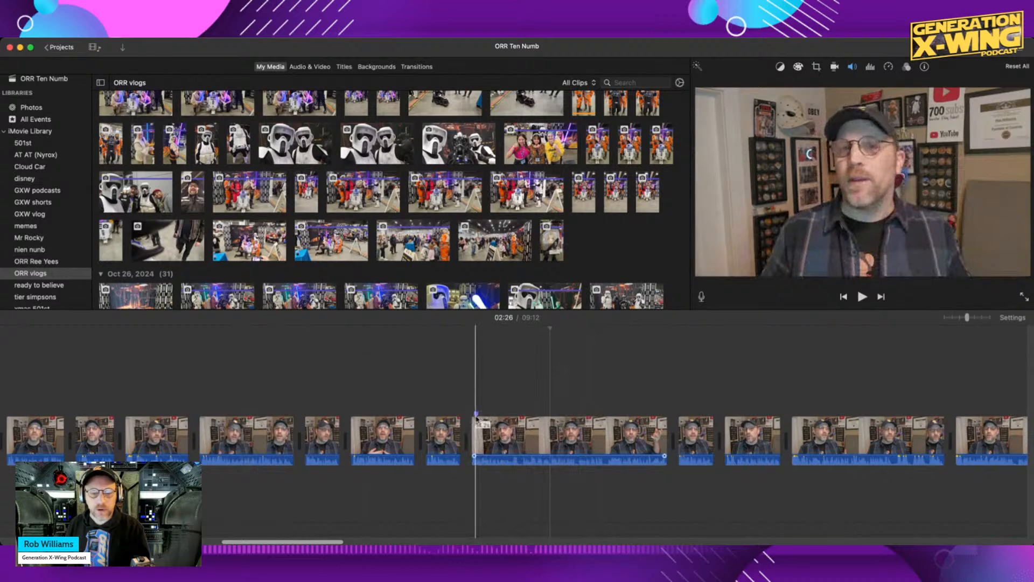
scroll(476, 417, "left", 10)
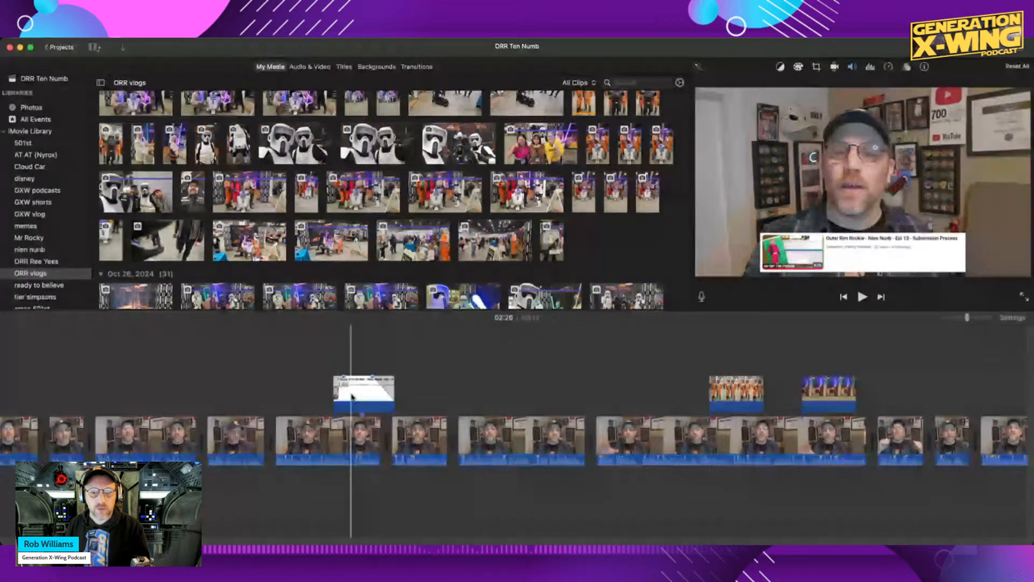
scroll(513, 397, "right", 3)
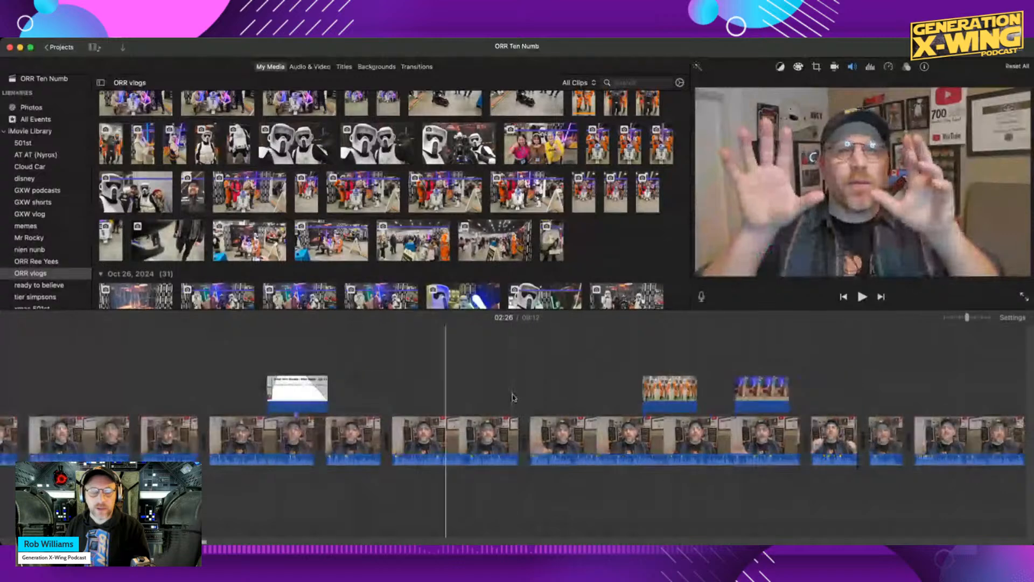
scroll(512, 397, "right", 5)
scroll(513, 398, "right", 8)
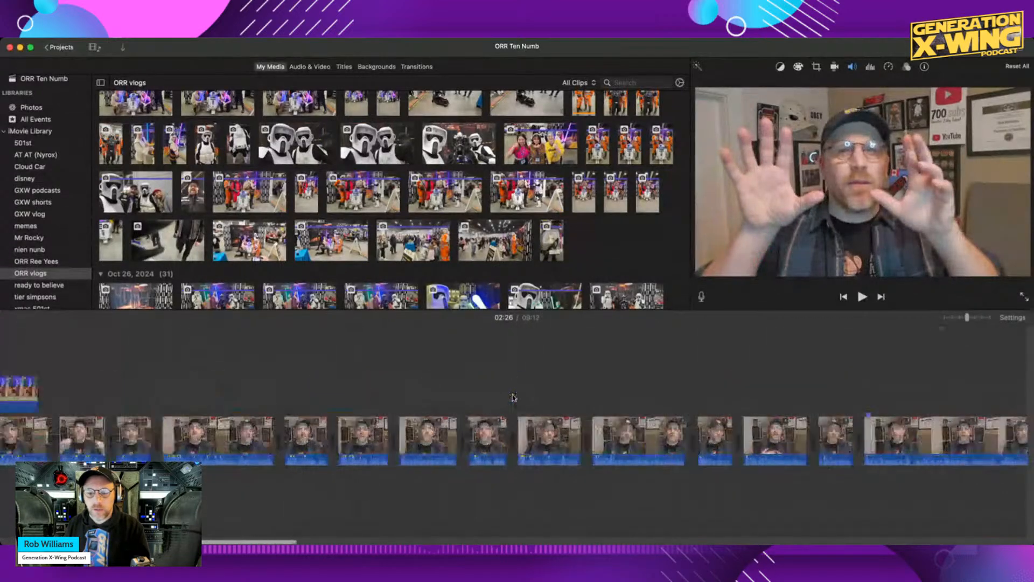
scroll(513, 398, "right", 5)
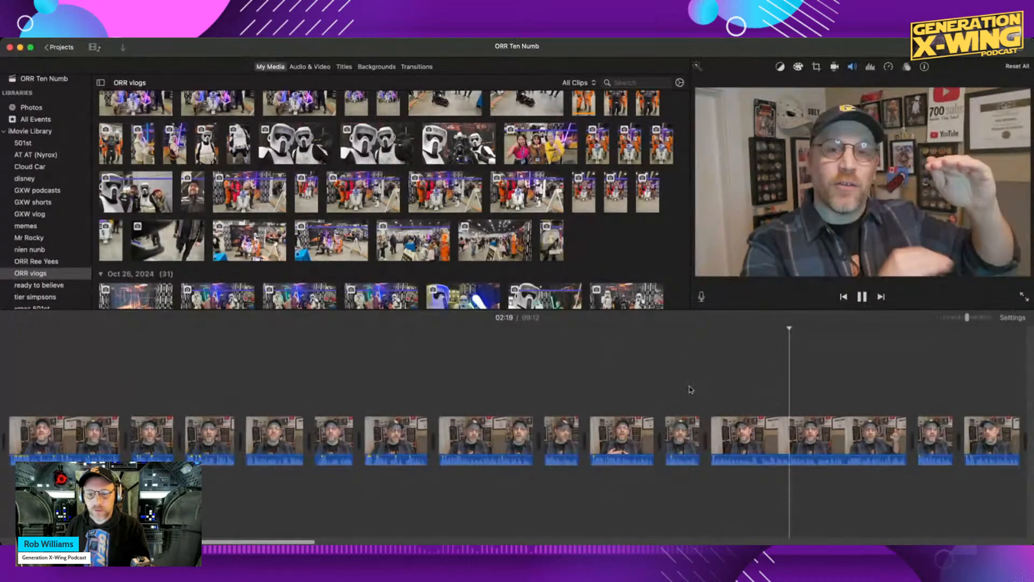
key("space")
scroll(735, 388, "right", 5)
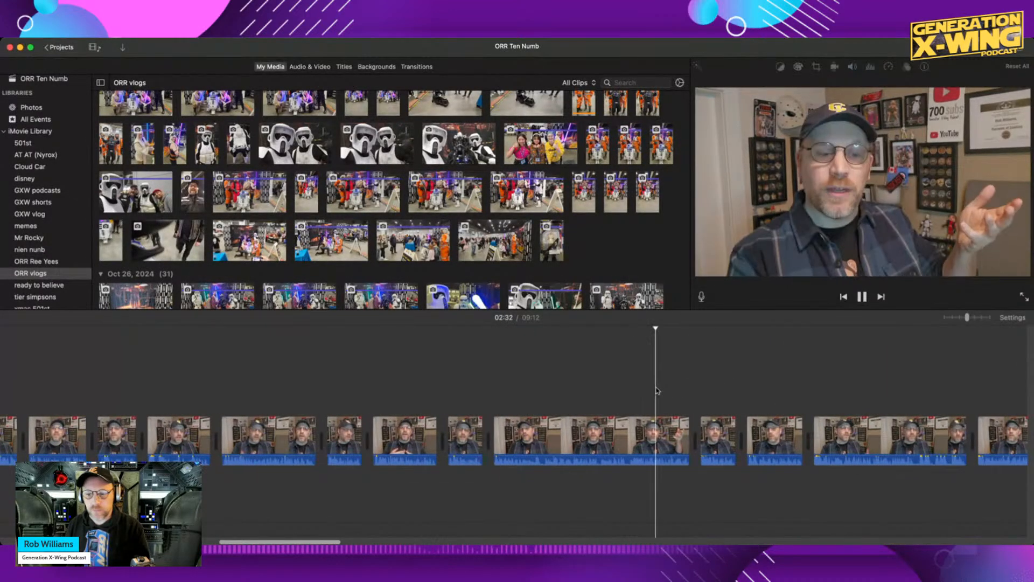
scroll(657, 390, "right", 5)
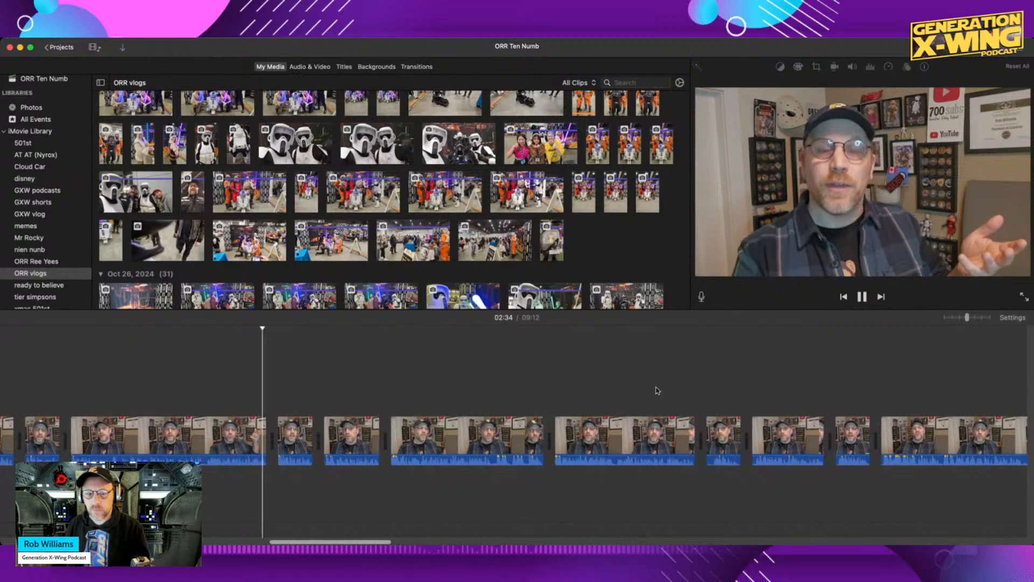
Split the talking-head clip twice around 02:48 and delete the short piece between the cuts.
left_click(462, 401)
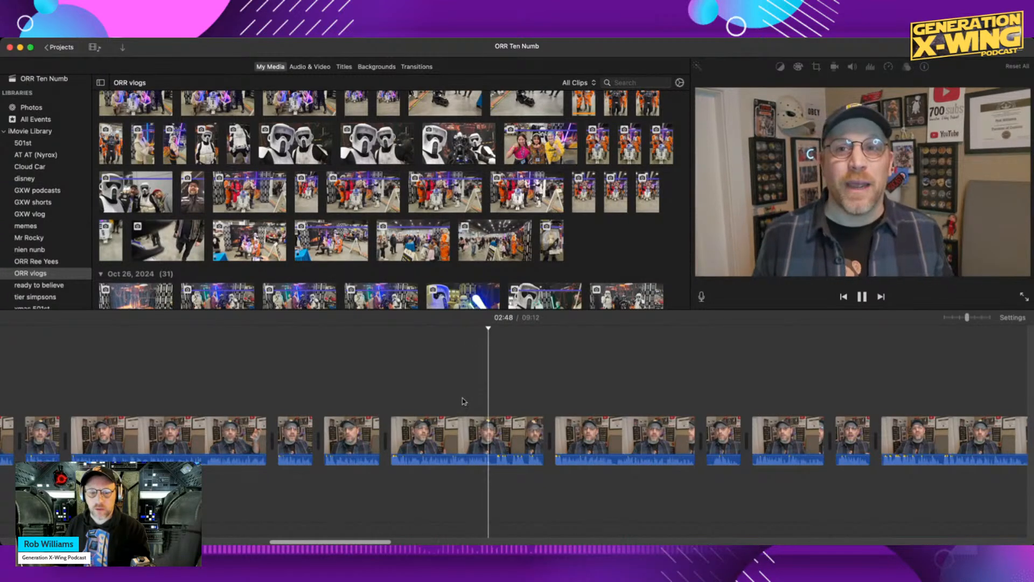
key("space")
key("super+b")
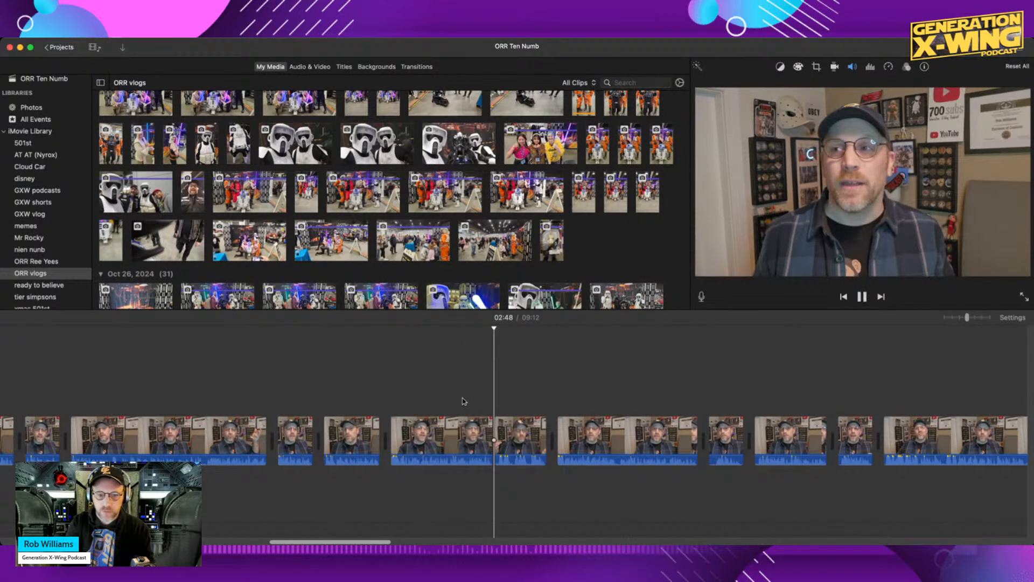
key("super+b")
key("space")
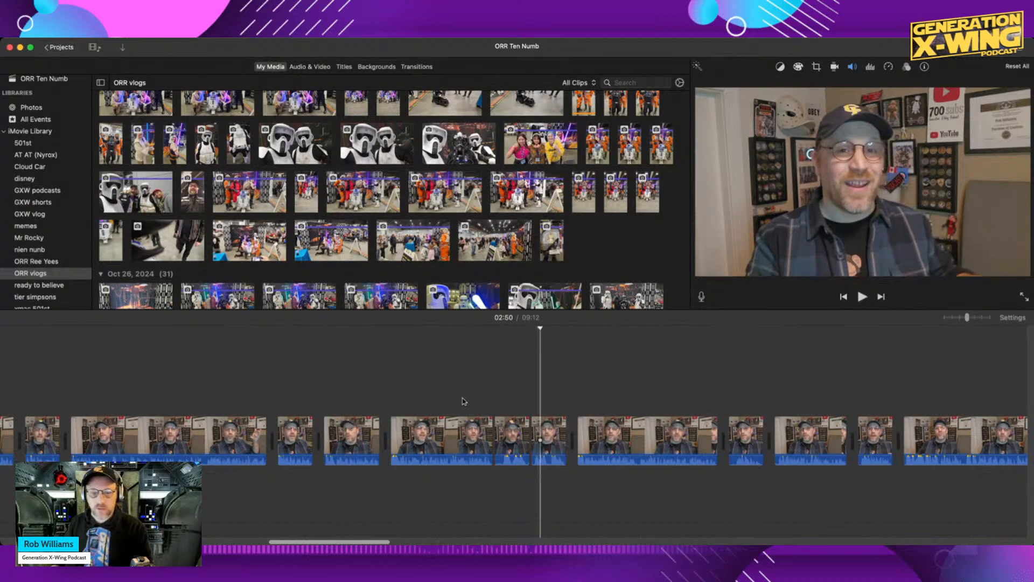
left_click(504, 434)
key("Delete")
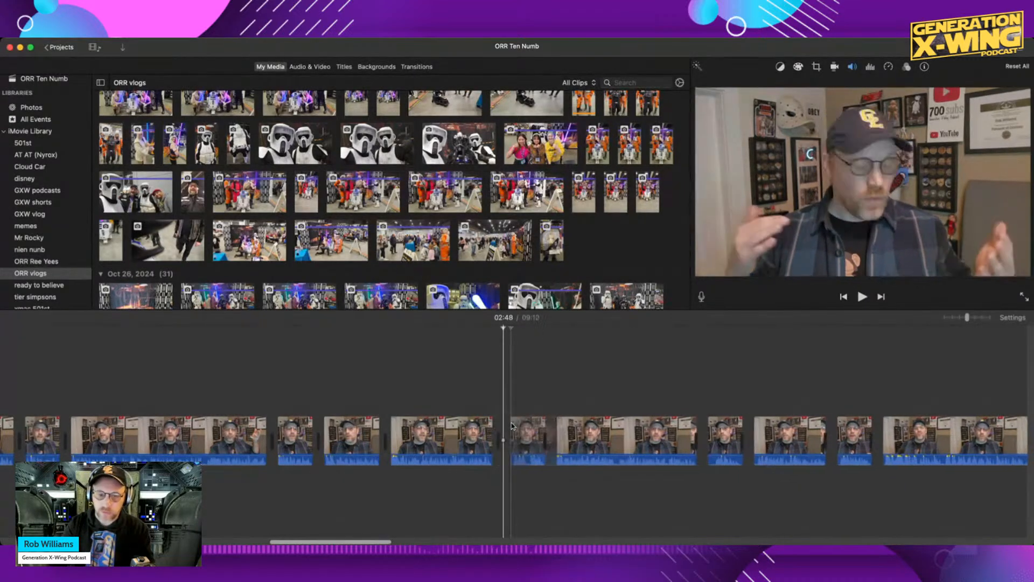
key("space")
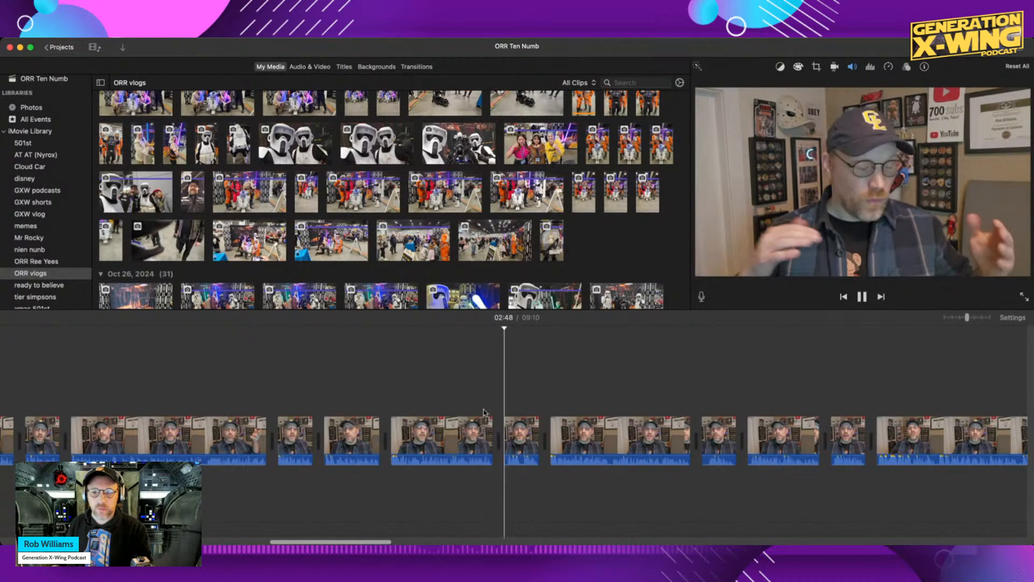
Split again at 02:49, delete the 0.2-second leftover, and review playback to 02:51.
key("space")
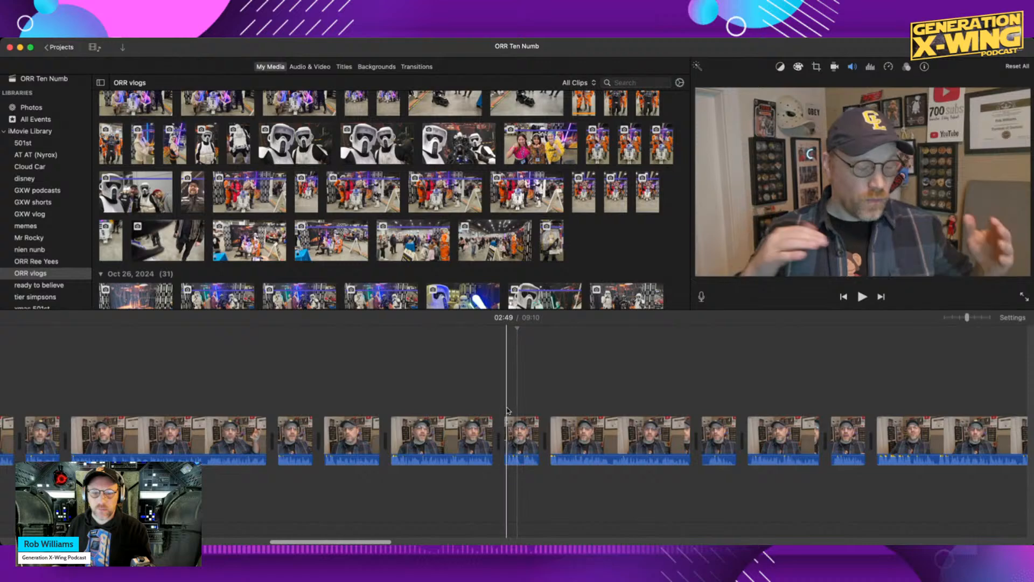
key("super+b")
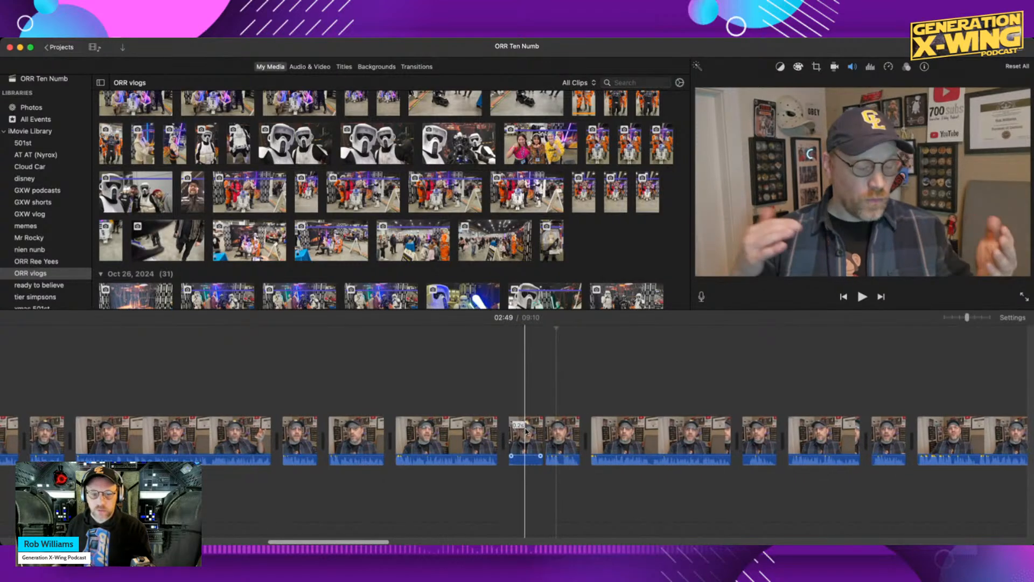
left_click(526, 432)
key("Delete")
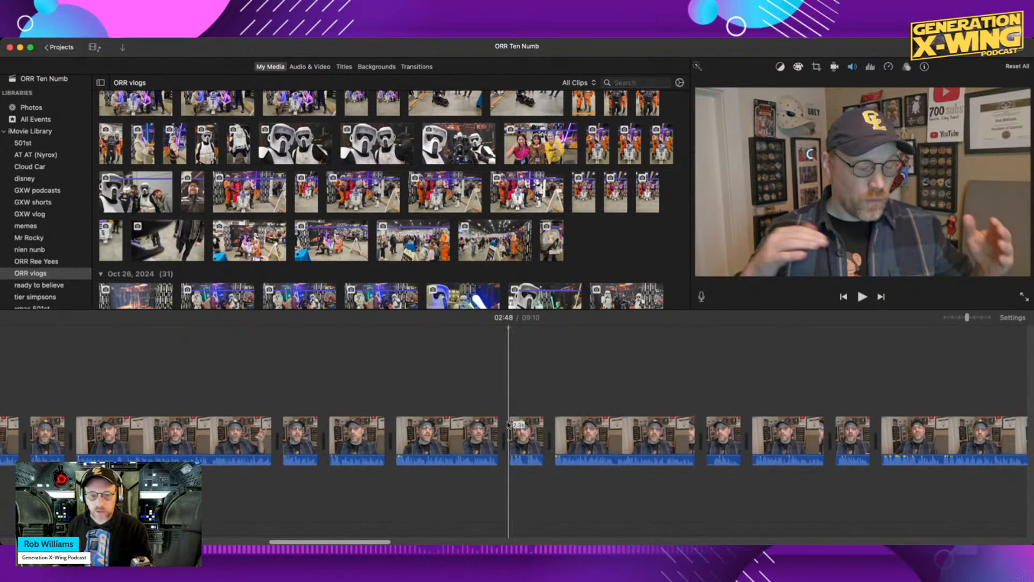
key("space")
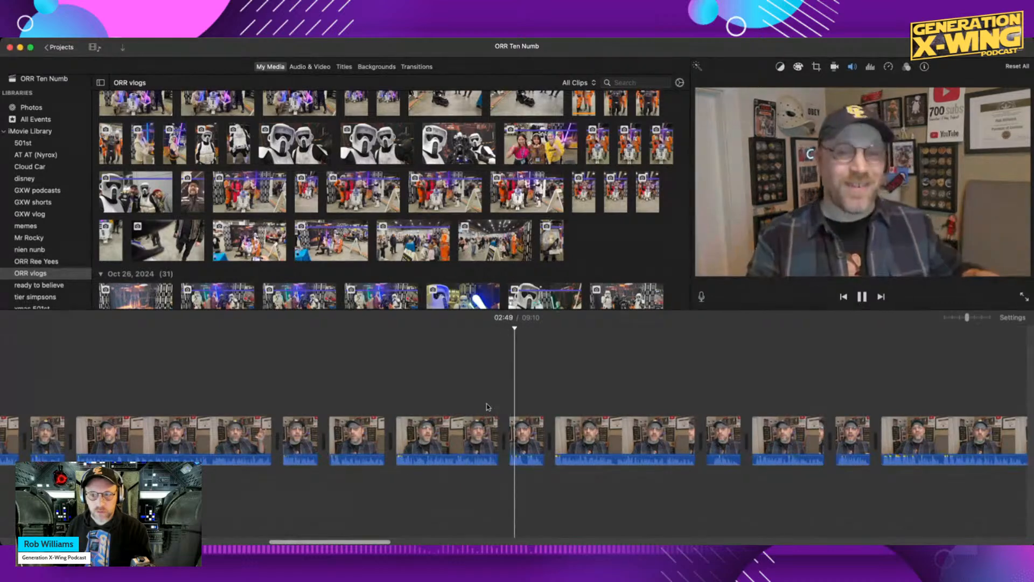
key("space")
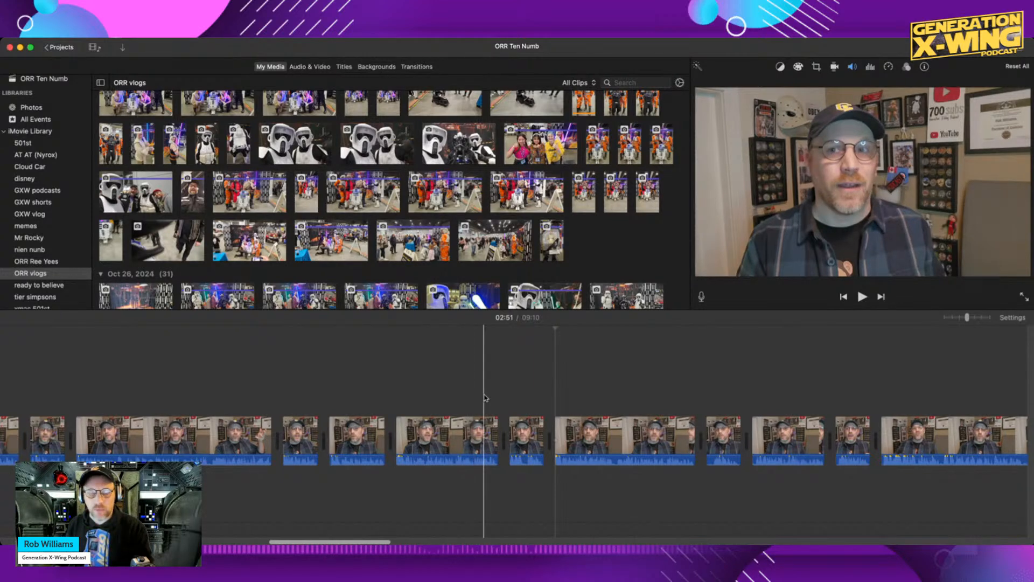
left_click(484, 398)
key("space")
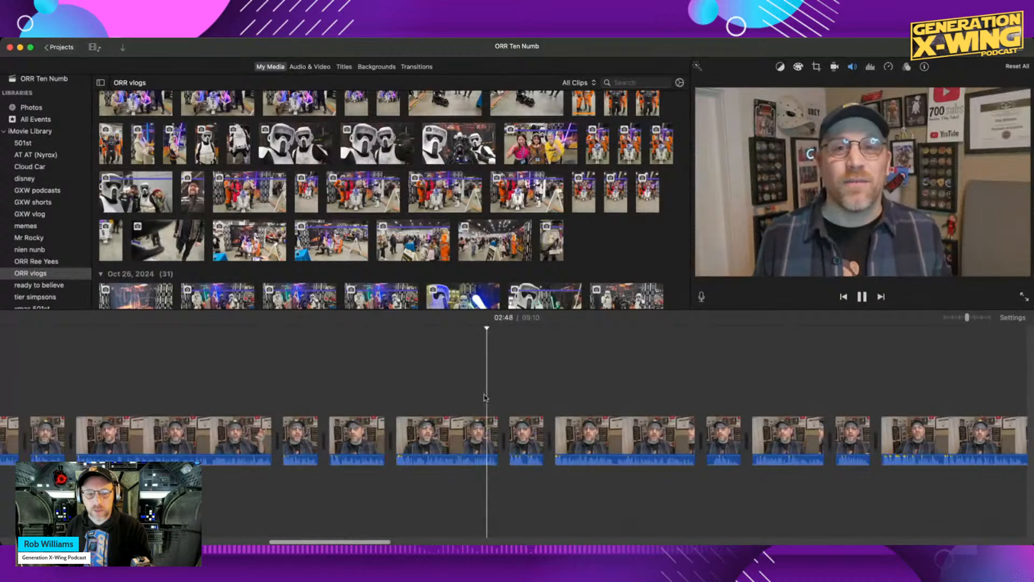
key("space")
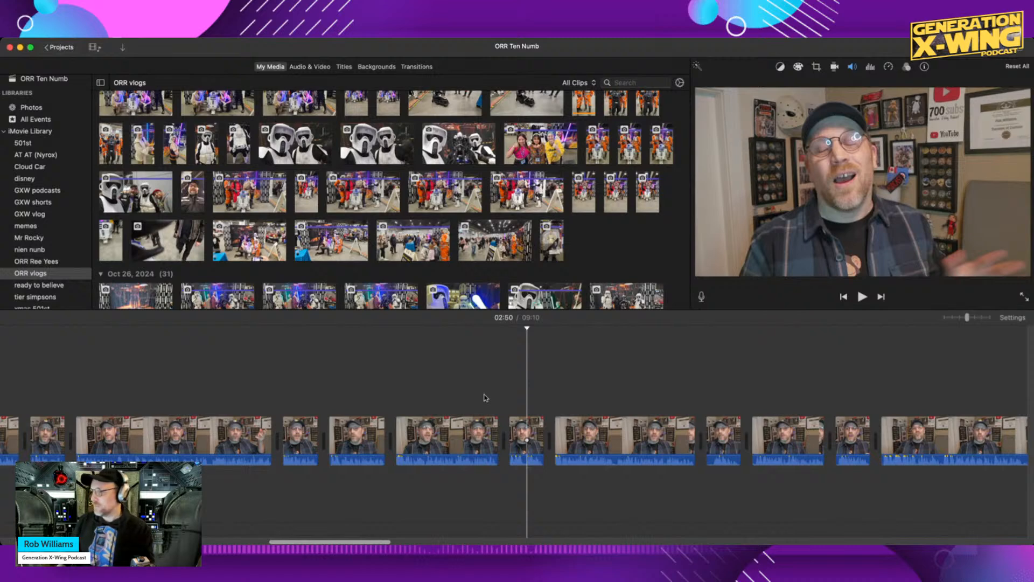
key("space")
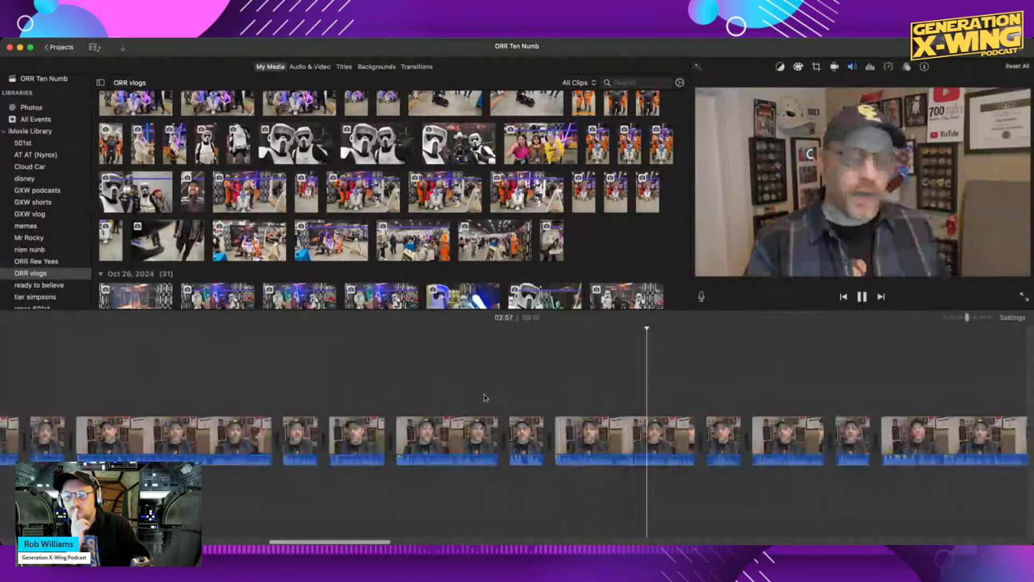
key("space")
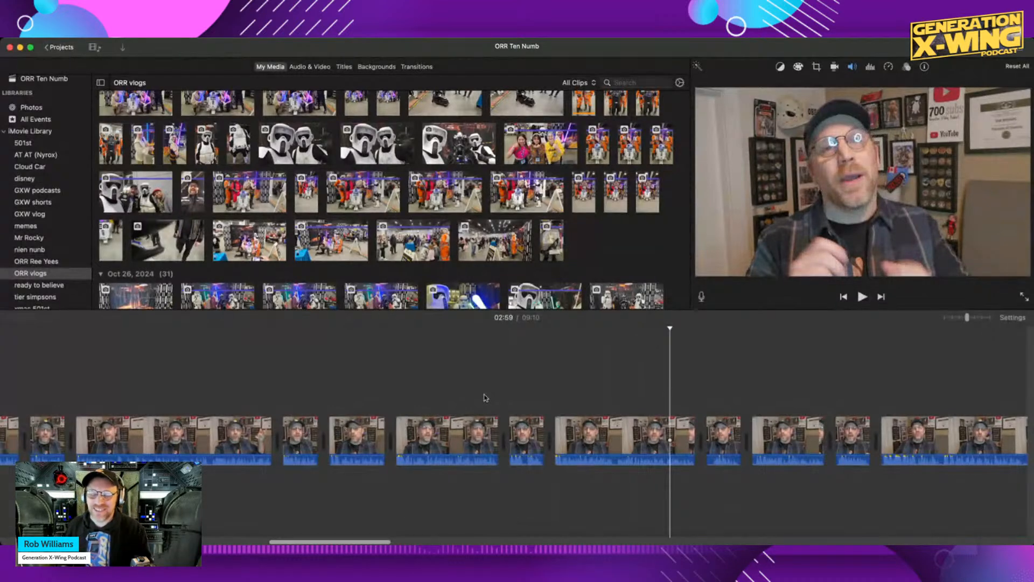
key("space")
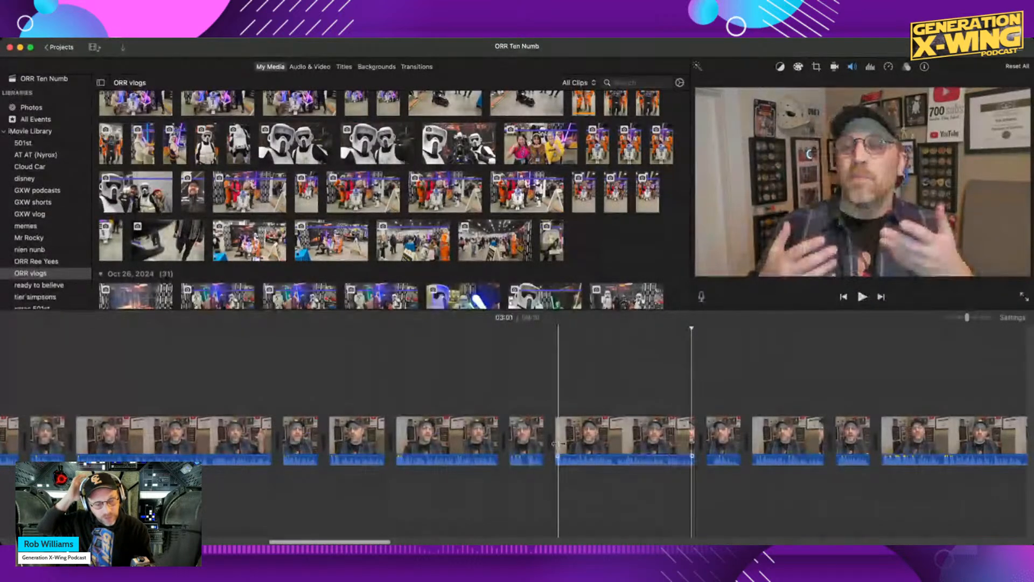
left_click(604, 453)
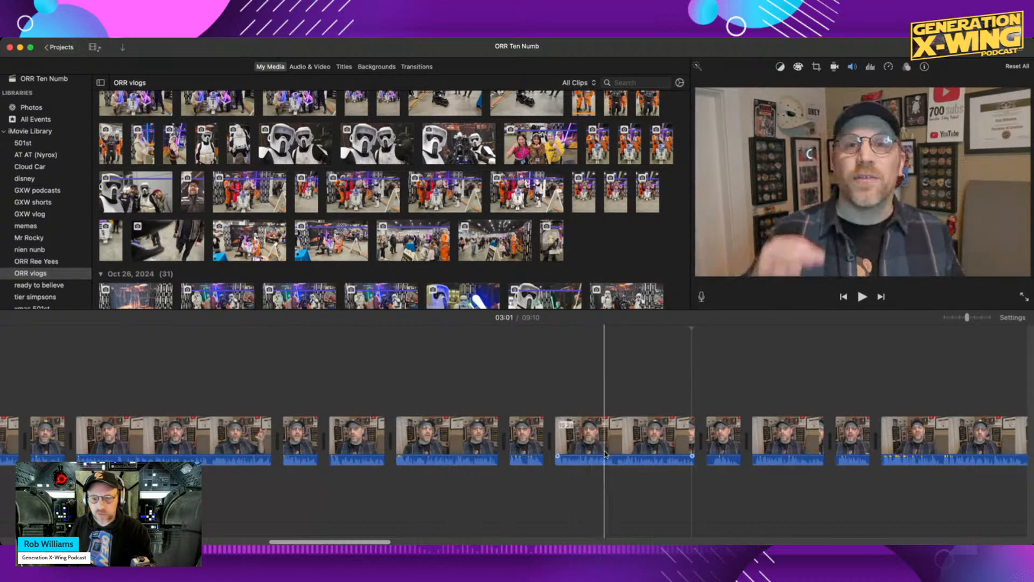
Boost the 02:57 talking-head clip's volume to 400% and show its noise reduction and equalizer settings.
left_click_drag(636, 457, 636, 459)
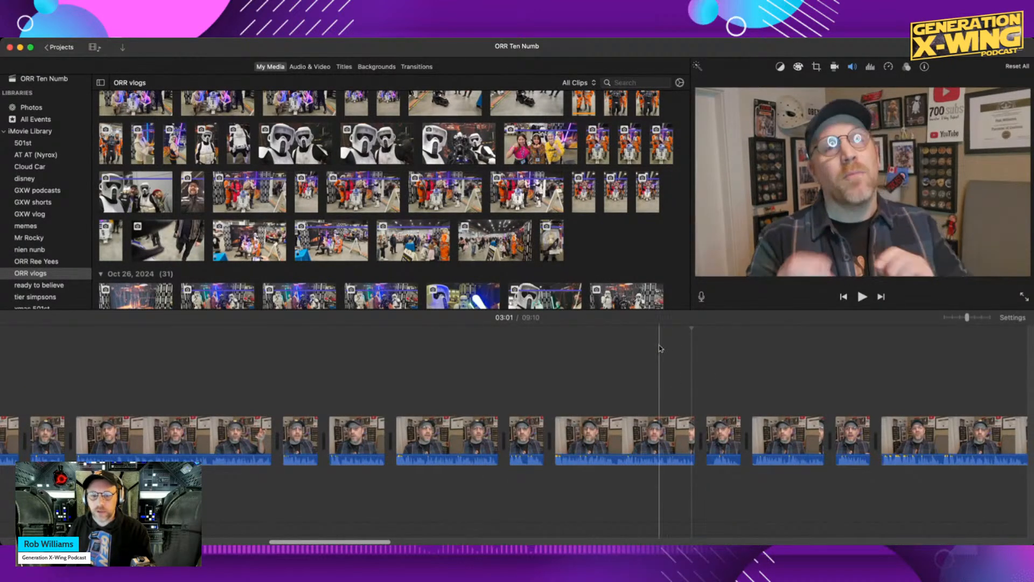
left_click(637, 431)
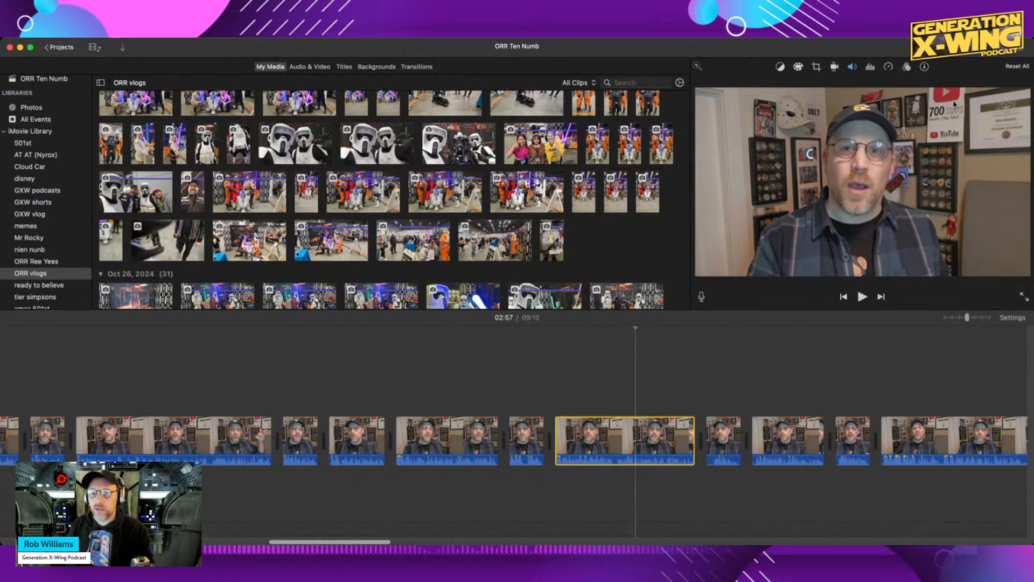
left_click(871, 68)
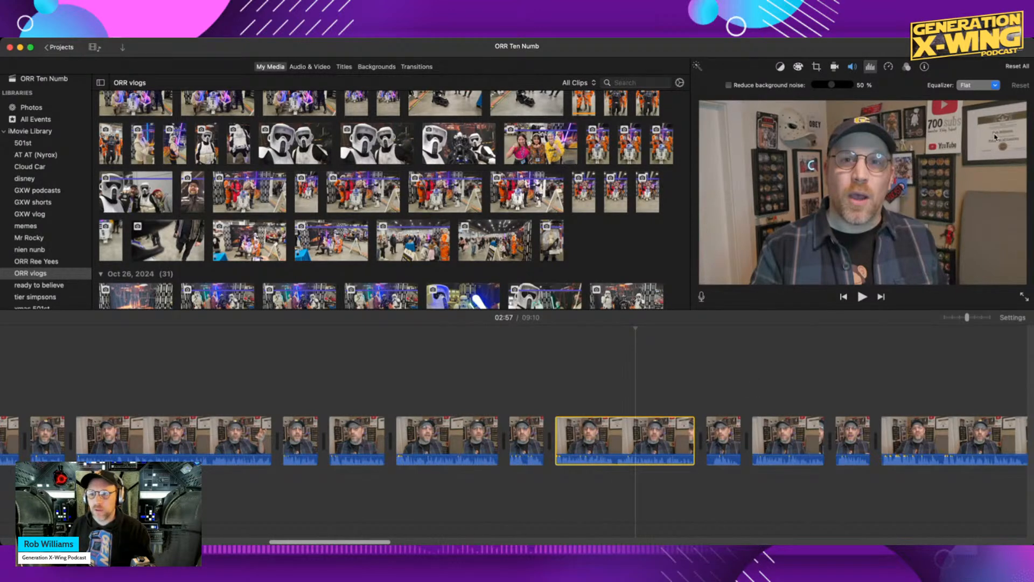
Switch the presenter clip near 02:57 from the Flat equalizer to Music Enhance.
left_click(993, 116)
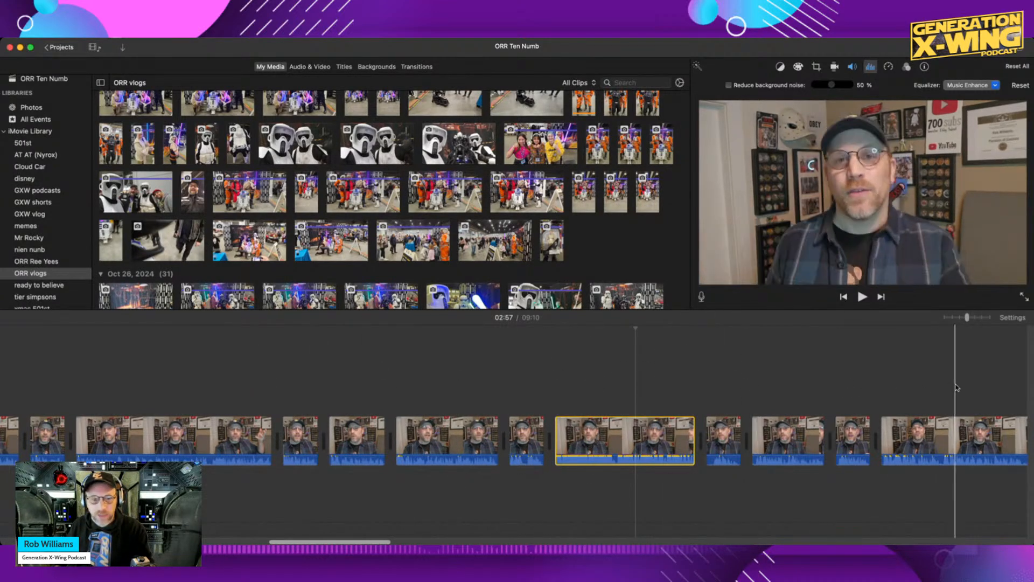
scroll(663, 373, "left", 1)
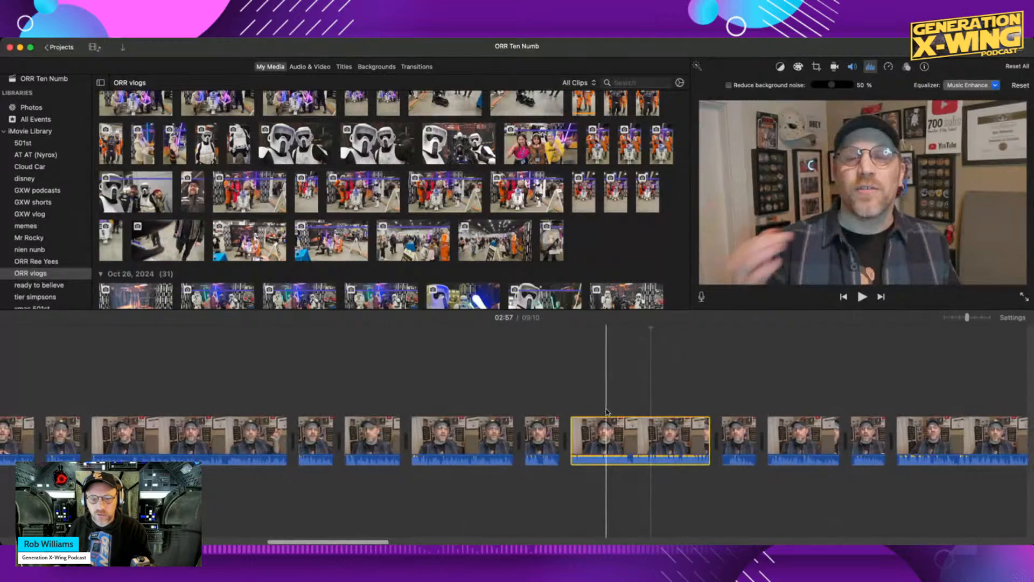
scroll(614, 409, "left", 1)
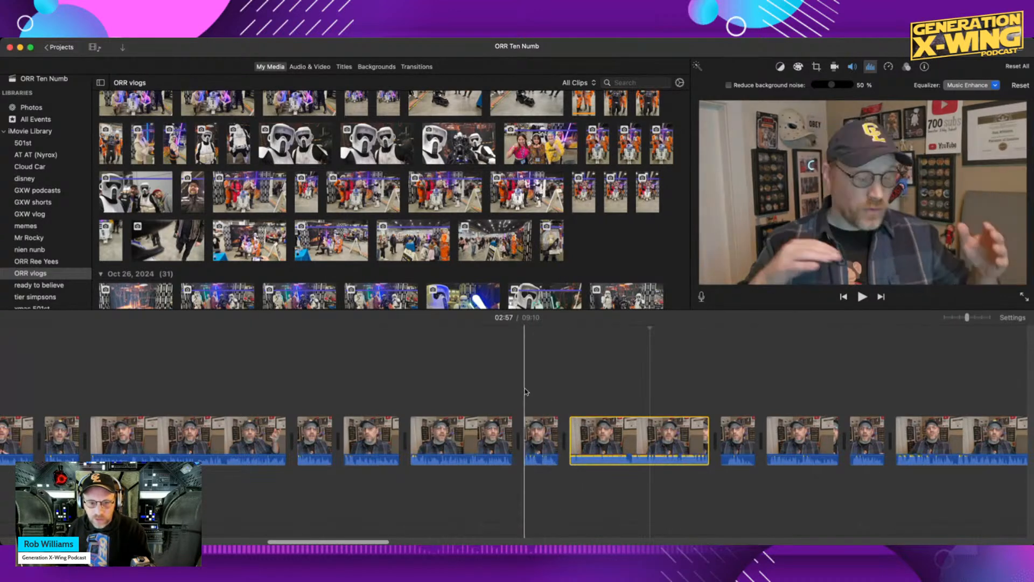
Play the clip to hear Music Enhance, then undo it to restore the Flat equalizer.
key("space")
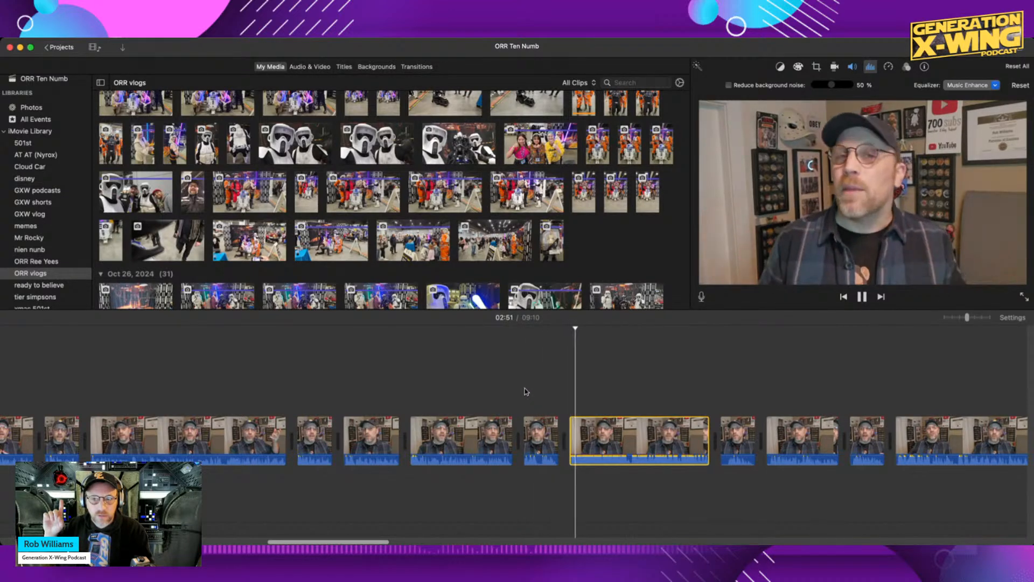
key("space")
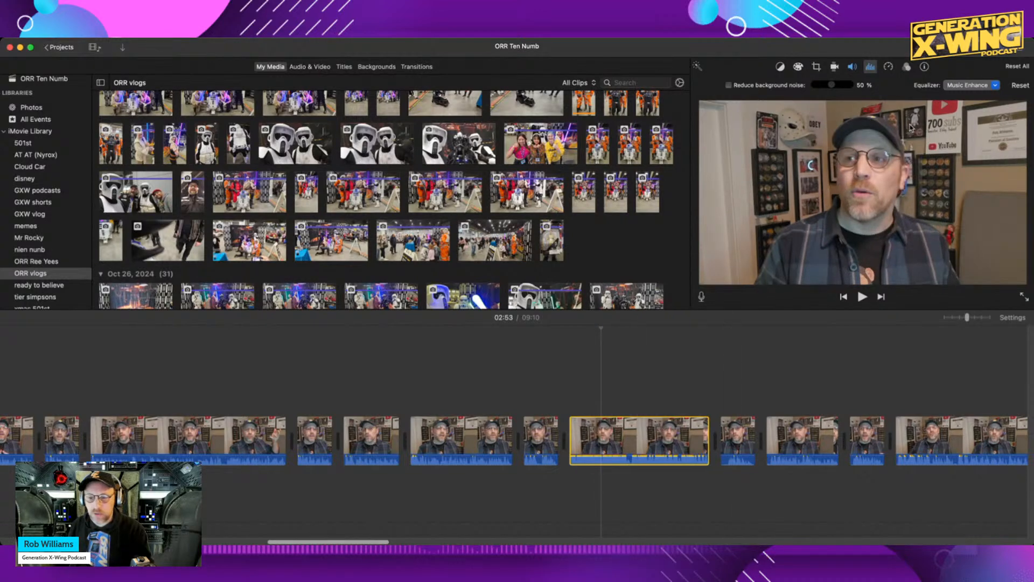
key("super+z")
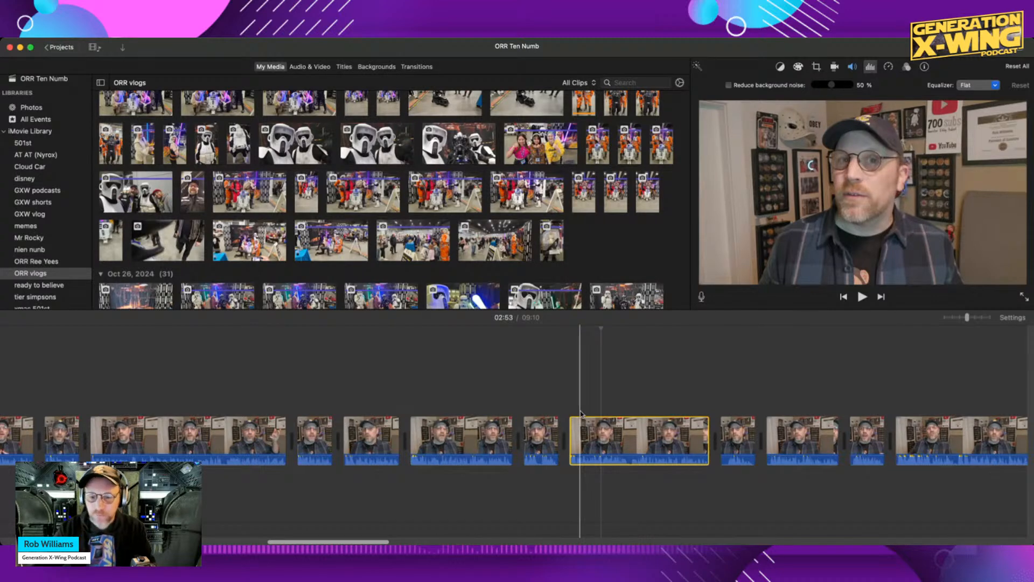
key("space")
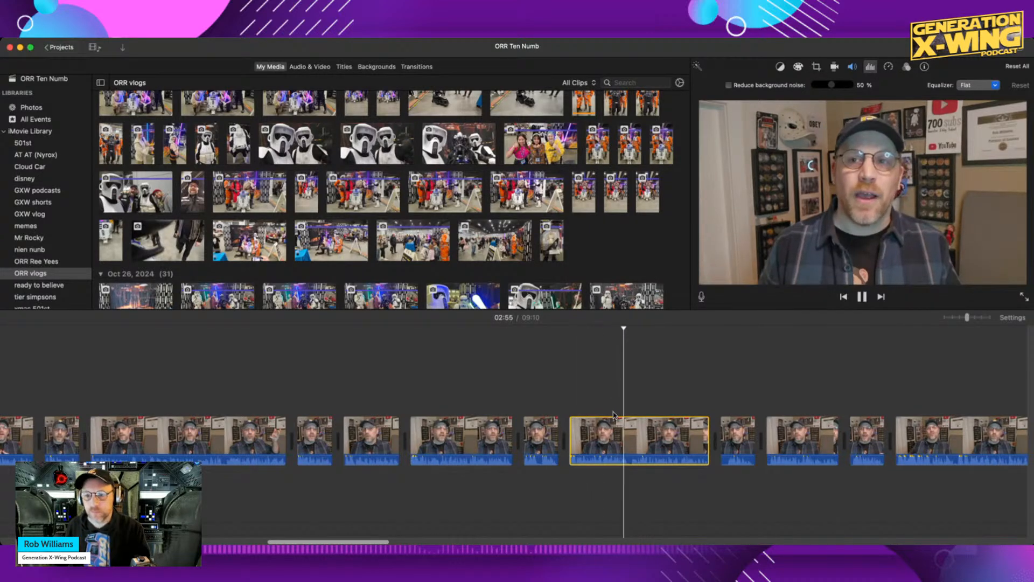
scroll(694, 407, "right", 12)
scroll(693, 407, "left", 6)
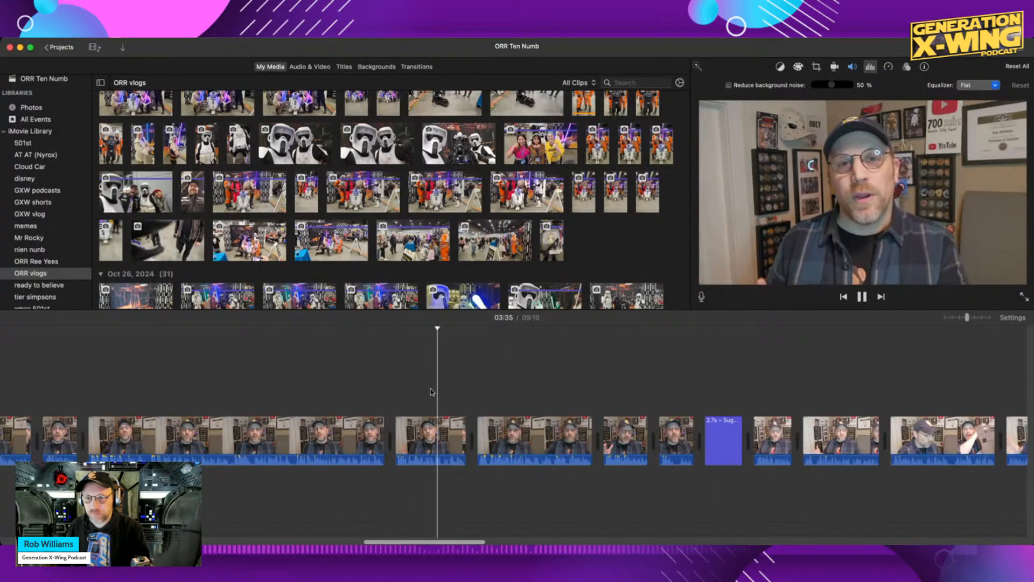
key("space")
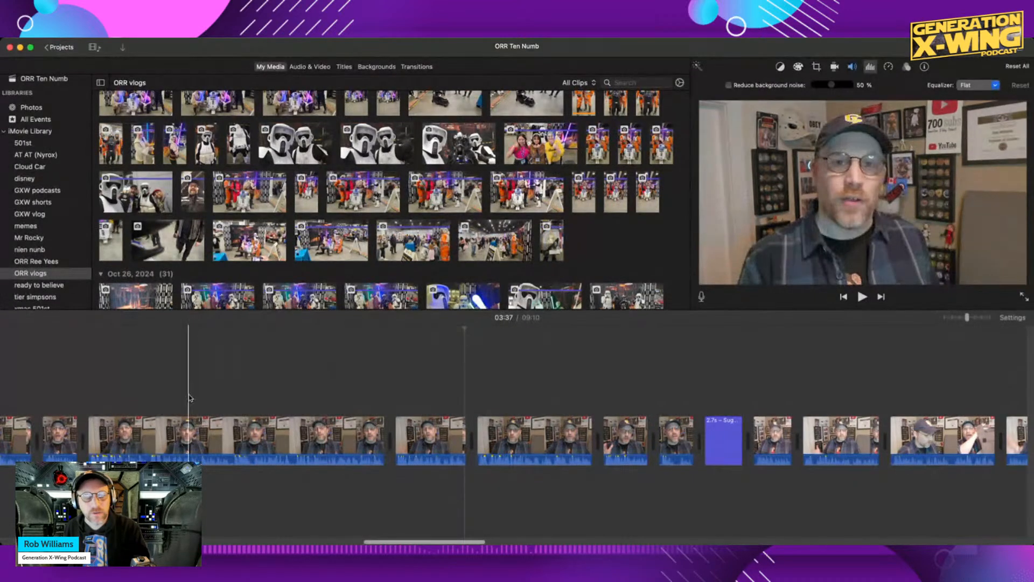
key("space")
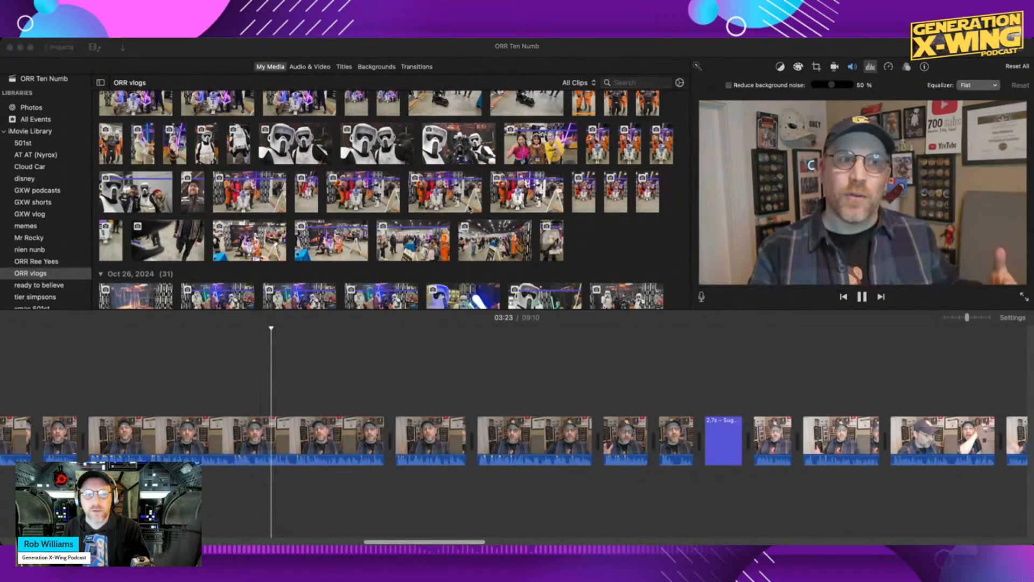
Drop the green-screen pilot clip as a cutaway near 03:24 and raise its Ken Burns end frame.
left_click_drag(310, 310, 321, 393)
left_click(263, 358)
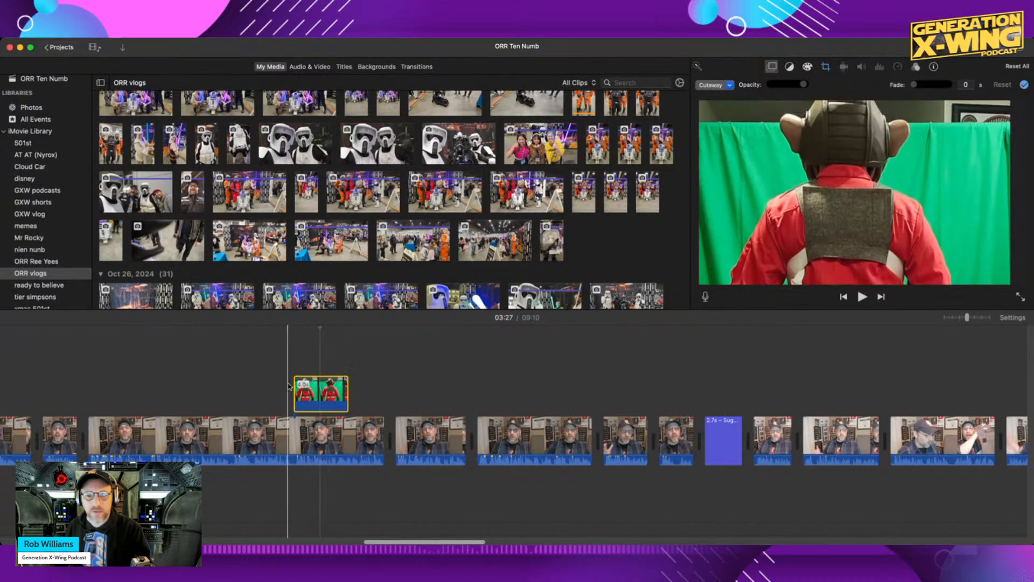
key("space")
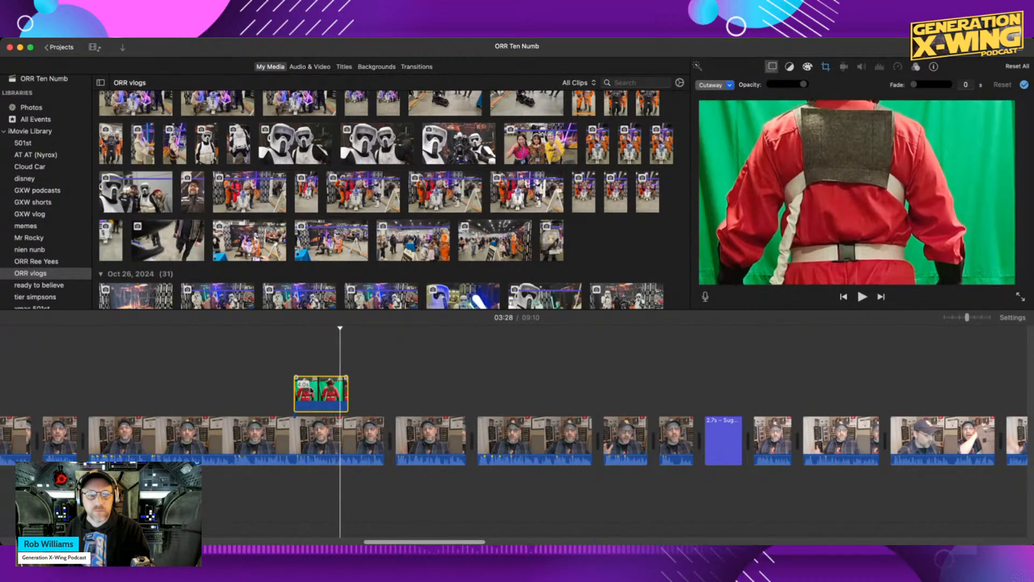
left_click(726, 191)
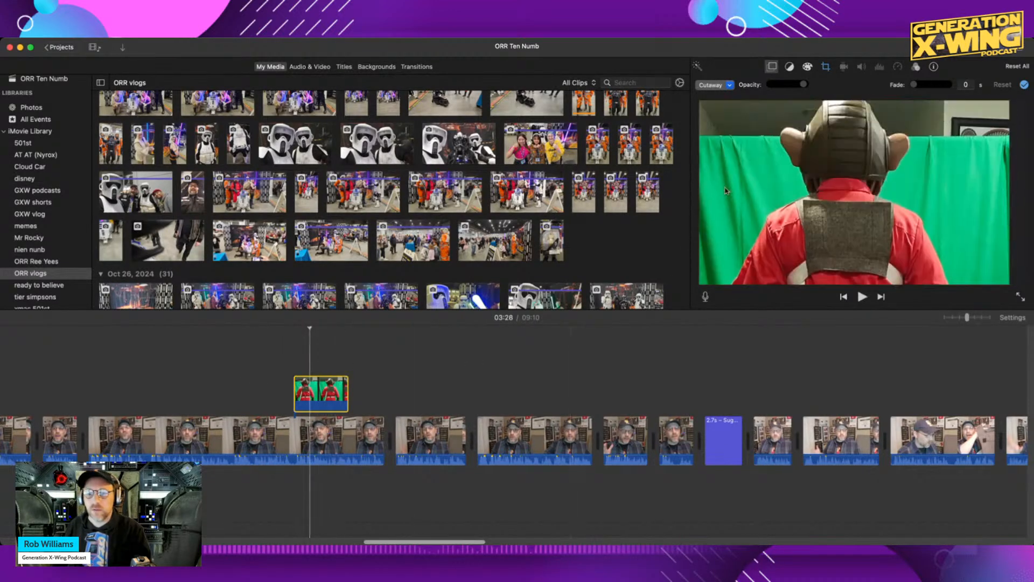
left_click(826, 67)
left_click_drag(835, 253, 831, 215)
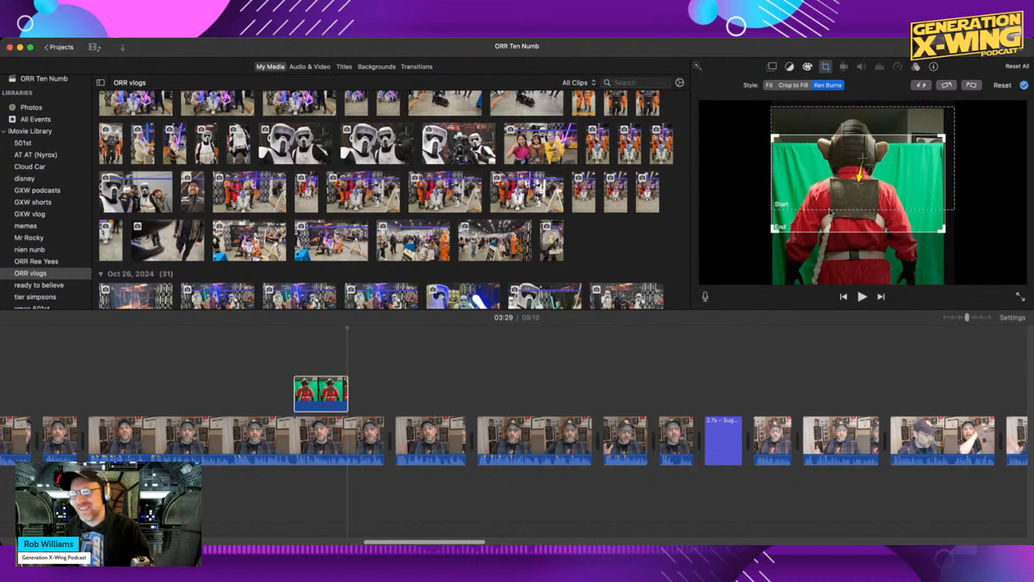
Shrink the cutaway's Ken Burns start frame for a tighter opening and preview it.
left_click(934, 207)
left_click_drag(952, 208, 941, 229)
left_click(929, 230)
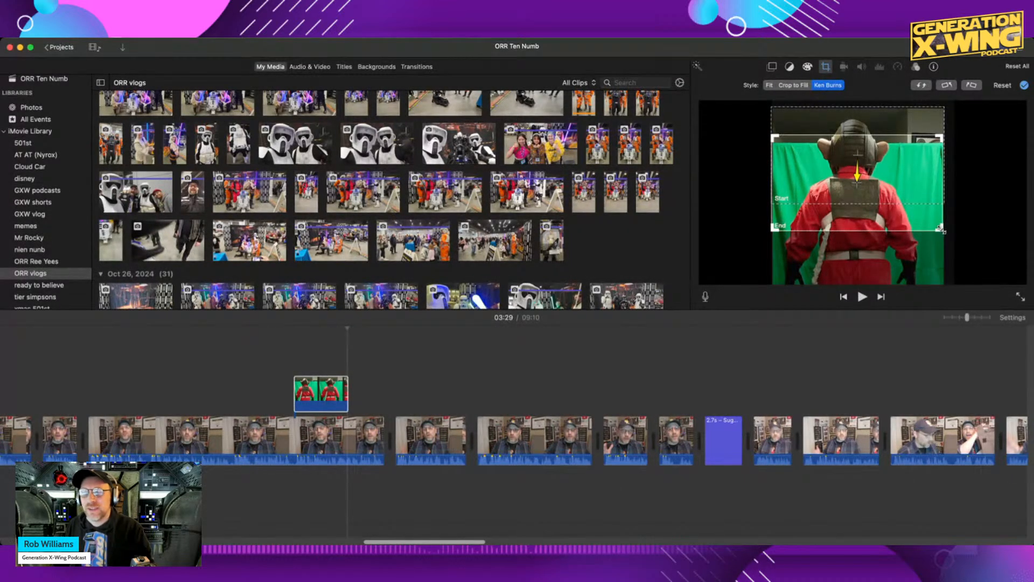
left_click(247, 359)
key("space")
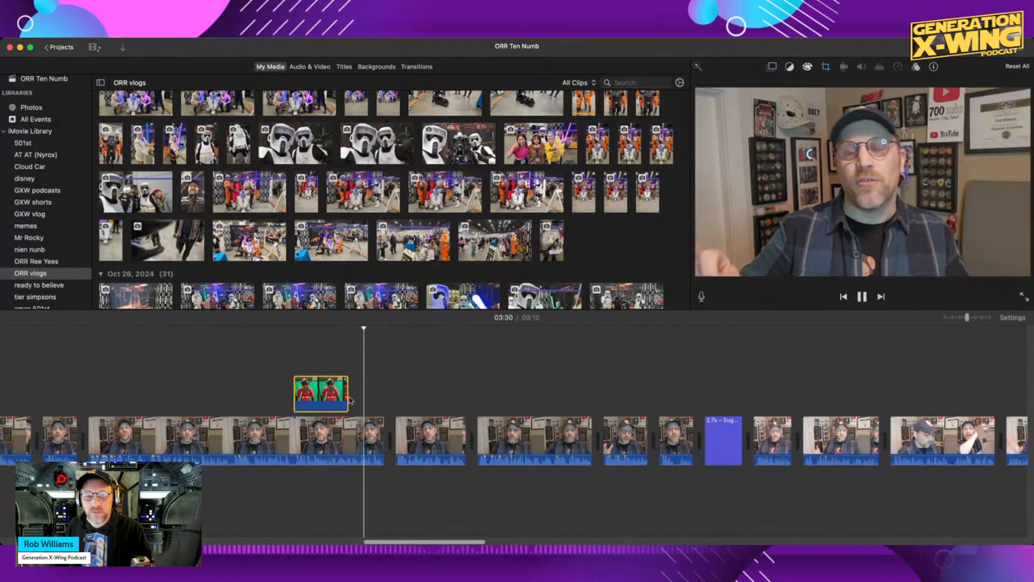
Extend the green-screen cutaway's right edge so it covers about 03:24 to 03:31, previewing it.
left_click_drag(349, 397, 375, 397)
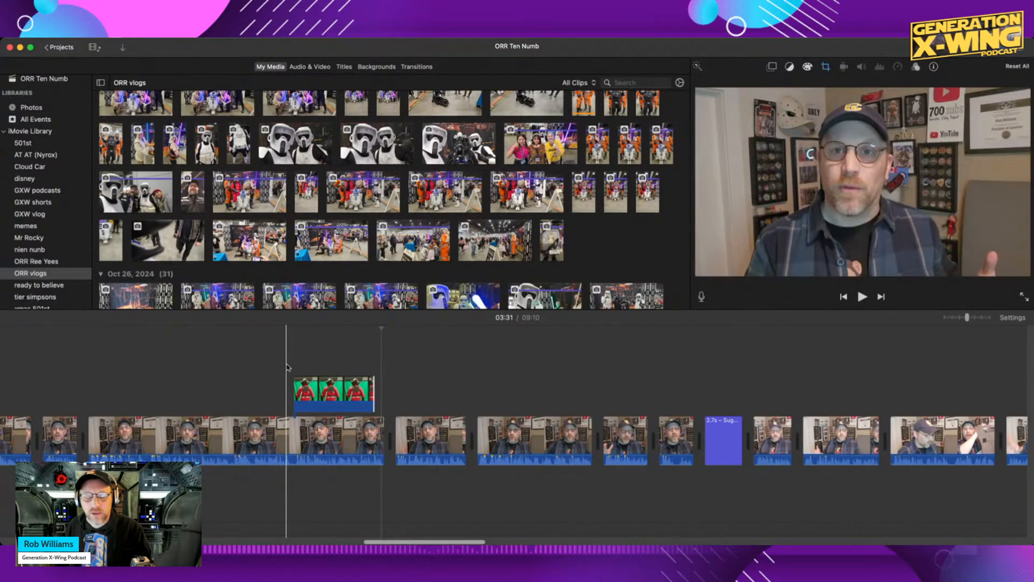
key("space")
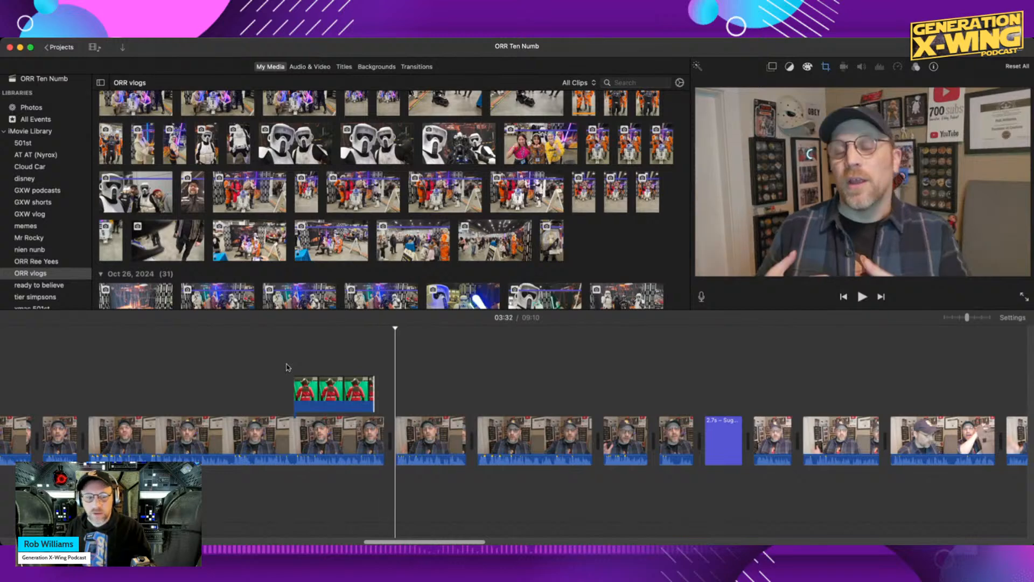
key("space")
left_click_drag(374, 388, 383, 393)
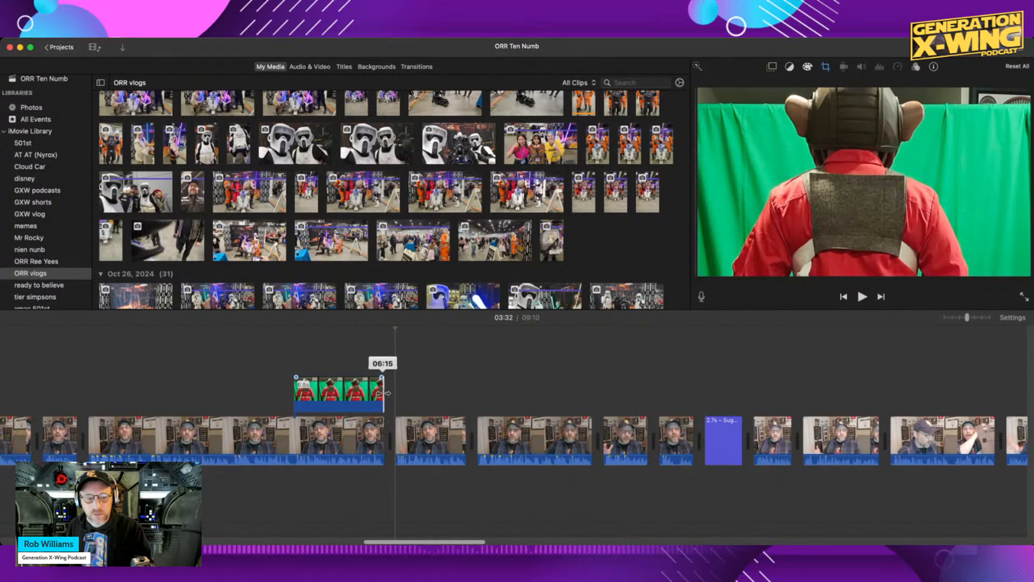
left_click_drag(388, 393, 388, 393)
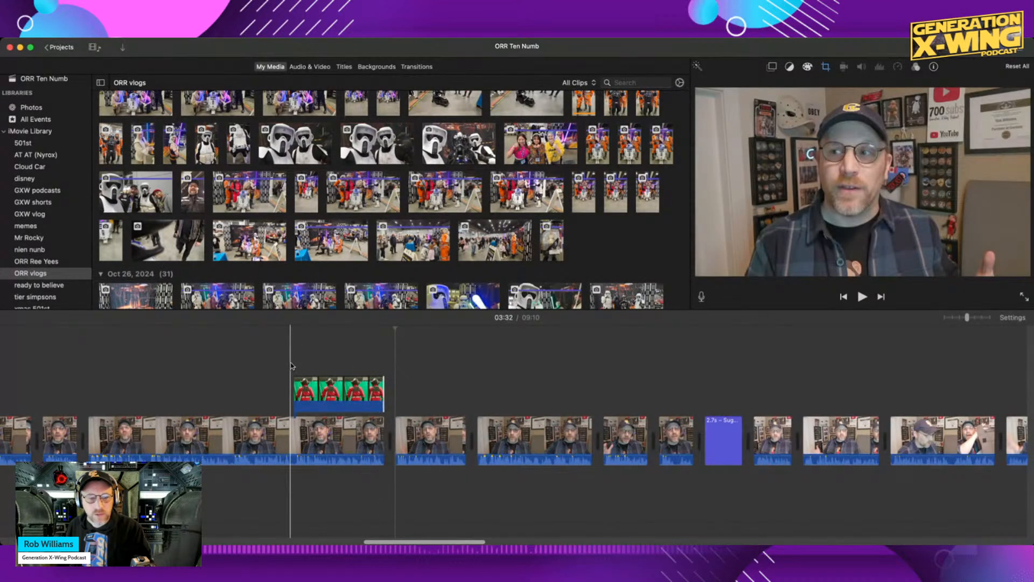
key("space")
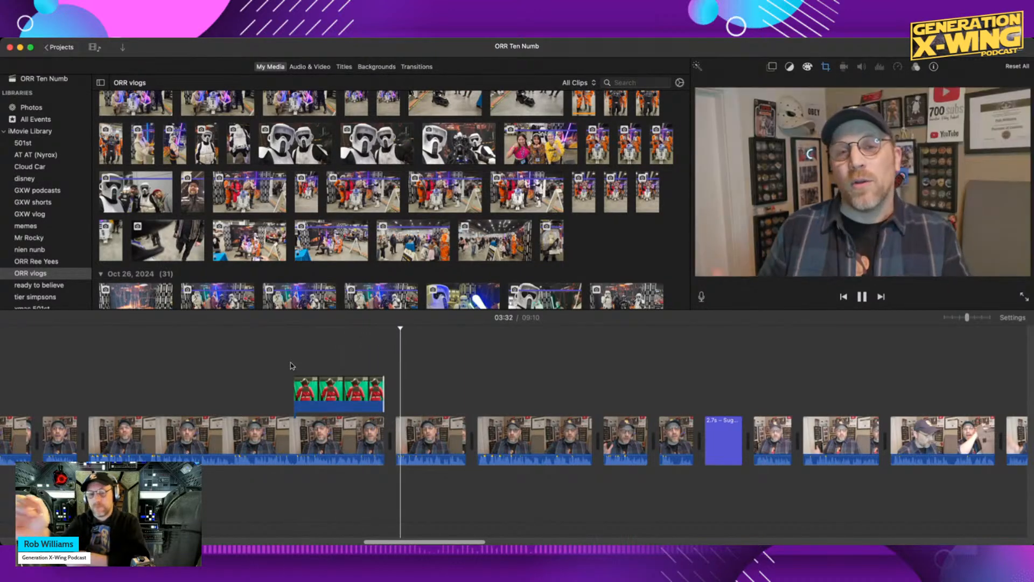
key("space")
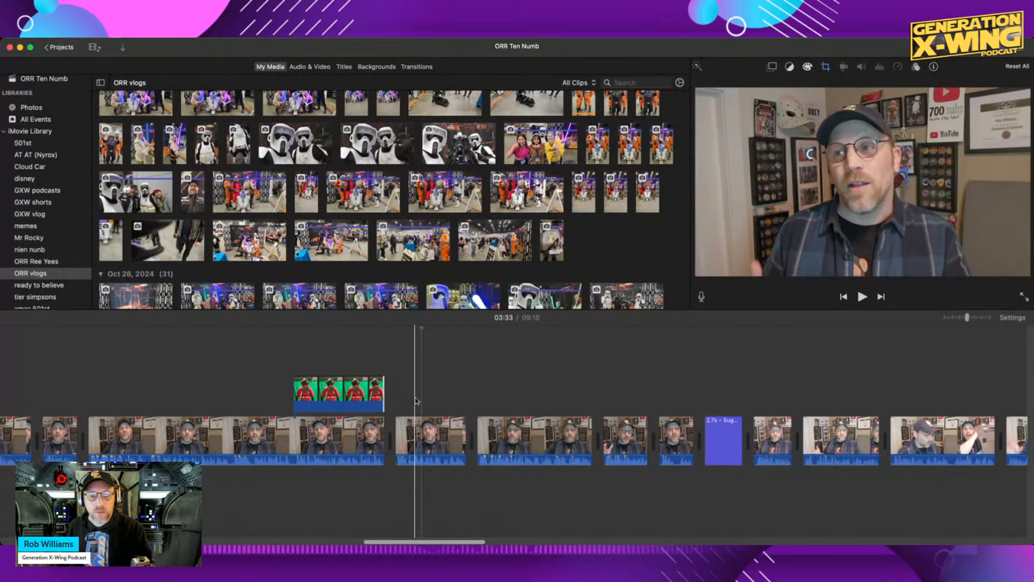
scroll(661, 401, "right", 10)
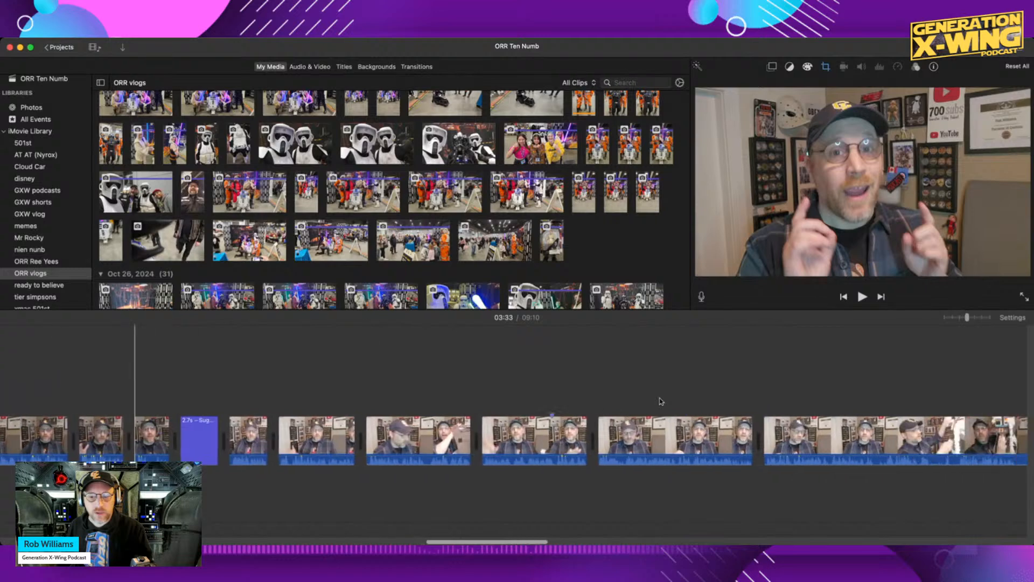
scroll(662, 401, "right", 15)
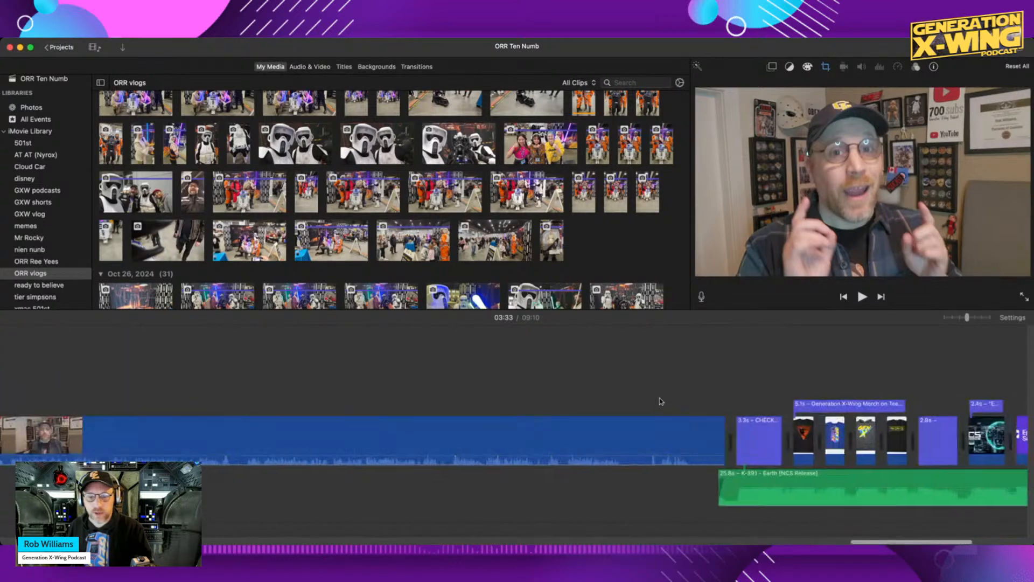
scroll(661, 401, "right", 5)
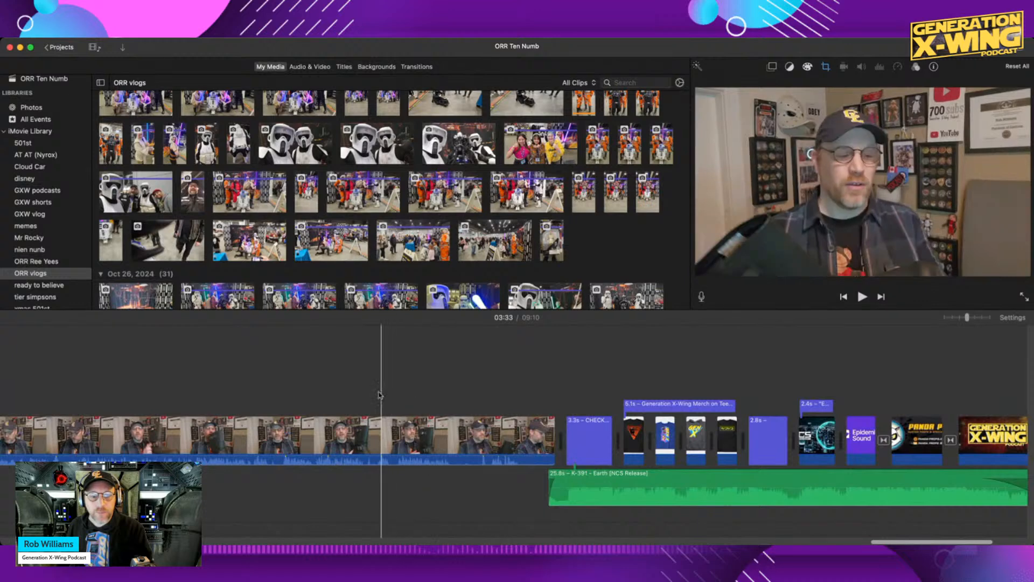
scroll(383, 395, "left", 1)
scroll(383, 394, "left", 15)
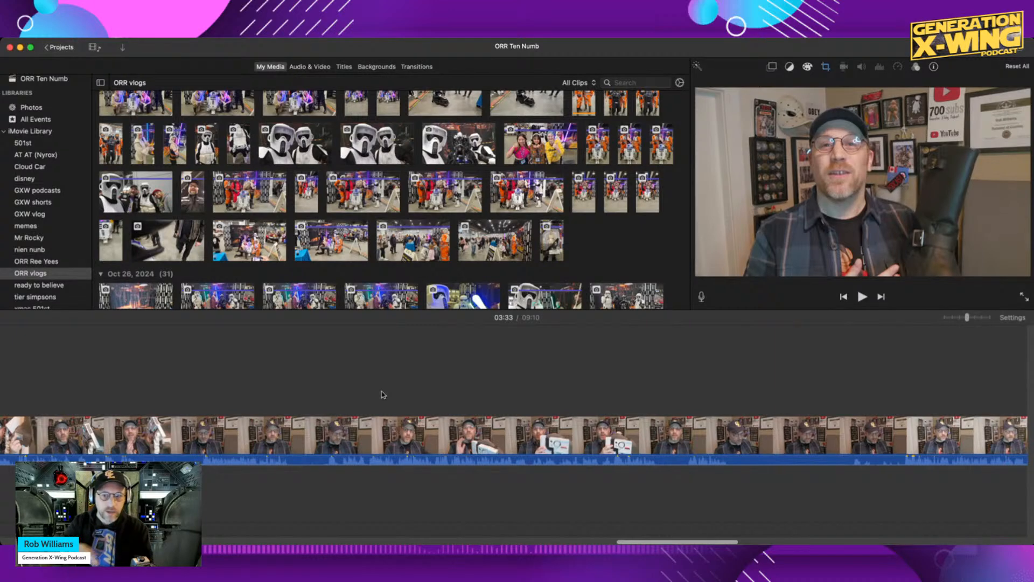
scroll(383, 394, "left", 20)
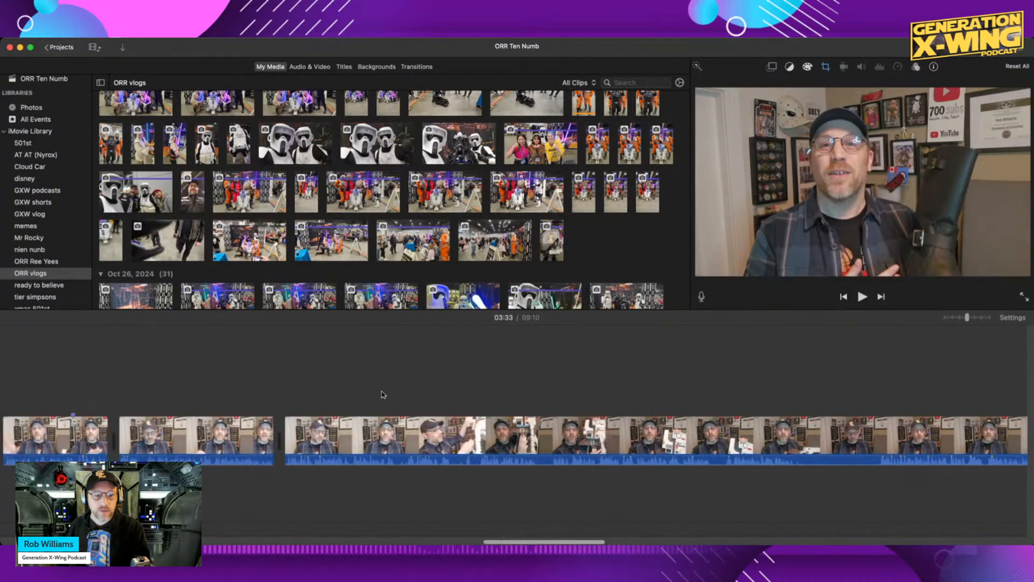
scroll(383, 395, "left", 15)
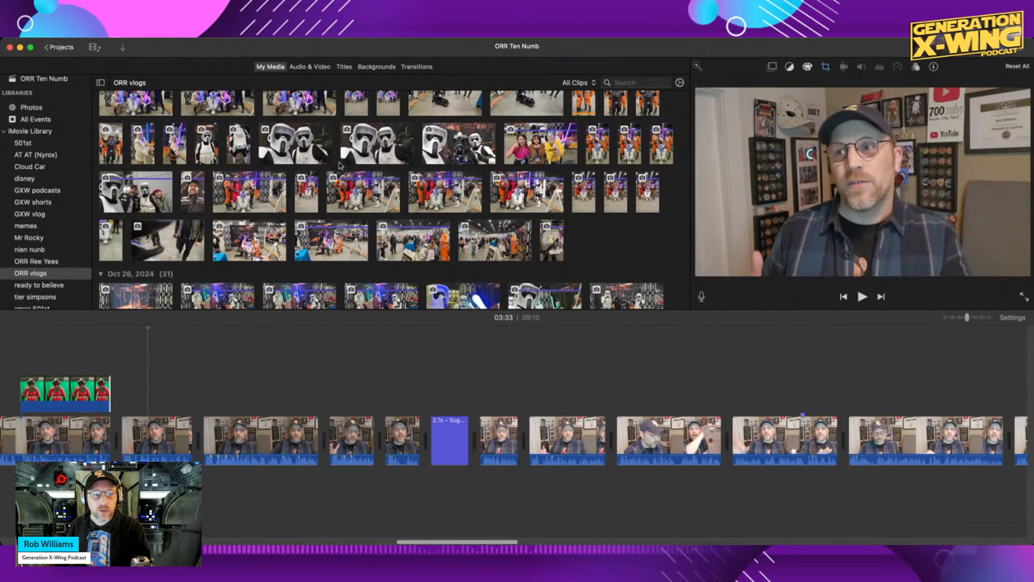
Insert and lengthen the scout-trooper clip after the 'Suggested Alterations' card, then show the voiceover controls.
left_click_drag(376, 156, 474, 420)
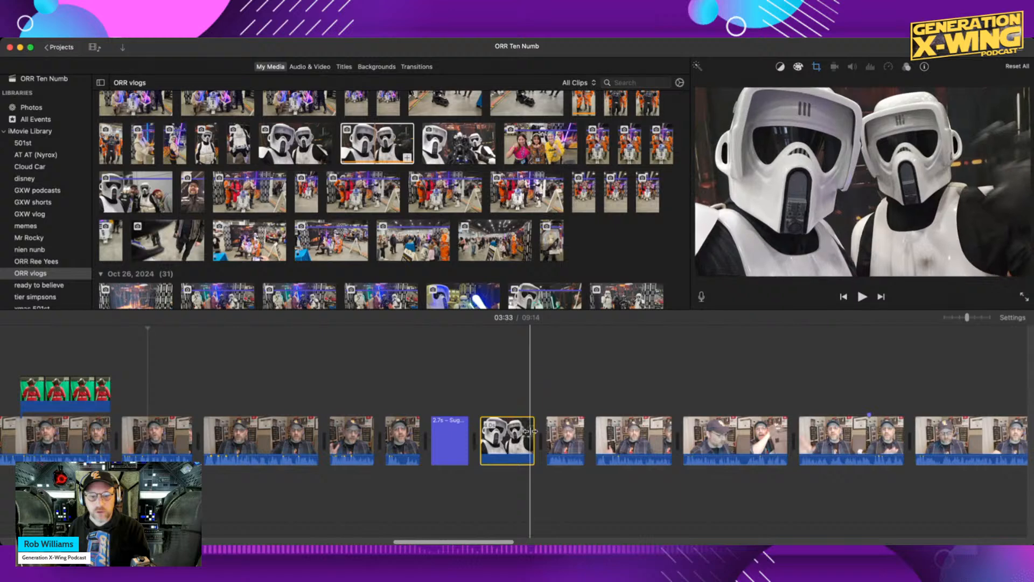
left_click_drag(530, 437, 806, 428)
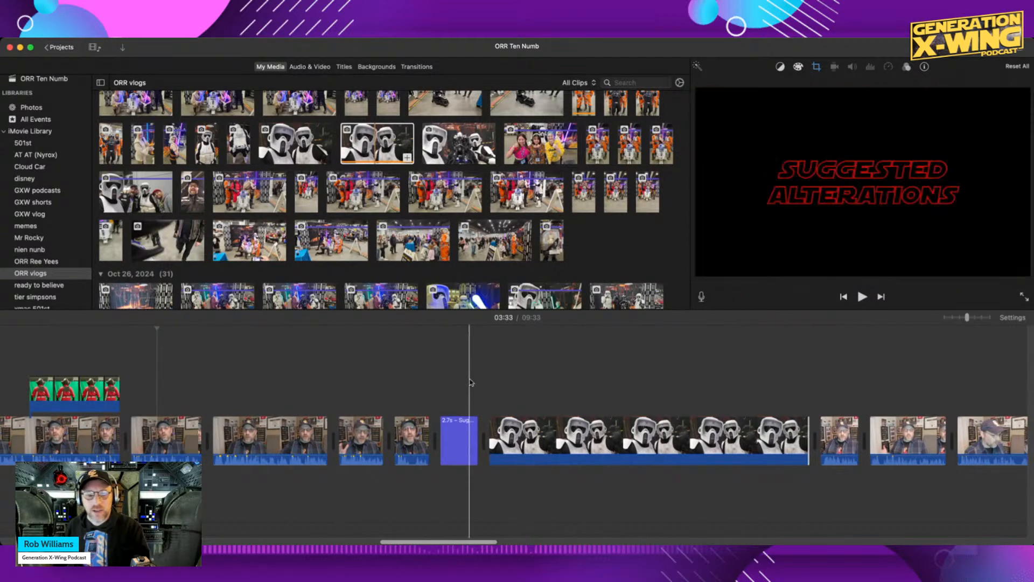
left_click(494, 377)
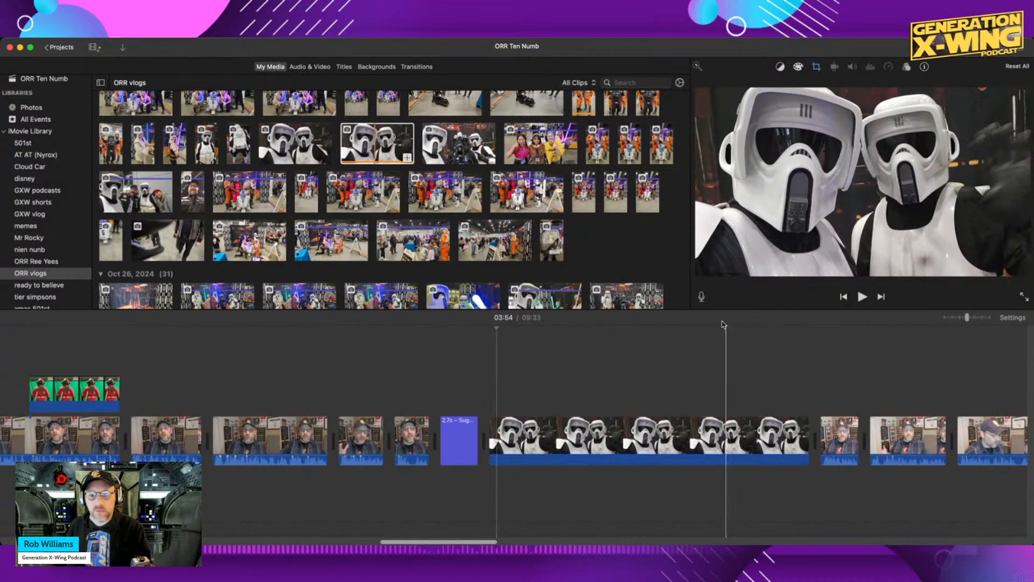
left_click(701, 297)
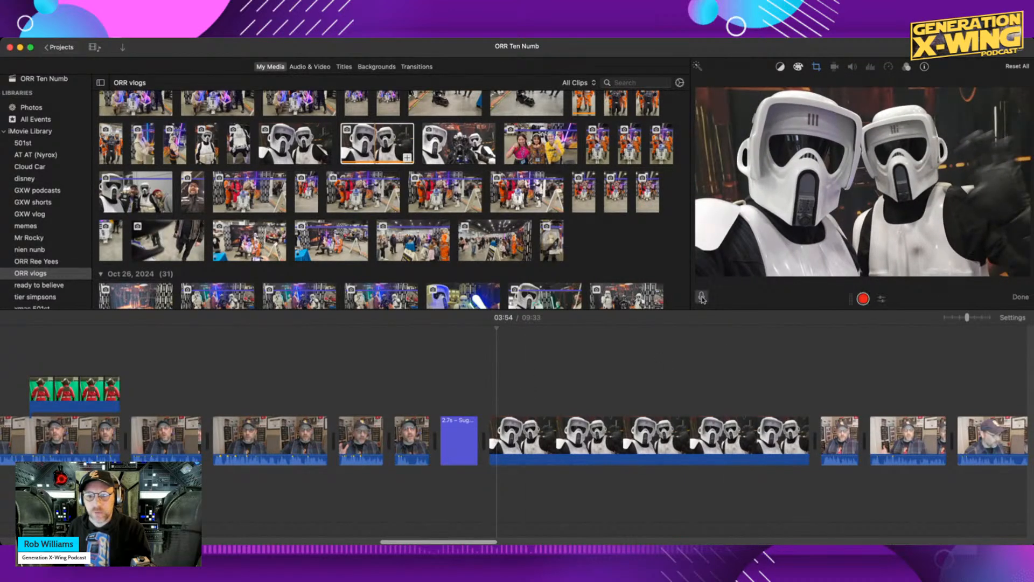
Record the 5.4-second VO-1 voiceover under the scout-trooper clip and play it back.
left_click(863, 299)
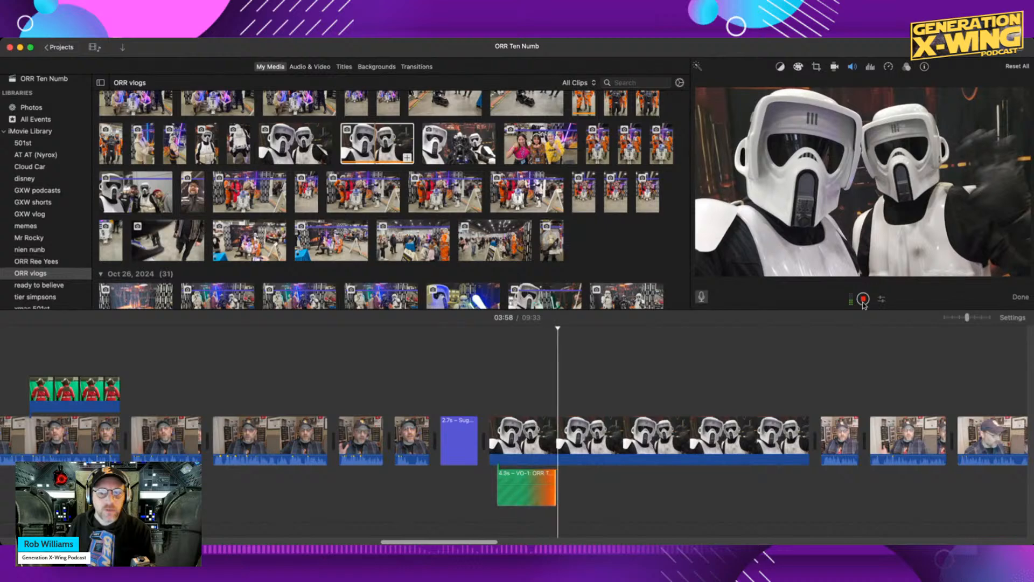
left_click(864, 299)
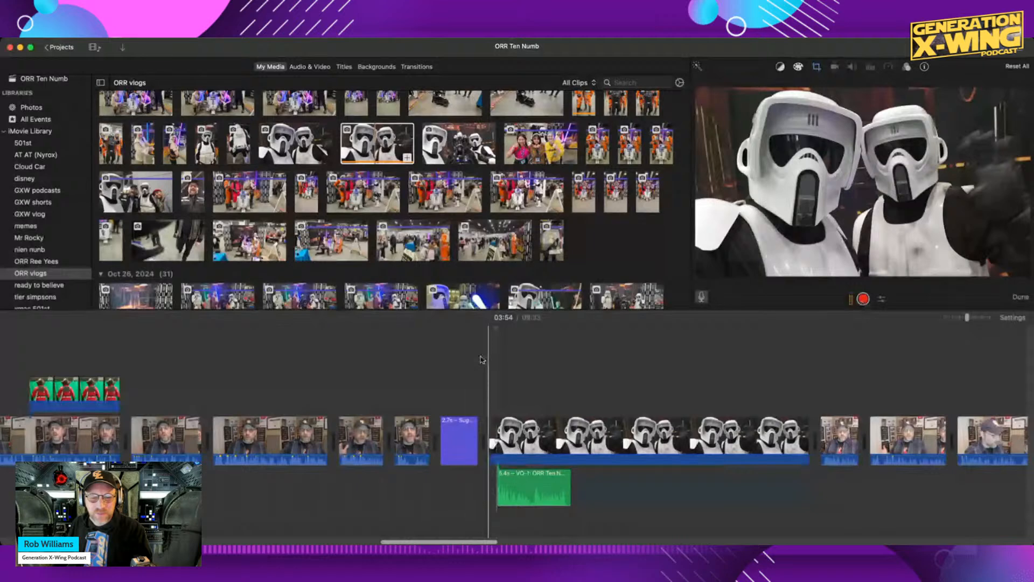
key("space")
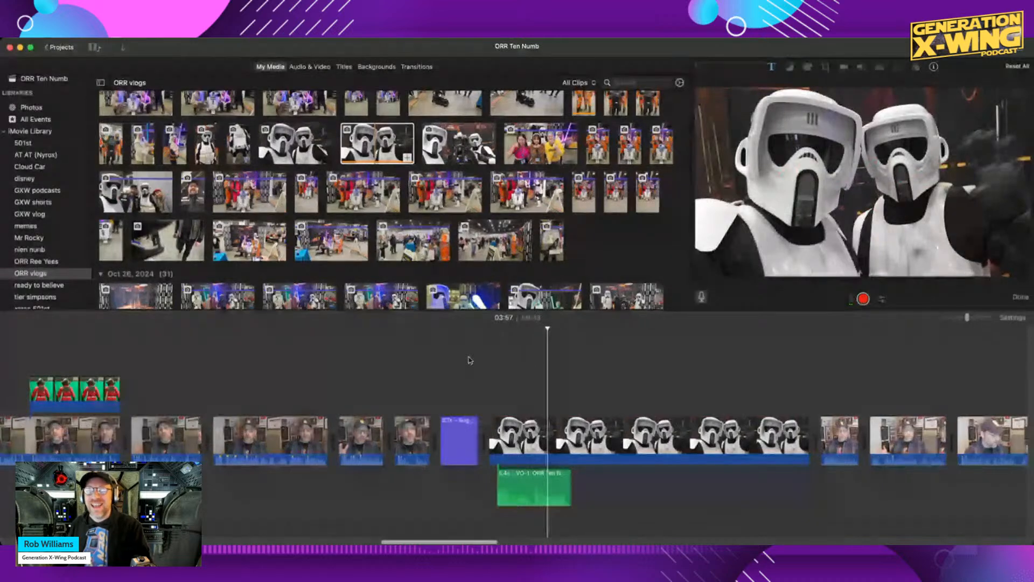
key("space")
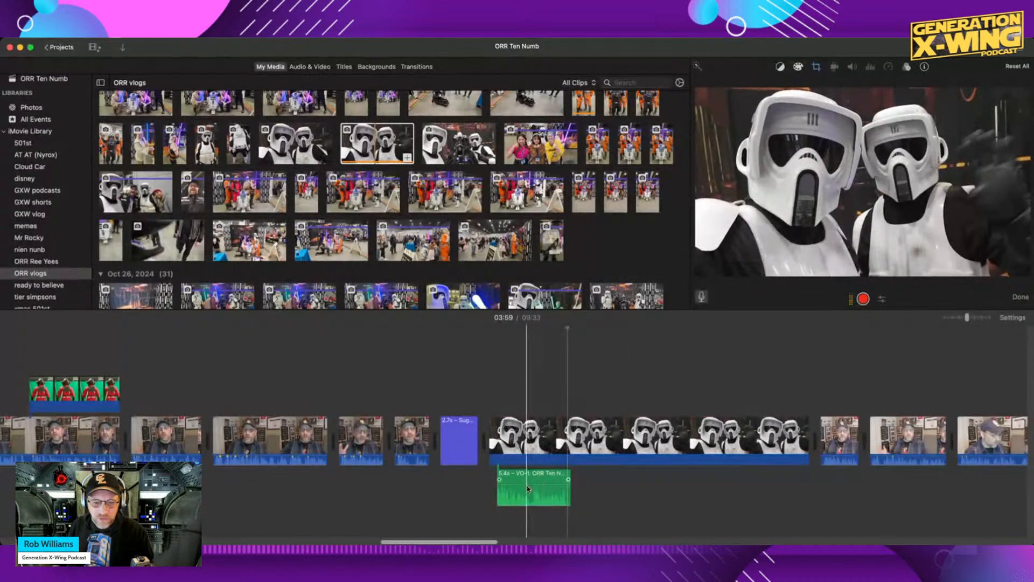
Raise VO-1's volume line above normal, deselect it, and play the section.
mouse_move(529, 489)
left_mouse_down()
mouse_move(528, 475)
mouse_move(518, 482)
left_mouse_up()
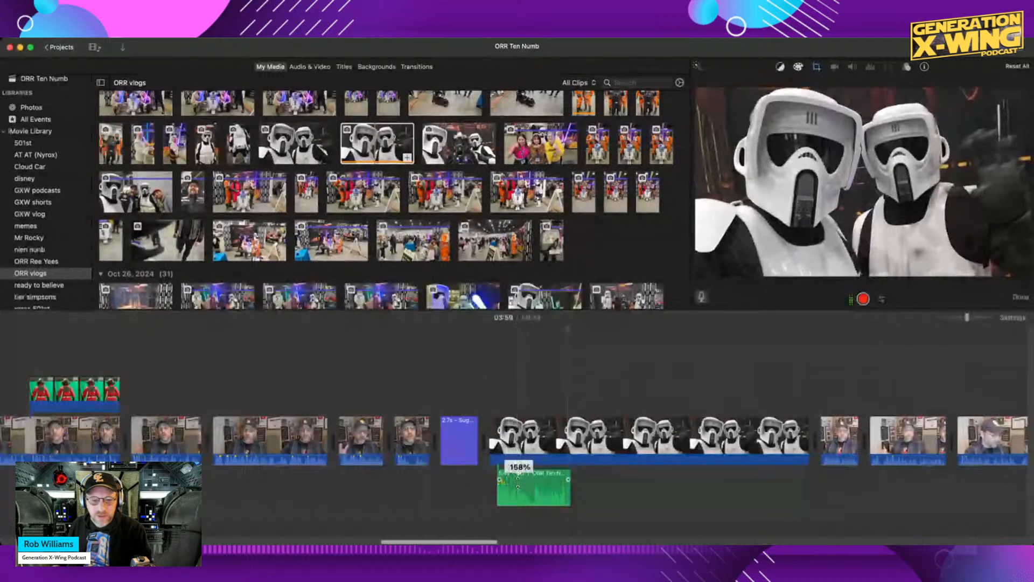
left_click(483, 413)
key("space")
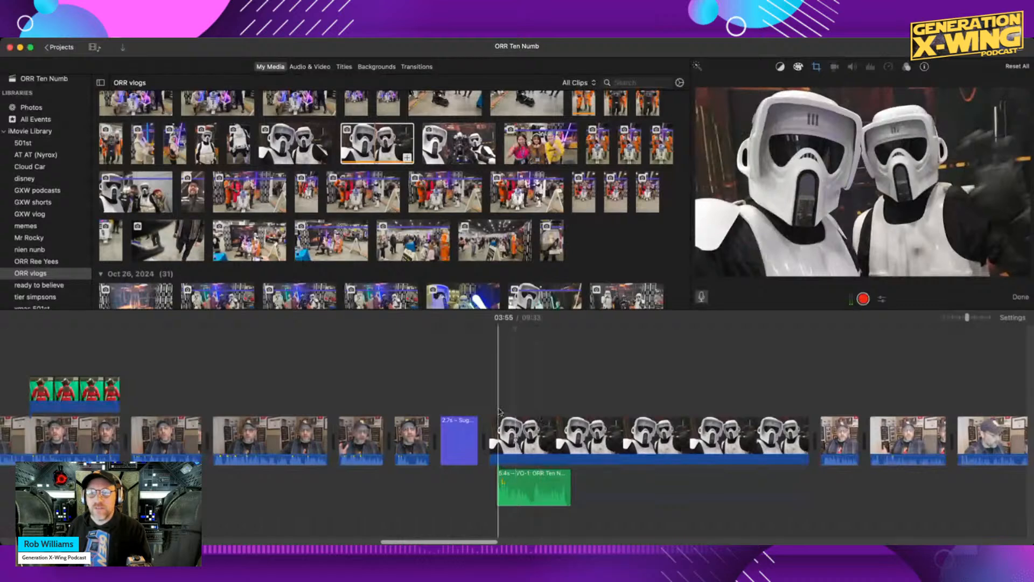
Select VO-1 and bring up the Audio Effect list in its clip filter settings.
left_click(536, 480)
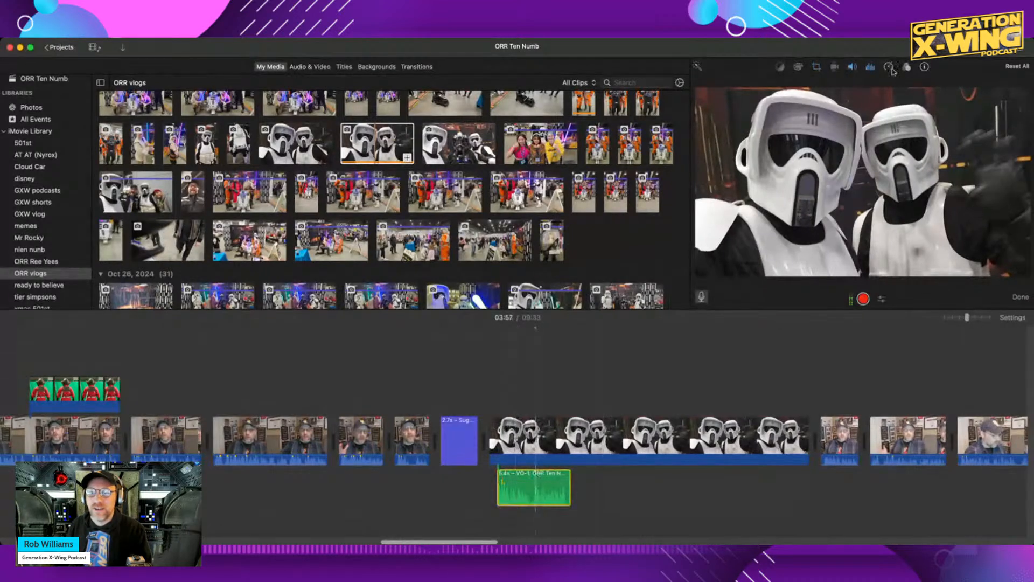
left_click(907, 67)
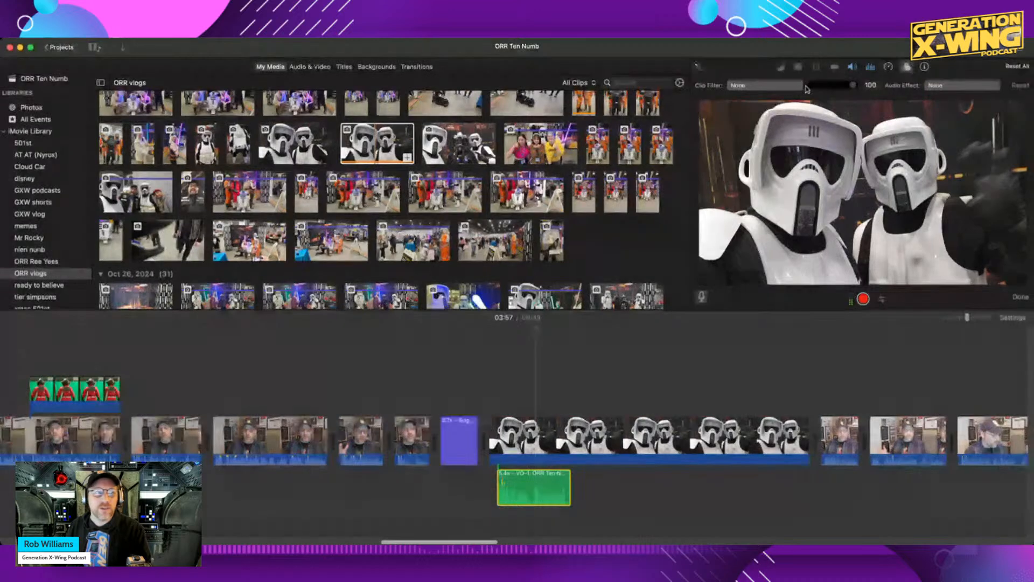
left_click(980, 88)
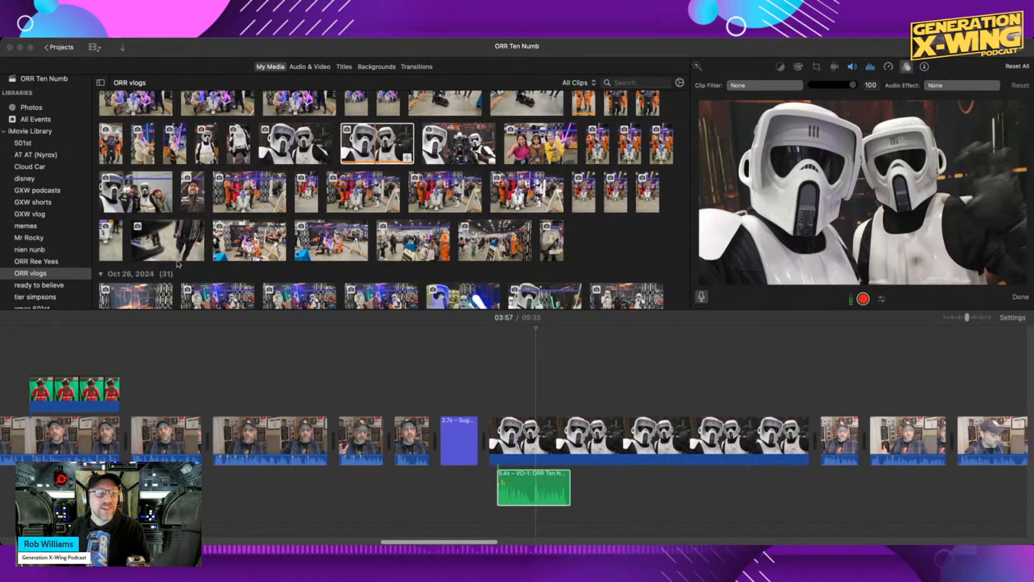
Delete the scout-trooper clip with its VO-1 voiceover, returning the movie to 09:10.
left_click(639, 437)
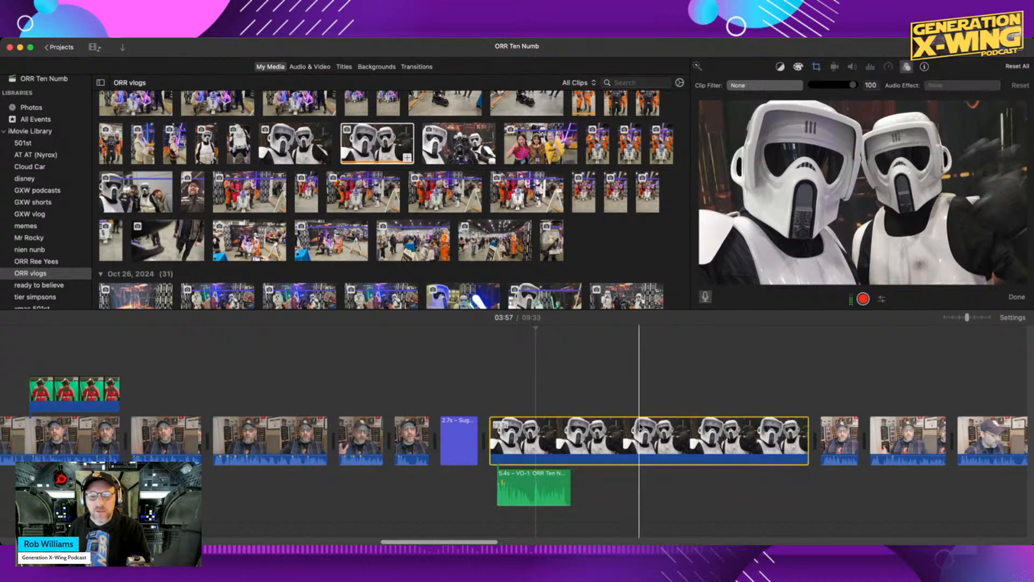
left_click(747, 90)
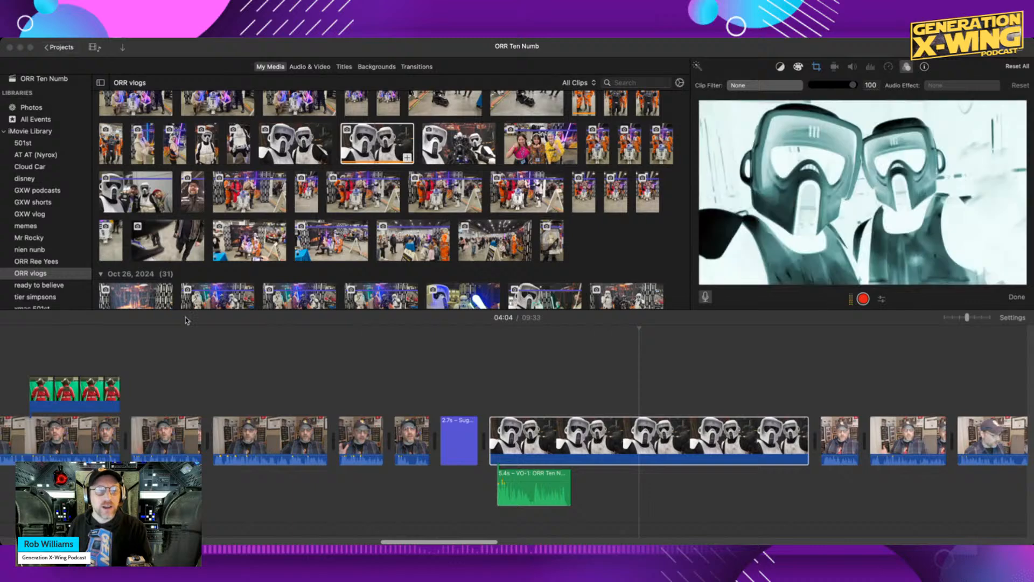
left_click(241, 322)
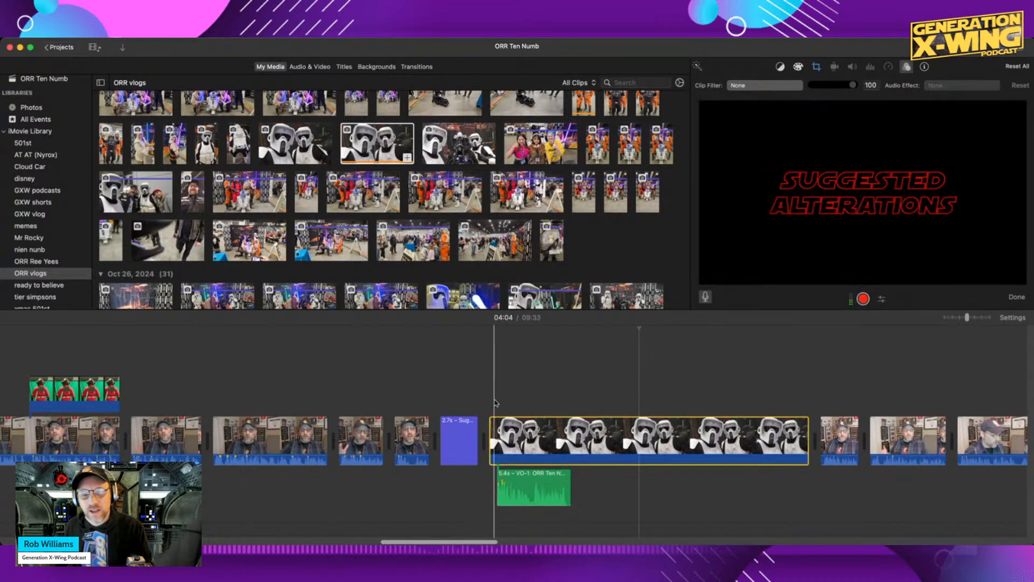
key("Delete")
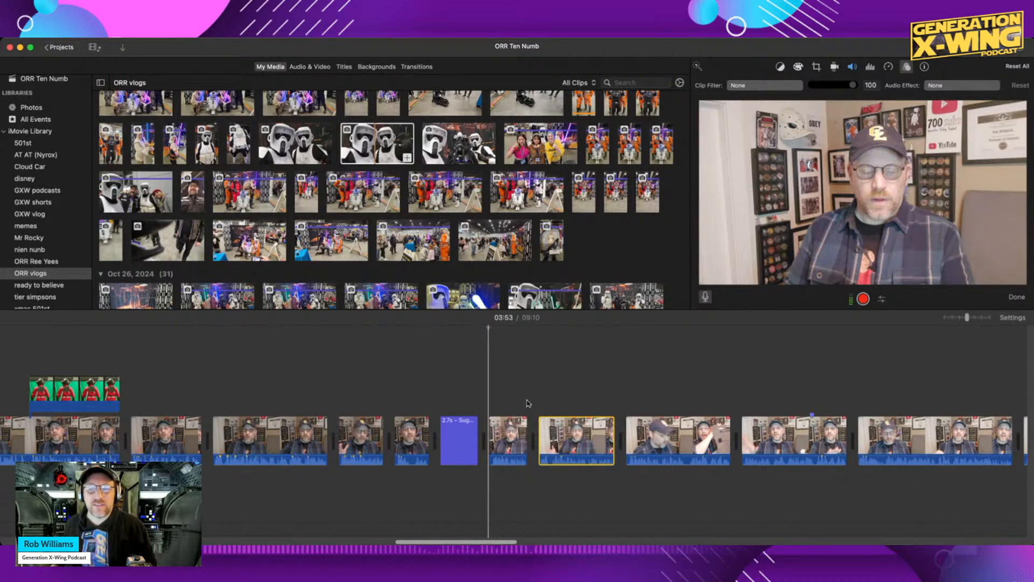
Open the Speed settings and play the edited stretch from the green-screen clip into the 'Suggested Alterations' title.
left_click(888, 67)
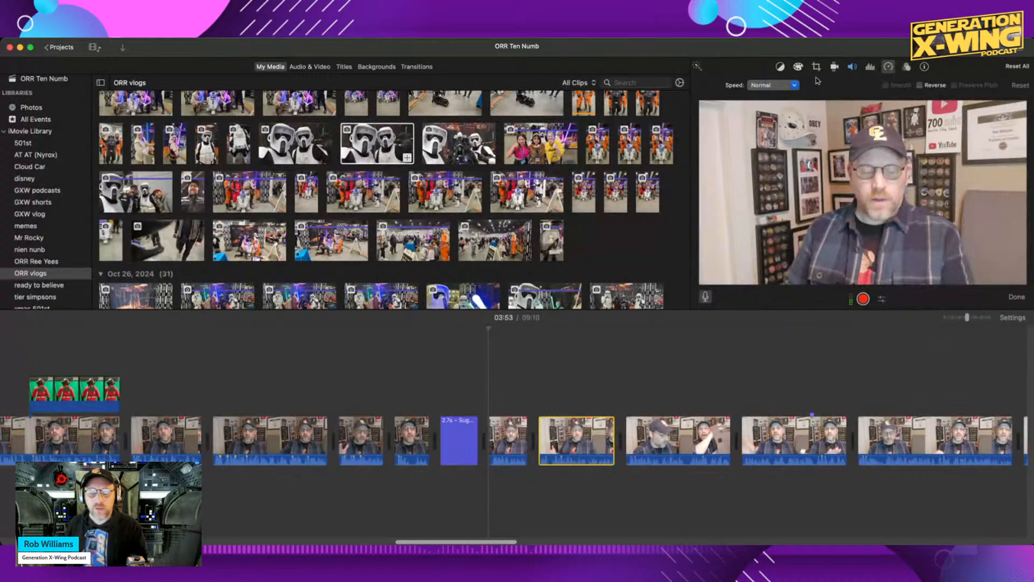
scroll(560, 355, "left", 8)
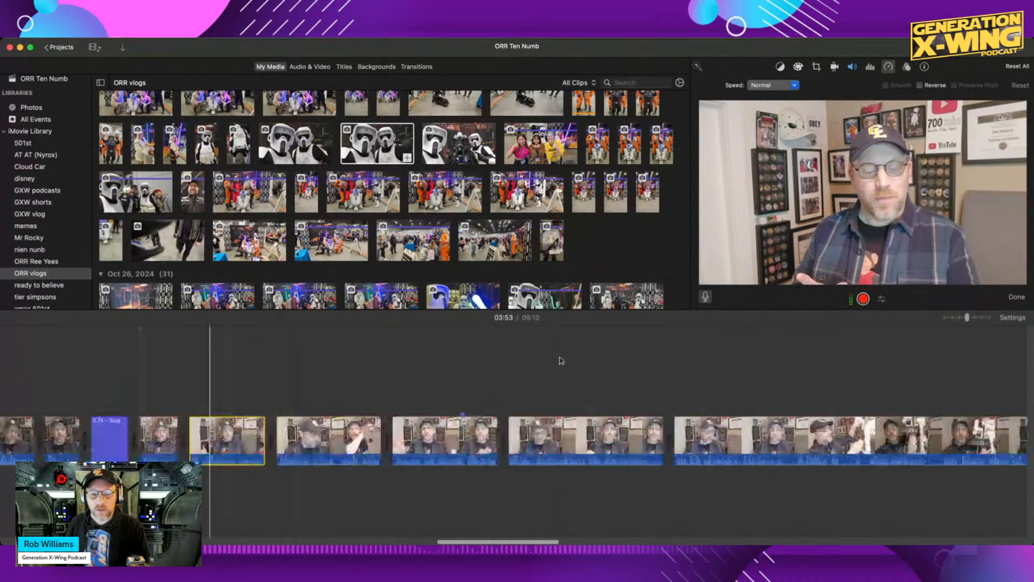
scroll(563, 359, "left", 2)
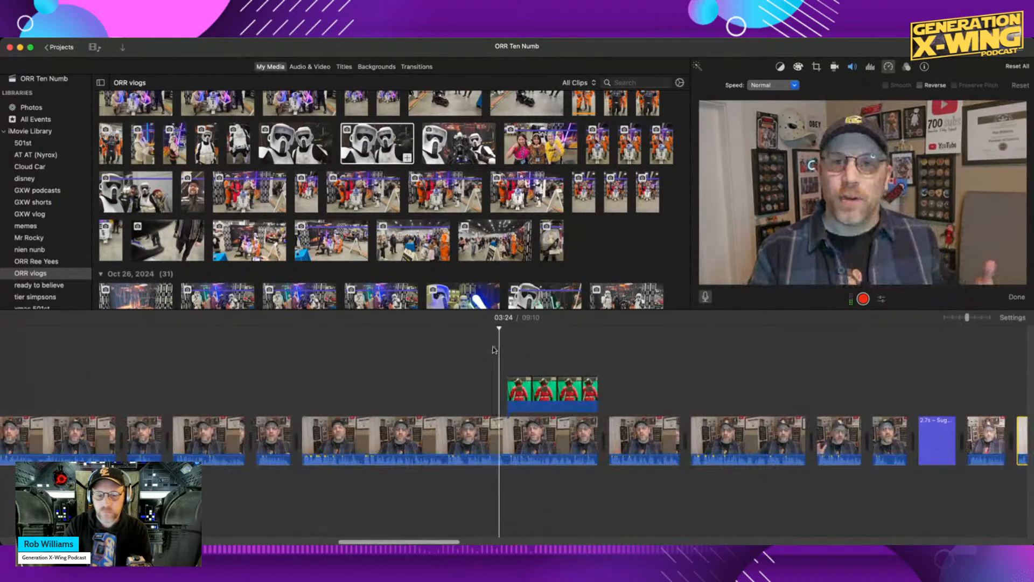
key("space")
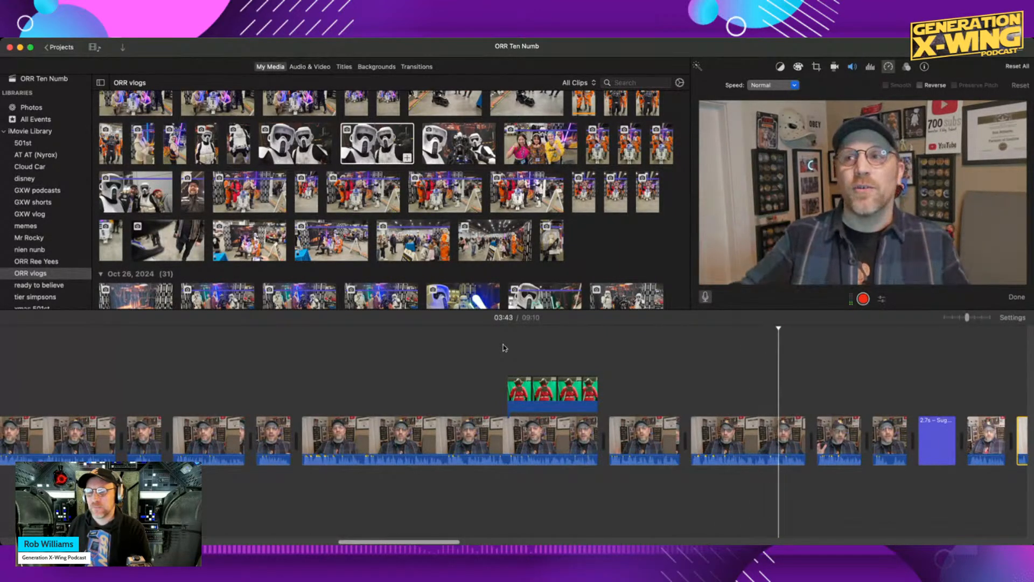
scroll(503, 348, "right", 5)
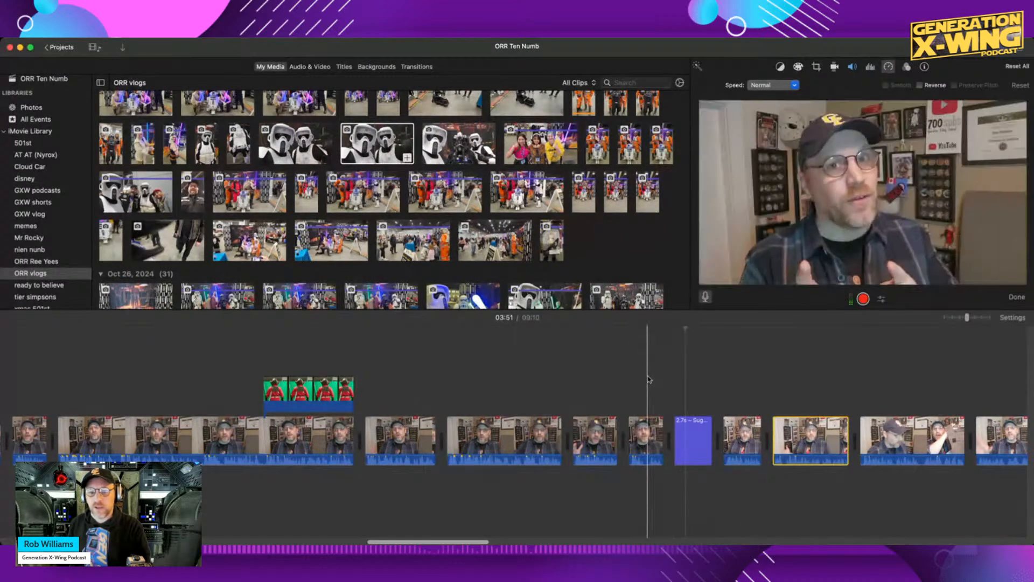
key("space")
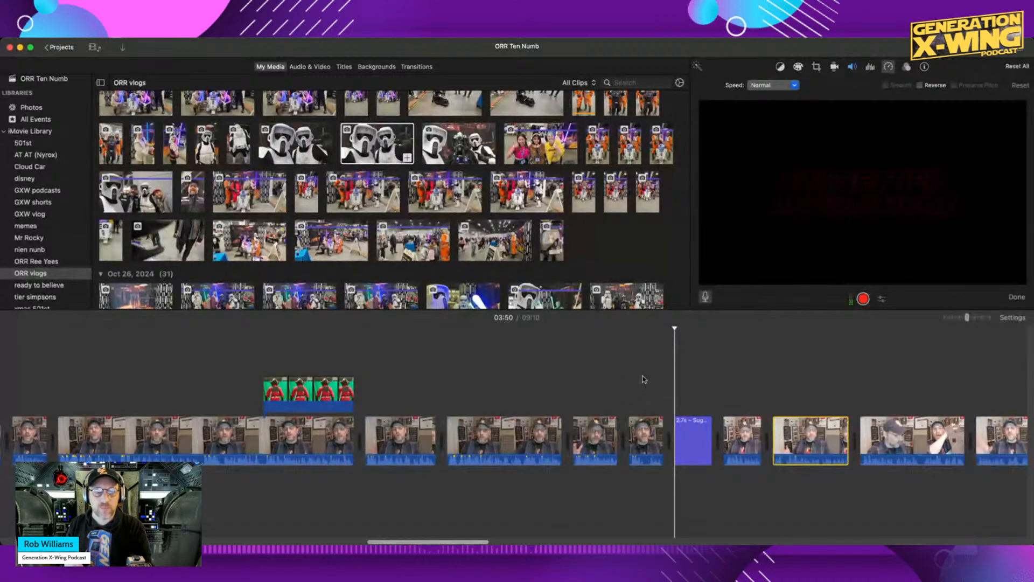
key("space")
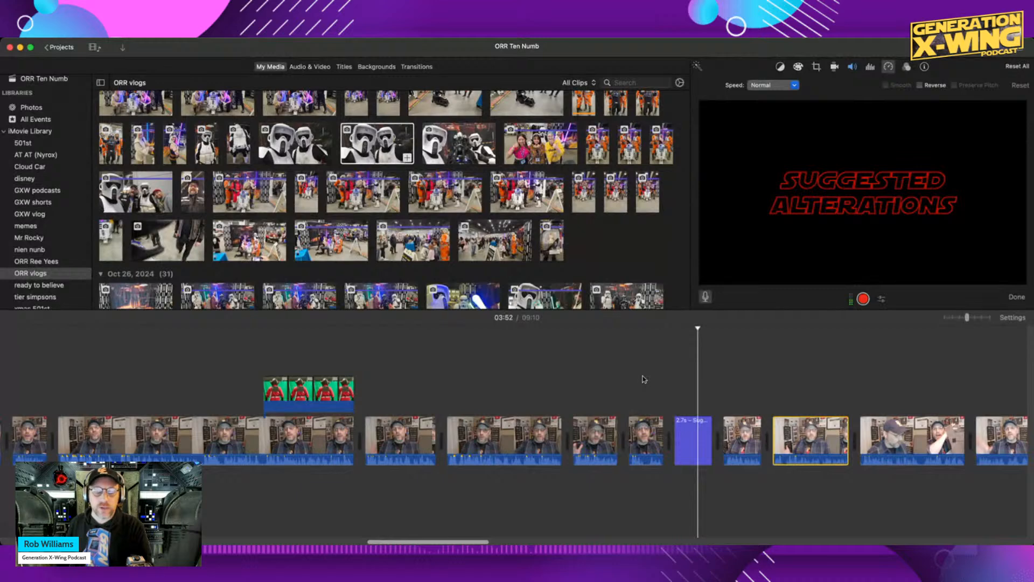
key("space")
Deselect the clip and bring up the built-in music library.
scroll(512, 378, "left", 7)
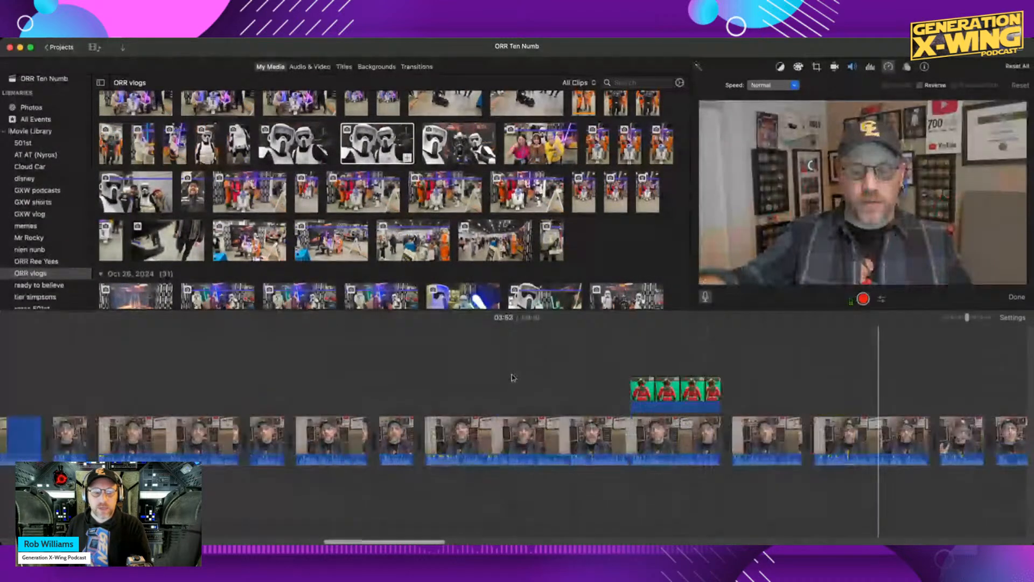
scroll(512, 378, "left", 10)
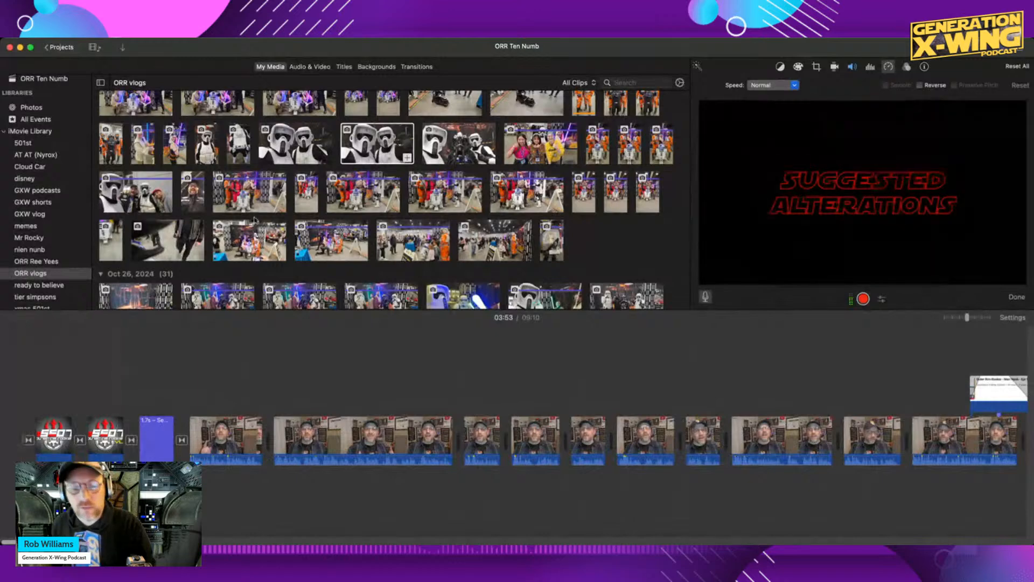
left_click(361, 330)
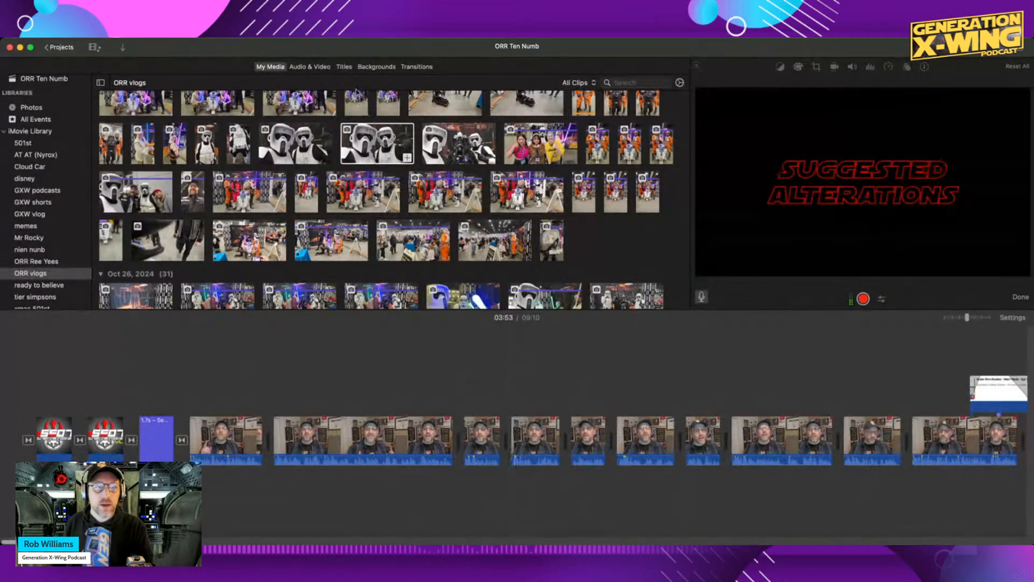
left_click(323, 71)
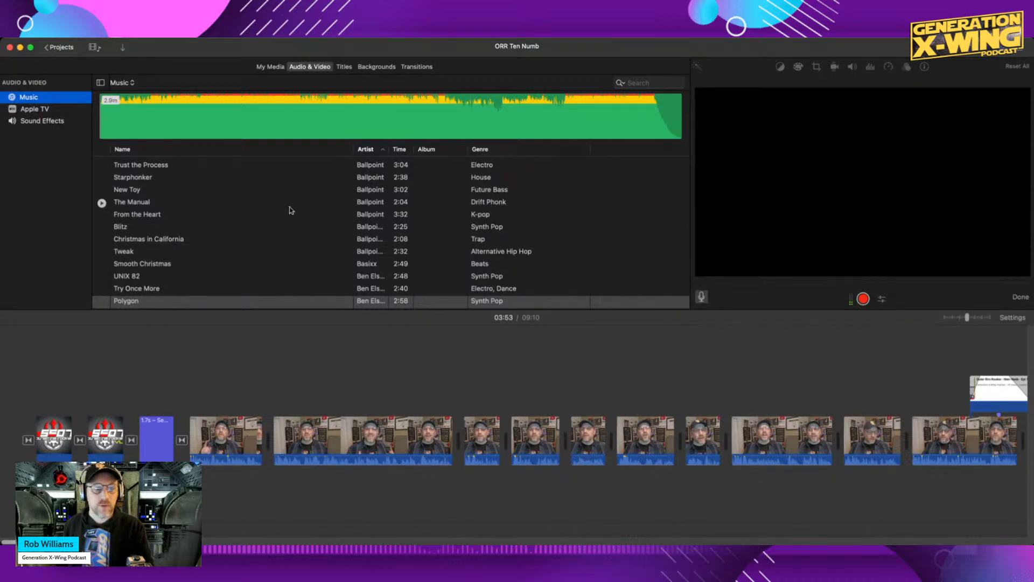
scroll(291, 210, "up", 10)
scroll(290, 210, "down", 15)
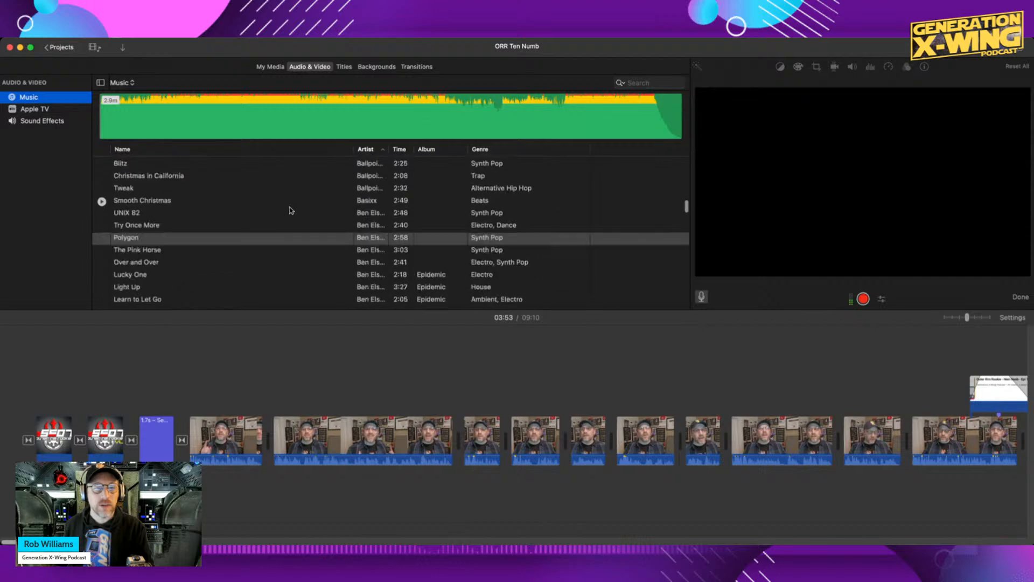
scroll(290, 210, "down", 1)
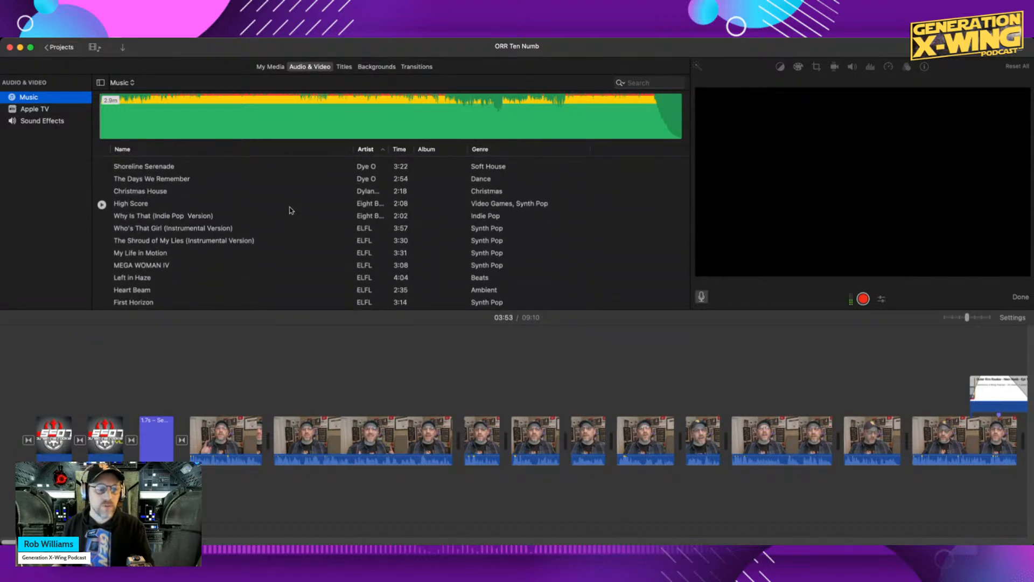
scroll(290, 211, "up", 10)
scroll(289, 211, "up", 10)
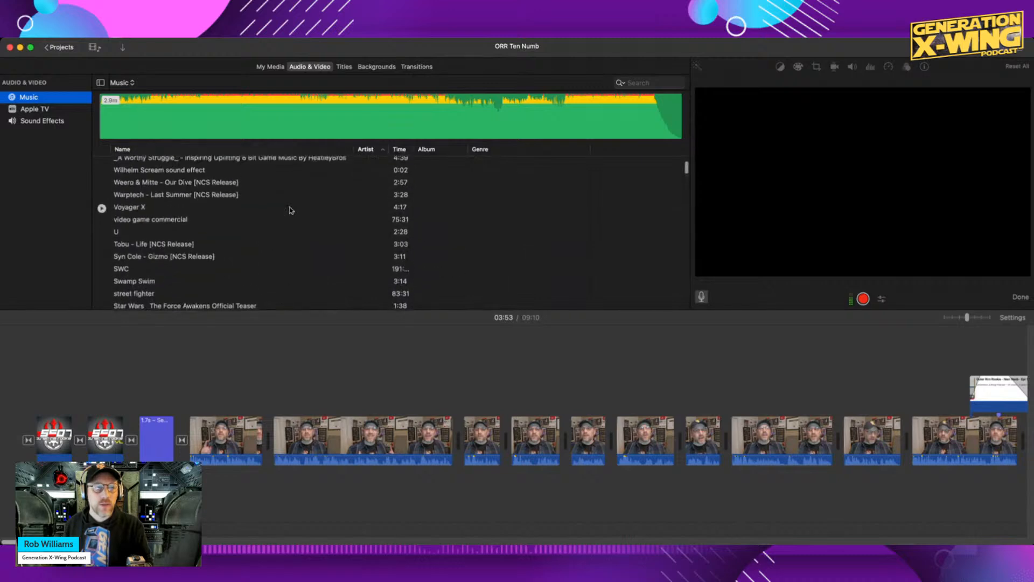
scroll(290, 210, "down", 5)
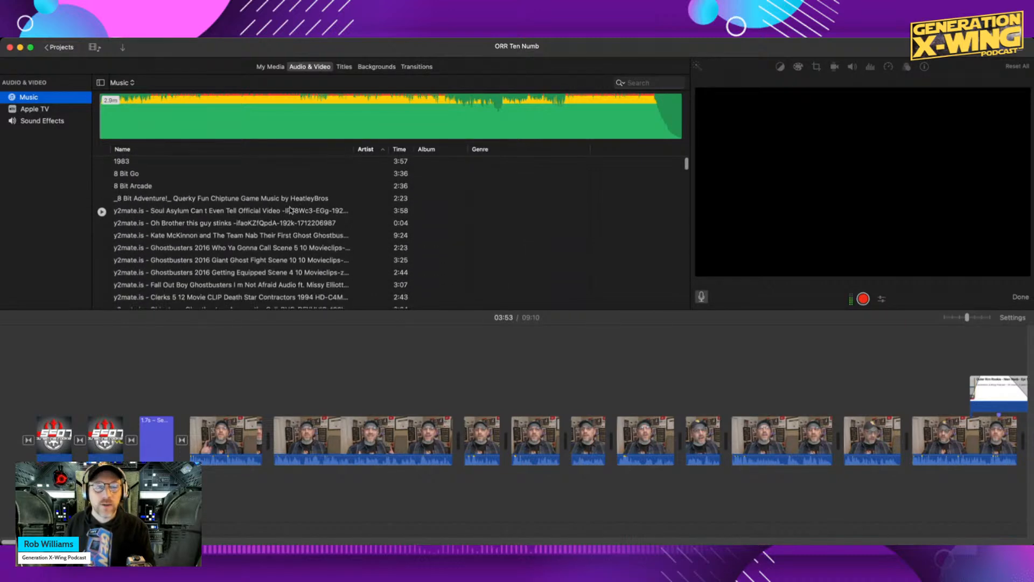
scroll(348, 228, "down", 1)
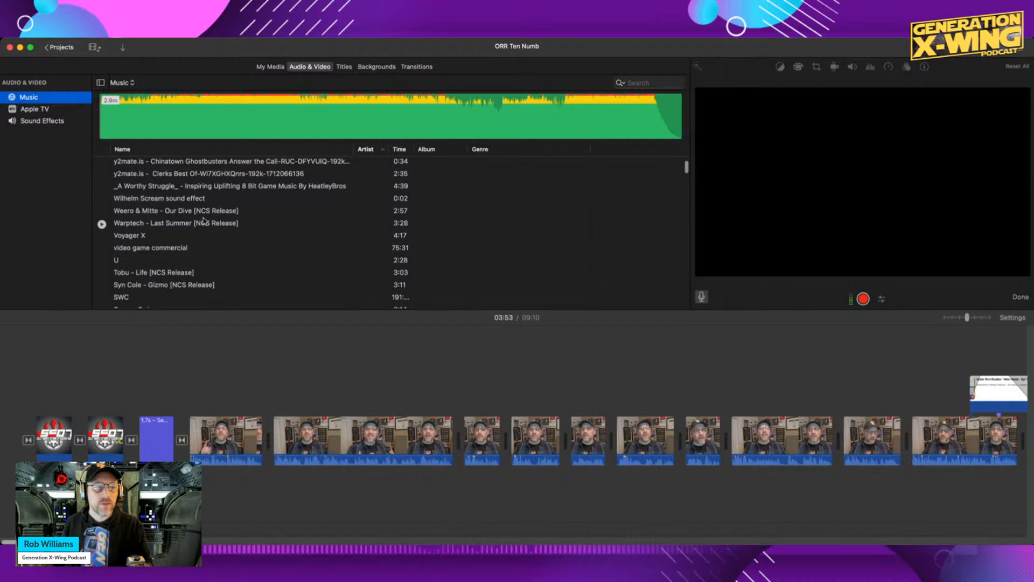
scroll(102, 214, "up", 1)
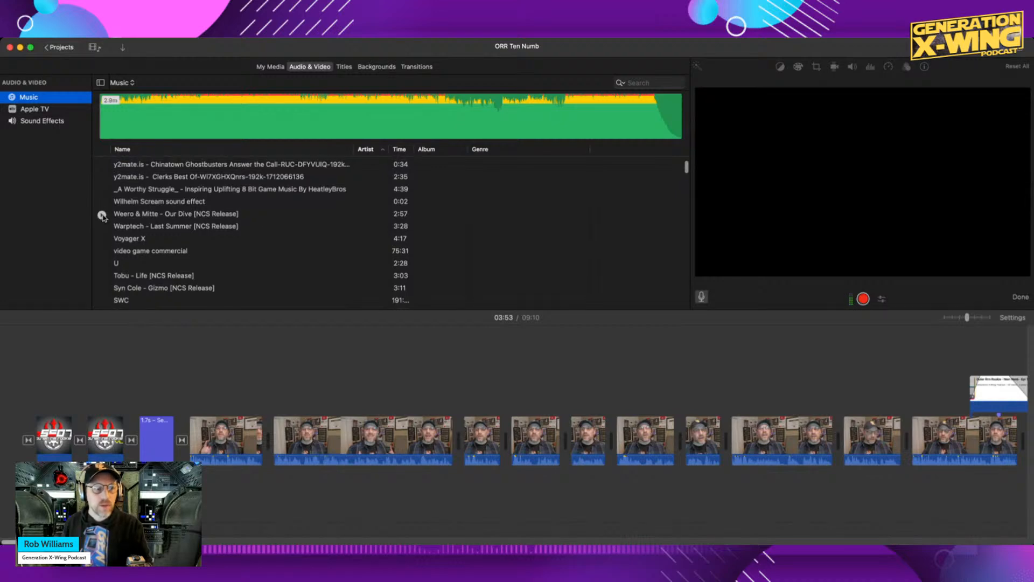
scroll(102, 215, "up", 1)
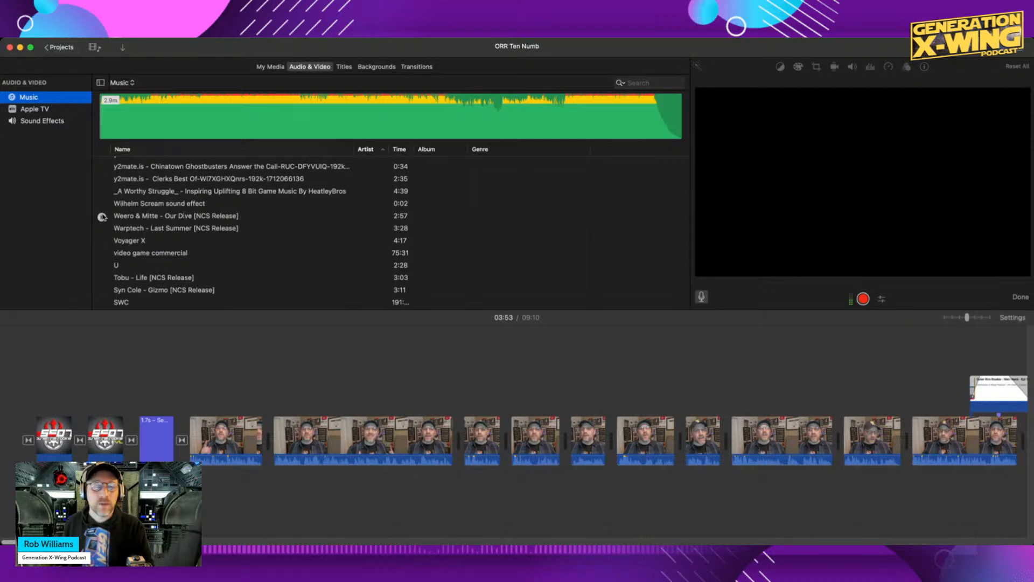
Preview Voyager X and U, then place the whole song U beneath the talking-head clips.
left_click(102, 240)
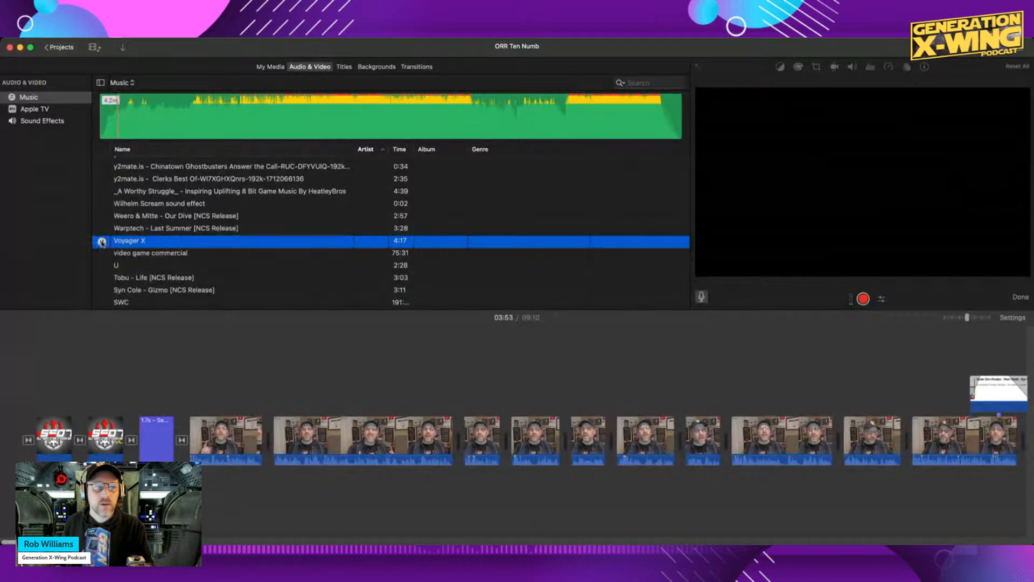
left_click(103, 266)
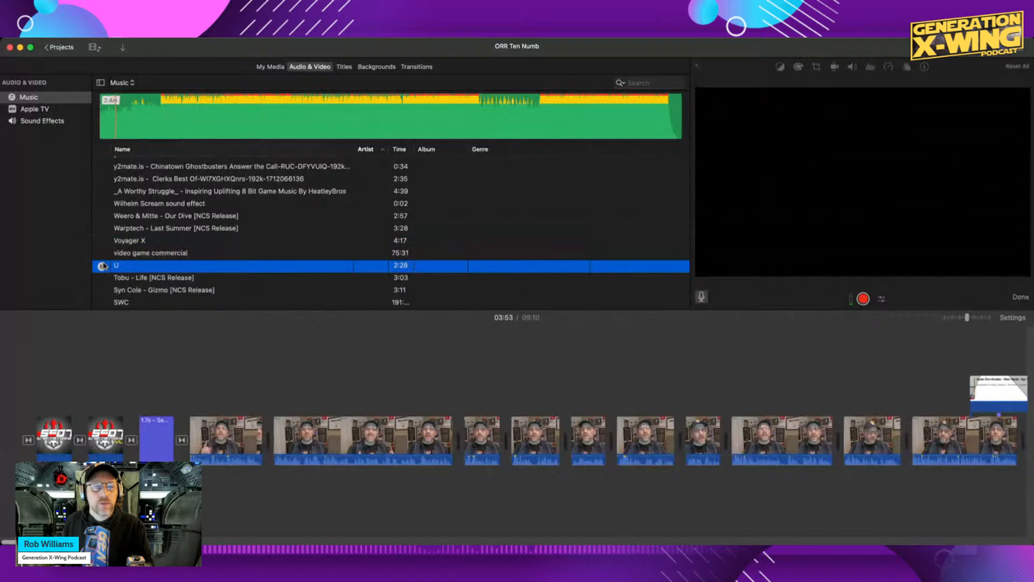
left_click(153, 114)
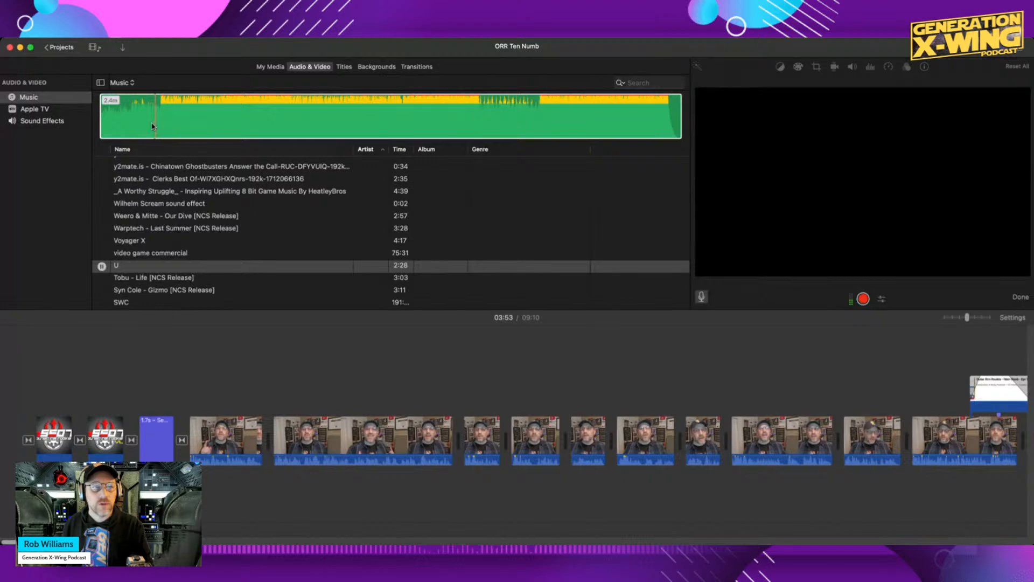
left_click_drag(152, 124, 63, 485)
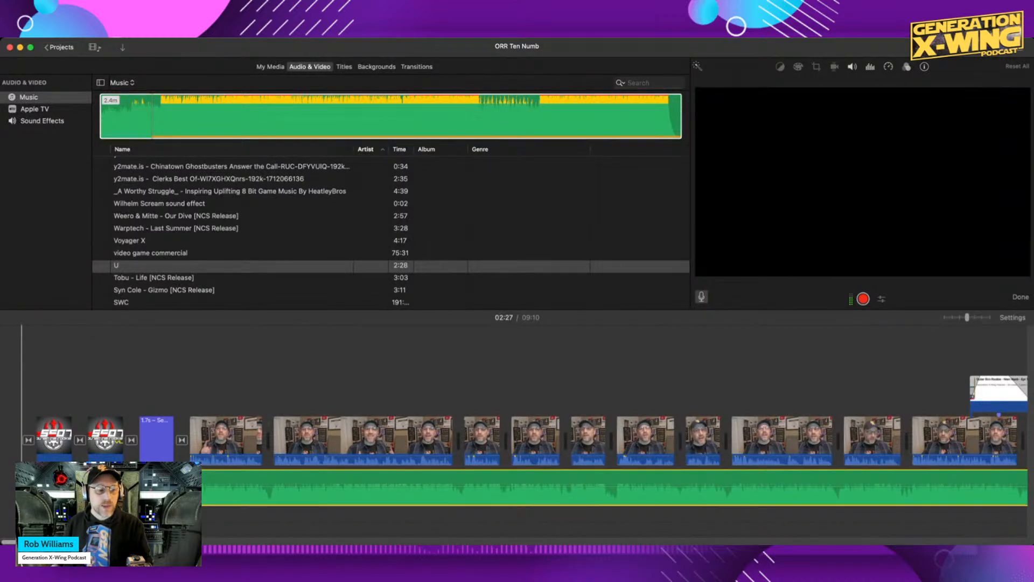
key("space")
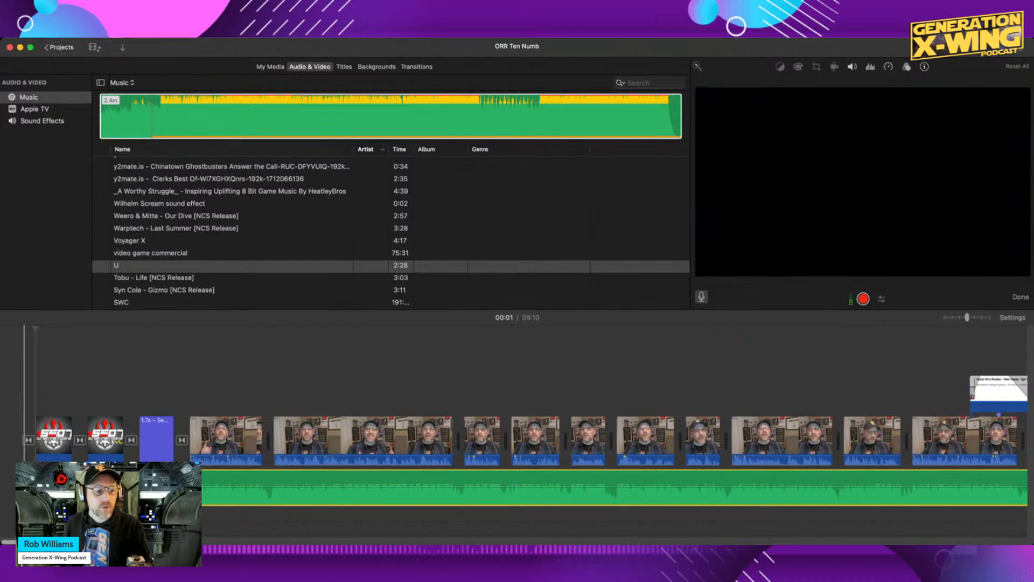
key("space")
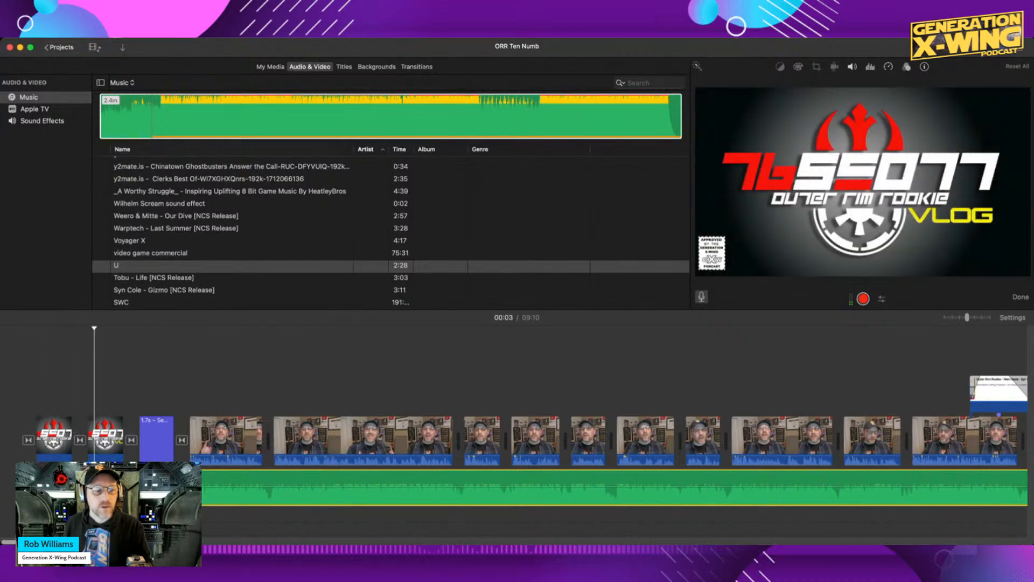
key("space")
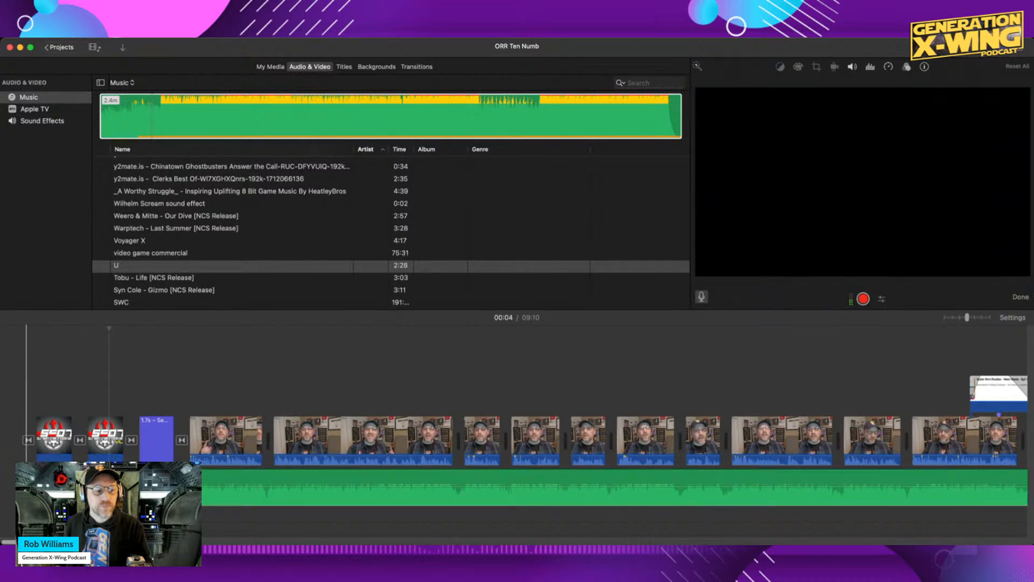
key("space")
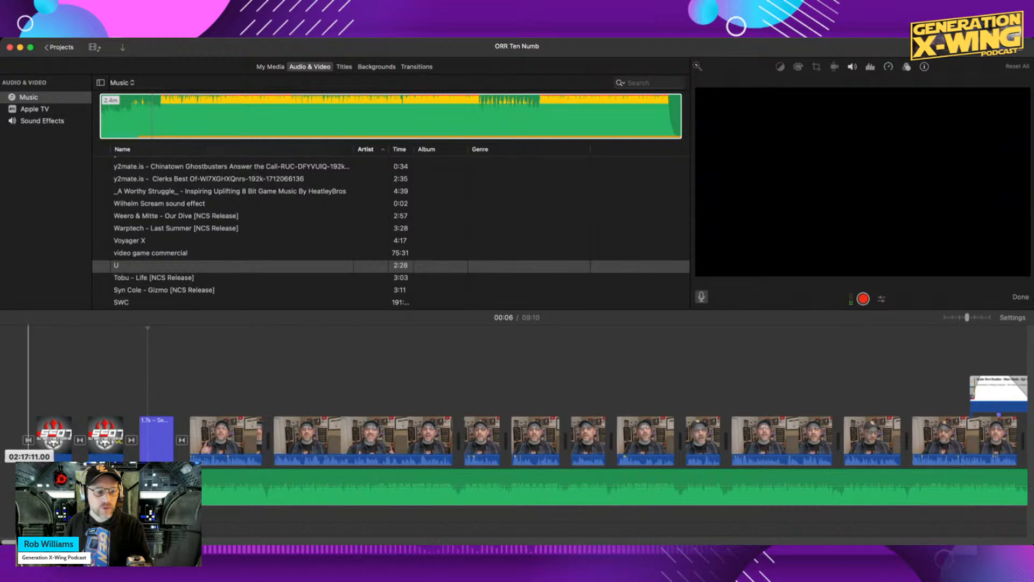
left_click(108, 488)
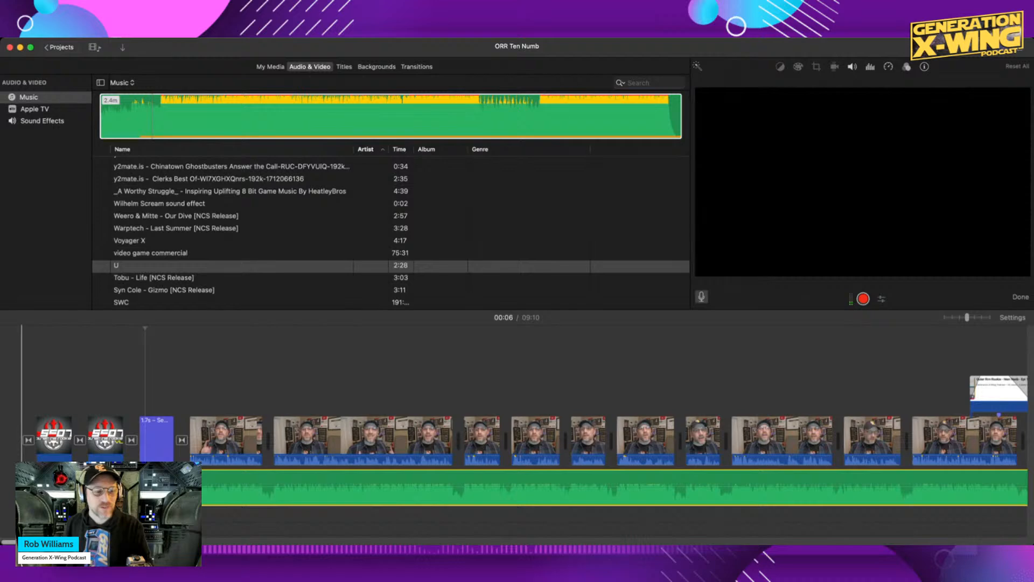
key("space")
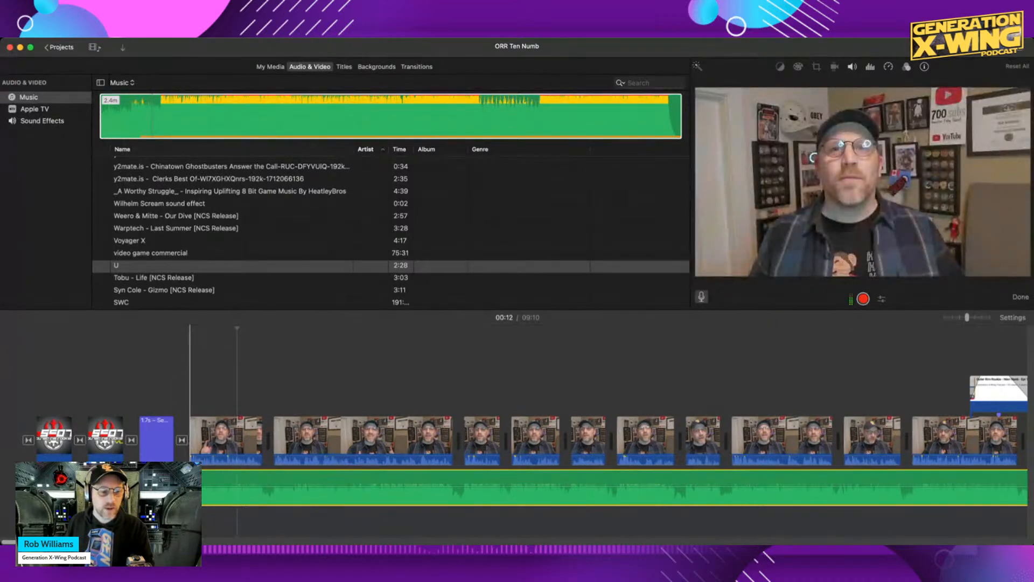
Lower the U music clip's volume line, then play back from the opening and title to check the mix.
left_click_drag(189, 488, 189, 487)
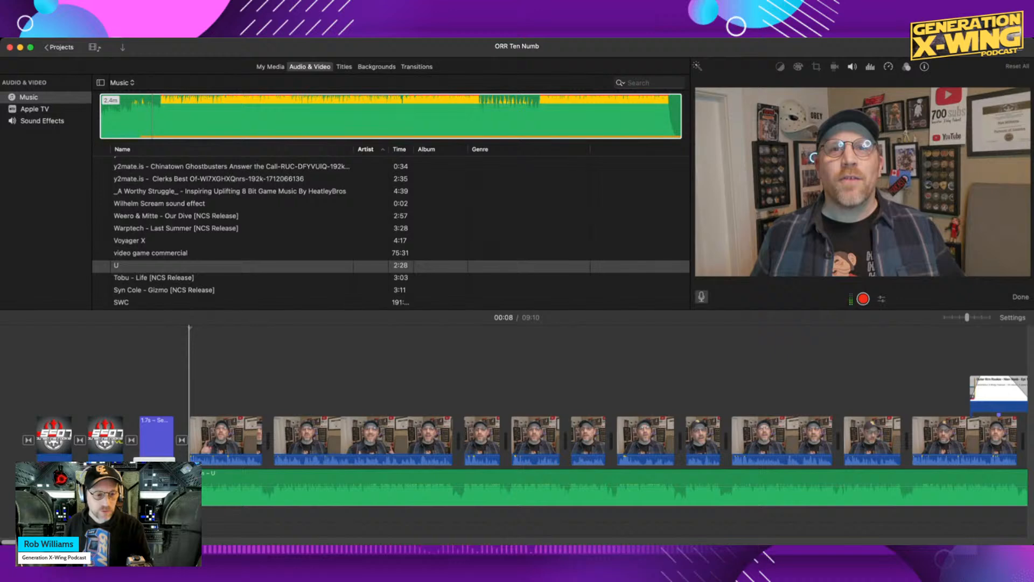
mouse_move(203, 486)
left_mouse_down()
mouse_move(202, 499)
mouse_move(192, 495)
left_mouse_up()
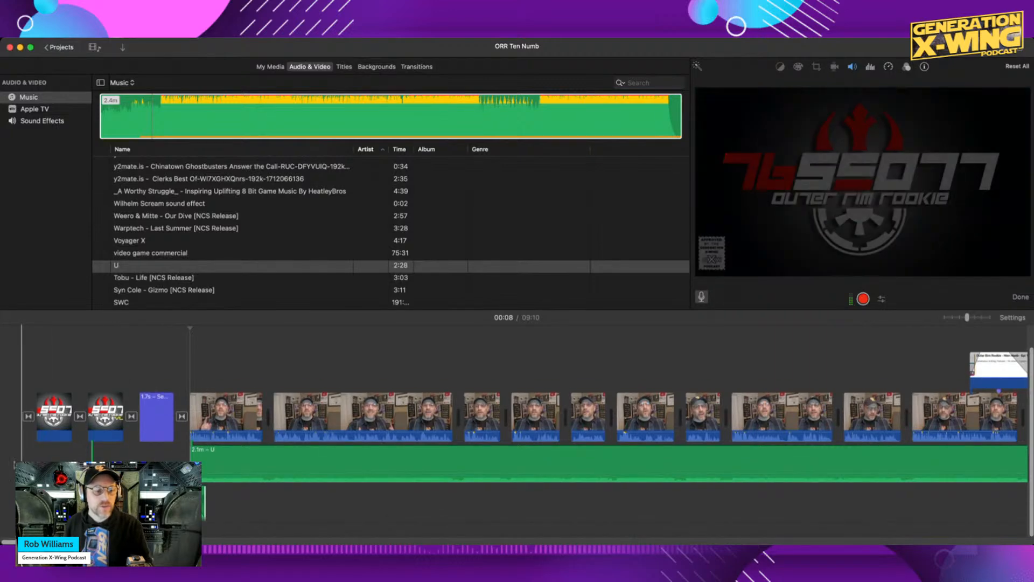
key("space")
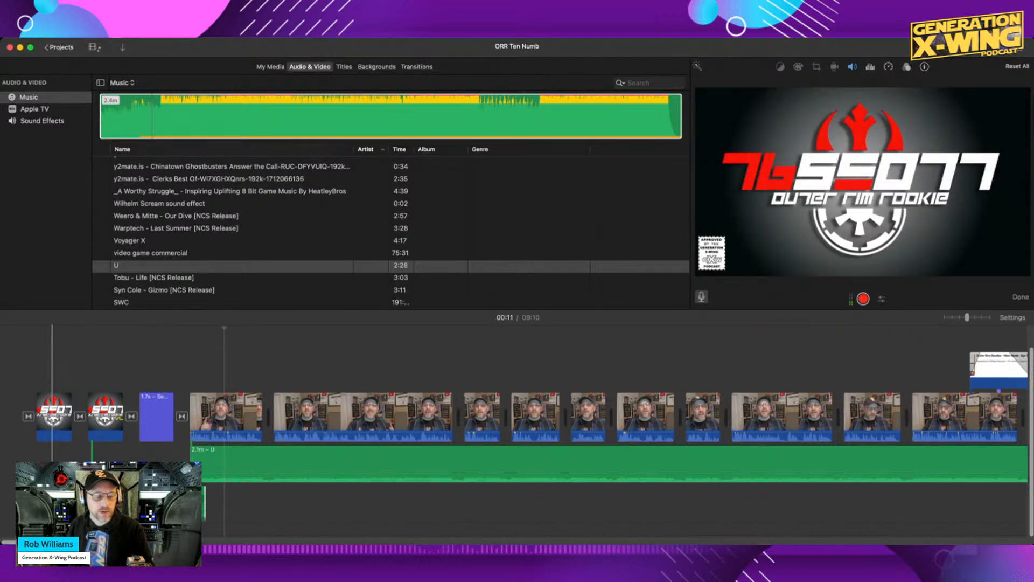
key("space")
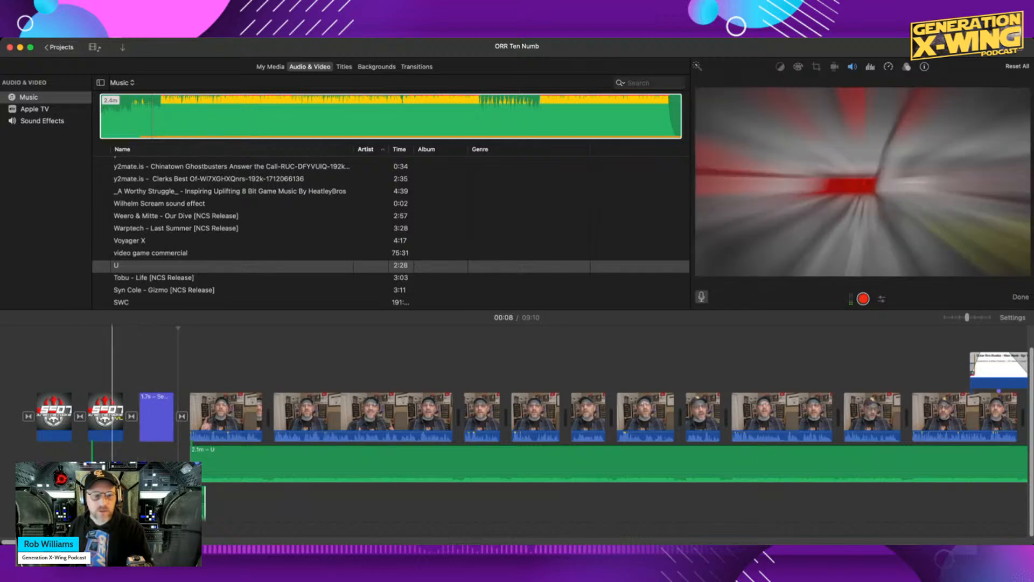
key("space")
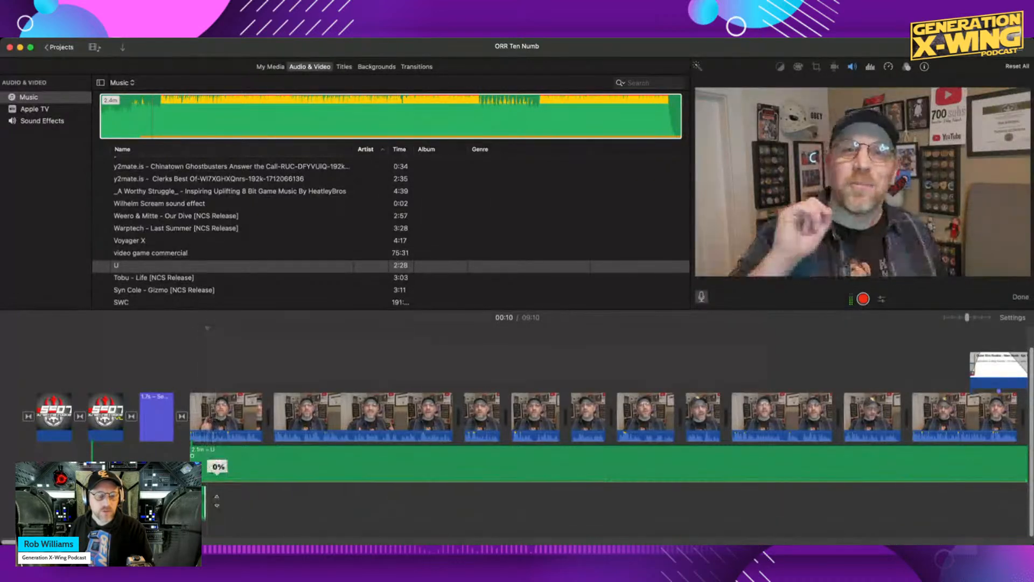
key("space")
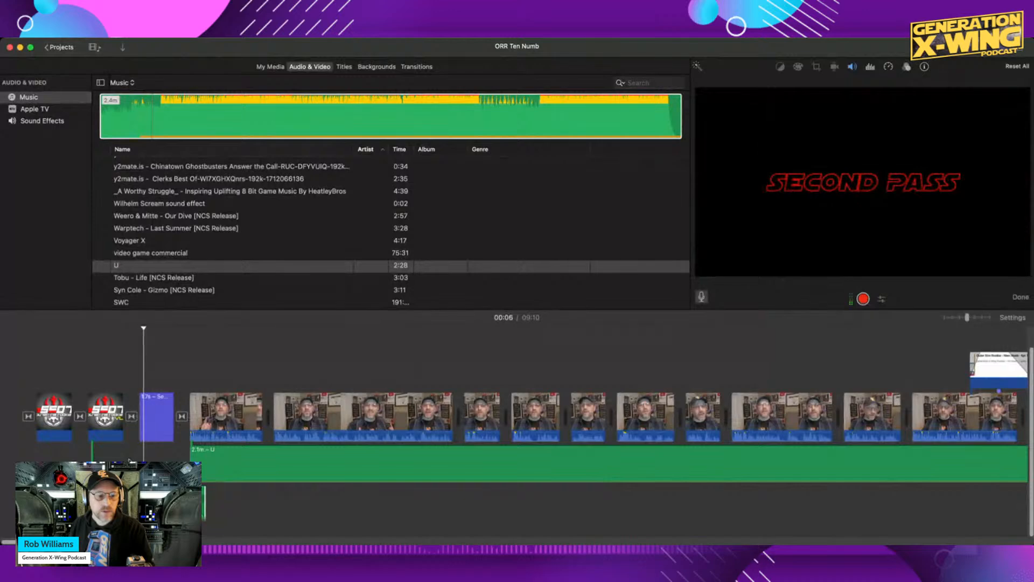
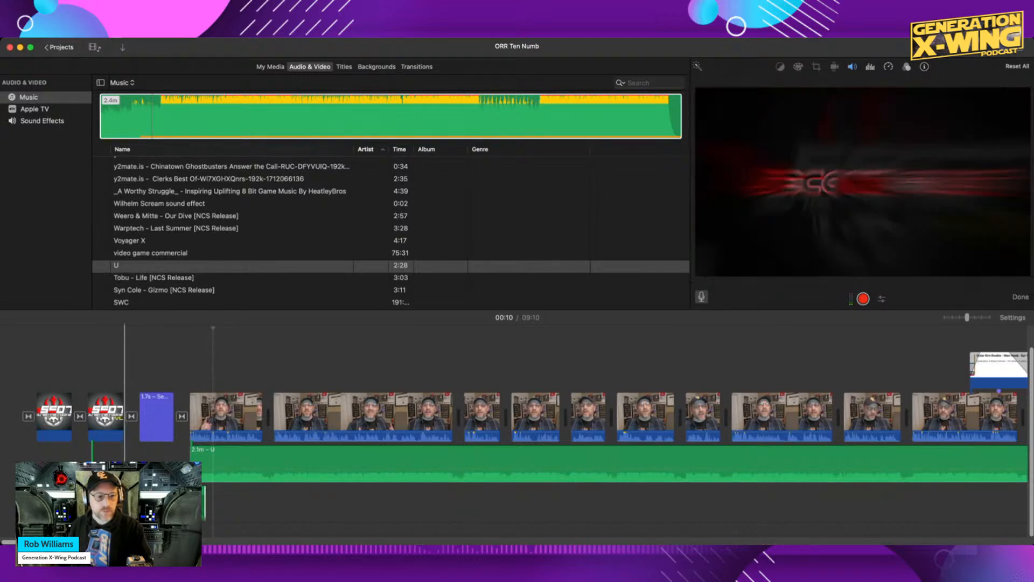
Play the timeline and drag the U music clip's volume line until it reads 2%.
key("space")
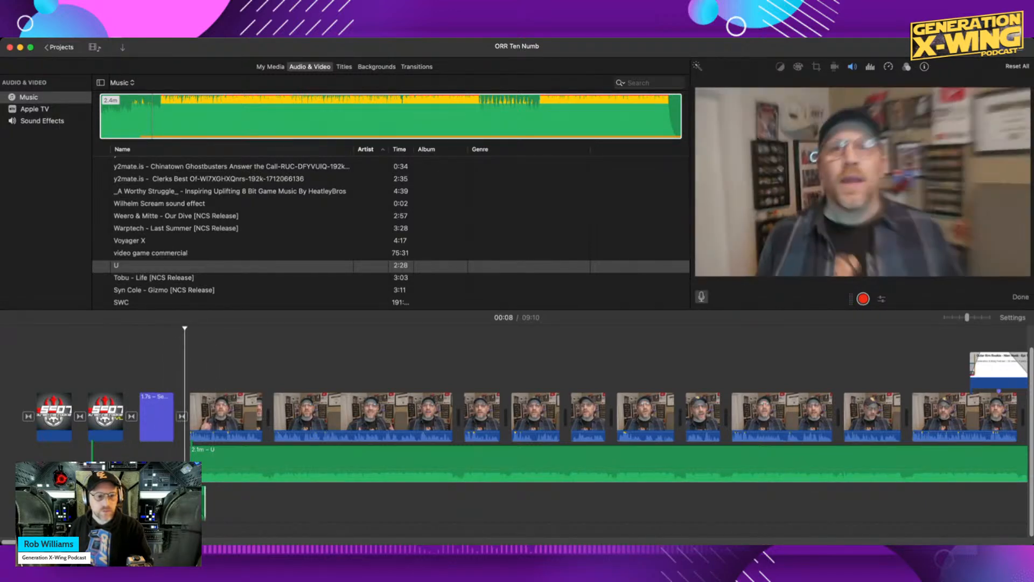
left_click_drag(208, 469, 208, 461)
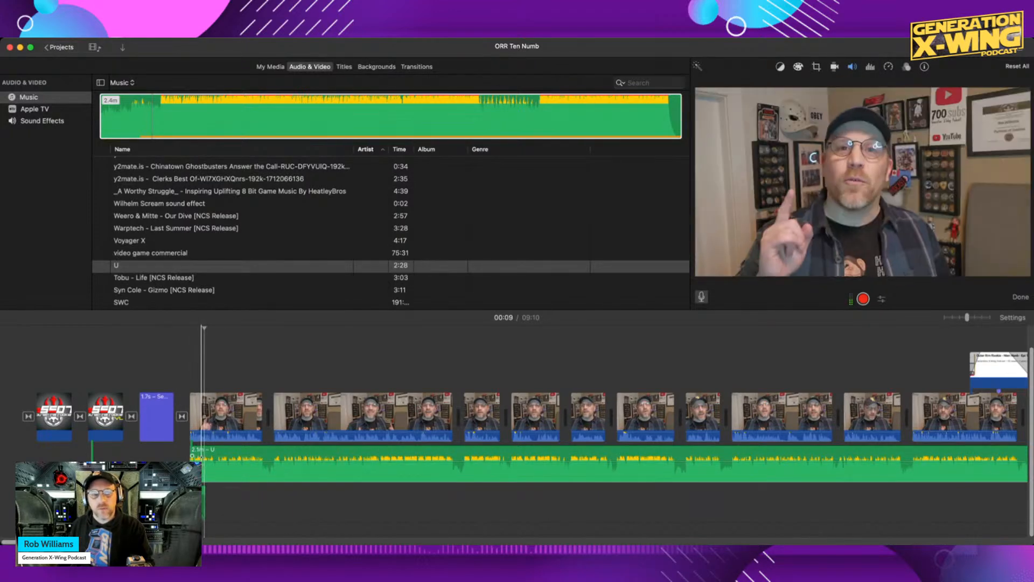
left_click_drag(203, 461, 202, 464)
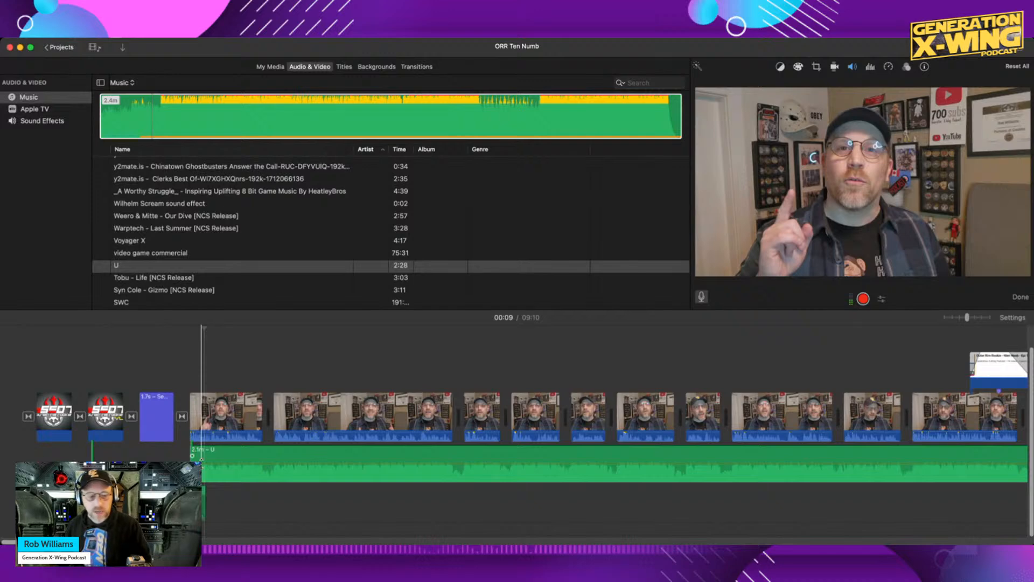
left_click_drag(202, 462, 204, 478)
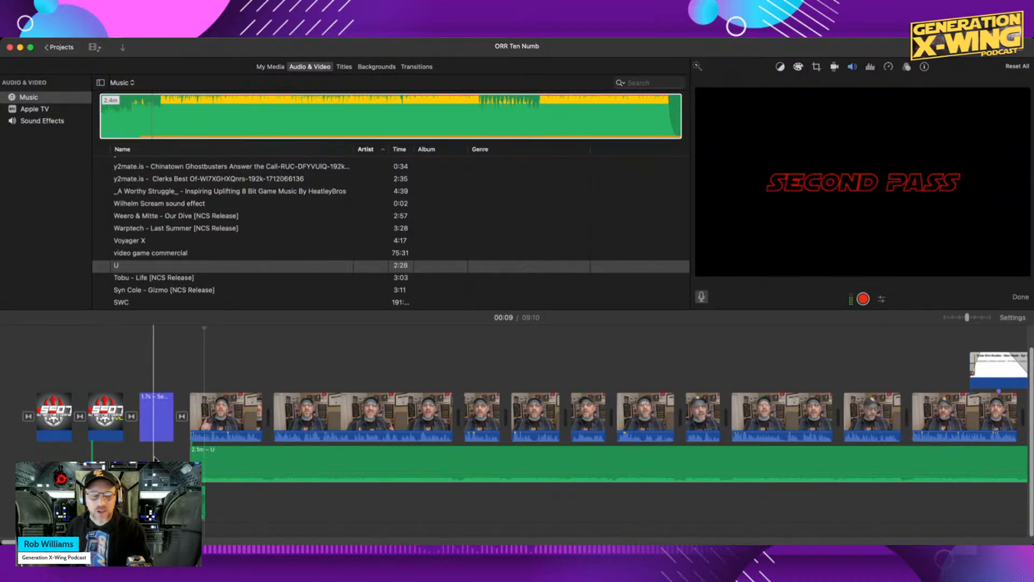
key("space")
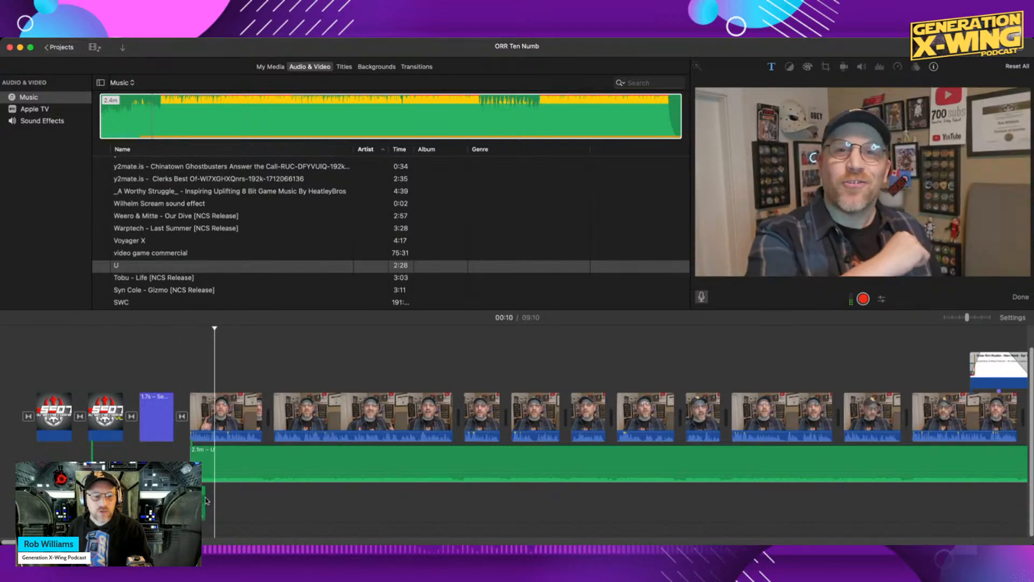
left_click(210, 475)
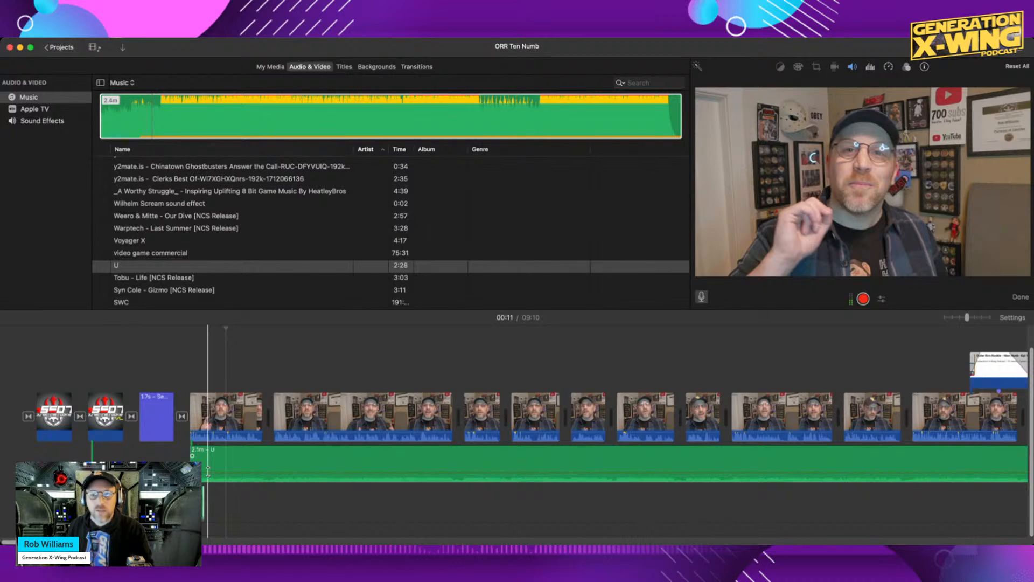
left_click(399, 414)
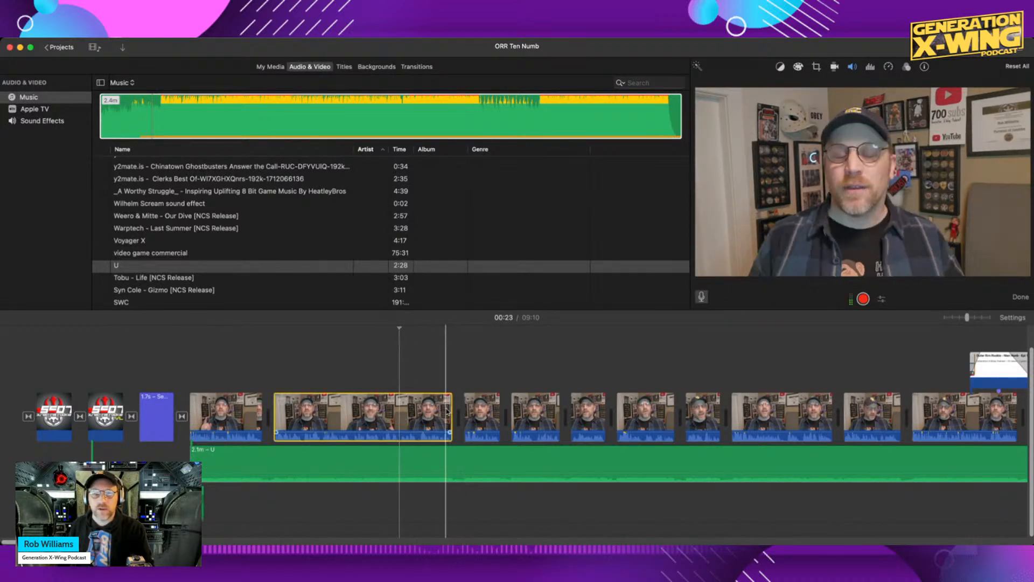
Delete both green music clips, the long U track and the short leftover piece.
left_click(871, 68)
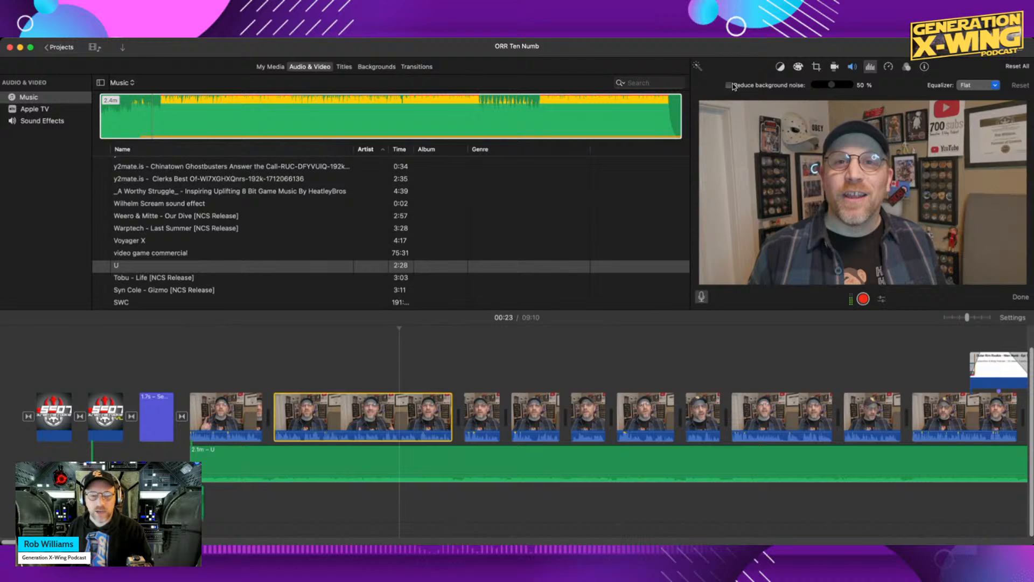
left_click(341, 377)
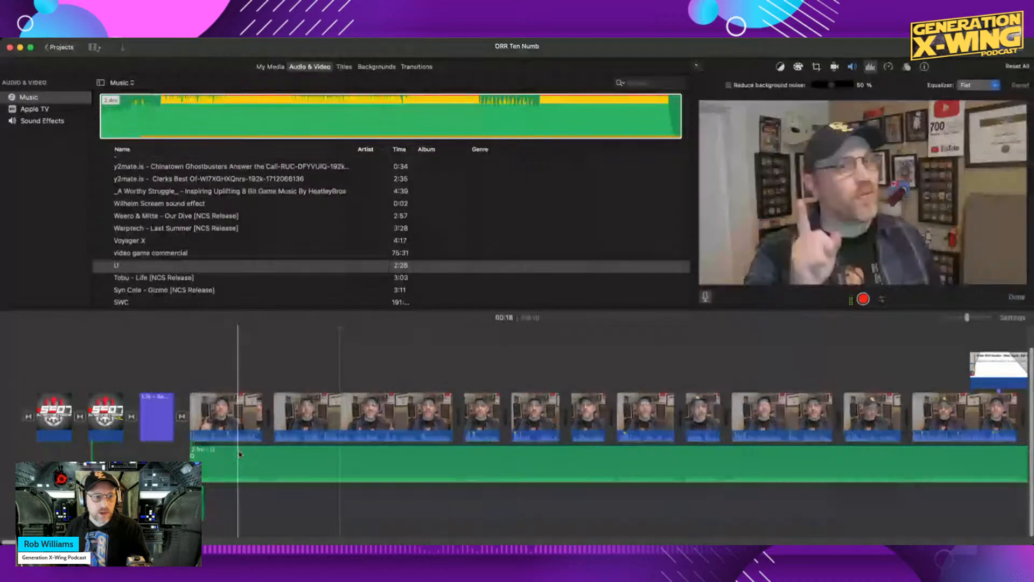
left_click(239, 454)
key("Delete")
left_click(133, 455)
key("Delete")
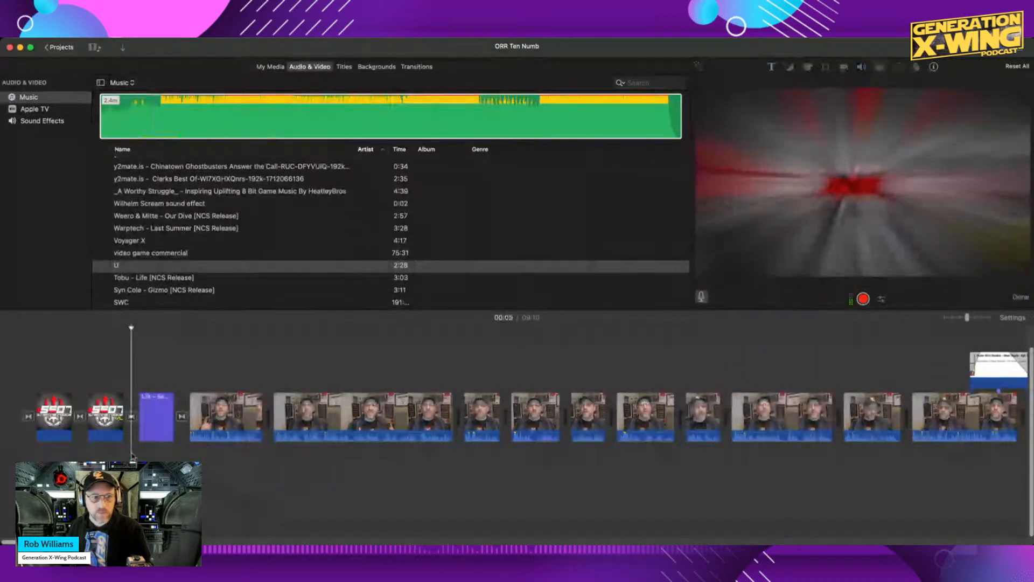
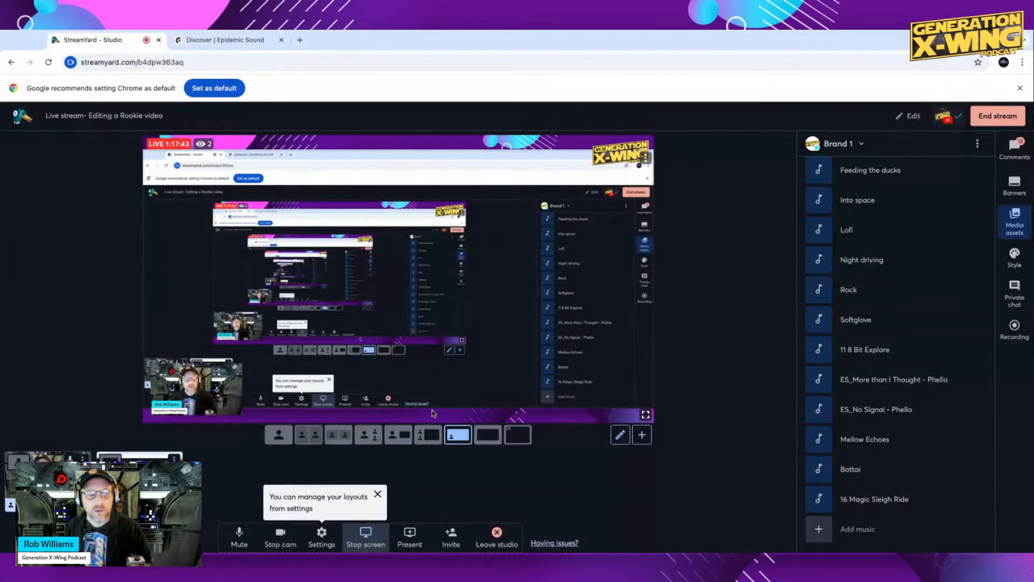
Check the Epidemic Sound tab, then stop the StreamYard screen share from the Present options.
left_click(225, 42)
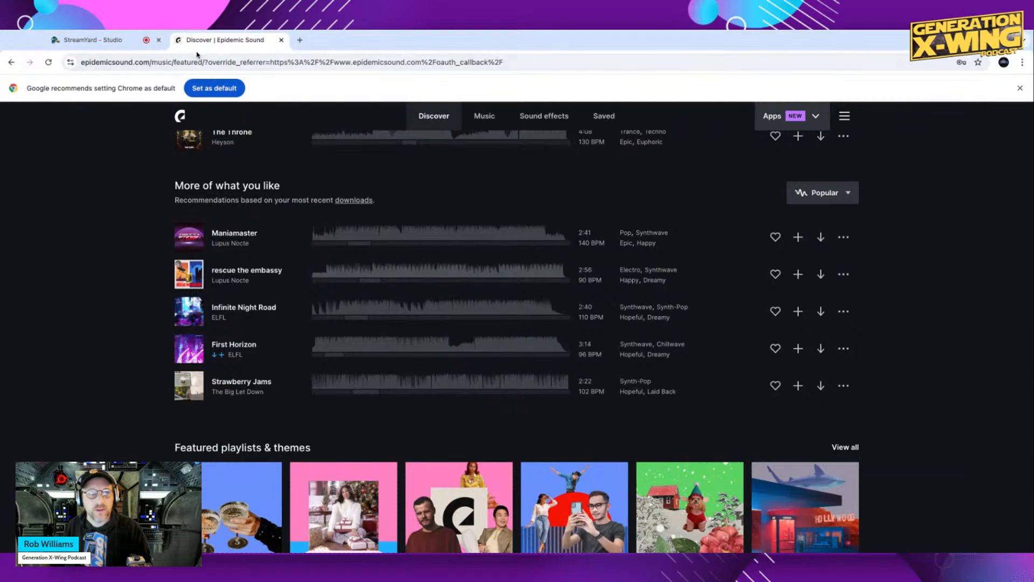
left_click(126, 43)
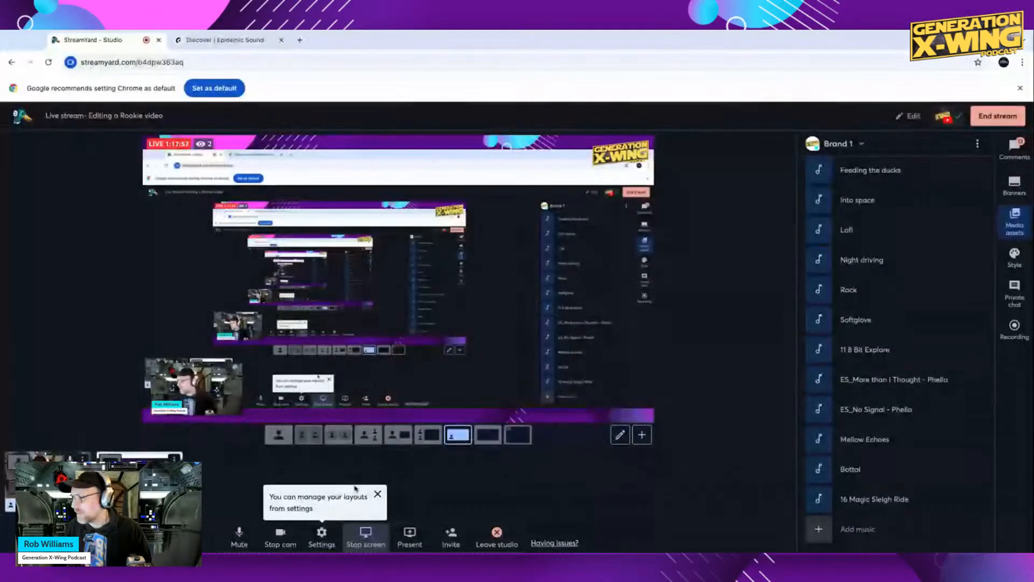
left_click(413, 534)
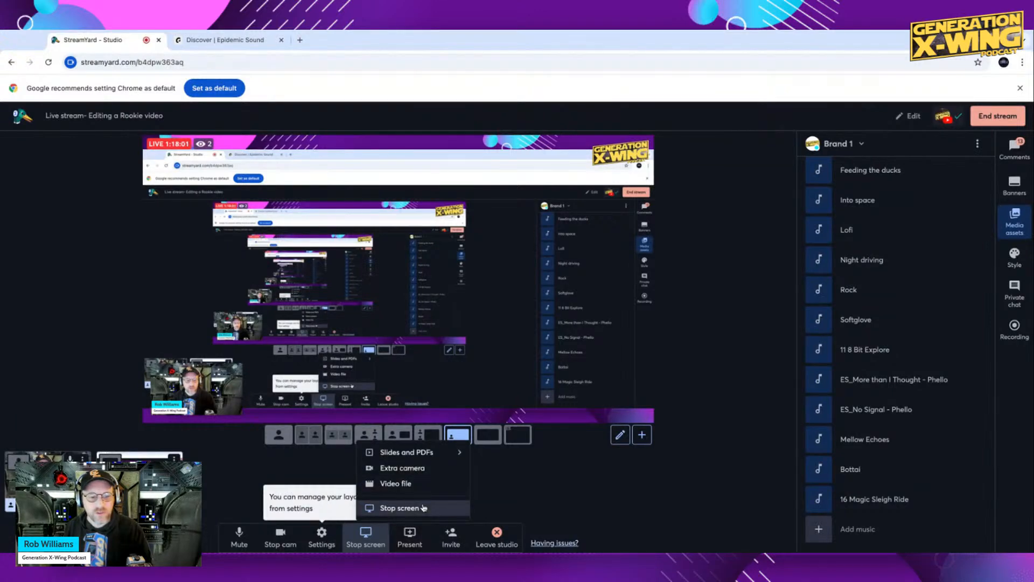
left_click(423, 508)
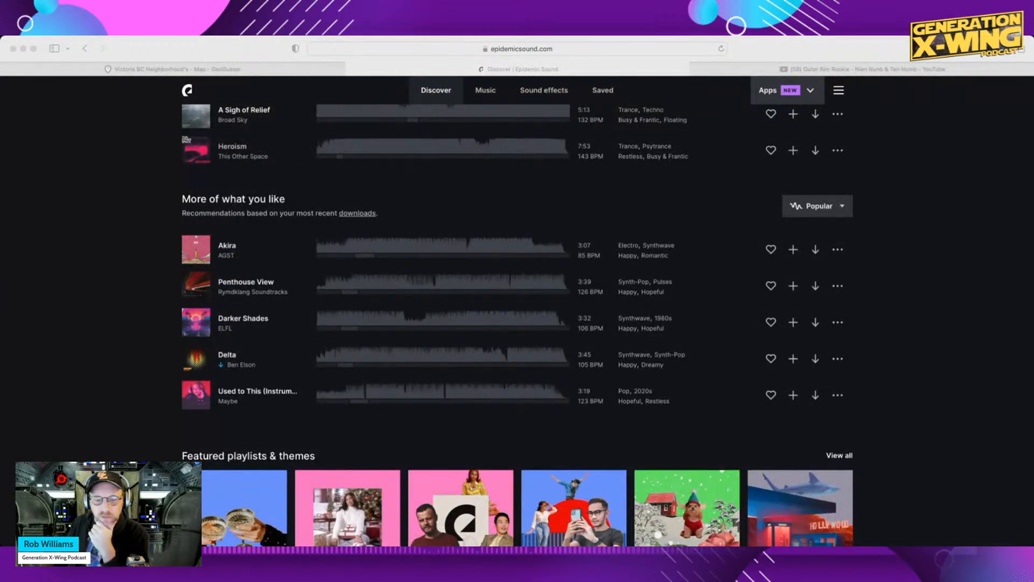
Bring Safari forward and preview the synthwave track Akira from More of what you like.
key("super+Tab")
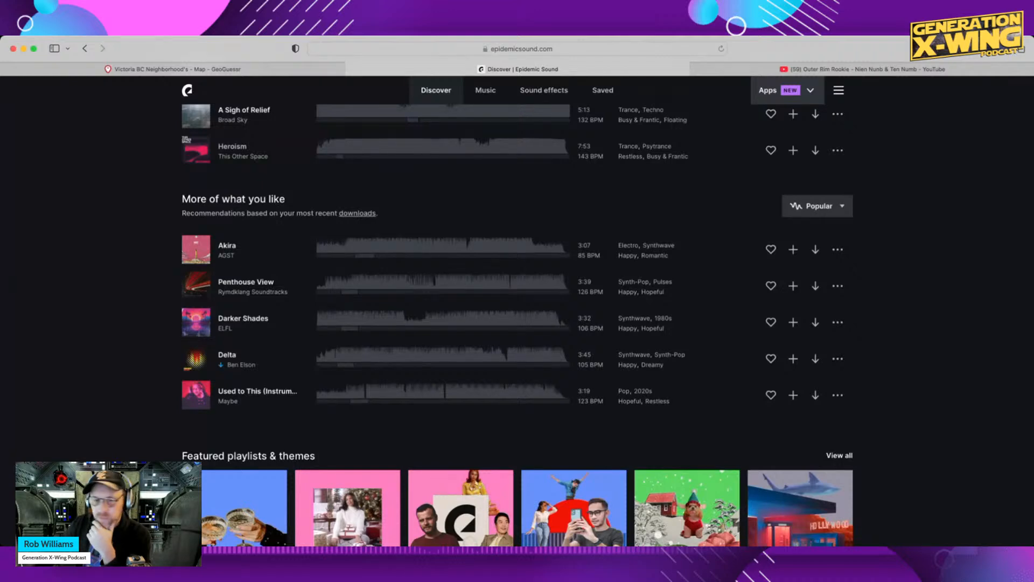
left_click(198, 252)
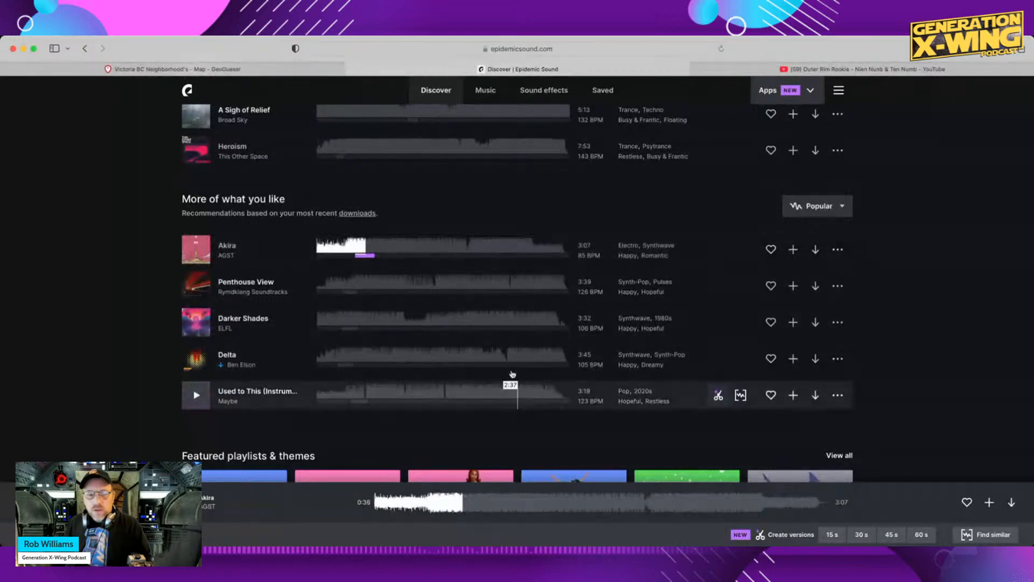
left_click(693, 546)
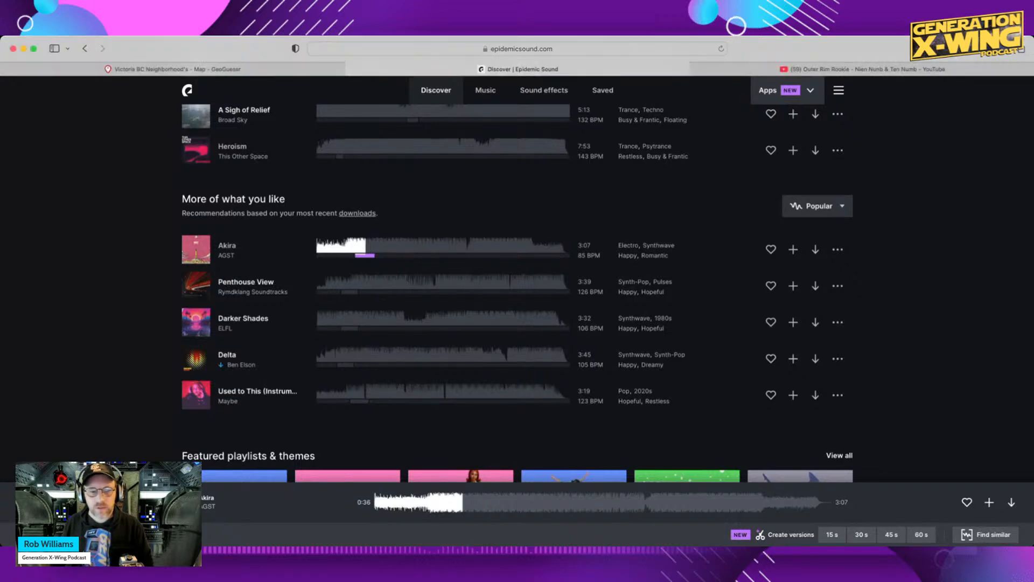
scroll(371, 372, "up", 3)
Scroll up to the Generation X-Wing Podcast trance and techno recommendations.
scroll(370, 372, "up", 5)
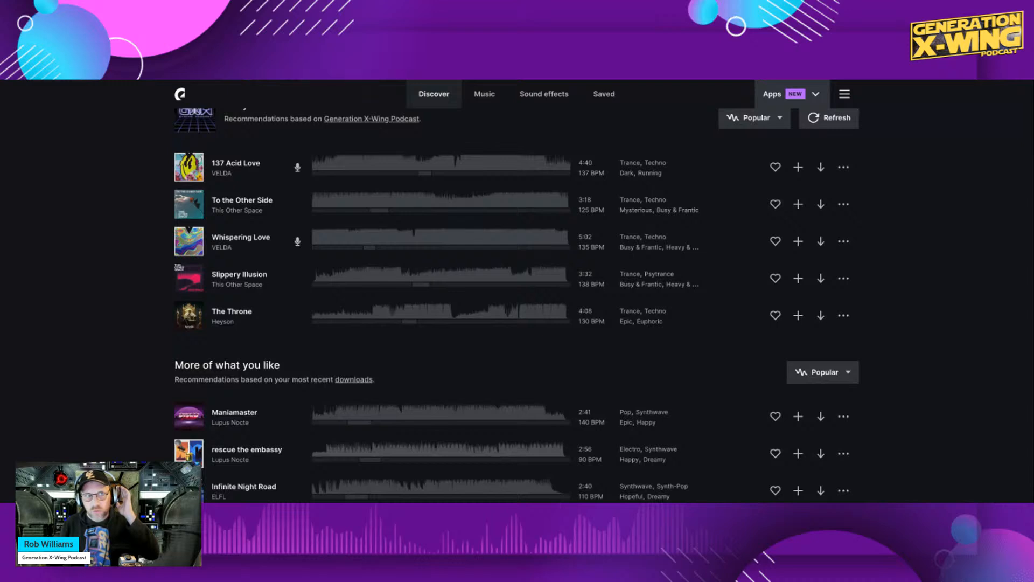
Play the trance track 137 Acid Love and pause it at 0:27 of 4:40.
left_click(190, 168)
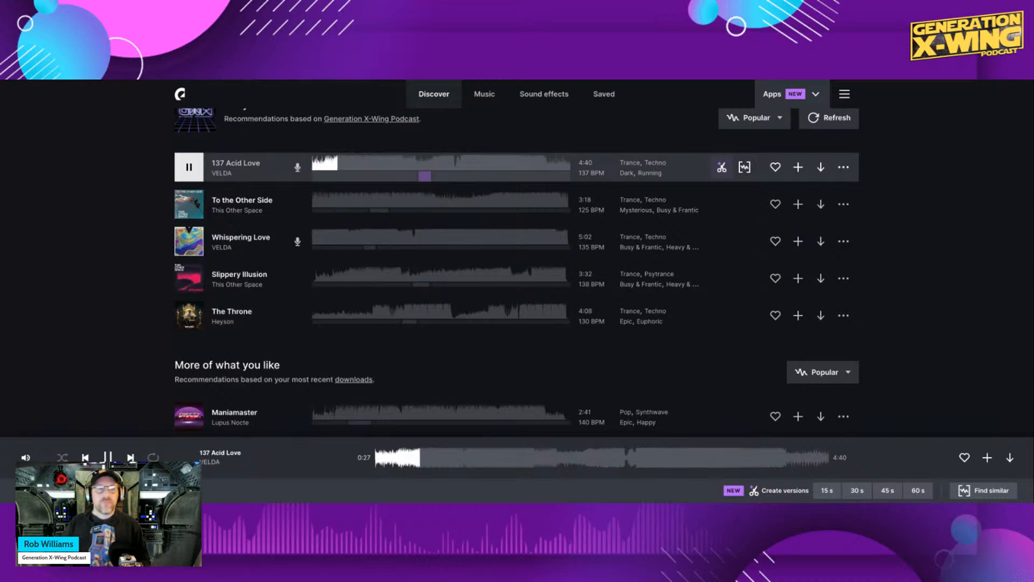
key("space")
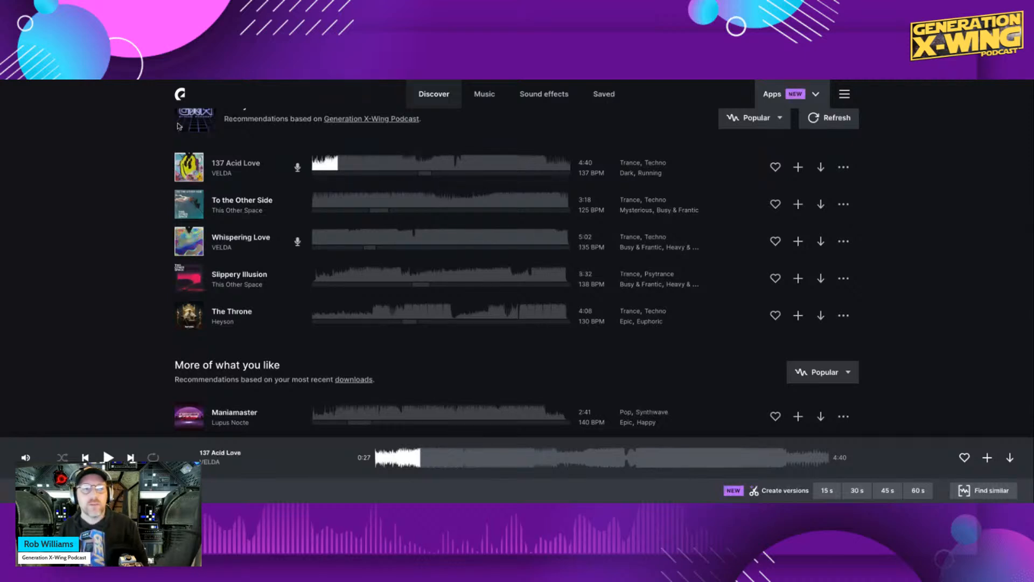
Scroll the Discover page down past More of what you like to Featured playlists & themes.
scroll(340, 218, "up", 4)
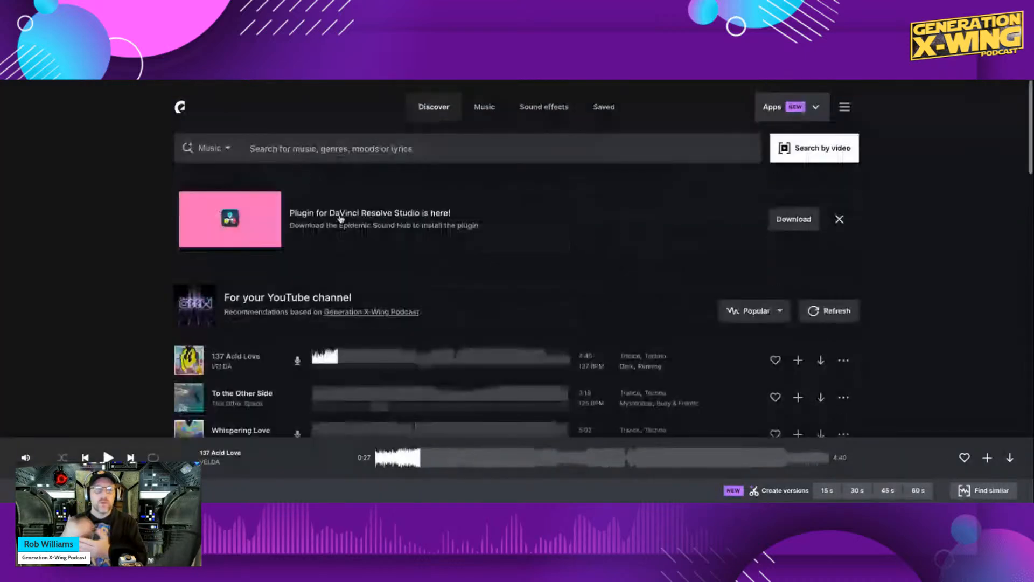
scroll(341, 218, "down", 1)
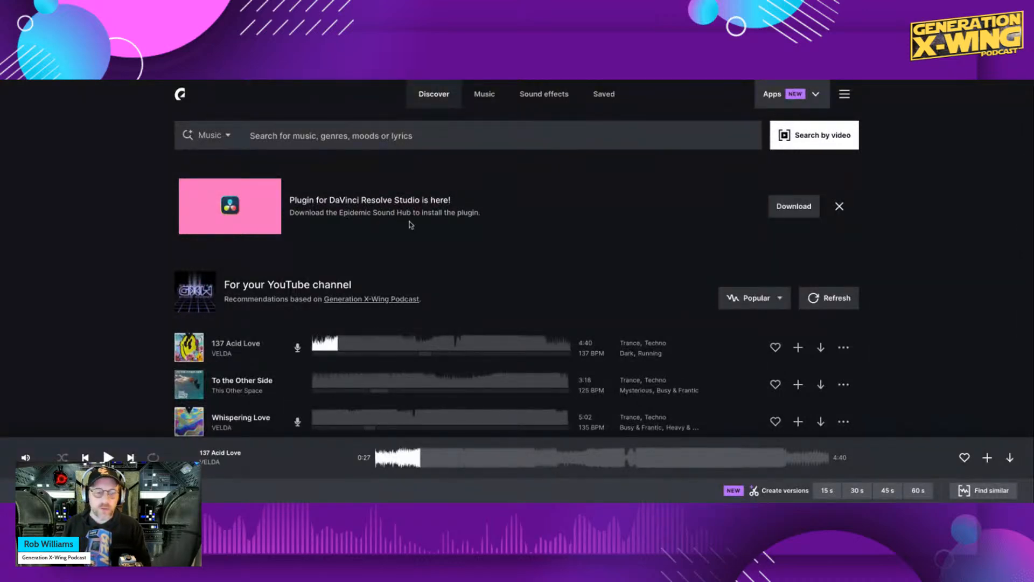
scroll(429, 261, "down", 1)
scroll(428, 262, "down", 3)
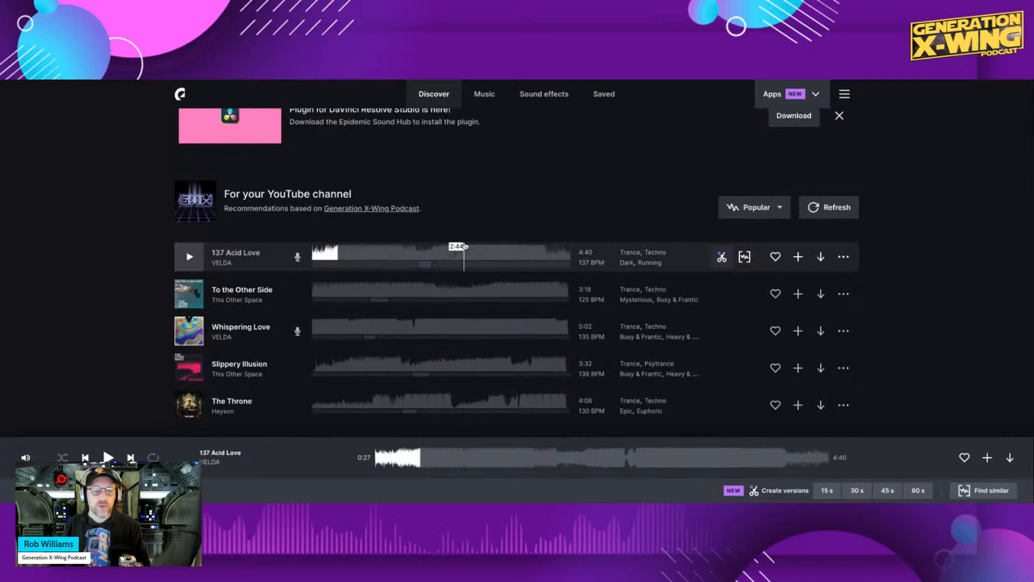
scroll(470, 221, "down", 3)
scroll(470, 220, "down", 9)
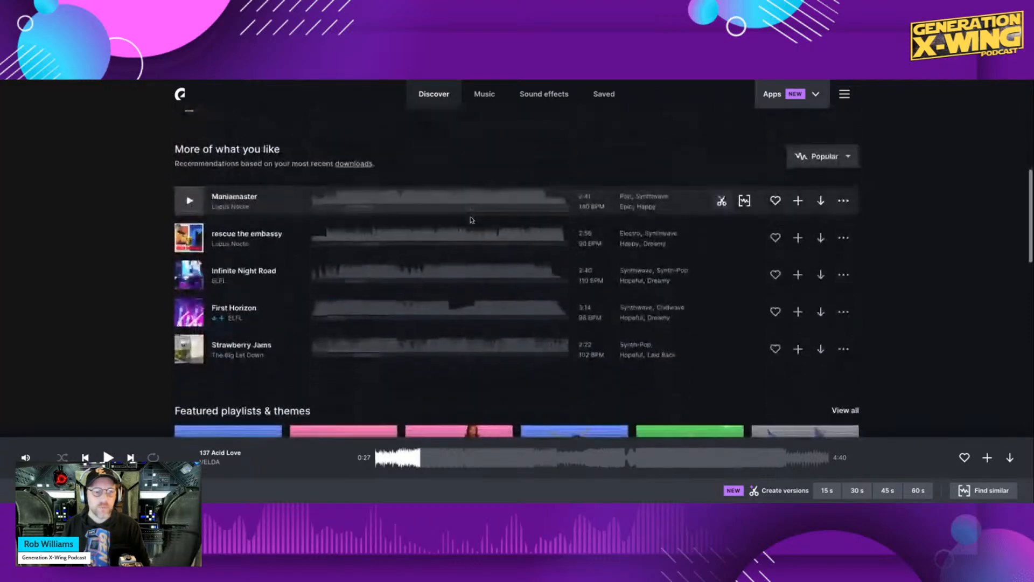
scroll(470, 220, "down", 1)
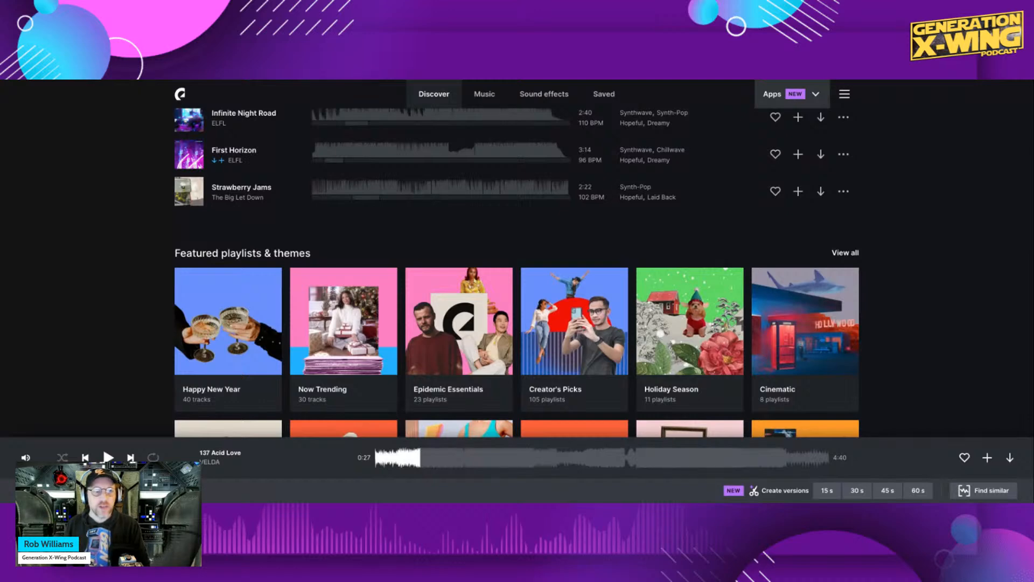
scroll(190, 218, "up", 1)
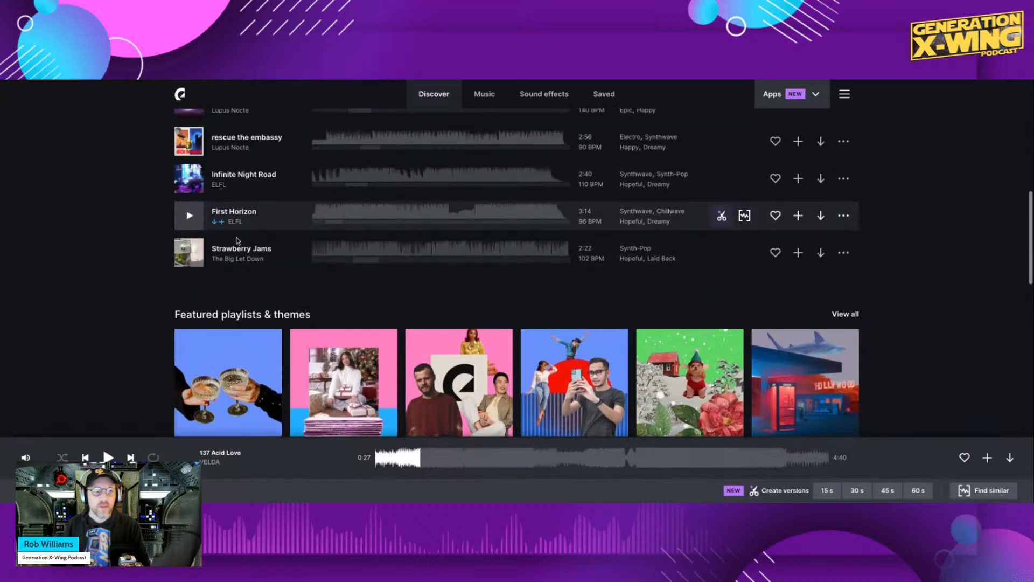
Play ELFL's First Horizon and pause it at 0:05 of 3:14.
left_click(190, 217)
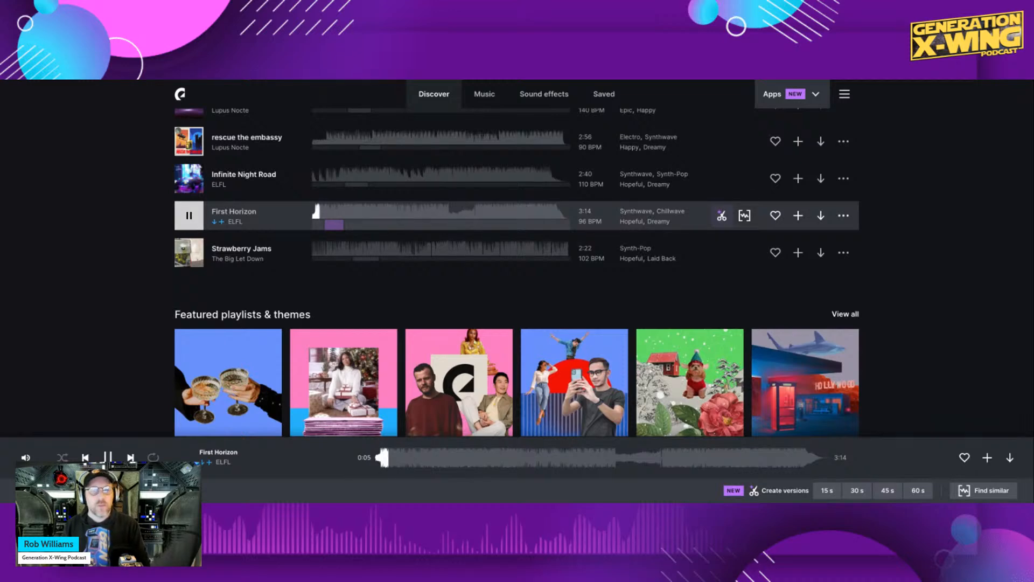
key("space")
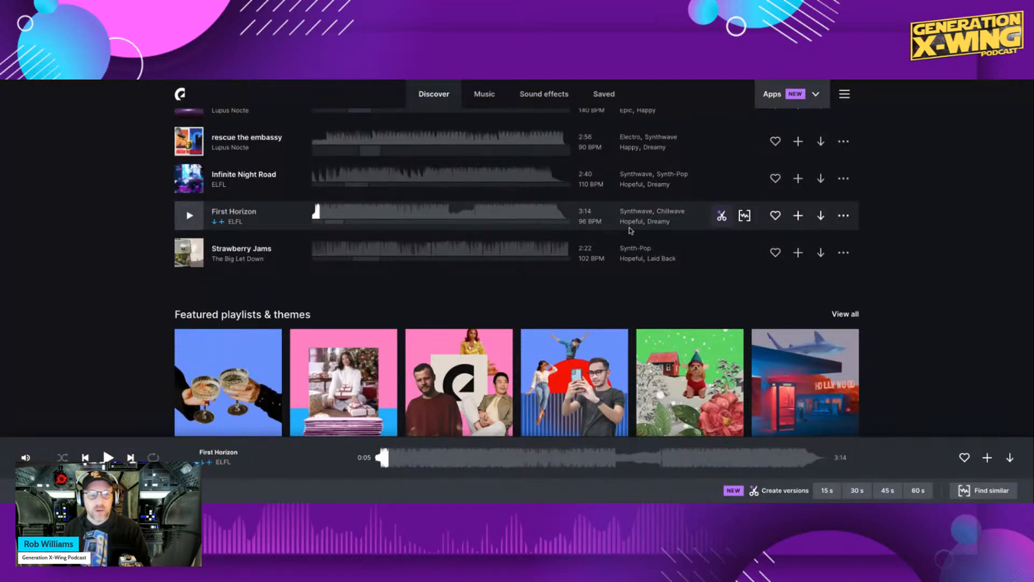
scroll(629, 231, "down", 4)
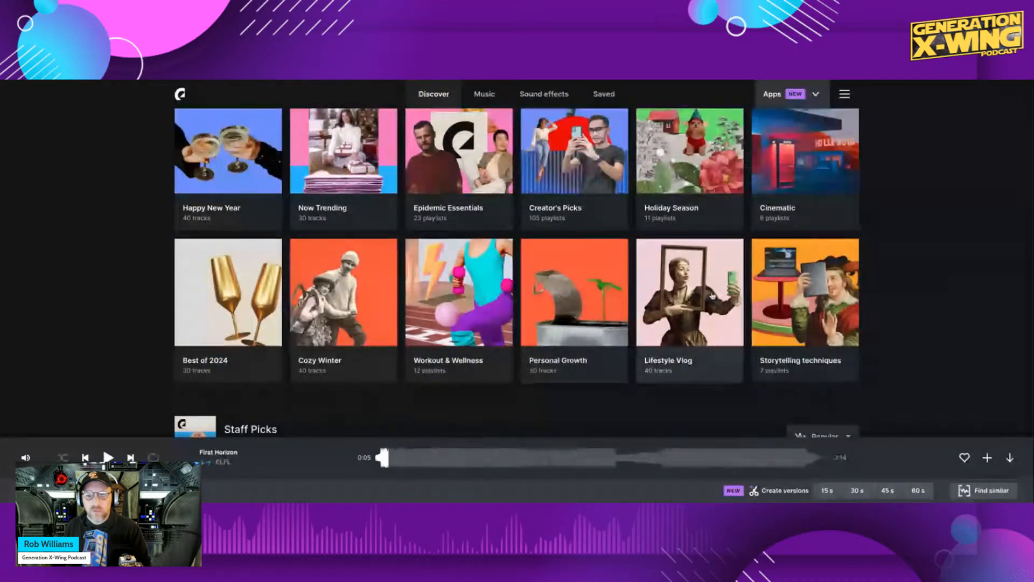
Open the Lifestyle Vlog playlist and briefly preview the track Blessed.
left_click(692, 284)
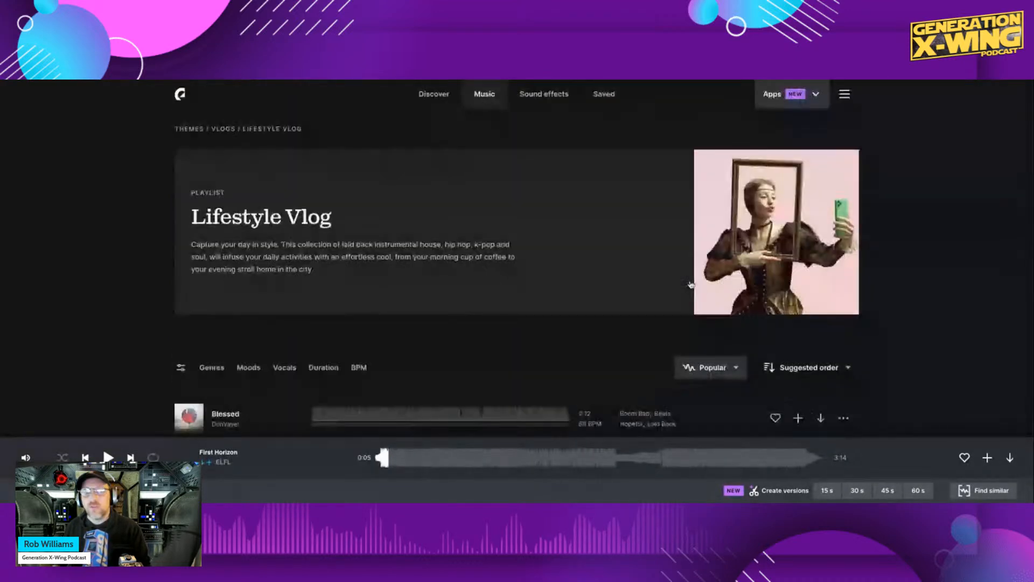
scroll(691, 284, "down", 2)
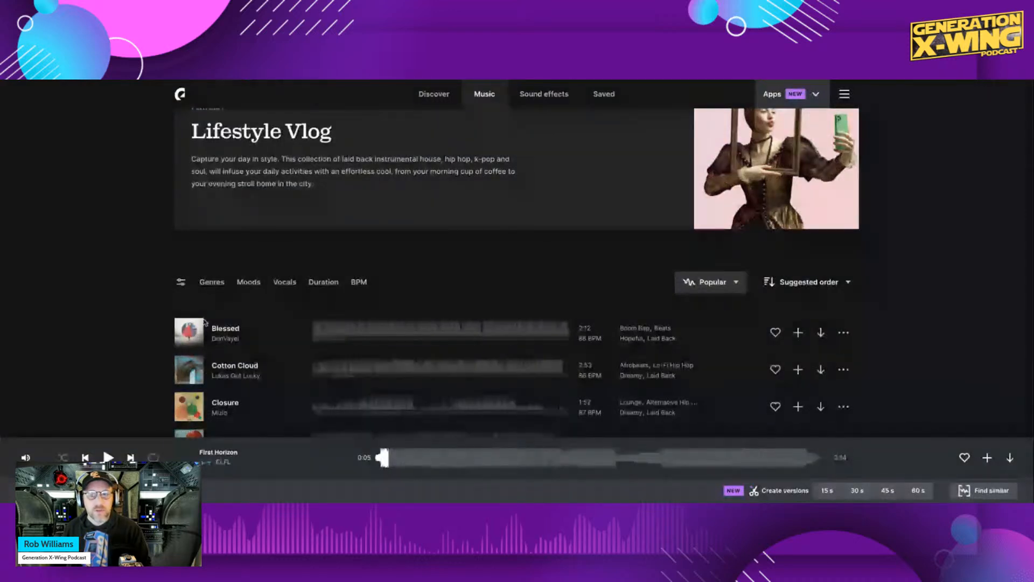
left_click(190, 331)
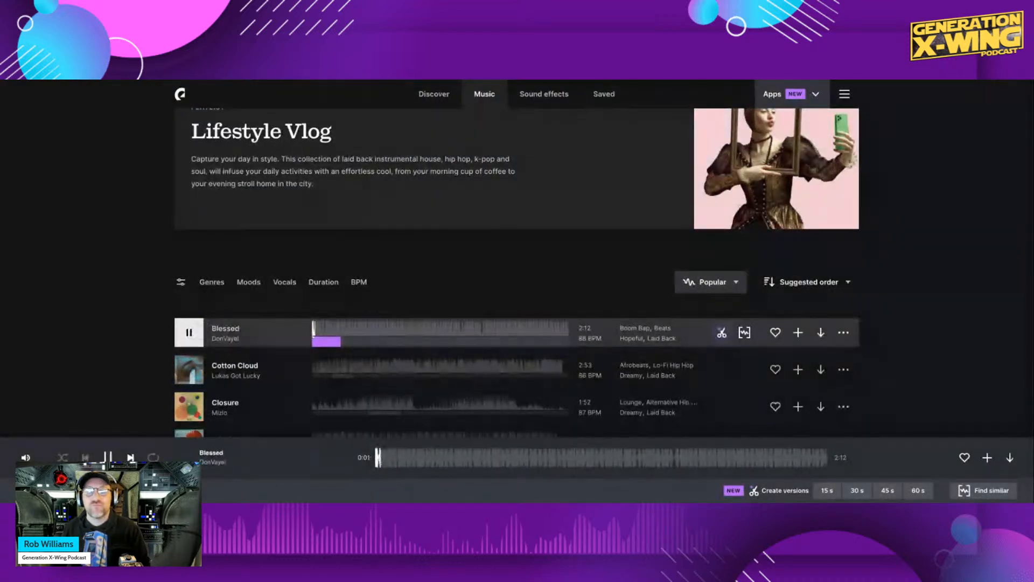
left_click(190, 333)
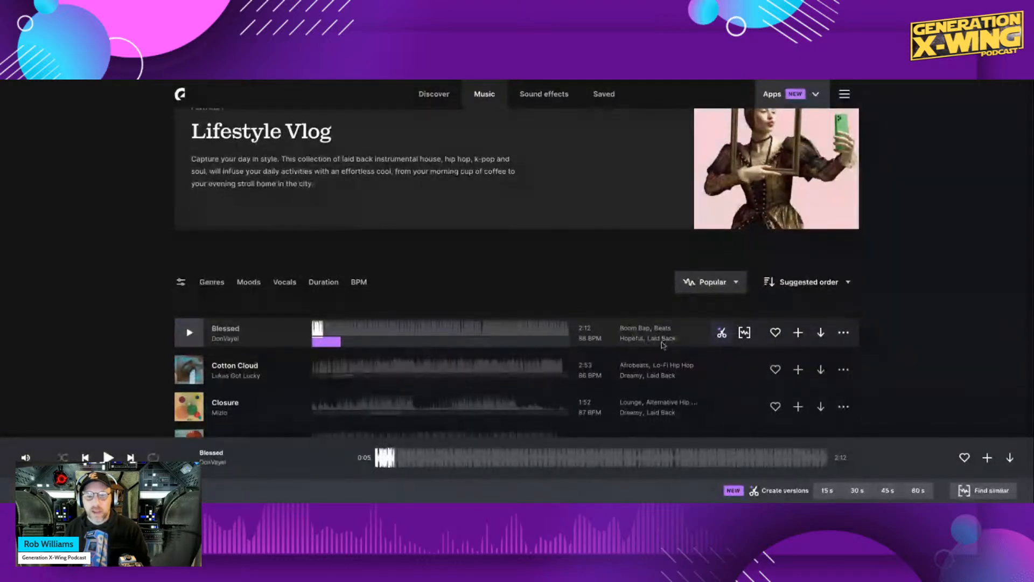
Preview Cotton Cloud, skip ahead to about 0:19, and pause it at 0:28.
scroll(637, 362, "down", 1)
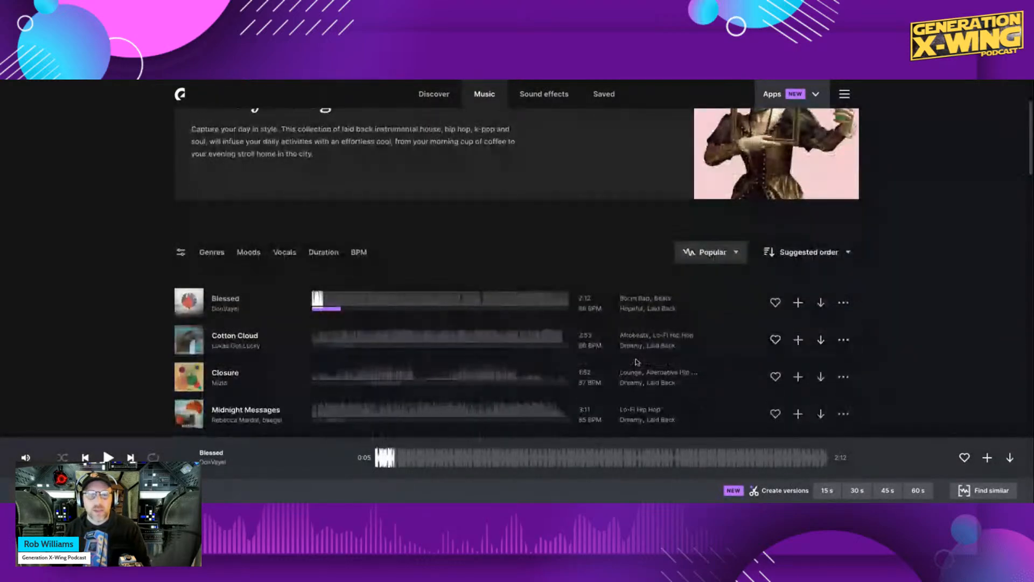
left_click(189, 340)
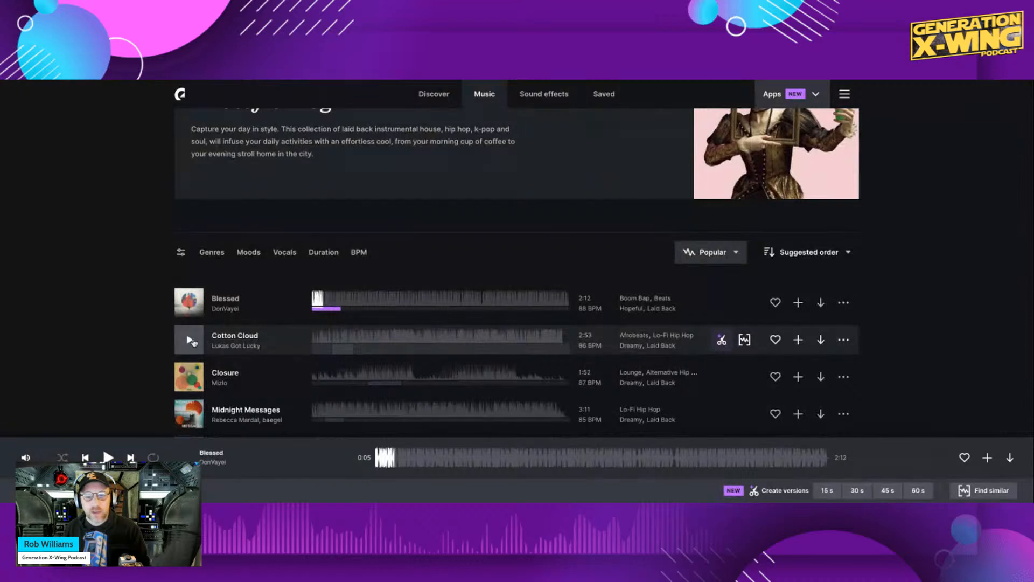
left_click(425, 457)
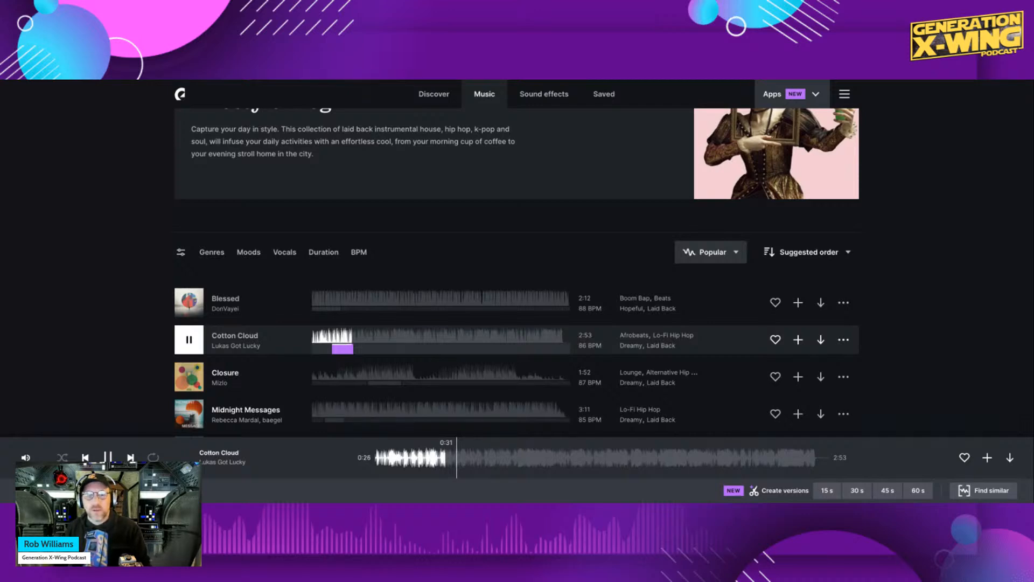
left_click(189, 340)
scroll(502, 351, "up", 3)
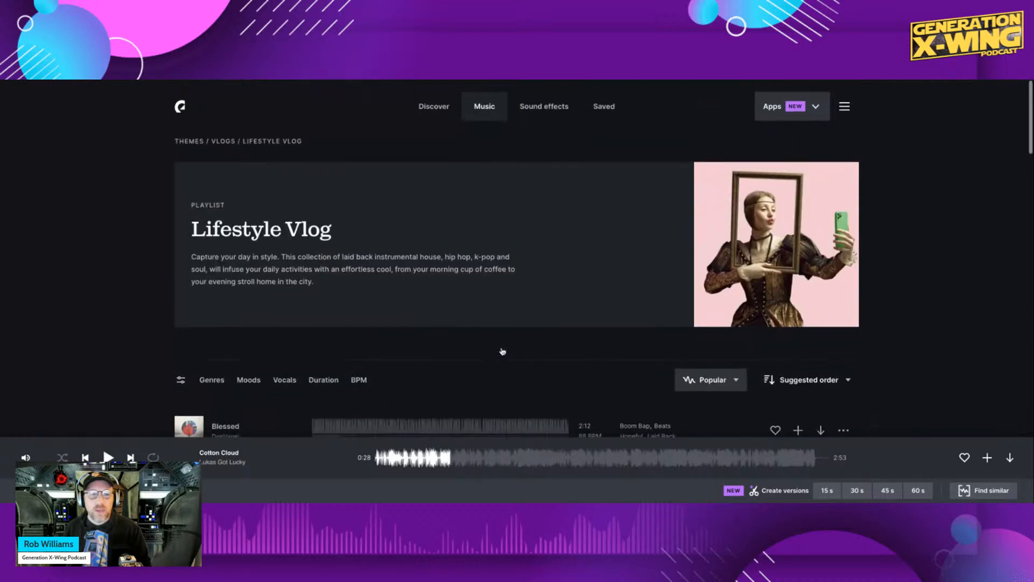
Back on Discover, play Delta from More of what you like, then pause it.
left_click(434, 94)
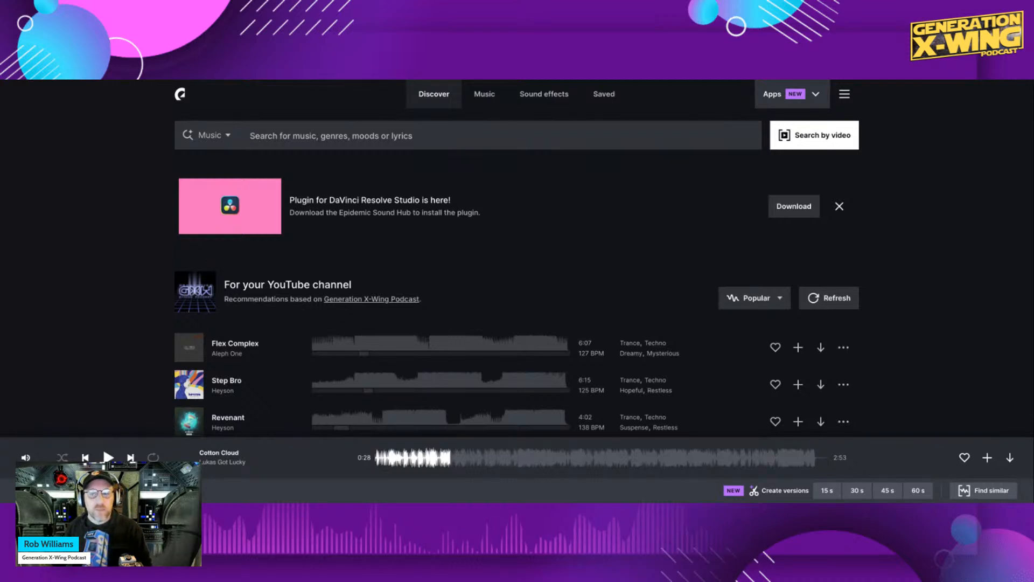
scroll(439, 268, "down", 1)
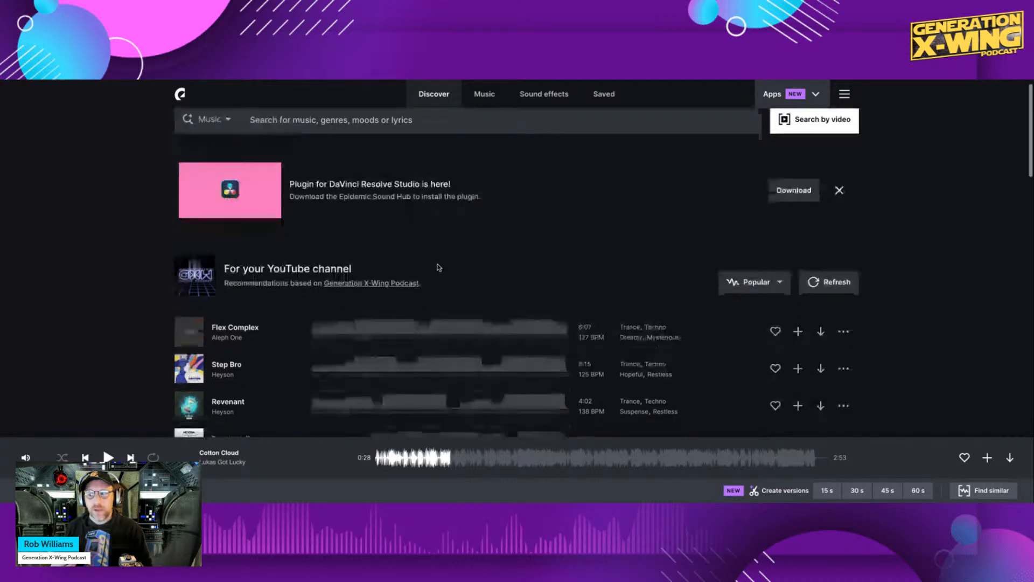
scroll(439, 267, "down", 2)
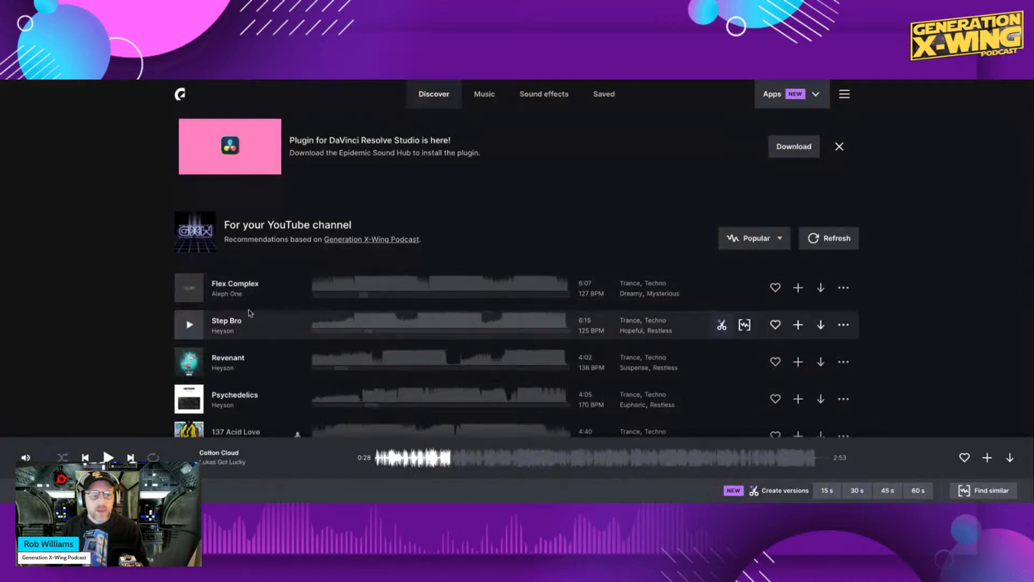
scroll(321, 346, "down", 3)
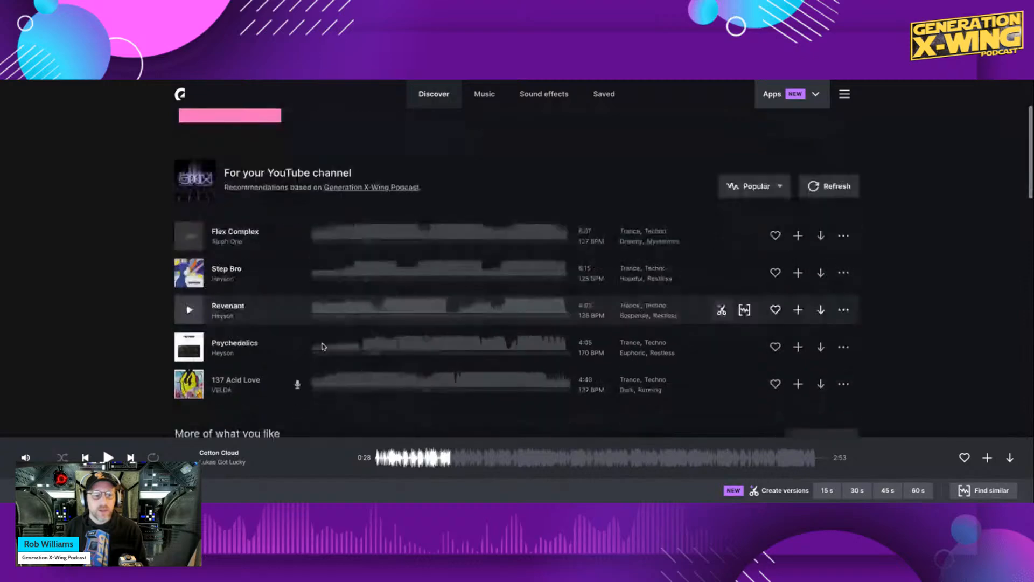
scroll(323, 345, "down", 2)
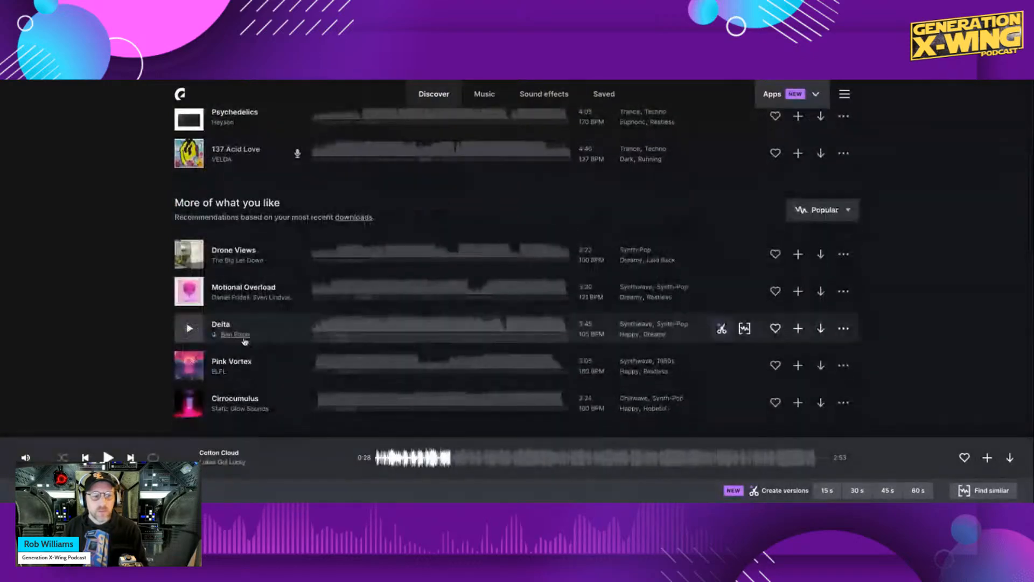
left_click(189, 328)
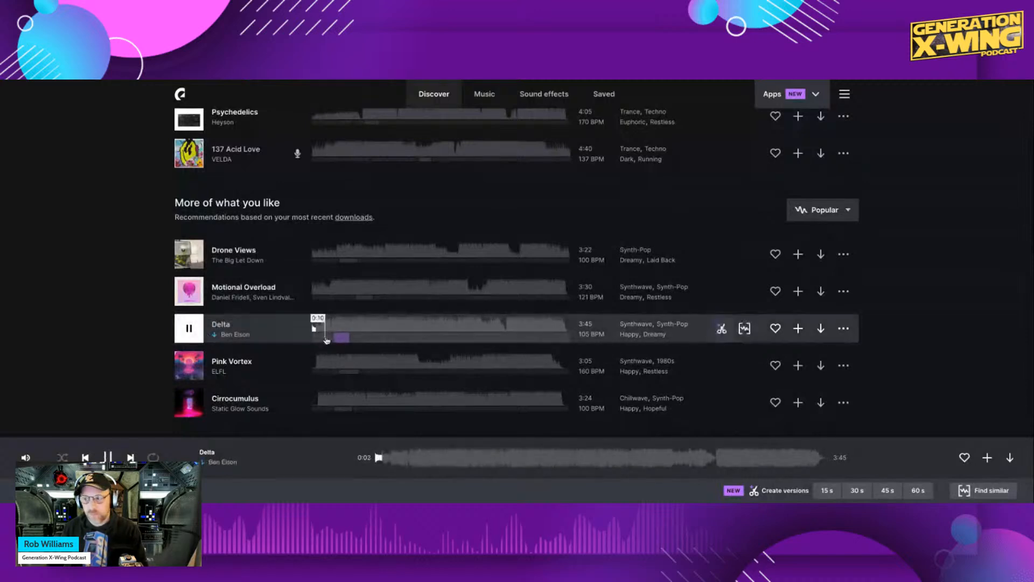
scroll(337, 341, "up", 10)
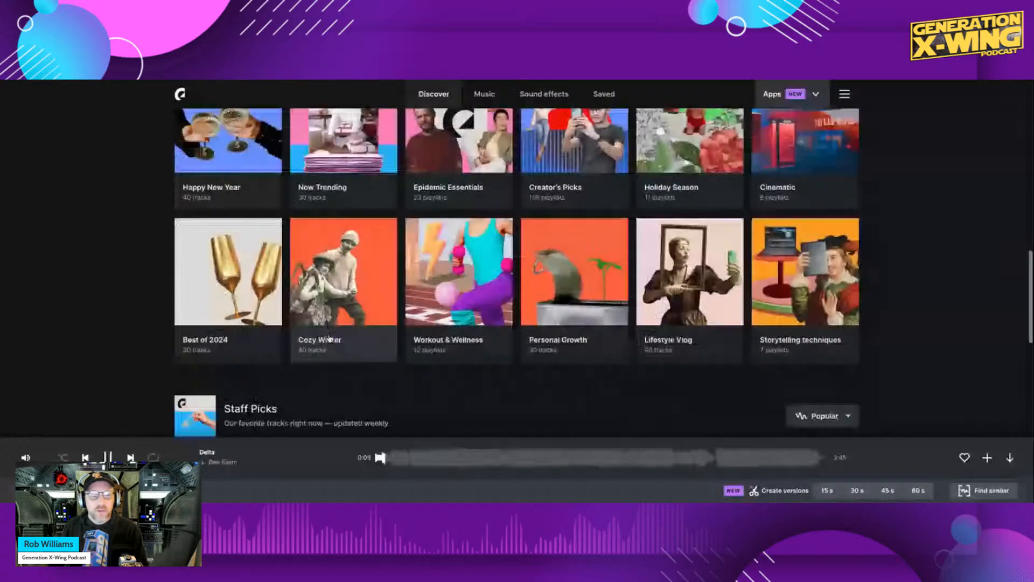
scroll(347, 343, "up", 12)
scroll(346, 355, "down", 1)
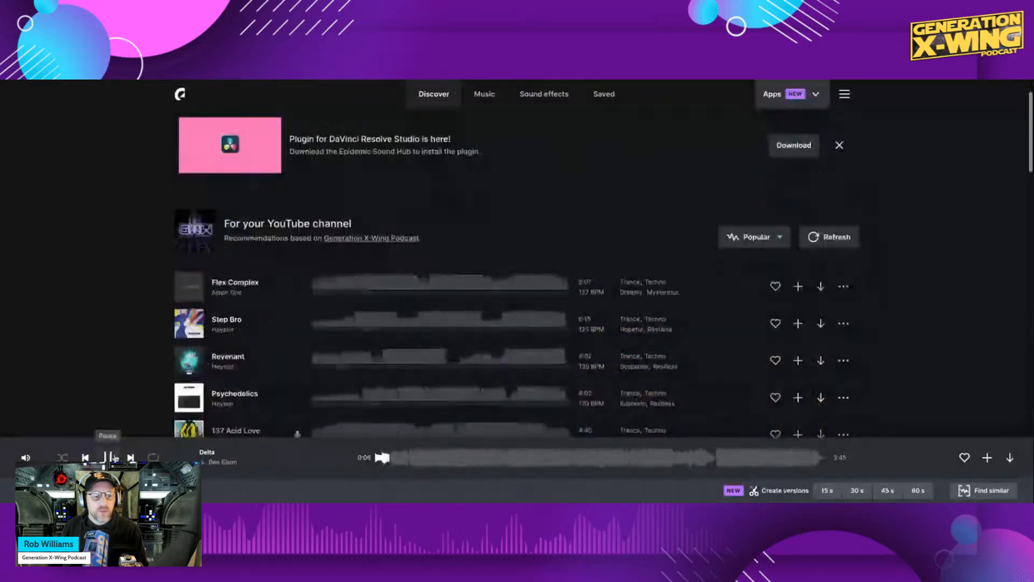
left_click(109, 457)
Replay Delta from about 0:18, pause at 0:25, then play Pink Vortex from 0:19.
scroll(349, 288, "down", 1)
scroll(349, 288, "down", 1)
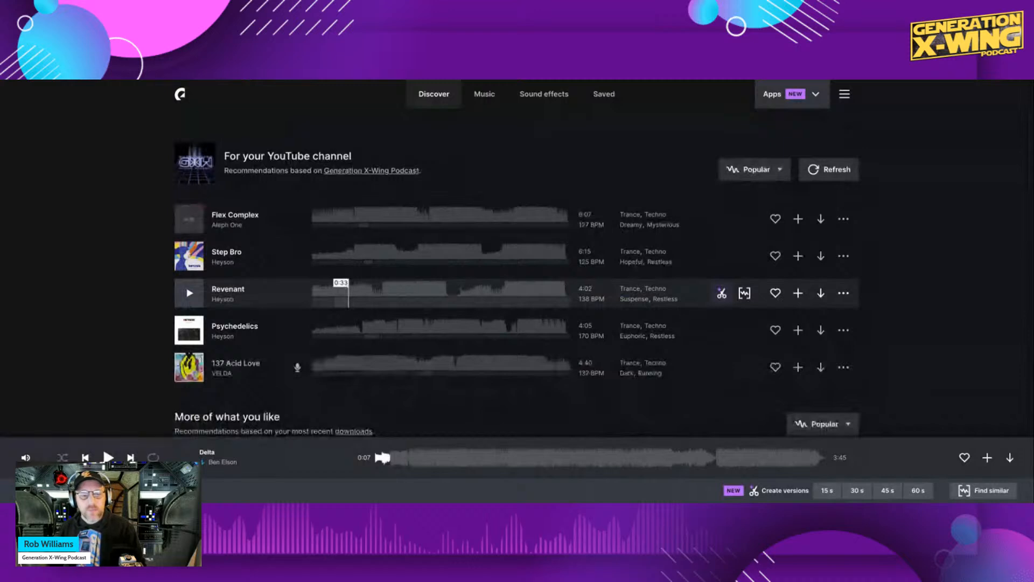
scroll(323, 302, "down", 5)
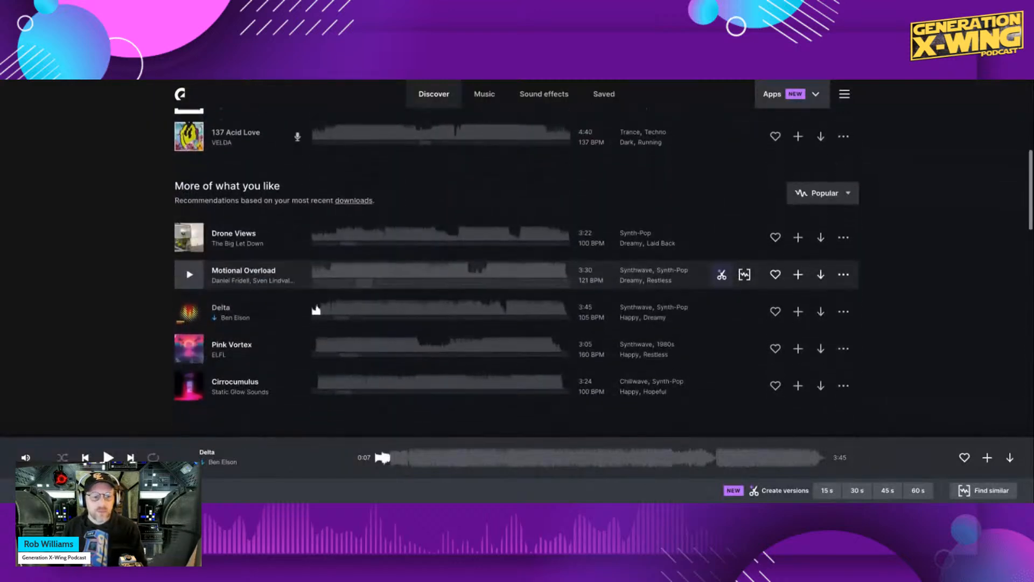
left_click(335, 313)
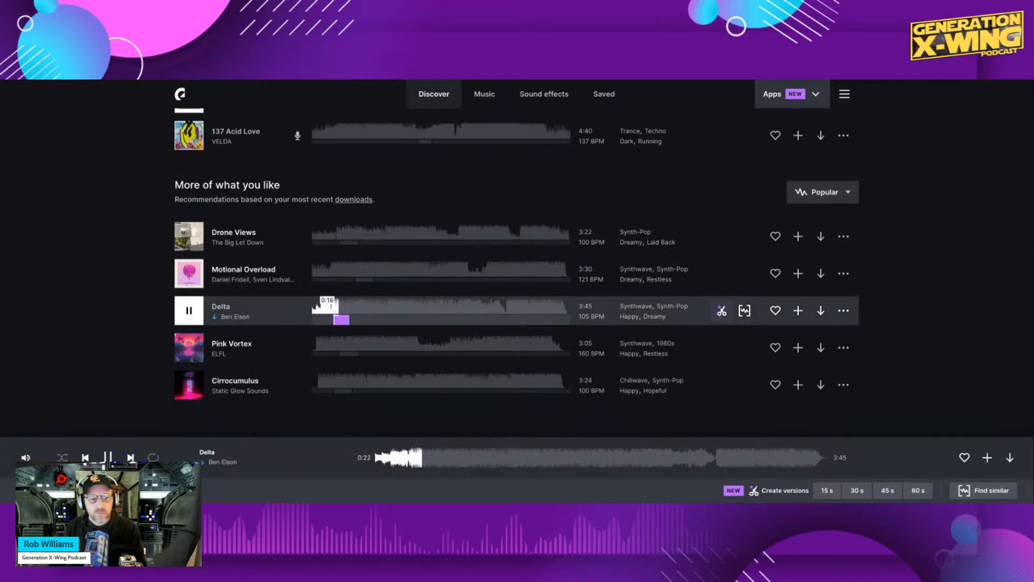
left_click(189, 312)
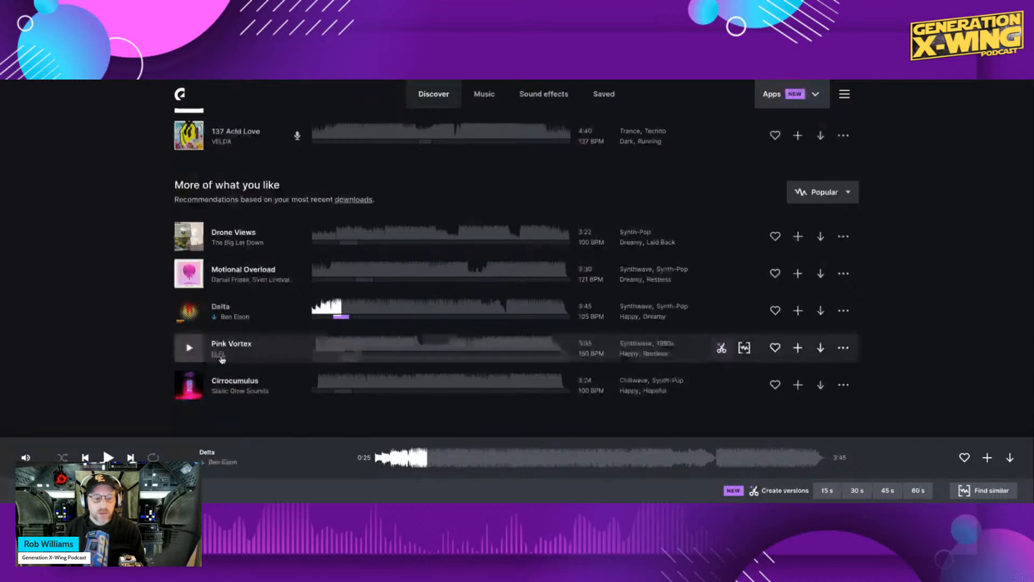
left_click(339, 346)
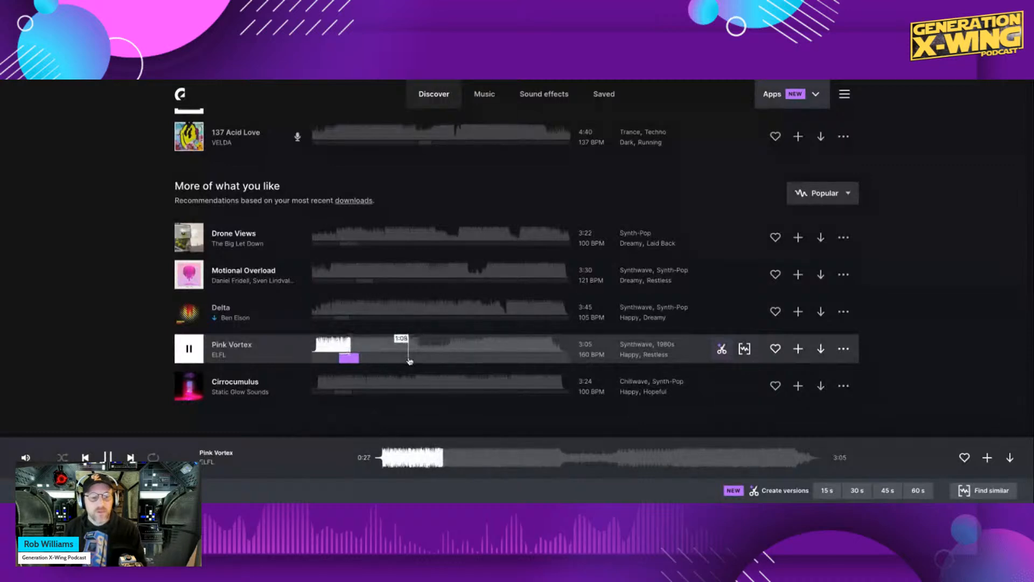
Download ELFL's Pink Vortex as a Full mix MP3, then pause it at 0:35.
left_click(820, 348)
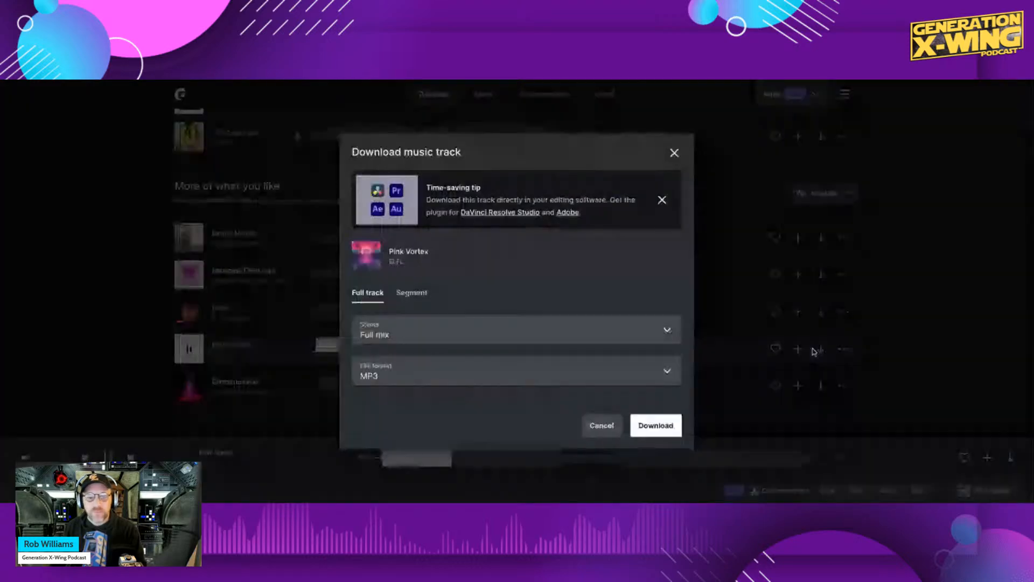
left_click(653, 425)
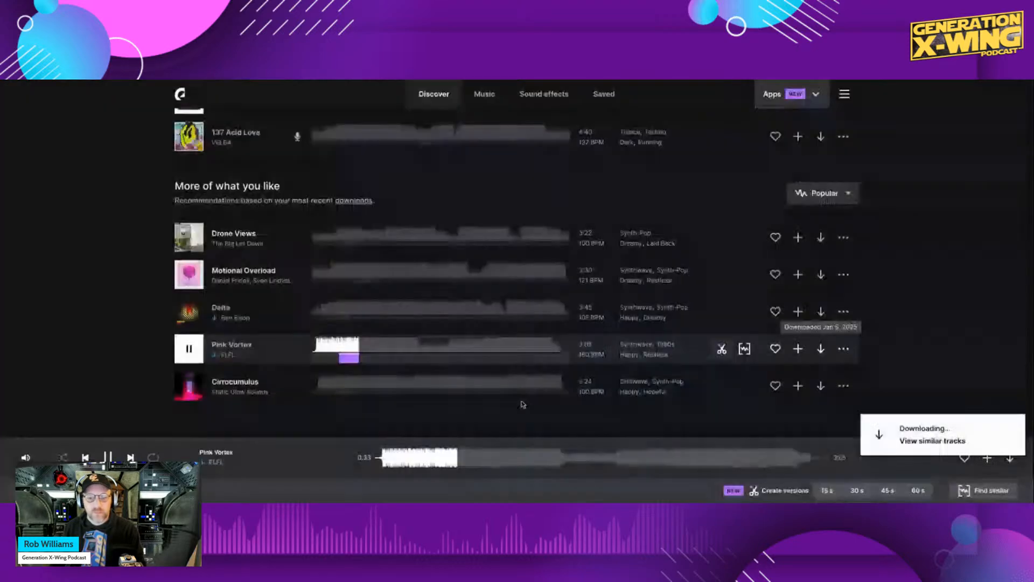
left_click(191, 349)
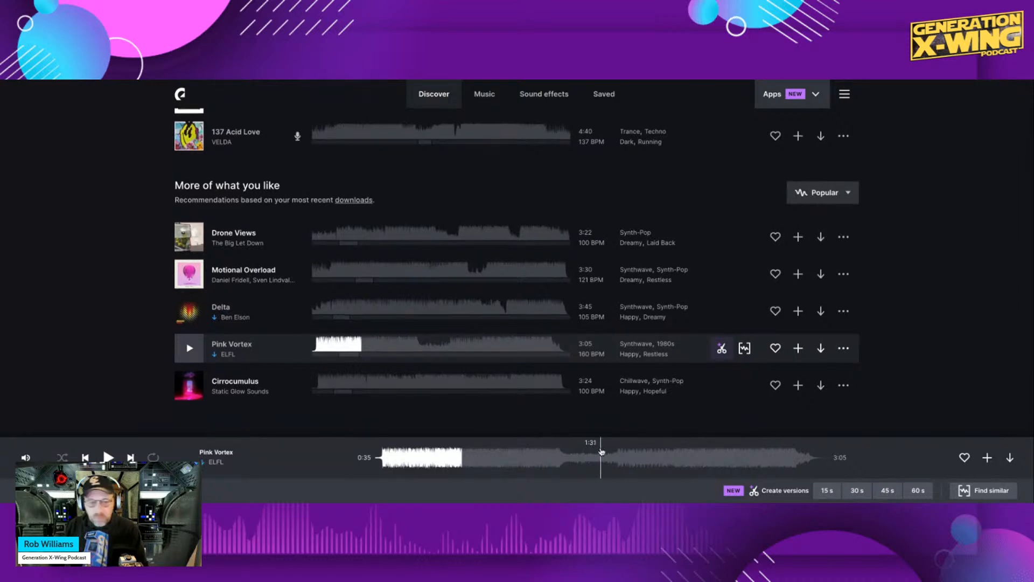
Play Static Glow Sounds' chillwave track Cirrocumulus and pause it at 0:26 of 3:24.
scroll(537, 384, "down", 1)
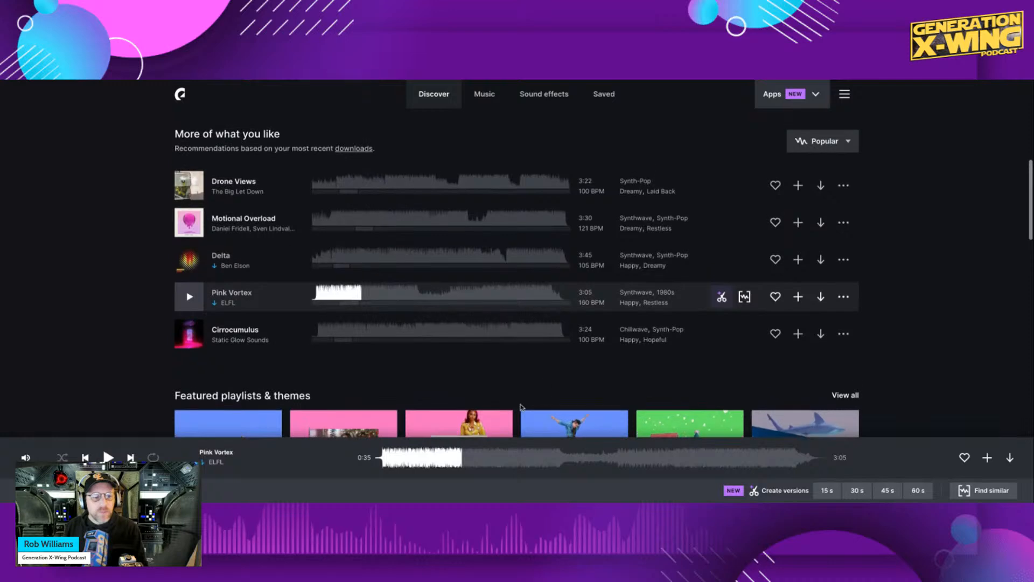
left_click(189, 335)
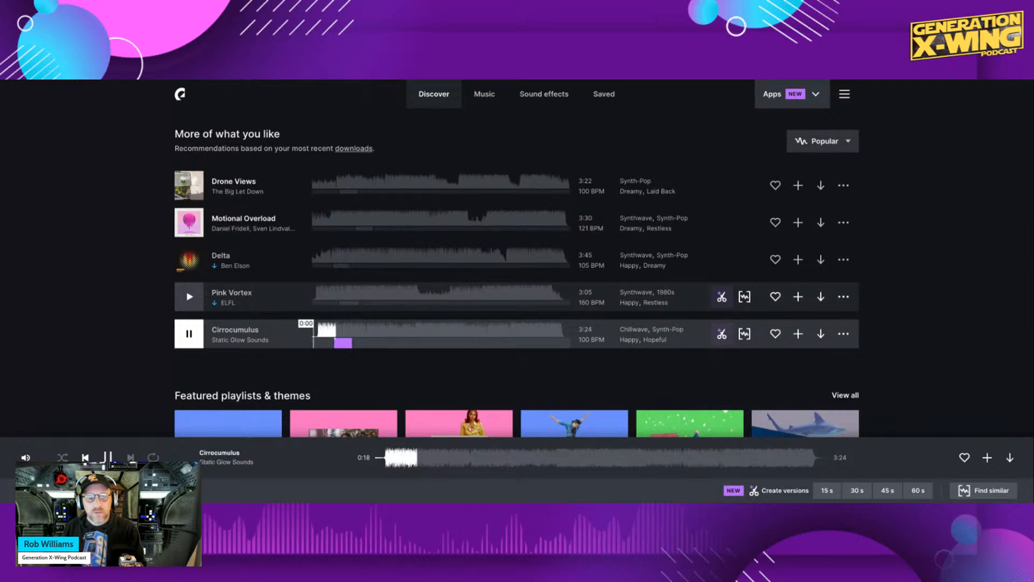
scroll(518, 270, "down", 1)
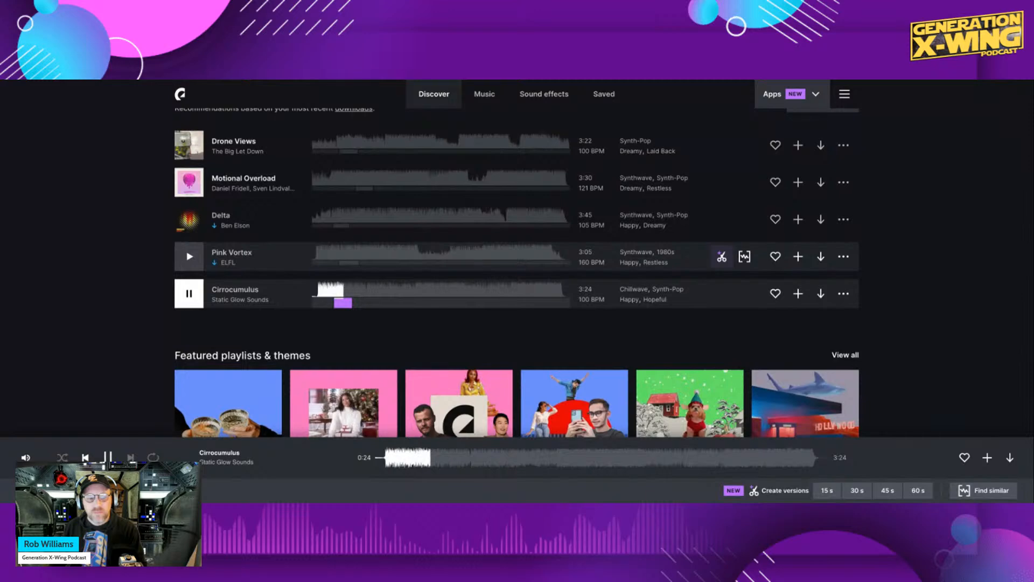
key("space")
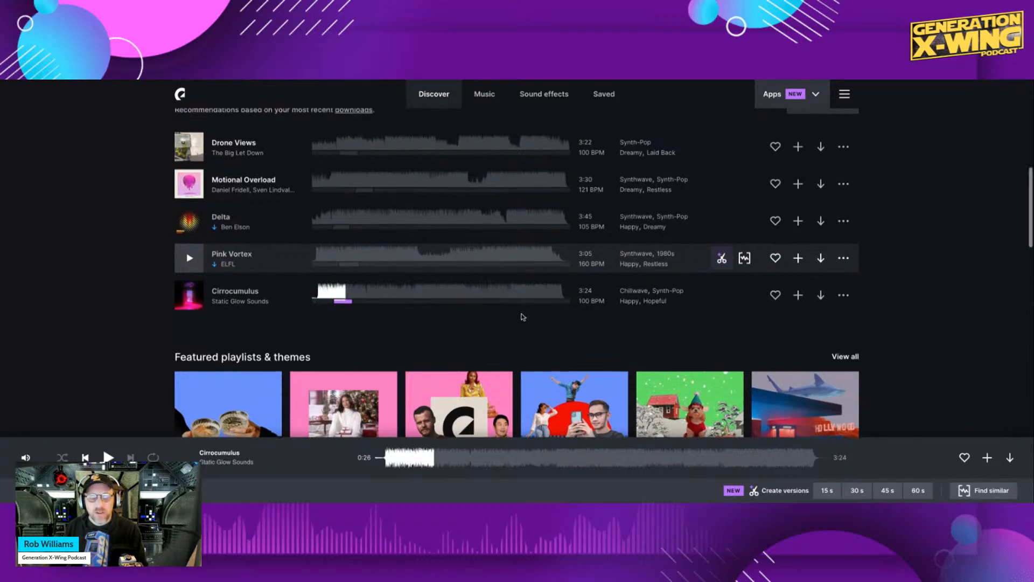
scroll(522, 317, "down", 5)
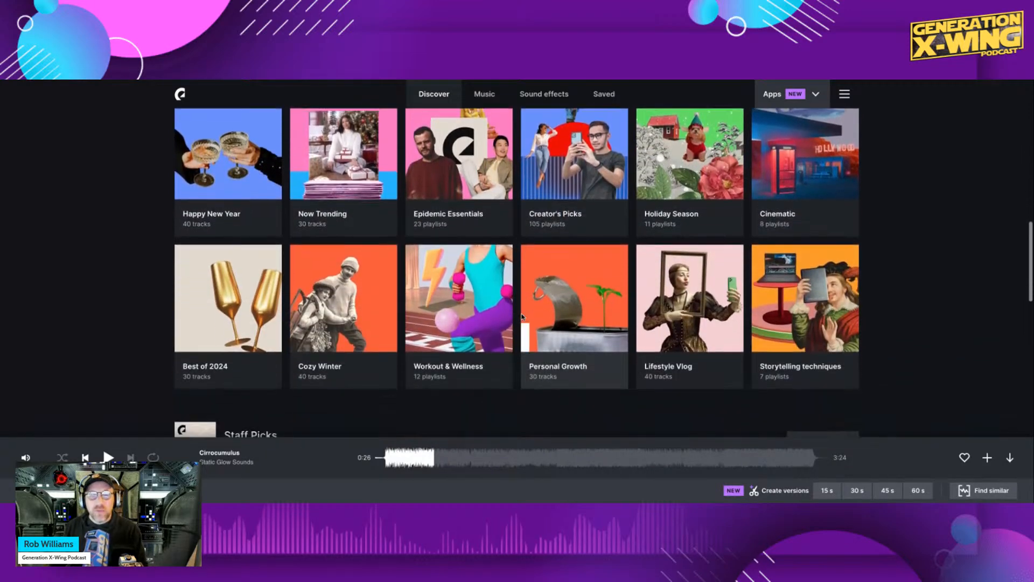
scroll(522, 317, "up", 7)
scroll(413, 302, "up", 2)
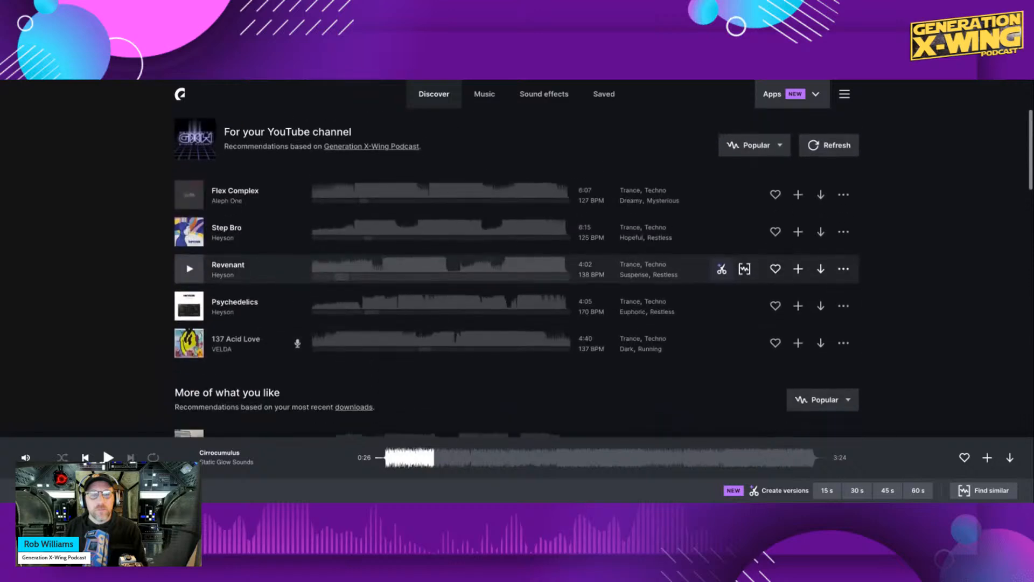
scroll(413, 320, "down", 1)
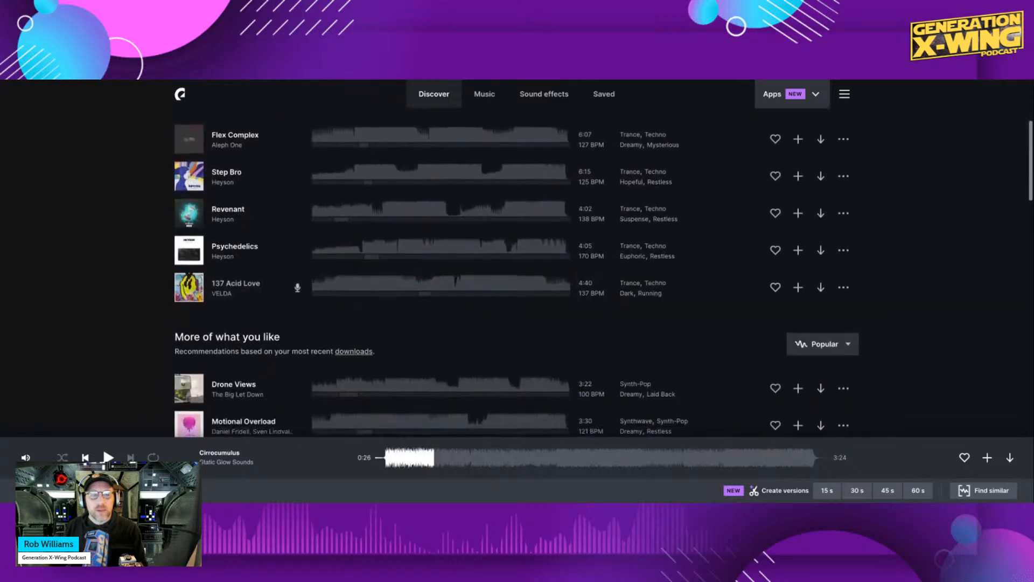
Preview 137 Acid Love, jump ahead to about 1:13, and pause it at 1:17.
left_click(191, 295)
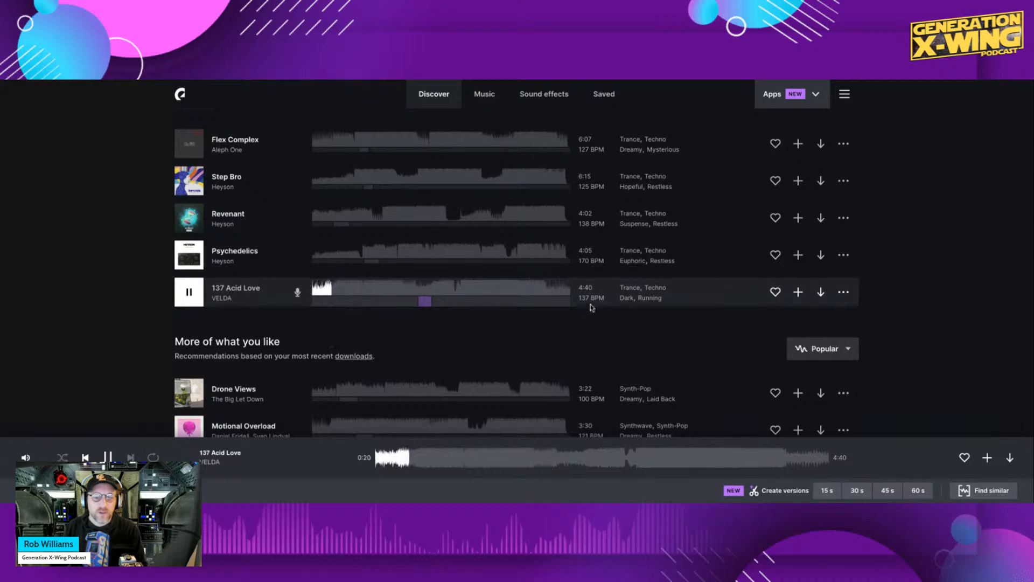
left_click(381, 290)
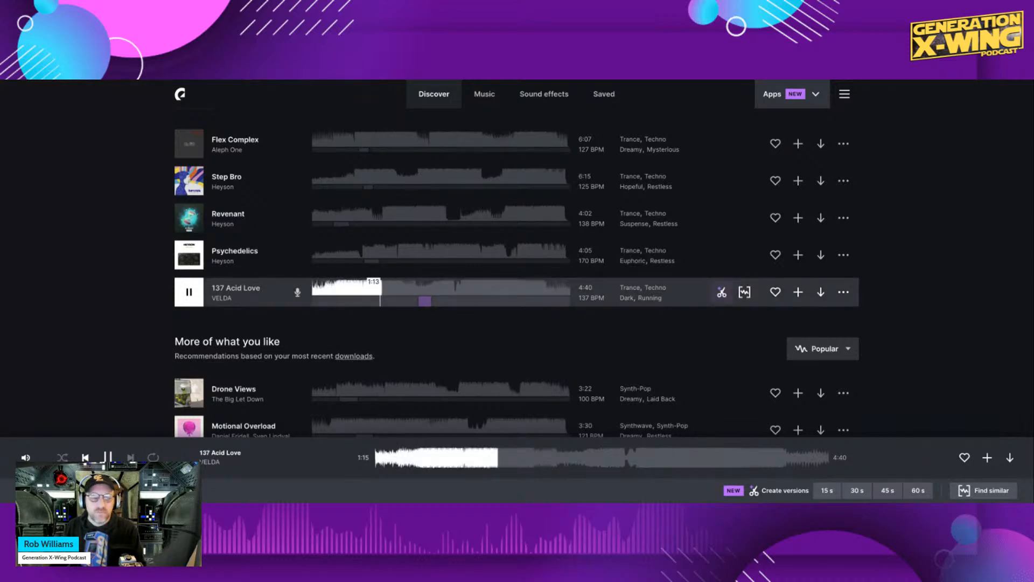
left_click(198, 289)
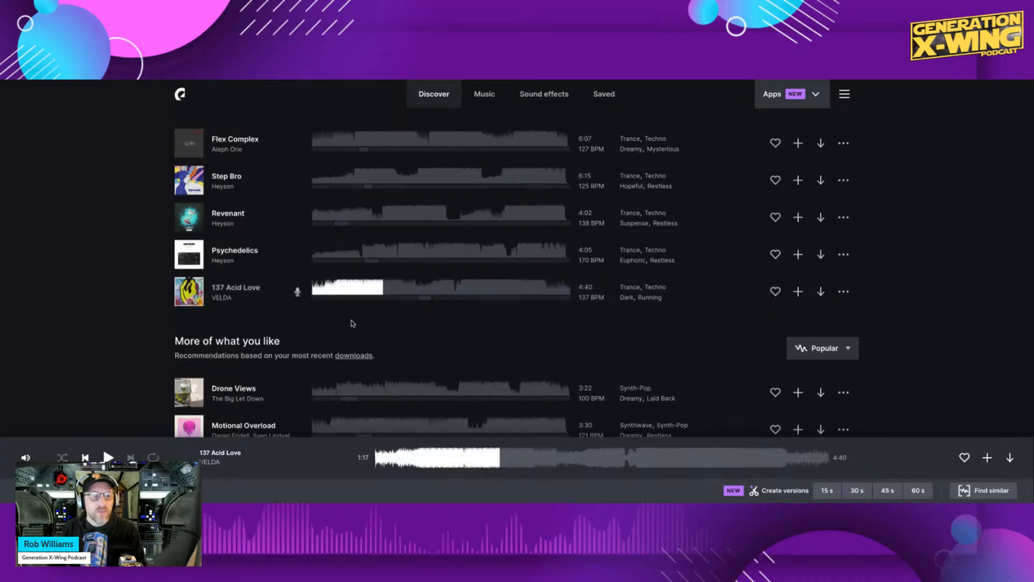
scroll(353, 323, "up", 1)
scroll(352, 323, "up", 1)
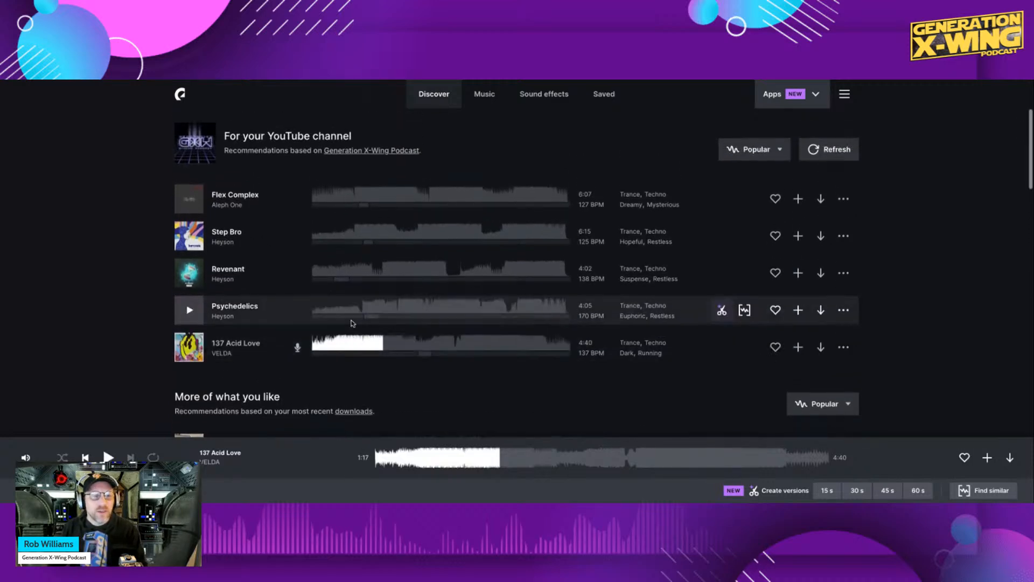
Preview Step Bro, skipping to 0:52 and then 2:00, and pause it around 2:05.
left_click(197, 239)
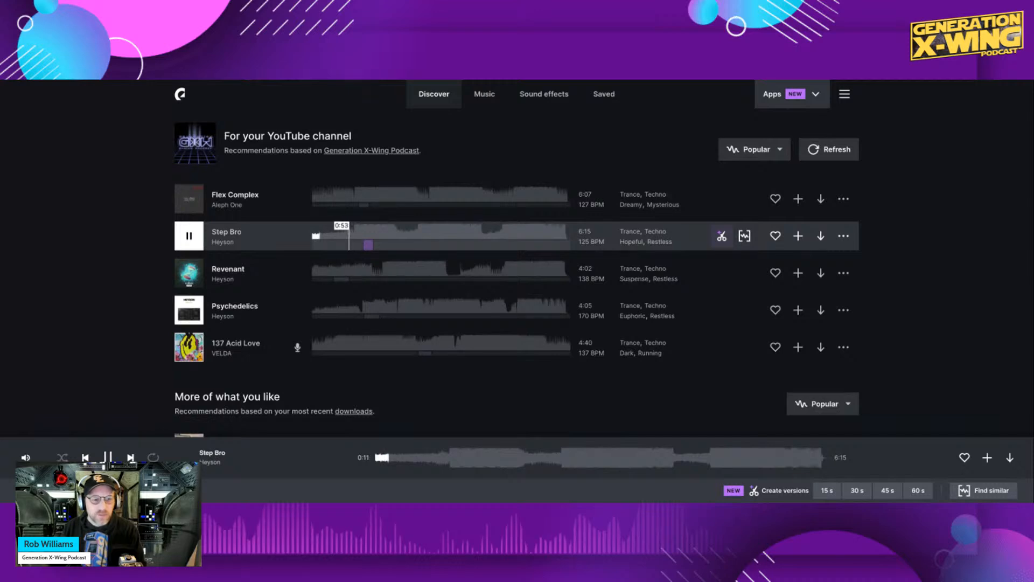
left_click(349, 240)
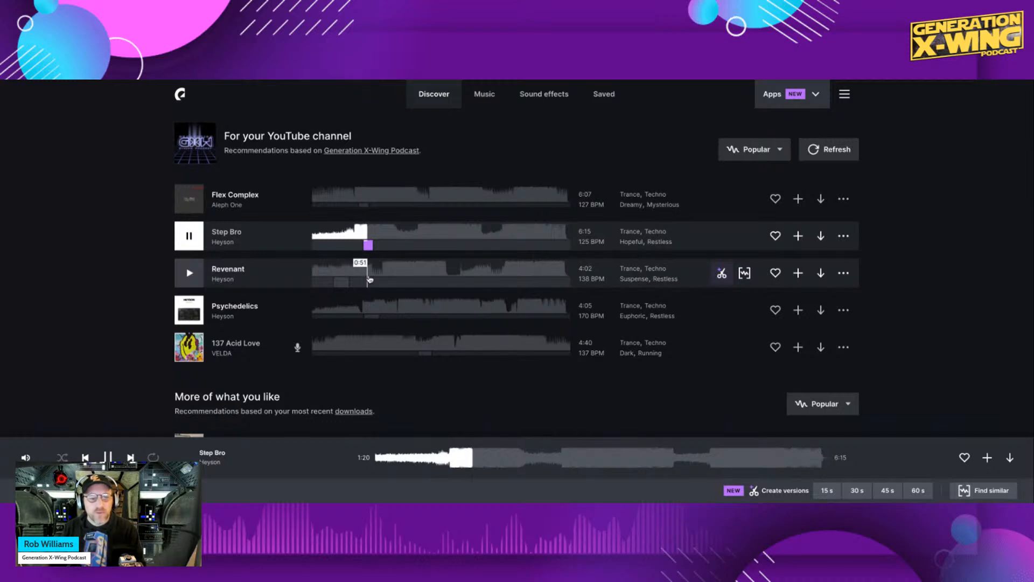
left_click(395, 235)
scroll(365, 235, "down", 7)
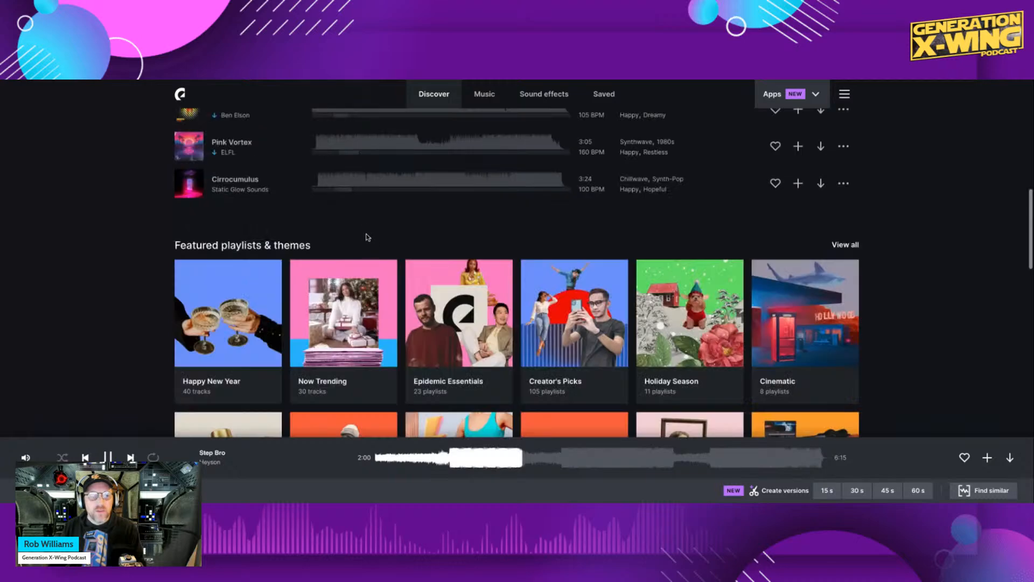
scroll(358, 233, "up", 3)
scroll(295, 199, "up", 3)
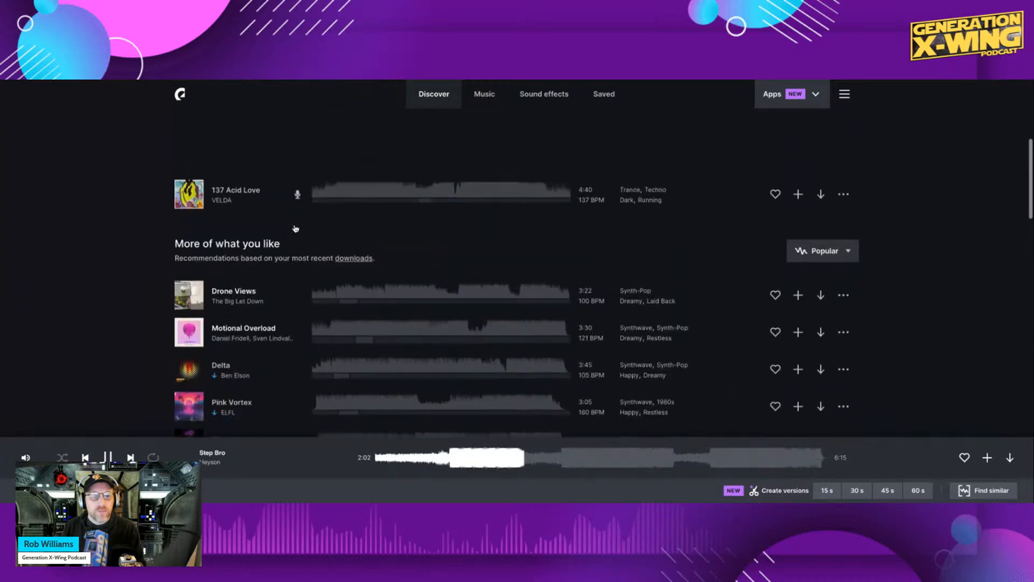
scroll(294, 228, "down", 5)
scroll(294, 228, "up", 6)
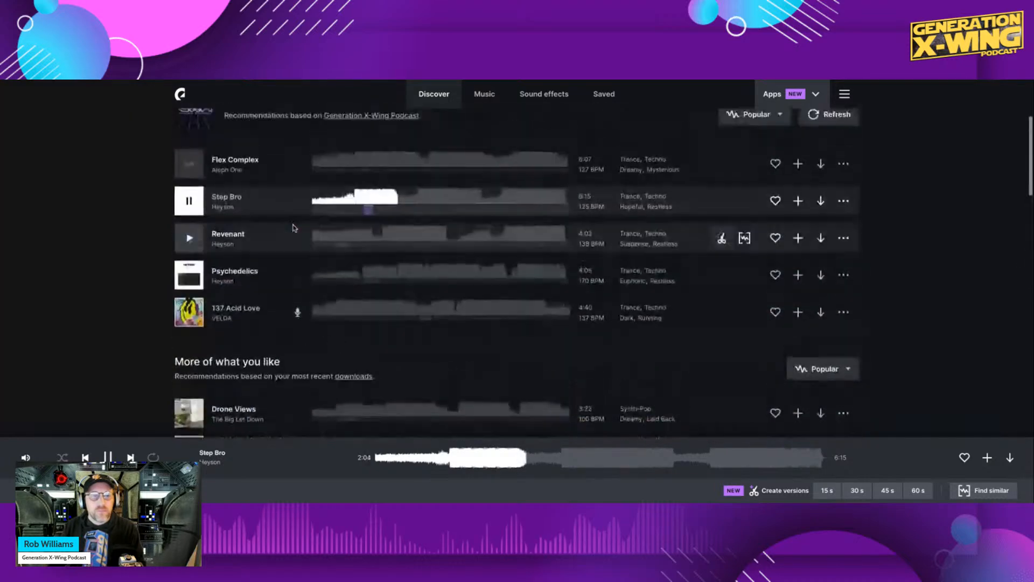
left_click(189, 202)
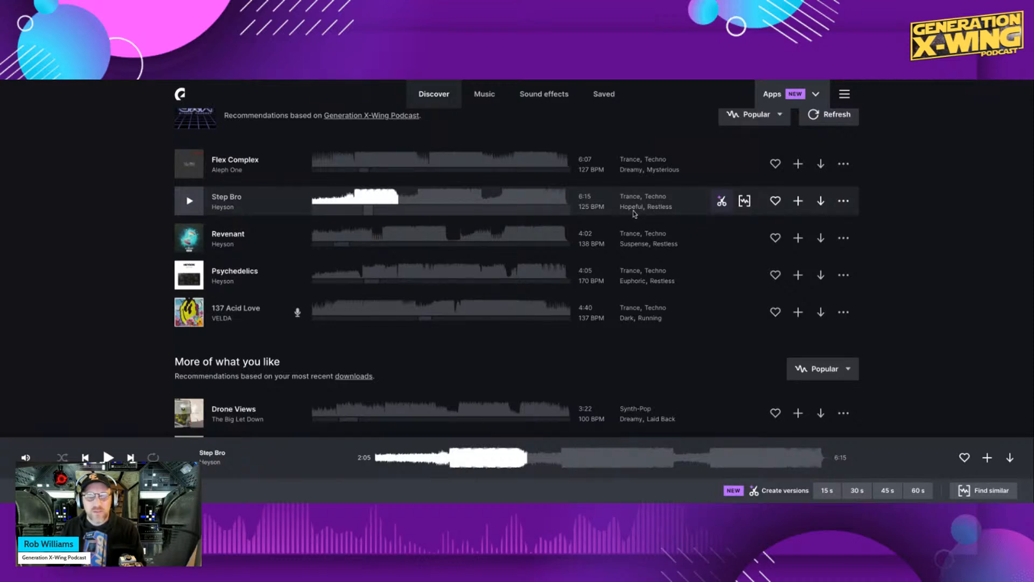
Audition Step Bro from about 2:21, then 3:55 and 4:04, and pause it.
left_click(410, 201)
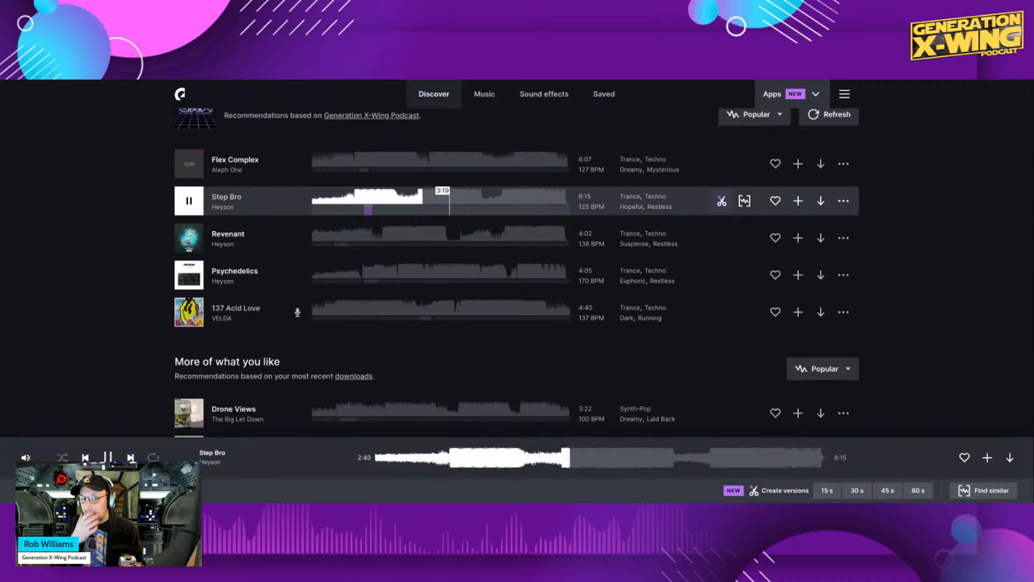
left_click(474, 200)
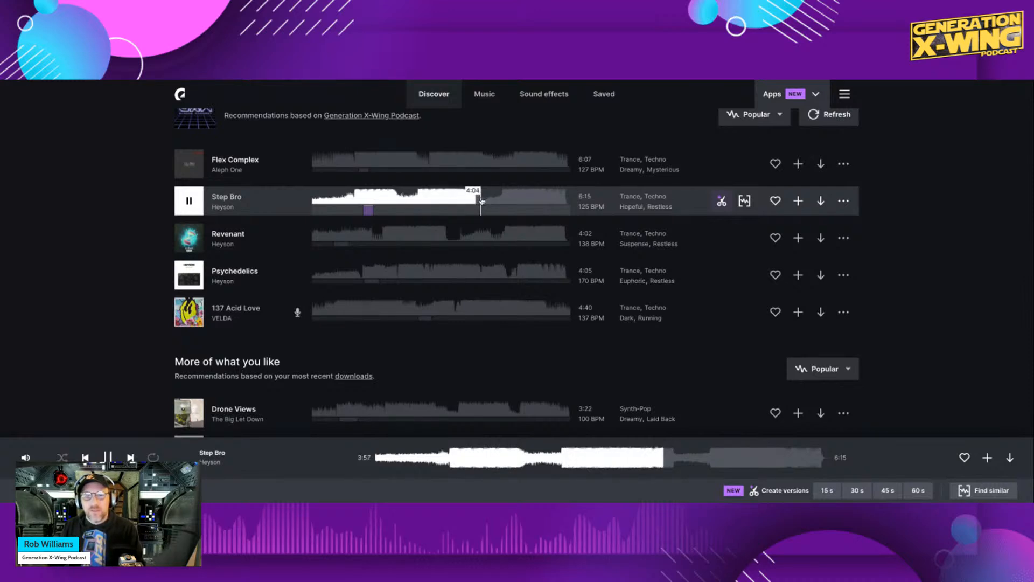
left_click(481, 201)
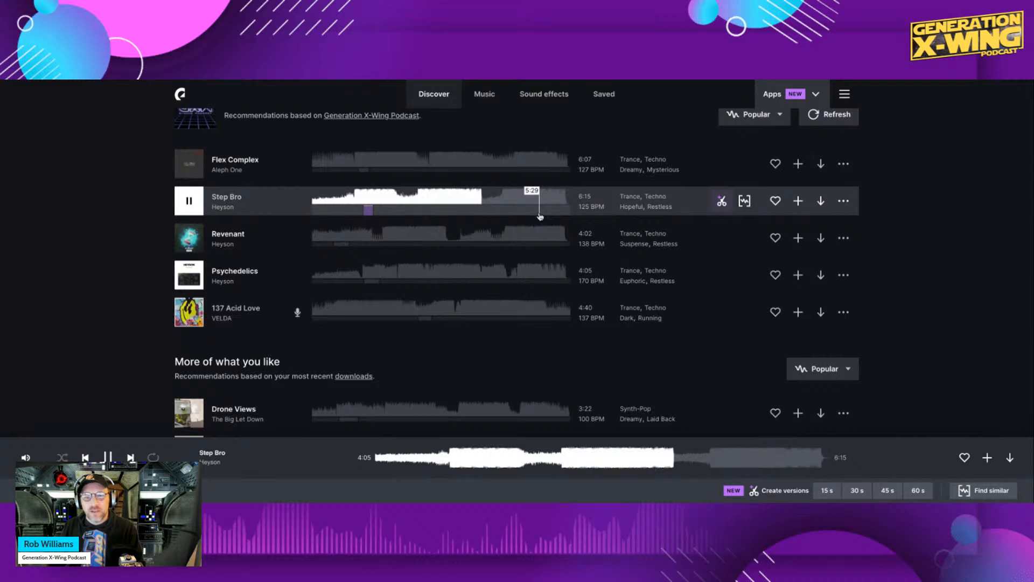
left_click(189, 201)
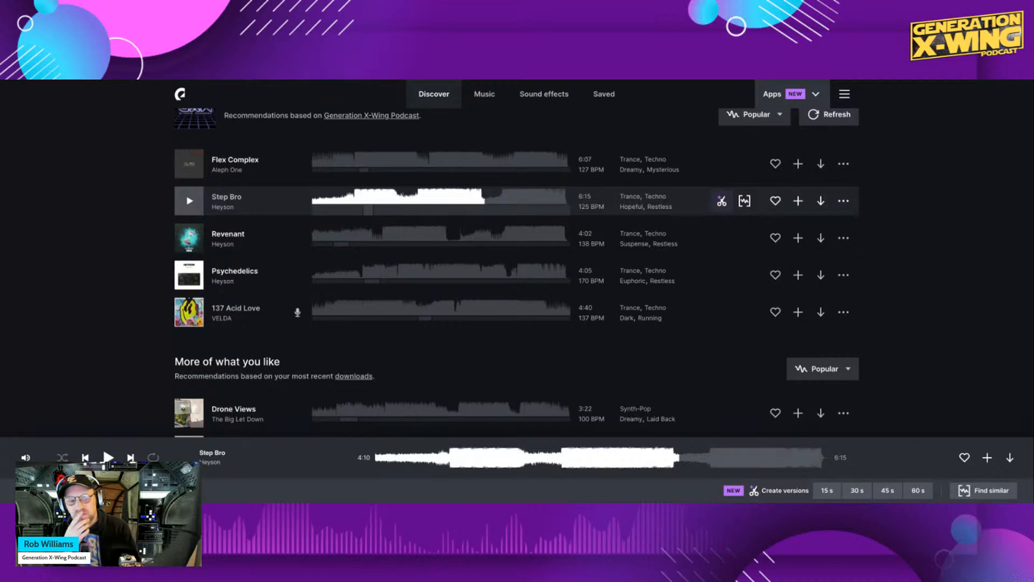
Add Step Bro to the ORR songs playlist.
left_click(799, 201)
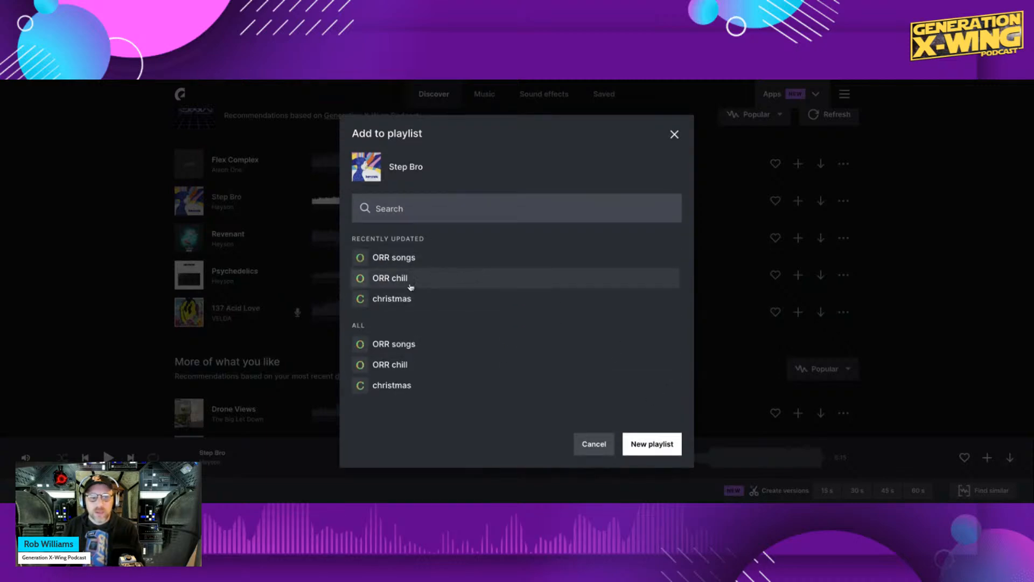
left_click(434, 261)
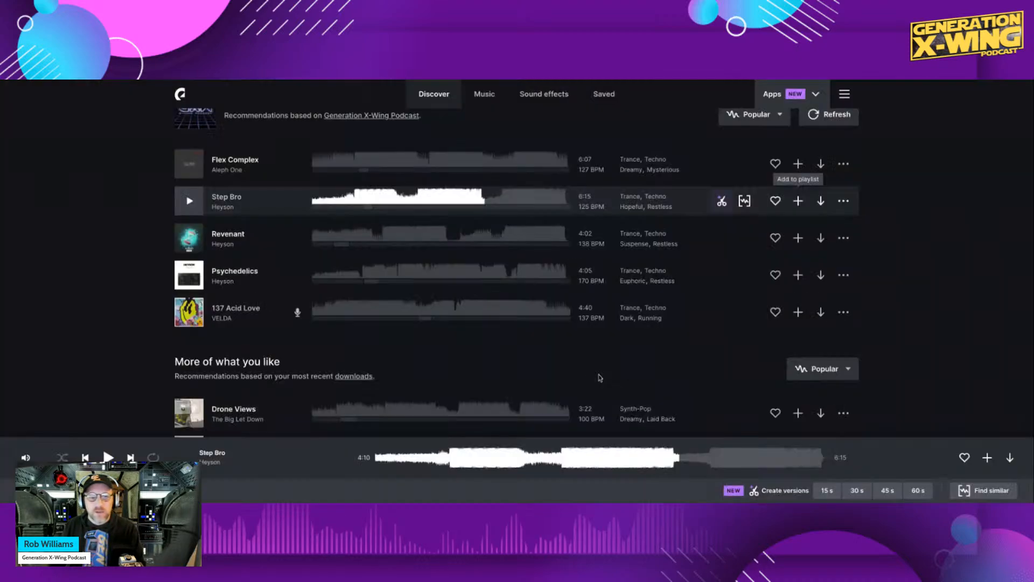
scroll(416, 208, "up", 1)
scroll(415, 209, "up", 3)
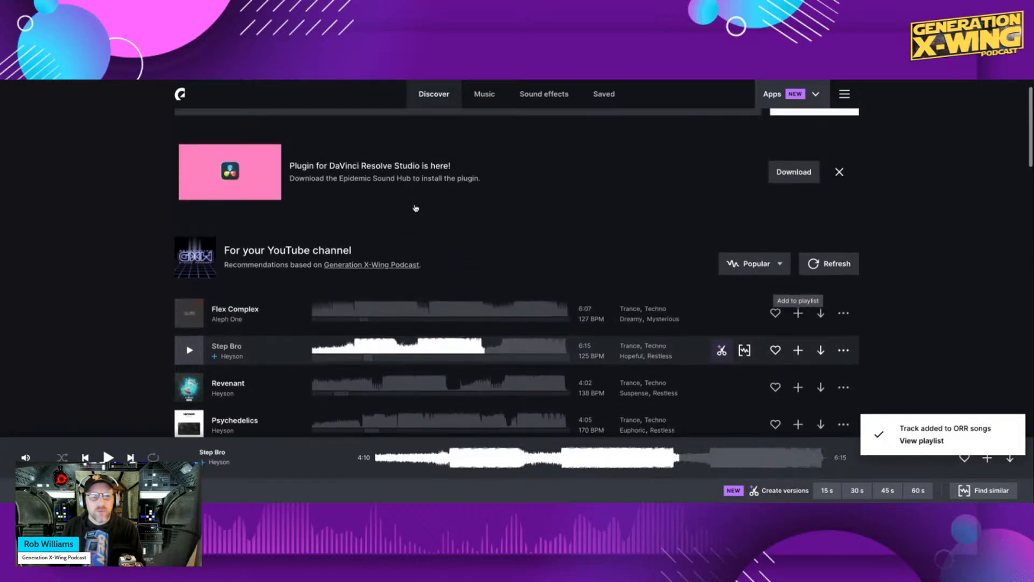
scroll(416, 209, "down", 5)
scroll(416, 208, "up", 1)
scroll(416, 208, "up", 4)
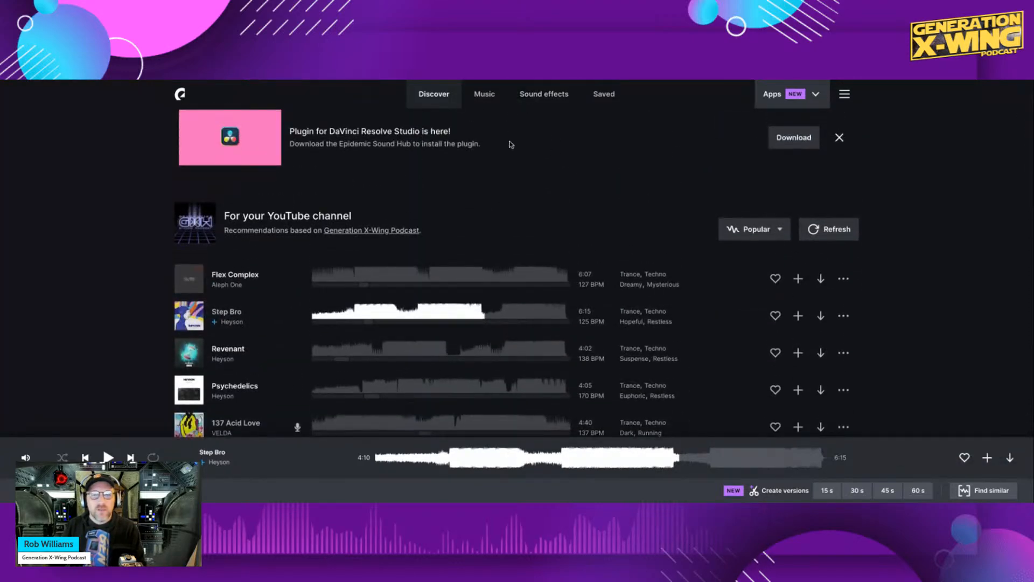
scroll(571, 226, "down", 1)
Glance at the Sound effects library, then return to the Discover recommendations.
left_click(543, 101)
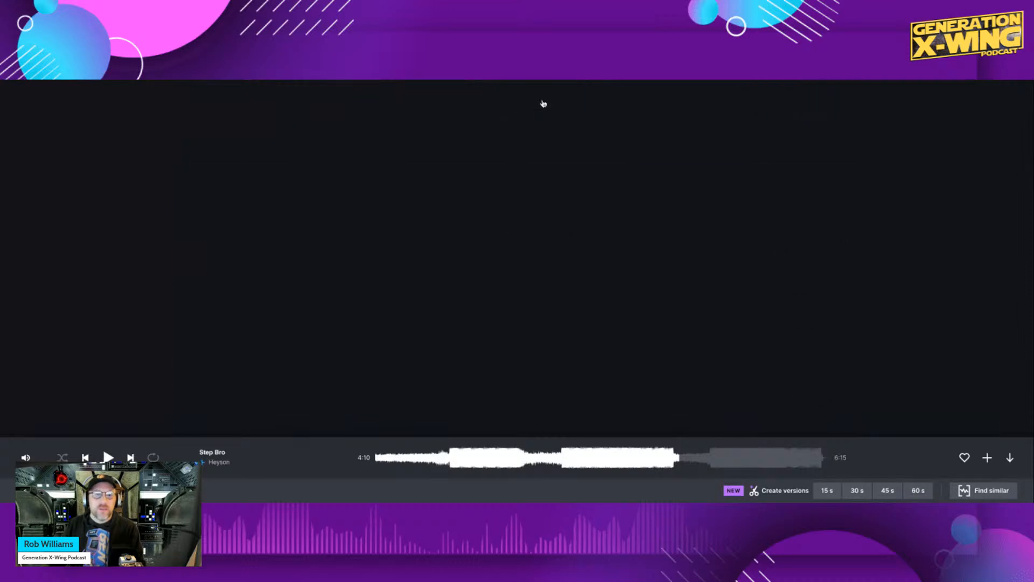
scroll(233, 262, "down", 1)
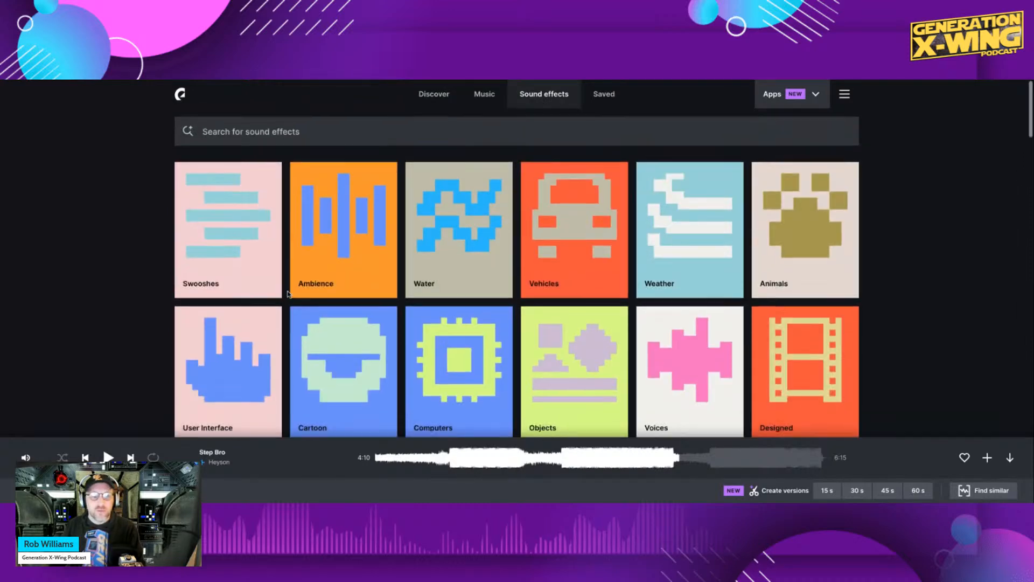
left_click(434, 94)
scroll(516, 251, "down", 2)
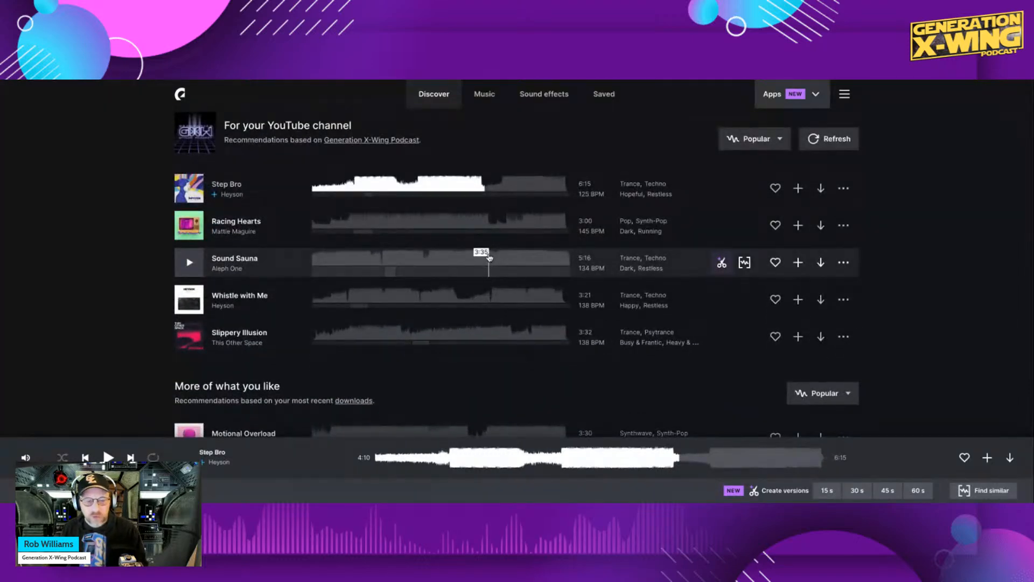
scroll(411, 245, "down", 5)
scroll(410, 244, "down", 2)
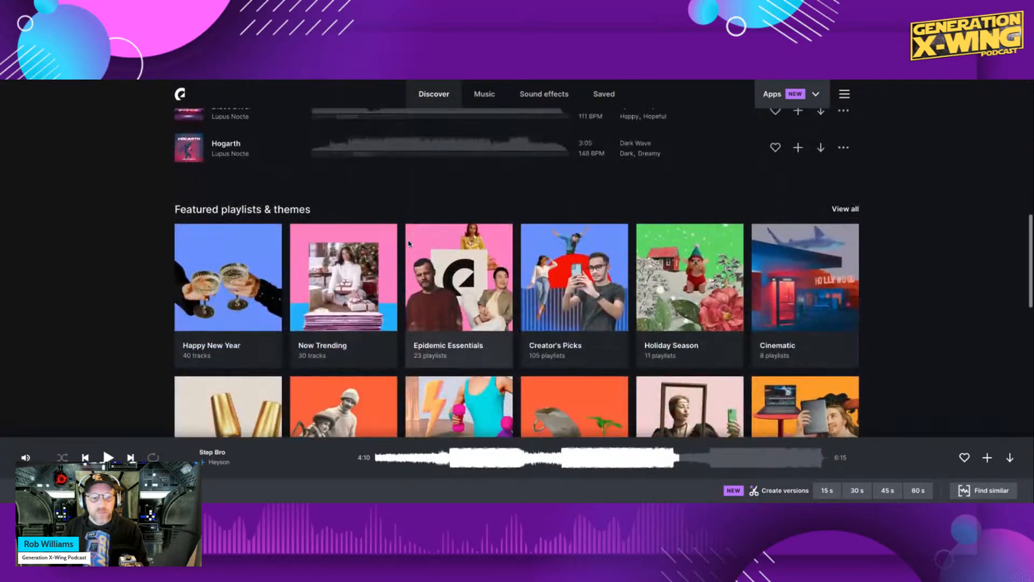
scroll(409, 243, "up", 5)
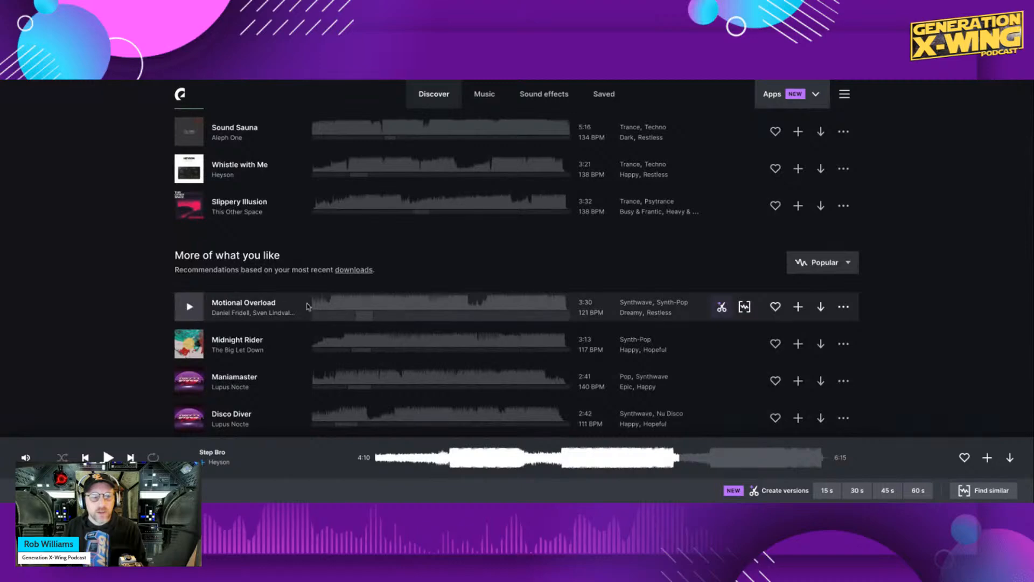
Preview Motional Overload from about 0:31, then pause it.
left_click(353, 307)
scroll(352, 308, "down", 3)
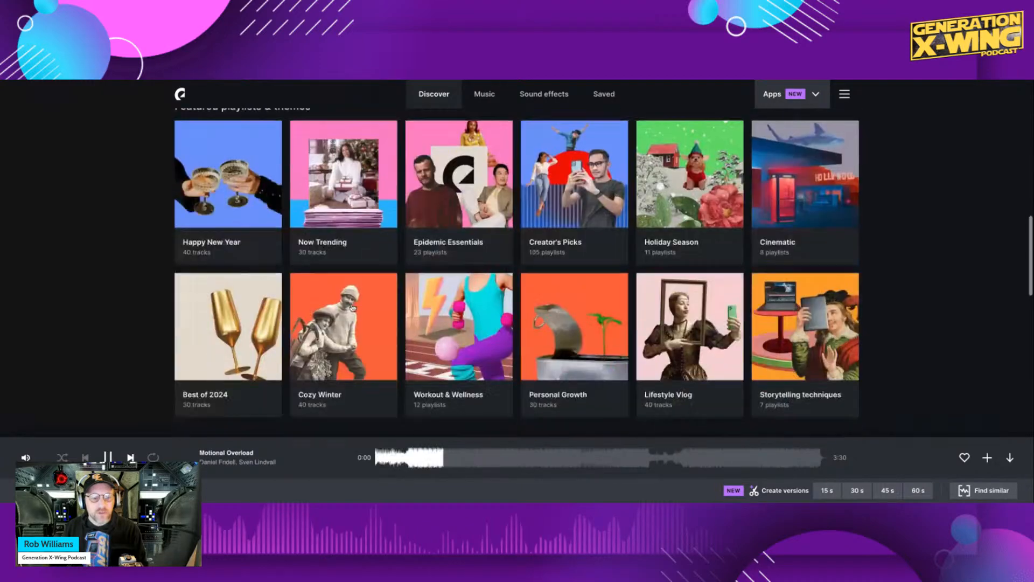
scroll(353, 307, "up", 10)
scroll(447, 279, "down", 6)
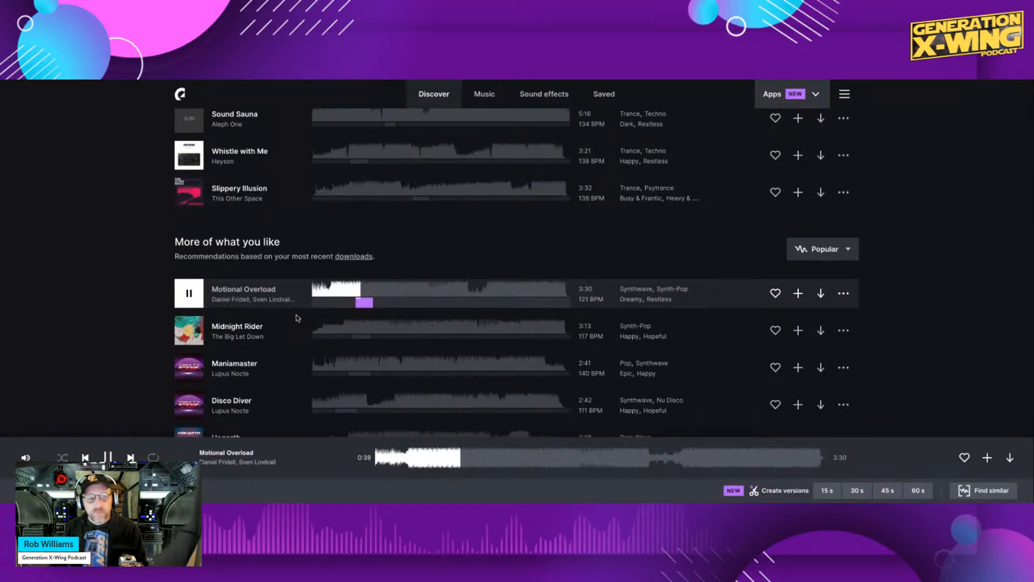
scroll(299, 292, "down", 3)
scroll(299, 292, "up", 3)
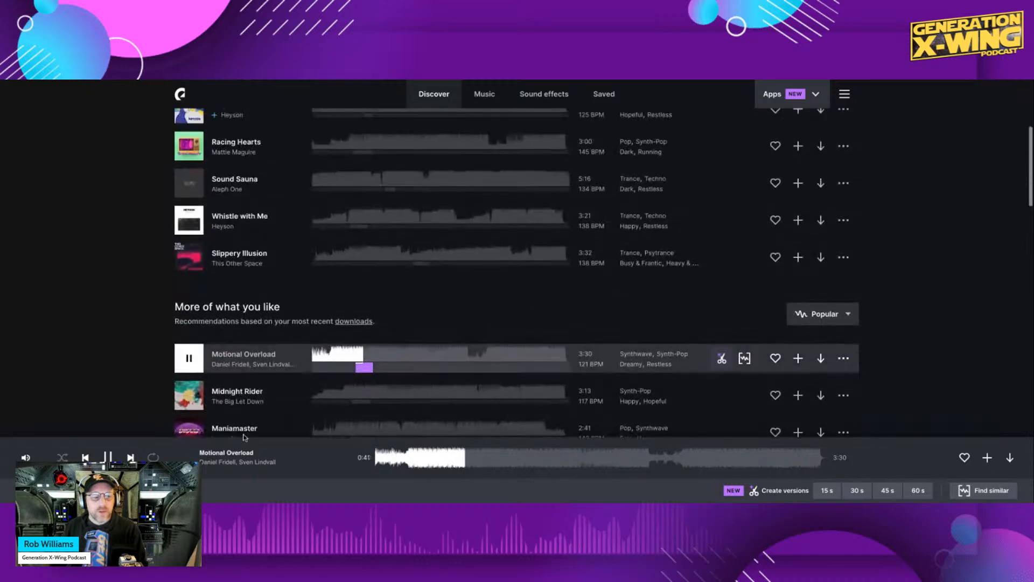
left_click(108, 457)
Preview the Maniamaster track, then pause it.
scroll(482, 314, "down", 1)
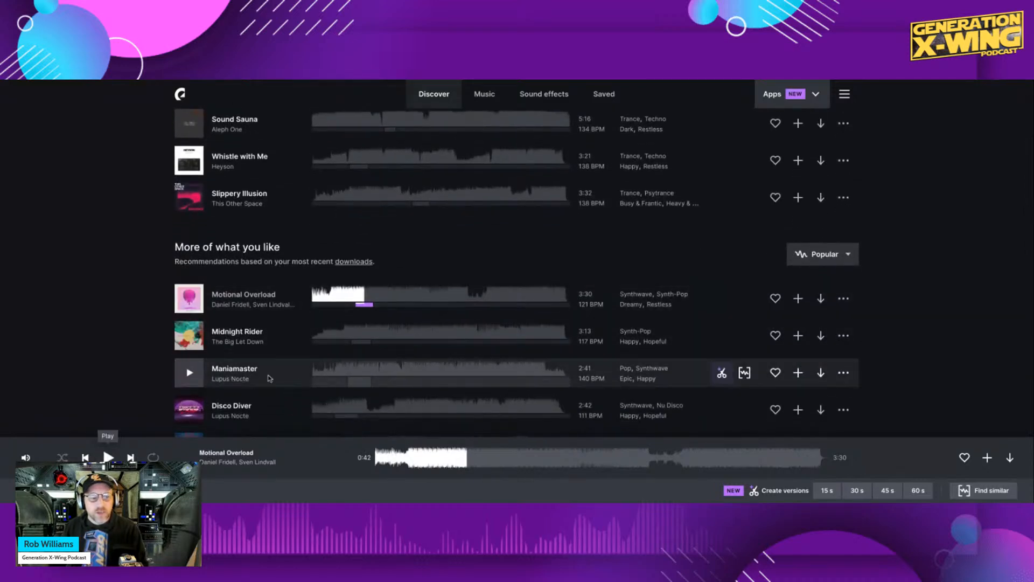
left_click(336, 368)
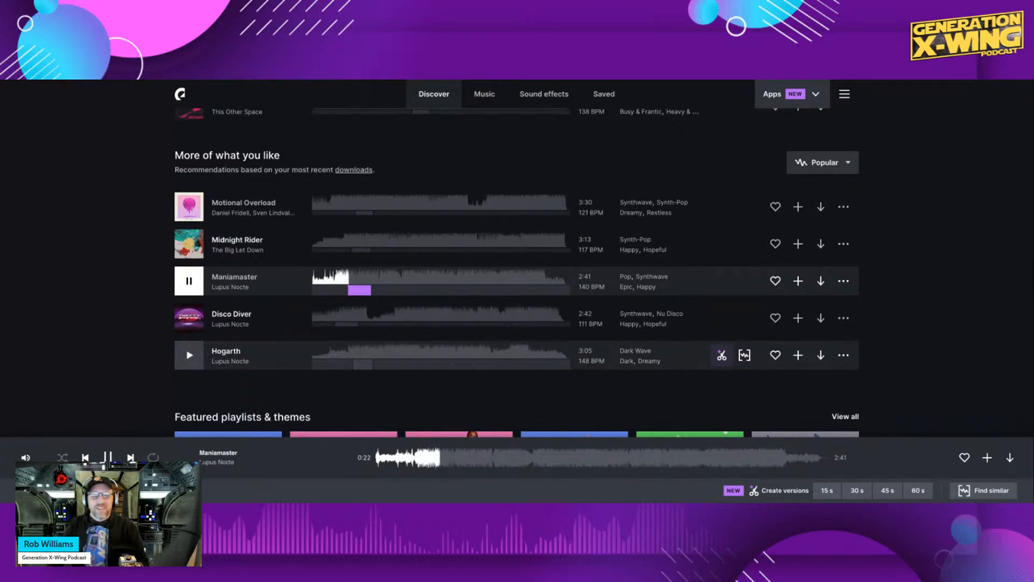
scroll(517, 353, "down", 8)
scroll(517, 354, "up", 15)
scroll(517, 353, "down", 4)
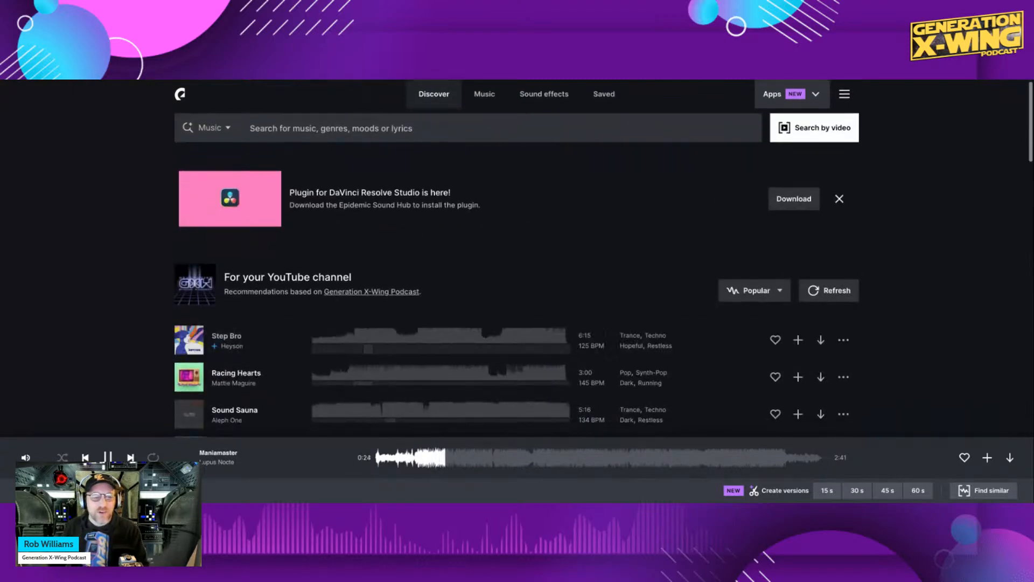
scroll(353, 300, "down", 2)
left_click(189, 351)
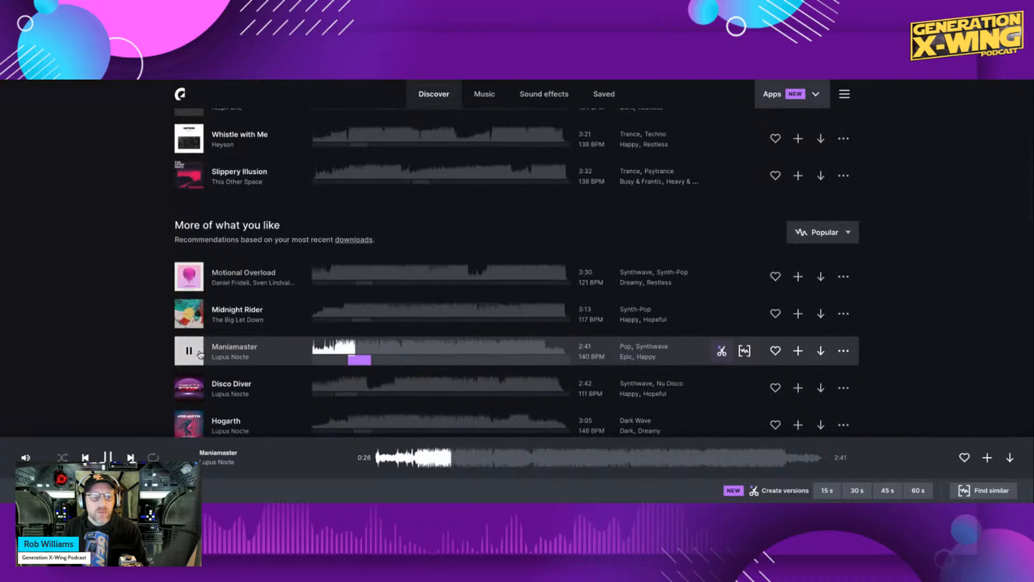
Preview Disco Diver and bring up its download options.
left_click(336, 388)
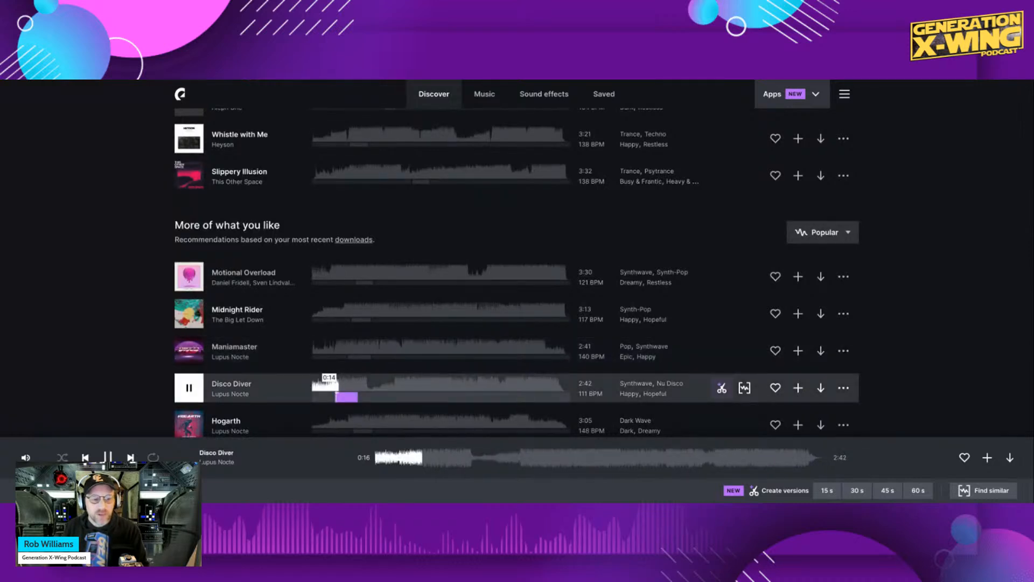
scroll(330, 384, "down", 1)
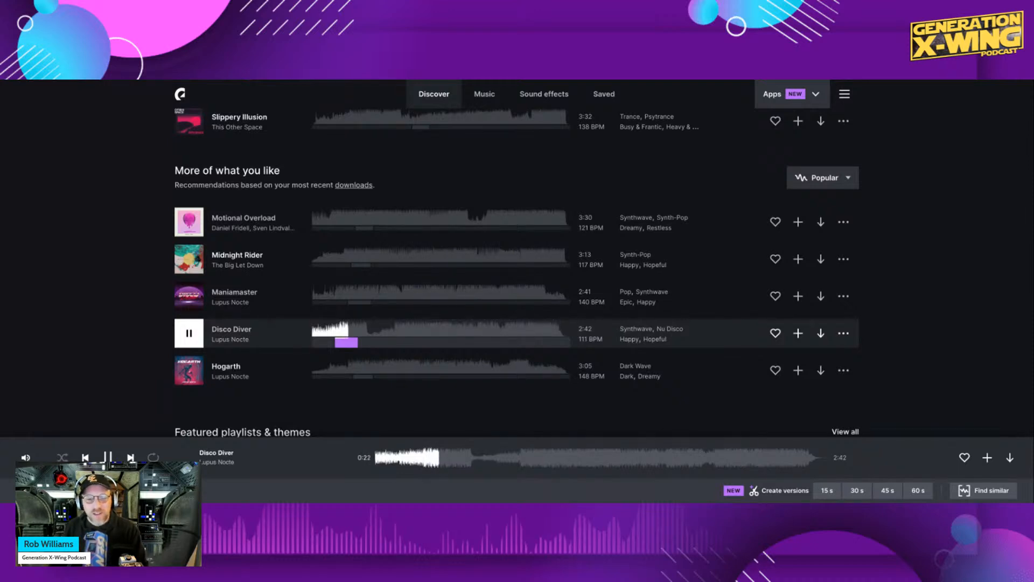
scroll(517, 269, "down", 8)
scroll(517, 269, "up", 13)
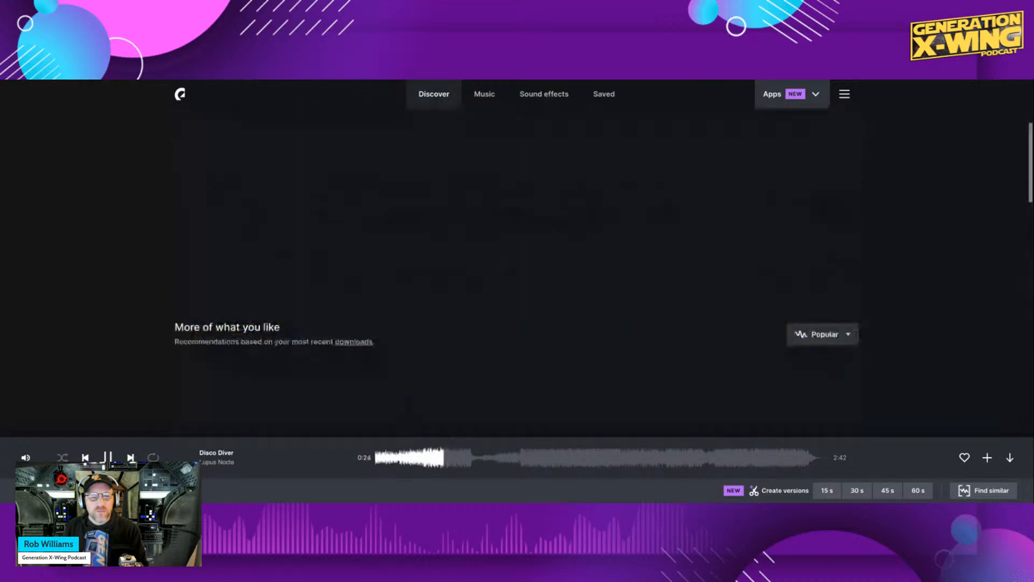
scroll(517, 385, "down", 5)
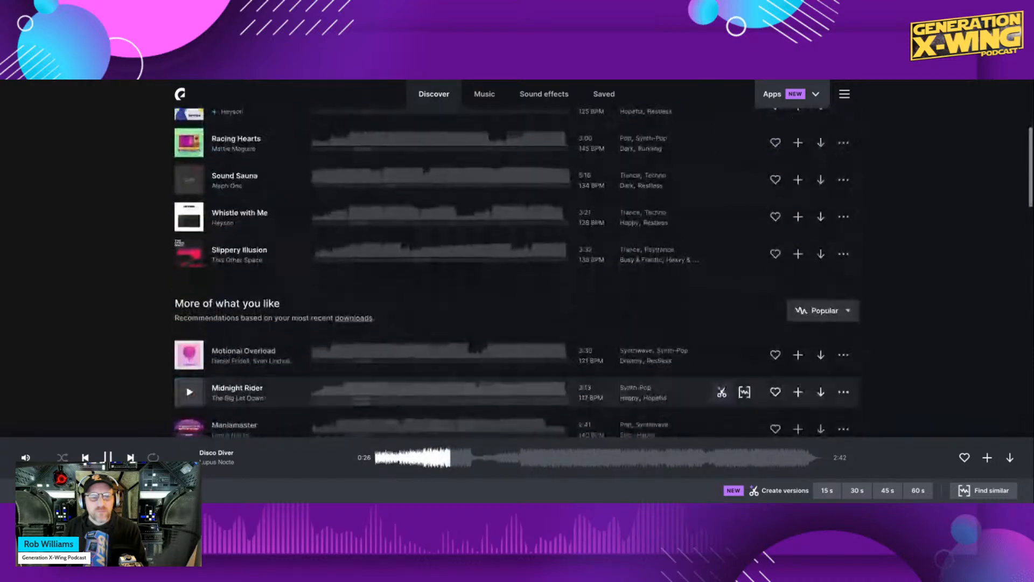
scroll(198, 399, "down", 1)
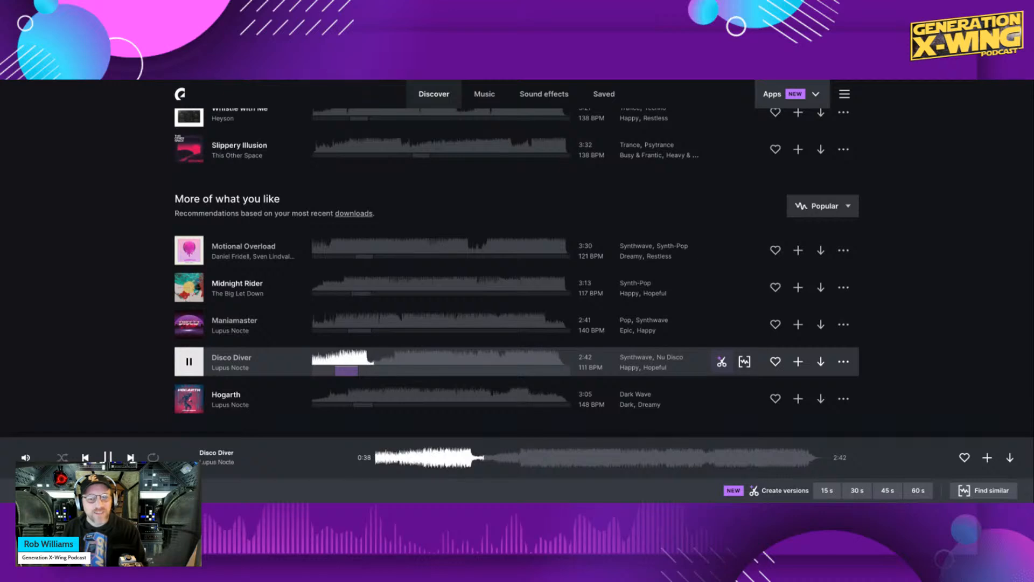
left_click(820, 362)
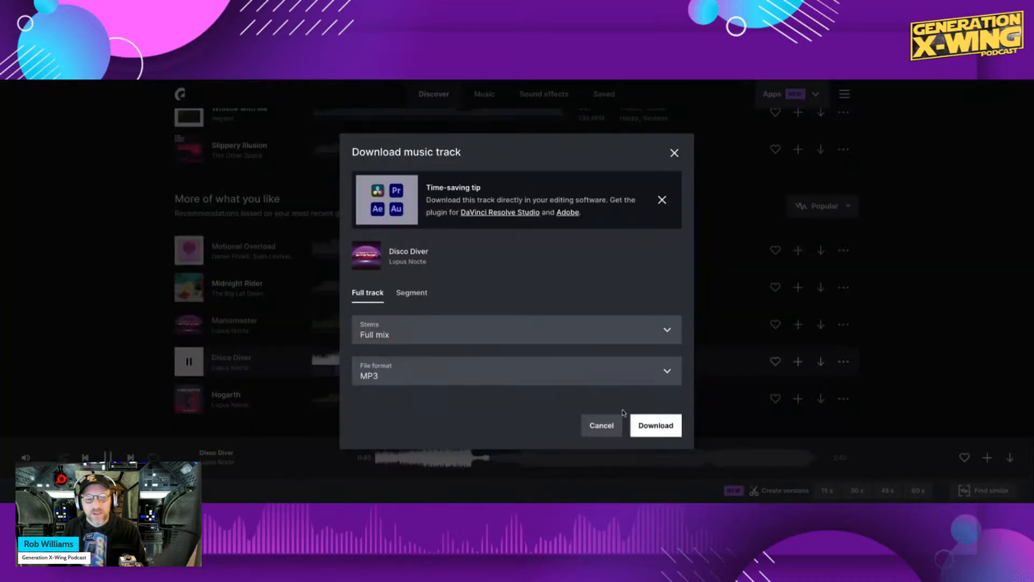
Download Disco Diver as a full-mix MP3 and pause its preview at 0:58.
left_click(659, 425)
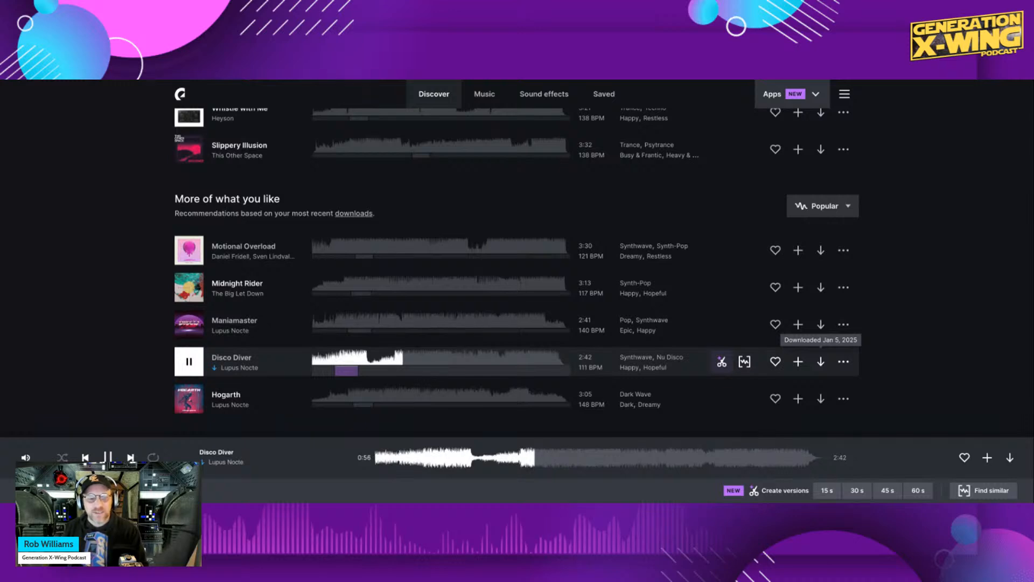
left_click(191, 366)
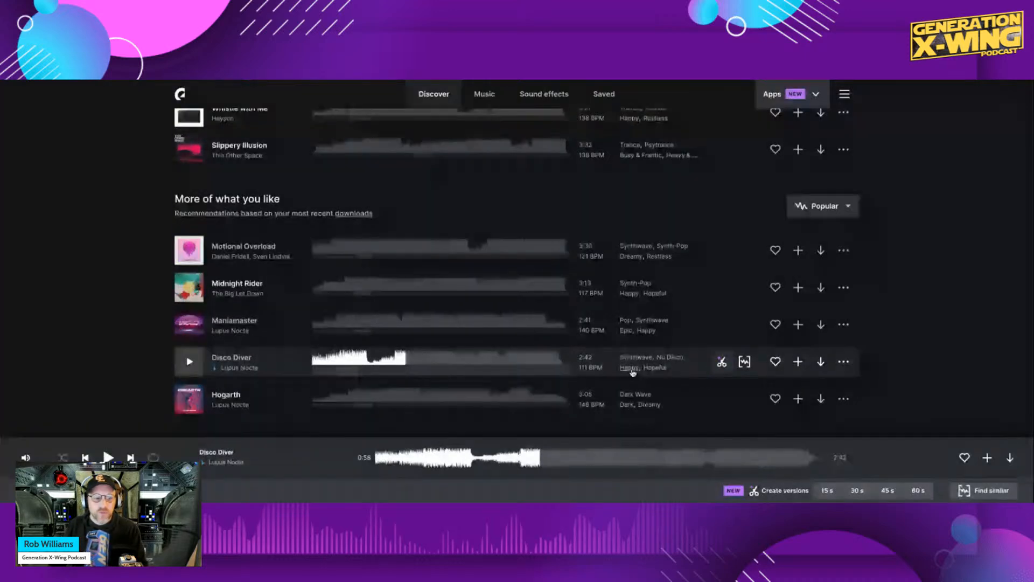
Open Lupus Nocte's artist page and show the All tracks list.
left_click(244, 368)
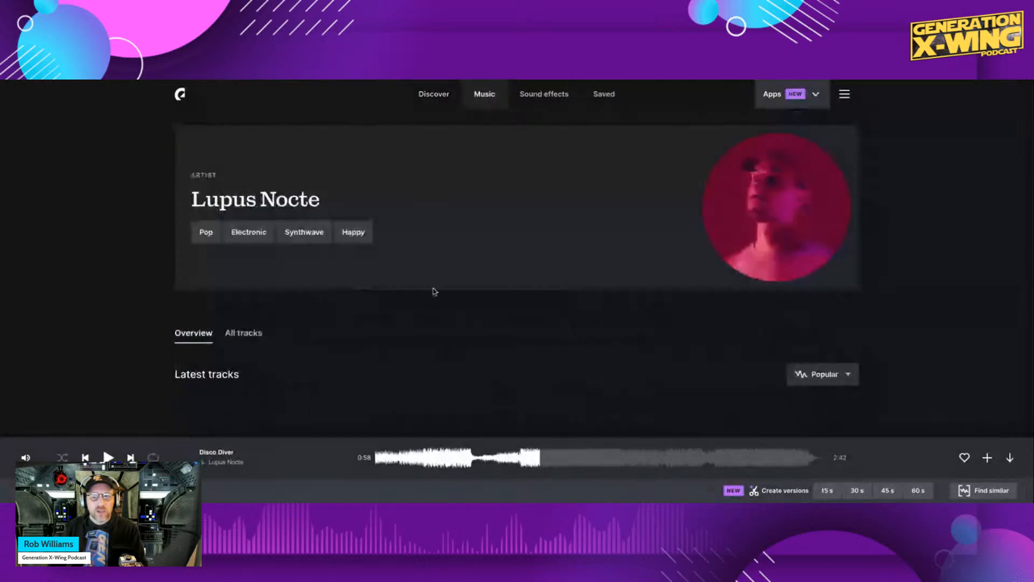
scroll(485, 345, "down", 2)
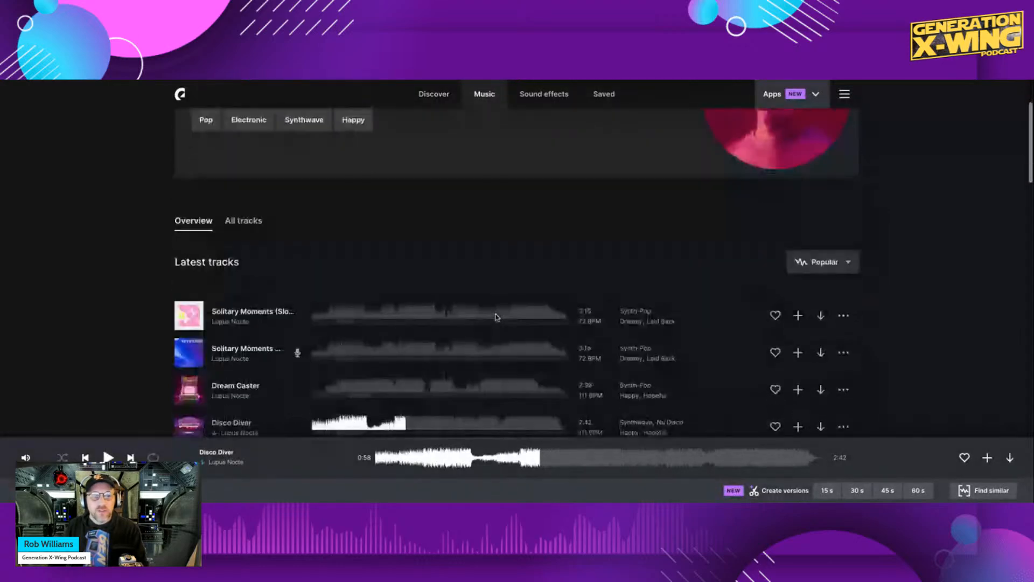
scroll(496, 317, "down", 3)
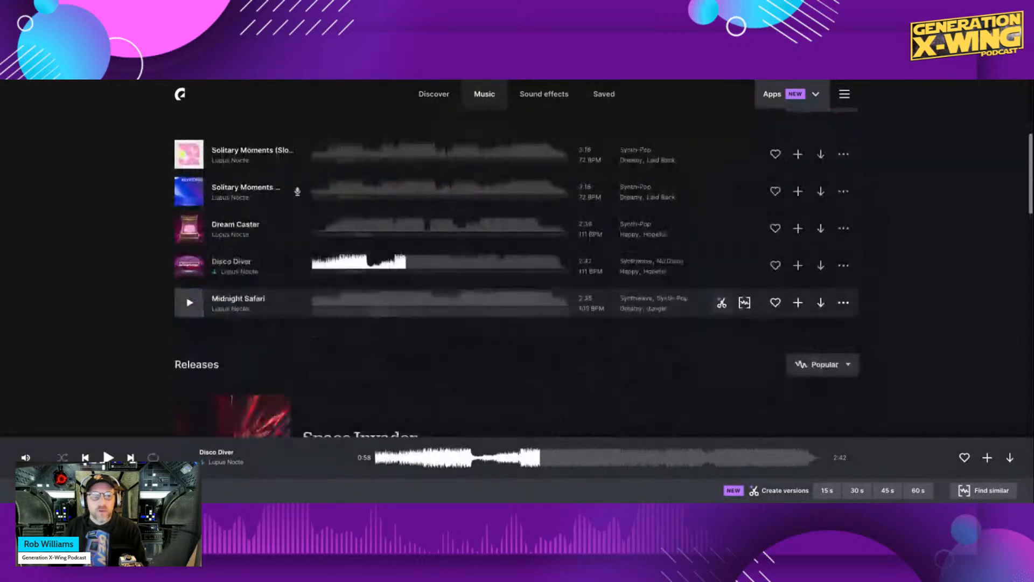
scroll(496, 317, "up", 2)
scroll(496, 323, "up", 1)
left_click(251, 205)
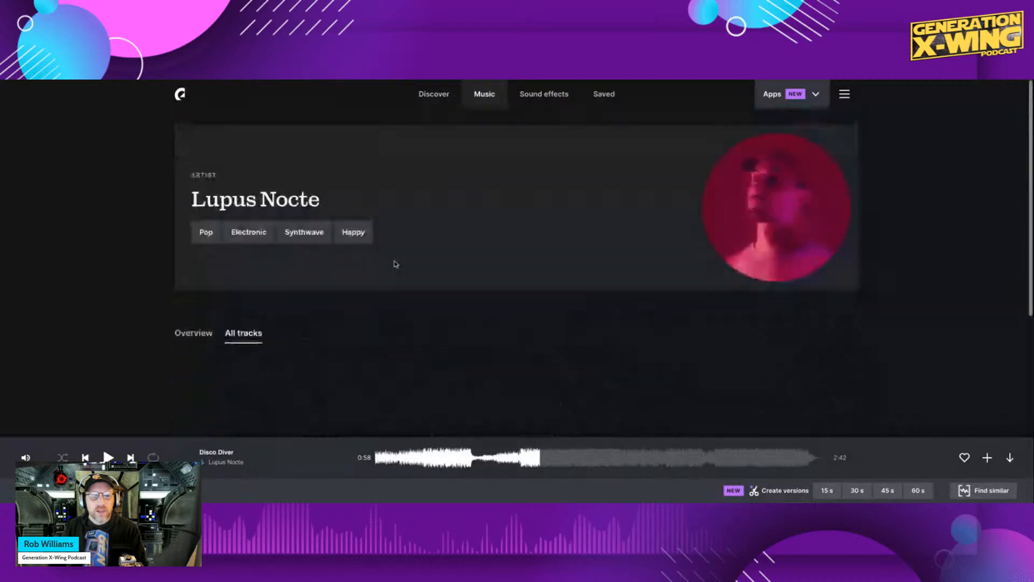
Scroll down the track list and start previewing made in taiwan.
scroll(454, 320, "down", 5)
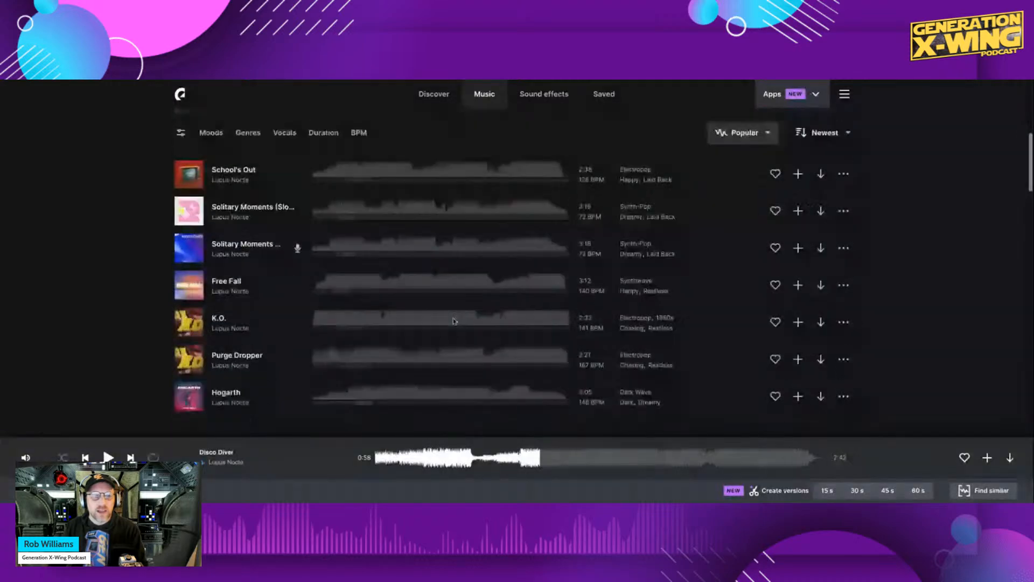
scroll(454, 321, "down", 6)
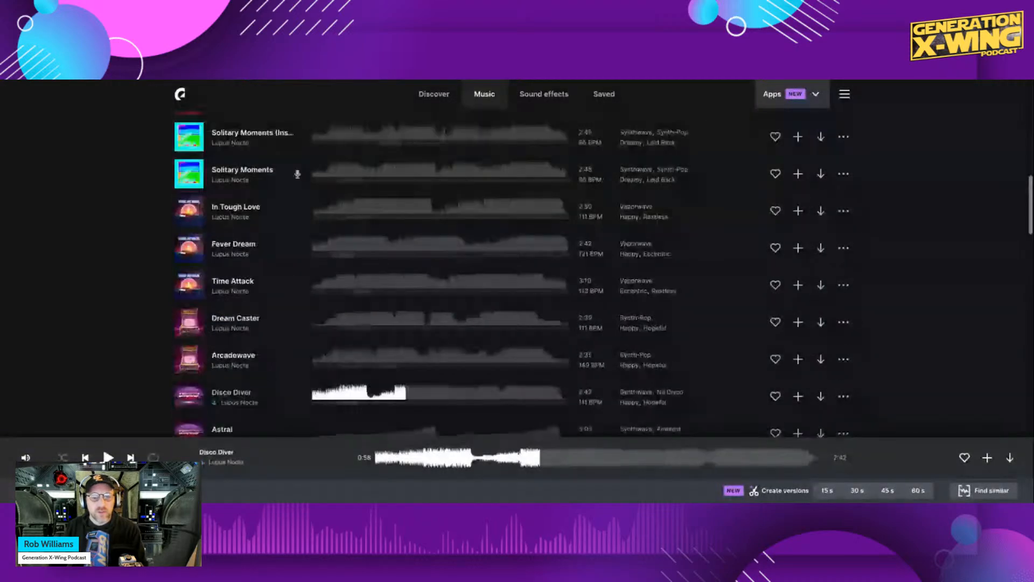
scroll(317, 317, "down", 8)
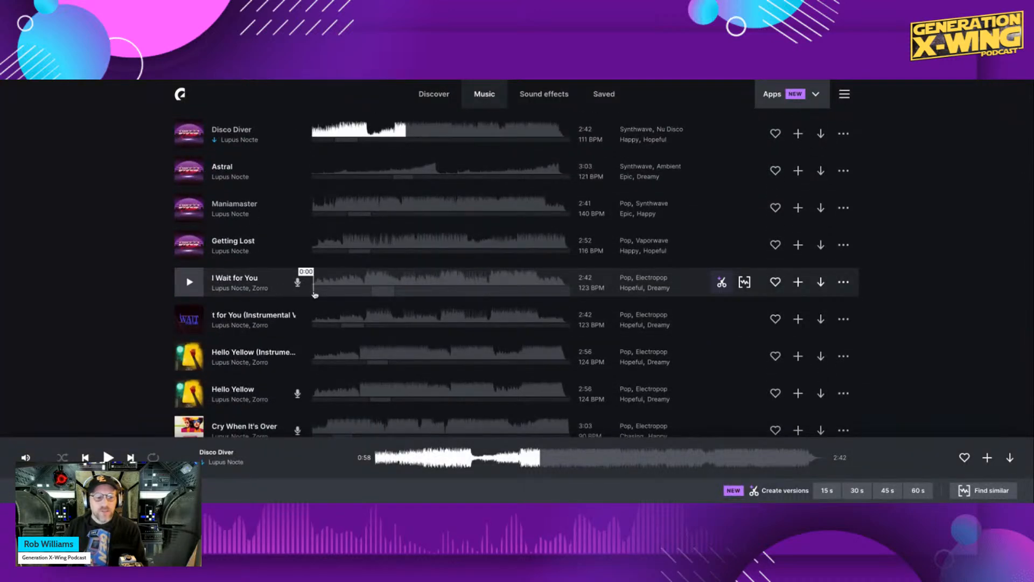
scroll(315, 294, "down", 3)
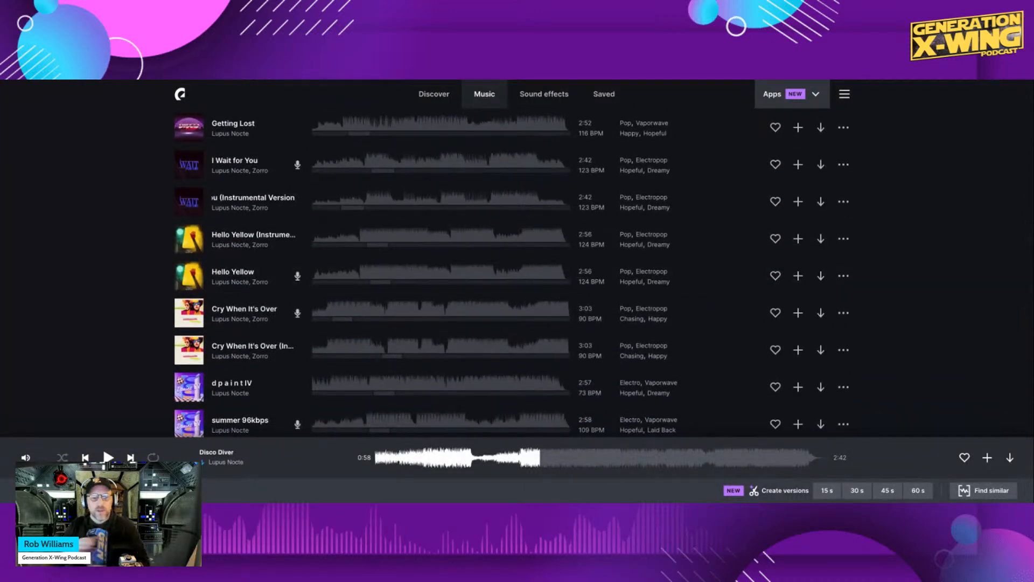
scroll(314, 294, "down", 3)
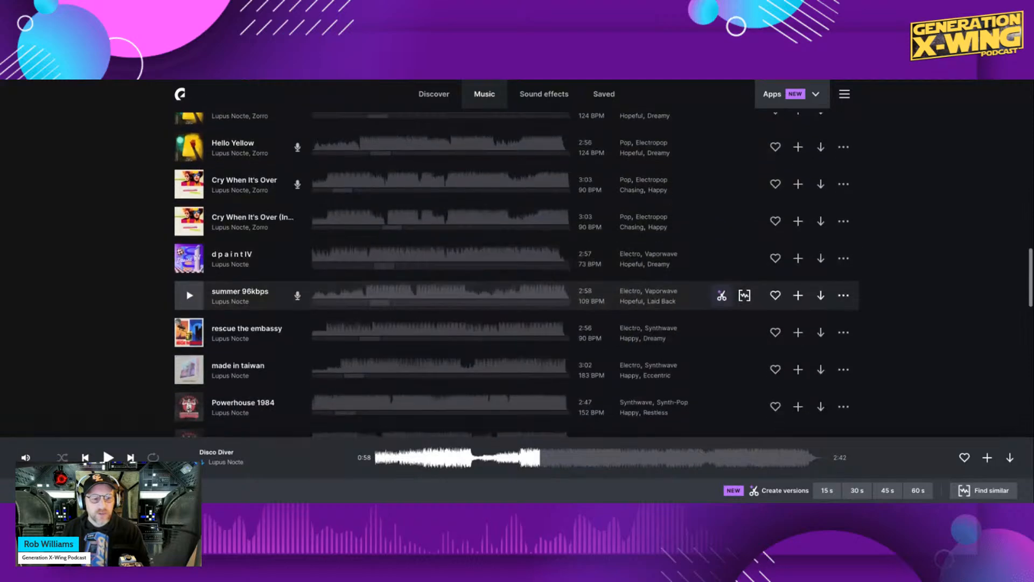
left_click(189, 369)
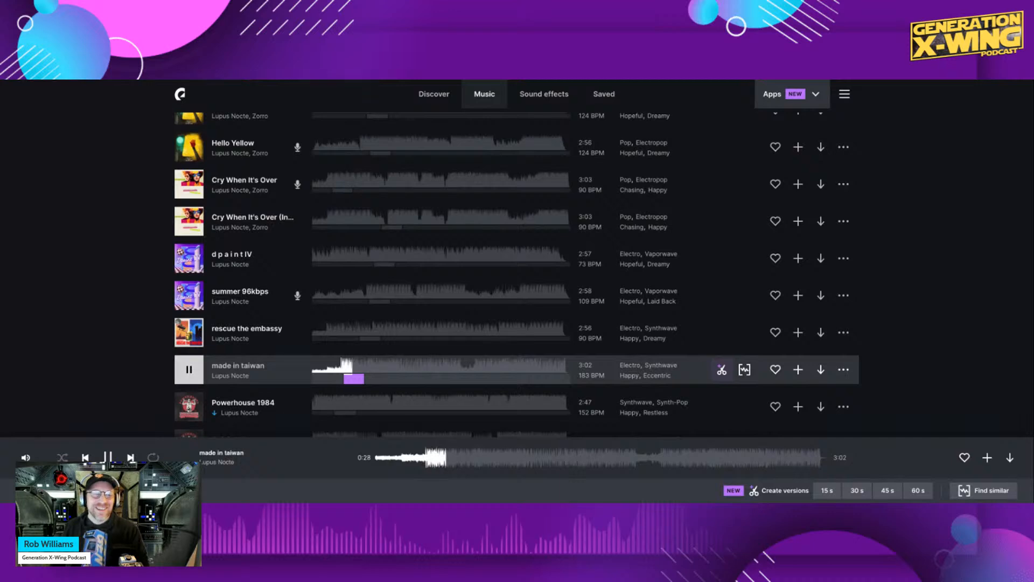
Pause made in taiwan, briefly play Powerhouse 1984 from partway in, then start Astrophage.
left_click(190, 370)
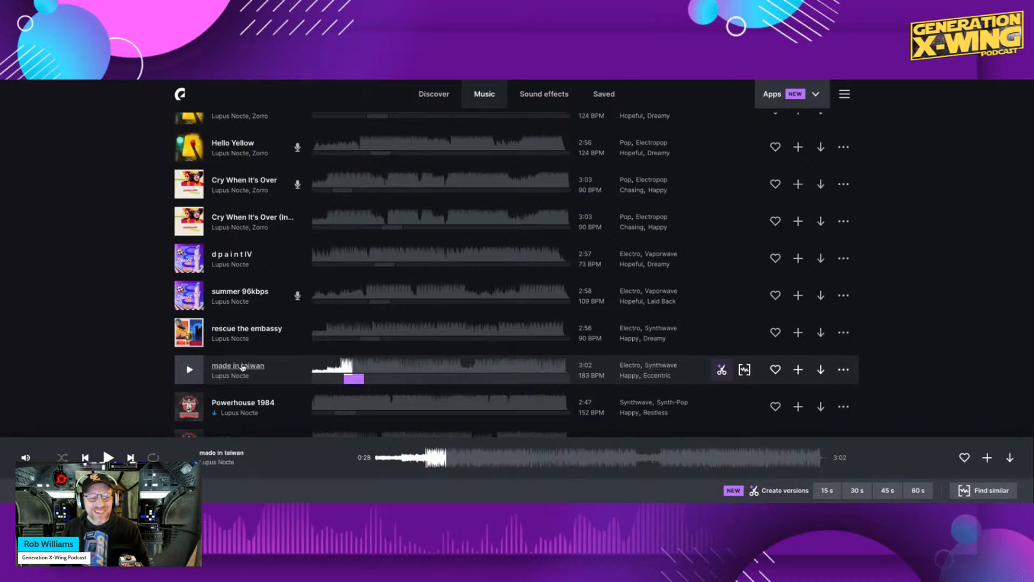
scroll(245, 366, "down", 1)
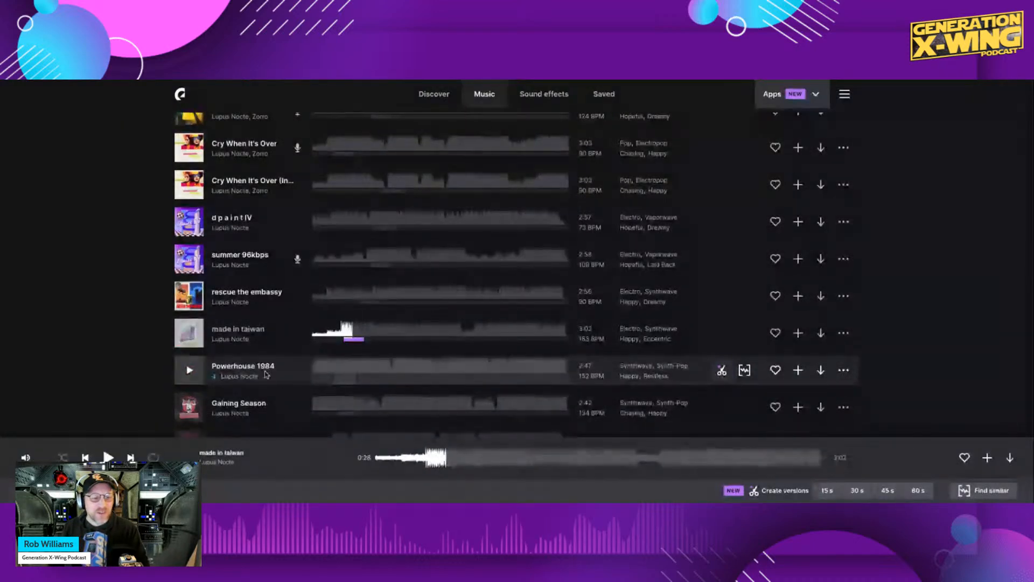
left_click(334, 370)
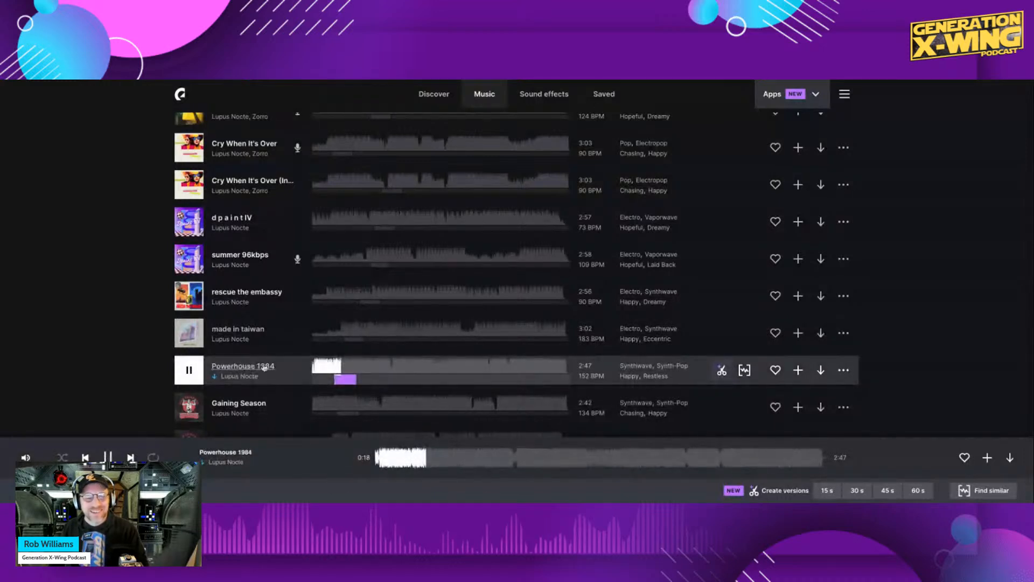
key("space")
scroll(401, 365, "down", 1)
scroll(402, 365, "down", 5)
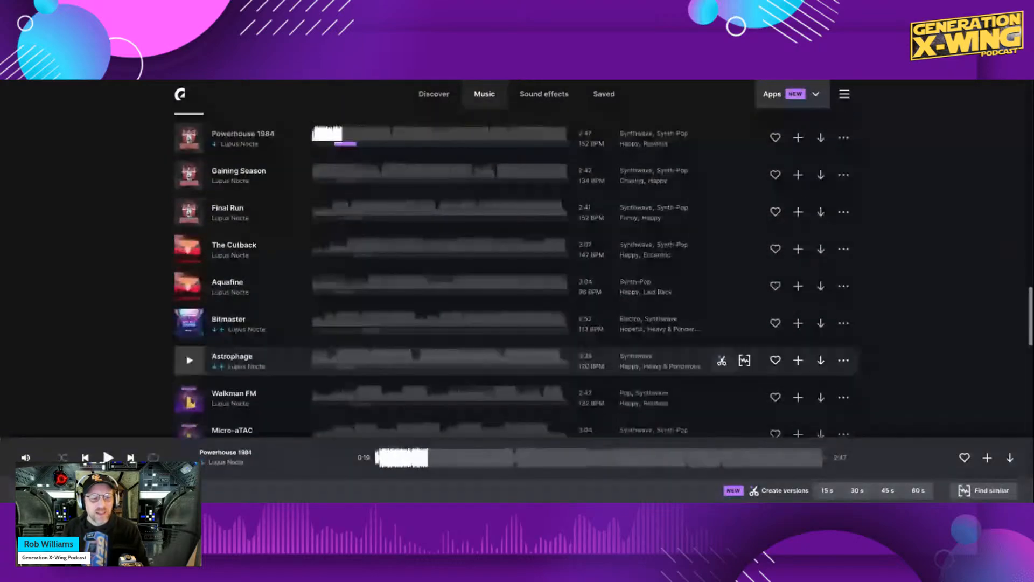
left_click(337, 364)
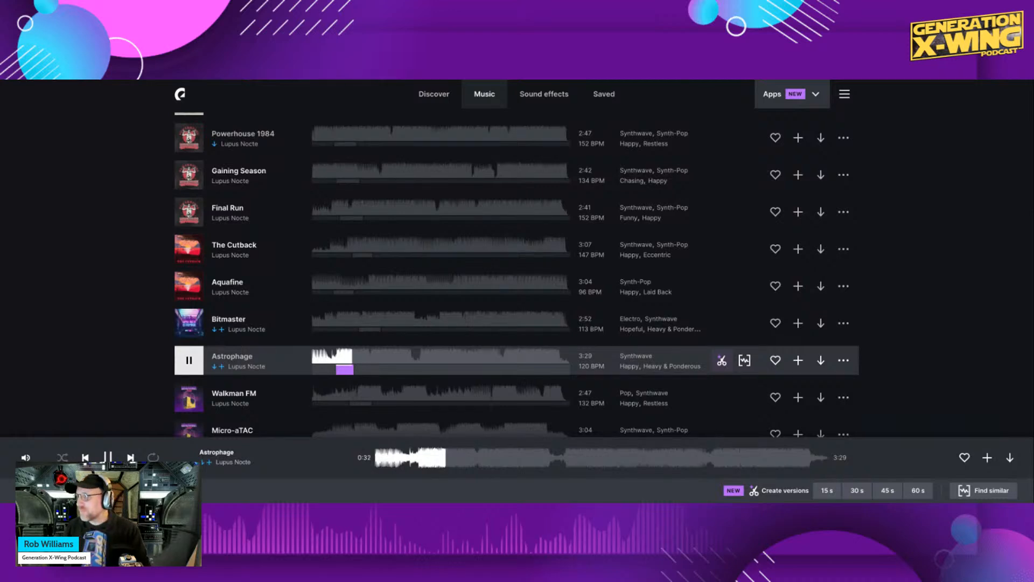
Pause Astrophage and sample Micro-aTAC, pausing it at 0:17.
left_click(189, 360)
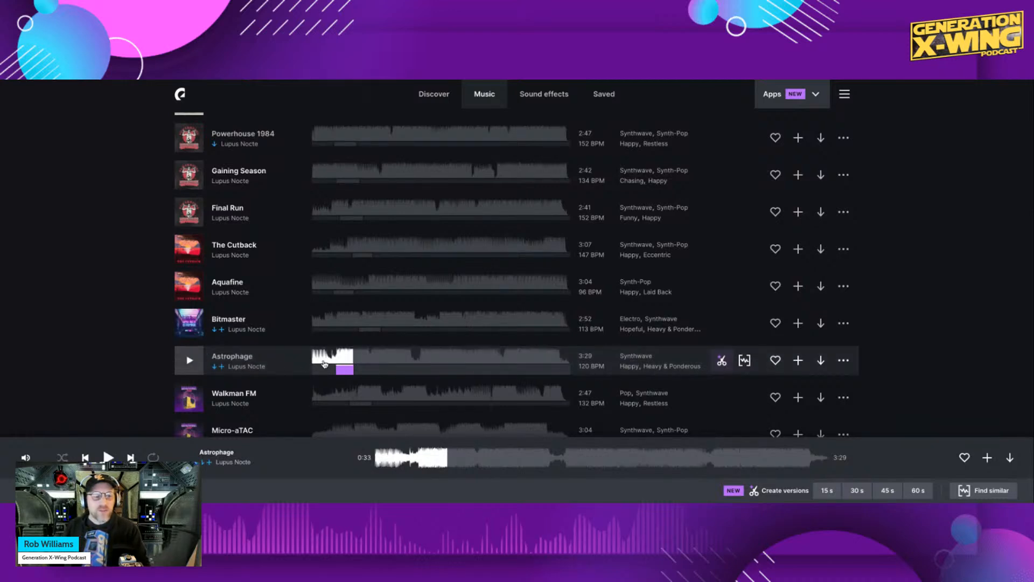
scroll(415, 373, "down", 2)
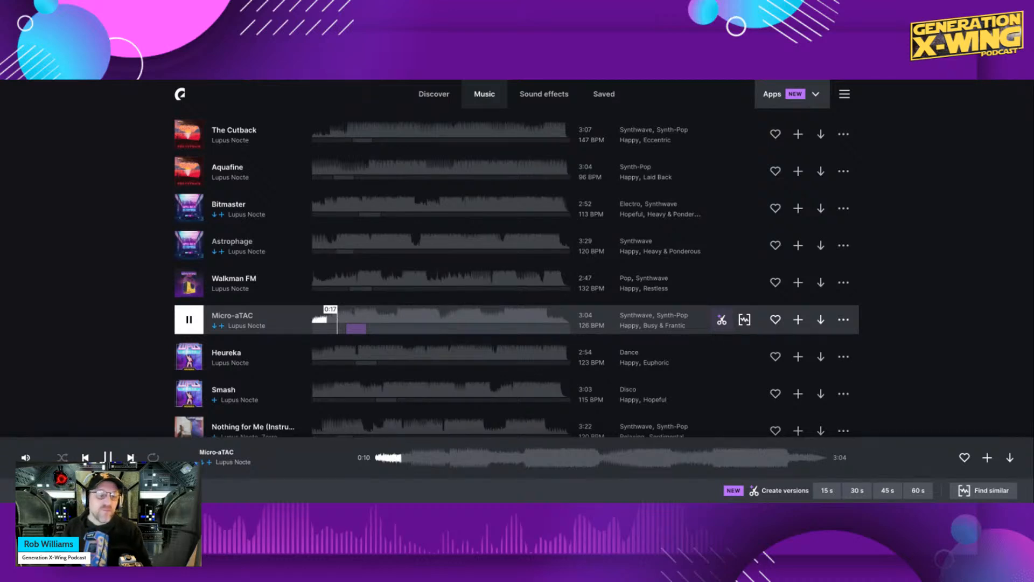
scroll(338, 324, "down", 1)
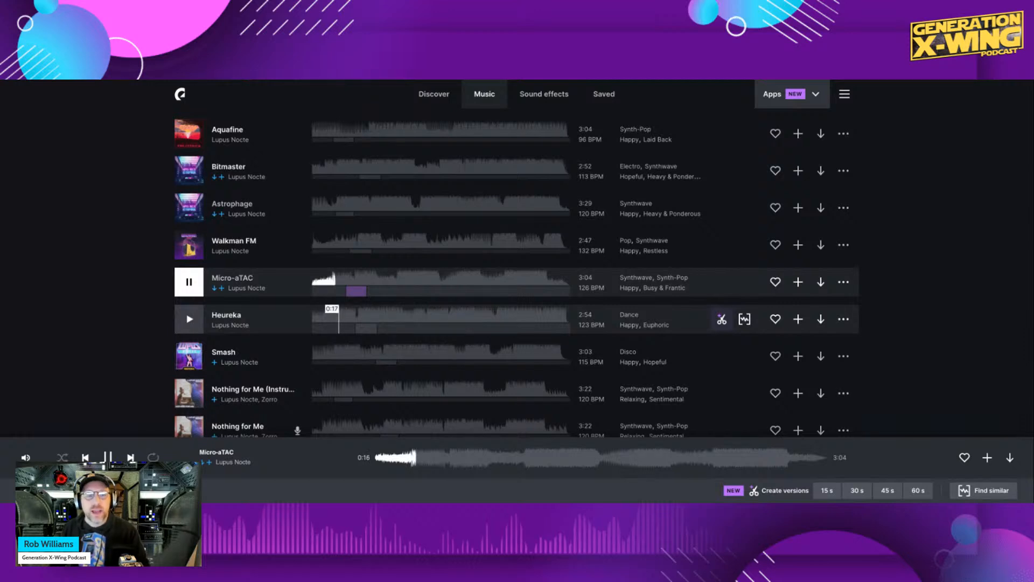
left_click(189, 283)
scroll(342, 356, "down", 2)
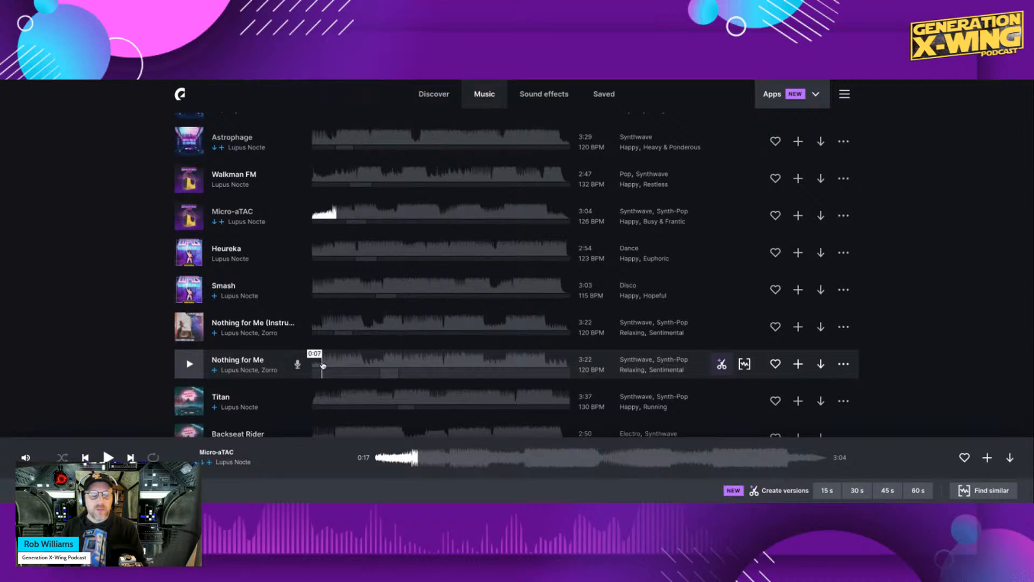
Preview Nothing for Me from 0:07, then its instrumental version from 0:17, pausing at 0:33.
left_click(322, 365)
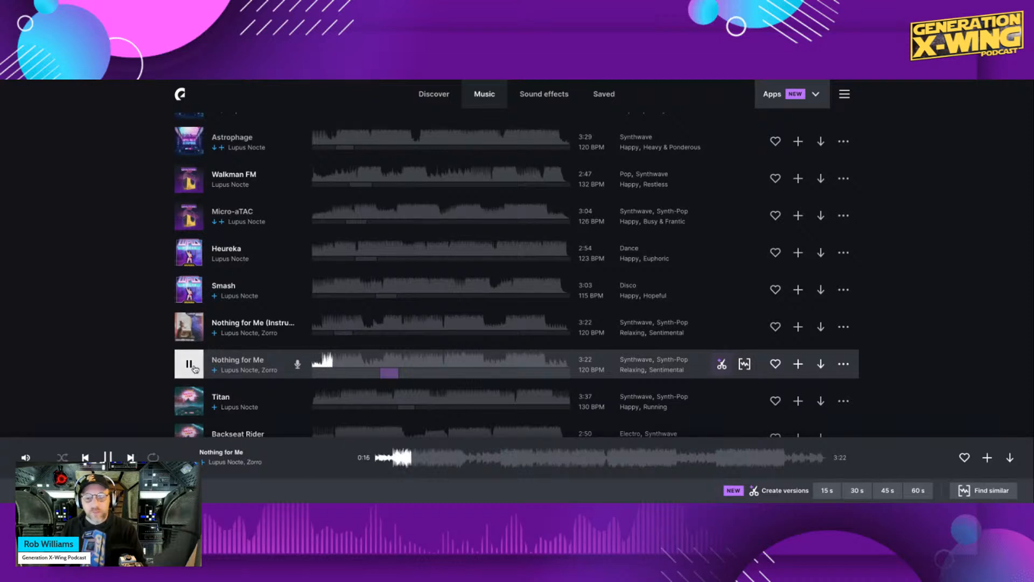
key("space")
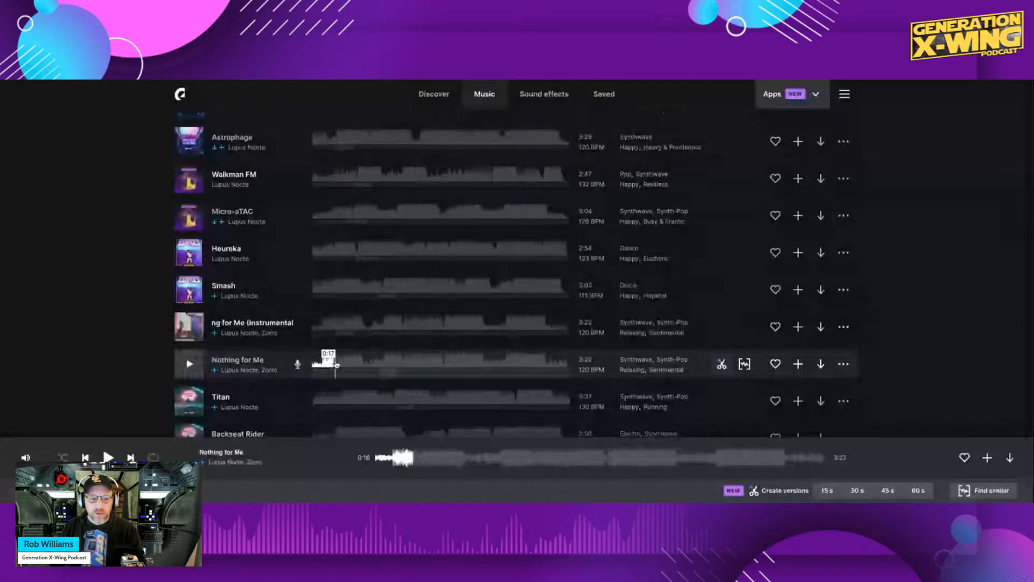
scroll(341, 364, "up", 15)
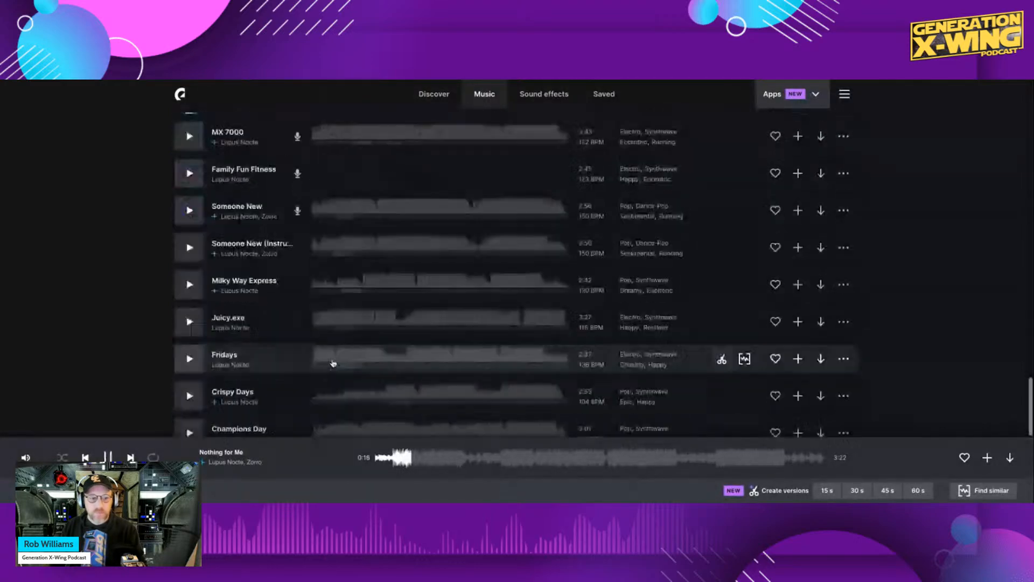
scroll(341, 371, "up", 8)
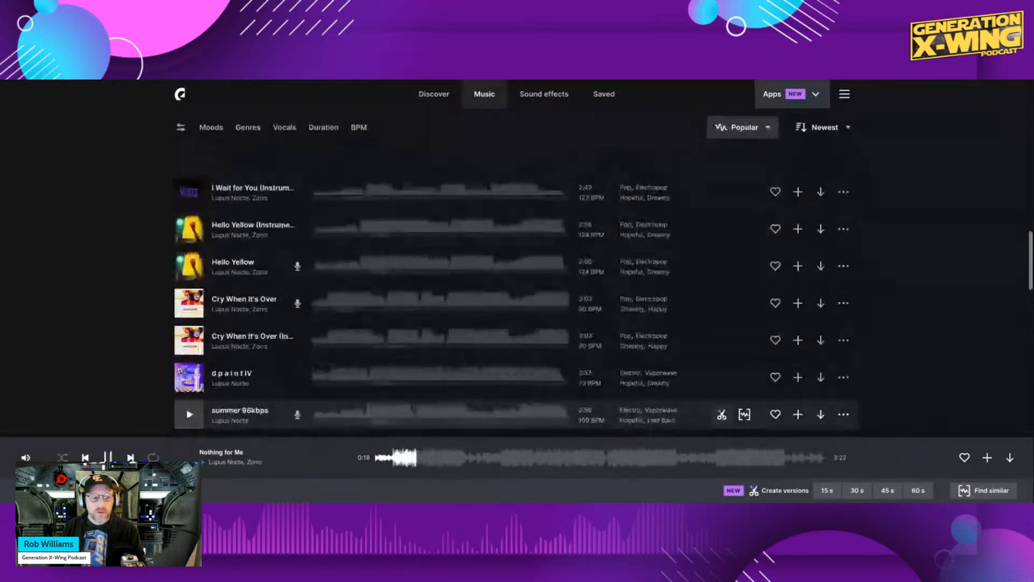
scroll(341, 360, "down", 5)
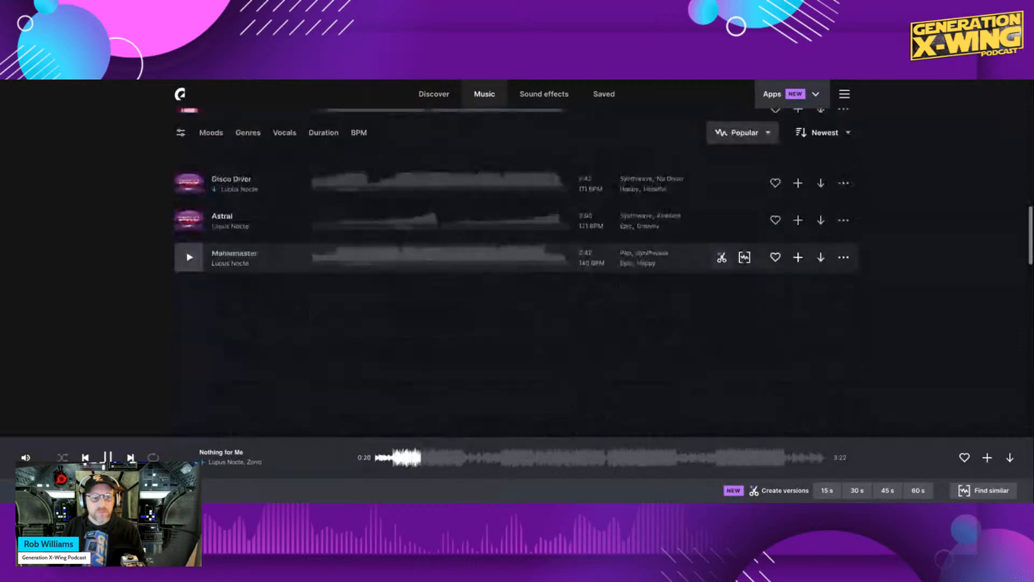
scroll(341, 353, "down", 12)
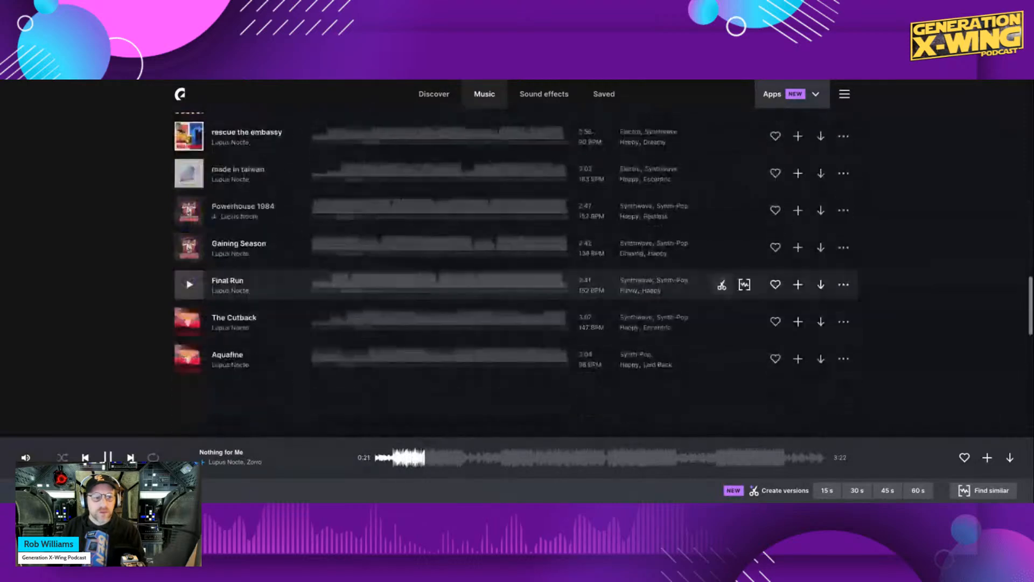
scroll(341, 345, "down", 4)
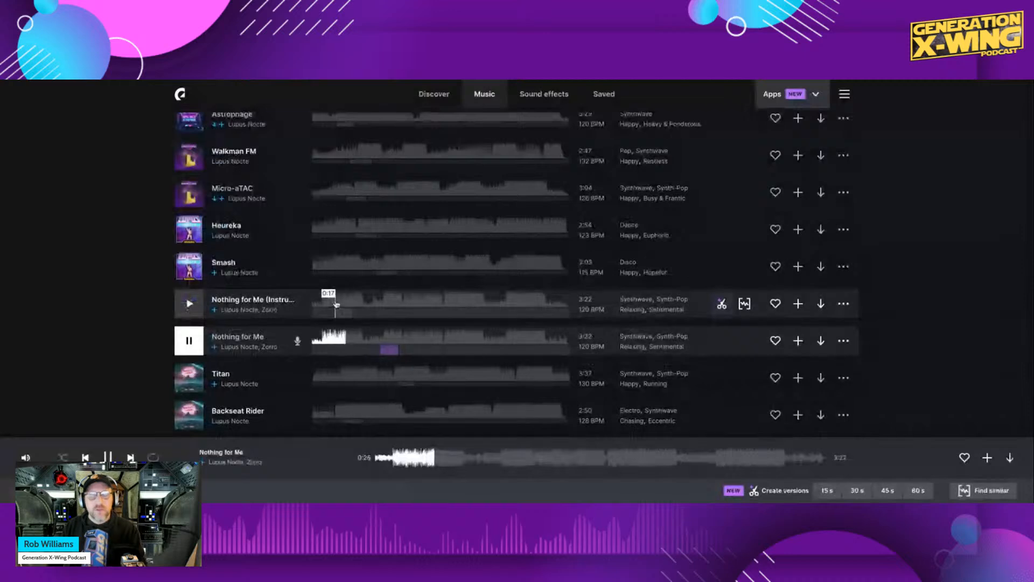
left_click(336, 305)
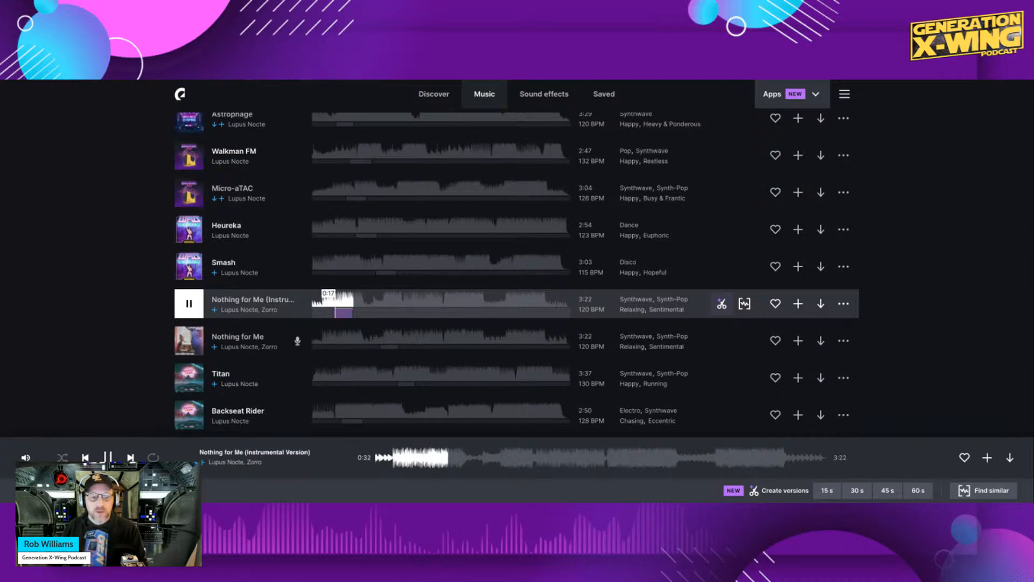
key("space")
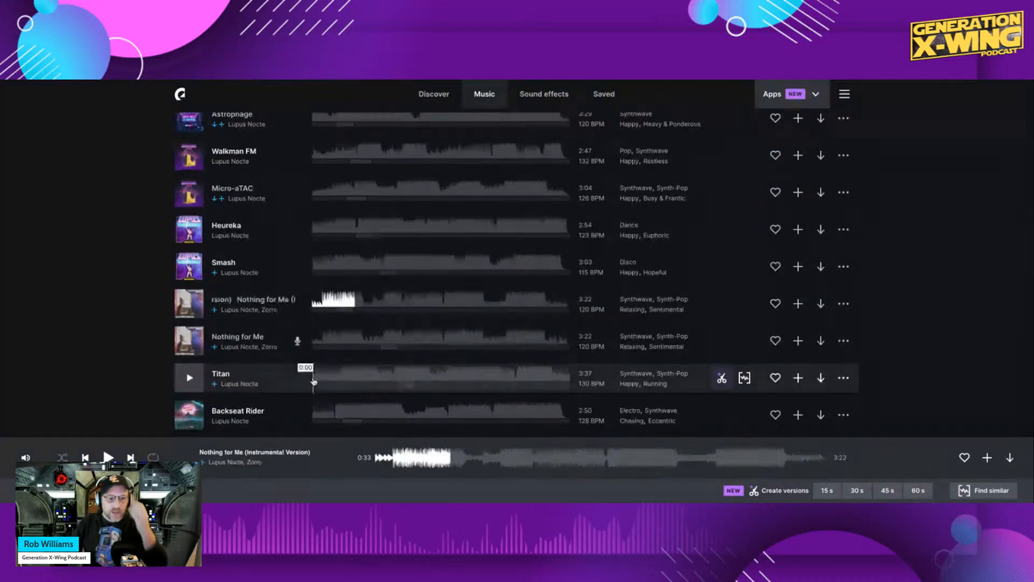
Play Young Again from about 0:30, then its instrumental version, pausing at 0:41.
scroll(313, 381, "down", 3)
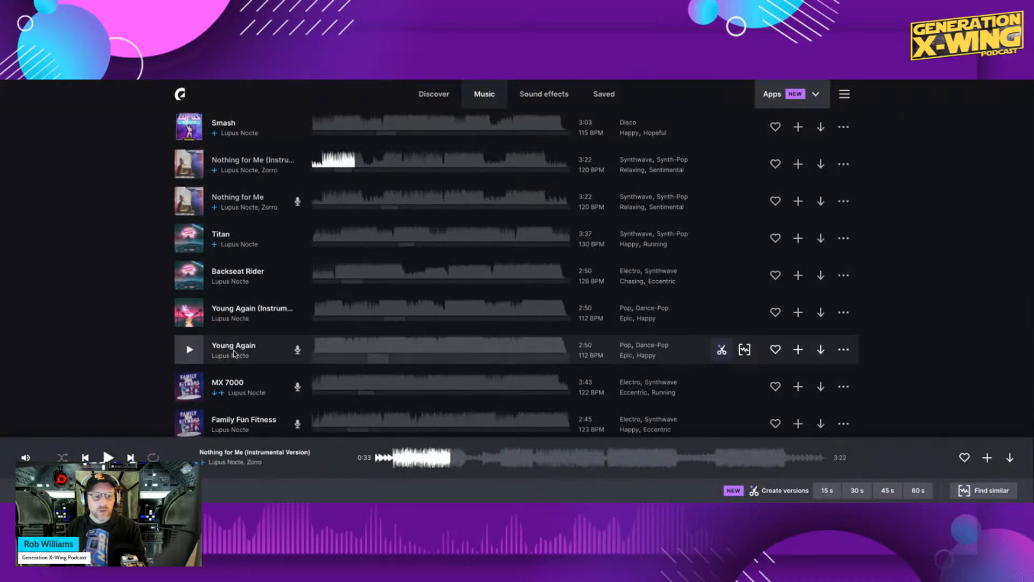
left_click(189, 349)
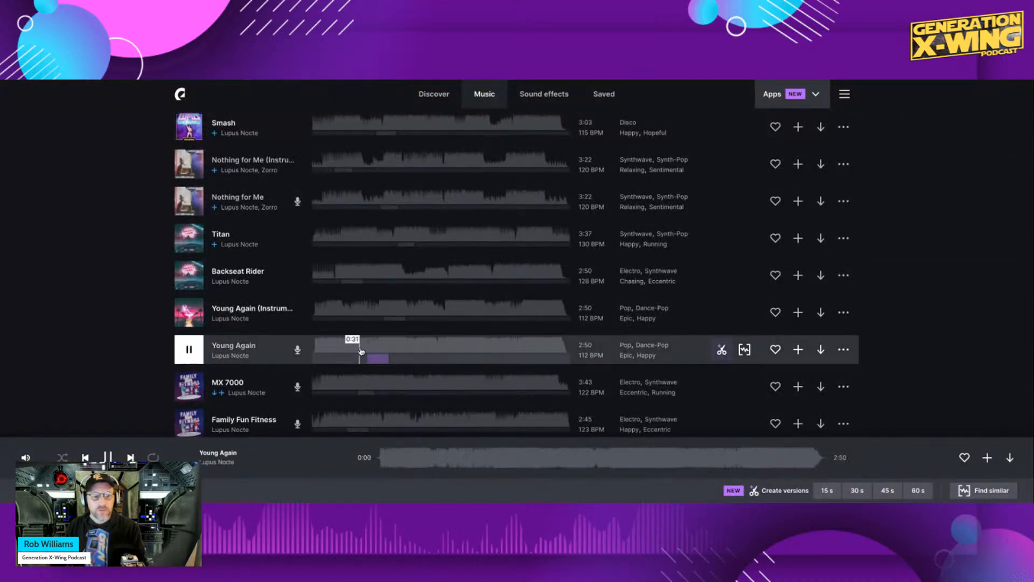
left_click(357, 349)
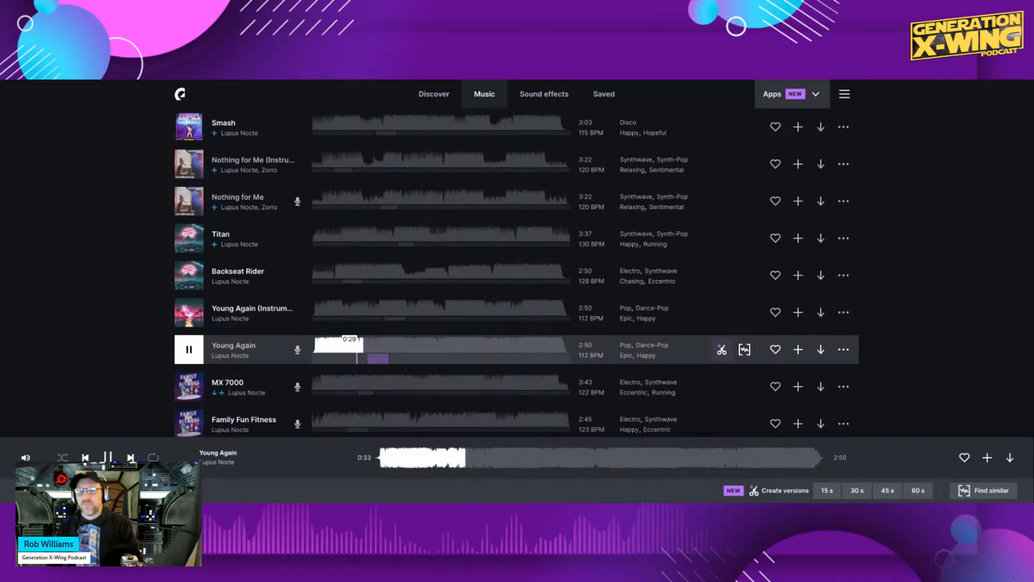
left_click(368, 313)
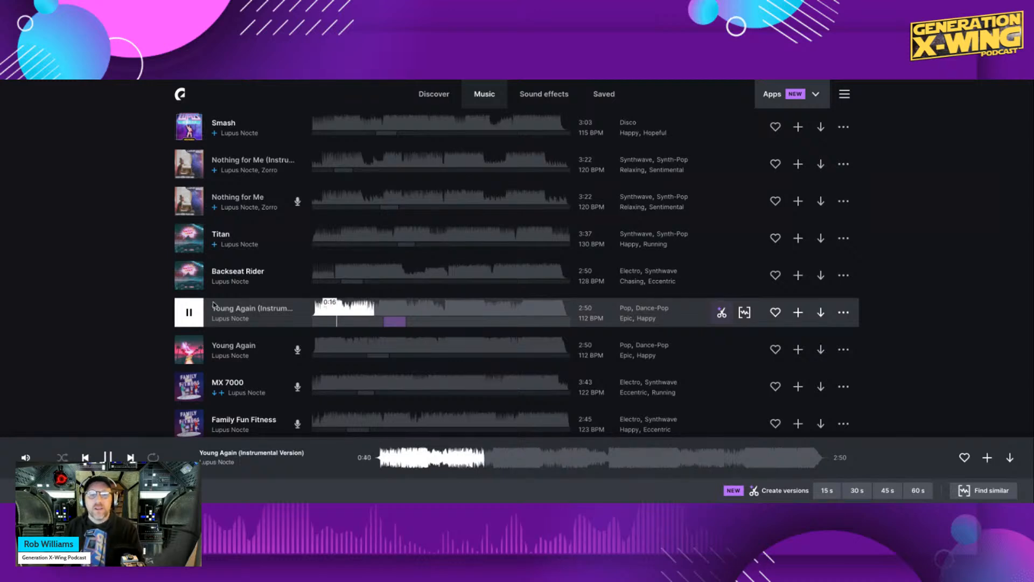
left_click(189, 311)
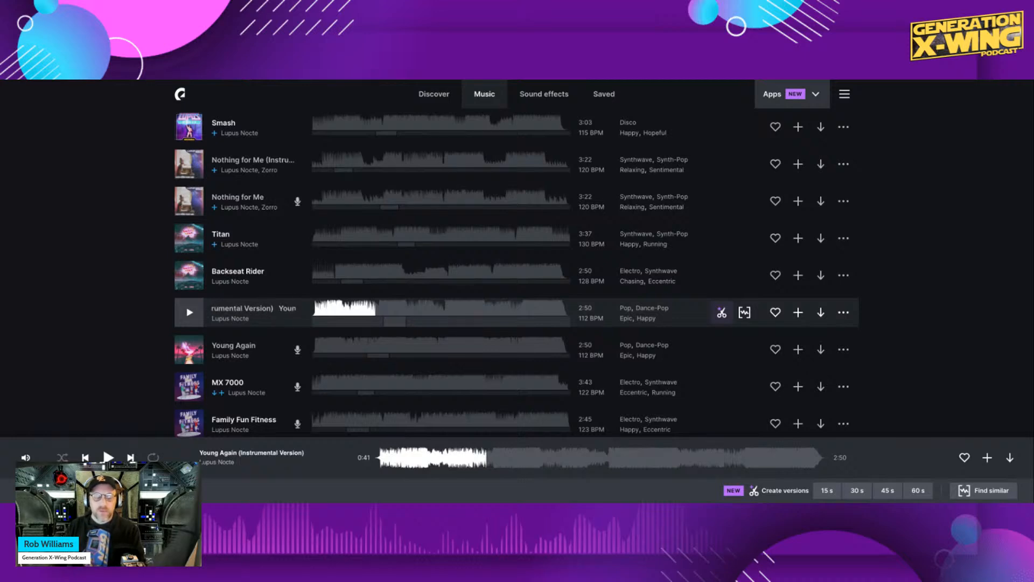
scroll(276, 320, "up", 5)
scroll(392, 302, "up", 9)
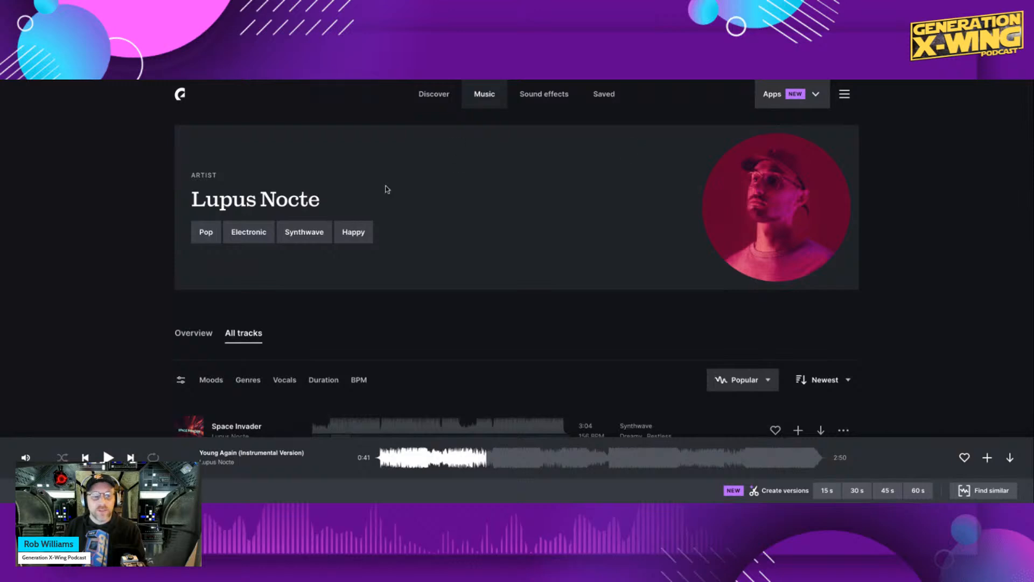
From the Discover page, search the catalogue for 'douche' and play DAJANA's track Douche.
scroll(672, 276, "down", 1)
left_click(437, 96)
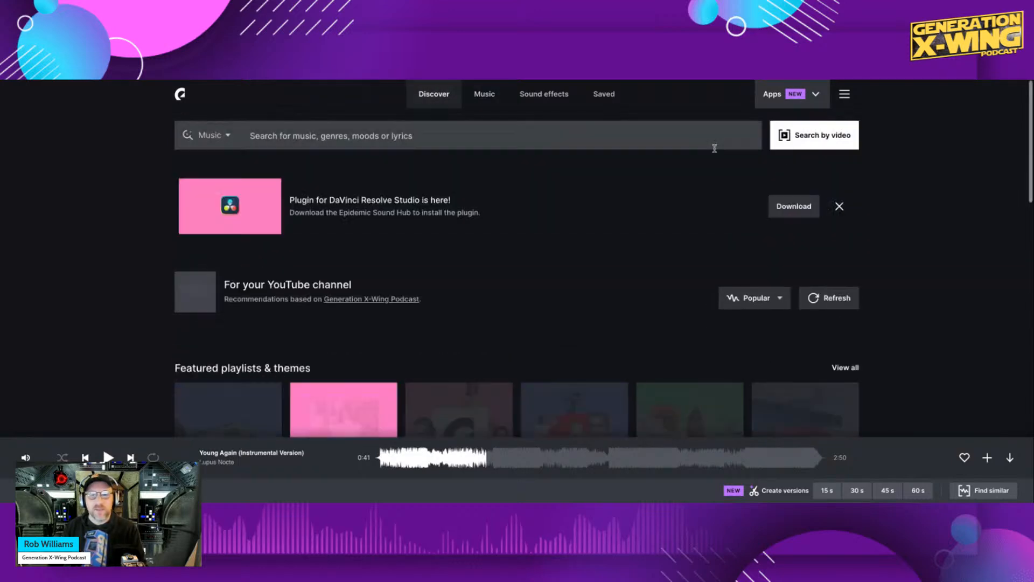
left_click(636, 134)
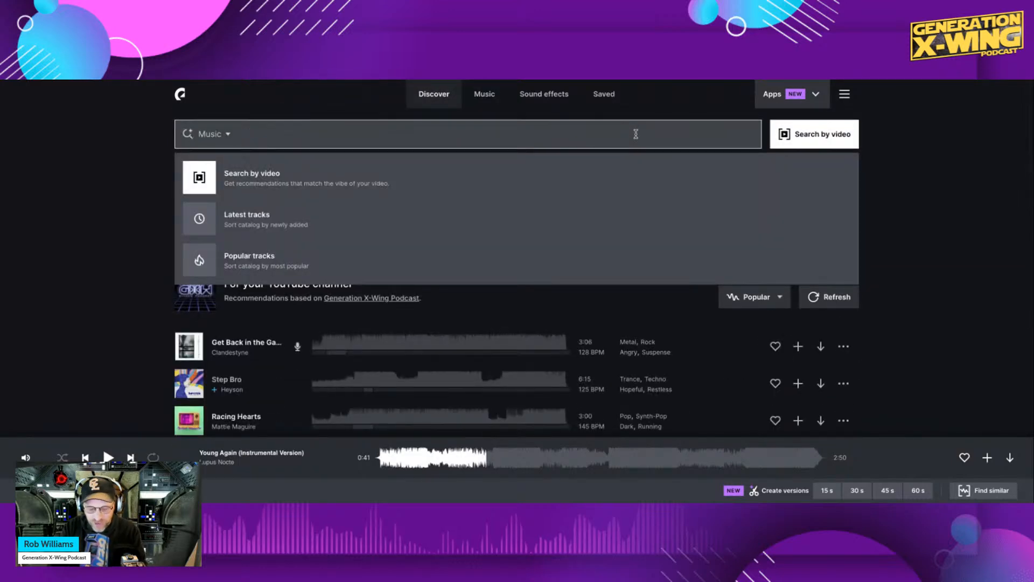
type("douche")
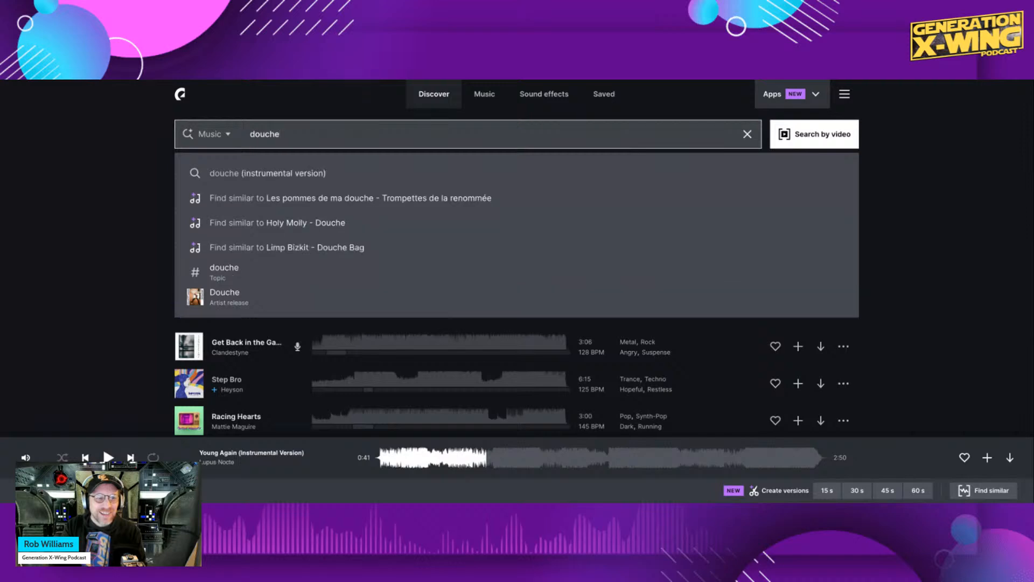
key("Return")
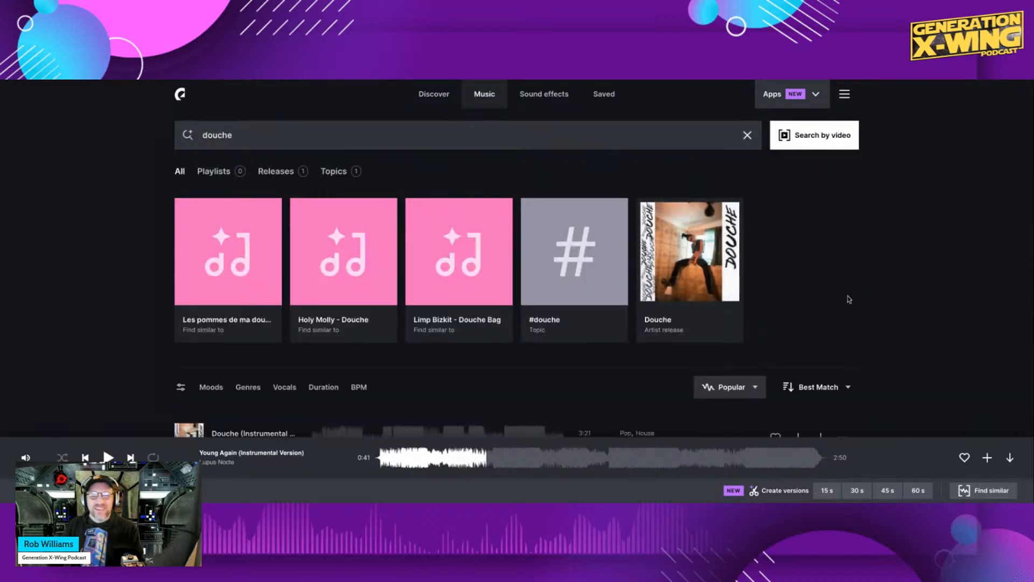
scroll(817, 316, "down", 3)
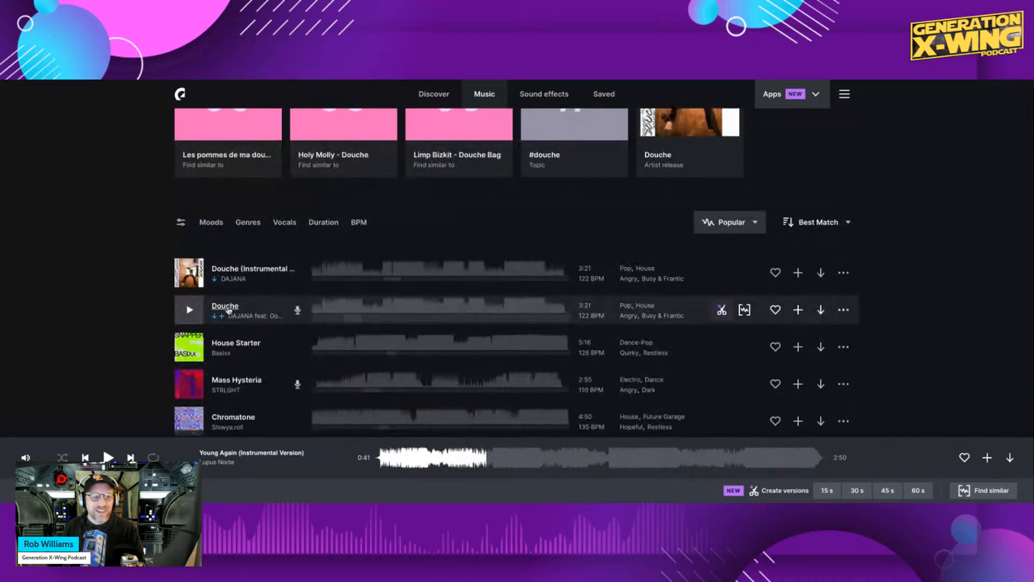
left_click(190, 311)
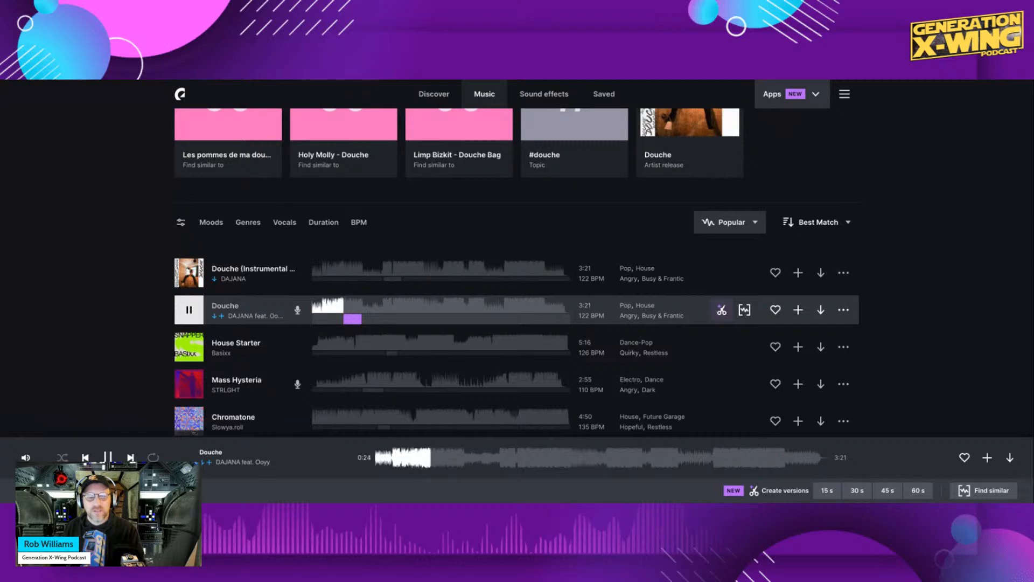
Skim Douche at 0:35, 0:52 and 1:21, then play Douche (Instrumental Version).
left_click(189, 310)
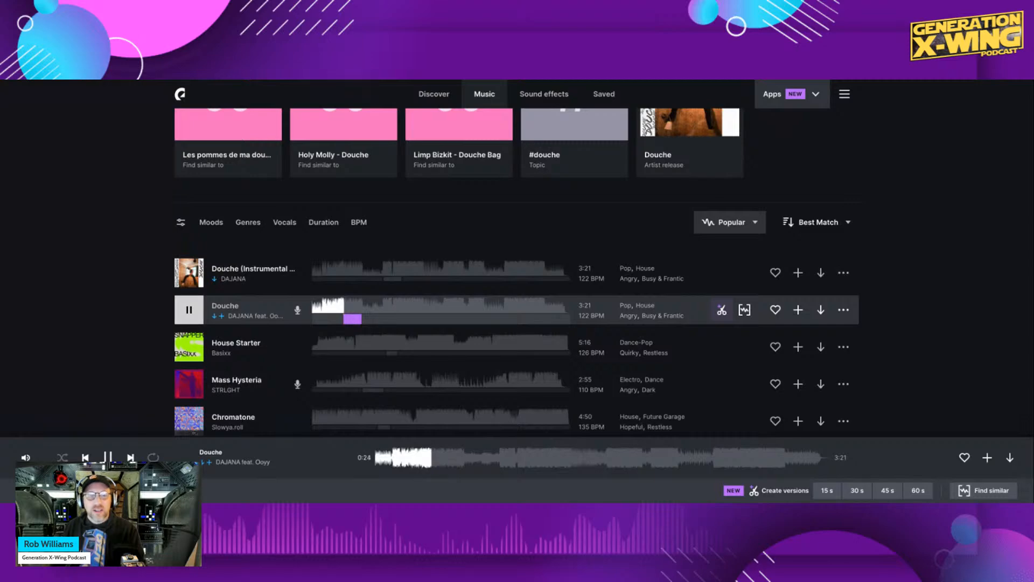
left_click(359, 310)
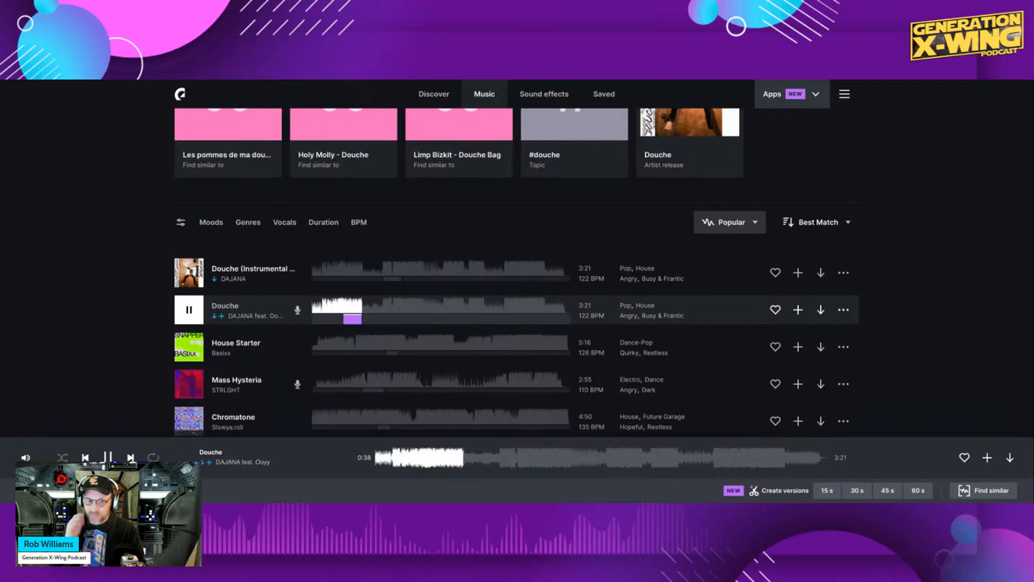
left_click(379, 305)
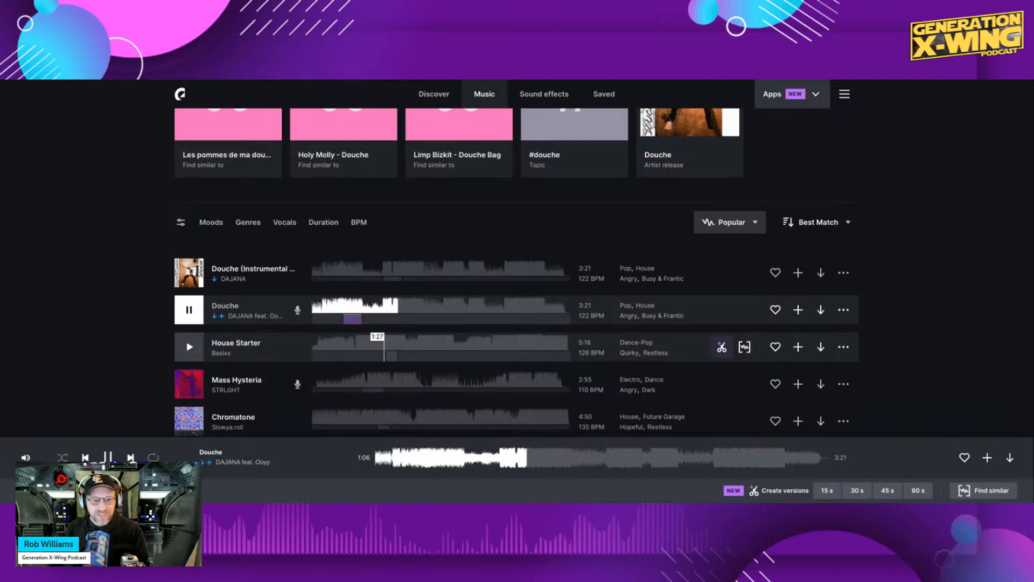
scroll(412, 311, "down", 1)
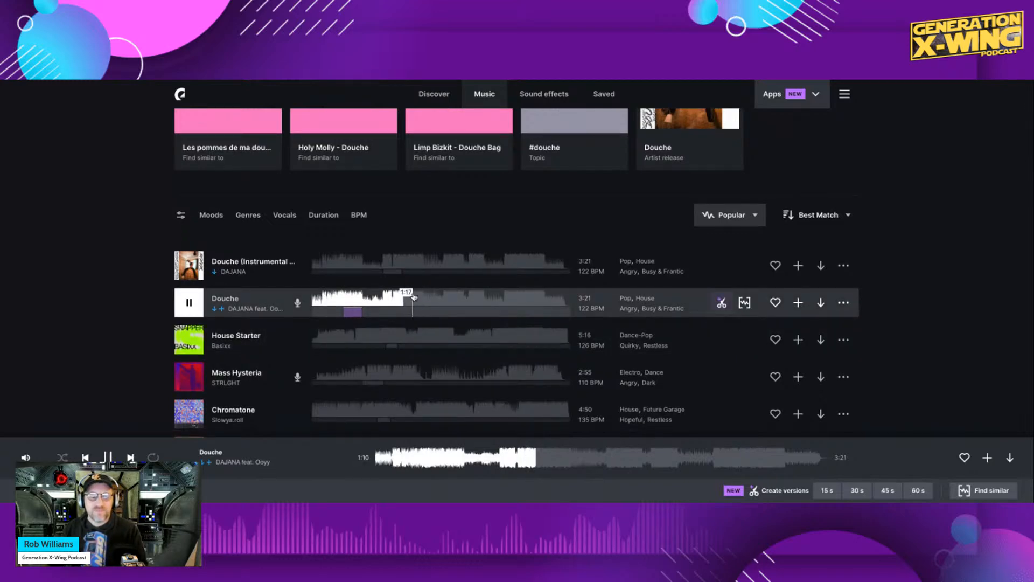
left_click(415, 297)
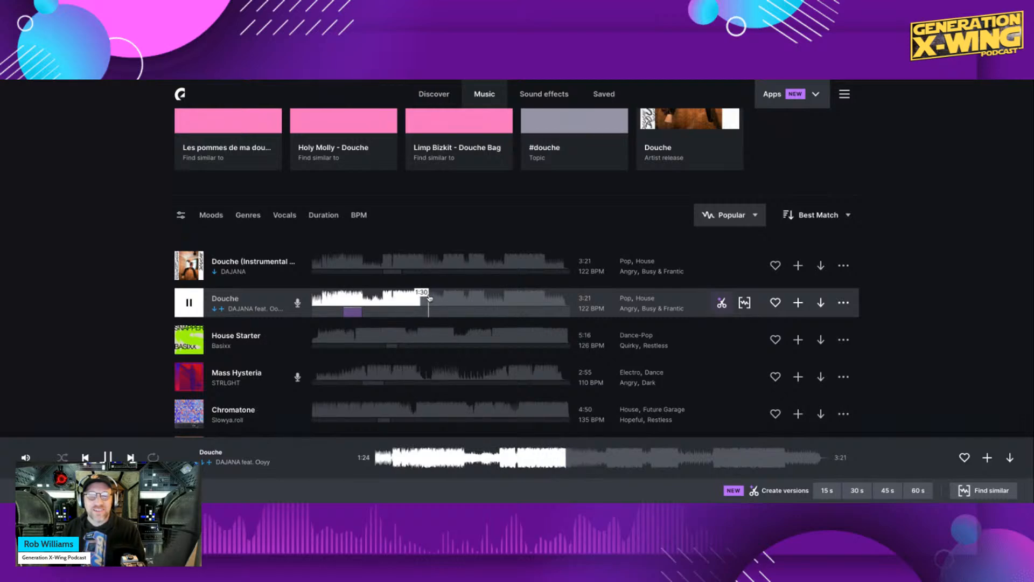
left_click(189, 305)
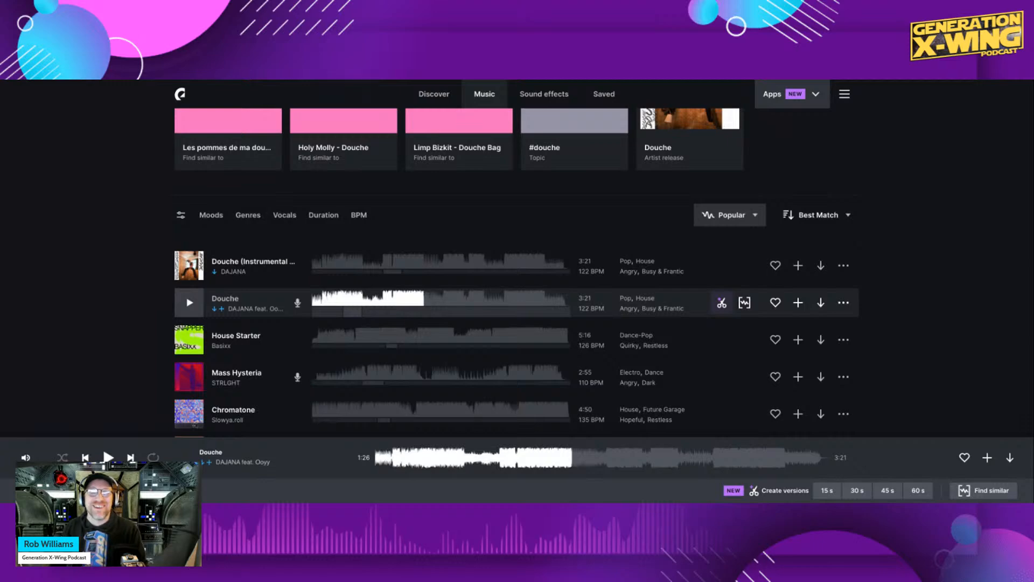
left_click(189, 265)
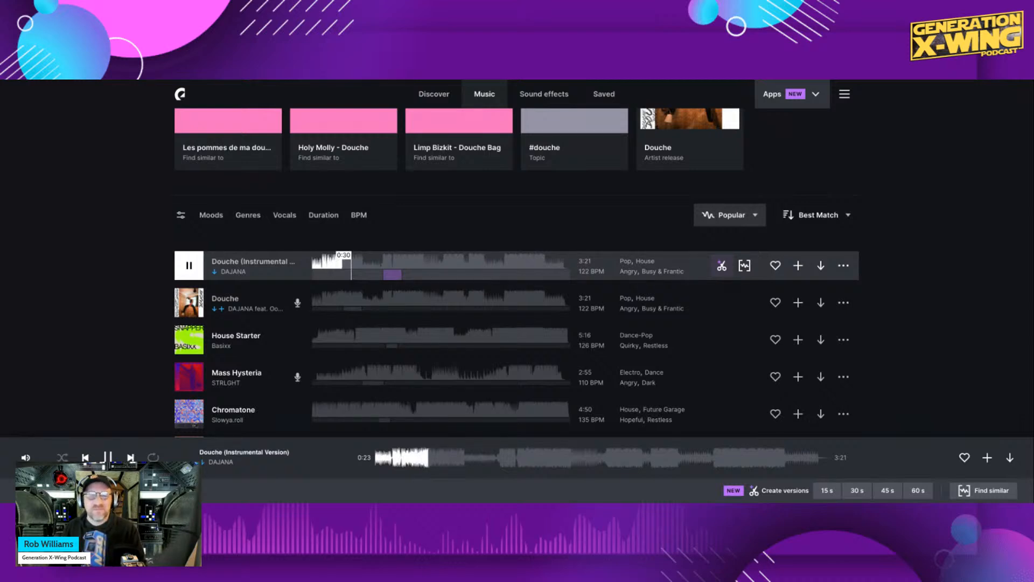
Seek the instrumental to 0:44, 1:13 and 1:25, then pause it back at 1:11.
left_click(366, 264)
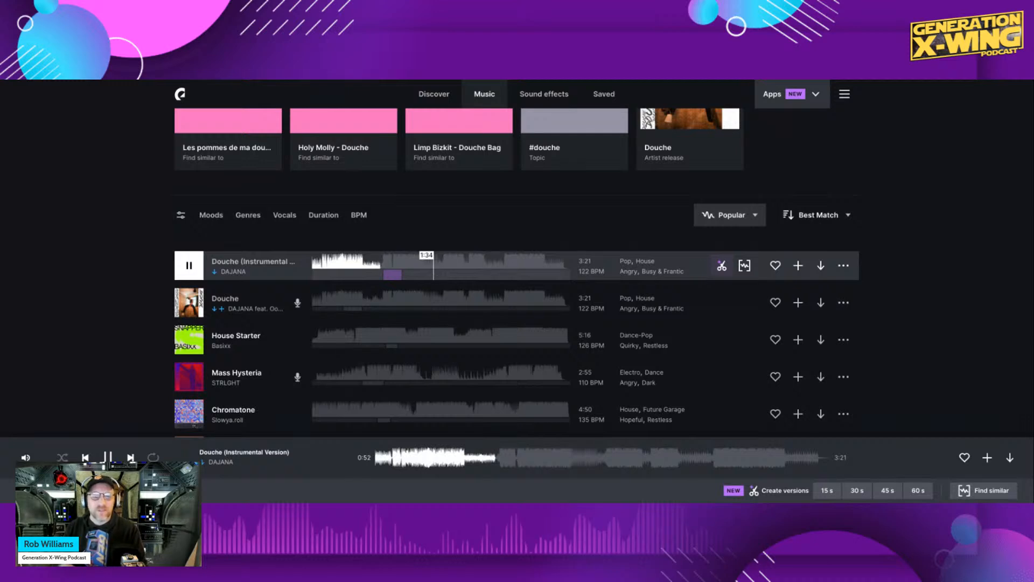
left_click(404, 262)
left_click(421, 264)
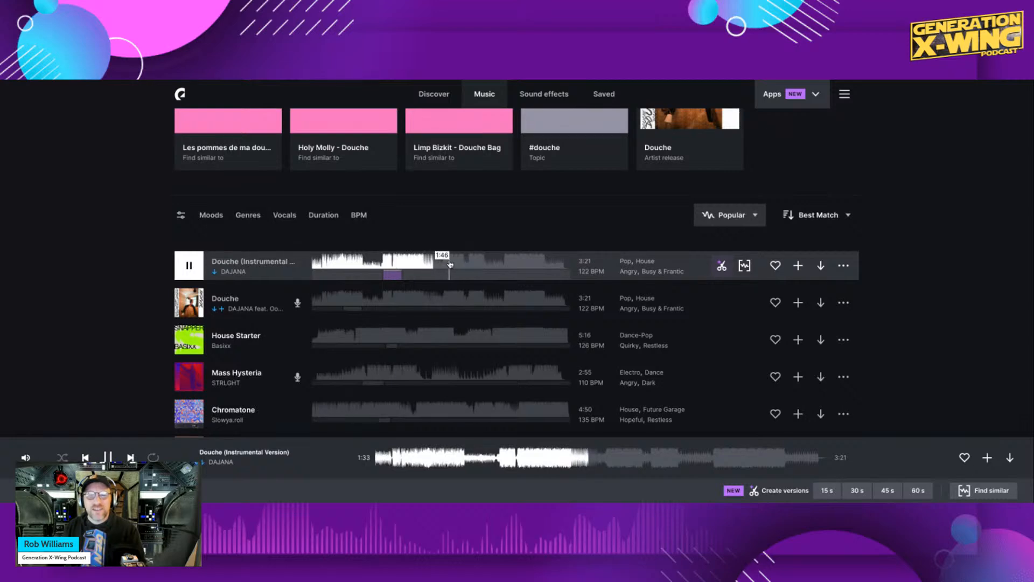
left_click(403, 264)
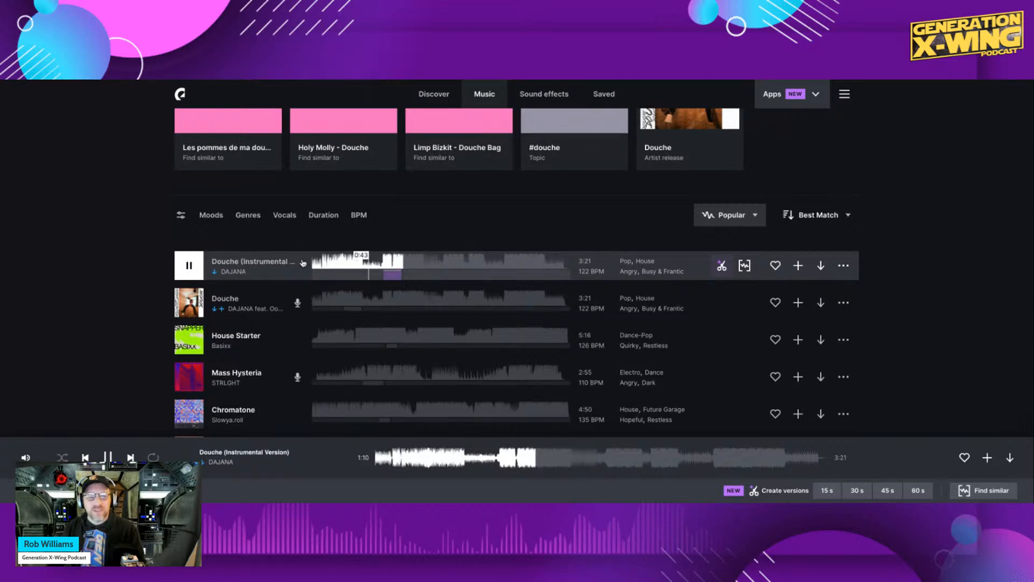
left_click(194, 265)
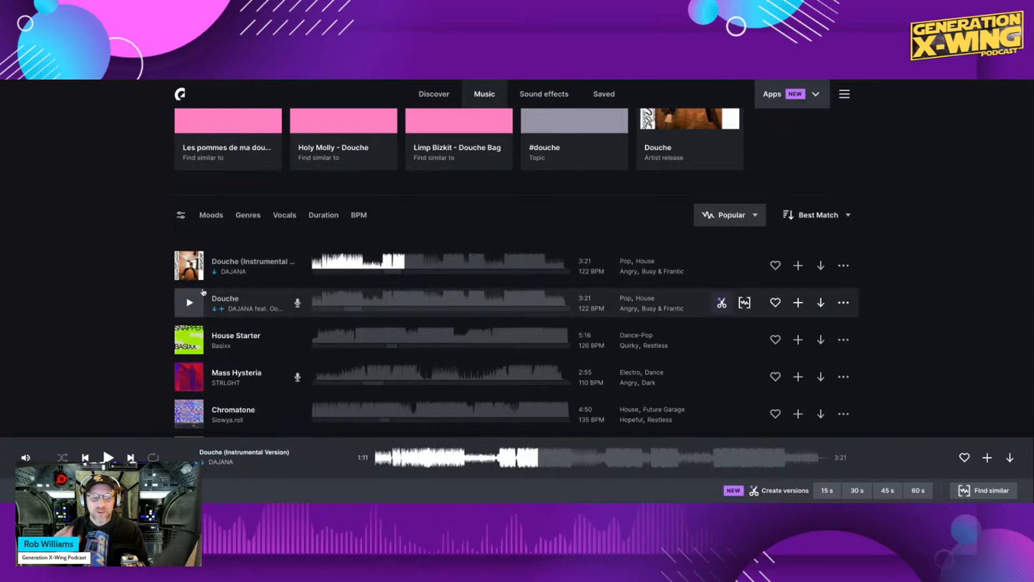
Play Mass Hysteria from 0:24 in the 'douche' search results.
scroll(363, 306, "down", 1)
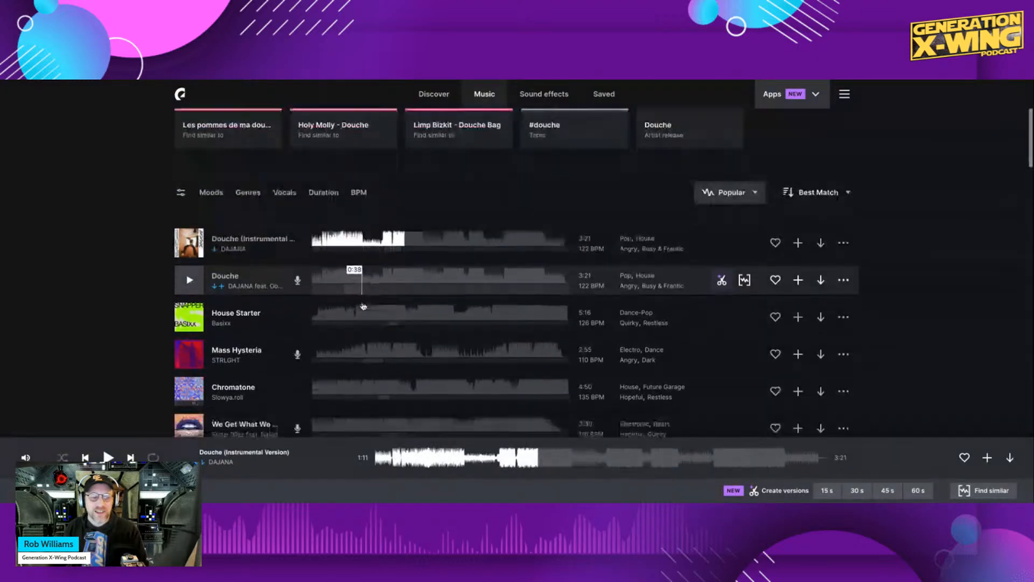
scroll(363, 306, "down", 1)
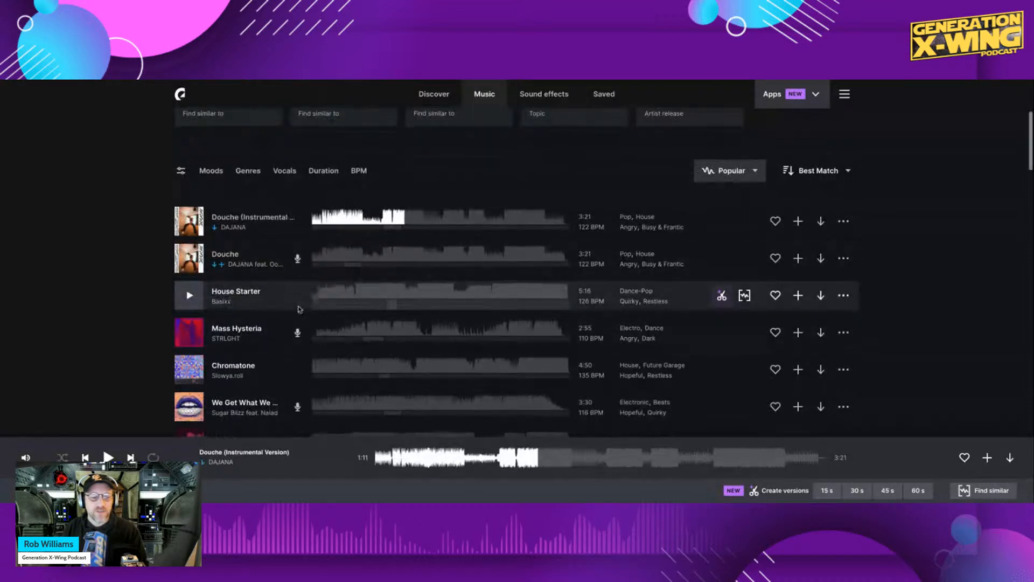
left_click(349, 335)
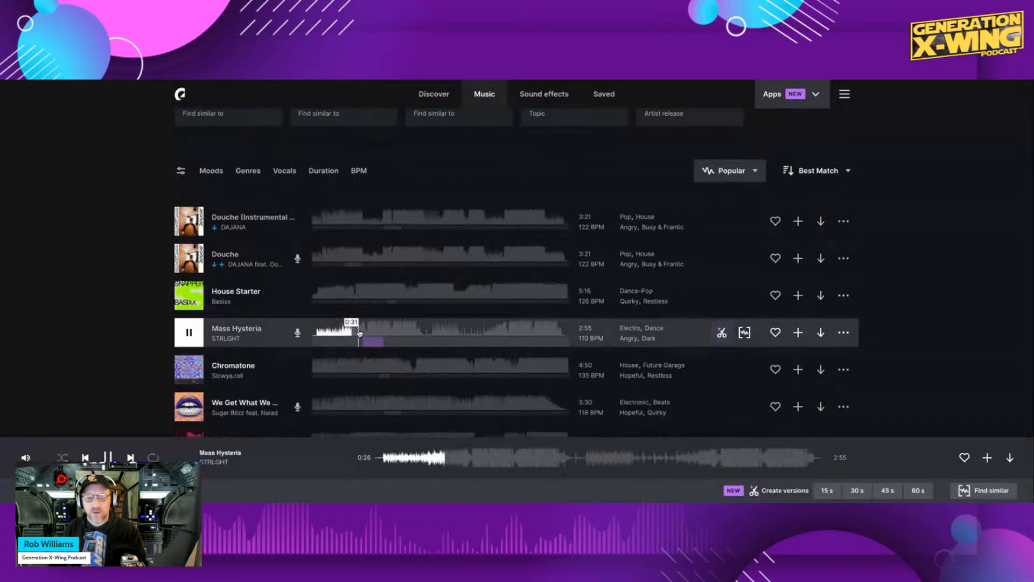
Preview Basixx's House Starter briefly, then stop playback.
scroll(359, 333, "down", 5)
scroll(355, 331, "up", 10)
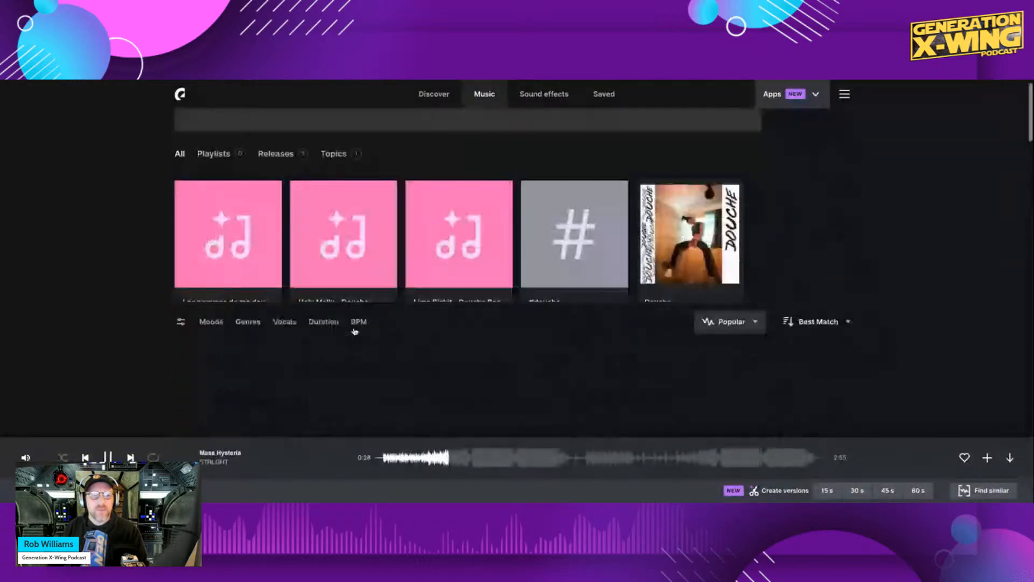
scroll(253, 364, "down", 2)
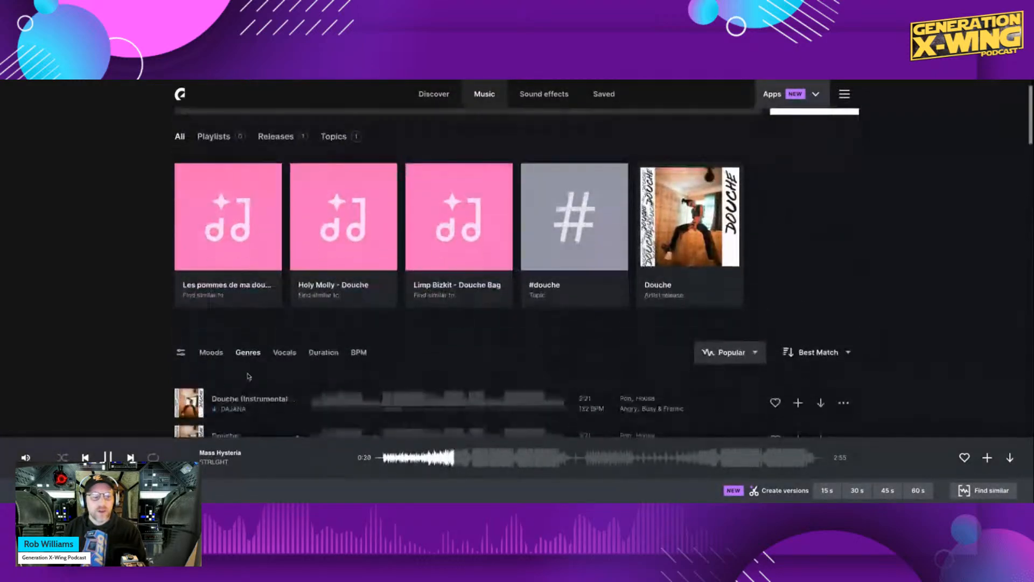
scroll(260, 359, "down", 5)
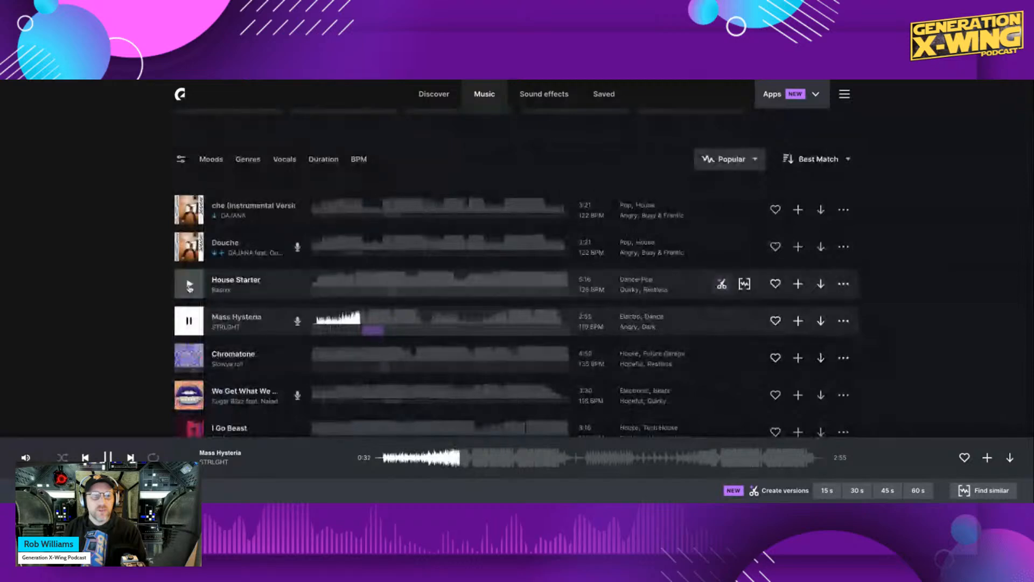
left_click(197, 285)
scroll(197, 285, "up", 3)
scroll(135, 377, "down", 2)
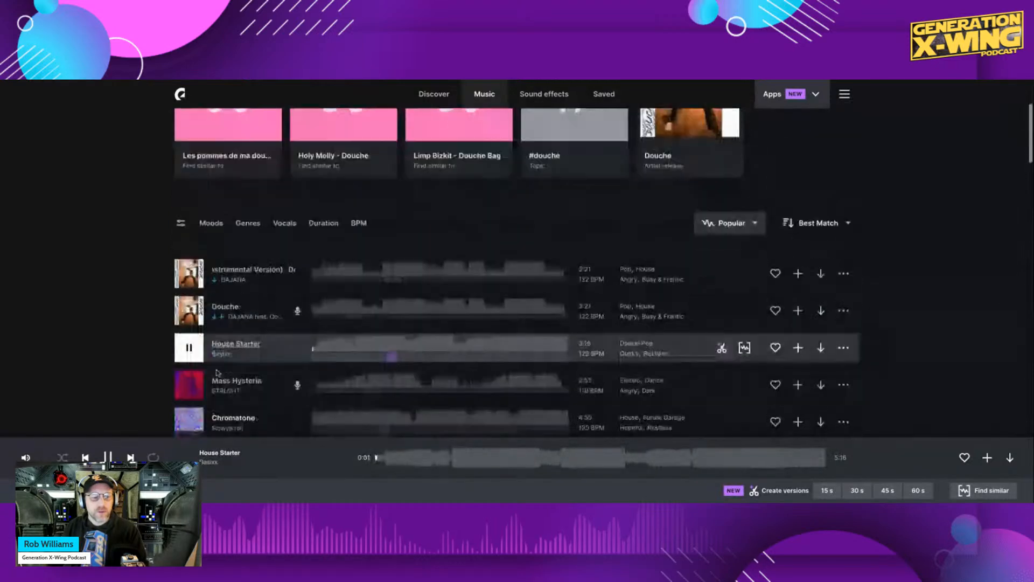
left_click(108, 457)
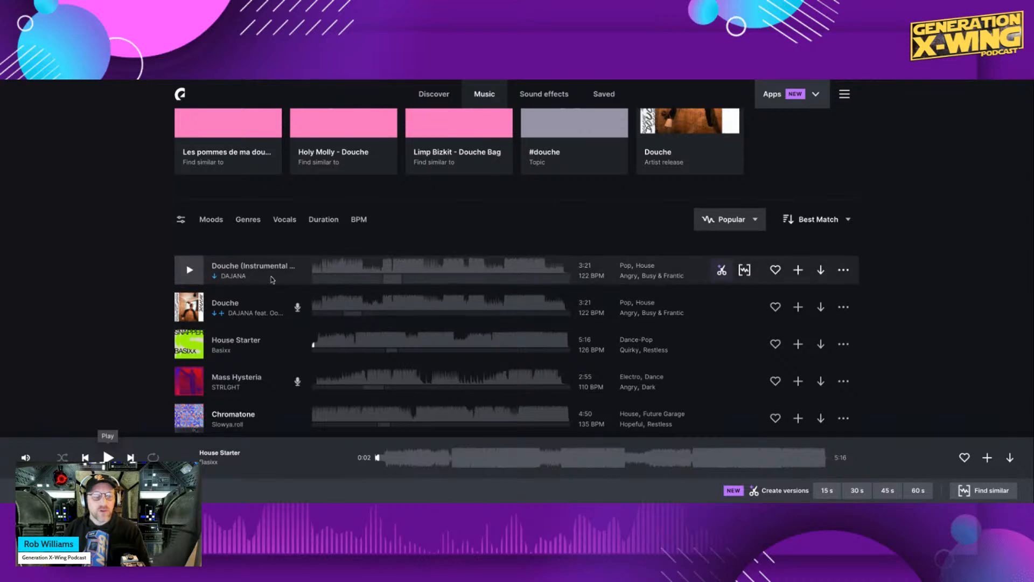
Browse the Moods, Genres, Duration and Vocals filters, apply Heavy & Ponderous, and sample I Go Beast.
left_click(213, 222)
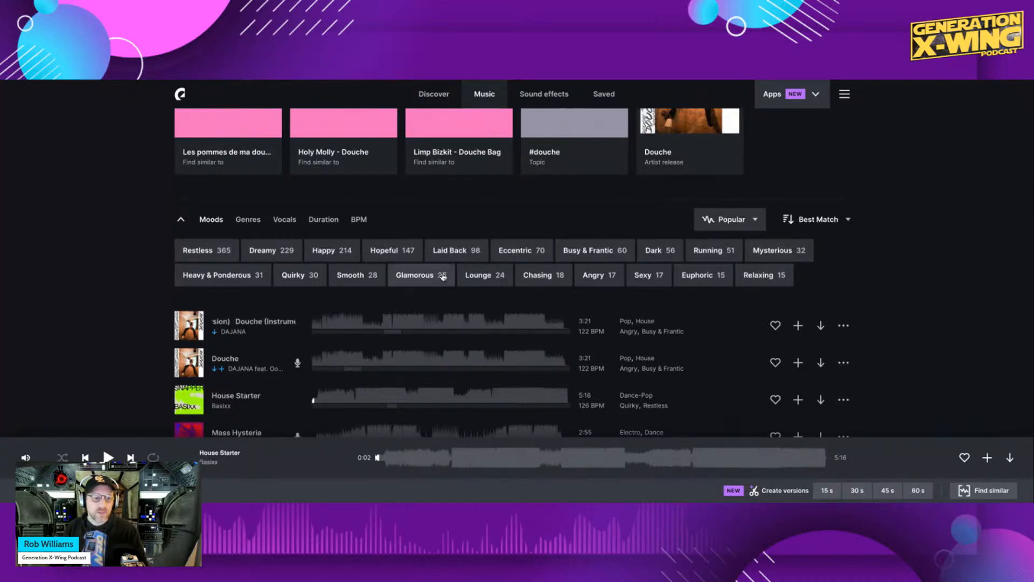
left_click(248, 219)
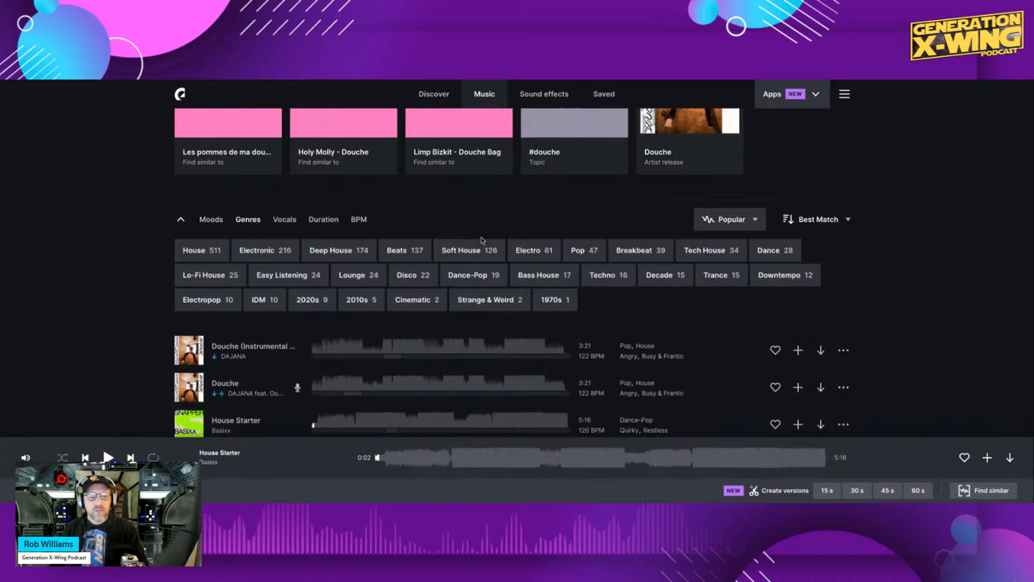
left_click(324, 220)
left_click(291, 222)
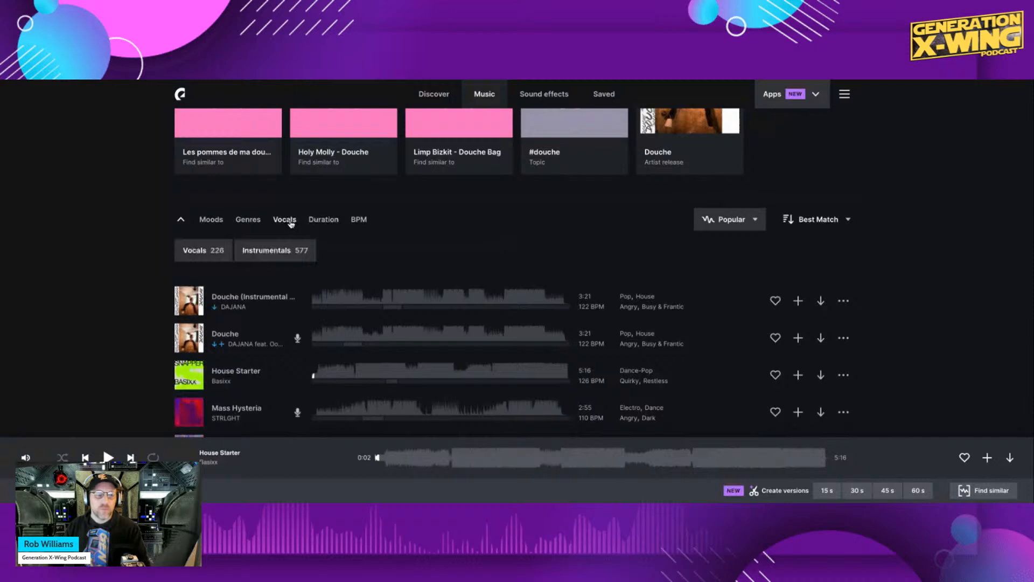
left_click(211, 220)
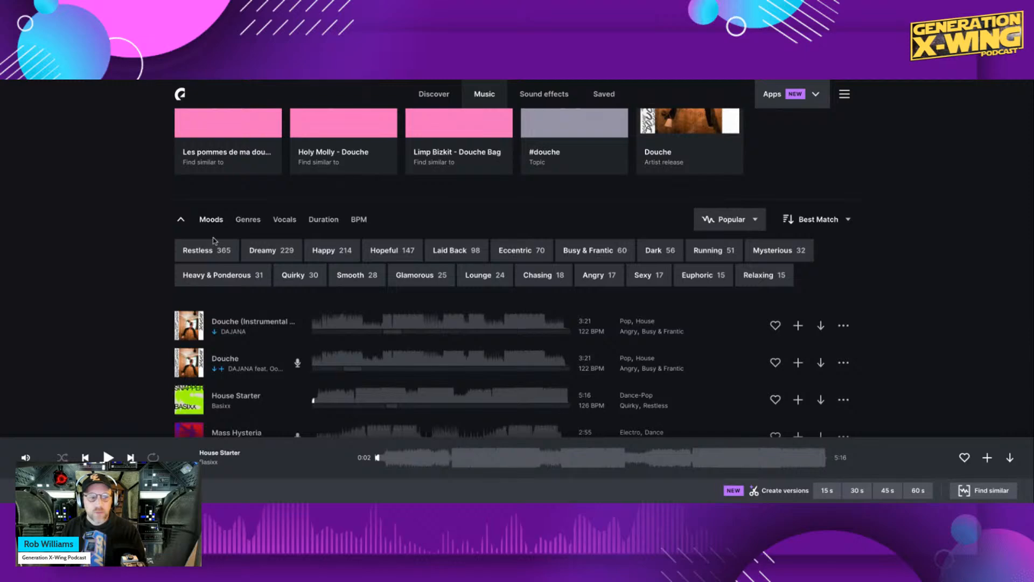
left_click(233, 274)
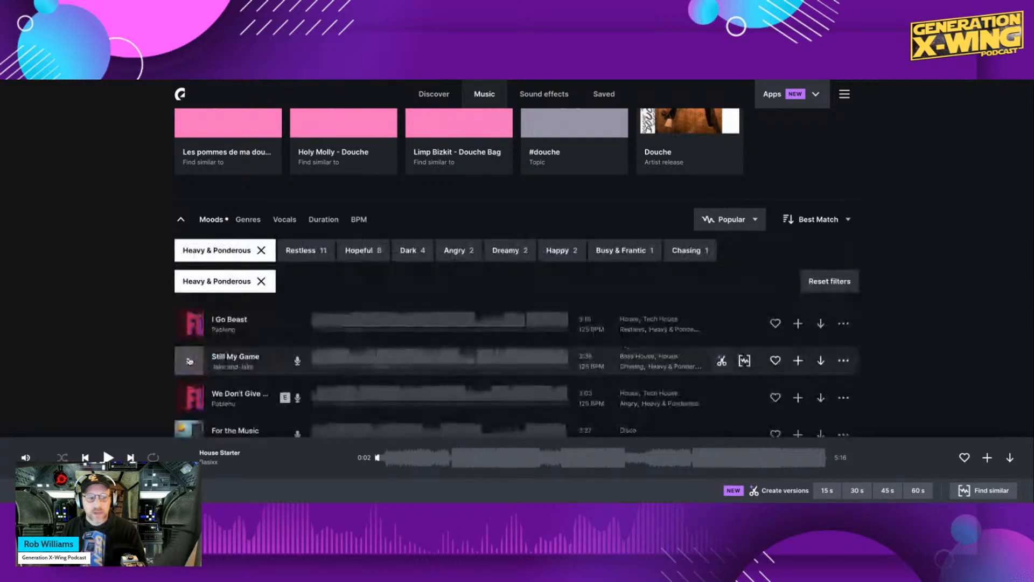
left_click(189, 325)
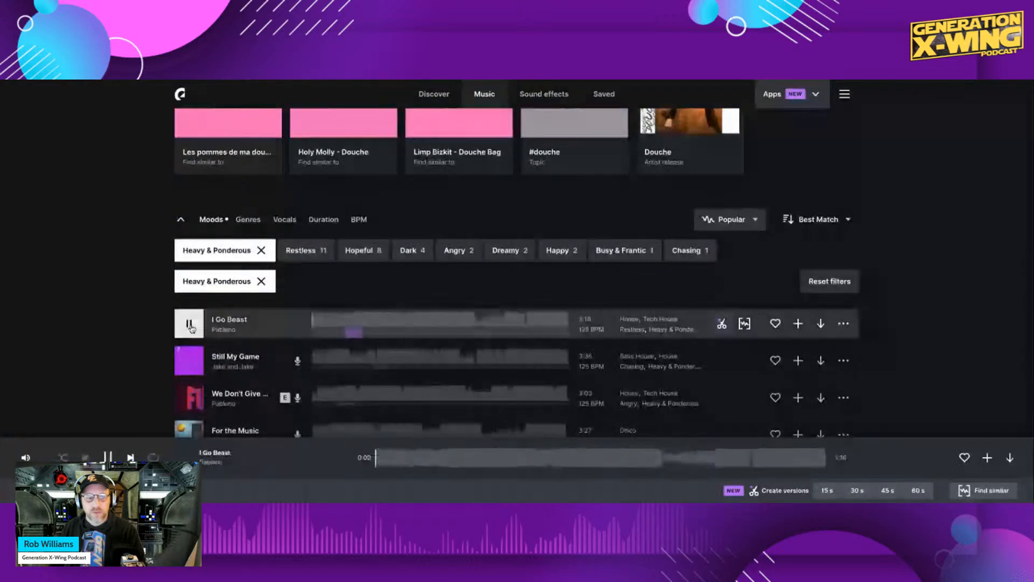
left_click(190, 325)
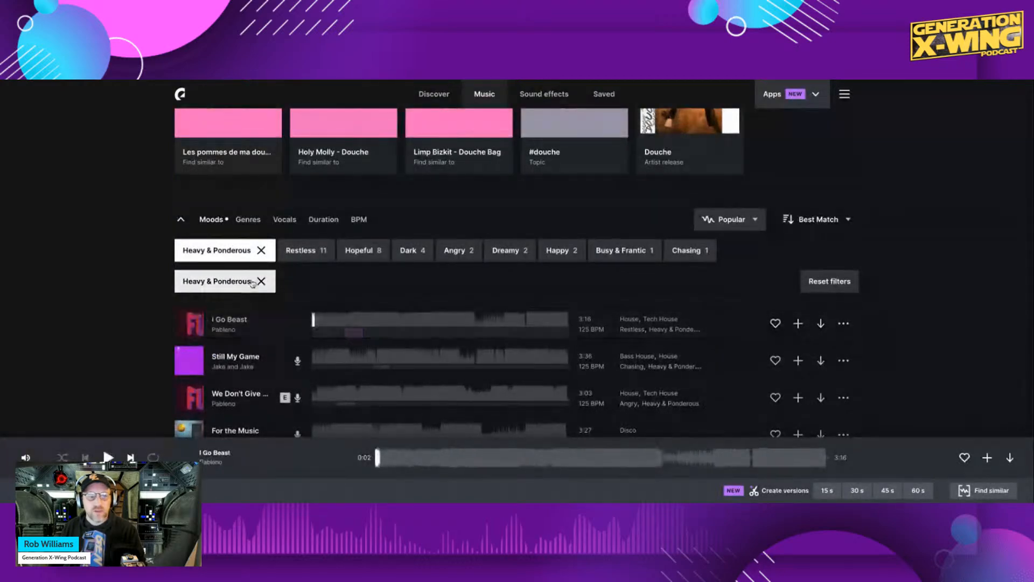
Add the Electronic genre filter, preview Trynna Make It, and remove the Heavy & Ponderous mood.
left_click(247, 219)
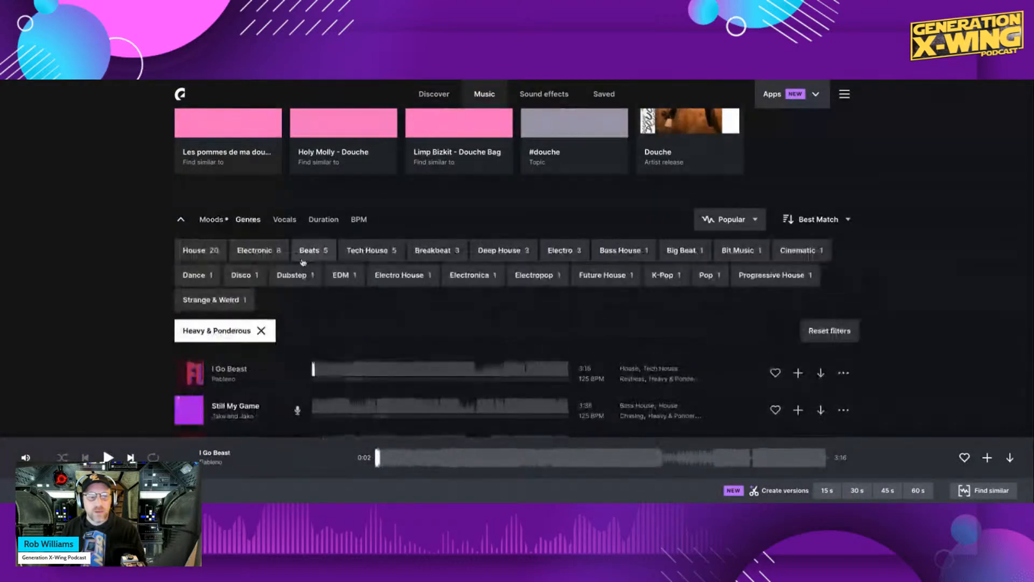
left_click(265, 255)
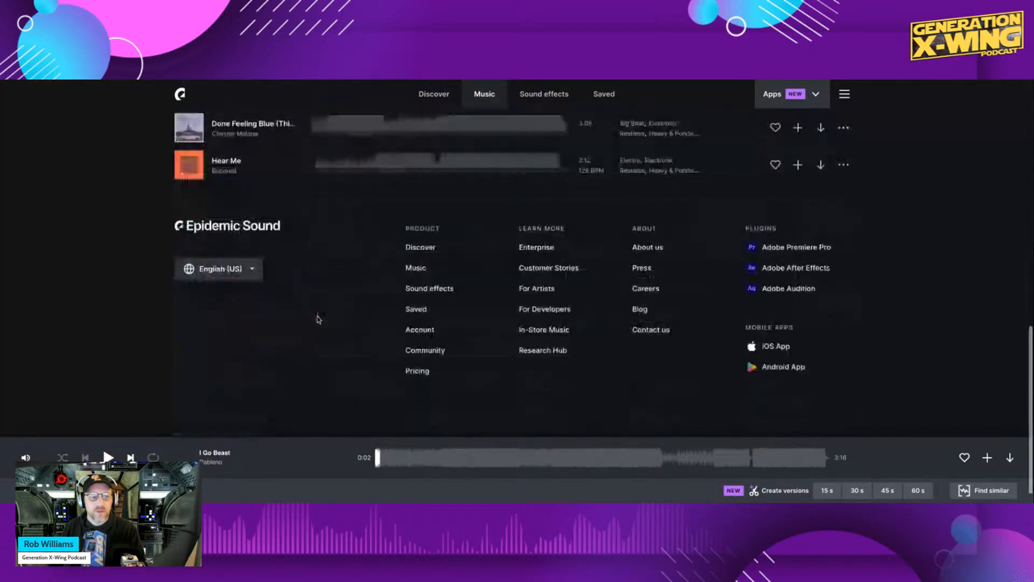
scroll(317, 320, "down", 5)
scroll(280, 280, "up", 1)
left_click(193, 277)
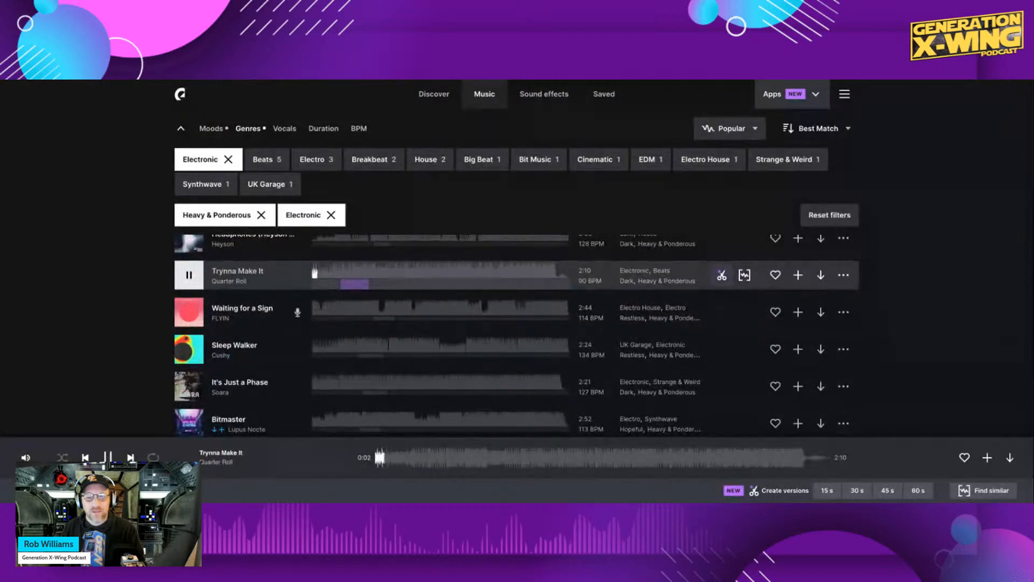
scroll(259, 253, "up", 1)
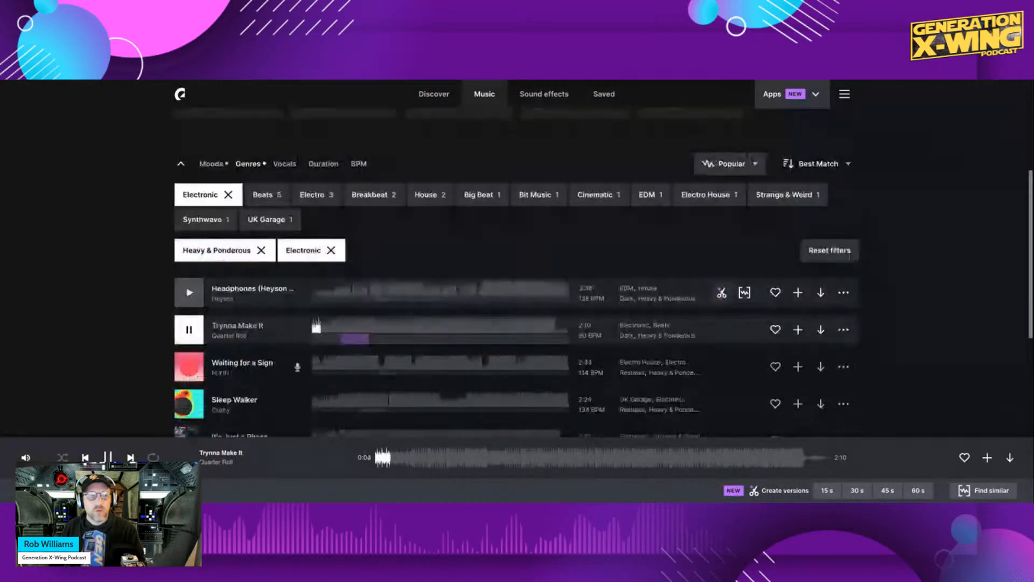
left_click(261, 250)
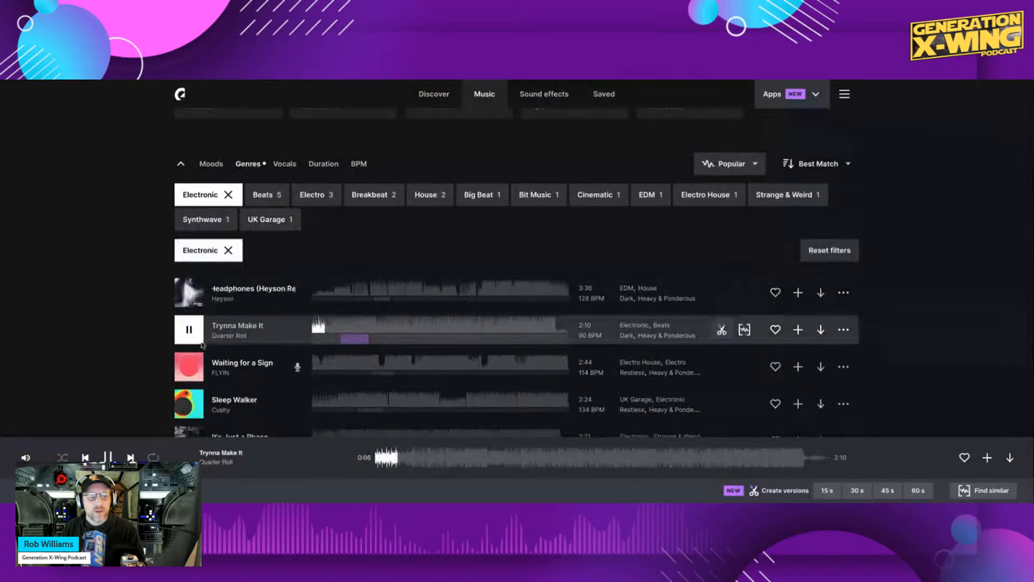
left_click(188, 320)
Filter to the Happy mood and preview I Don't Feel Old, Le Chercheur from 0:27, and And So On.
left_click(189, 319)
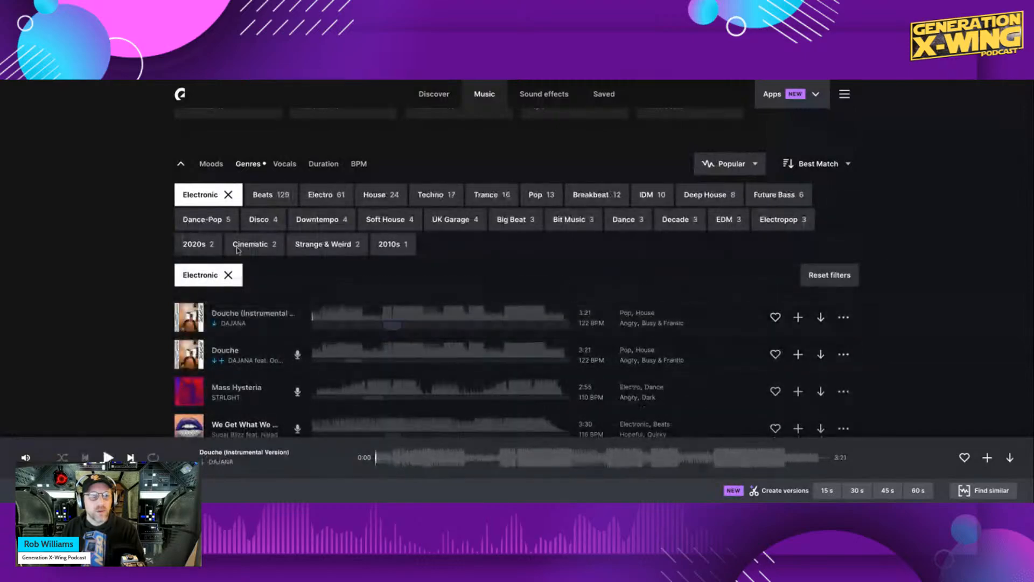
left_click(210, 164)
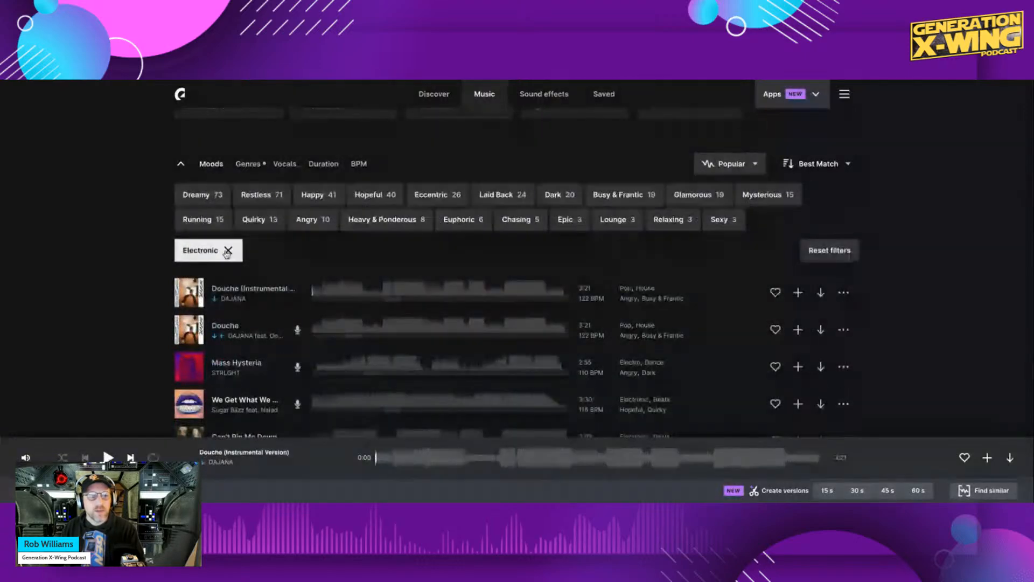
left_click(333, 200)
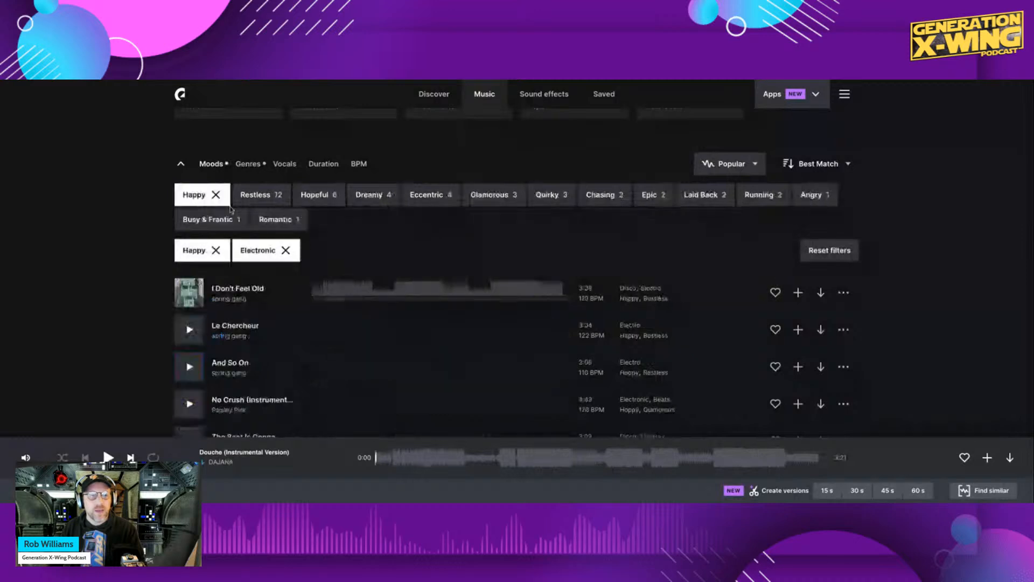
left_click(190, 294)
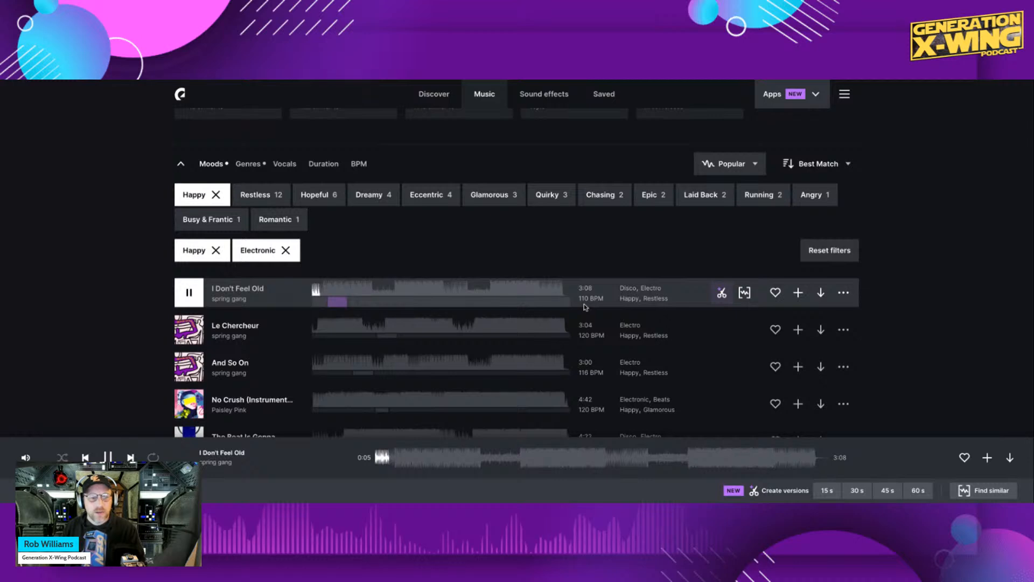
left_click(196, 337)
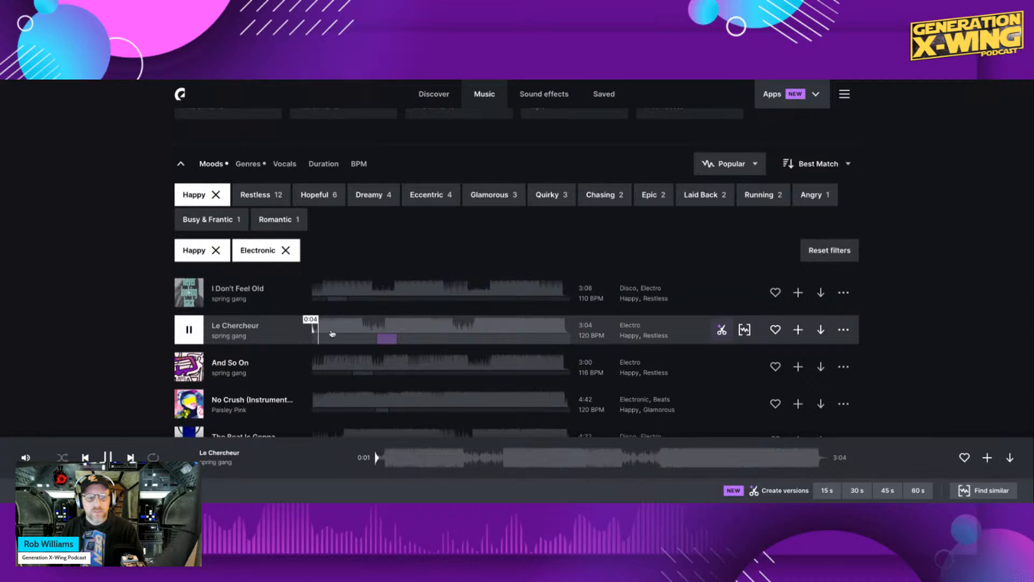
left_click(351, 331)
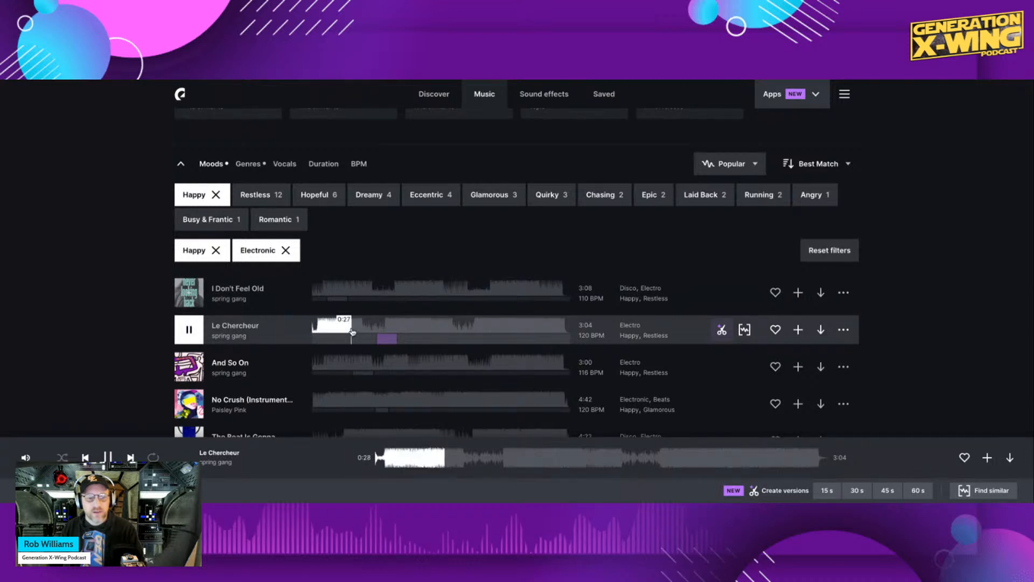
scroll(345, 331, "down", 1)
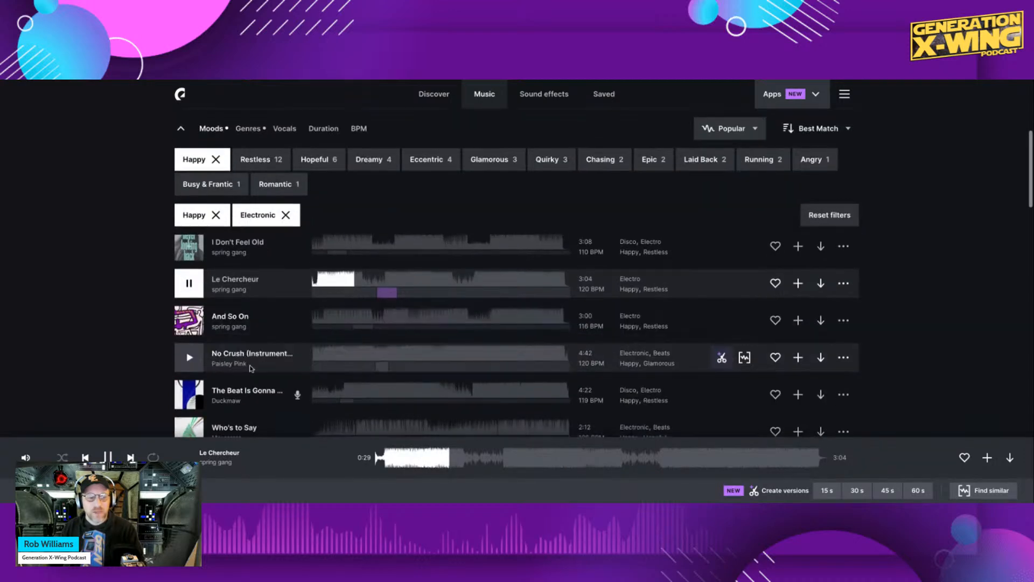
left_click(189, 323)
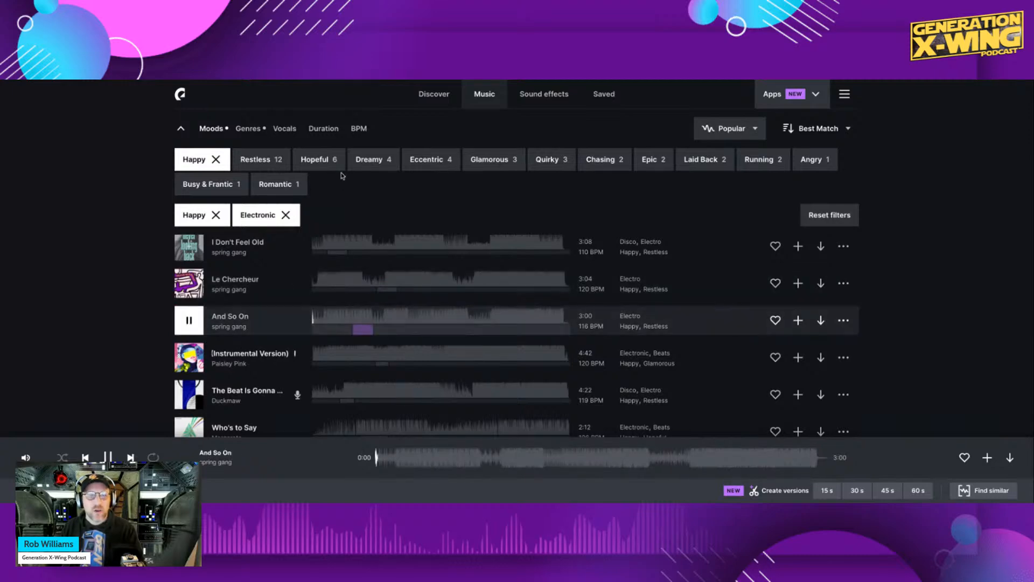
Add the Hopeful mood, preview Who's to Say and Sprnkl, then remove Hopeful and Happy.
left_click(318, 160)
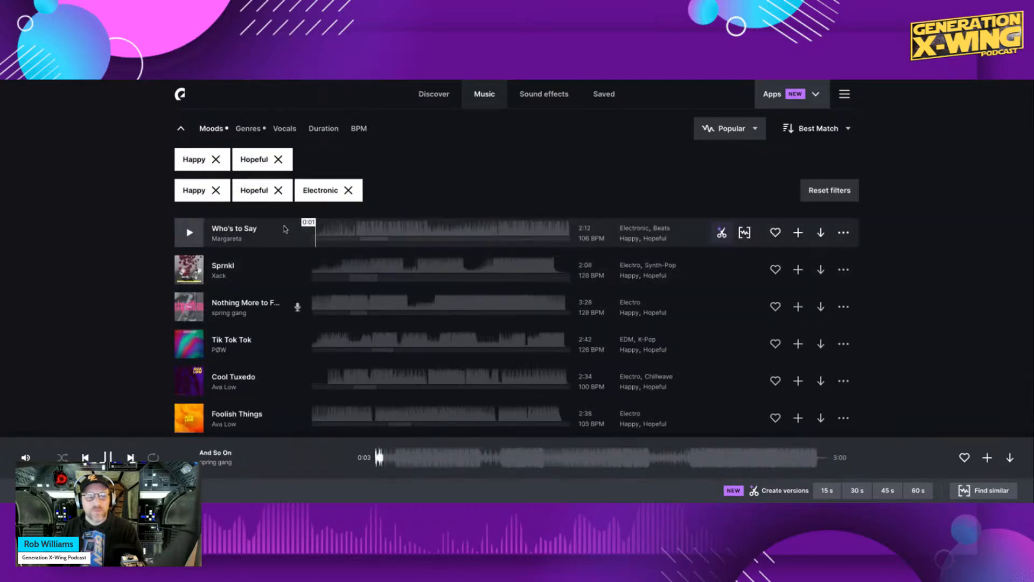
left_click(189, 232)
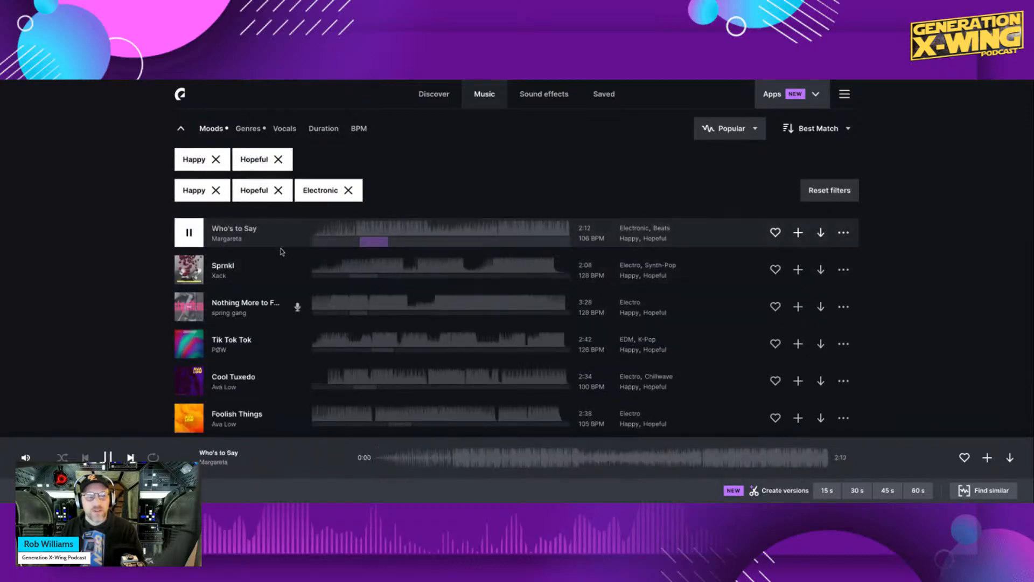
left_click(353, 236)
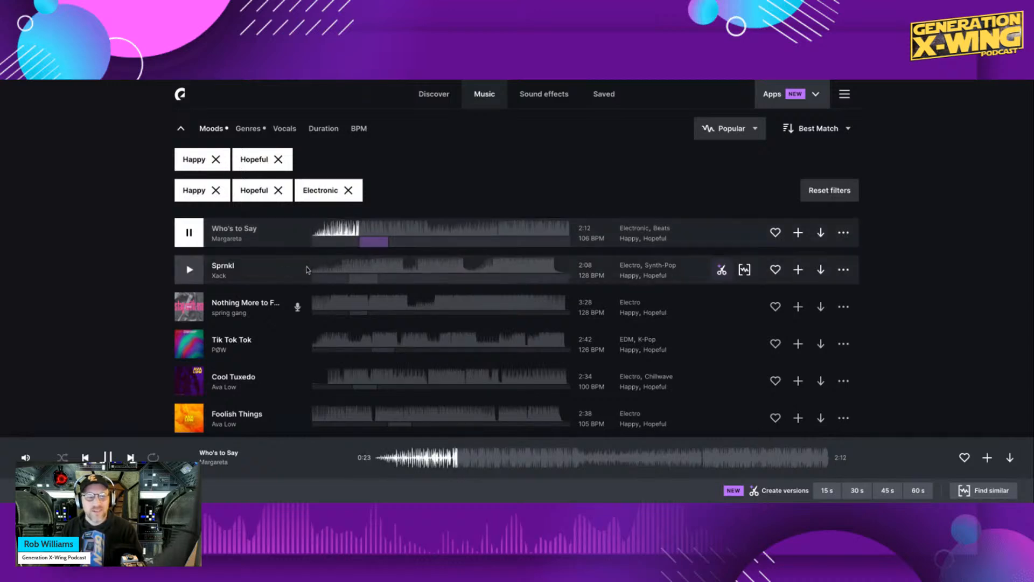
left_click(355, 269)
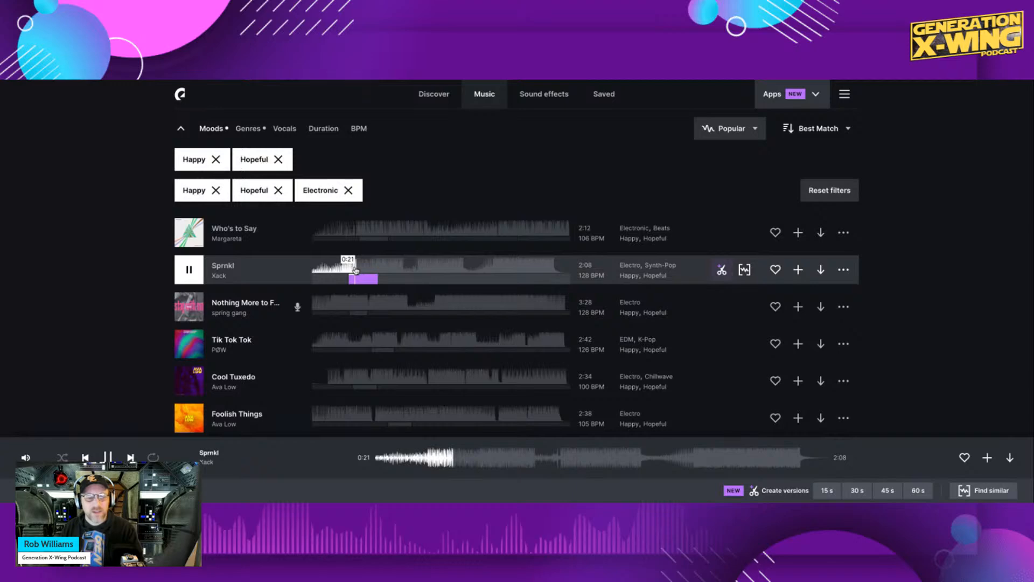
left_click(279, 164)
left_click(221, 163)
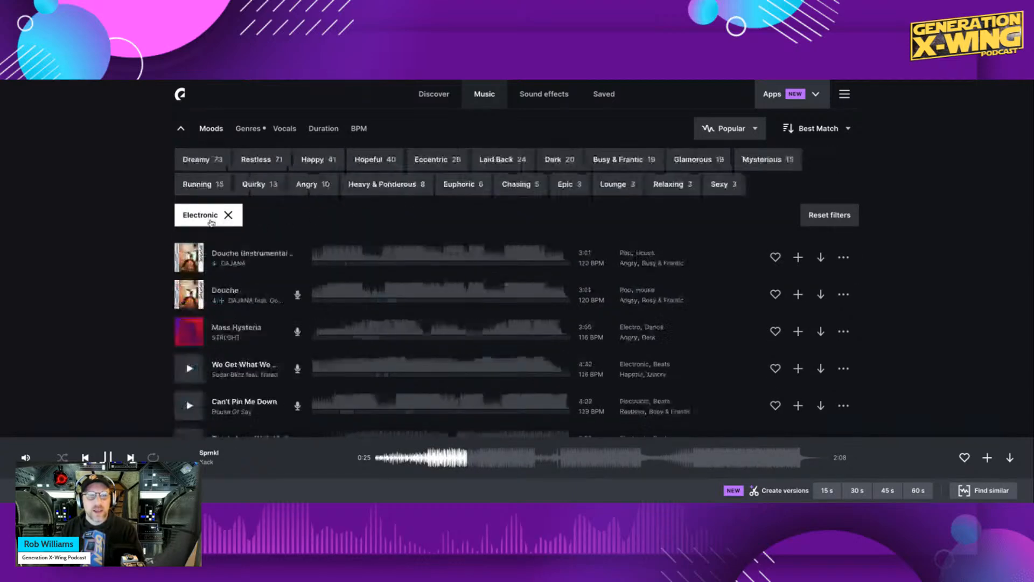
Stop Sprnkl and replace the Electronic genre filter with the Running mood.
left_click(108, 456)
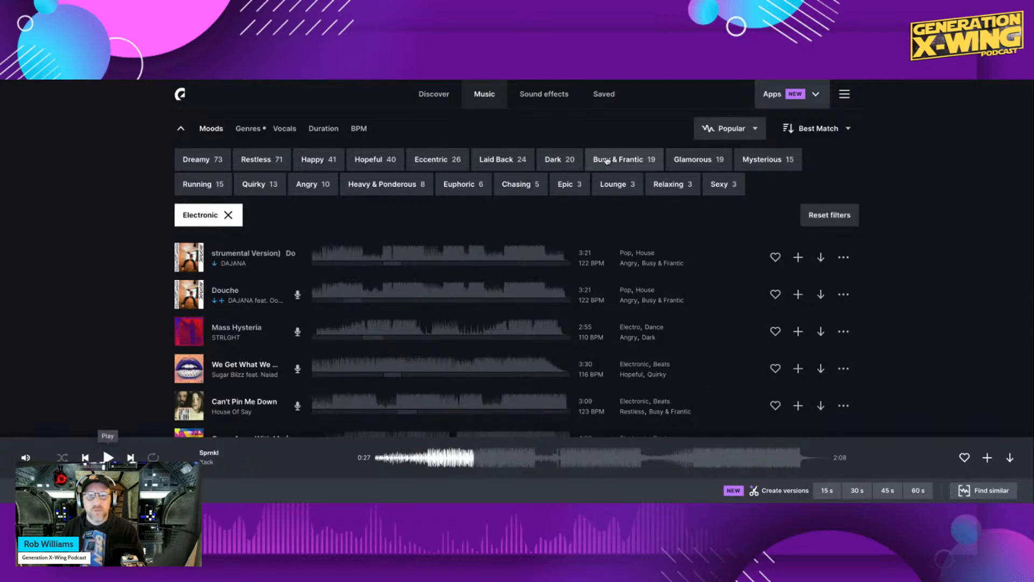
left_click(230, 215)
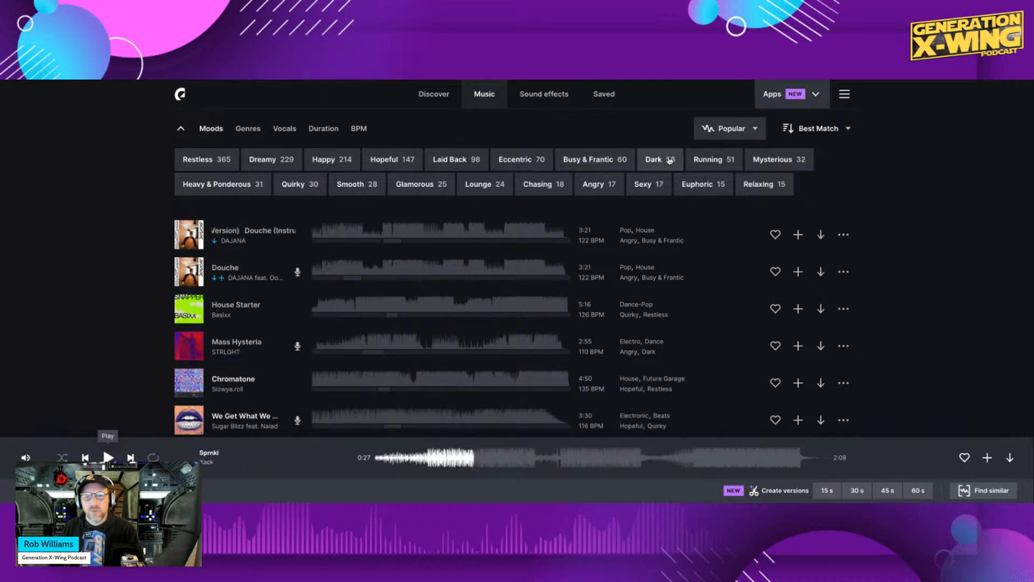
left_click(712, 160)
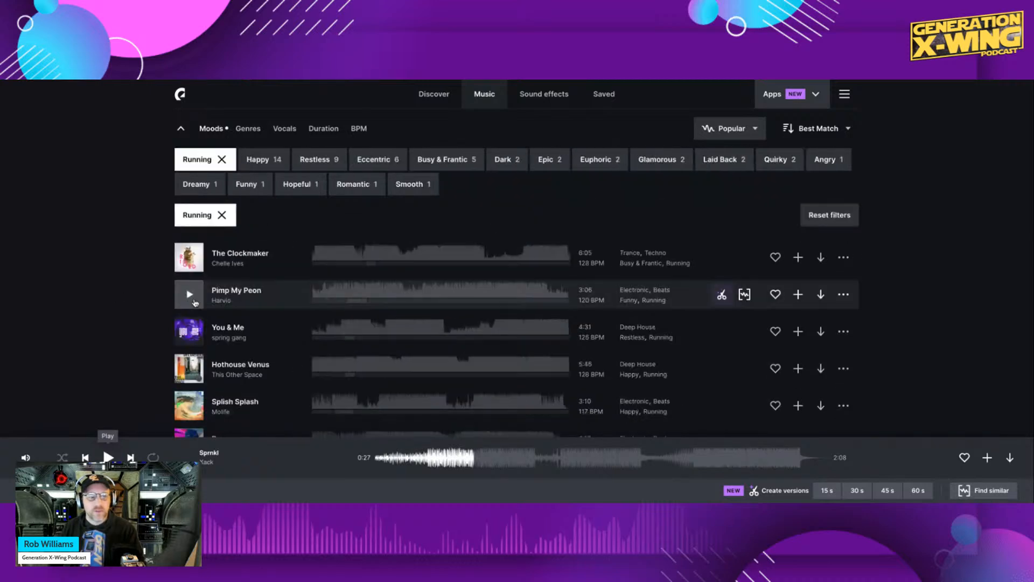
Preview The Clockmaker, then You & Me from about 1:25, pausing it at 1:27.
left_click(193, 261)
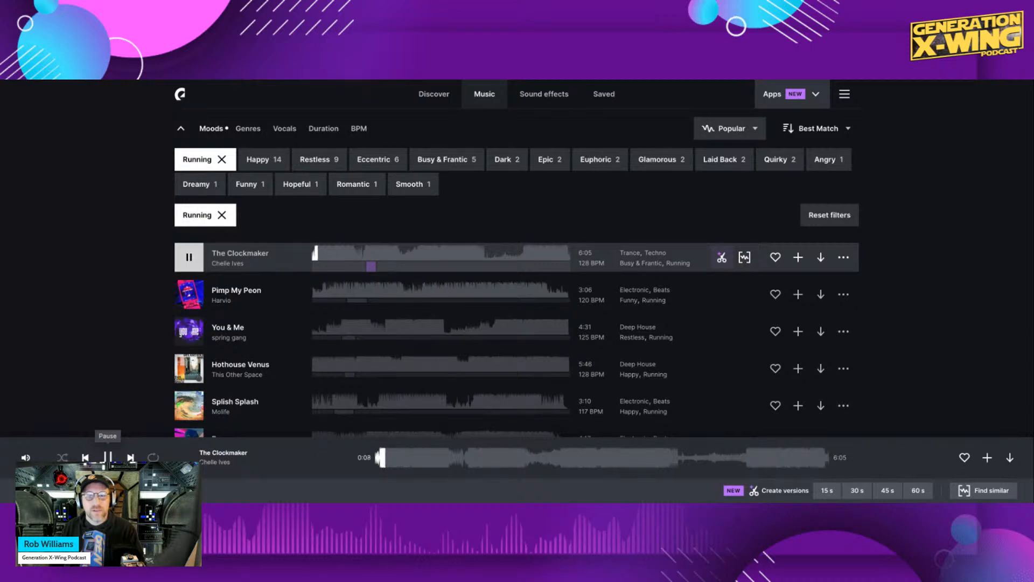
left_click(189, 331)
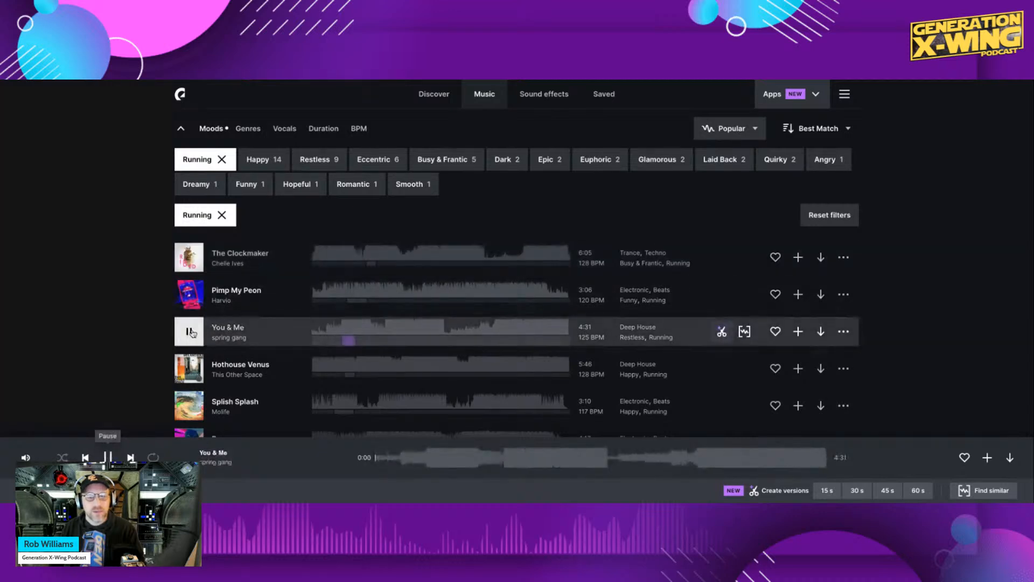
left_click(395, 330)
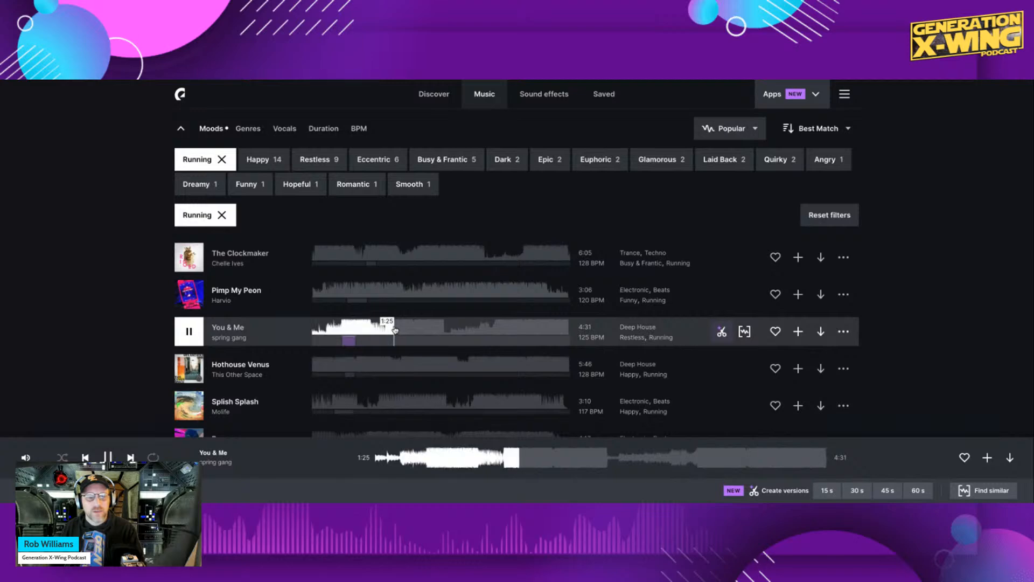
left_click(189, 331)
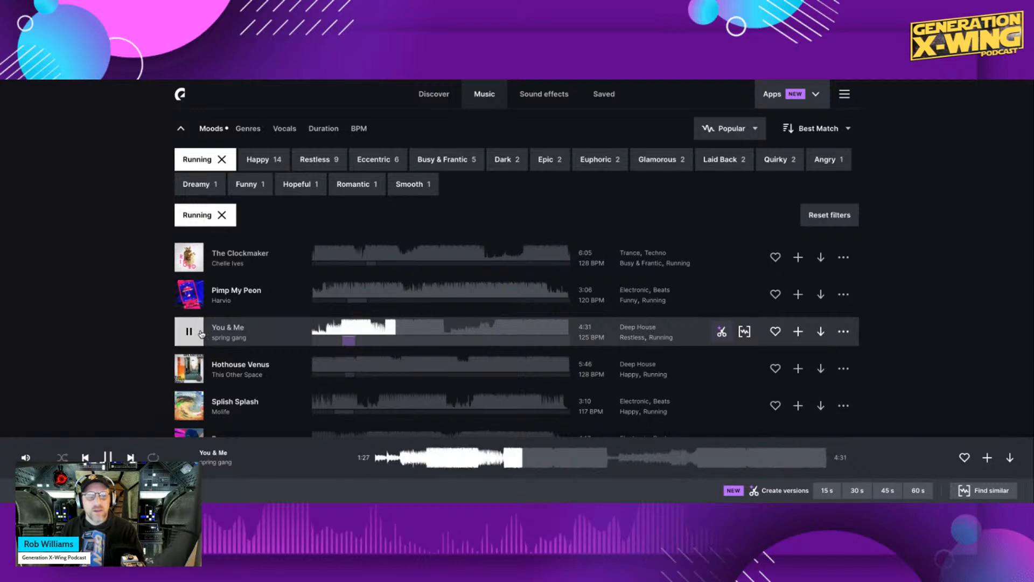
left_click(245, 129)
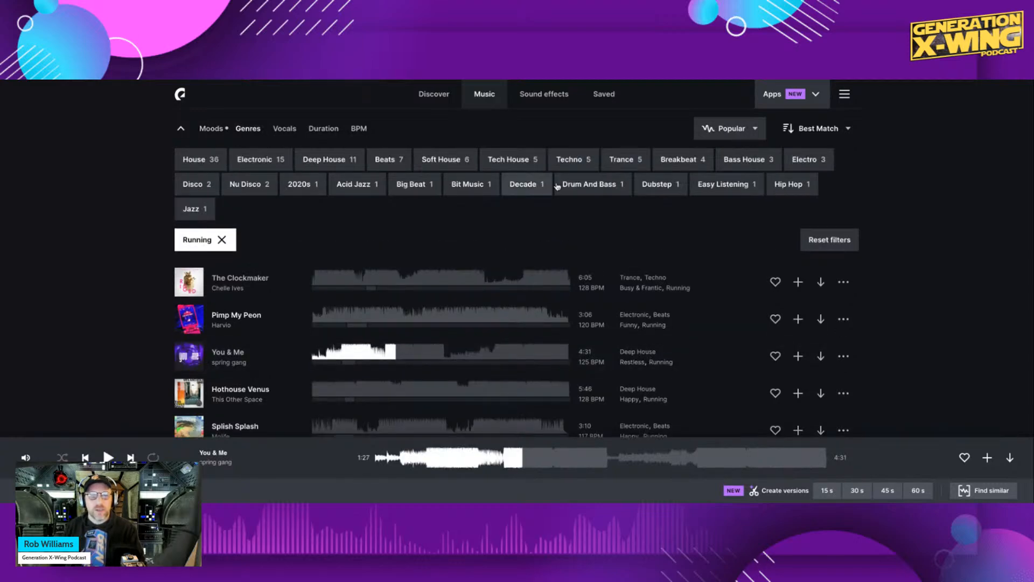
Swap Running for the Tech House genre, preview I Go Beast, add Trance, and sample Margara.
left_click(223, 240)
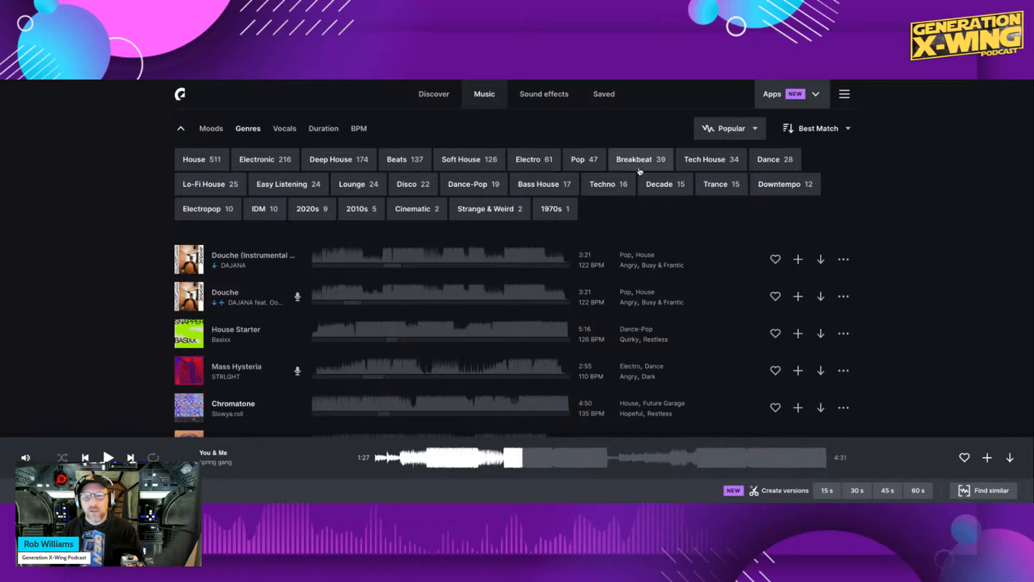
left_click(719, 161)
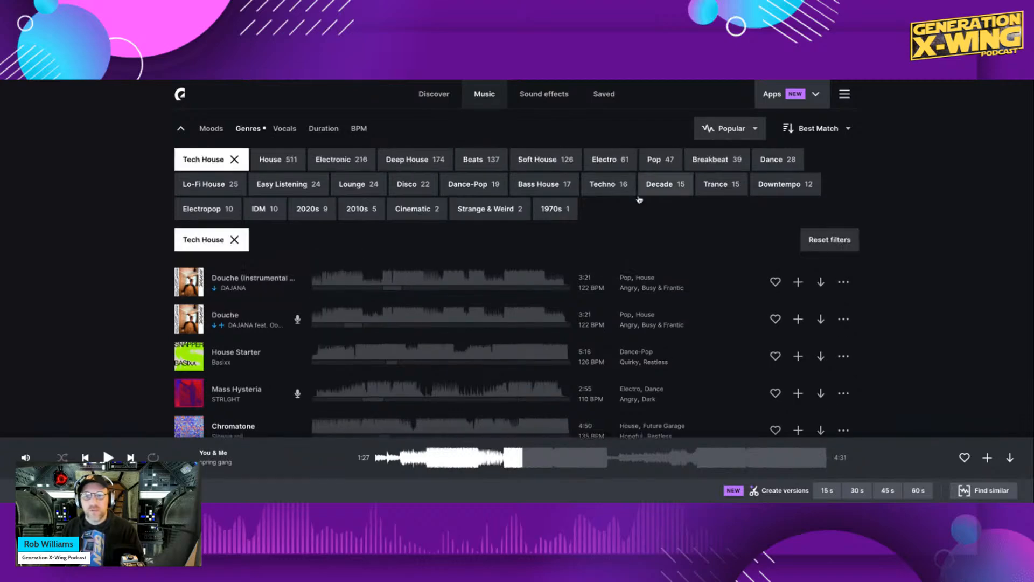
left_click(192, 235)
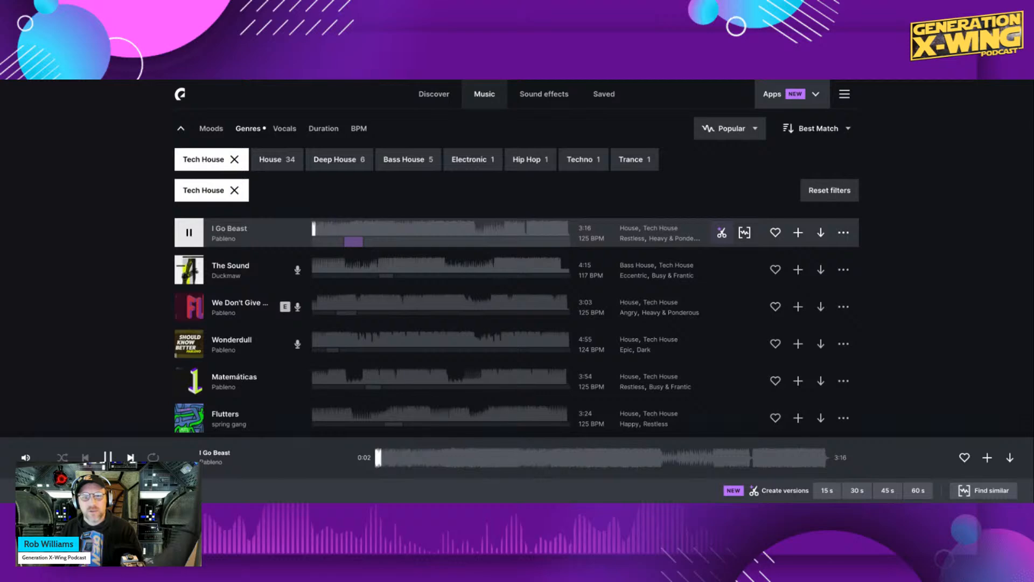
left_click(632, 160)
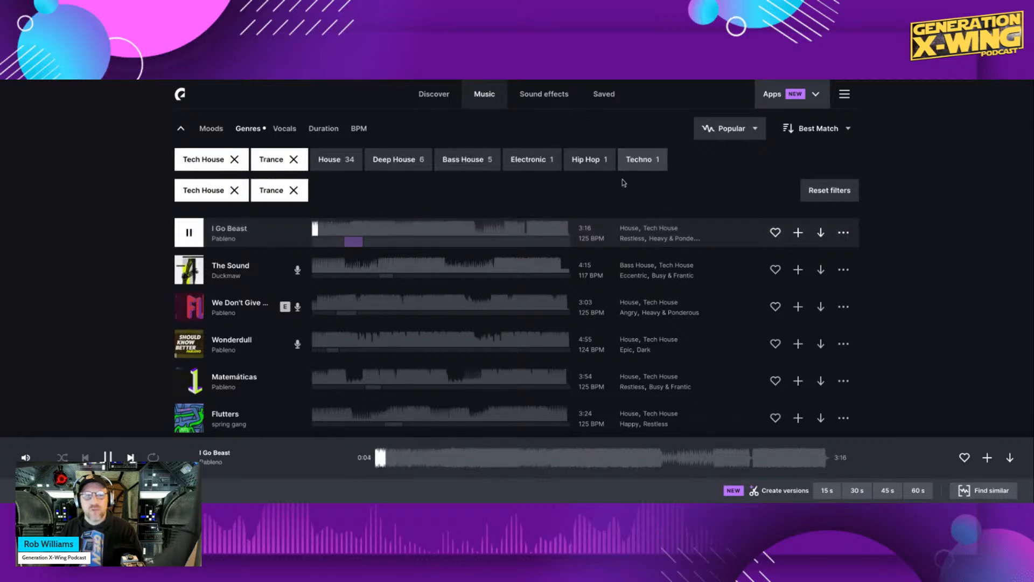
left_click(193, 236)
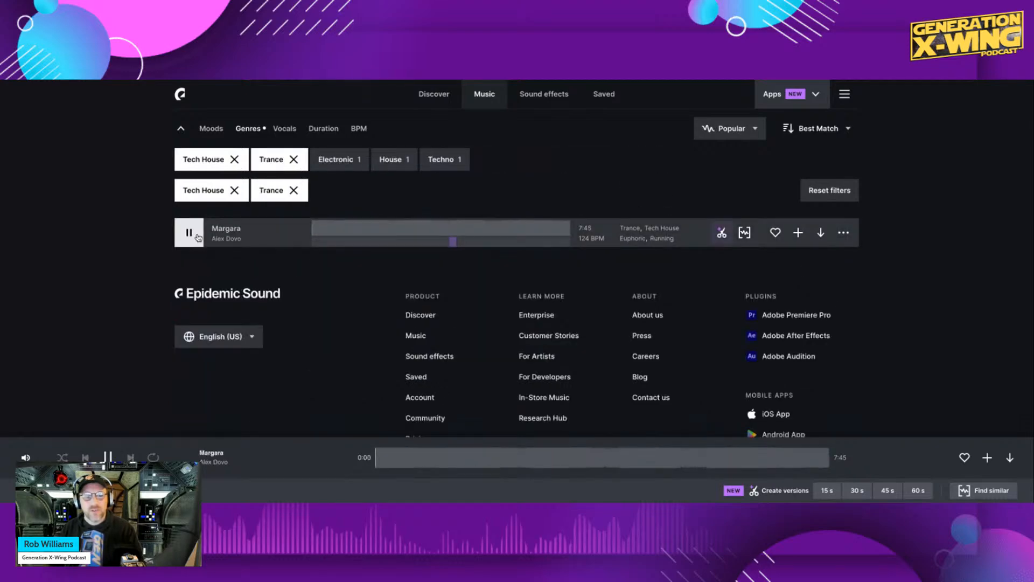
left_click(197, 236)
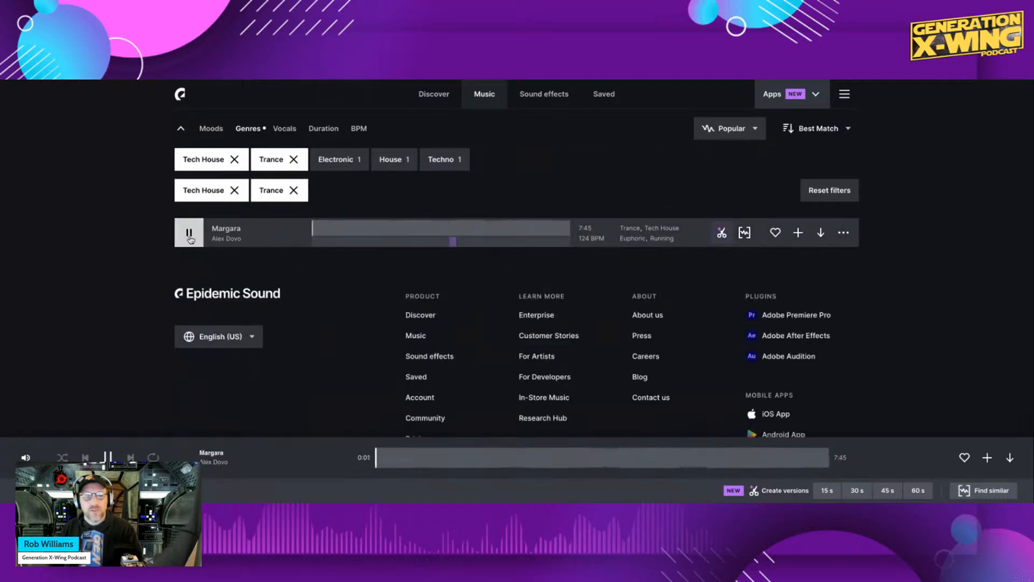
Remove the Trance and Tech House filters and scroll the unfiltered results.
left_click(292, 197)
left_click(234, 190)
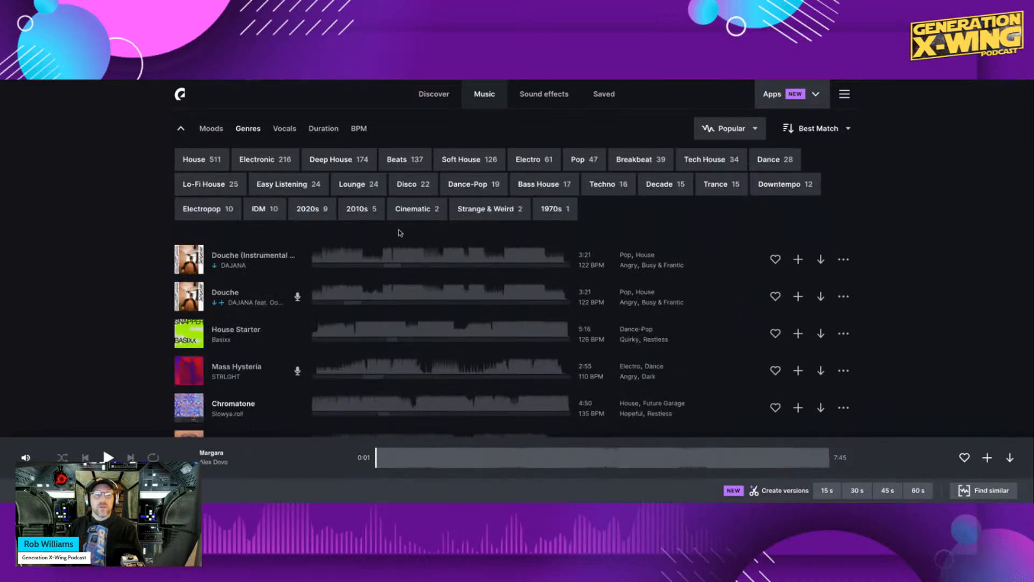
scroll(451, 271, "down", 1)
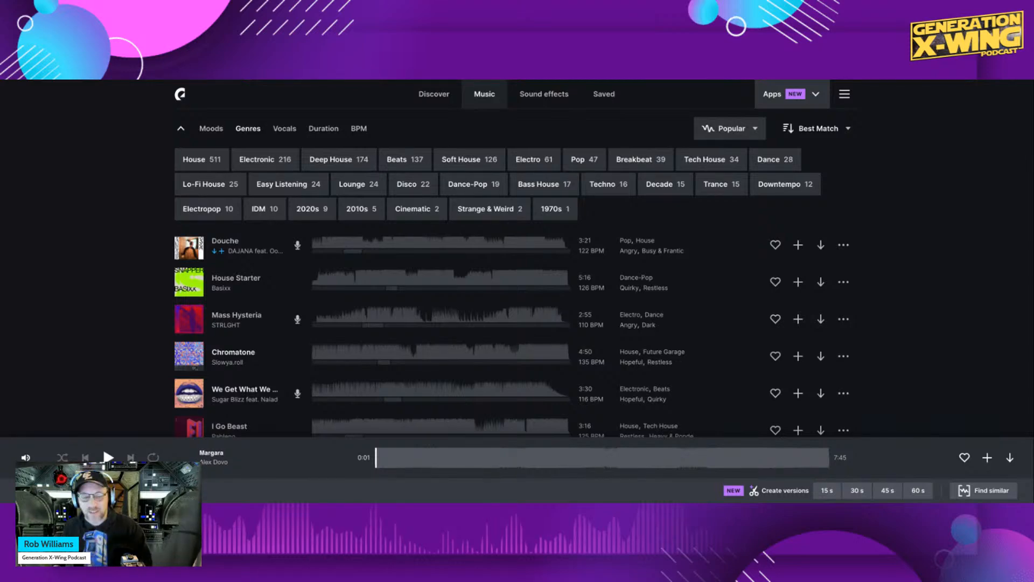
scroll(451, 277, "down", 1)
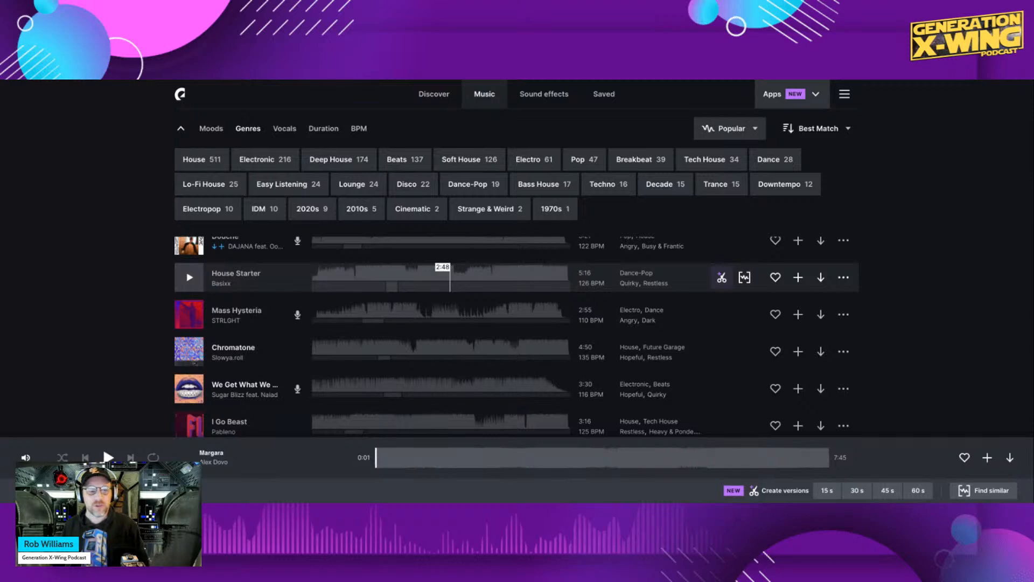
scroll(450, 275, "down", 5)
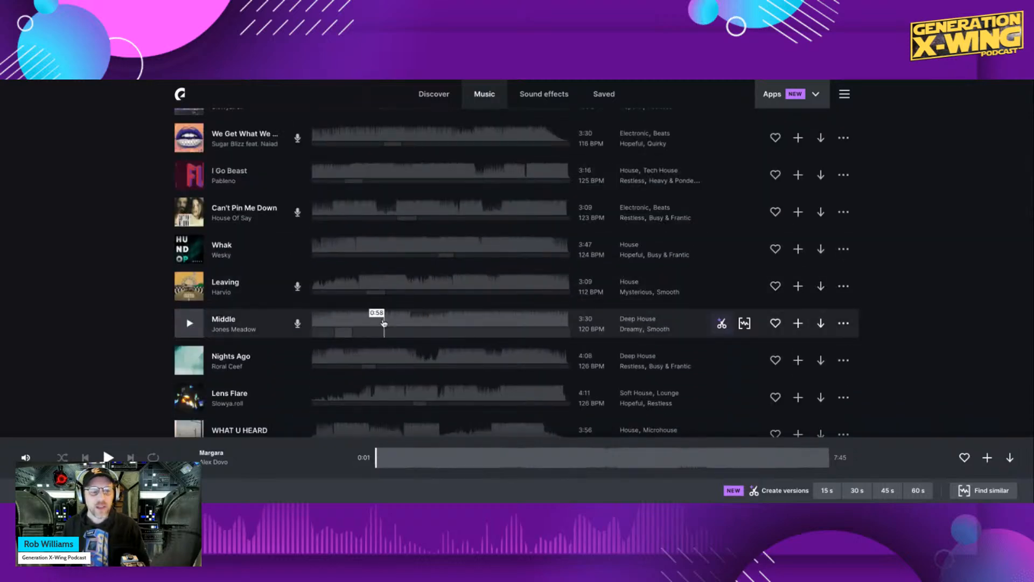
Return to Discover and open the YouTube Tutorial Tracks playlist under Creator's Picks.
scroll(383, 322, "down", 3)
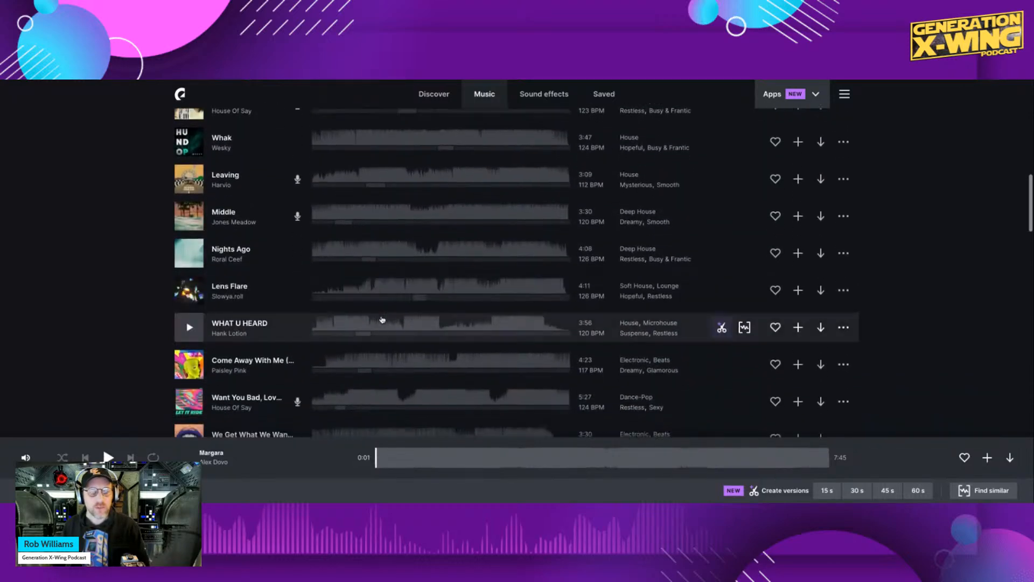
scroll(382, 320, "up", 10)
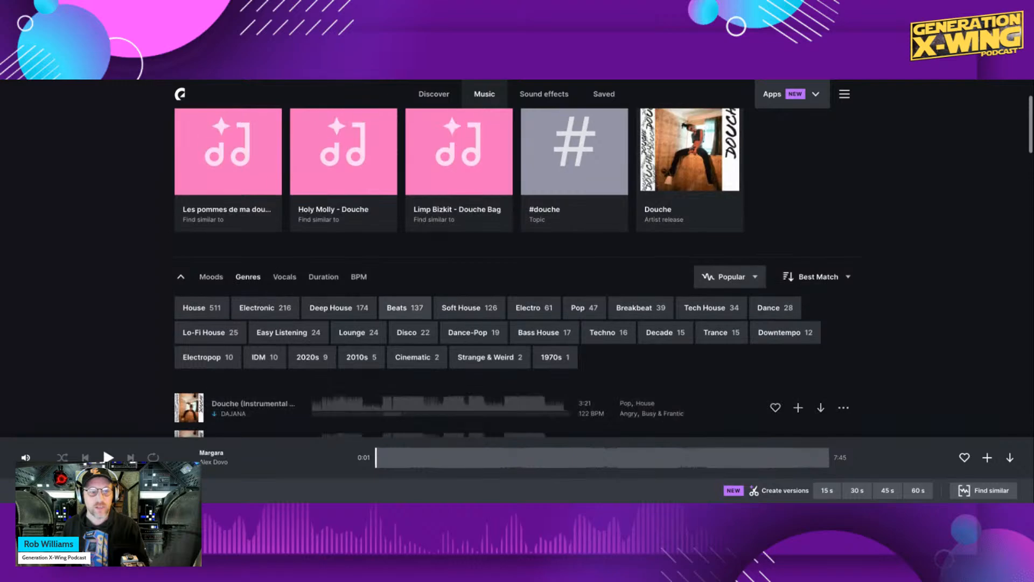
scroll(383, 320, "up", 1)
scroll(382, 270, "up", 1)
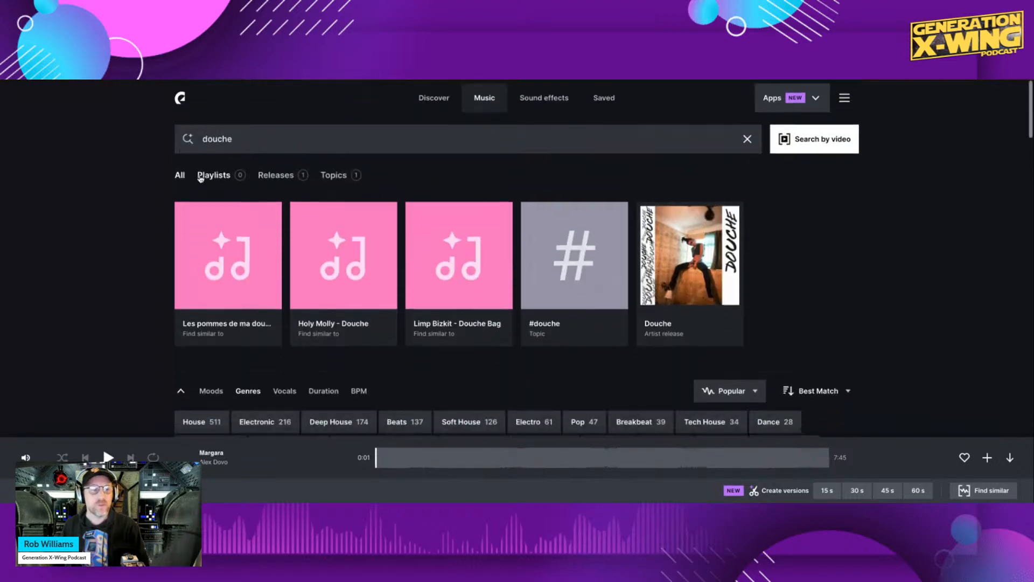
left_click(433, 94)
scroll(531, 309, "down", 8)
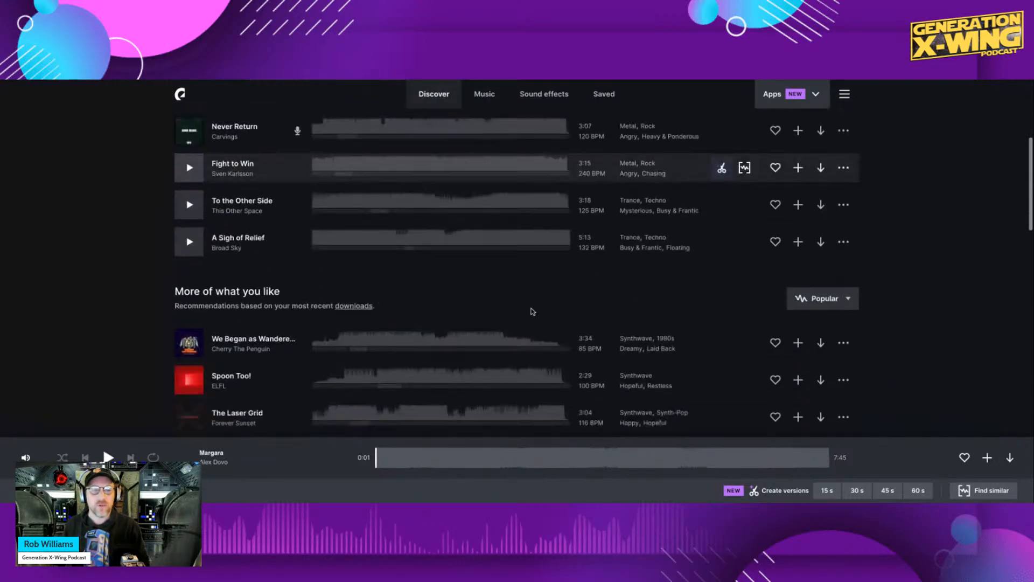
scroll(532, 311, "down", 1)
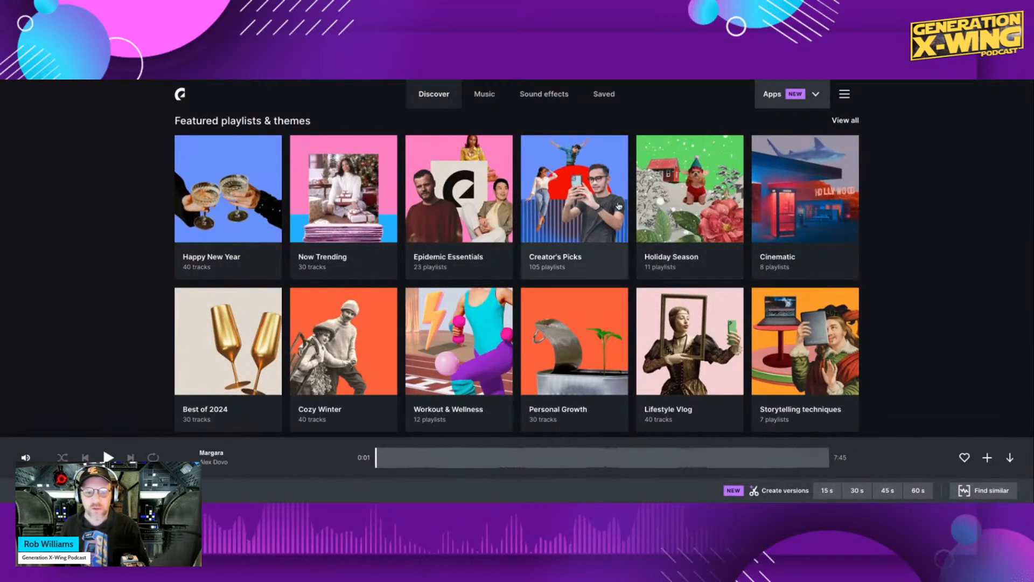
left_click(593, 206)
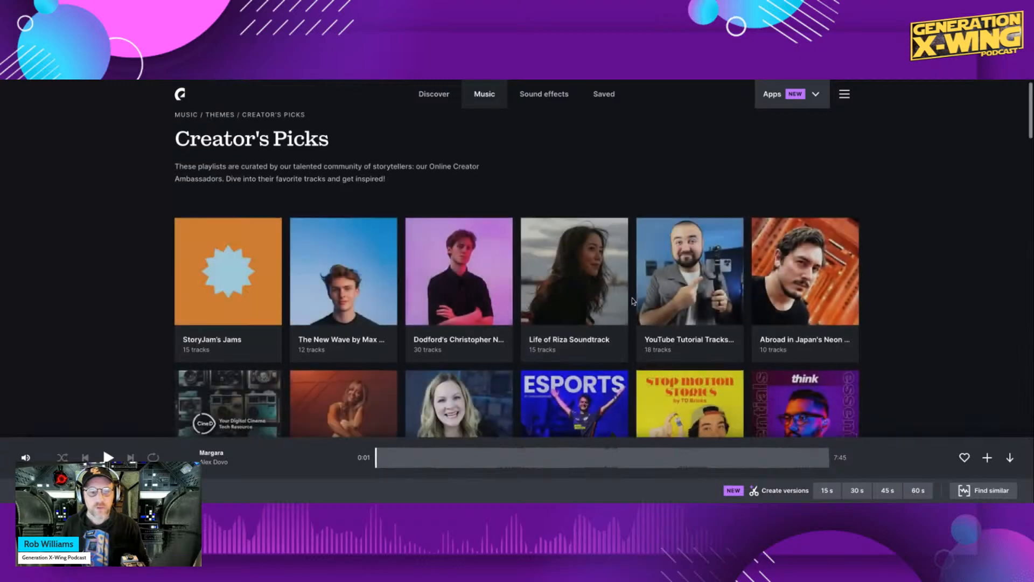
scroll(549, 300, "down", 2)
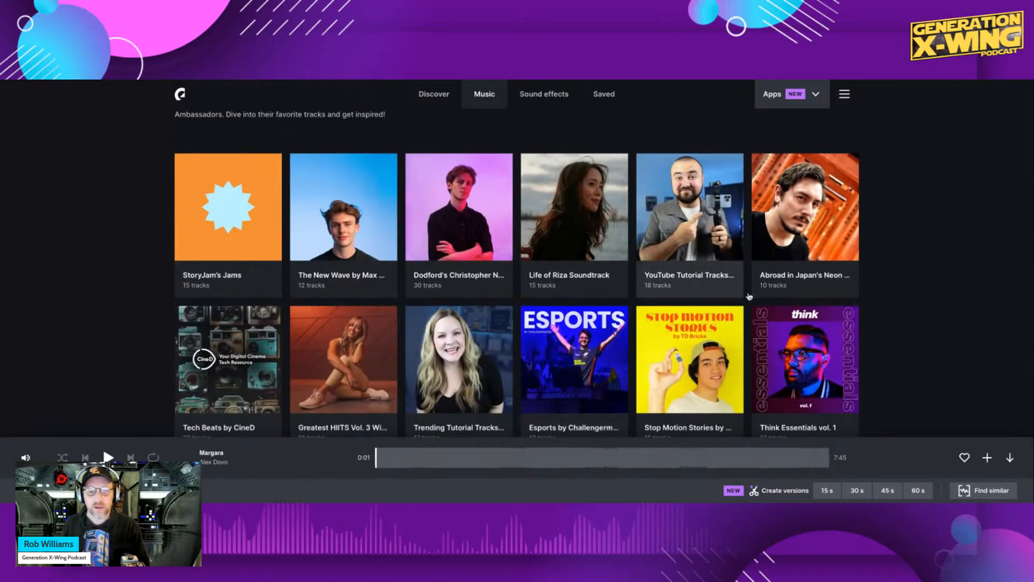
left_click(690, 232)
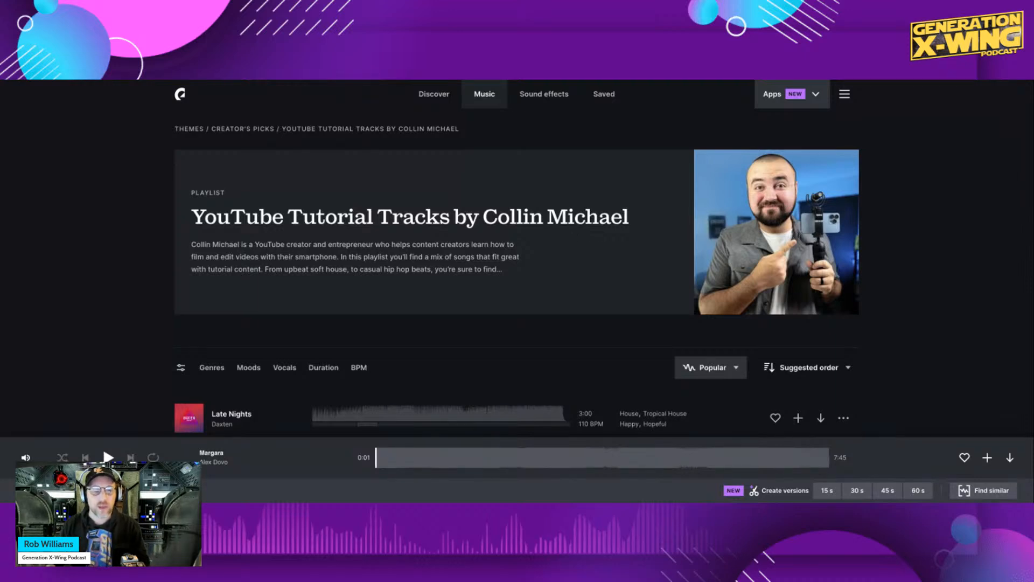
Preview Late Nights around 0:24–0:31, then replay it from 0:32 and pause at 0:39.
scroll(450, 217, "down", 1)
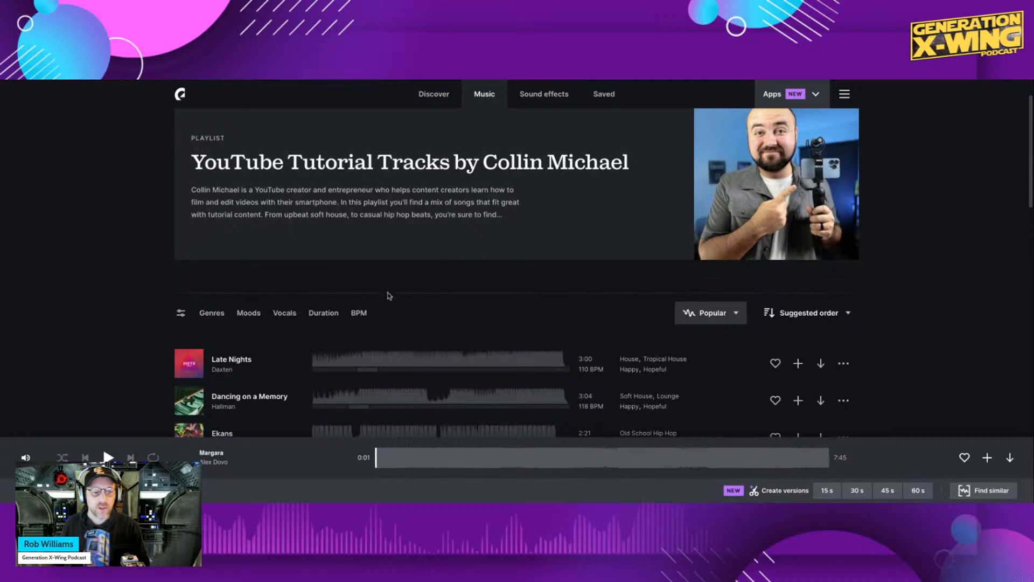
scroll(356, 308, "down", 1)
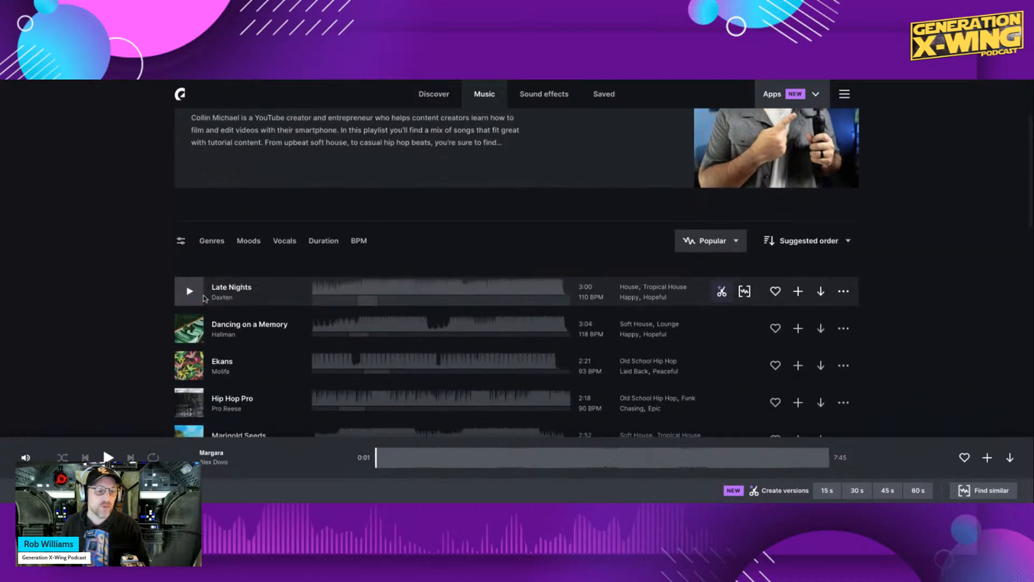
left_click(190, 290)
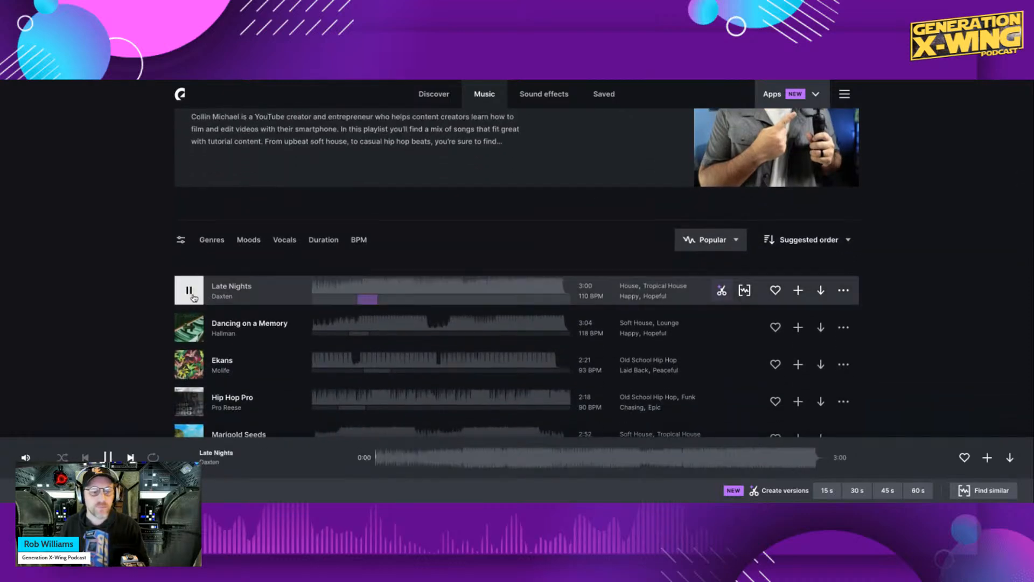
left_click(350, 291)
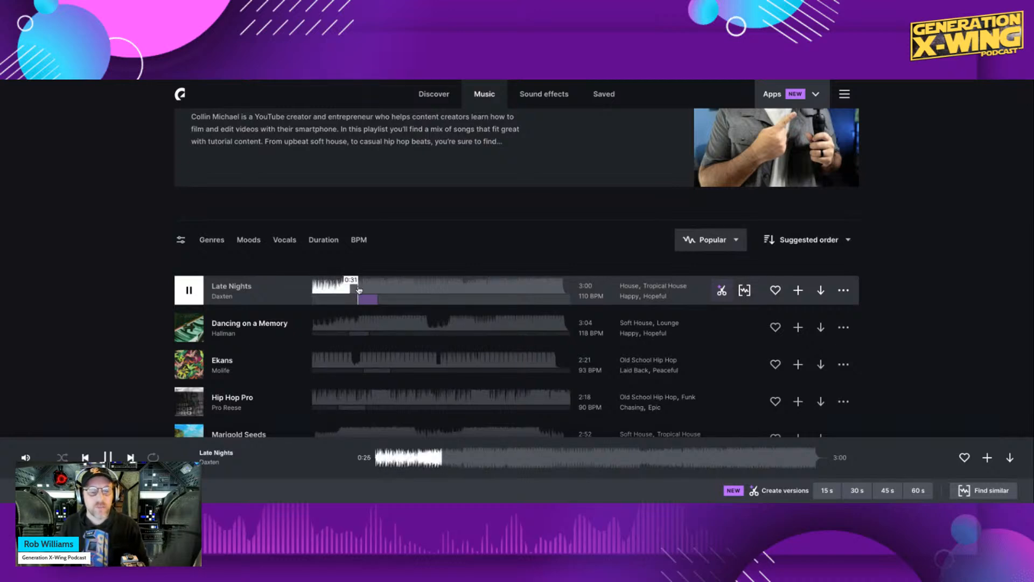
left_click(359, 290)
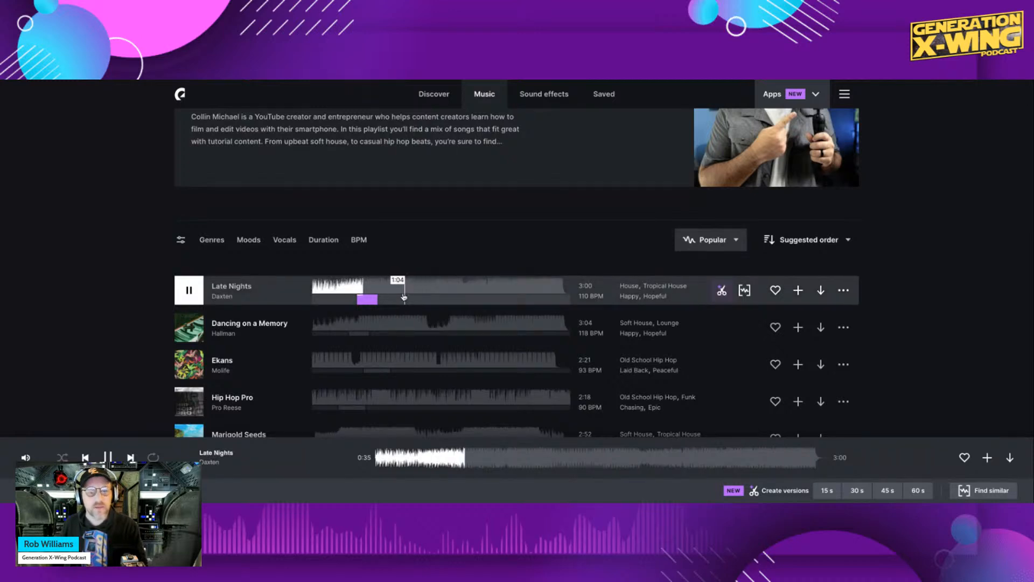
left_click(189, 291)
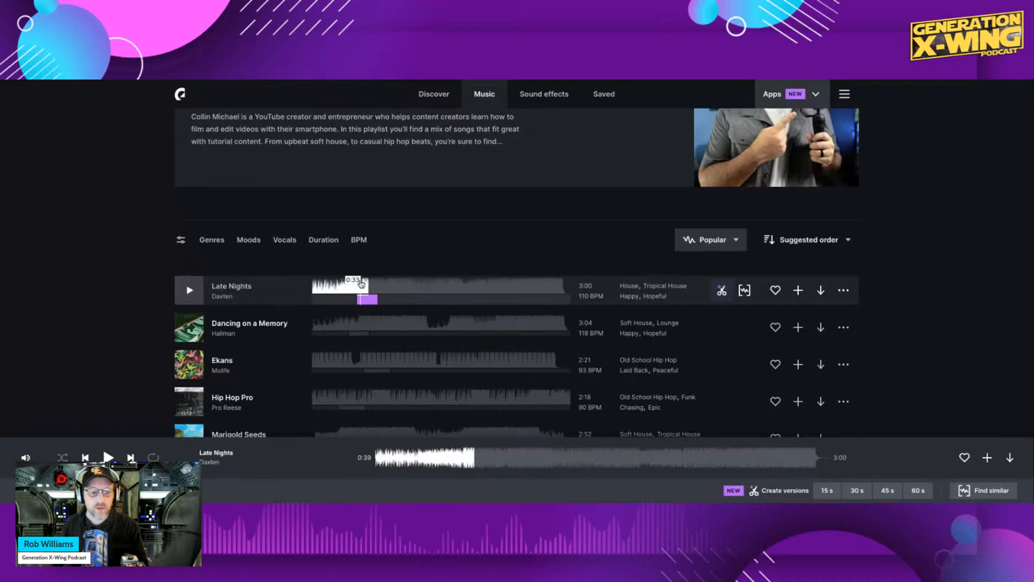
left_click(360, 287)
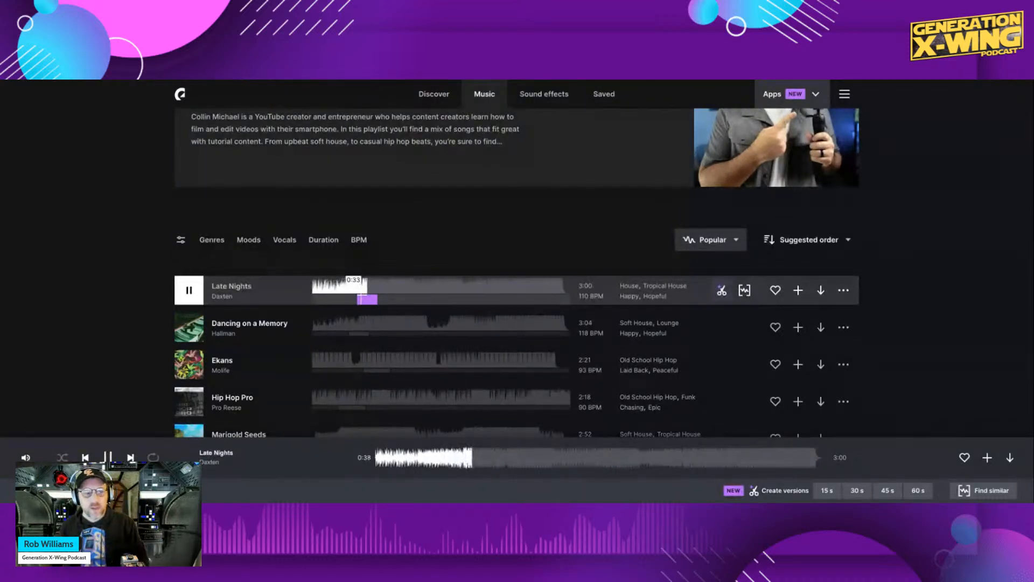
left_click(187, 292)
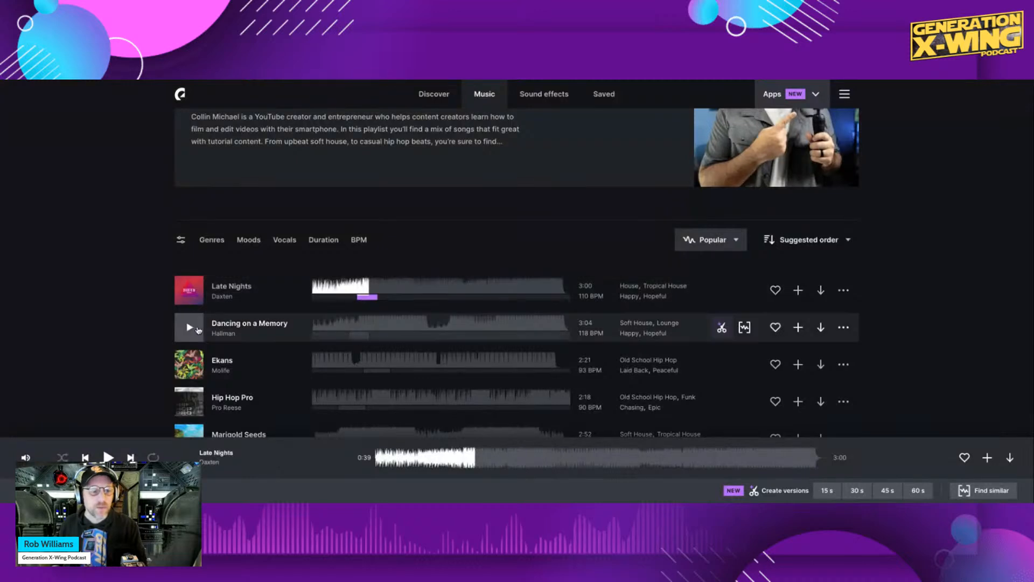
Play Dancing on a Memory, jump to about 1:17, then pause it near 1:43.
left_click(189, 327)
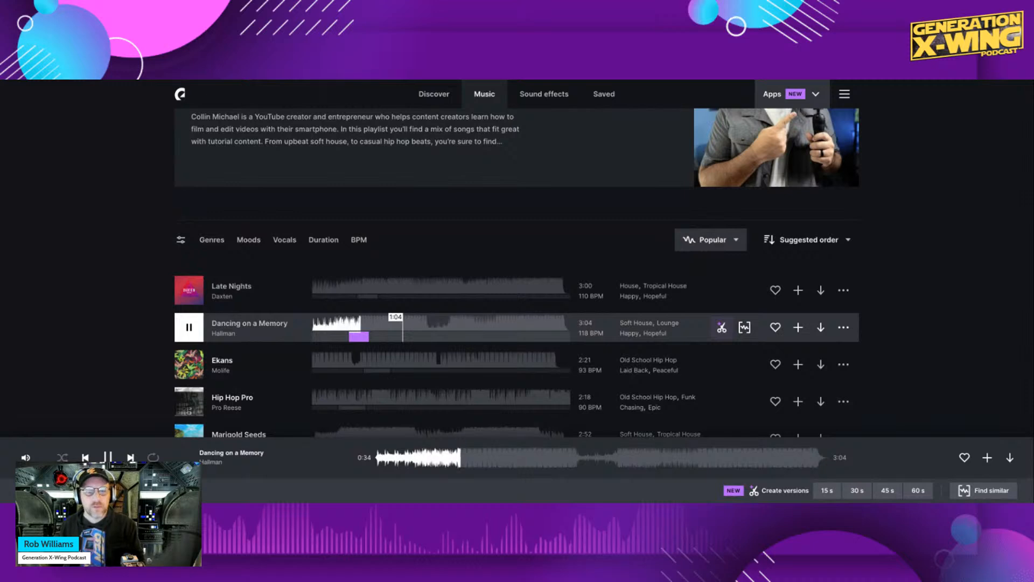
left_click(195, 328)
scroll(329, 324, "down", 2)
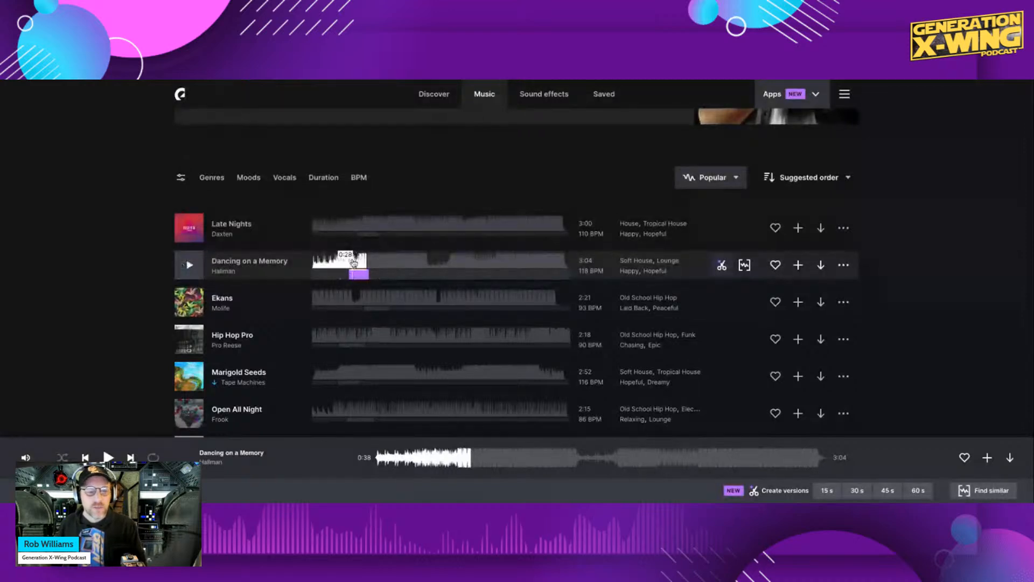
left_click(423, 262)
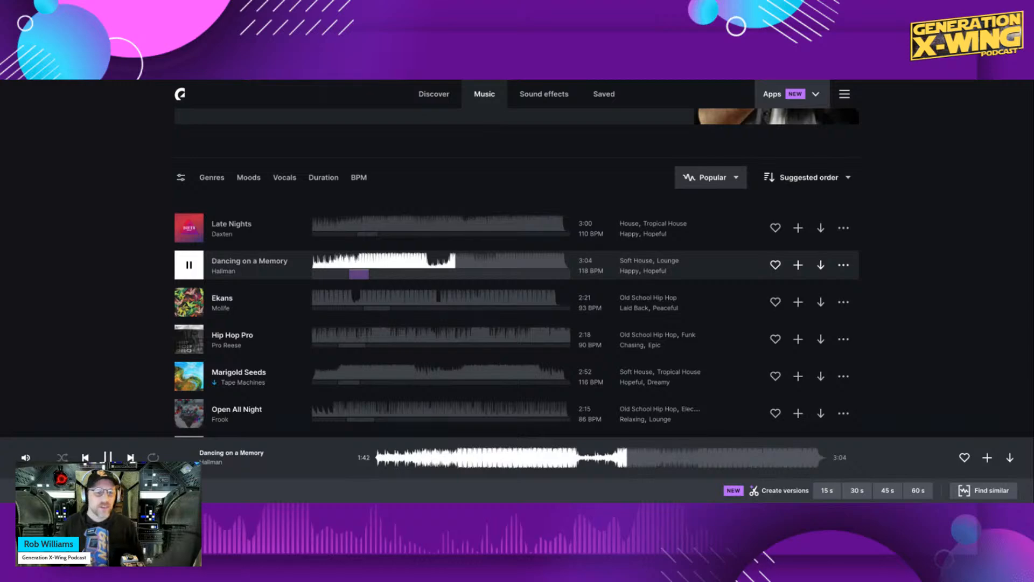
left_click(182, 263)
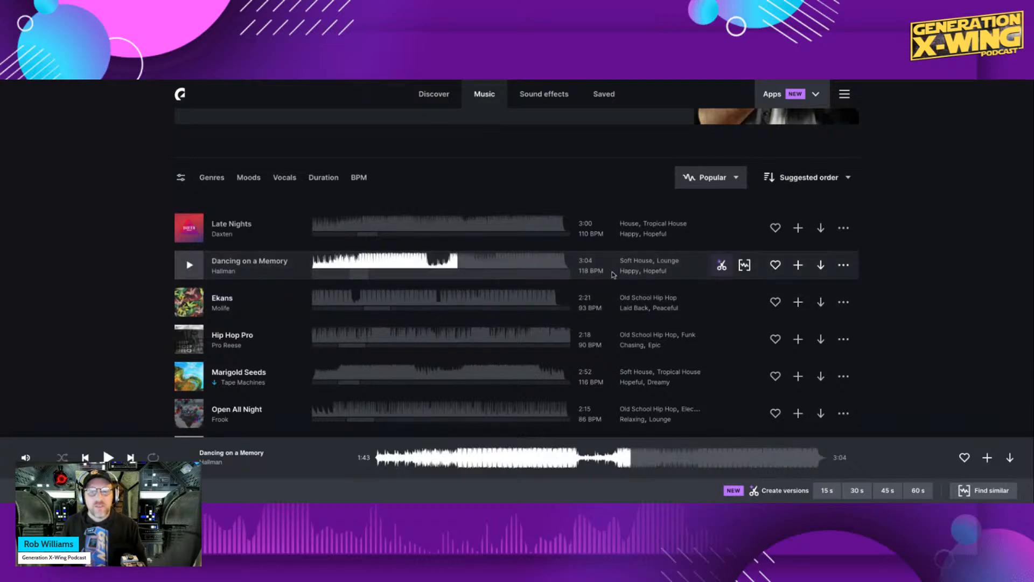
Download Dancing on a Memory as a full-mix MP3.
left_click(822, 264)
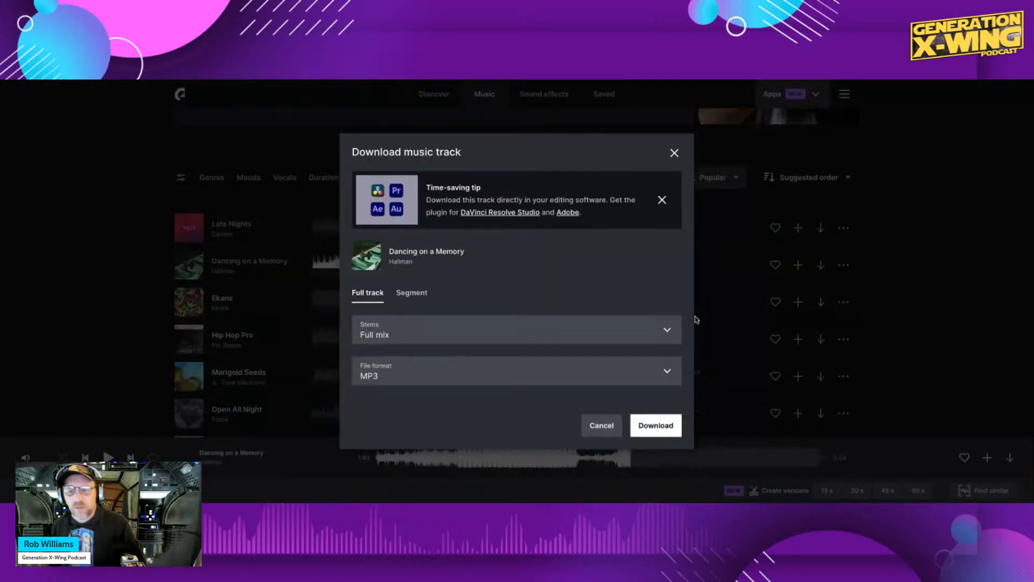
left_click(655, 425)
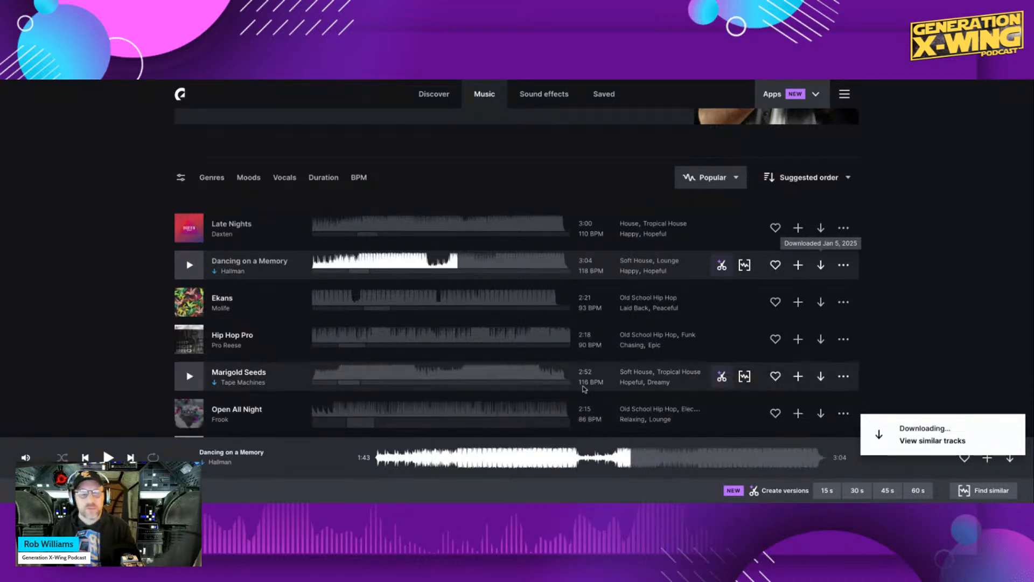
scroll(295, 351, "down", 2)
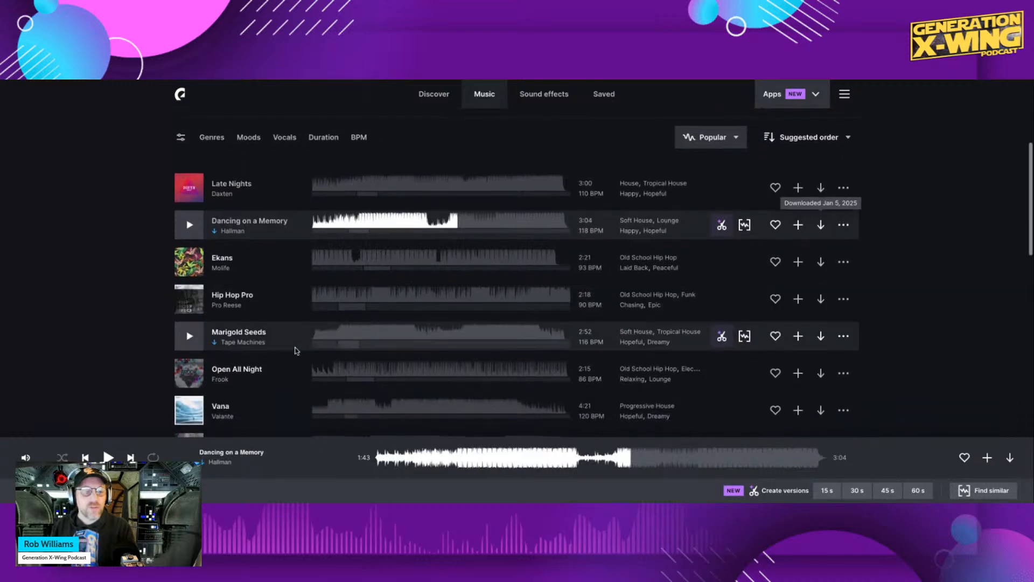
scroll(288, 381, "down", 2)
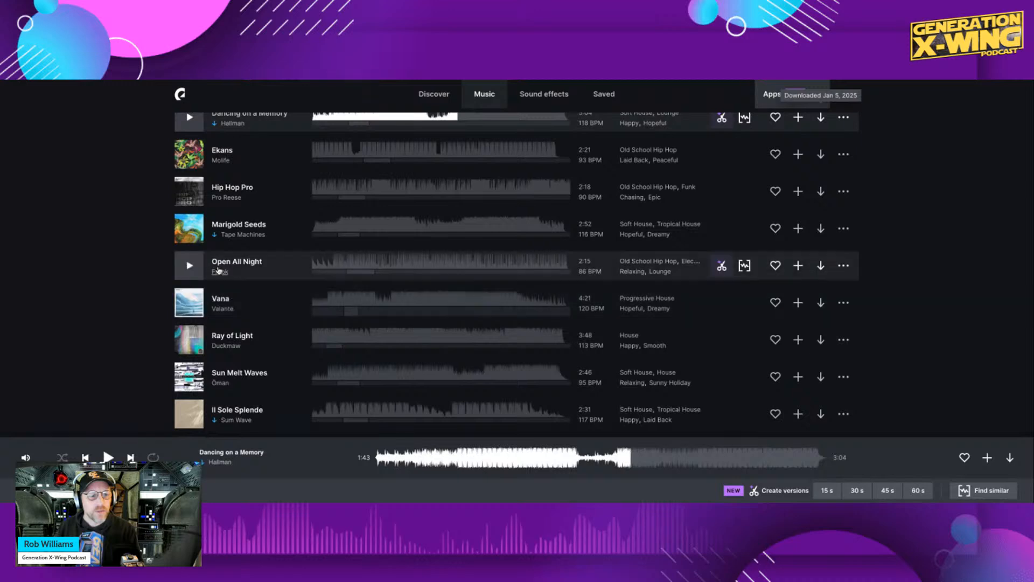
Briefly preview Open All Night and pause it at 0:02.
left_click(189, 266)
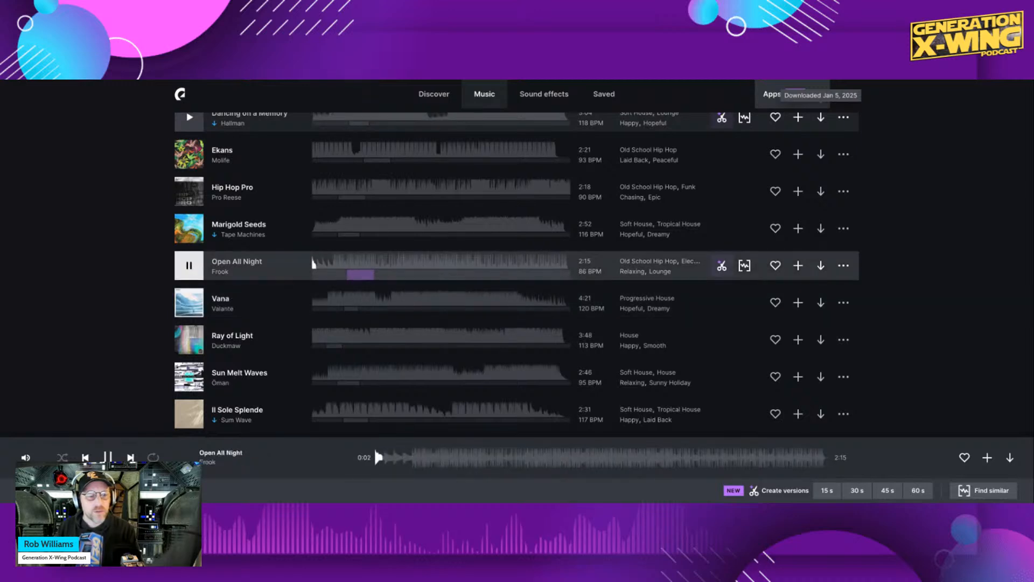
left_click(189, 266)
scroll(264, 329, "down", 2)
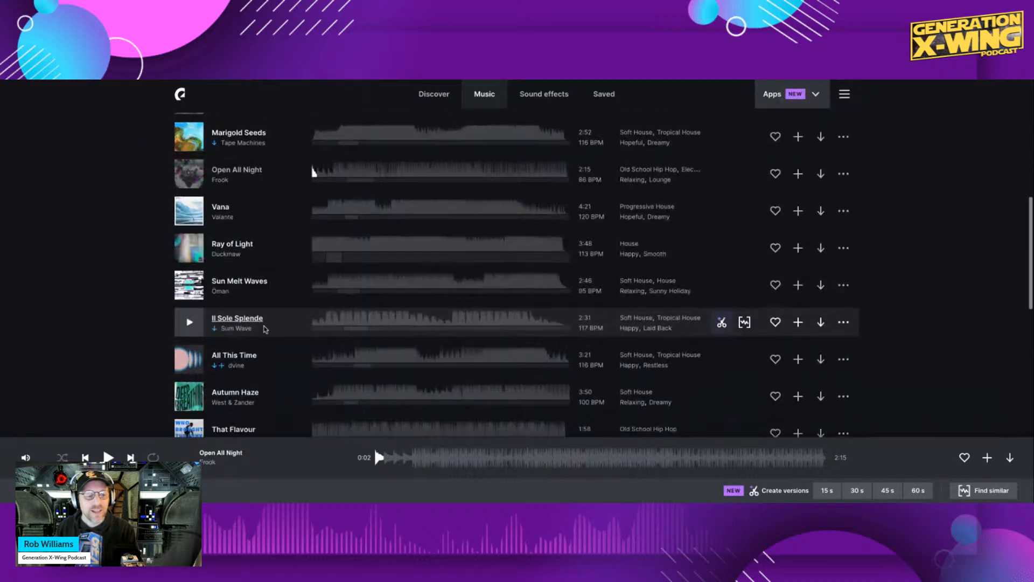
scroll(265, 340, "down", 3)
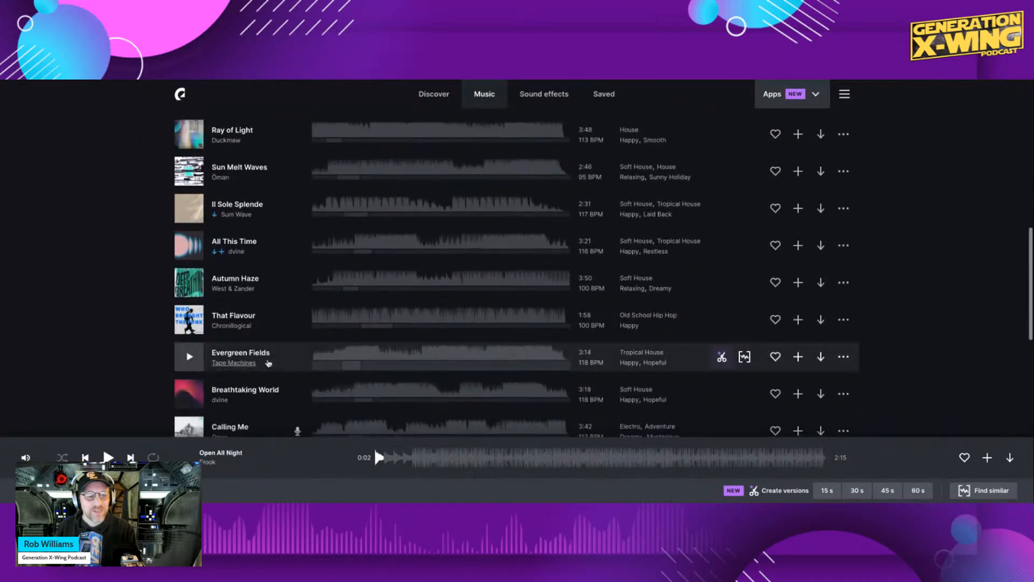
scroll(267, 363, "up", 10)
scroll(231, 313, "down", 2)
Filter the playlist to the Soft House genre.
left_click(218, 291)
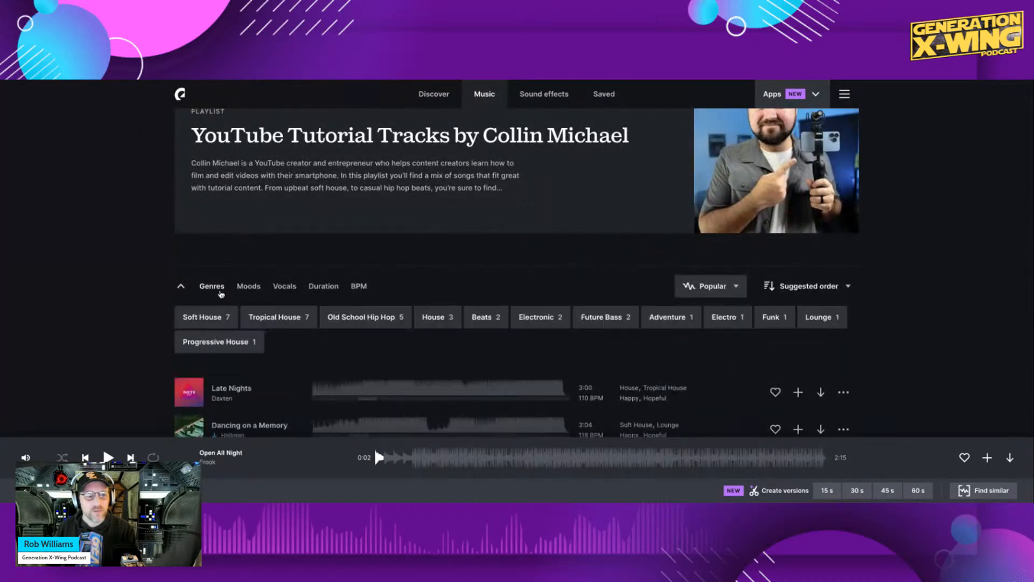
left_click(223, 322)
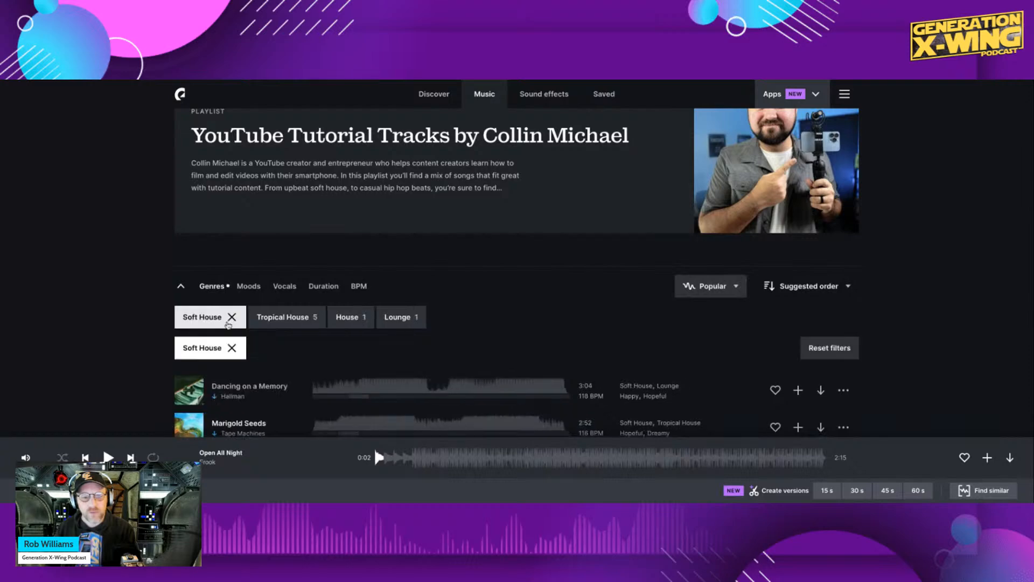
scroll(190, 345, "down", 3)
Sample Il Sole Splende, All This Time and Breathtaking World, leaving Breathtaking World playing near 0:33.
left_click(190, 379)
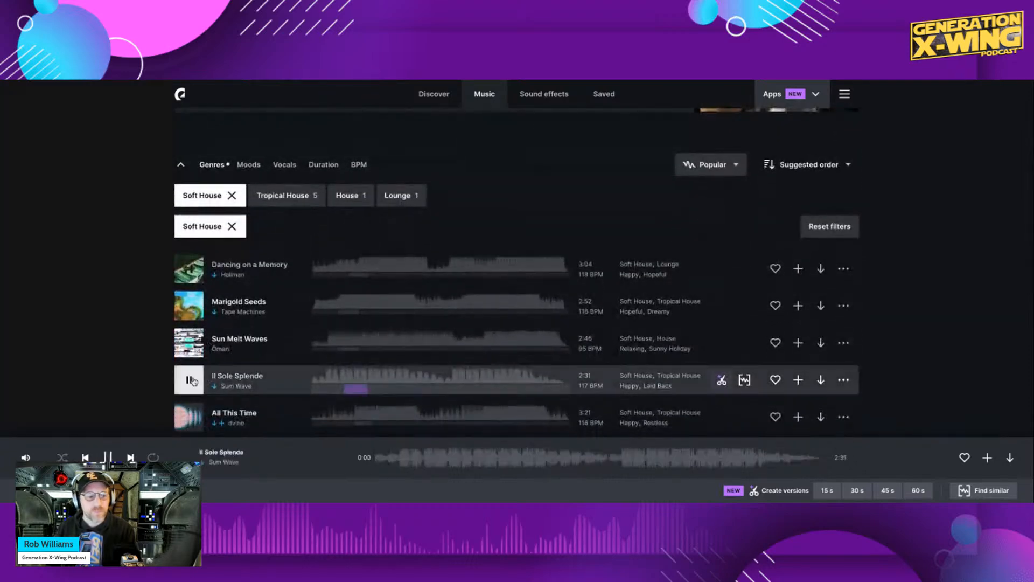
scroll(195, 377, "down", 1)
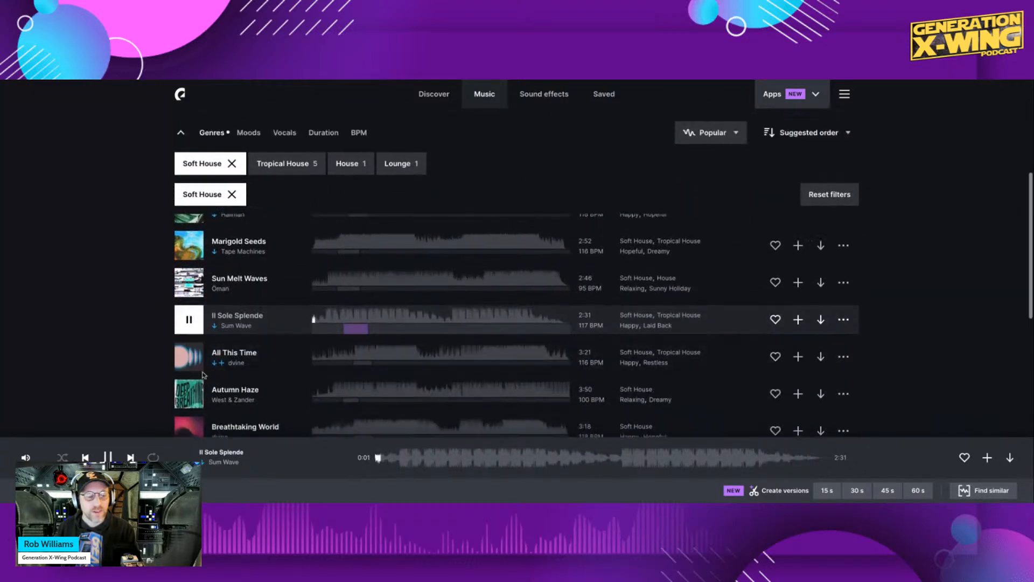
left_click(338, 319)
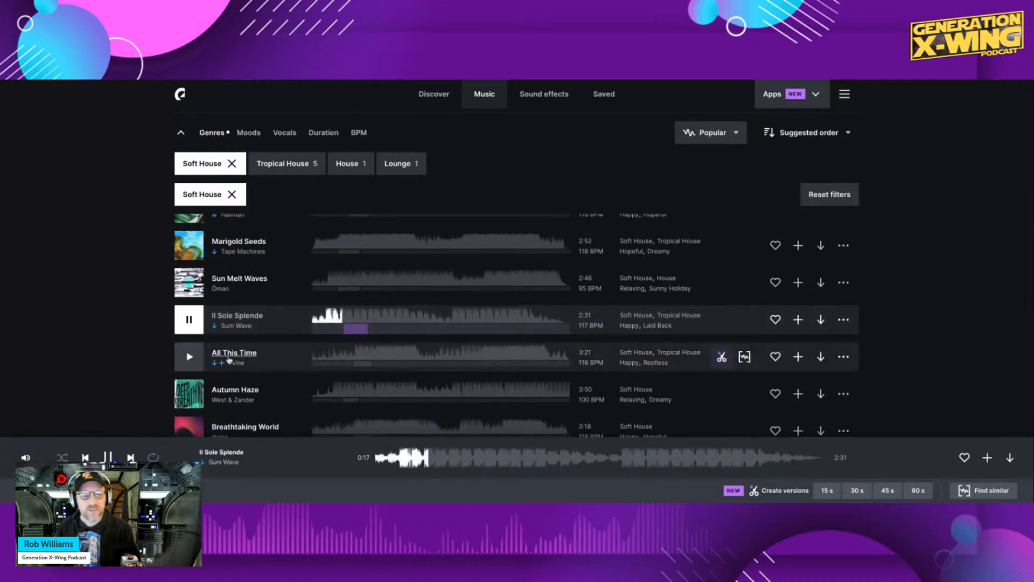
scroll(237, 364, "down", 1)
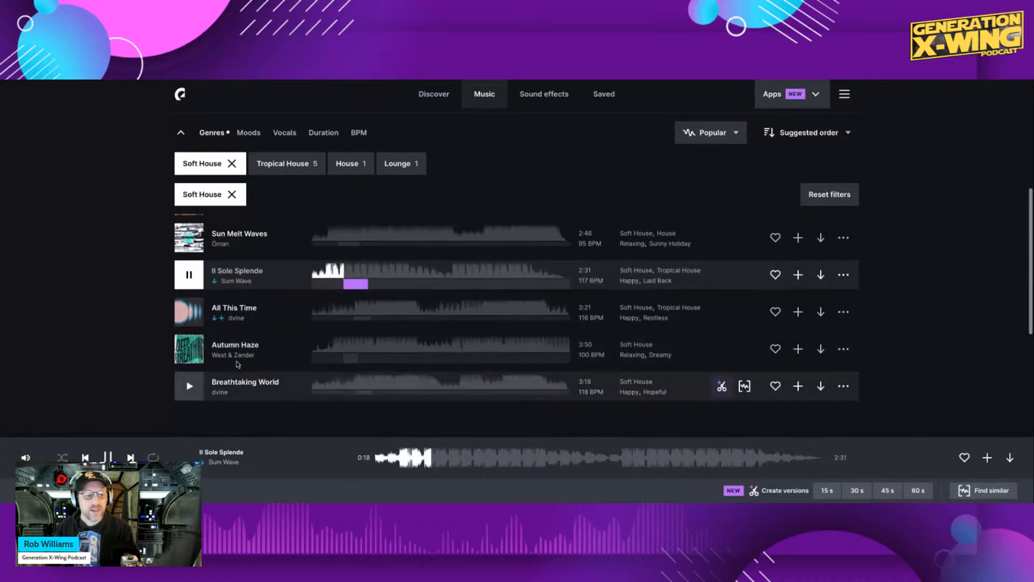
left_click(189, 312)
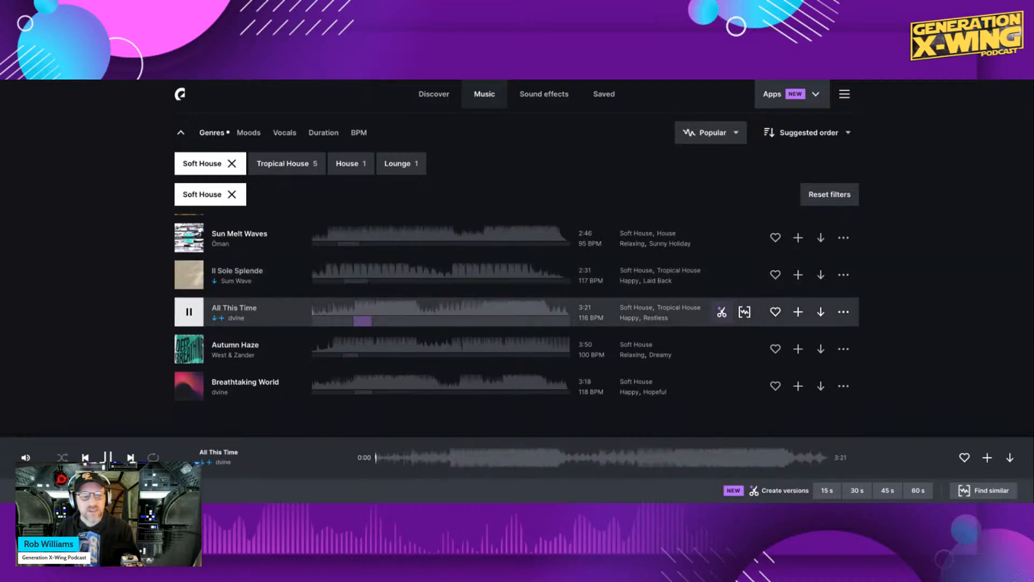
scroll(371, 349, "down", 1)
left_click(189, 352)
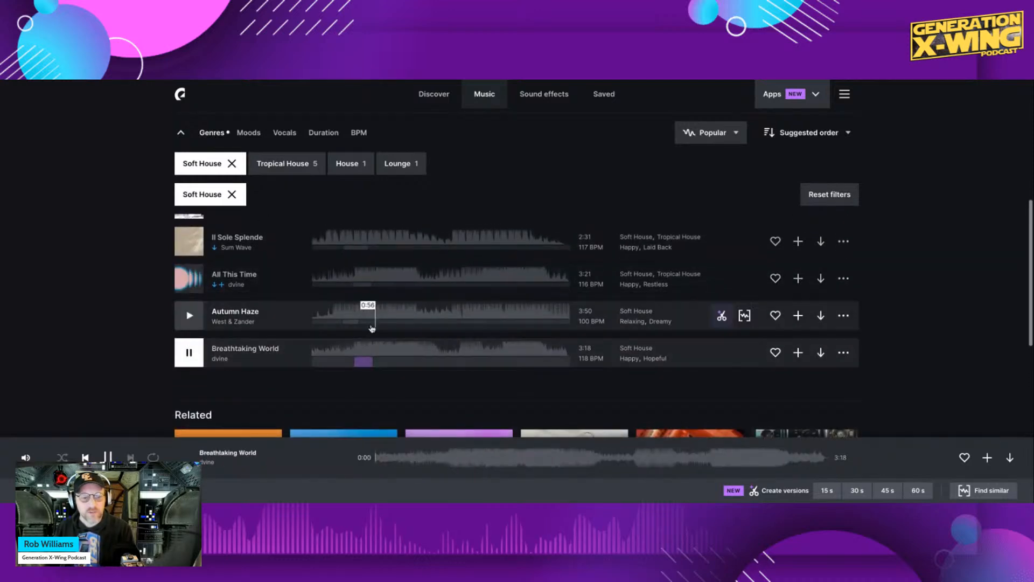
left_click(352, 356)
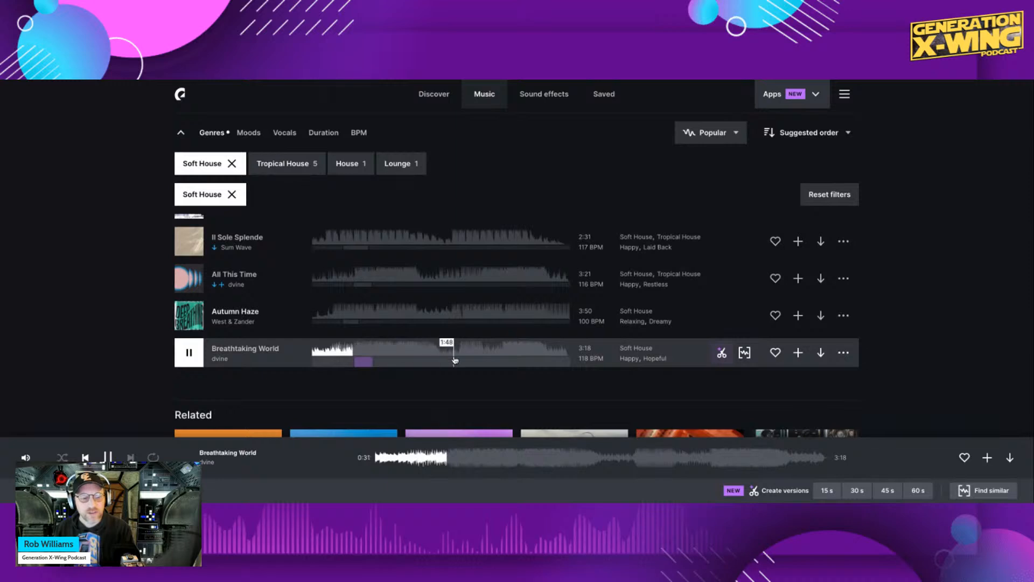
scroll(454, 359, "down", 2)
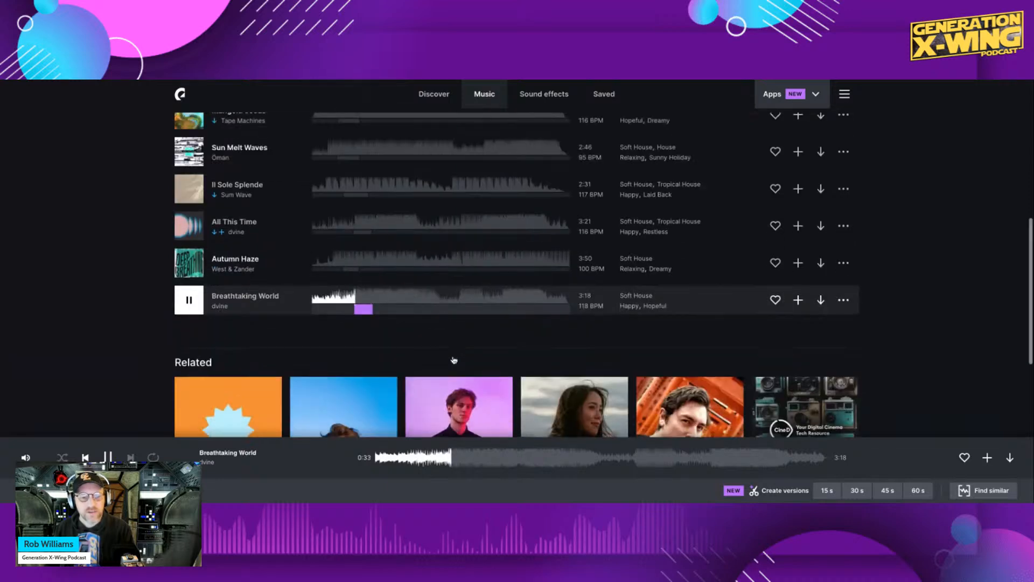
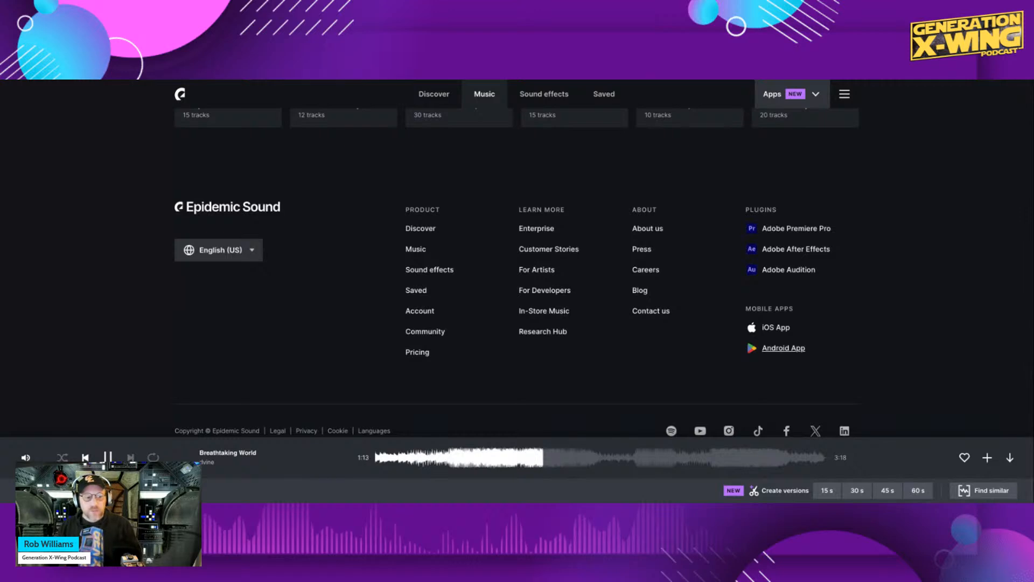
Stop the Breathtaking World preview and download the track as a Full mix MP3.
left_click(110, 457)
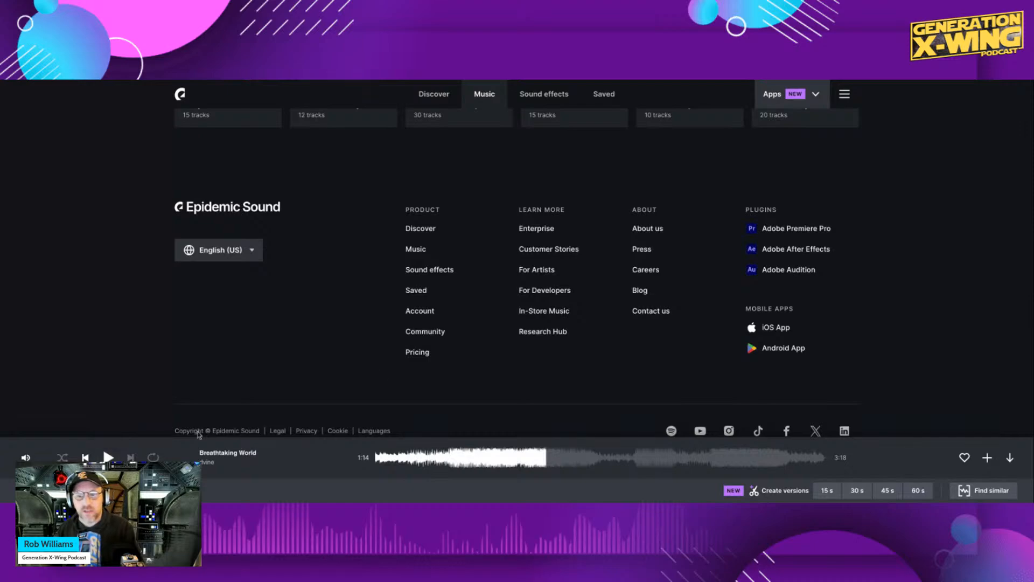
scroll(731, 354, "up", 10)
scroll(731, 352, "up", 3)
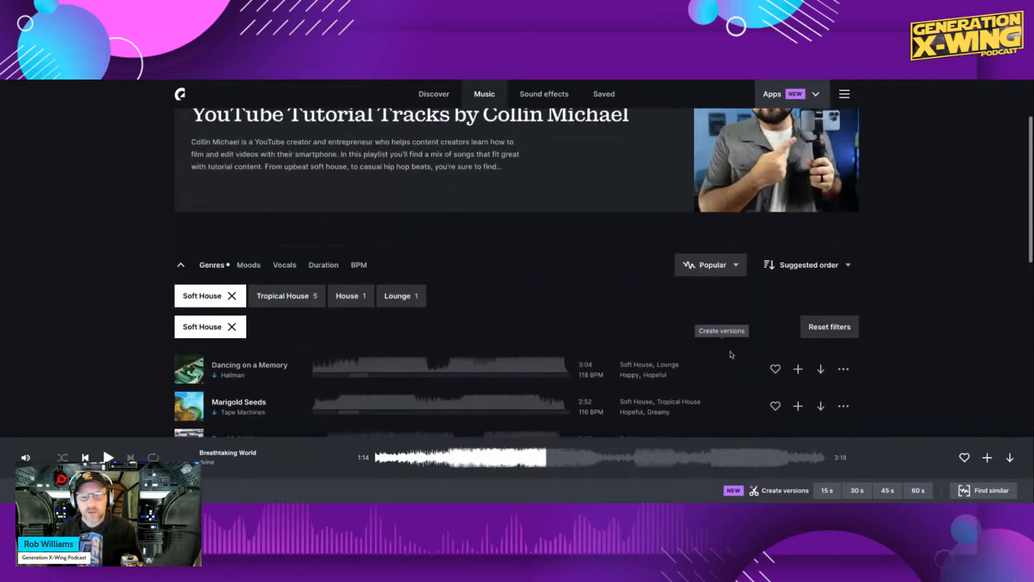
left_click(1010, 458)
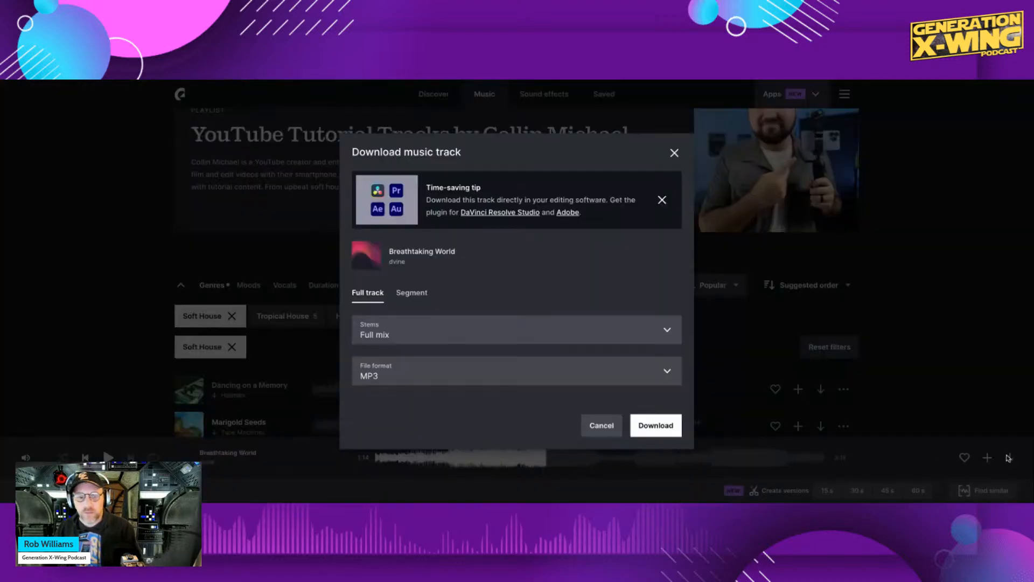
left_click(671, 430)
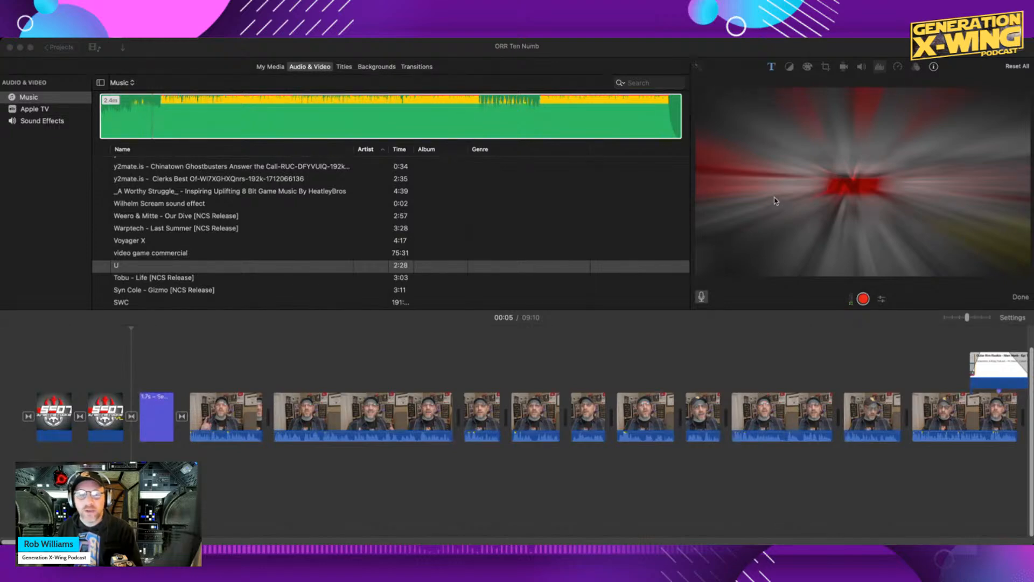
Drop Breathtaking World beneath the ORR Ten Numb clips as background music and play from the start.
left_click_drag(580, 320, 58, 455)
key("space")
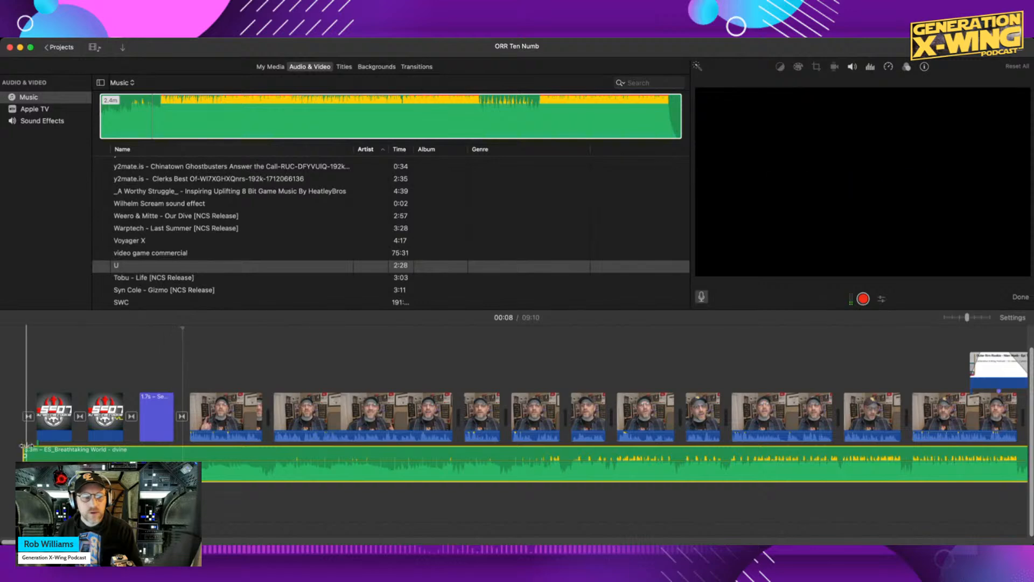
Trim a little off the Breathtaking World bed's start and slide it back under the logo intros.
left_click_drag(20, 447, 147, 448)
key("super+z")
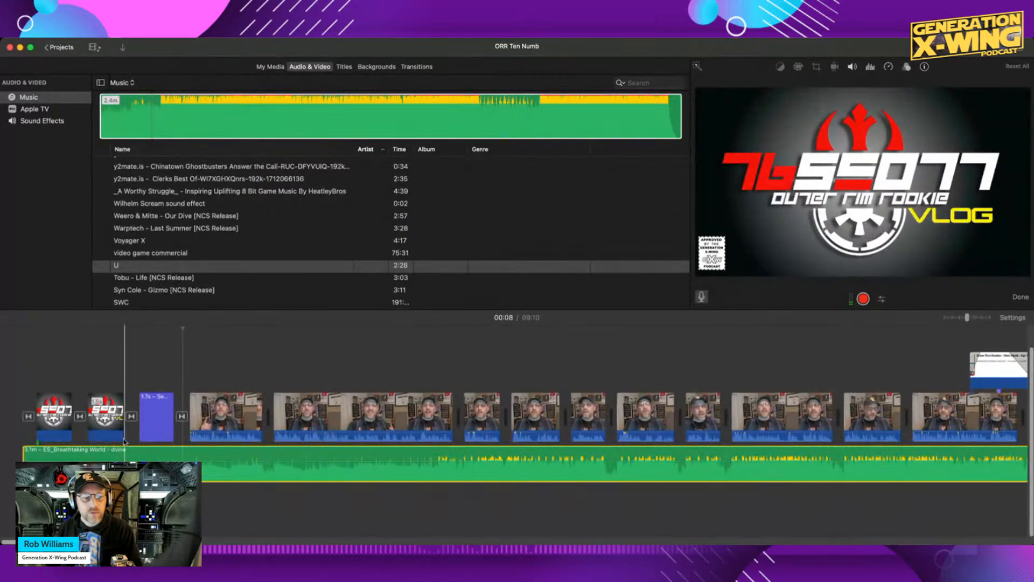
key("space")
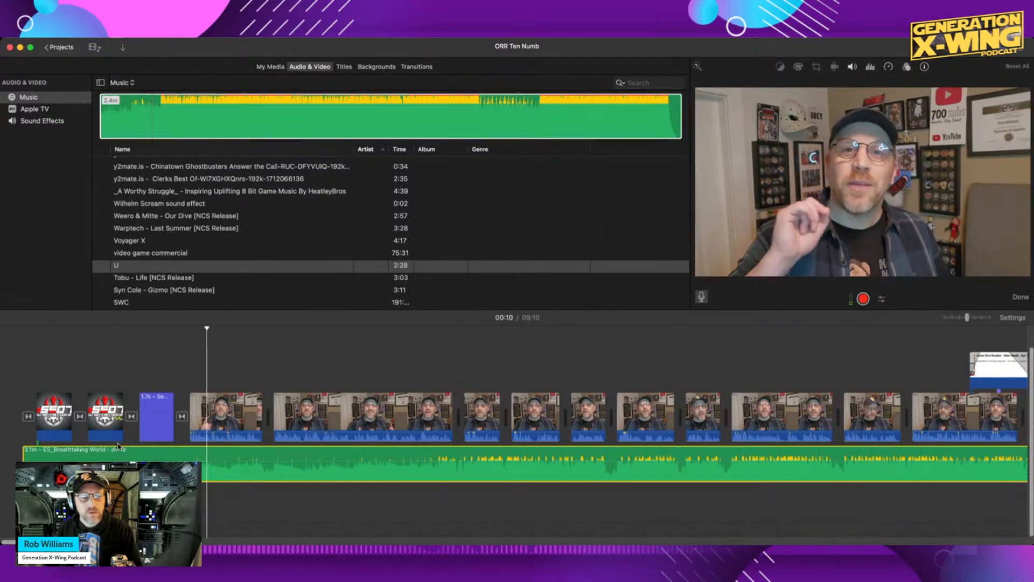
key("space")
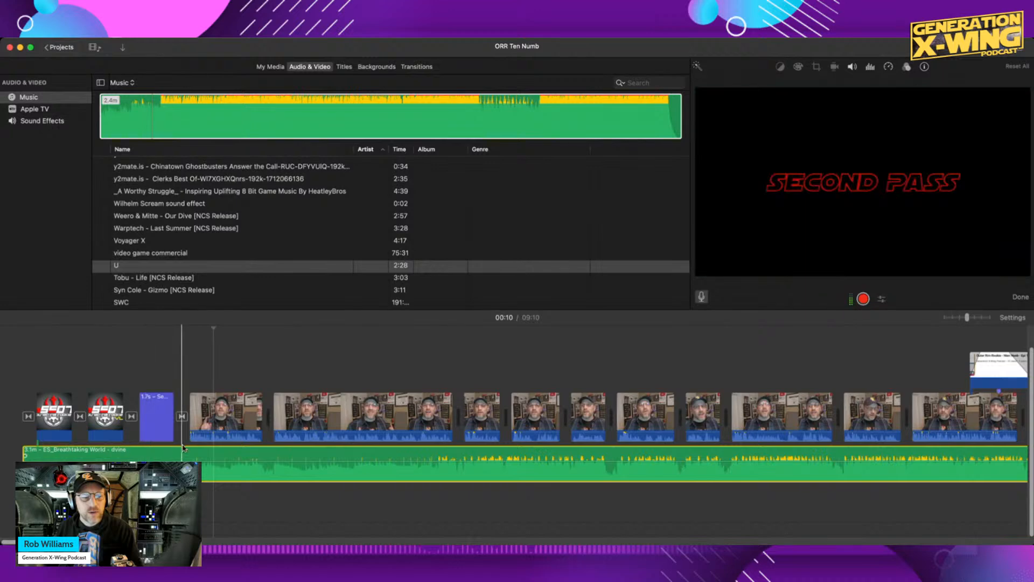
left_click_drag(24, 449, 57, 448)
left_click_drag(175, 455, 145, 455)
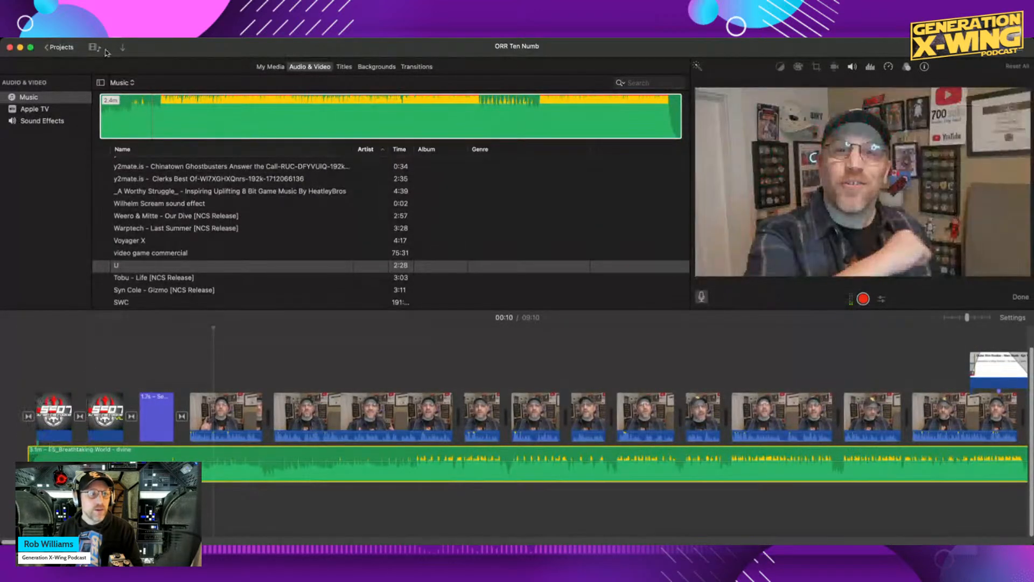
left_click(58, 47)
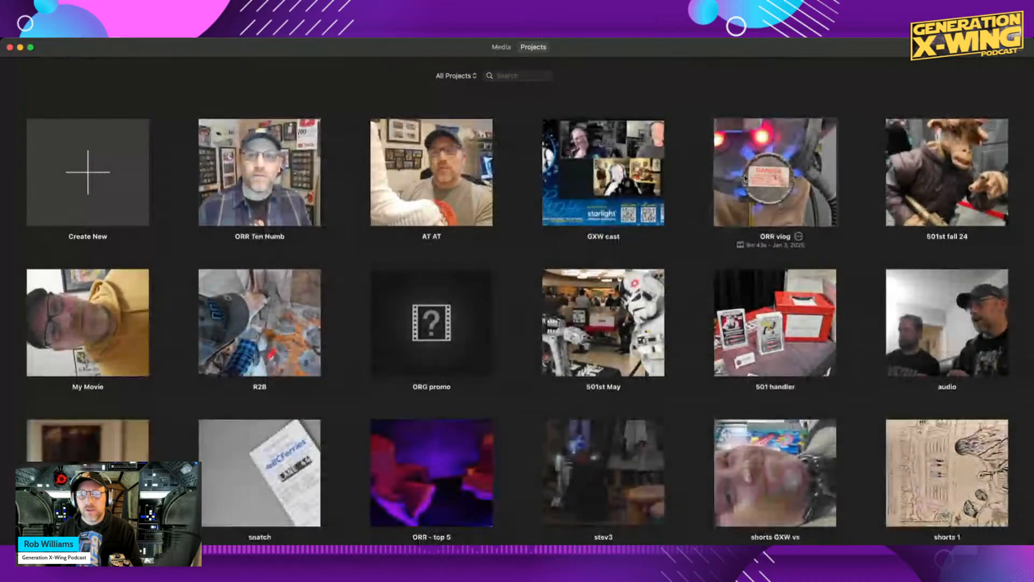
left_click(745, 179)
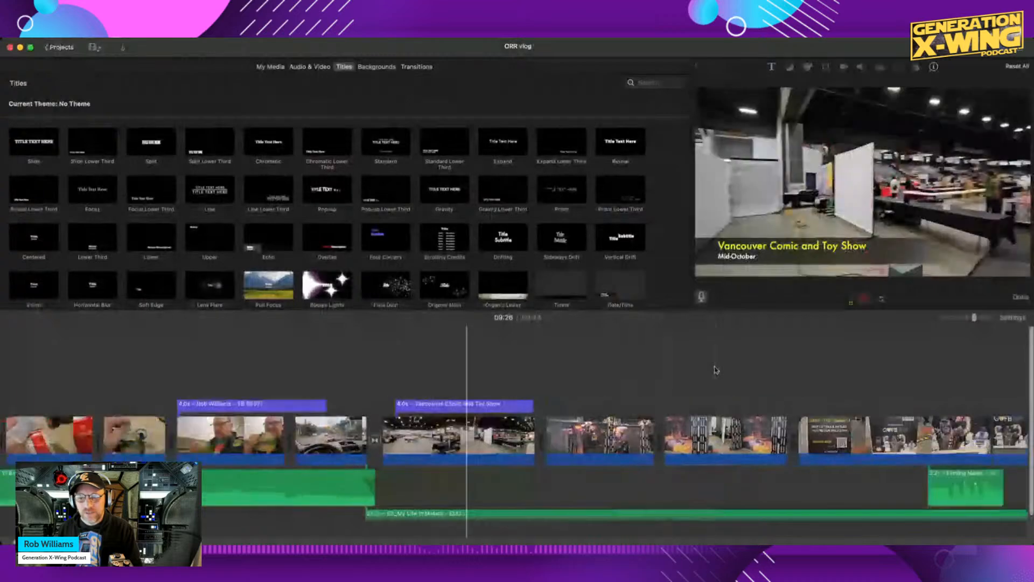
scroll(716, 370, "right", 15)
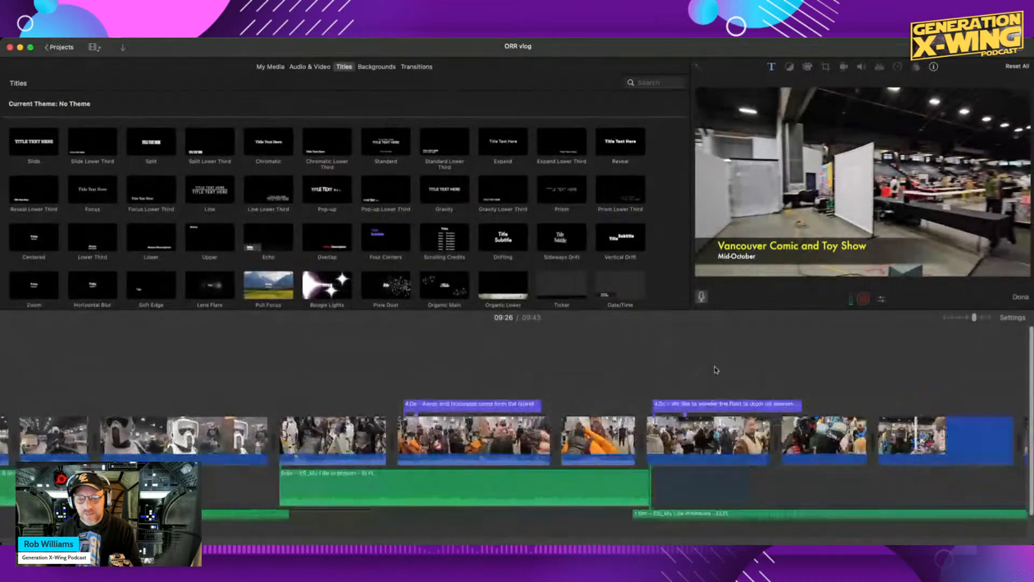
scroll(716, 370, "right", 15)
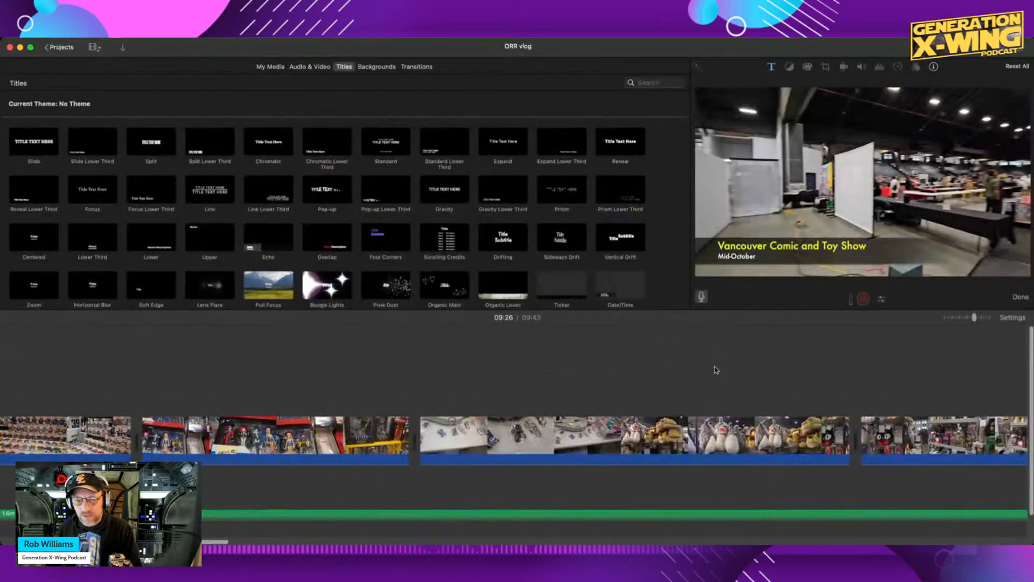
scroll(716, 370, "right", 15)
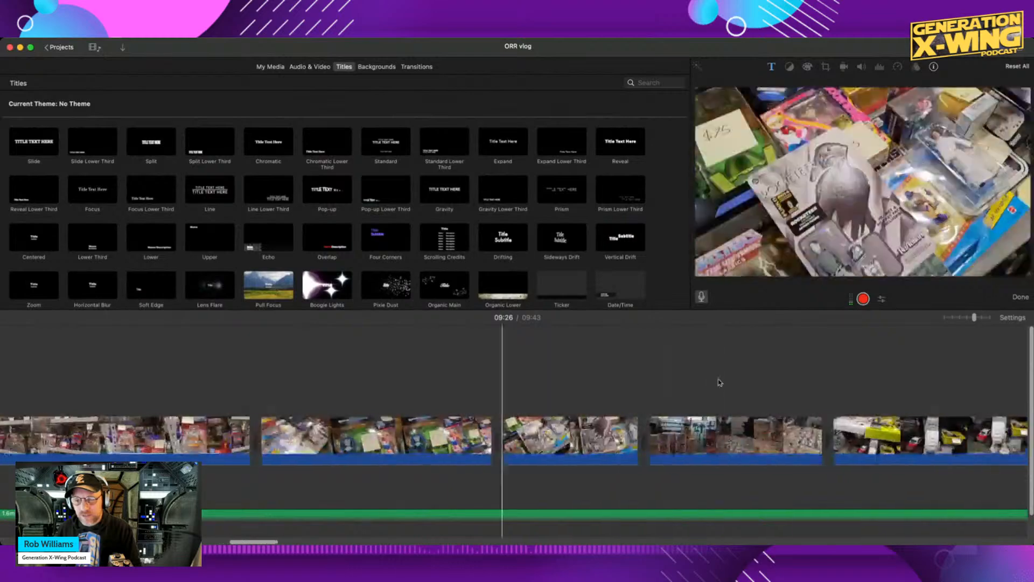
scroll(719, 382, "right", 15)
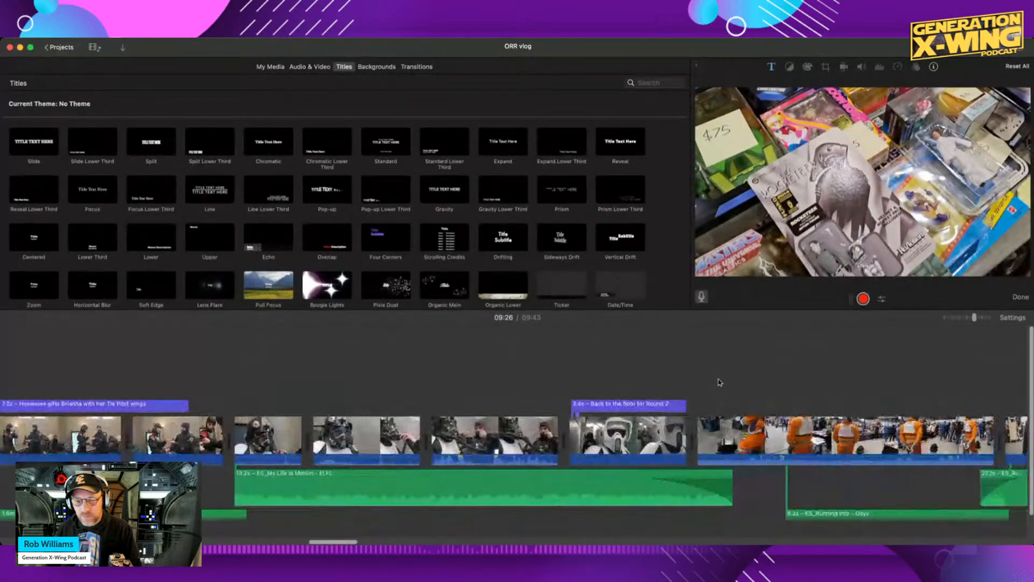
scroll(720, 382, "right", 15)
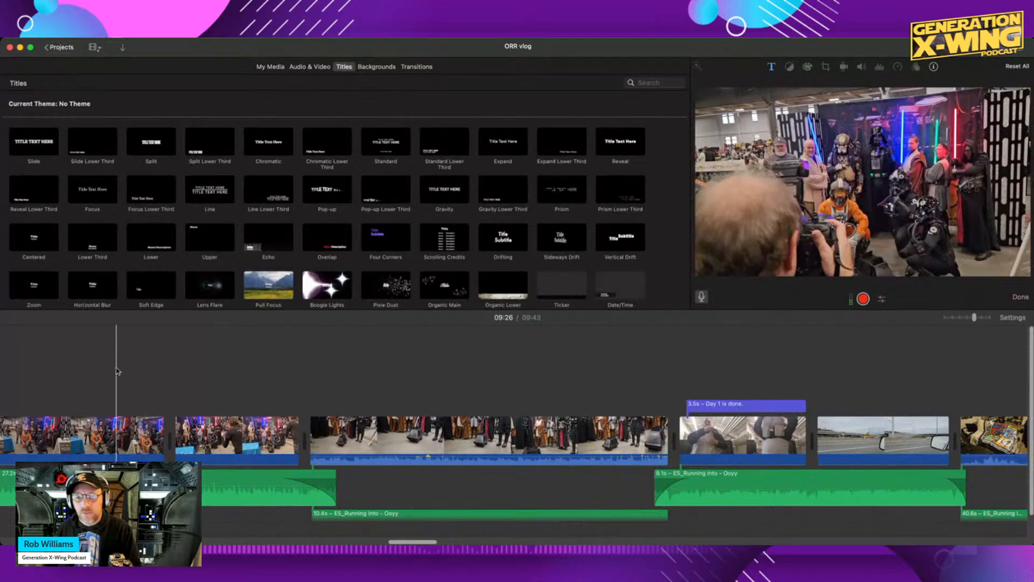
scroll(117, 371, "left", 4)
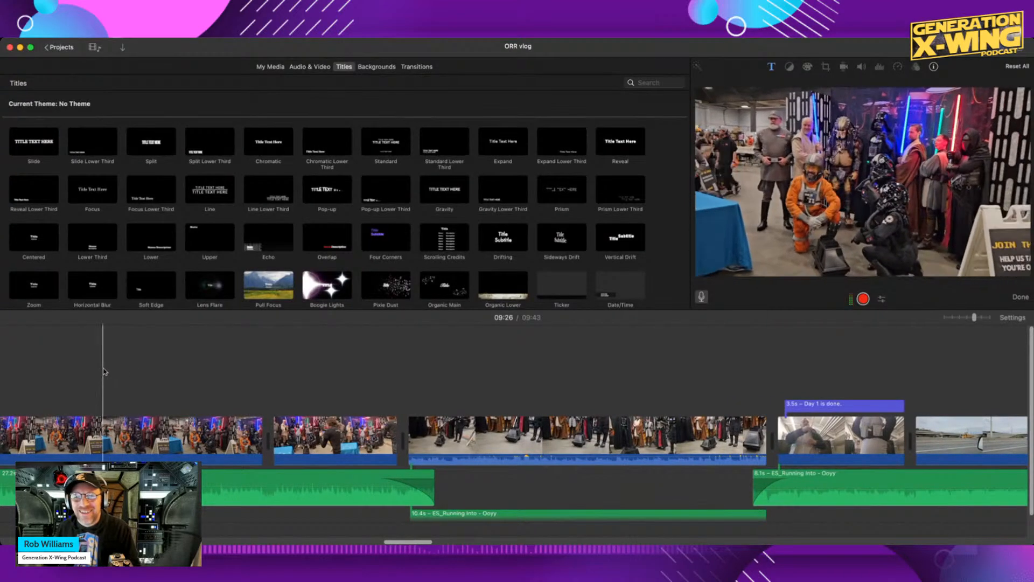
left_click(46, 369)
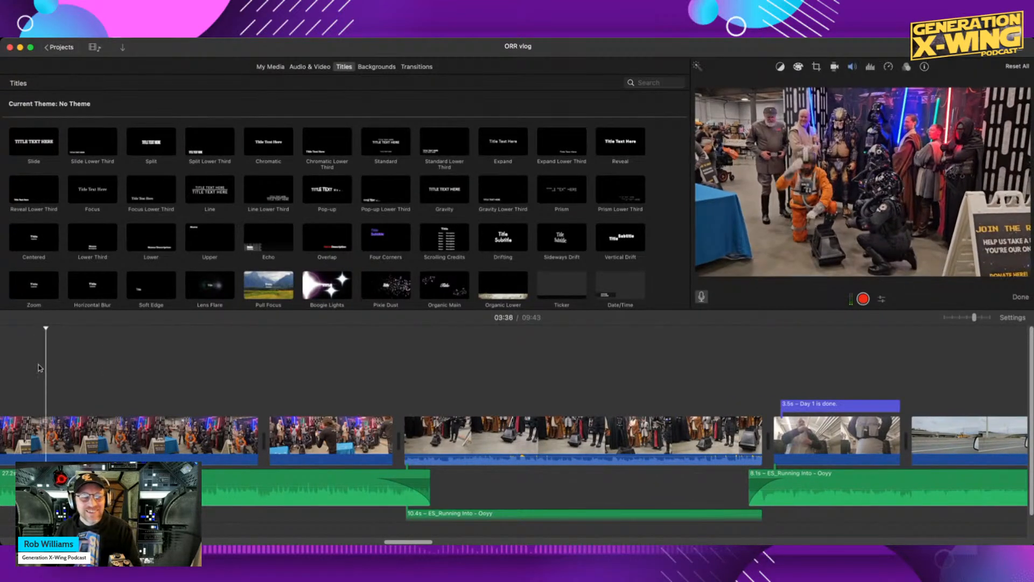
key("space")
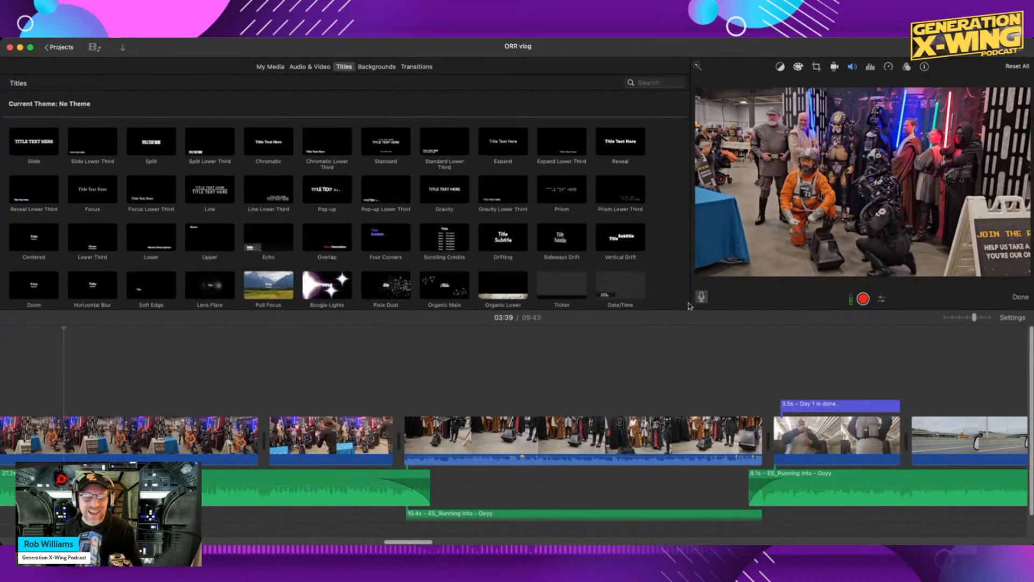
scroll(566, 377, "left", 10)
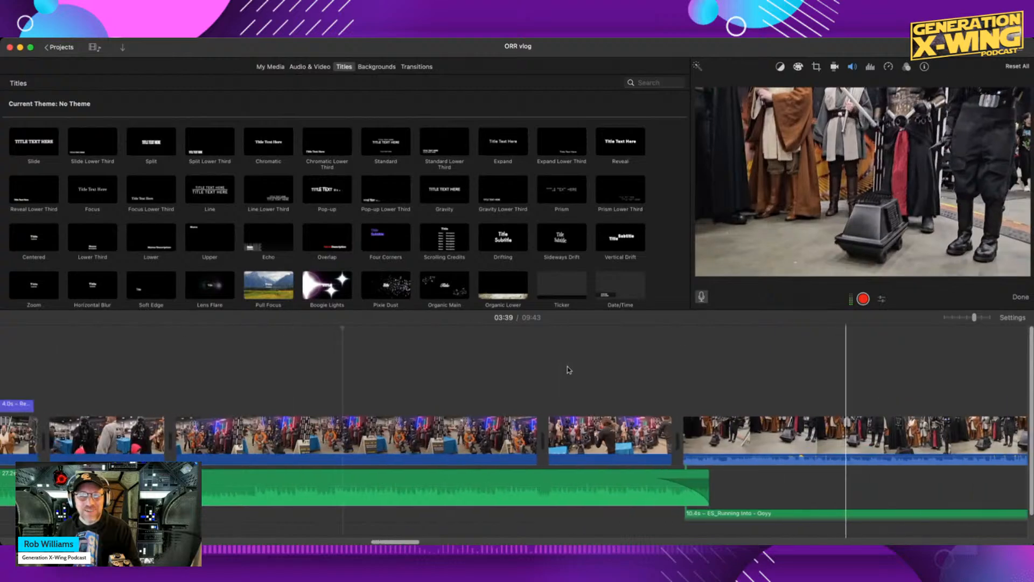
left_click(78, 48)
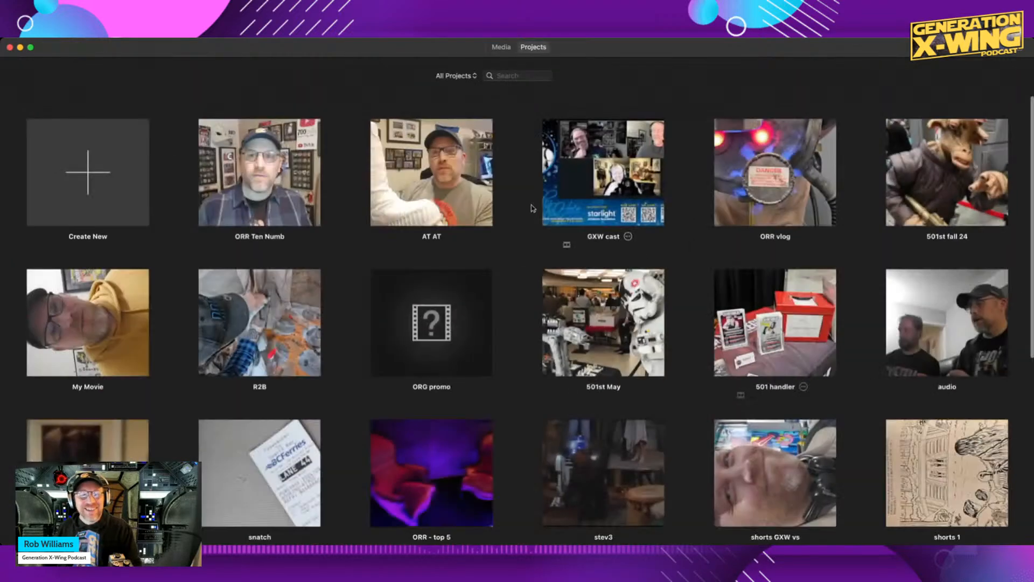
left_click(285, 177)
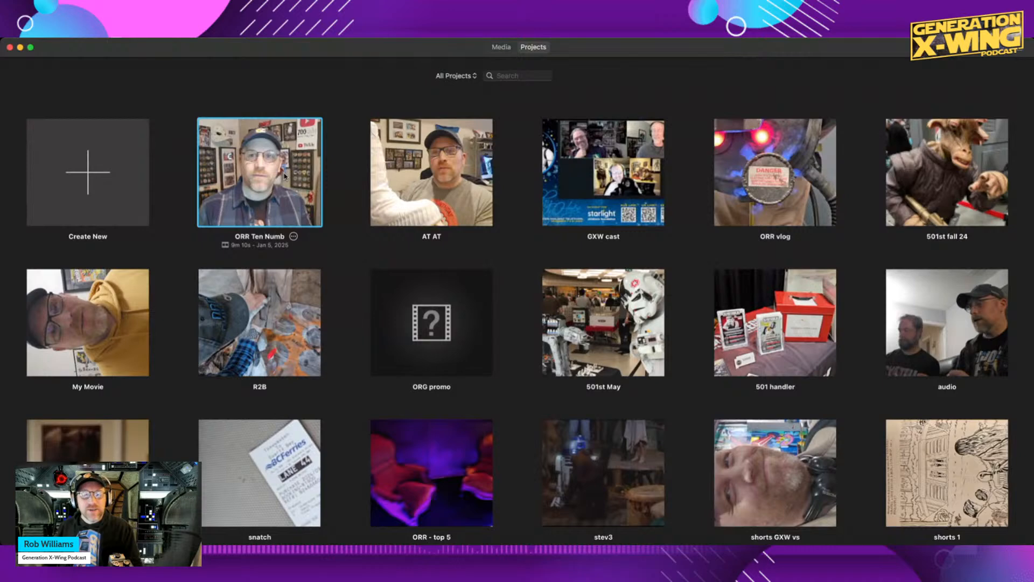
double_click(286, 176)
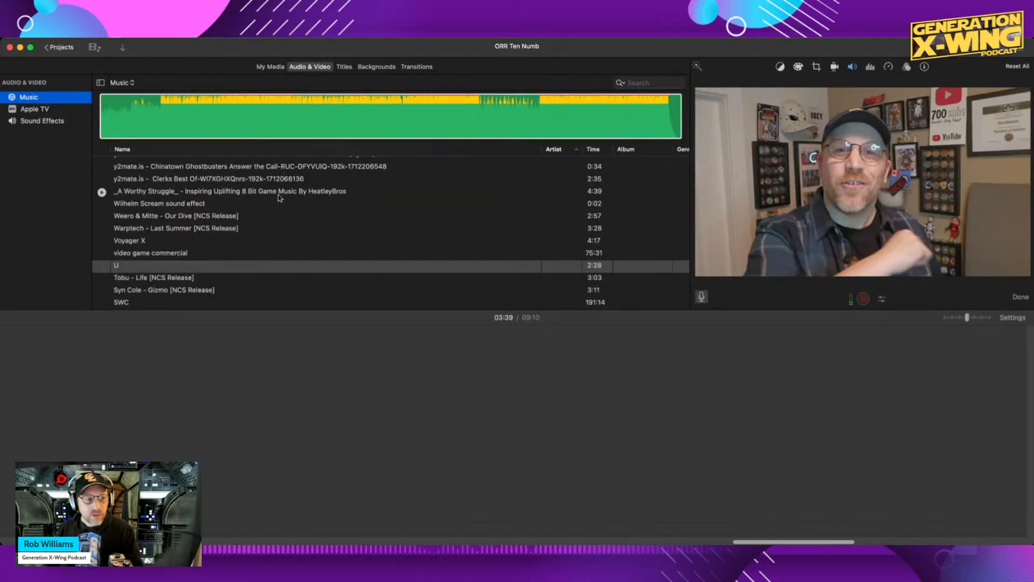
Play the project from the beginning to review the intro music.
left_click(347, 372)
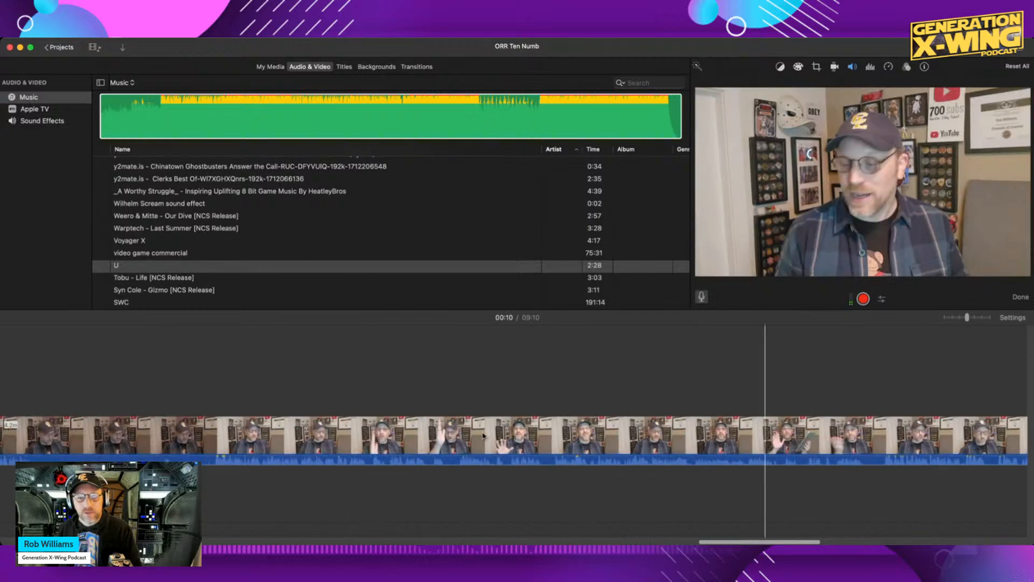
scroll(484, 436, "left", 15)
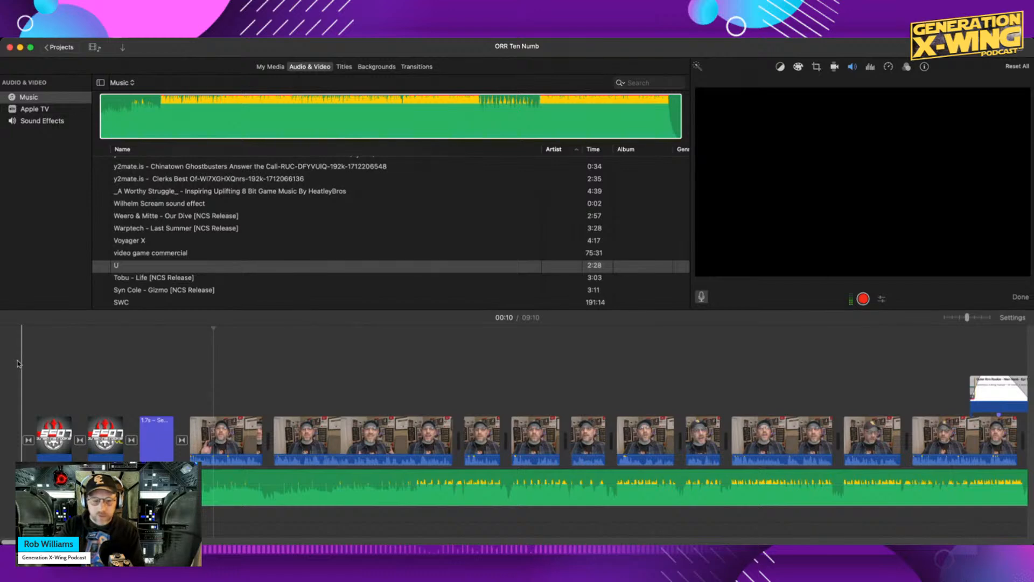
left_click(22, 363)
key("space")
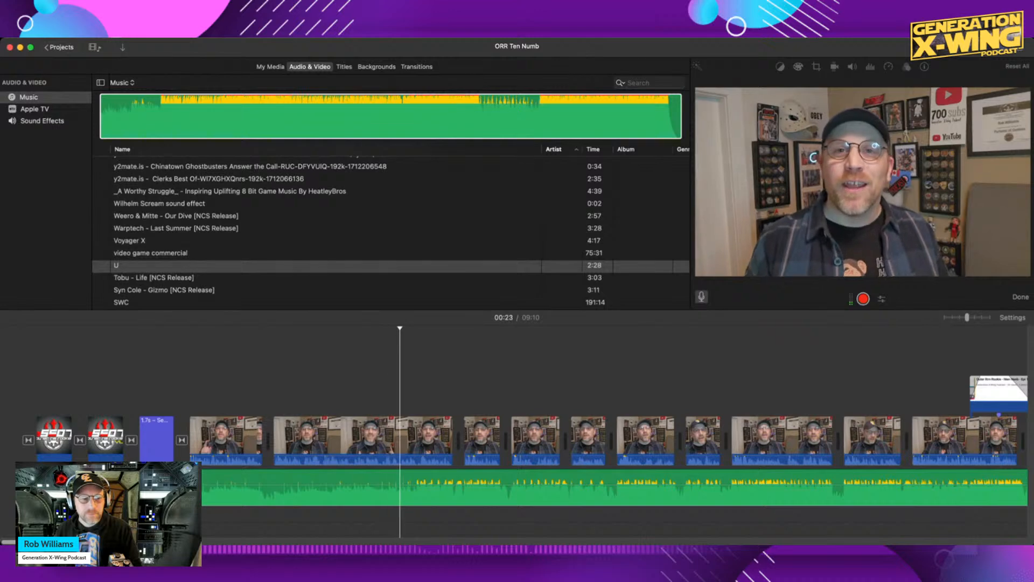
Trim the music bed's start and split it with Cmd+B just after the SECOND PASS title.
left_click_drag(138, 484, 3, 474)
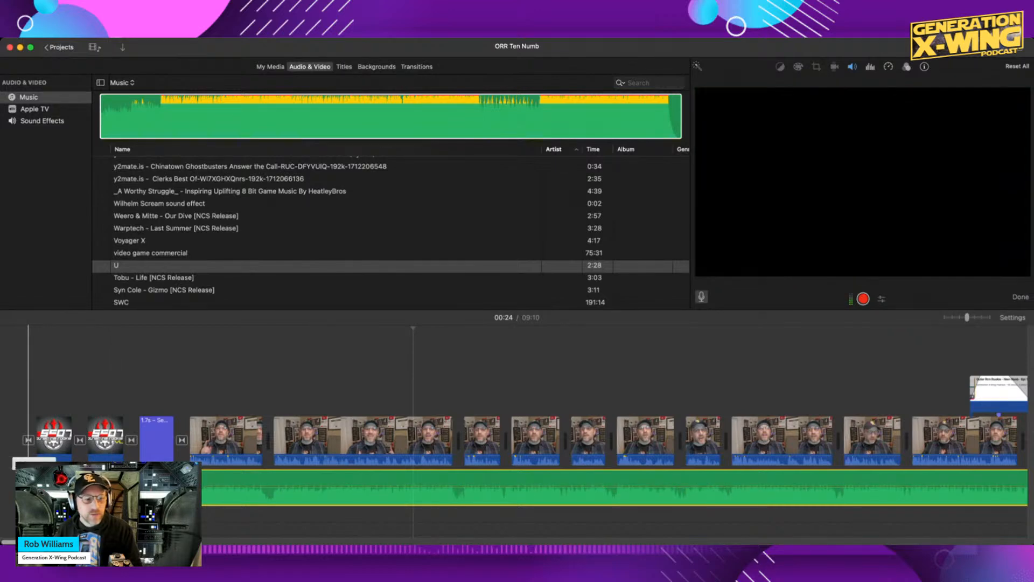
key("space")
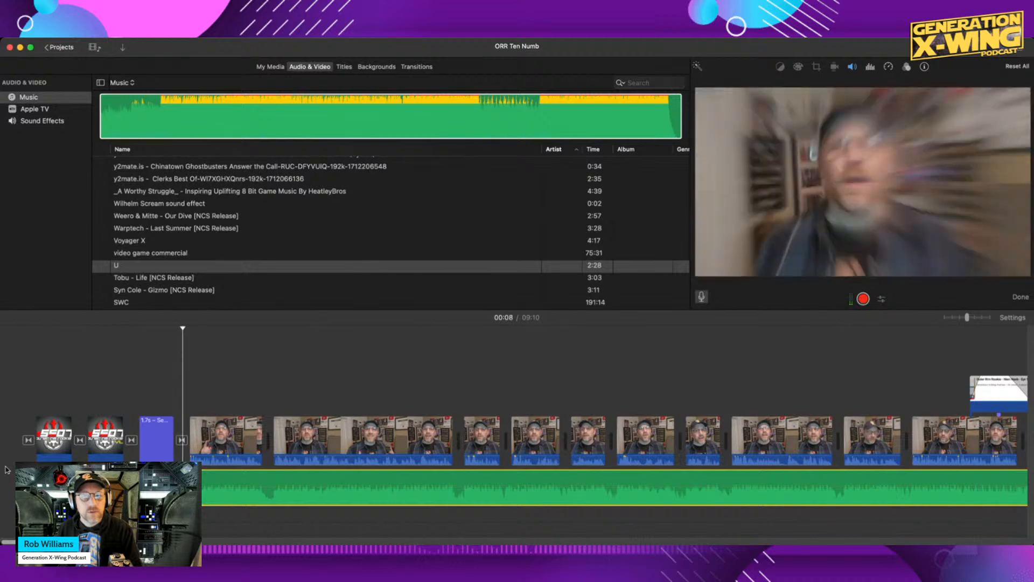
key("space")
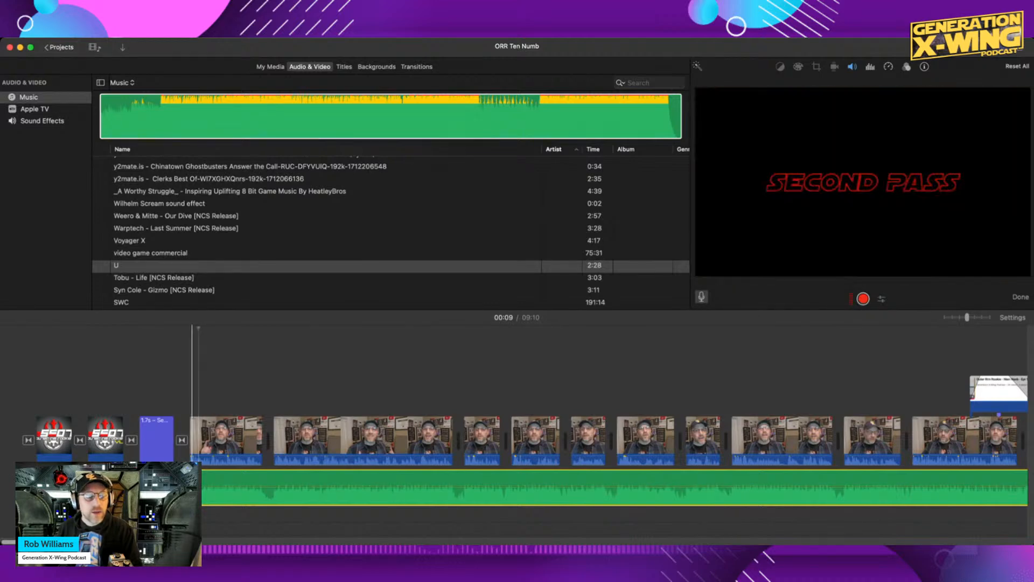
left_click_drag(22, 487, 35, 488)
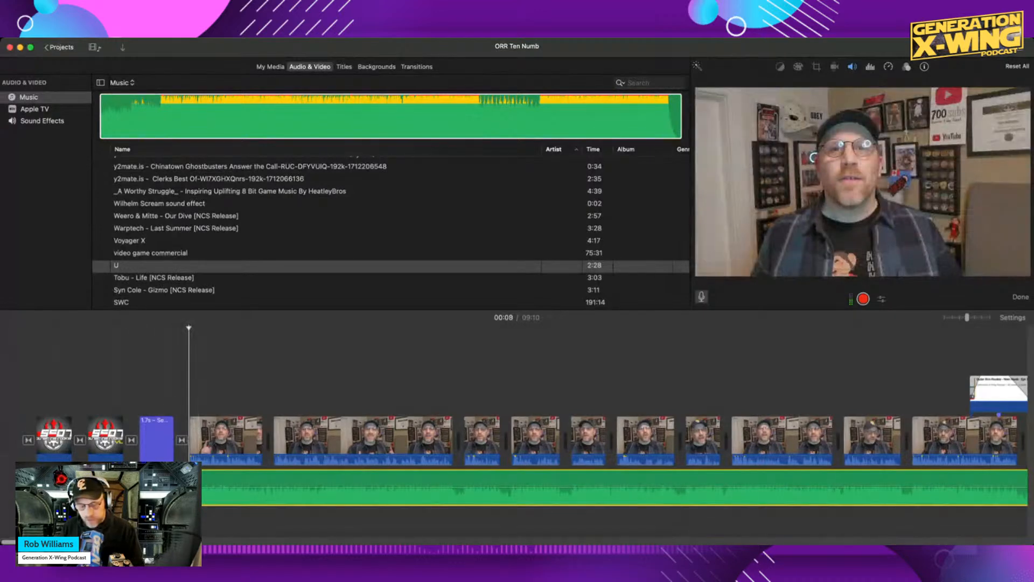
key("super+b")
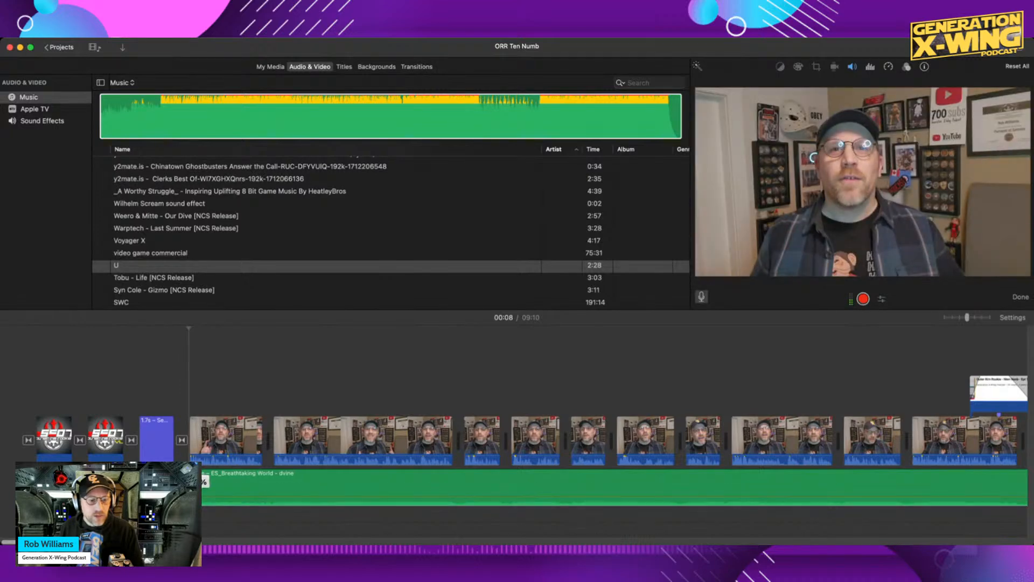
Extend the 9.3 s opening music piece past the split so it overlaps the main bed's start.
left_click_drag(188, 489, 205, 487)
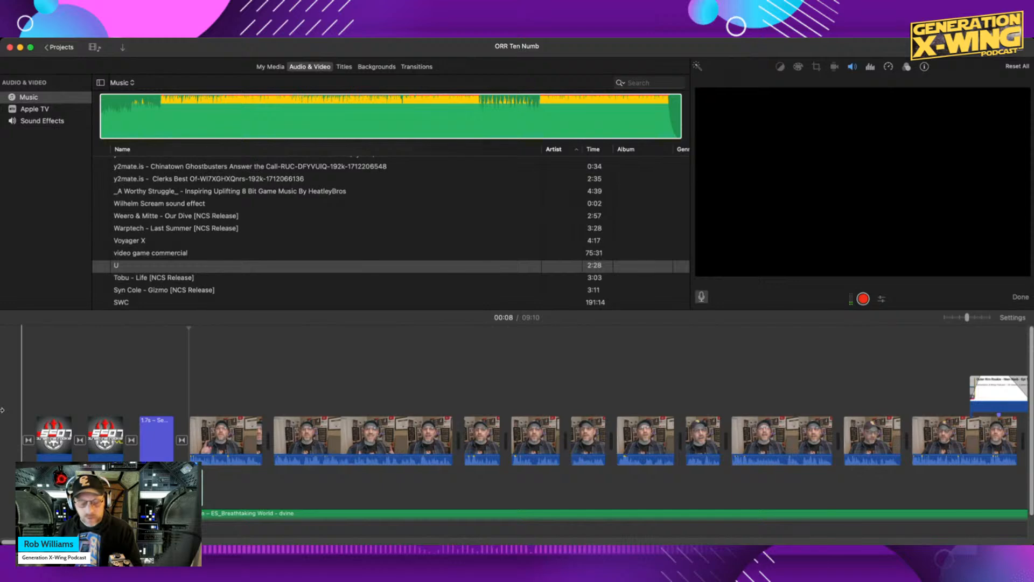
key("space")
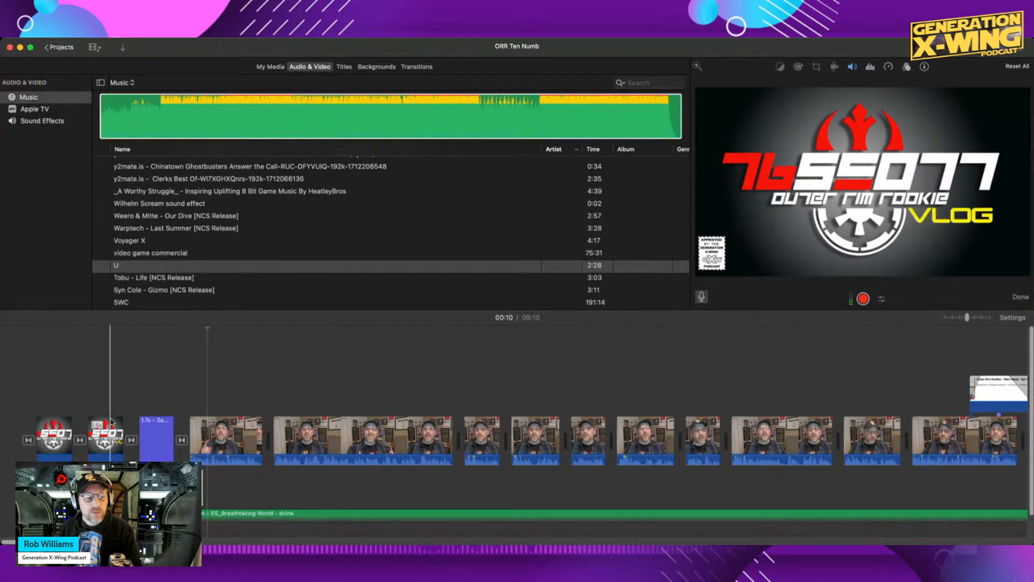
key("space")
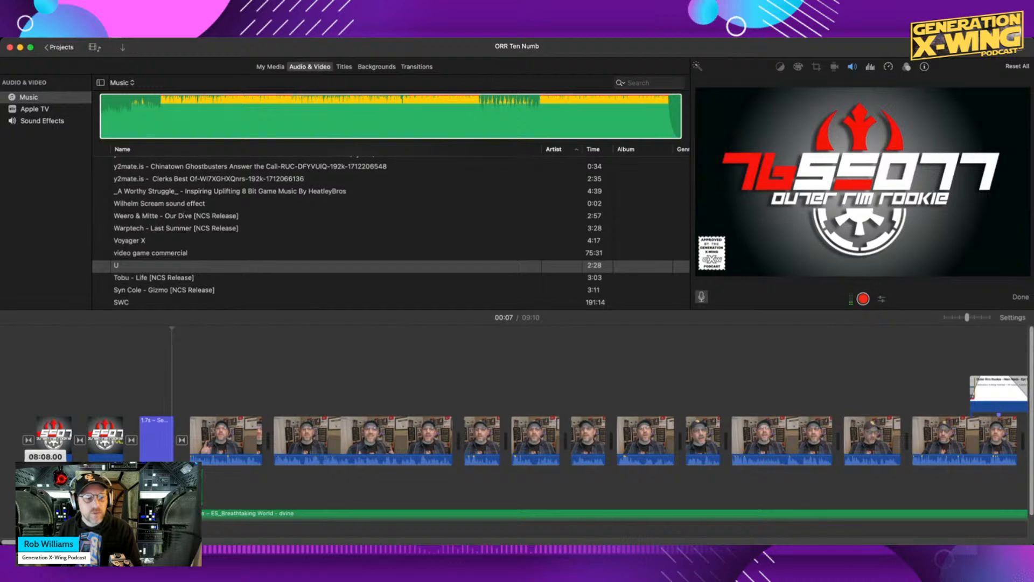
left_click_drag(49, 487, 53, 487)
left_click_drag(157, 487, 138, 487)
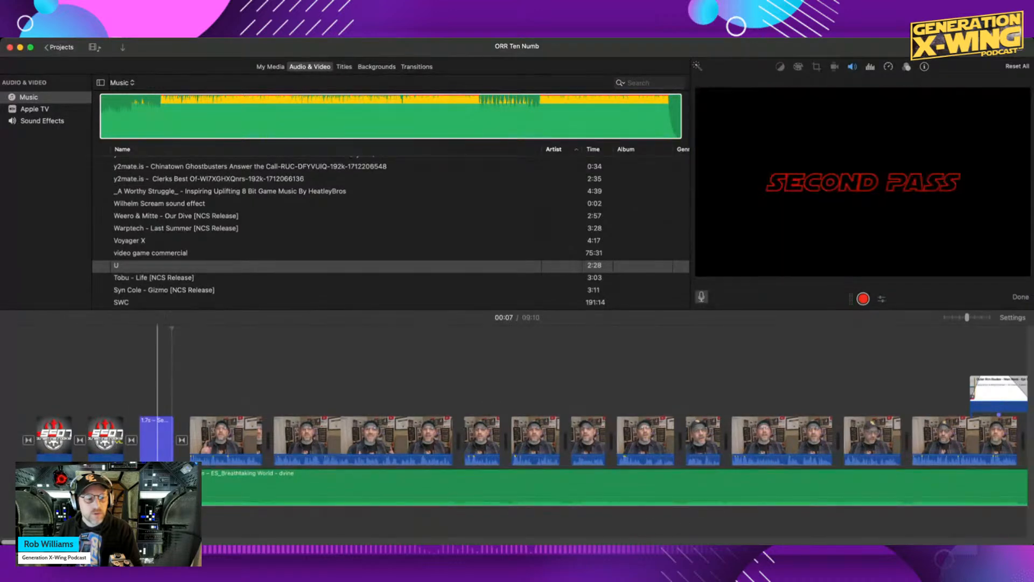
key("super+z")
key("super+z")
key("super+z")
key("super+z")
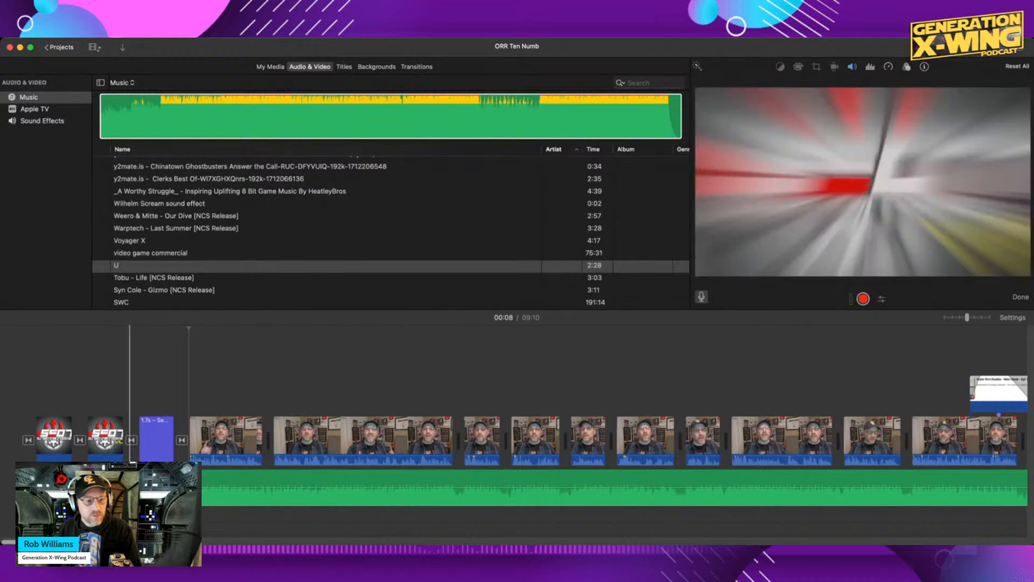
key("space")
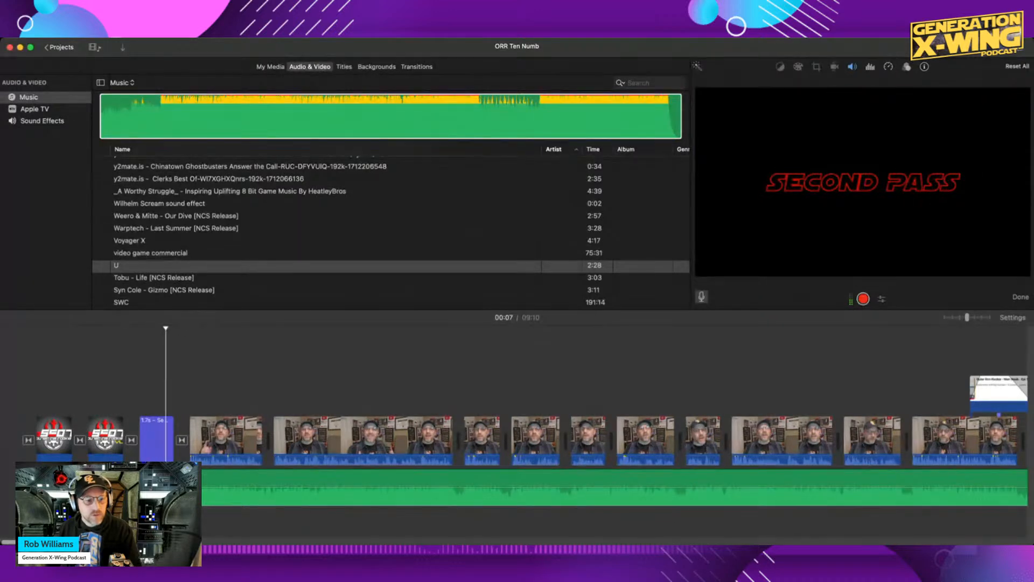
left_click_drag(164, 488, 168, 488)
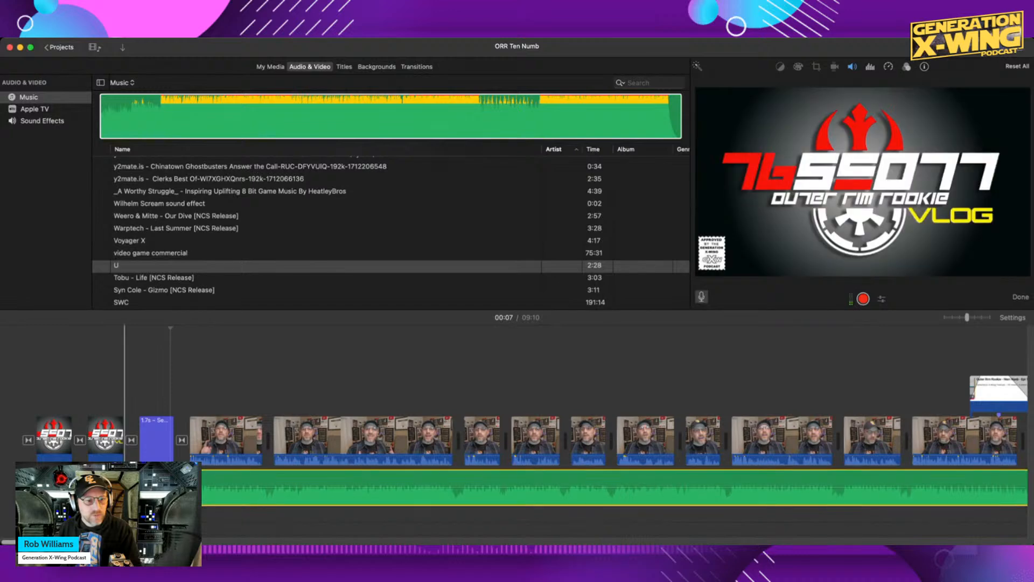
key("space")
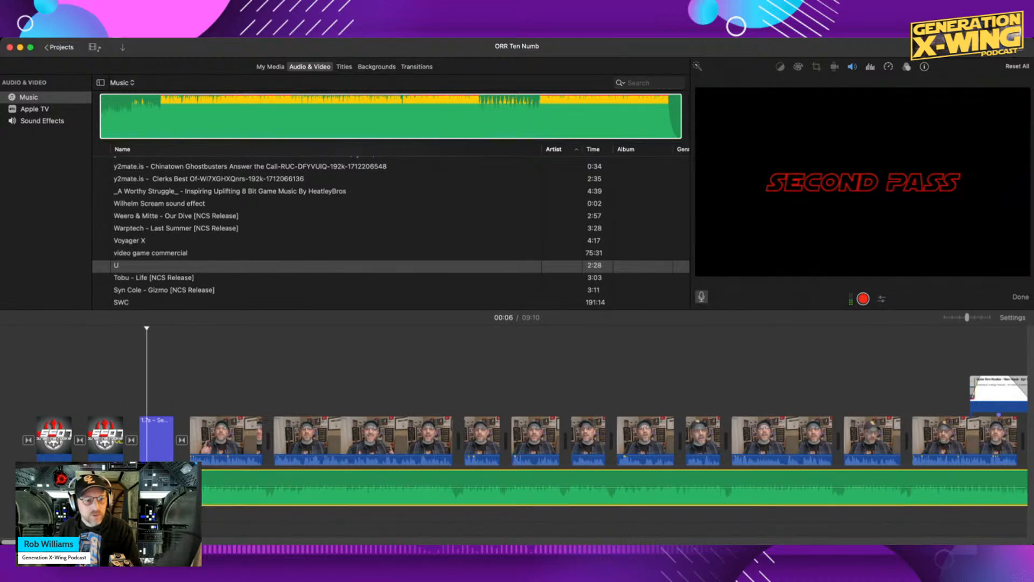
left_click_drag(124, 488, 126, 488)
key("space")
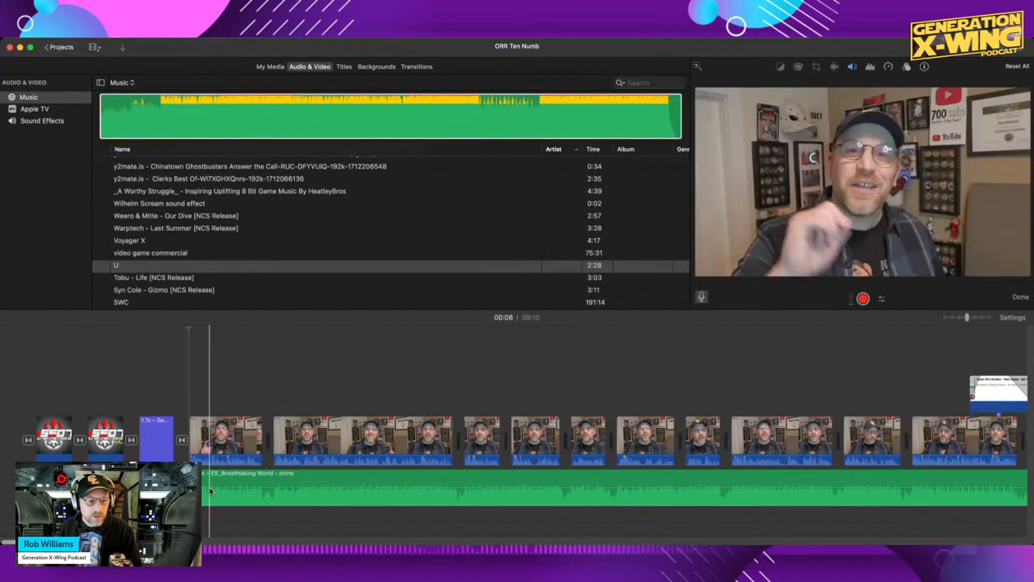
Lower the opening music piece's volume to 4% and play back to check it.
mouse_move(209, 487)
left_mouse_down()
mouse_move(186, 487)
mouse_move(203, 488)
left_mouse_up()
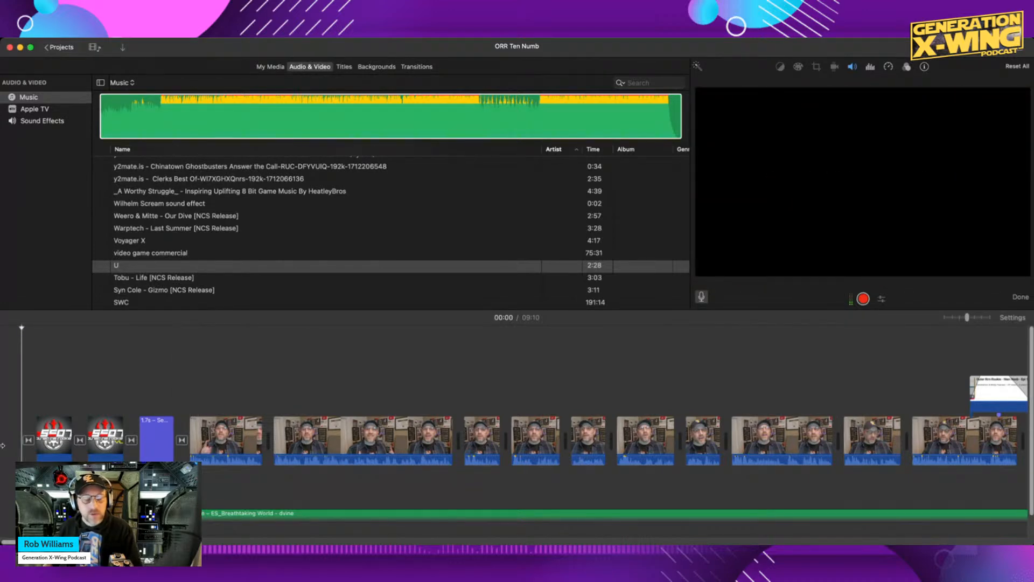
key("space")
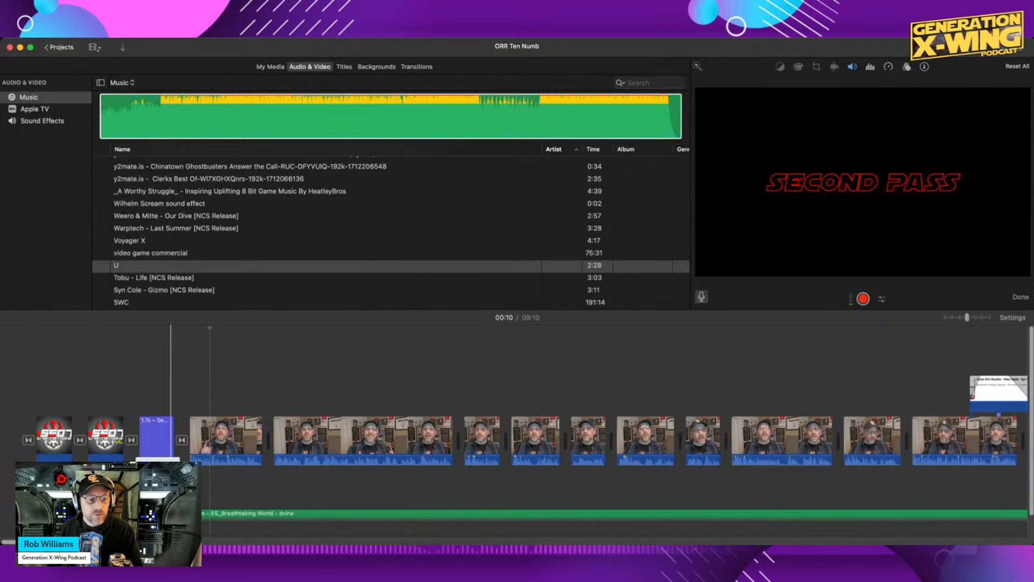
key("space")
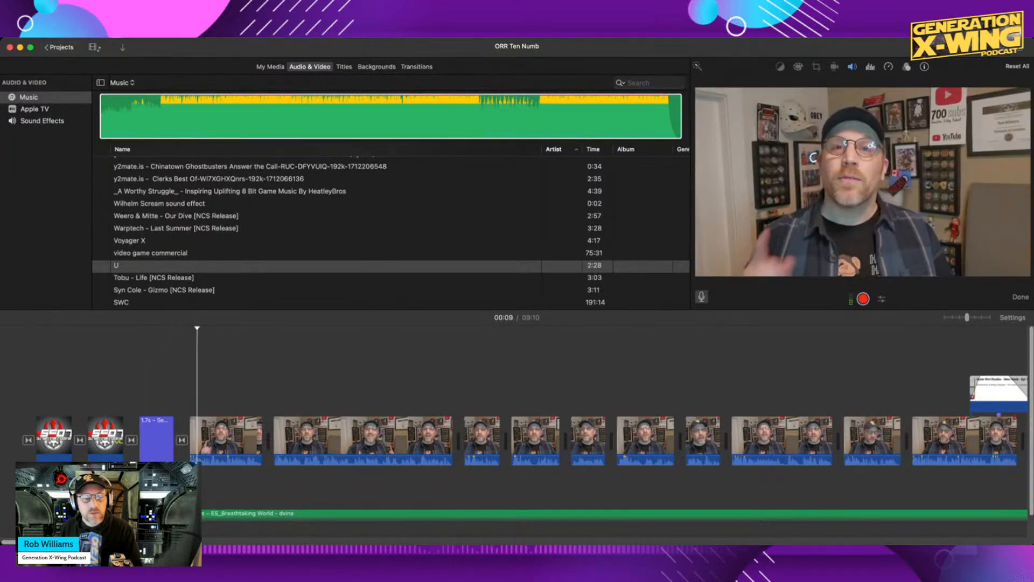
scroll(207, 482, "down", 3)
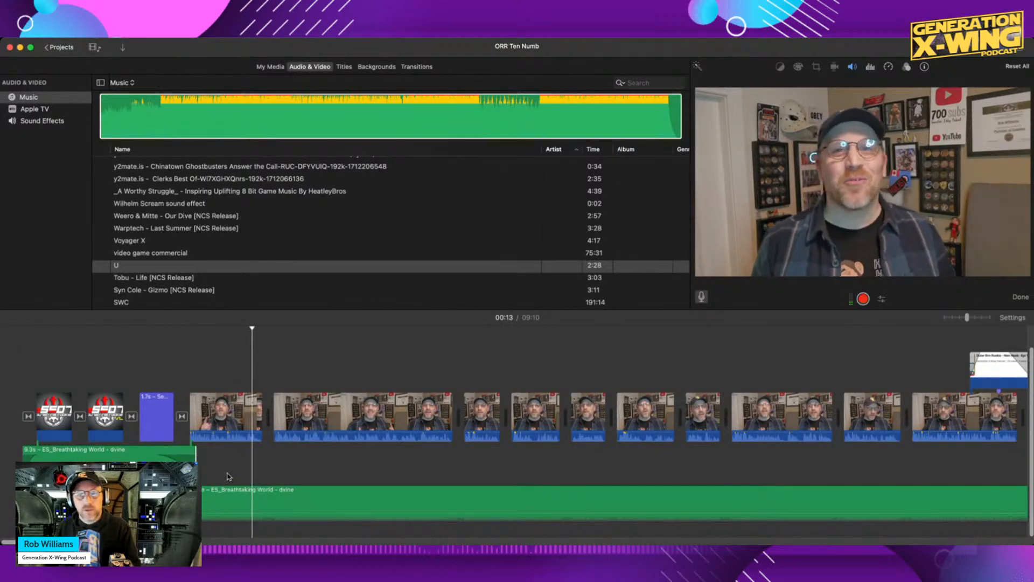
key("space")
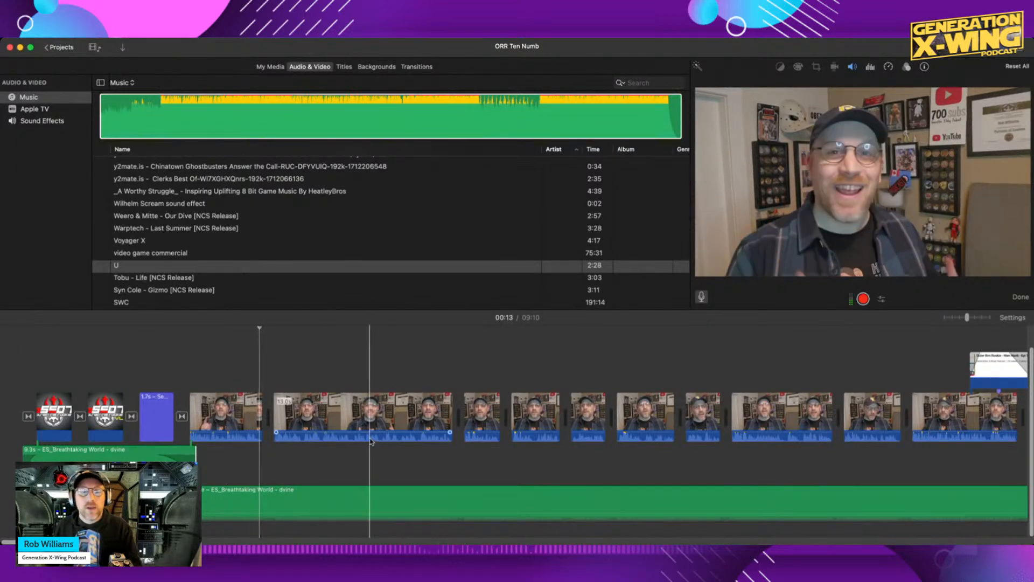
Drop the Gradient - Black title onto the first talking-head clip.
left_click(345, 67)
scroll(375, 203, "down", 2)
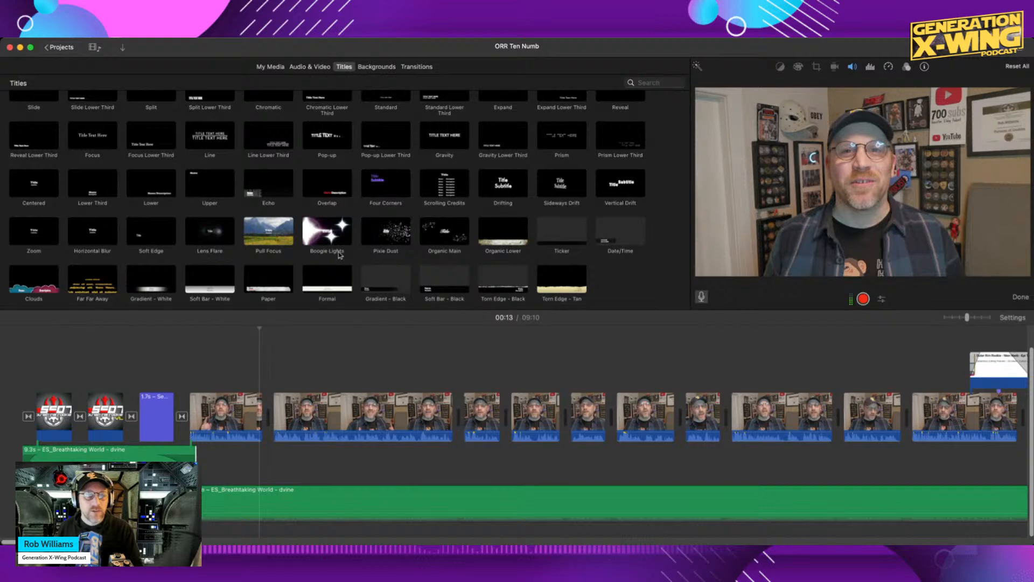
left_click_drag(373, 284, 197, 372)
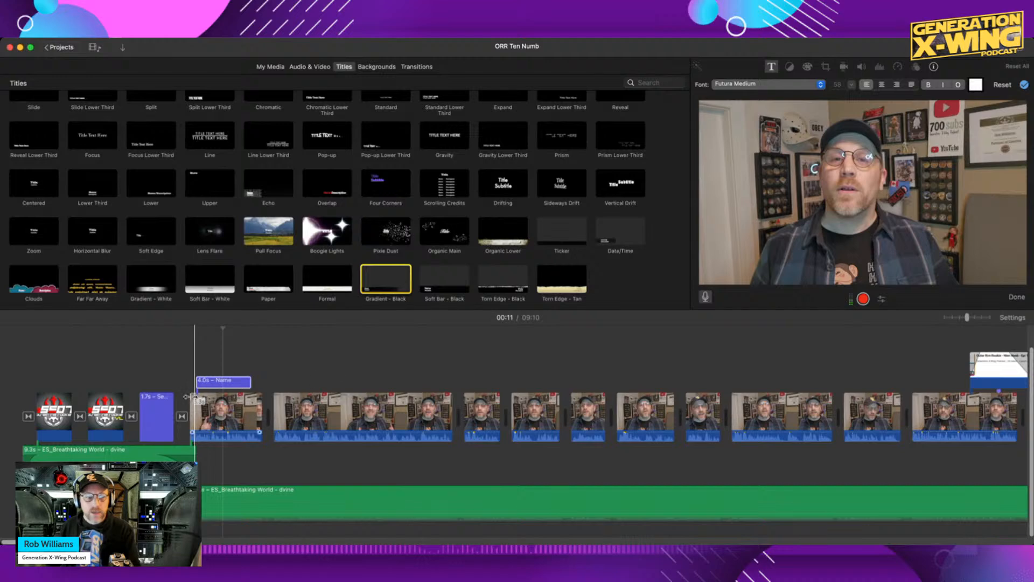
Enter the host's name and garrison line and make the title text yellow.
left_click(208, 386)
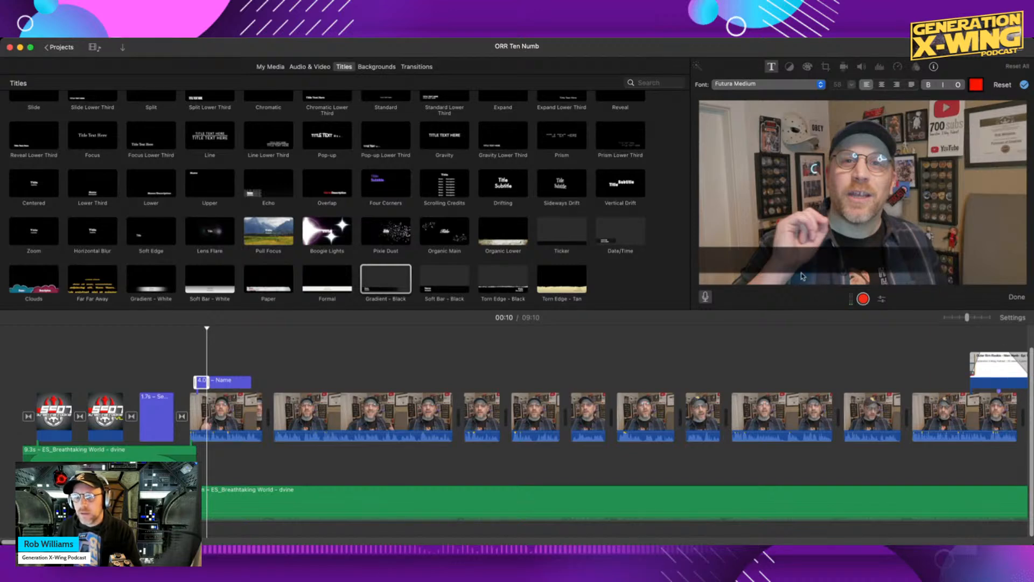
left_click(996, 358)
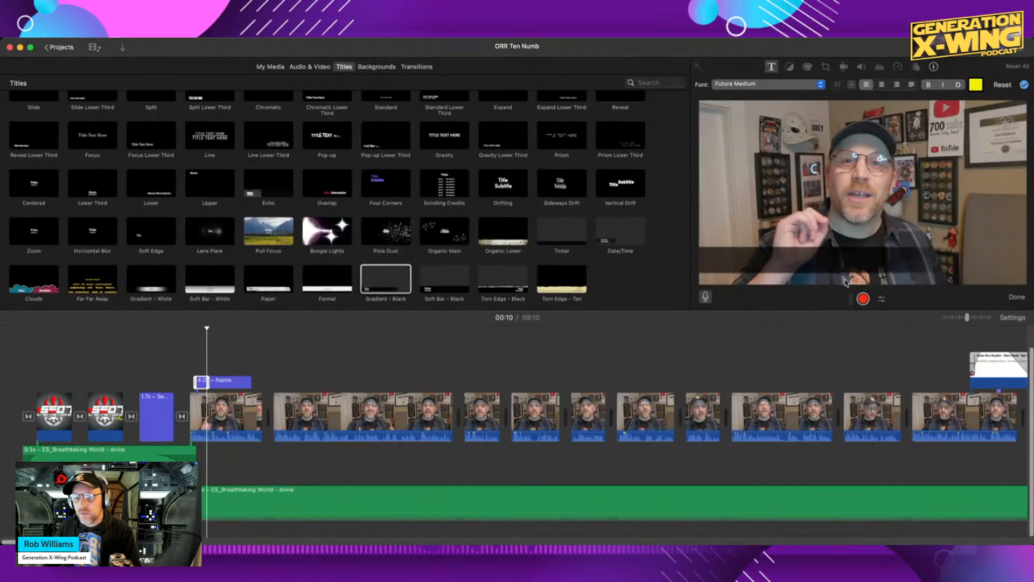
left_click(845, 339)
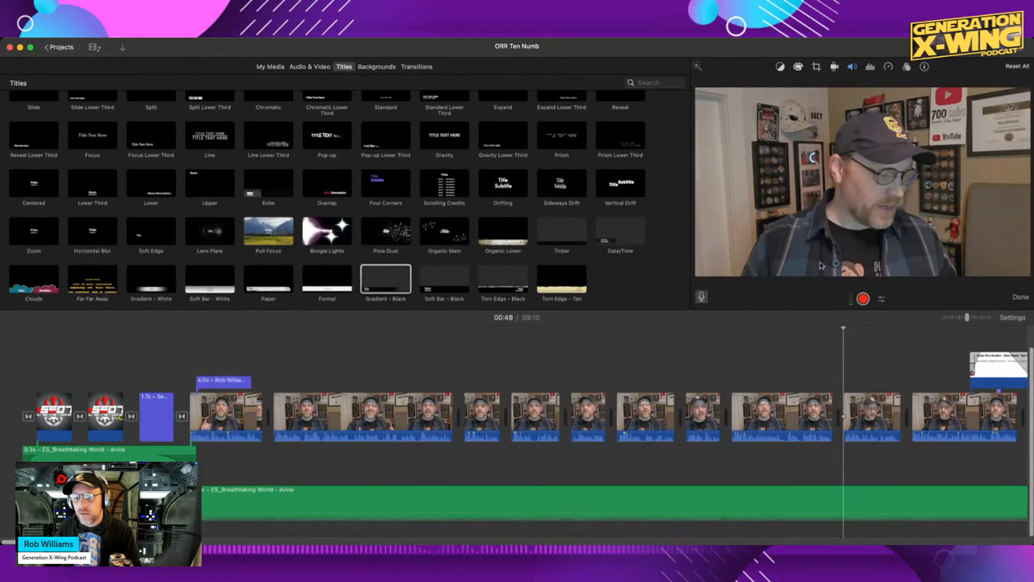
left_click(219, 392)
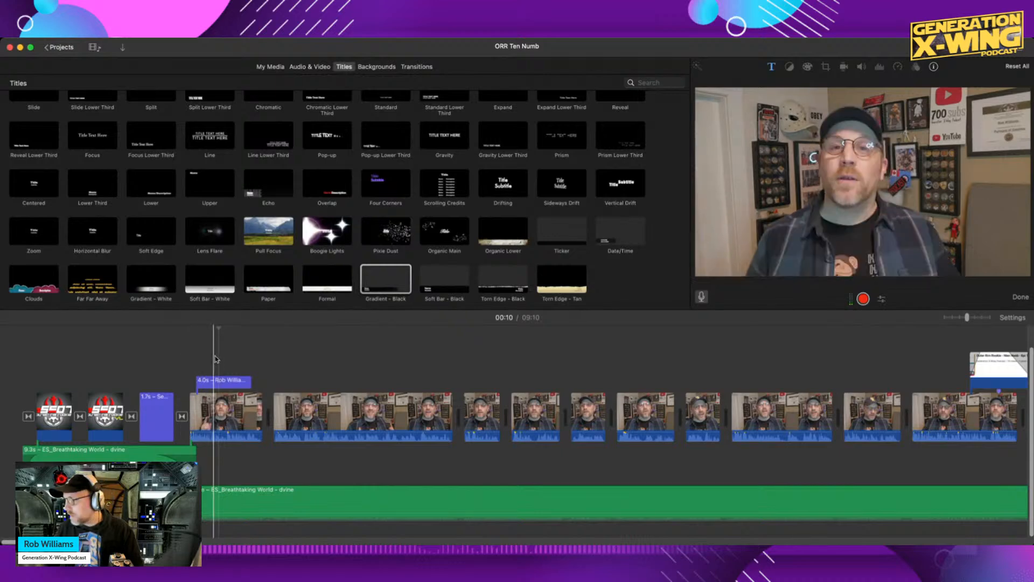
left_click(321, 67)
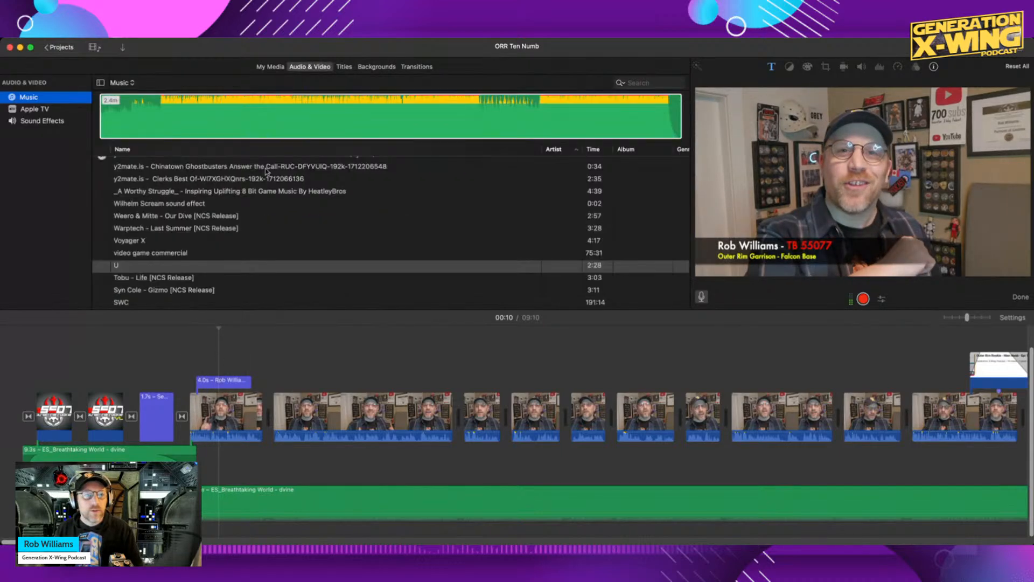
left_click(103, 267)
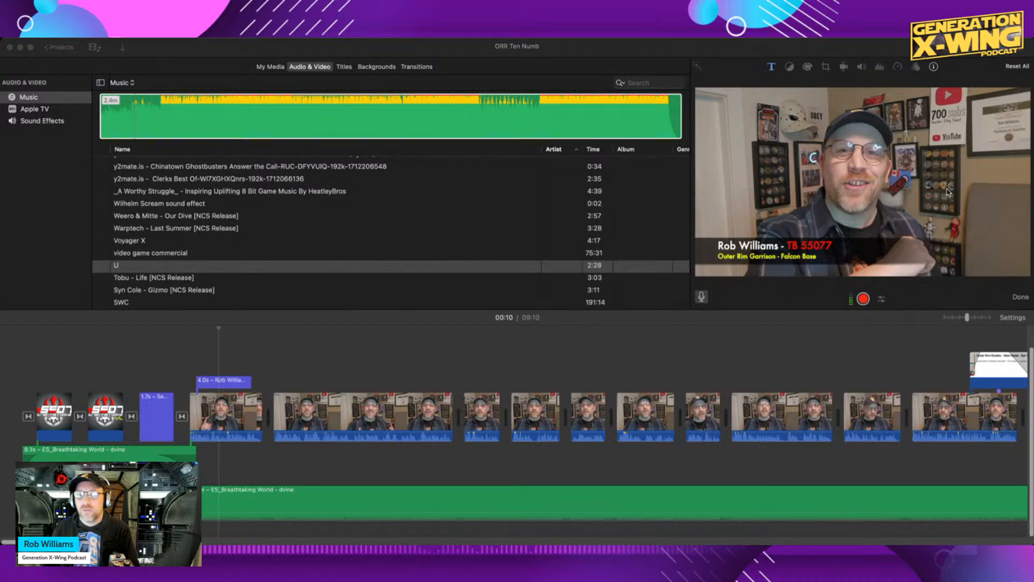
Place Dancing on a Memory under the clips at a lower volume and play the intro.
left_click_drag(237, 504, 153, 488)
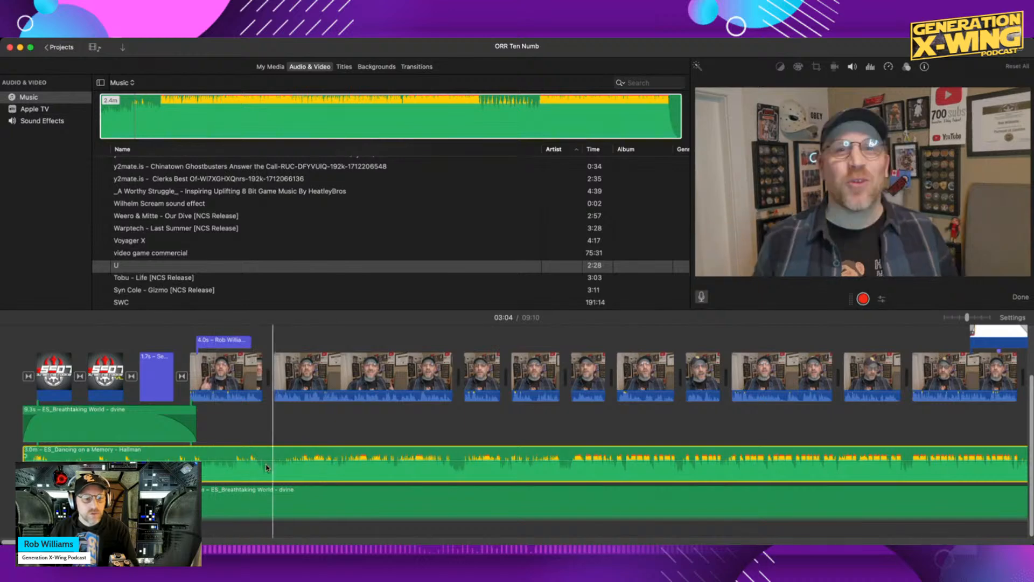
left_click_drag(267, 455, 270, 461)
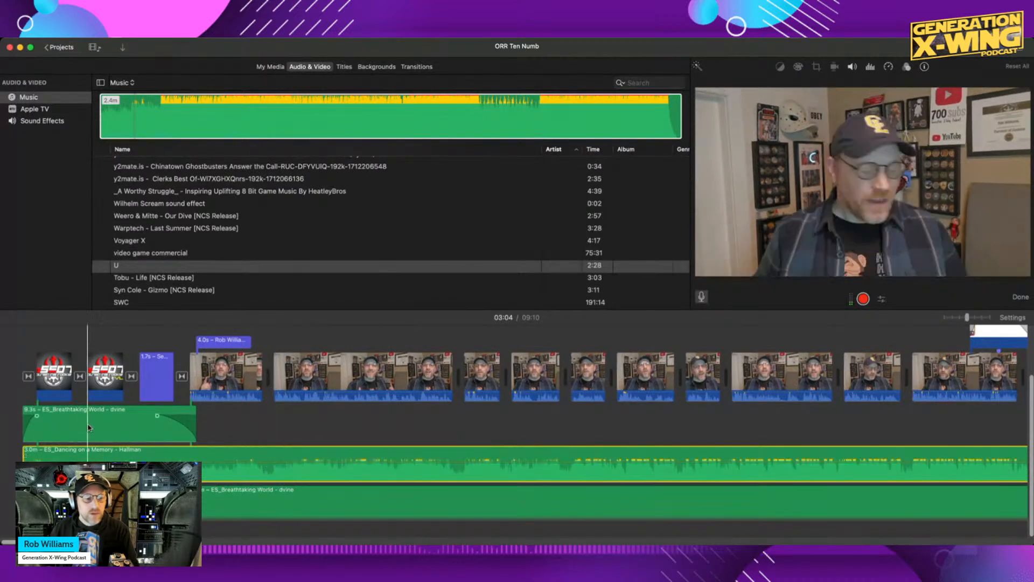
key("space")
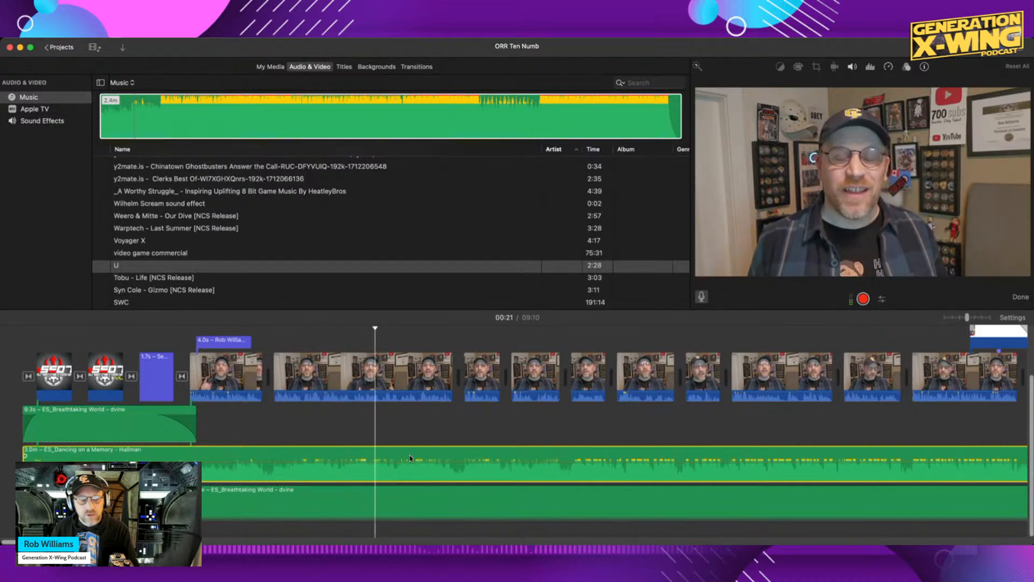
left_click(459, 457)
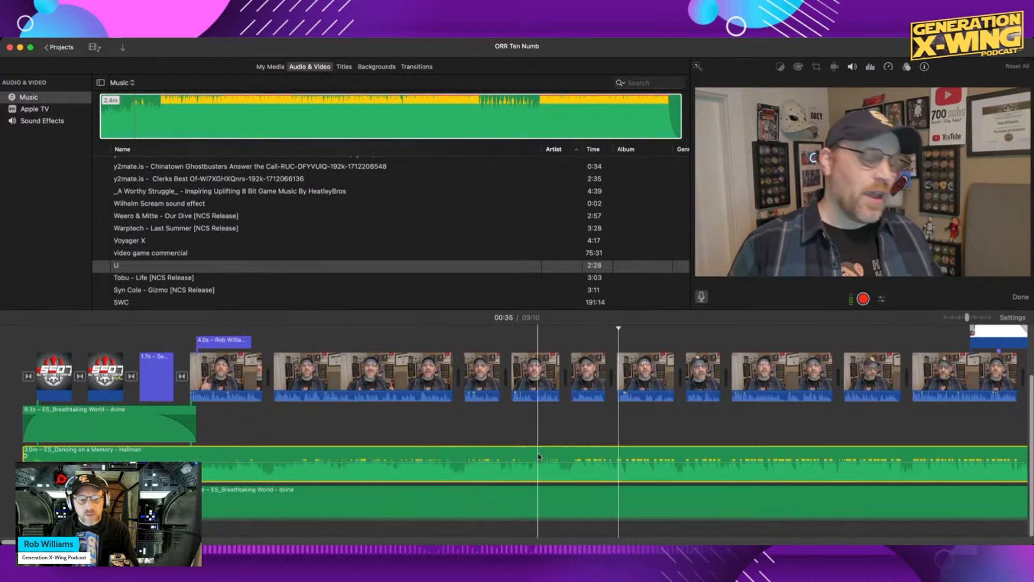
key("space")
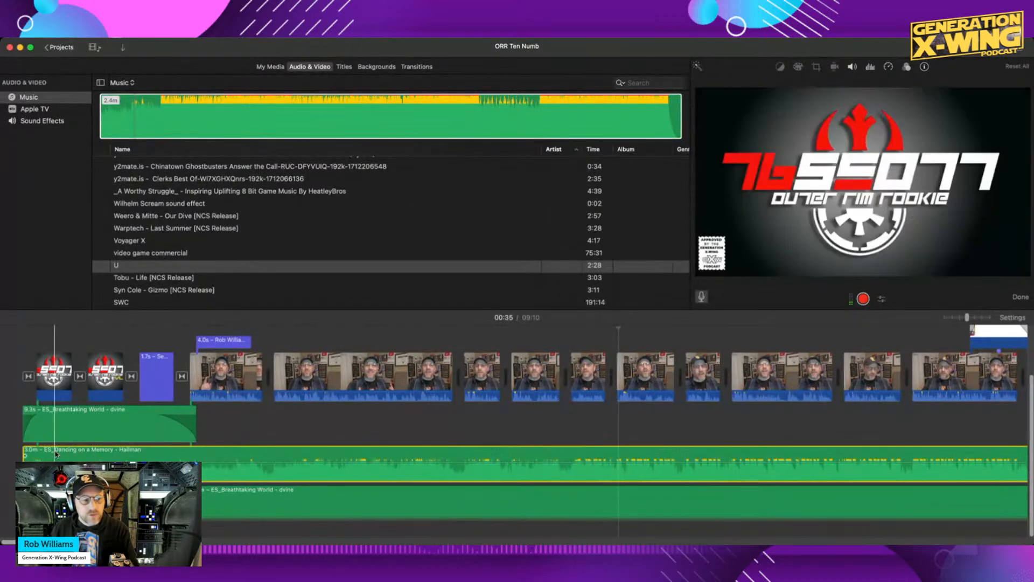
Trim Dancing on a Memory's start and align it at the timeline beginning below Breathtaking World.
left_click_drag(24, 458, 291, 461)
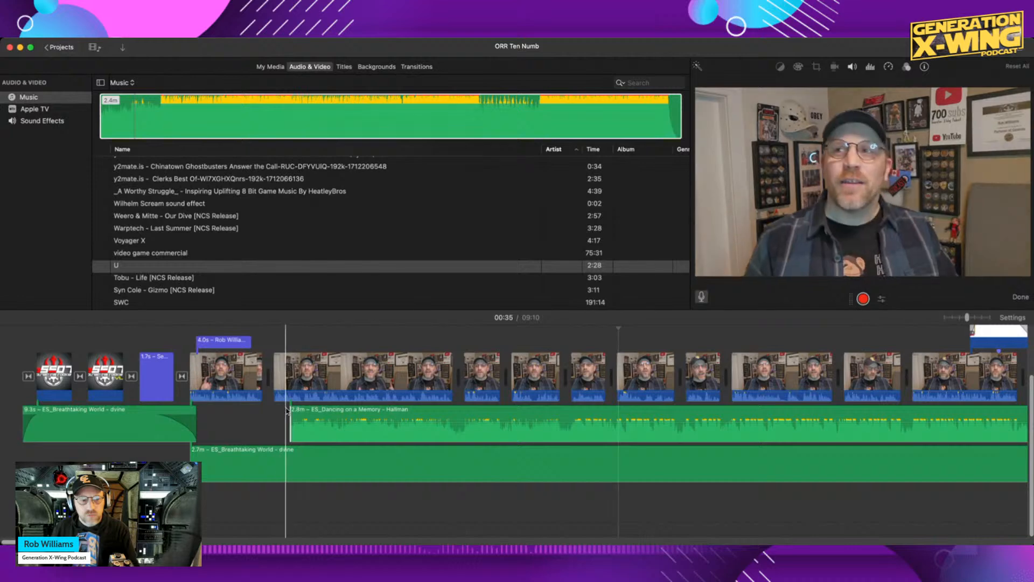
left_click_drag(289, 410, 381, 412)
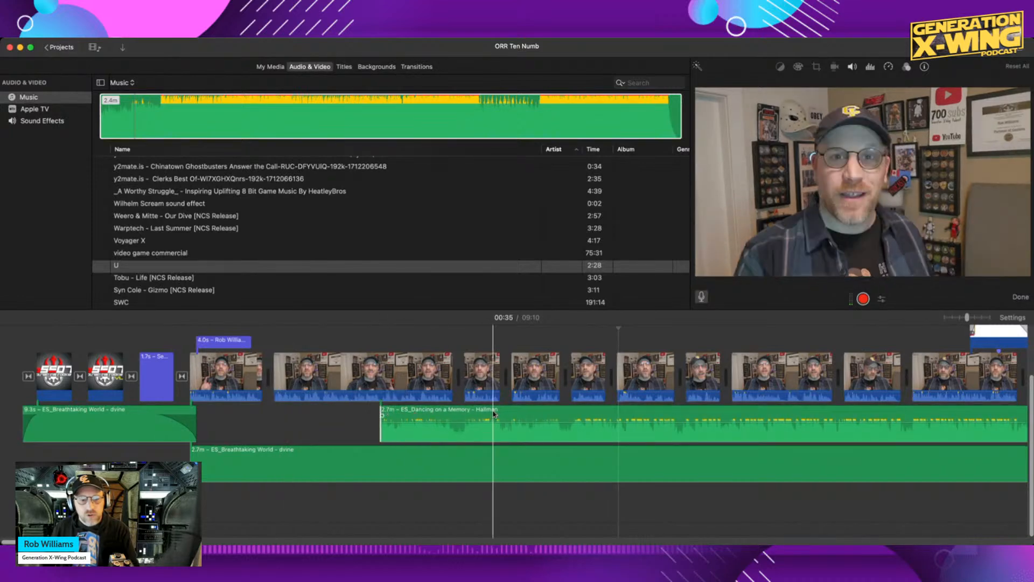
left_click_drag(494, 413, 80, 431)
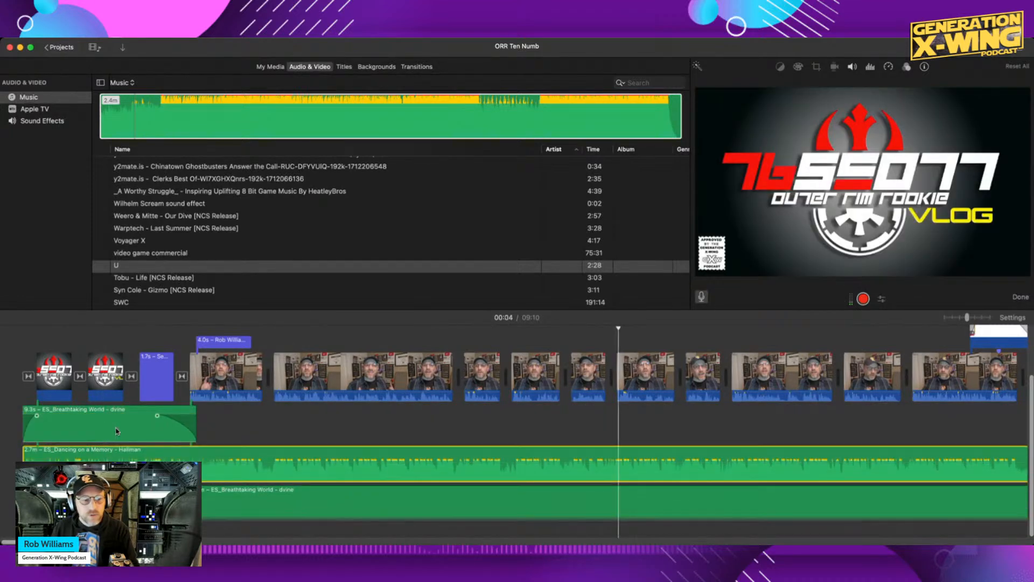
key("space")
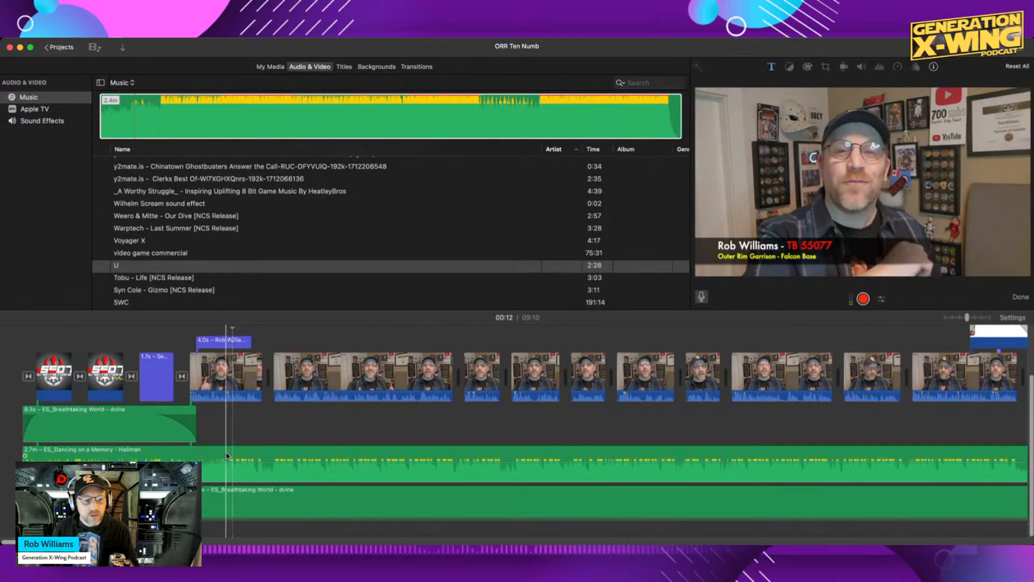
left_click(227, 456)
left_click_drag(22, 456, 92, 455)
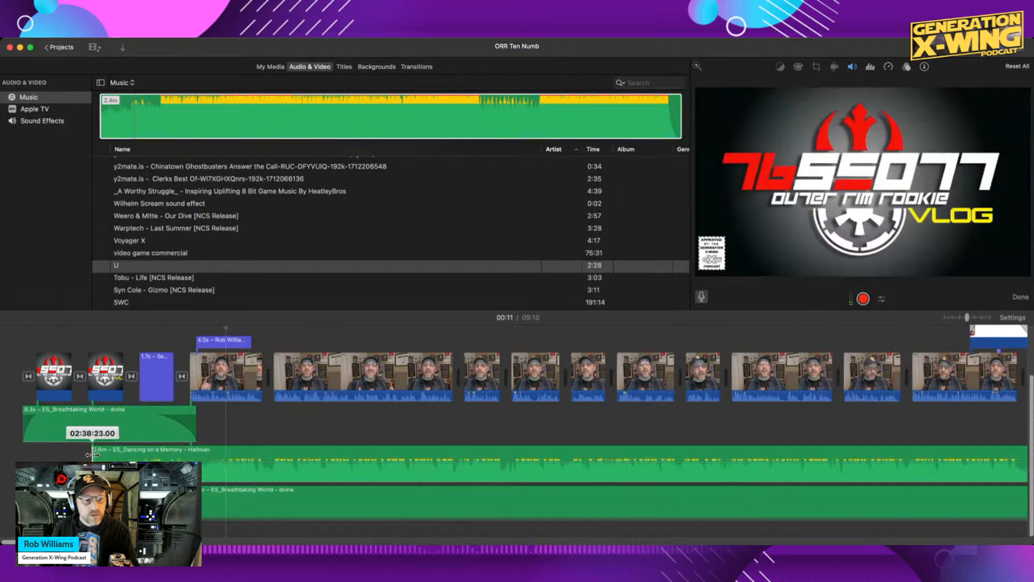
left_click_drag(213, 453, 170, 452)
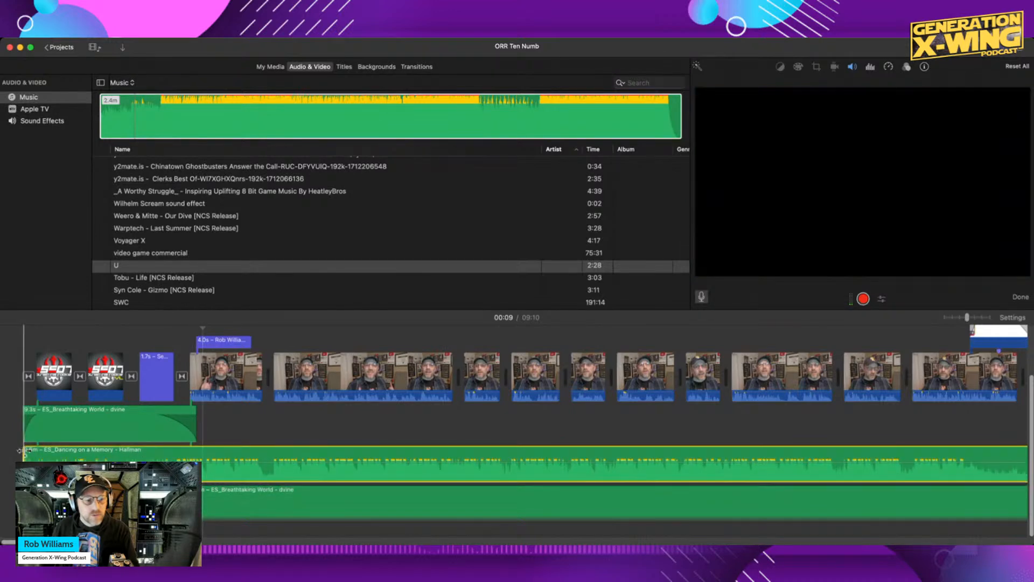
Play the opening through the Second Pass title with the new music.
left_click(24, 452)
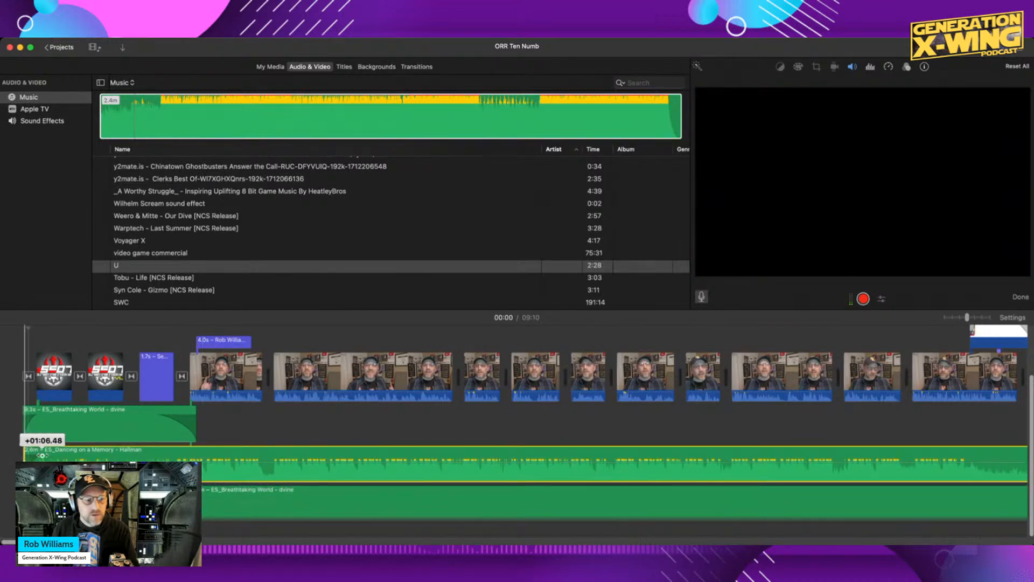
key("space")
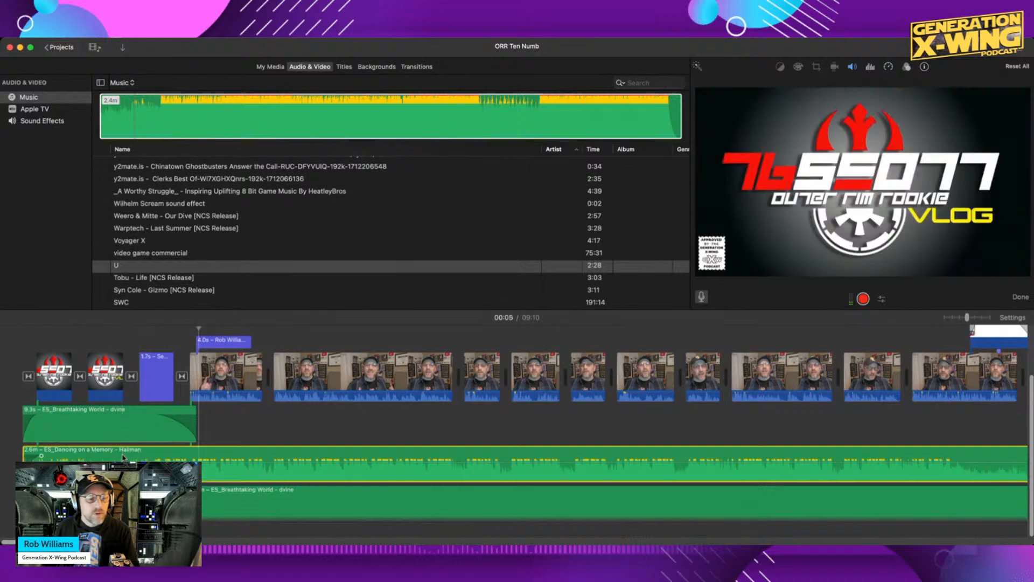
key("space")
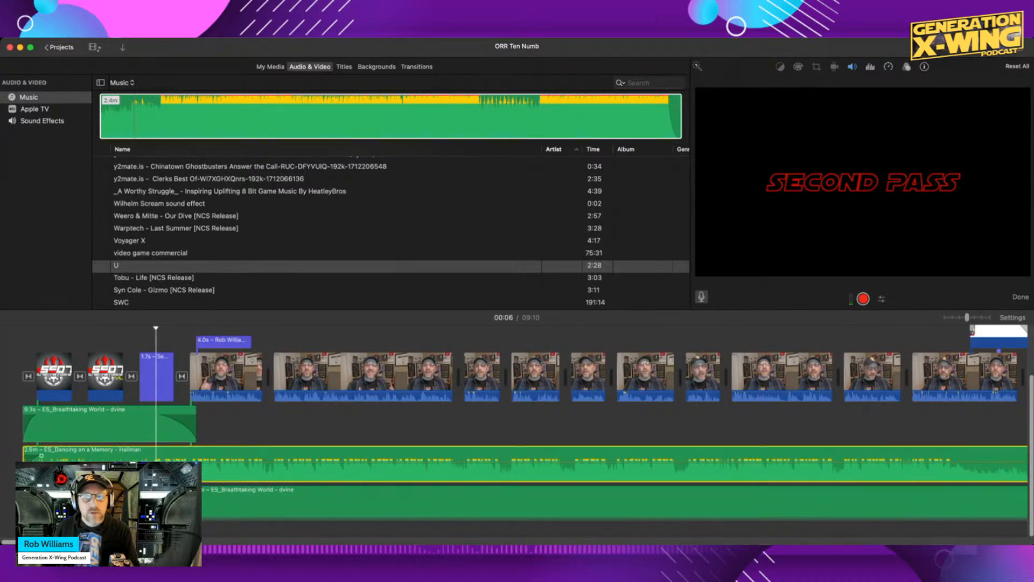
key("space")
Split the music, set one piece to 50% volume and delete the Breathtaking World intro.
left_click(193, 455)
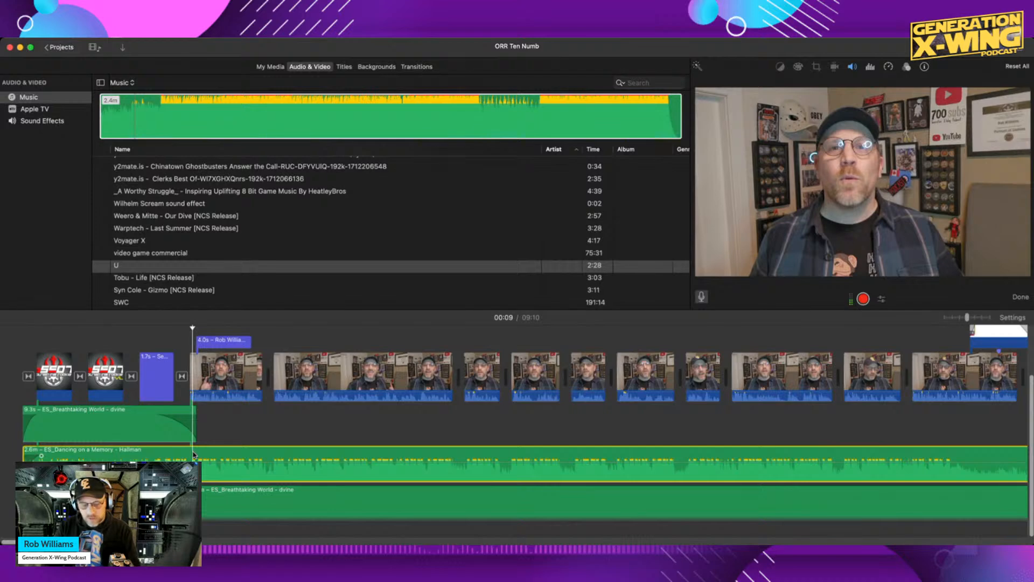
key("super+b")
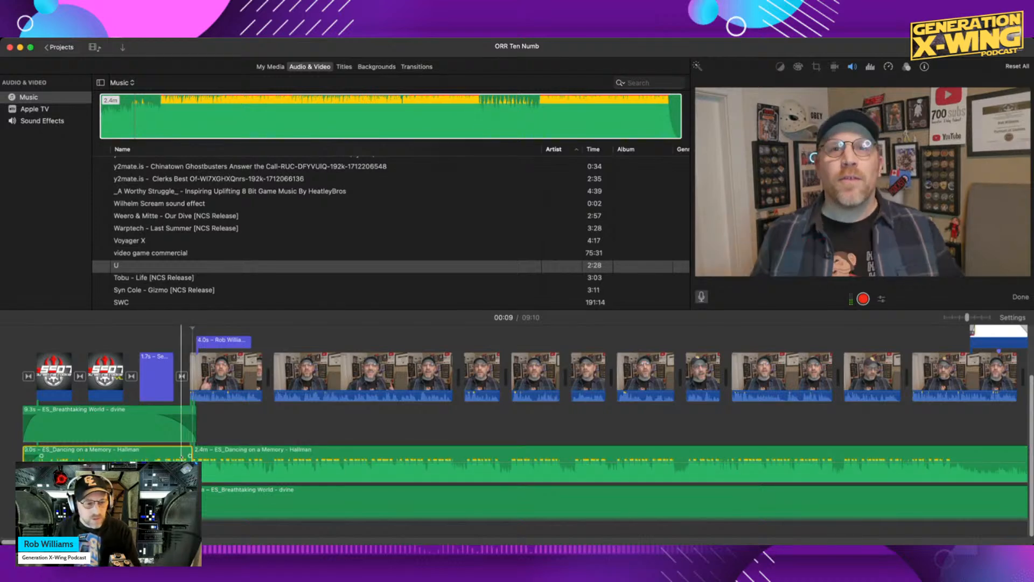
left_click_drag(181, 457, 212, 455)
left_click(119, 426)
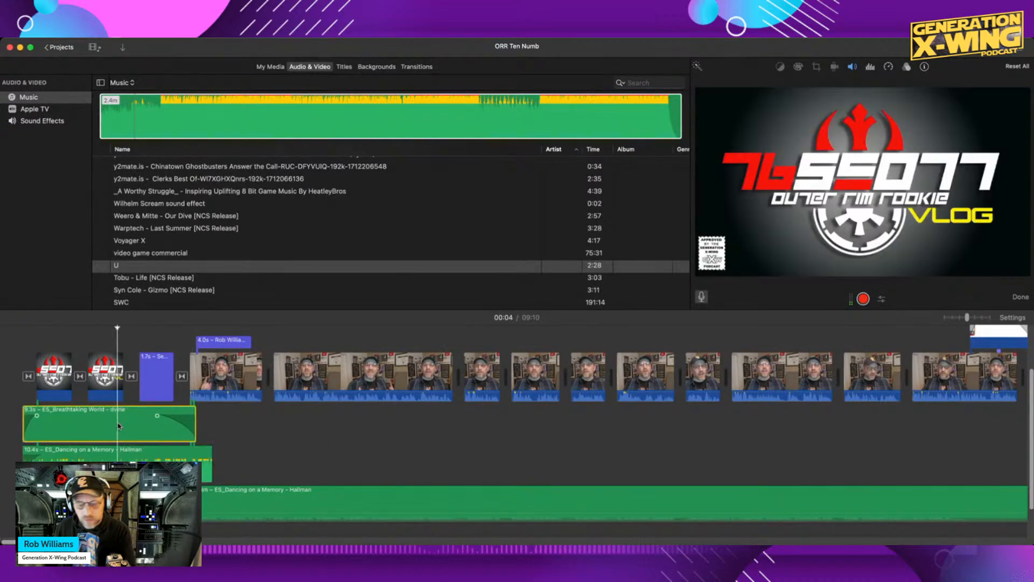
key("Delete")
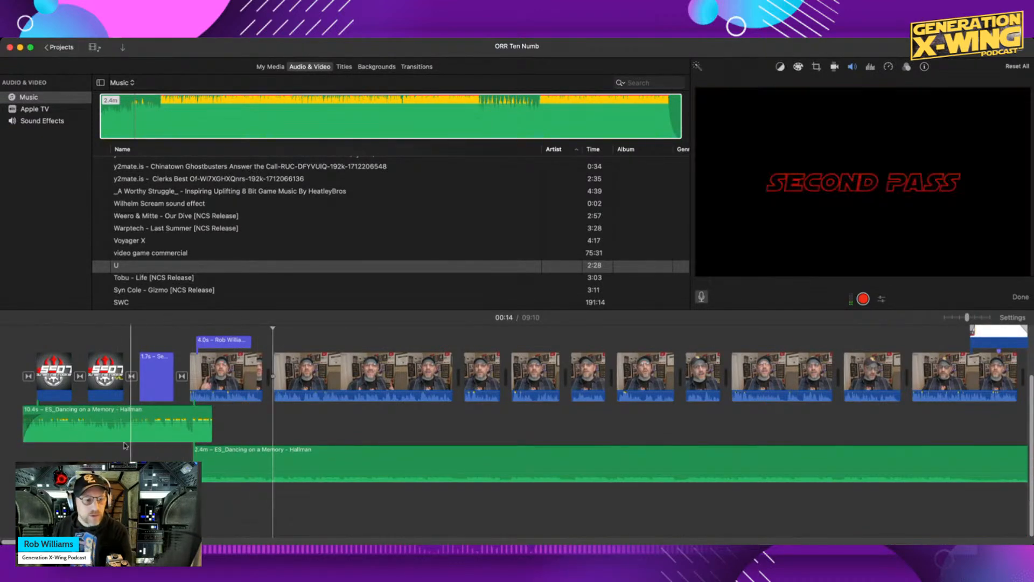
key("space")
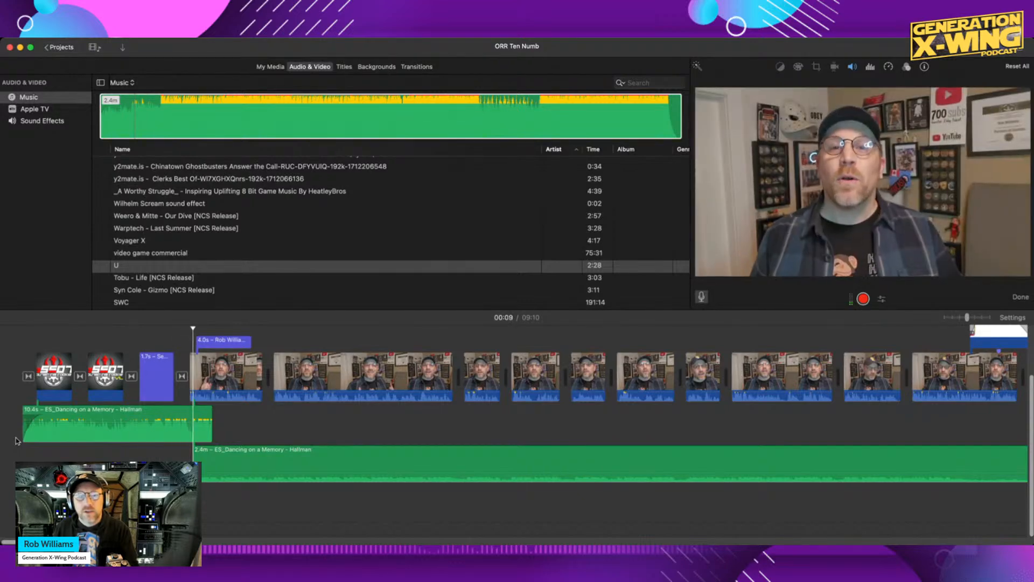
Undo those edits to restore the single full-length Dancing on a Memory clip.
key("super+z")
key("super+z")
key("super+z")
key("super+z")
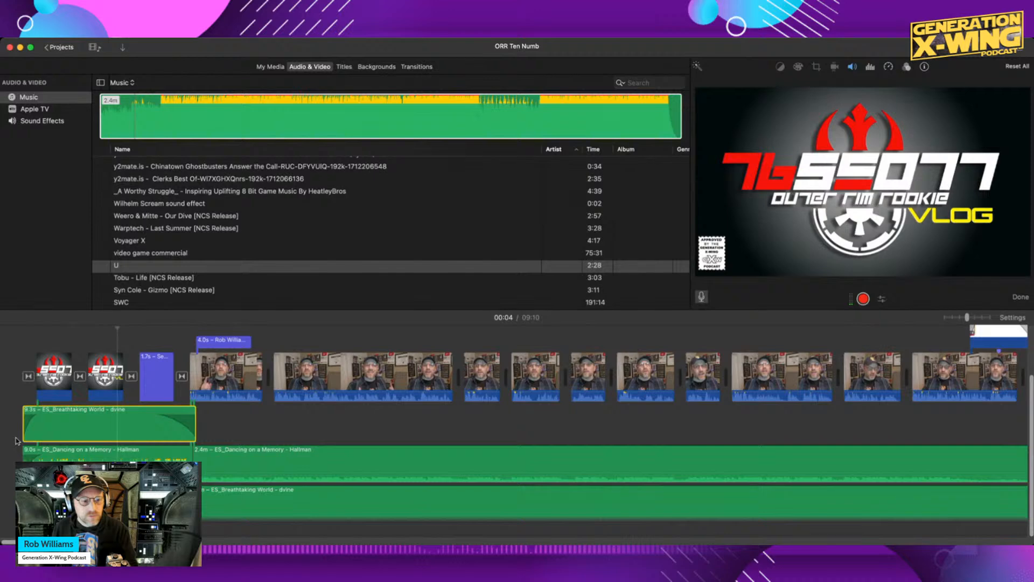
key("super+z")
key("super+z")
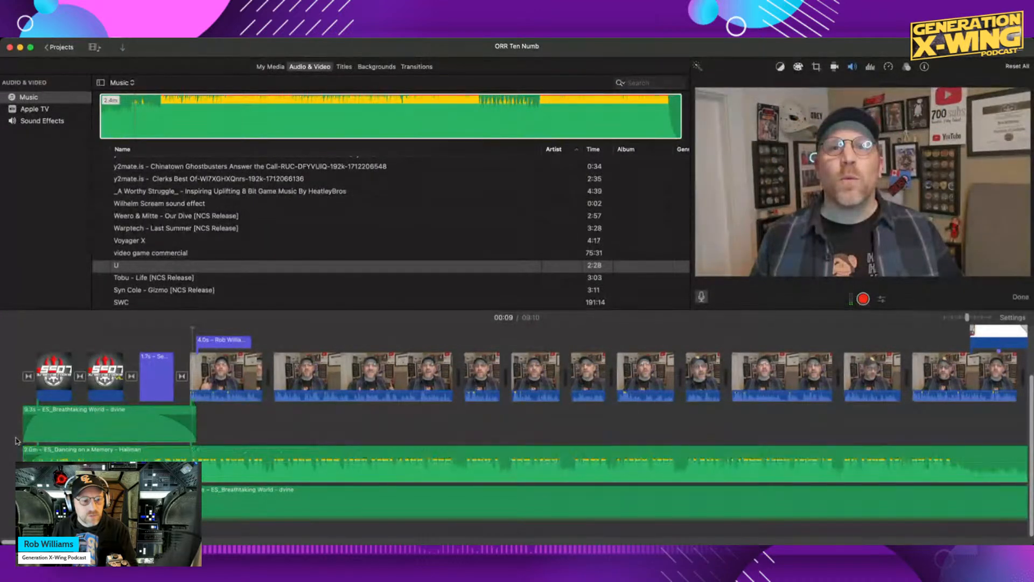
key("super+z")
key("super+z")
key("super+z")
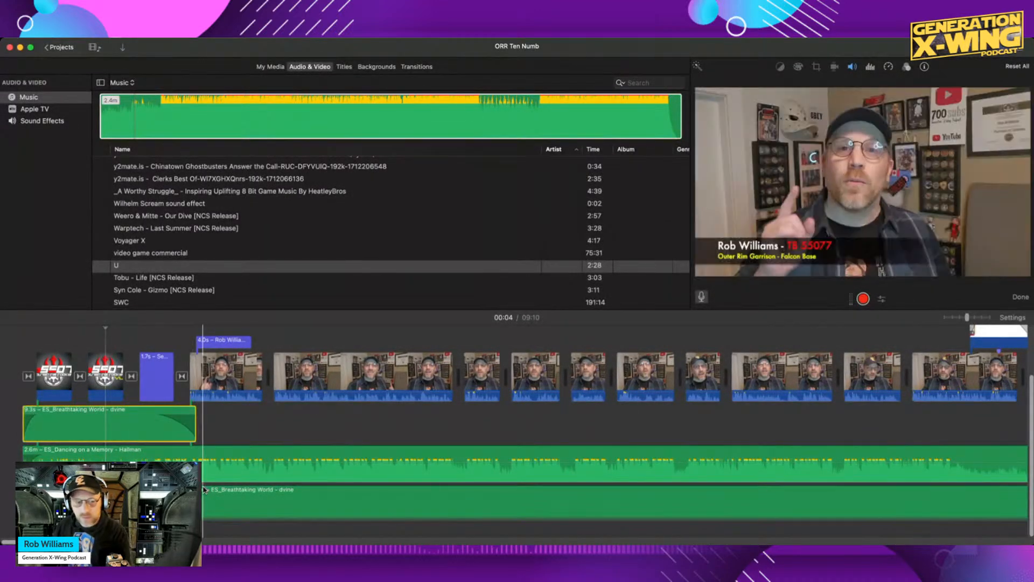
key("super+z")
key("super+z")
key("super+z")
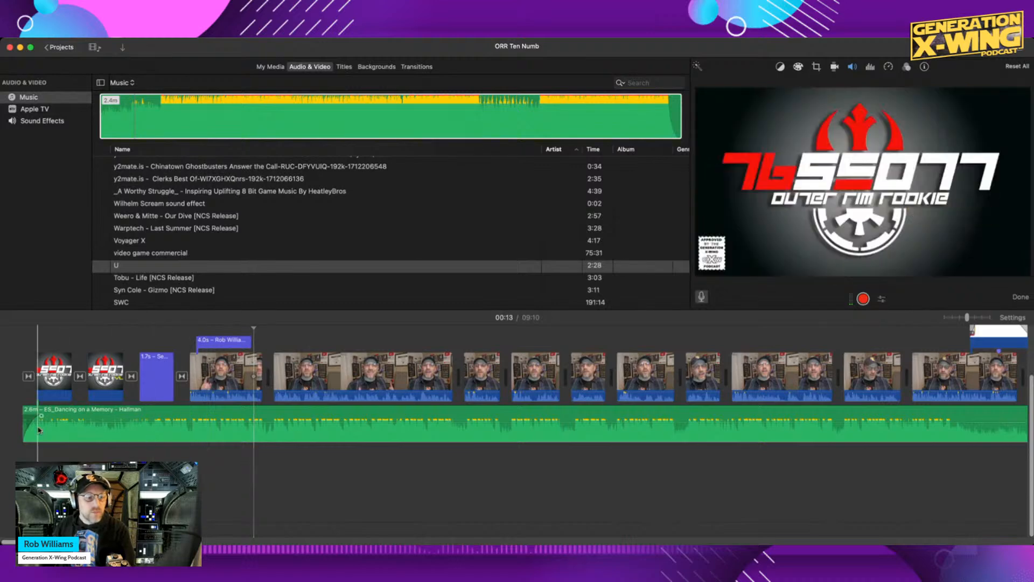
Trim Dancing on a Memory's start and move it back to the timeline beginning.
left_click_drag(23, 429, 39, 428)
left_click(99, 412)
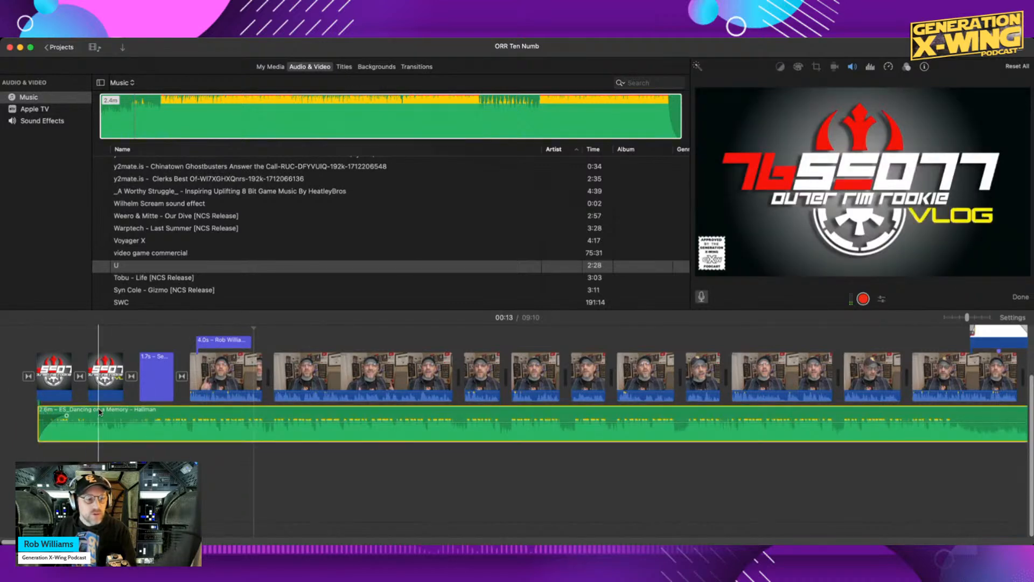
left_click_drag(99, 412, 84, 415)
key("space")
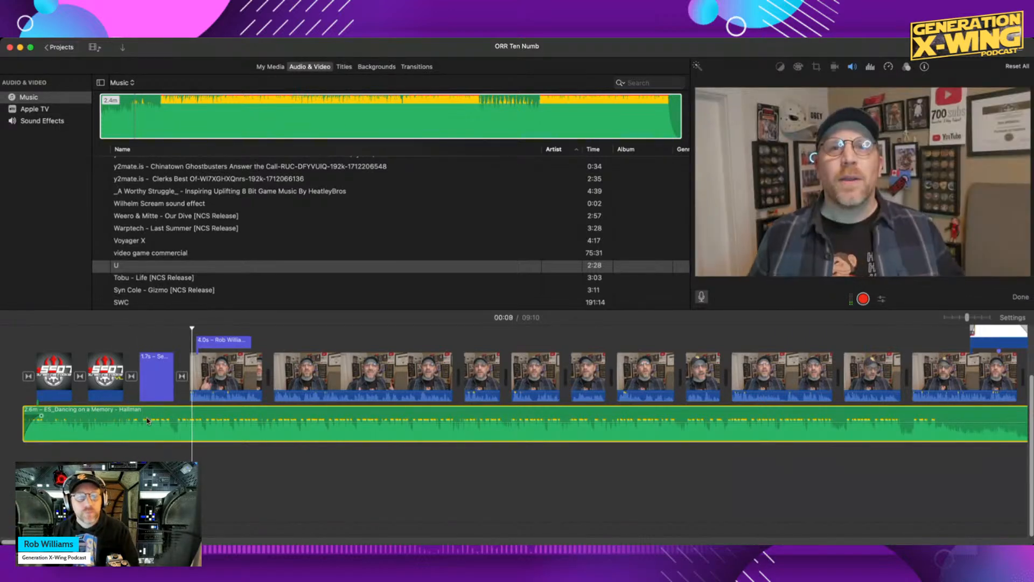
Split the music at 50% volume into a 9.6 s intro piece with a fade-out past the title.
left_click_drag(148, 420, 152, 416)
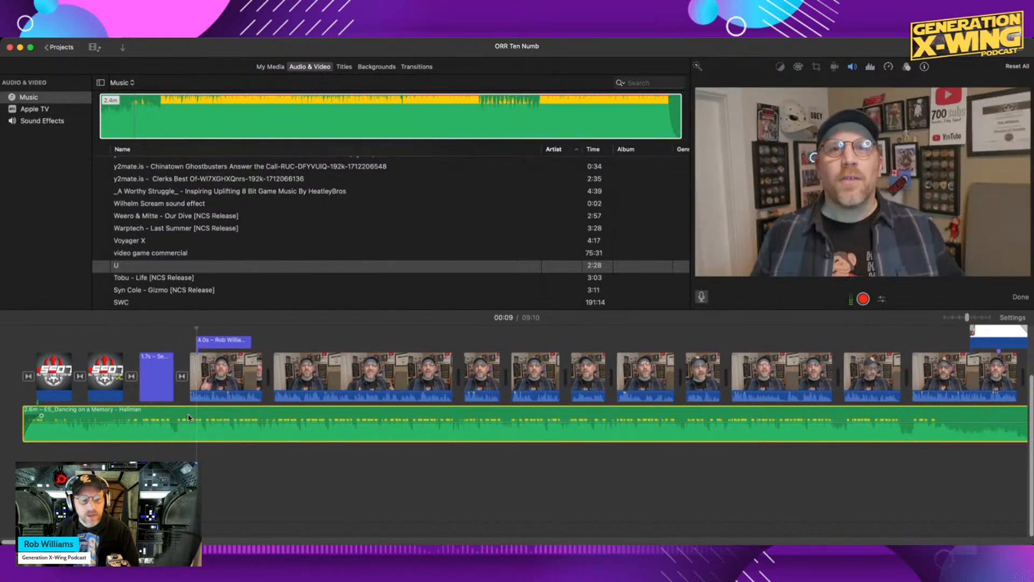
key("super+b")
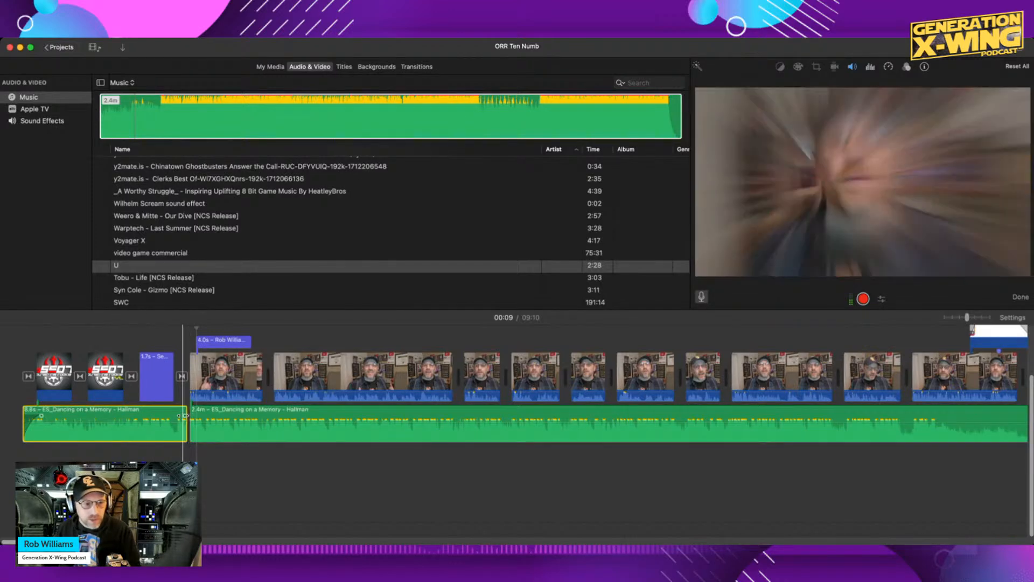
mouse_move(183, 416)
left_mouse_down()
mouse_move(162, 415)
mouse_move(195, 431)
left_mouse_up()
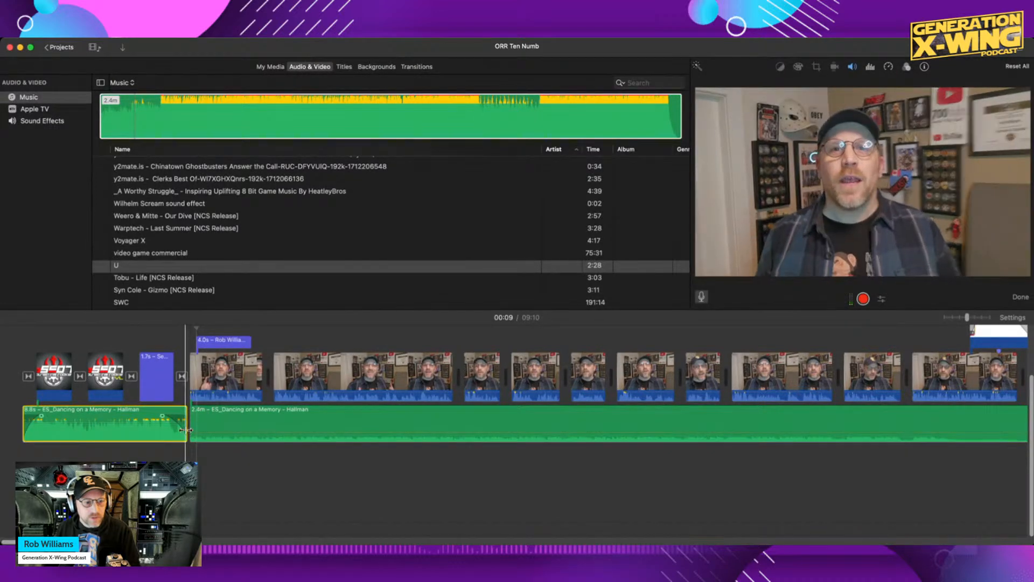
left_click_drag(188, 430, 200, 430)
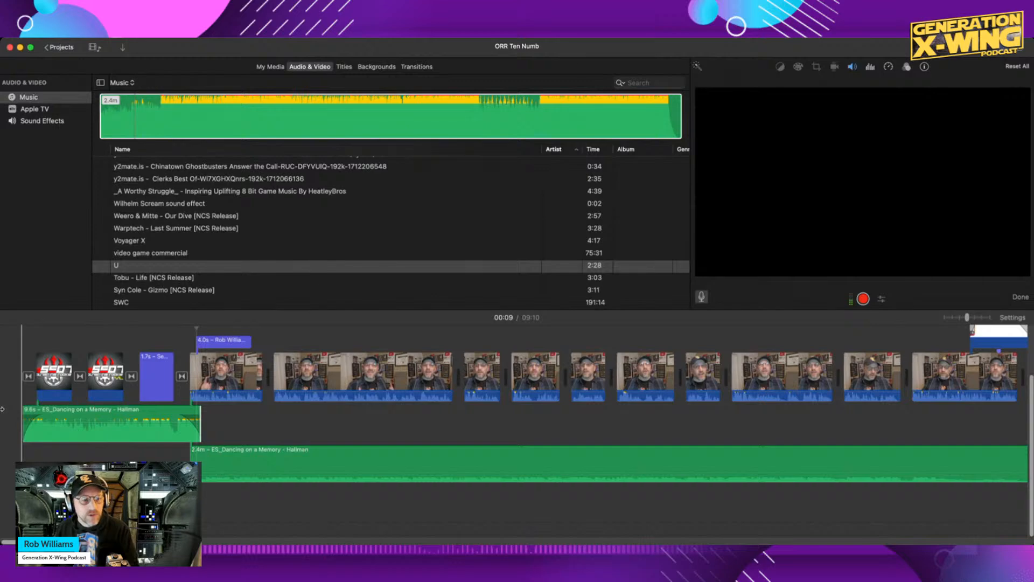
key("space")
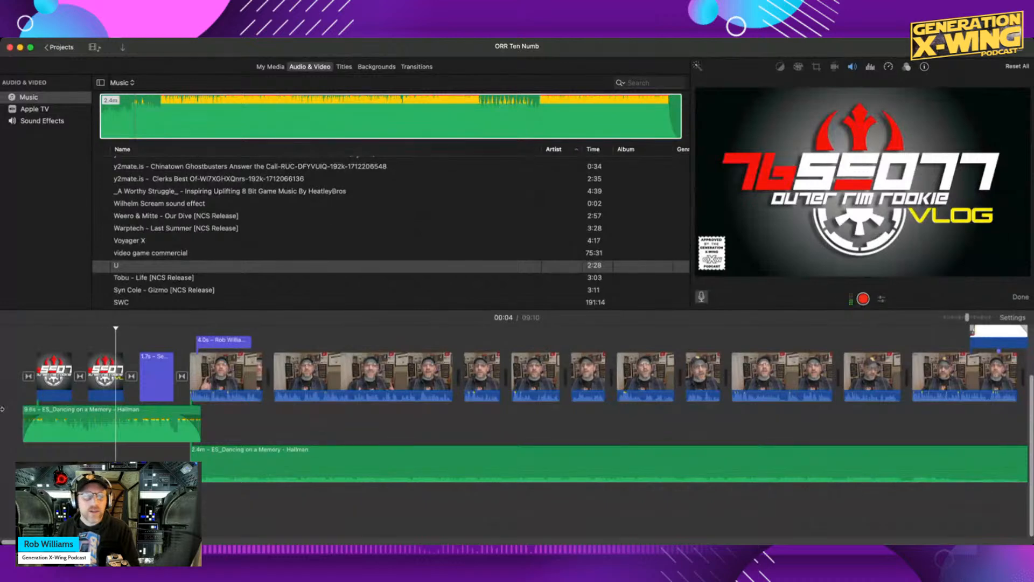
Replay the opening through the Second Pass title to check the intro music fade.
left_click(19, 350)
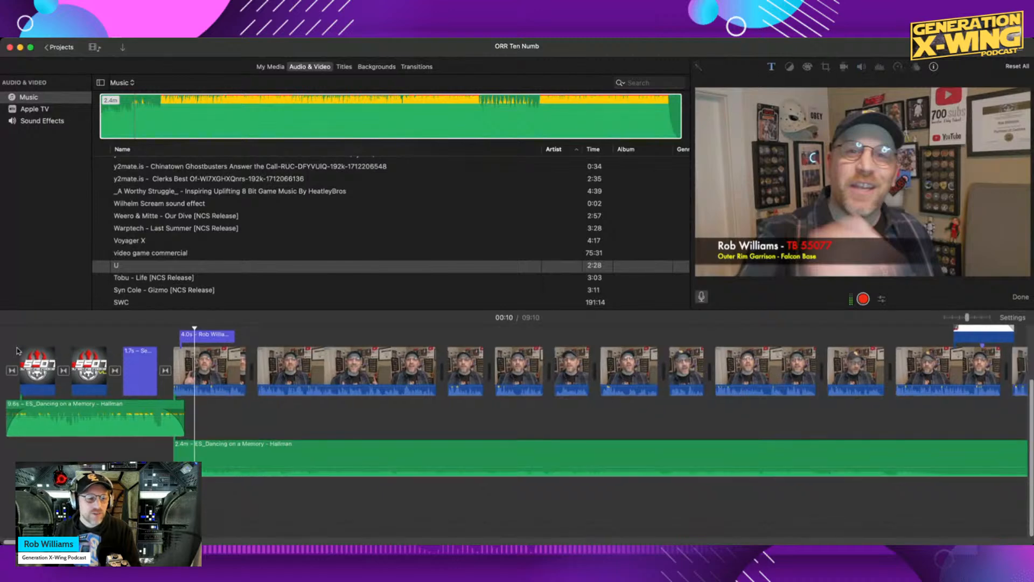
key("space")
scroll(216, 412, "up", 1)
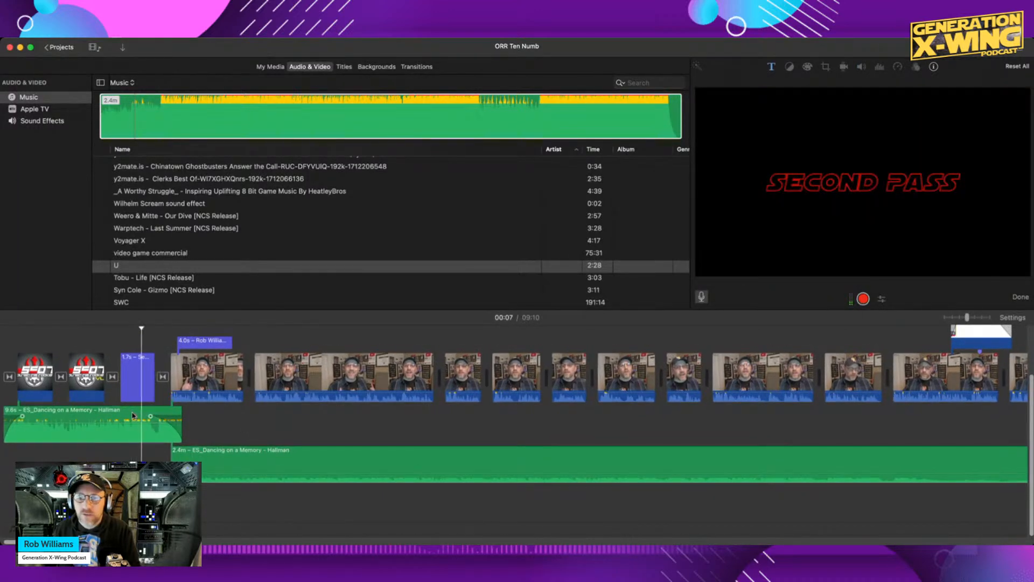
key("space")
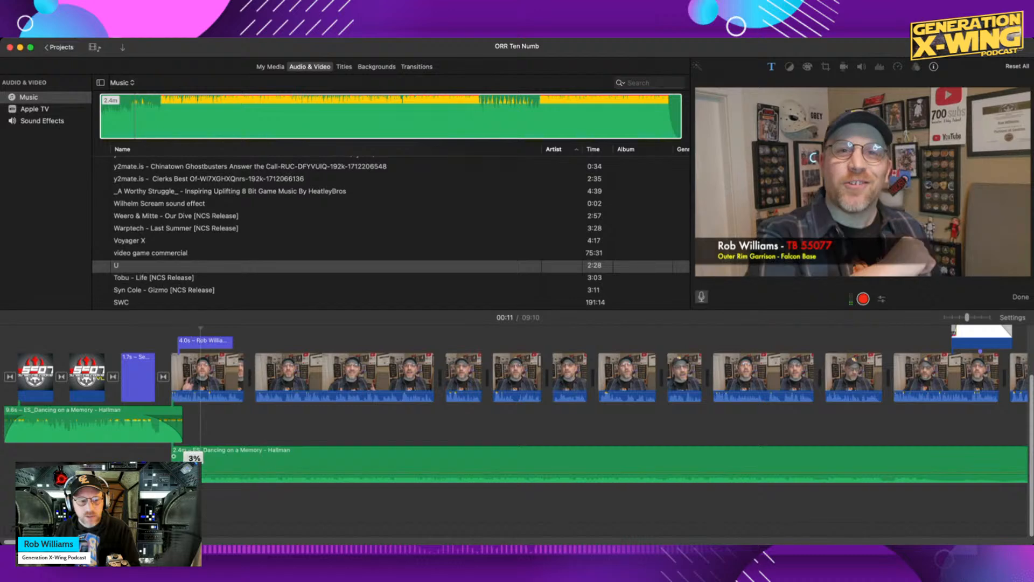
left_click(193, 458)
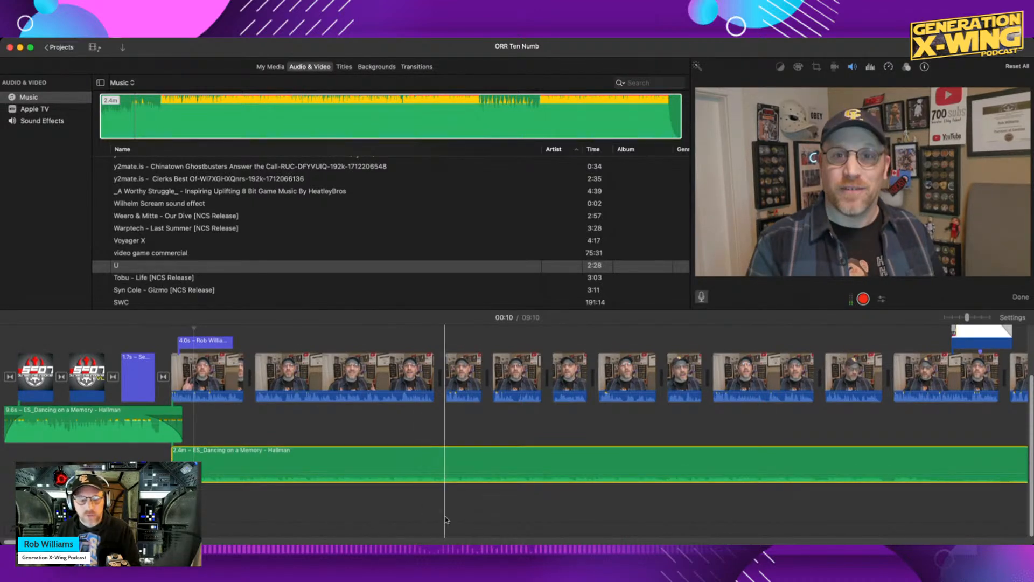
left_click(260, 488)
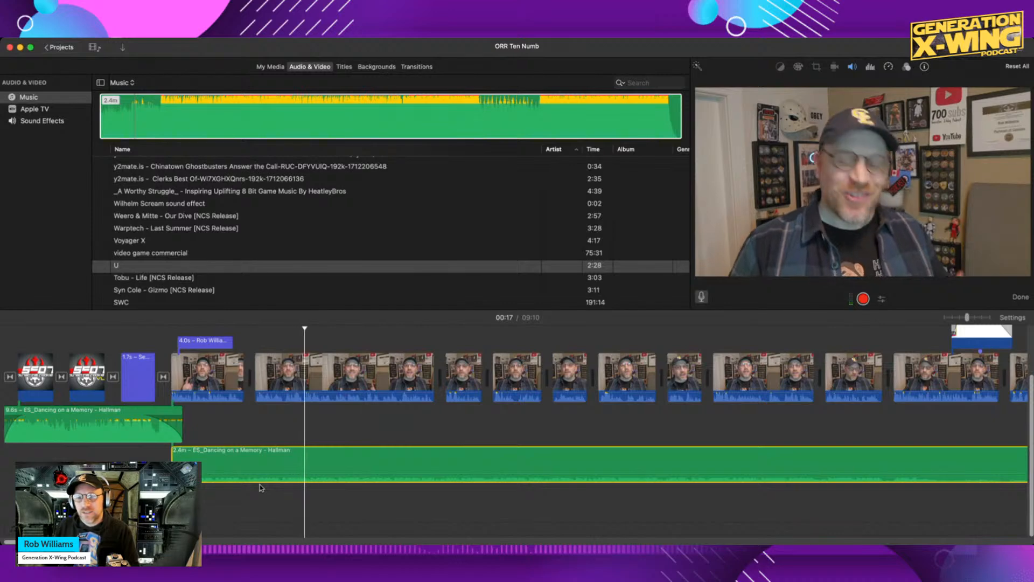
scroll(302, 485, "right", 5)
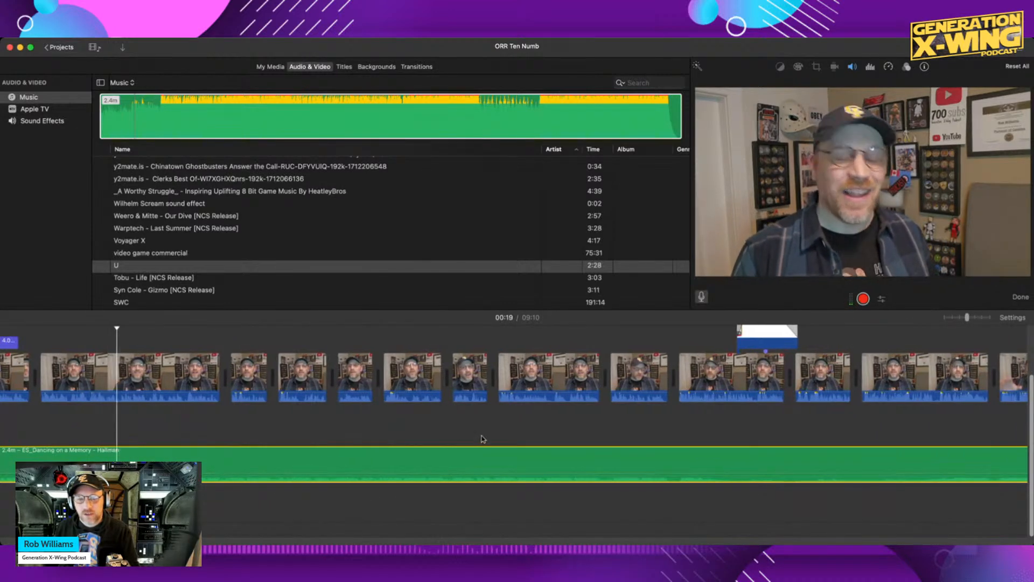
scroll(481, 439, "right", 10)
scroll(485, 436, "right", 6)
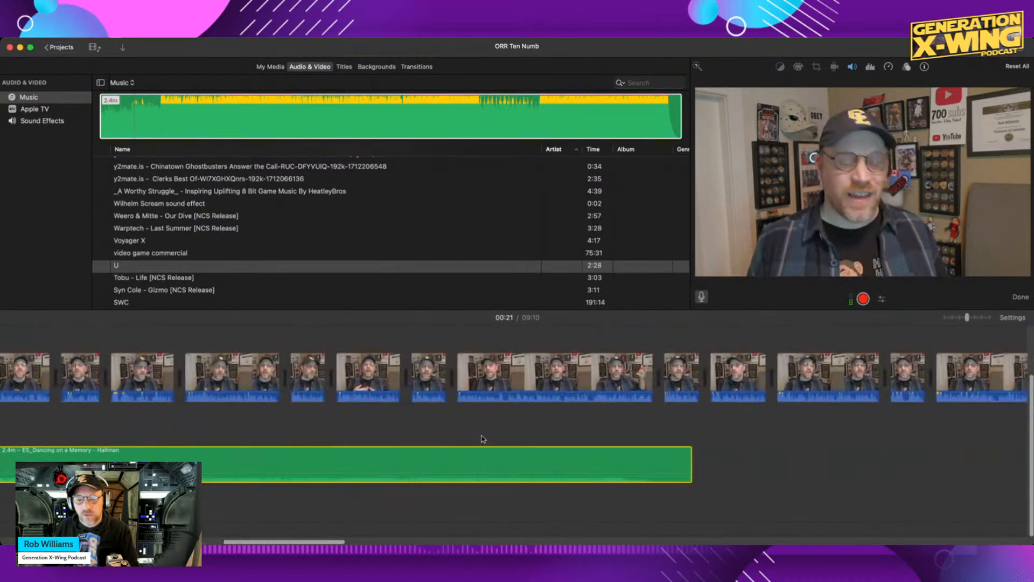
scroll(513, 429, "right", 8)
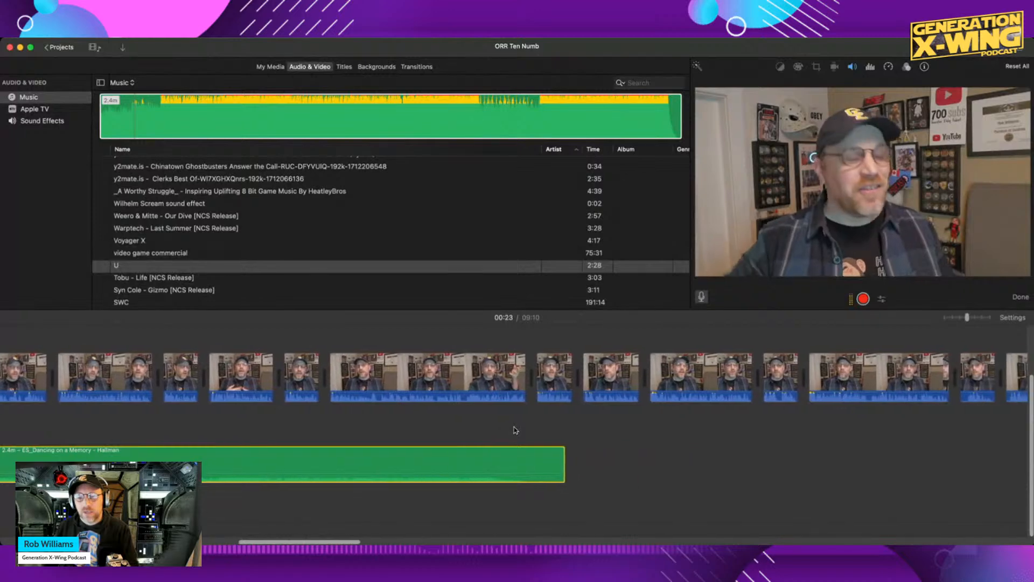
scroll(378, 426, "left", 1)
left_click(172, 421)
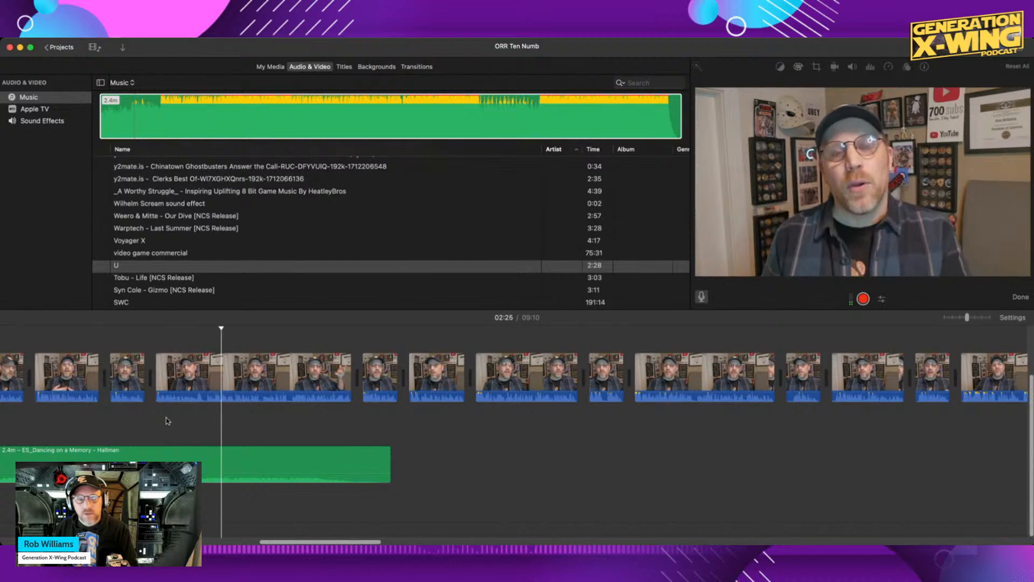
scroll(167, 420, "up", 2)
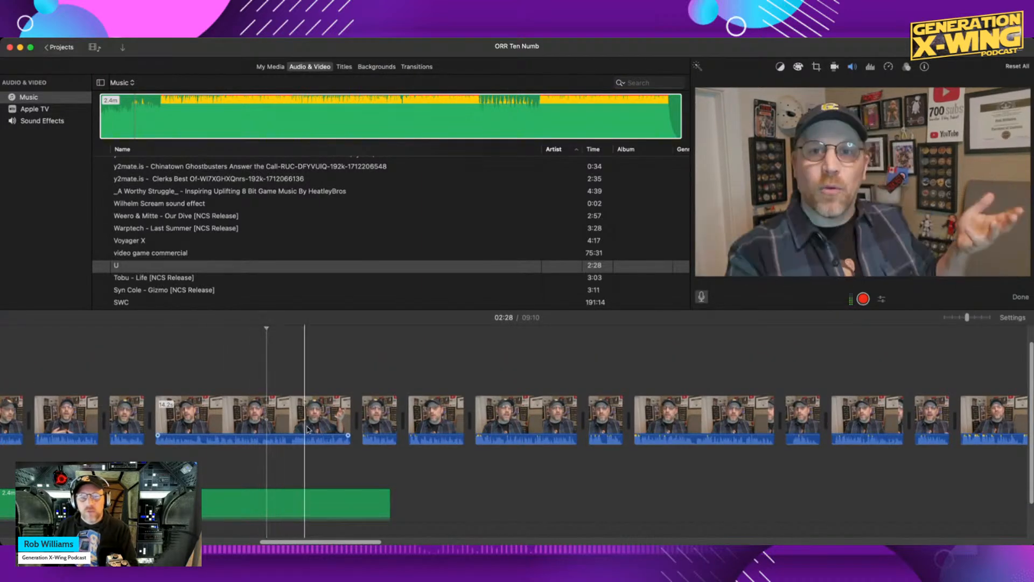
scroll(414, 461, "right", 10)
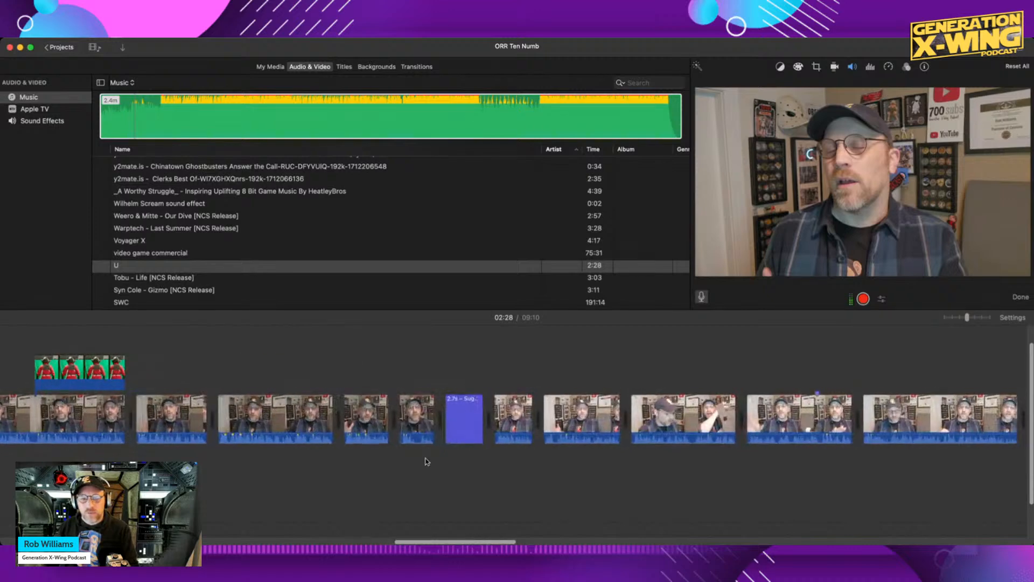
left_click(445, 459)
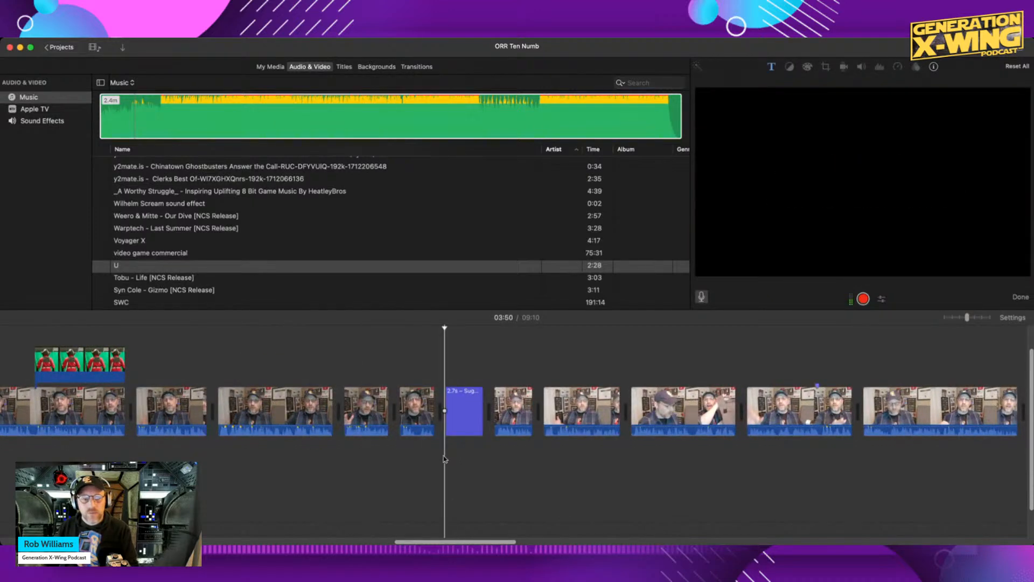
scroll(444, 458, "left", 10)
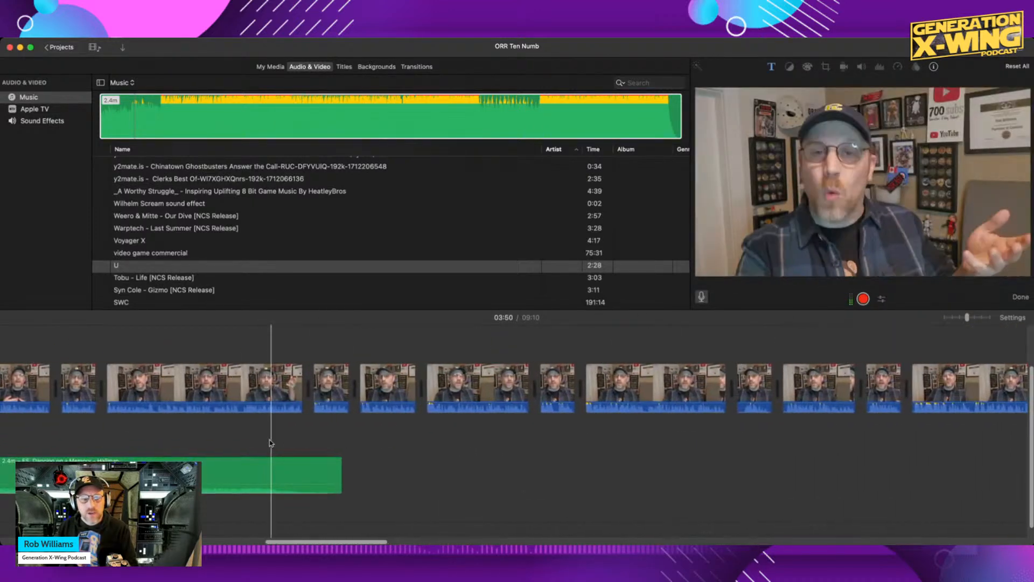
key("space")
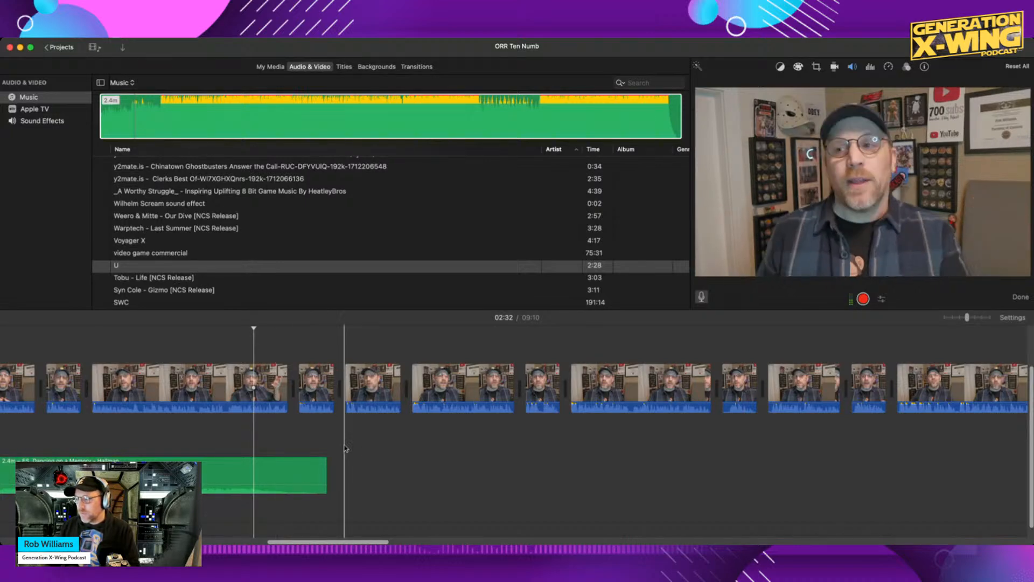
scroll(367, 449, "right", 5)
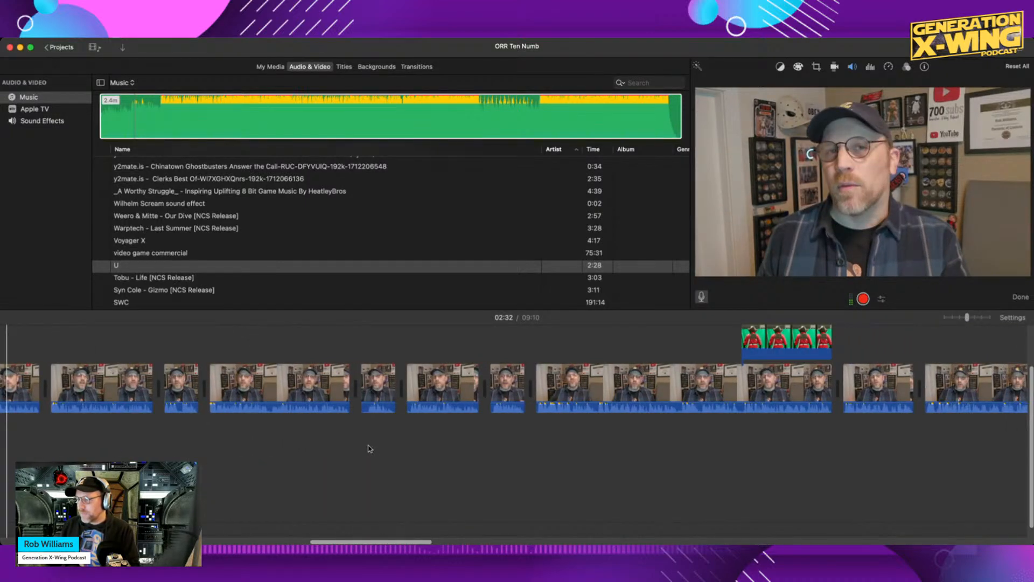
scroll(370, 448, "right", 3)
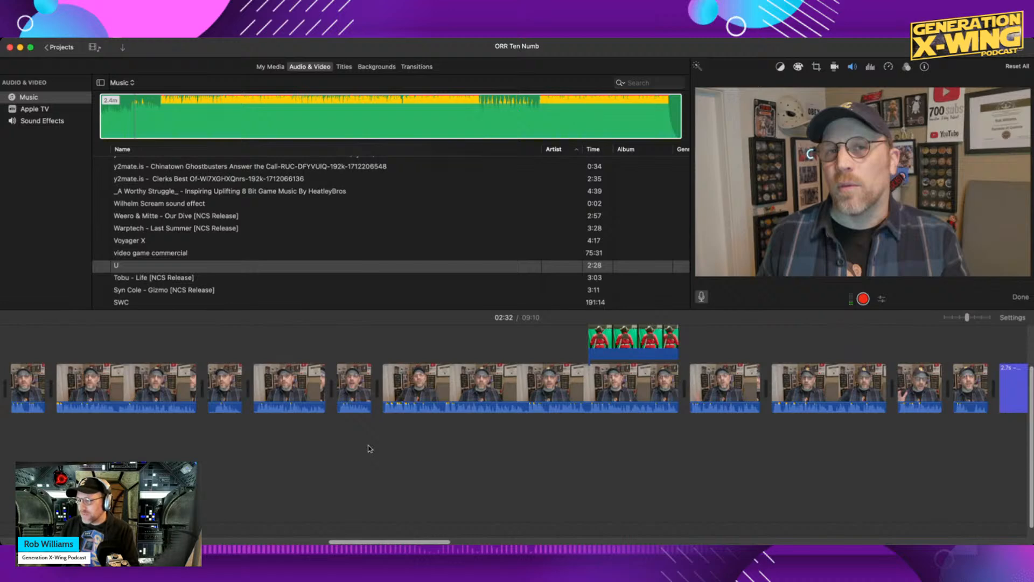
scroll(370, 448, "right", 6)
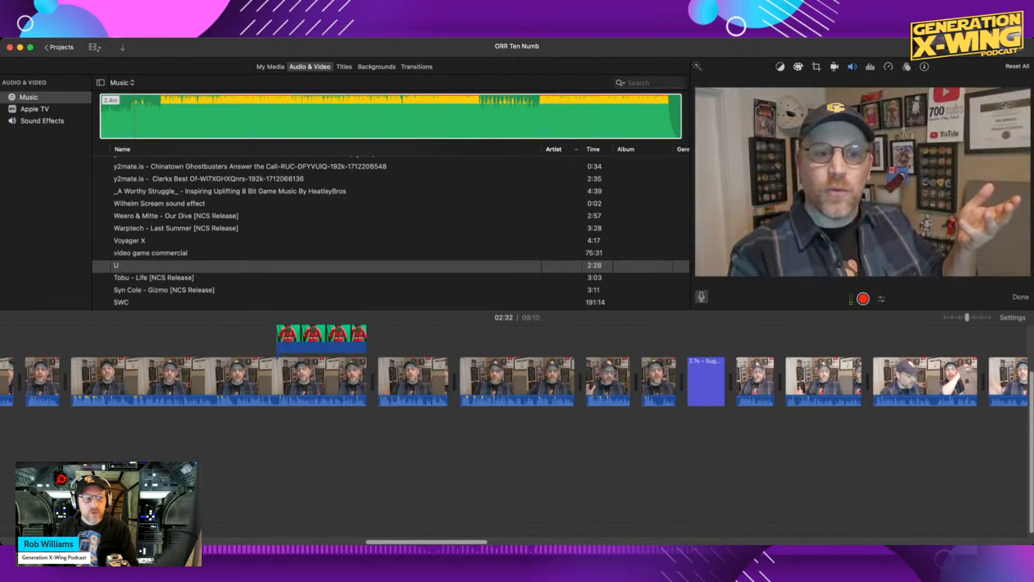
Add the ES_Harmonies file from Finder beneath the Suggested Alterations title.
left_click_drag(134, 265, 256, 228)
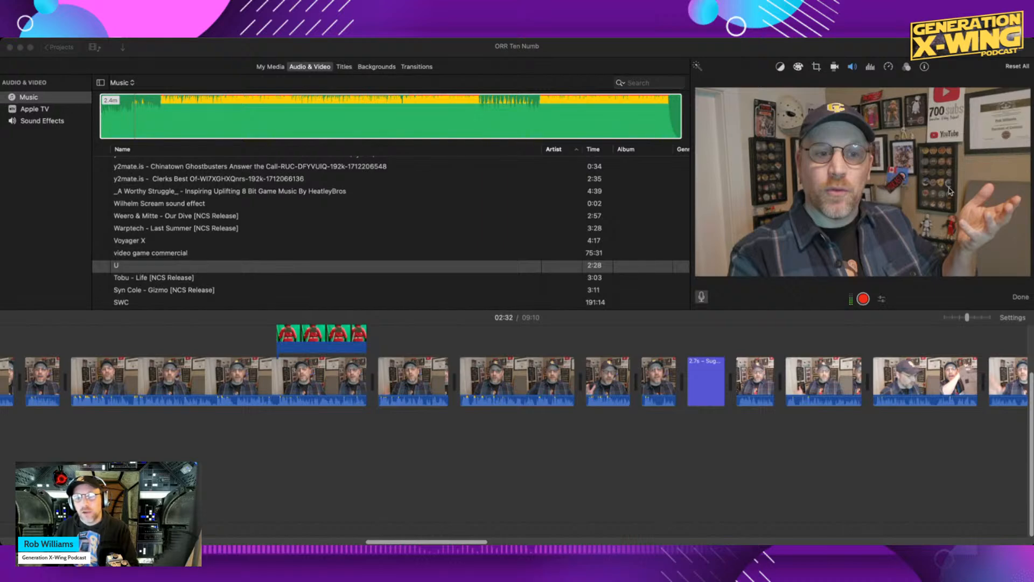
left_click_drag(791, 259, 692, 433)
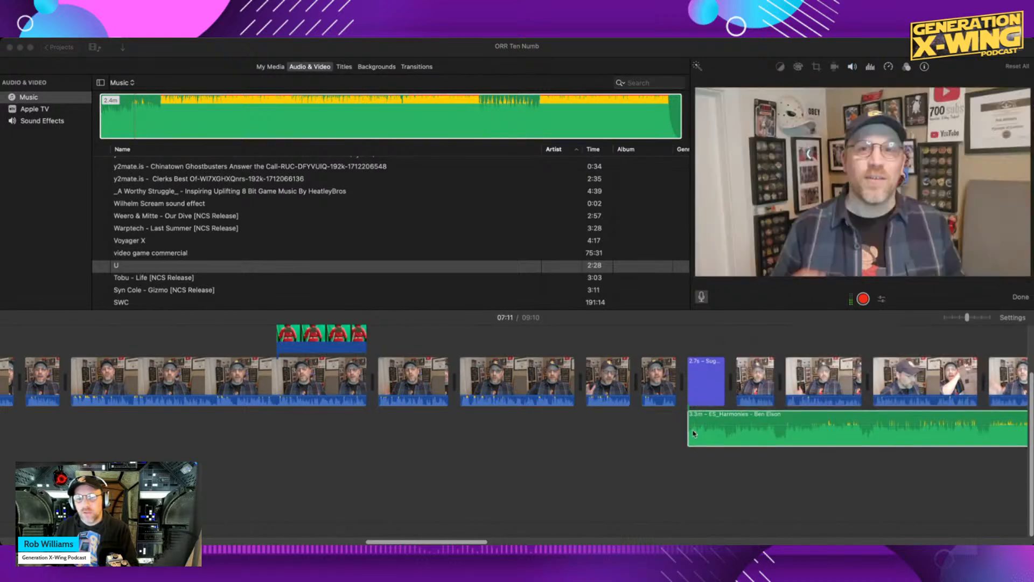
left_click(657, 433)
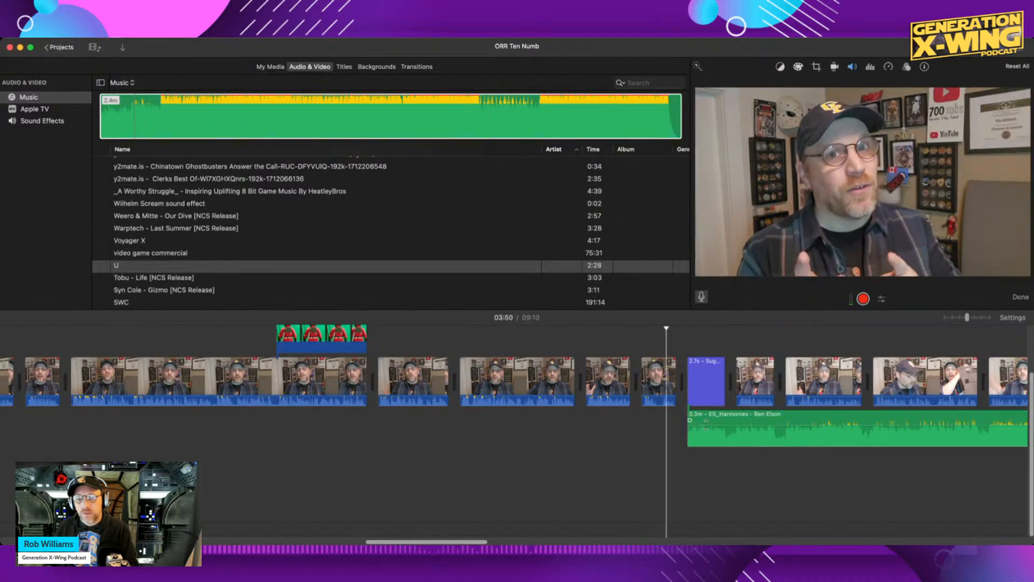
Shift the Harmonies music earlier so it fades in a few clips before the title.
left_click(721, 417)
left_click_drag(720, 416, 621, 428)
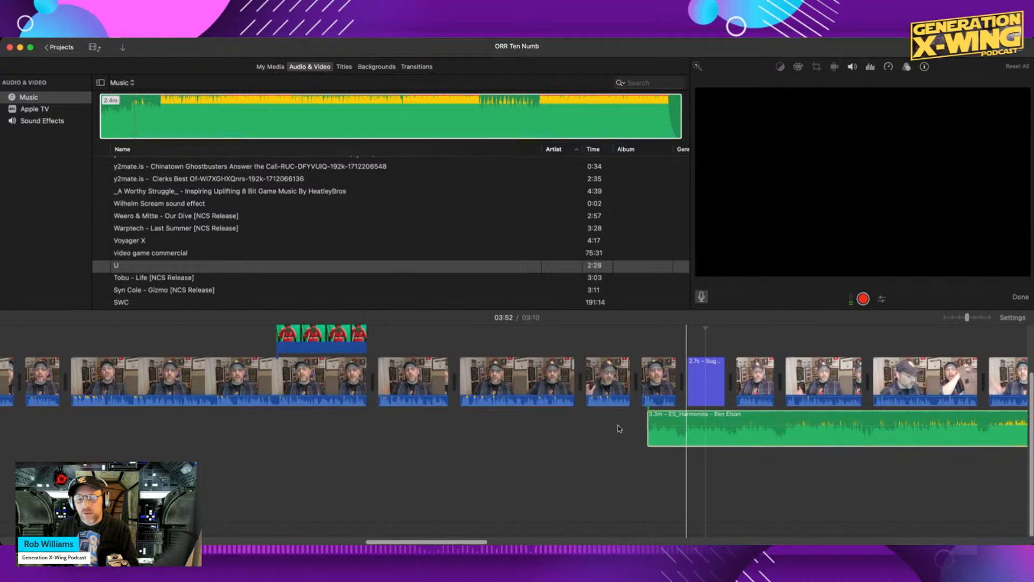
left_click(618, 426)
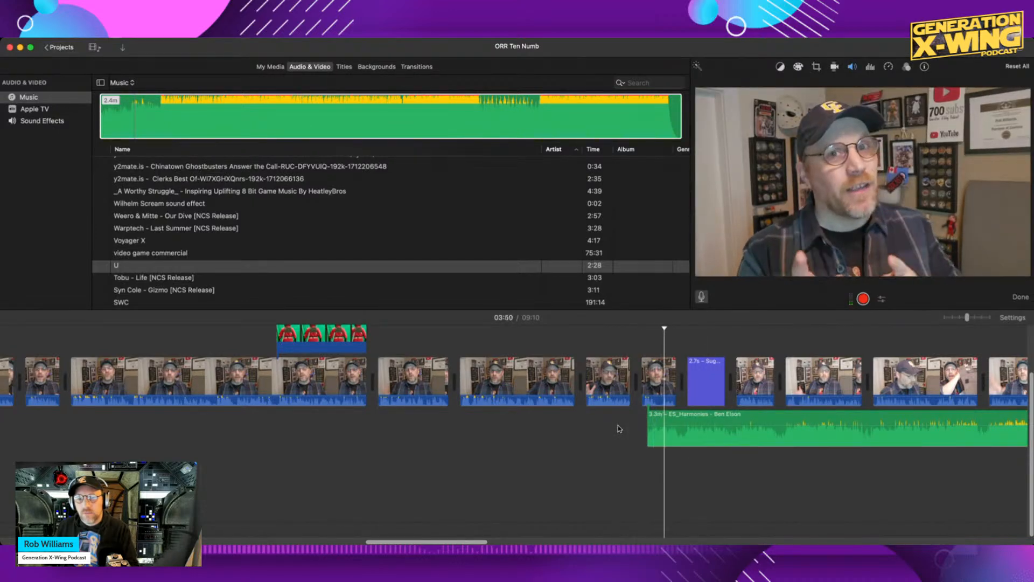
left_click_drag(707, 419, 742, 419)
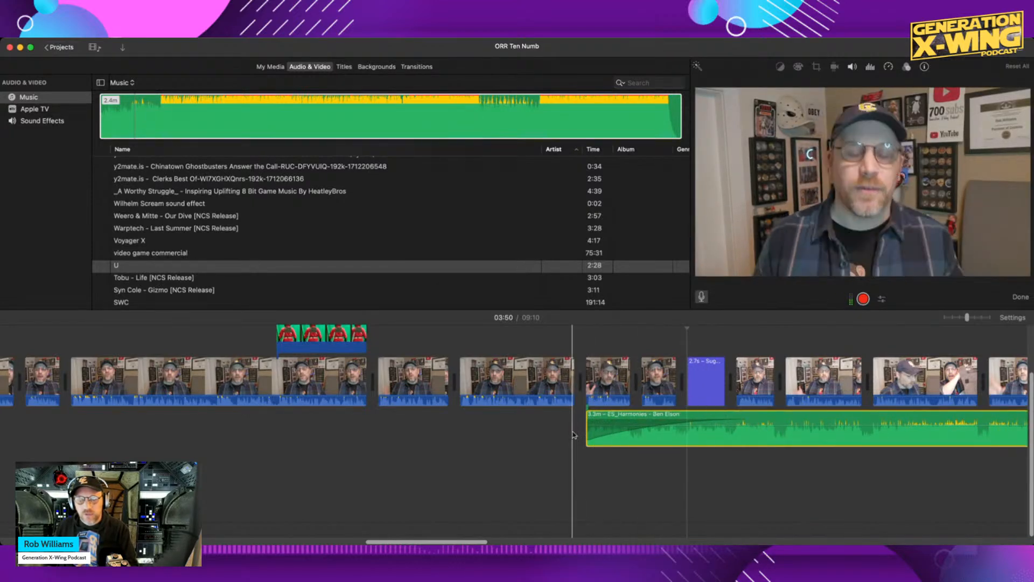
key("space")
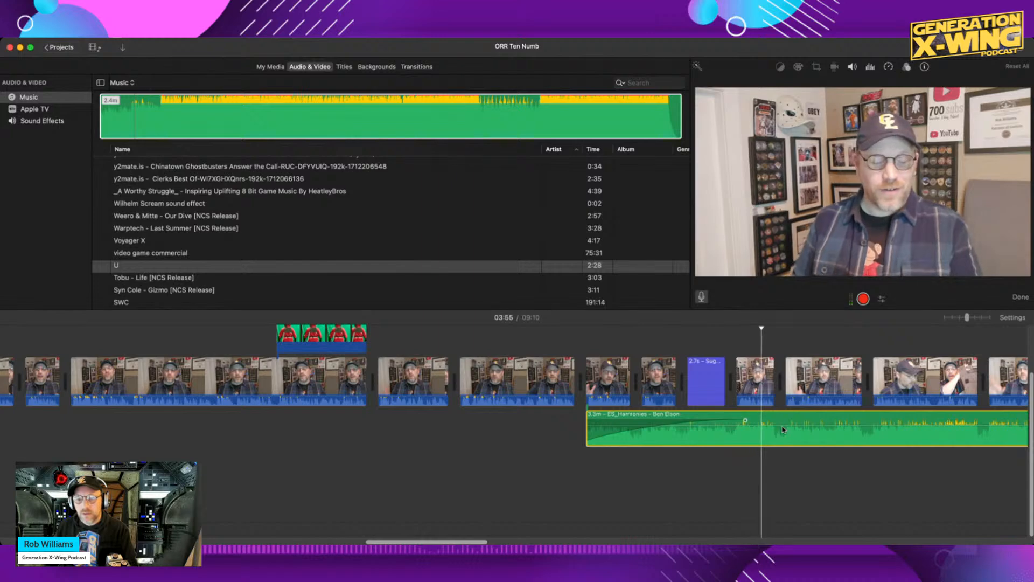
left_click_drag(784, 431, 693, 428)
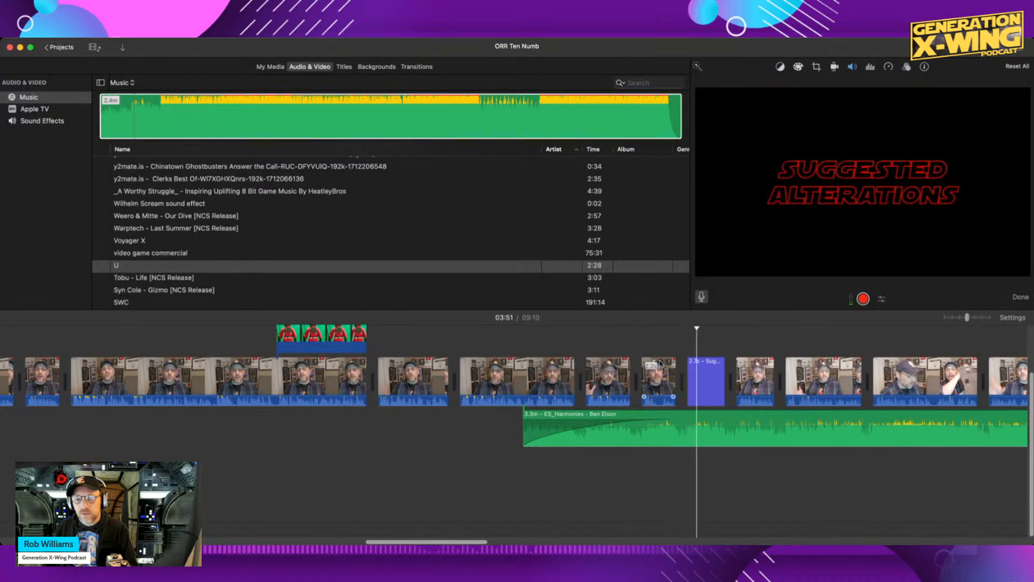
left_click_drag(692, 417, 687, 418)
key("space")
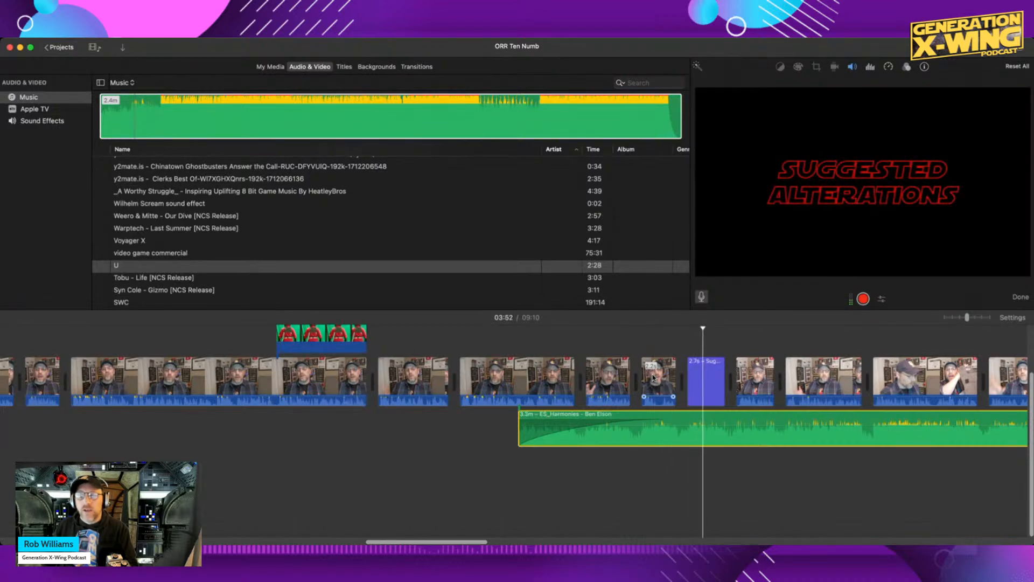
key("space")
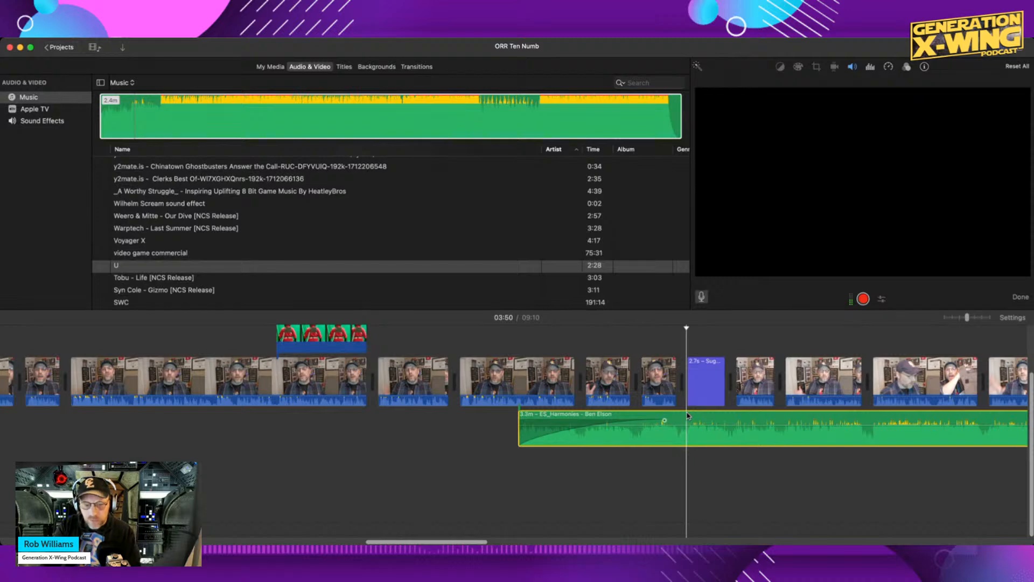
Cut ES_Harmonies at the playhead, lower the 9.5 s lead-in's volume, and extend the 3.1-minute bed back over it.
key("super+b")
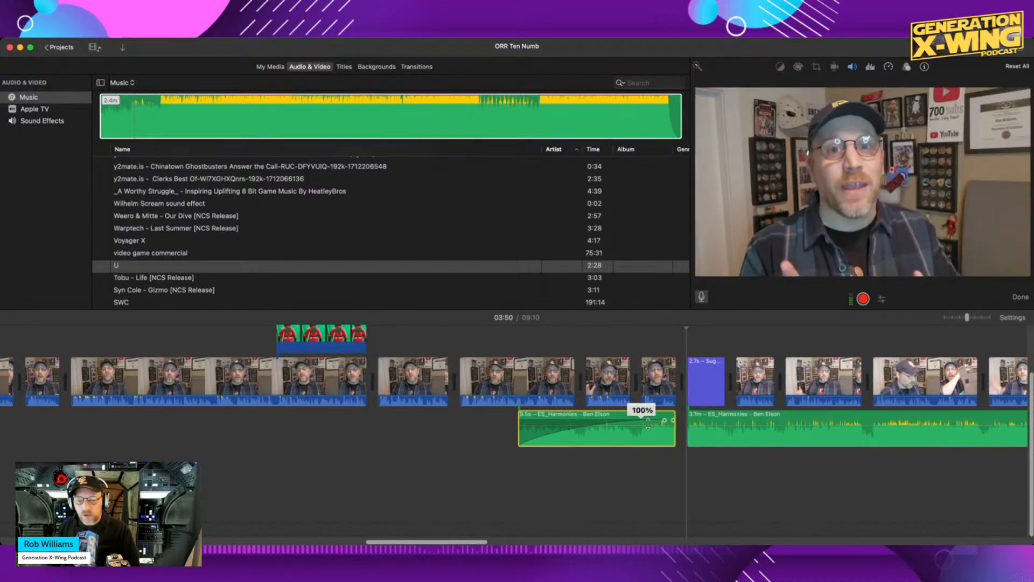
left_click_drag(648, 424, 647, 431)
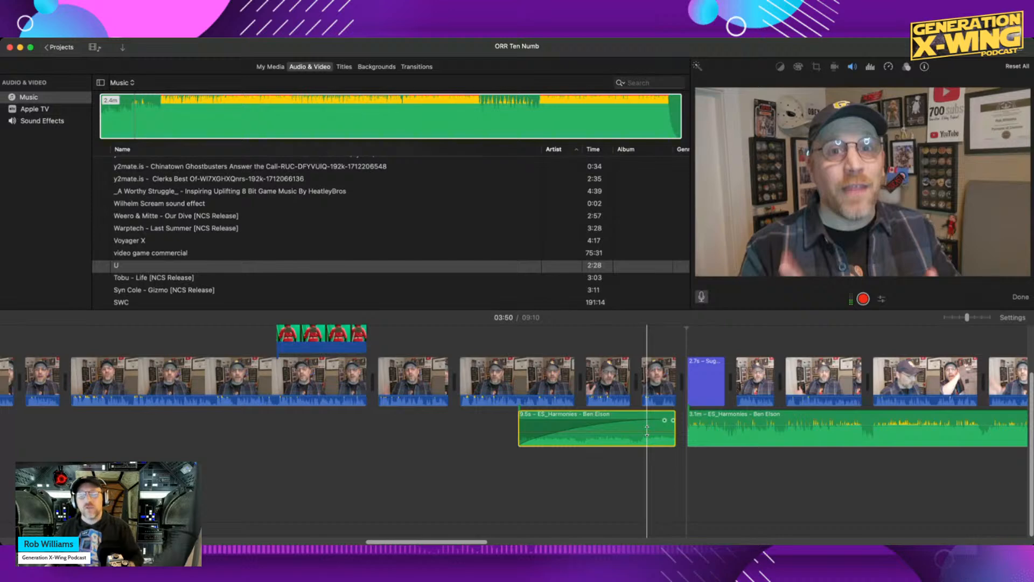
left_click_drag(688, 417, 670, 418)
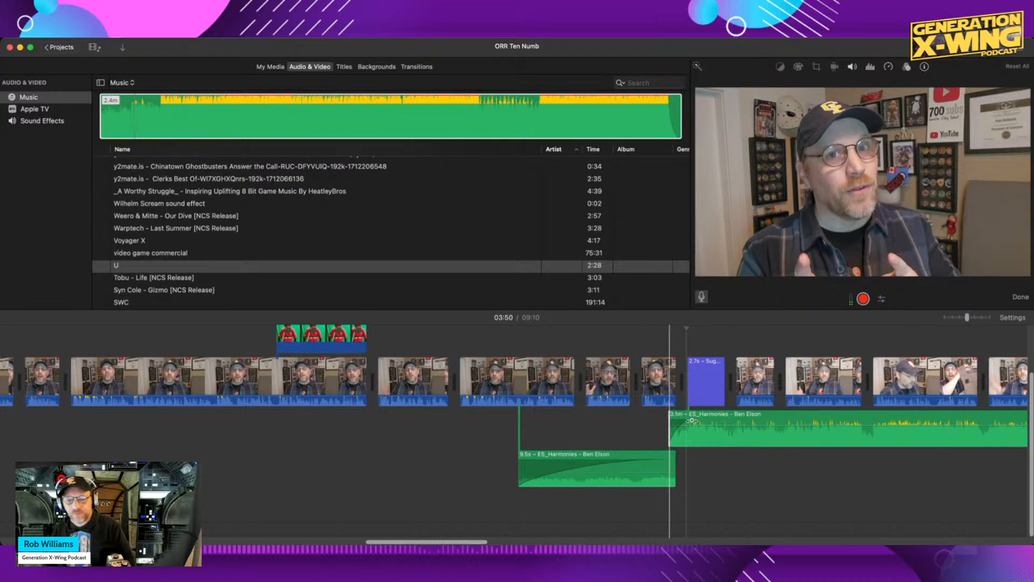
Add a second Dancing on a Memory clip near 02:30, fading in over the first piece's tail, and play the overlap.
scroll(403, 426, "left", 10)
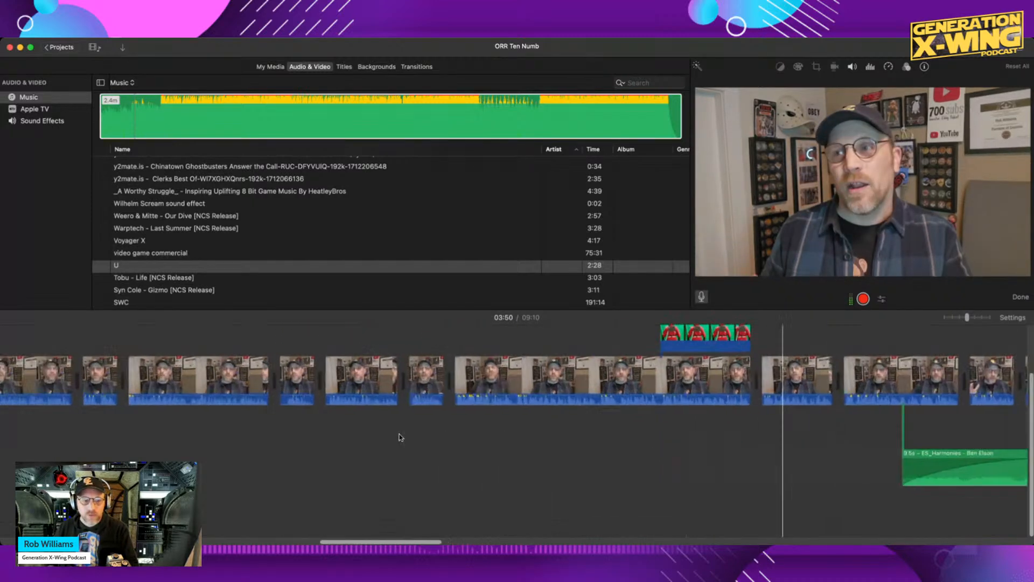
left_click(303, 454)
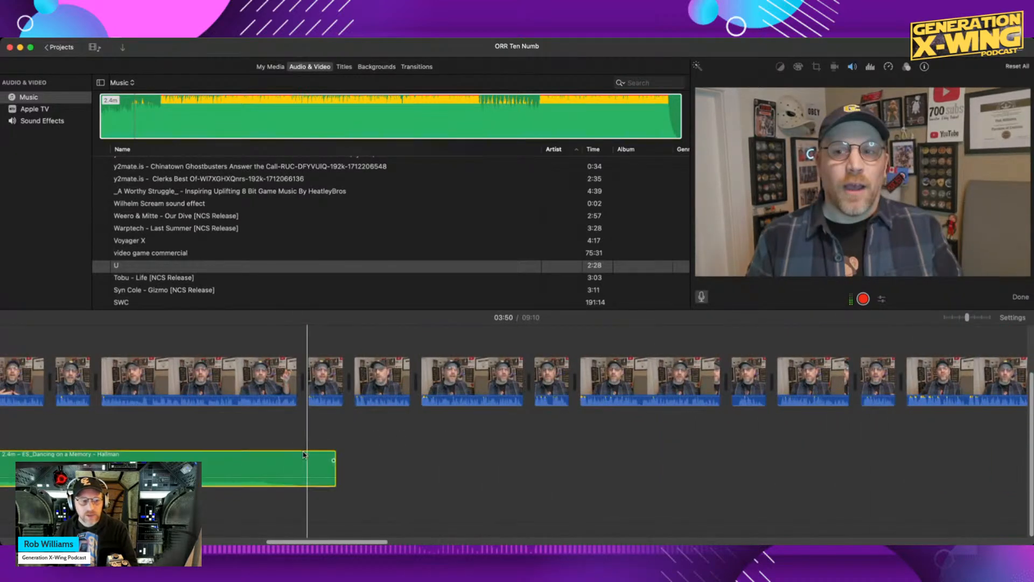
scroll(304, 455, "left", 15)
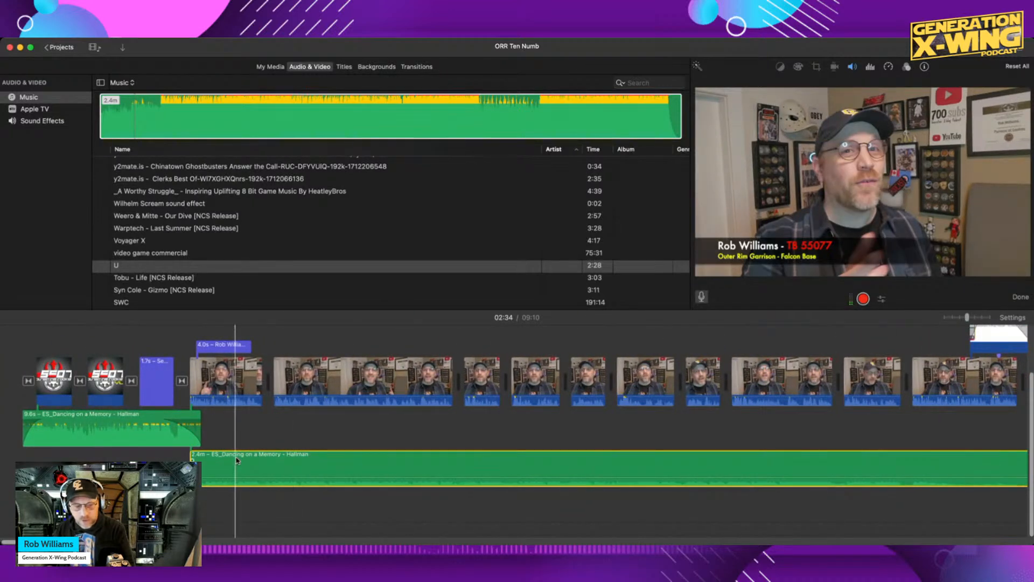
scroll(352, 460, "right", 10)
scroll(351, 459, "right", 15)
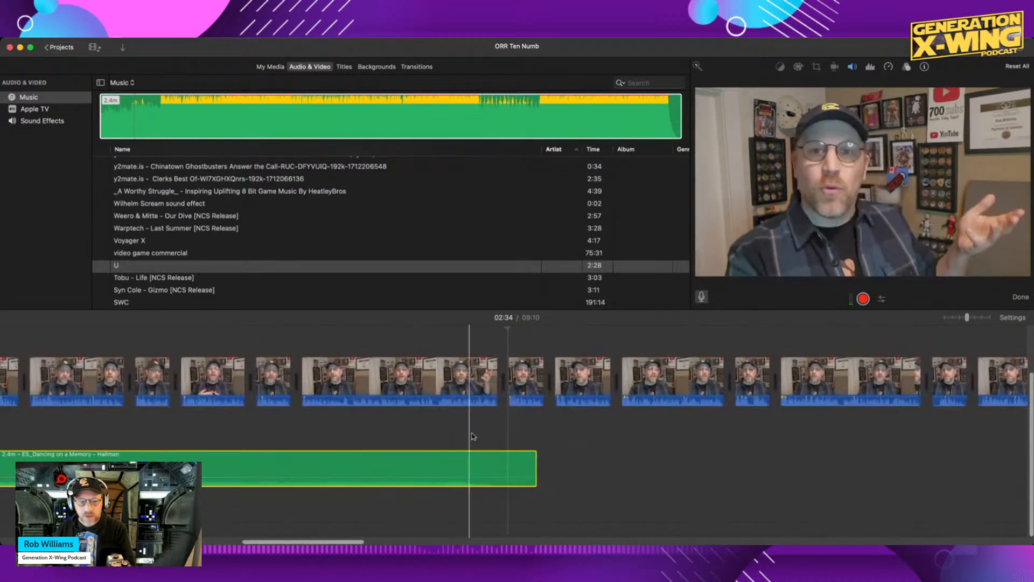
left_click(451, 432)
key("q")
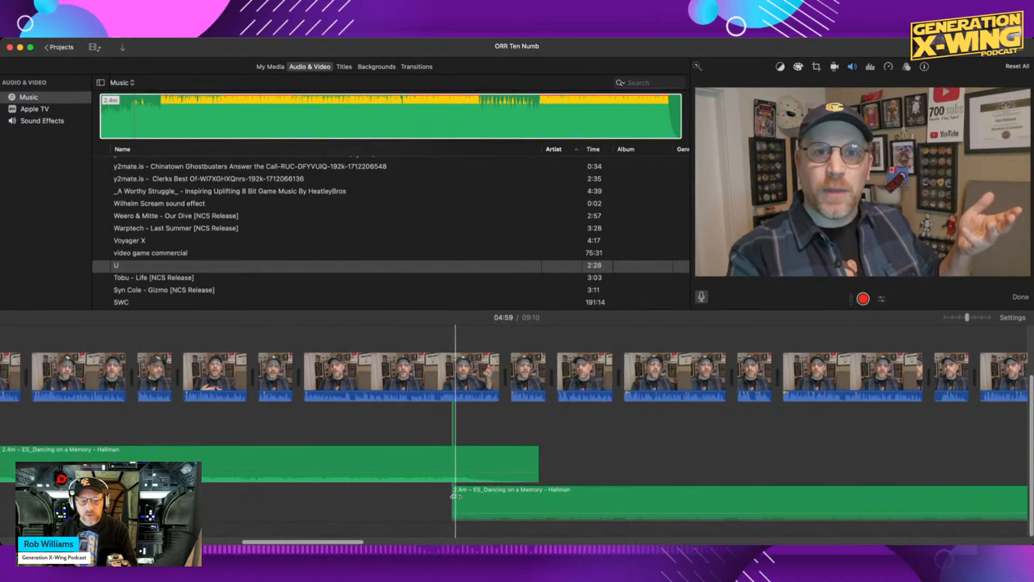
left_click_drag(454, 491, 515, 492)
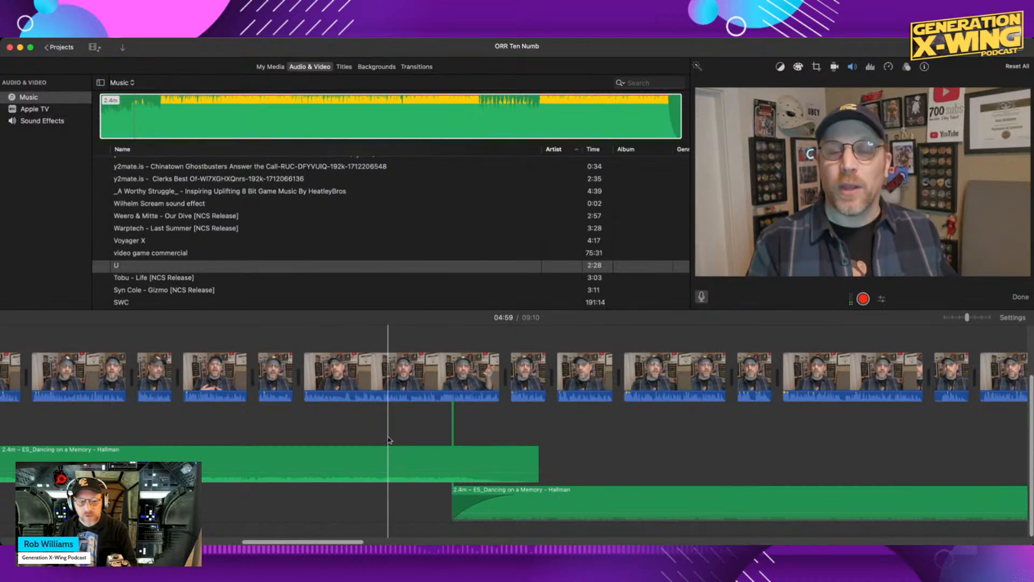
key("space")
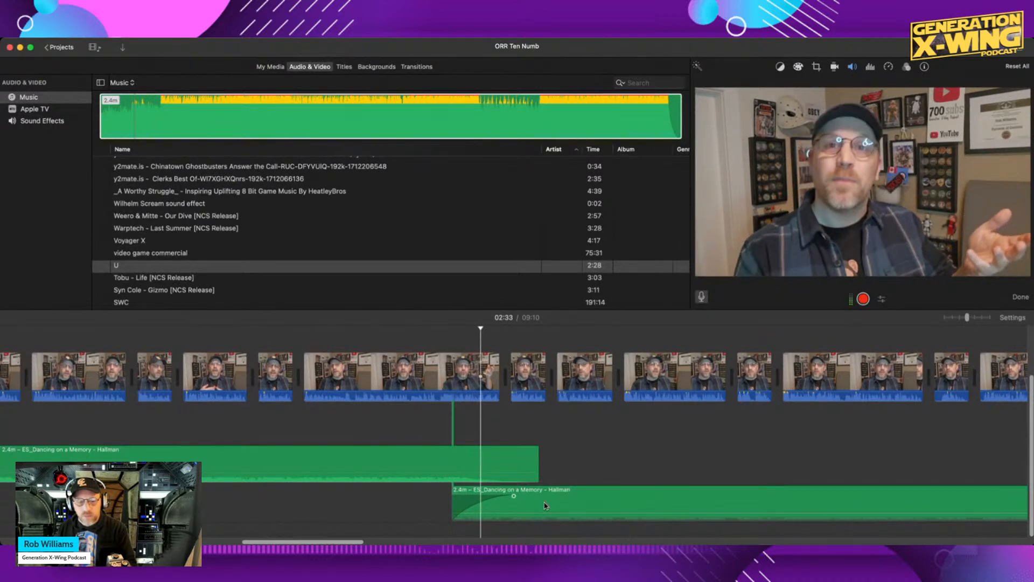
Nudge the lower music clip later, adjust both music clips' volumes, and play the crossfade.
left_click_drag(546, 505, 564, 505)
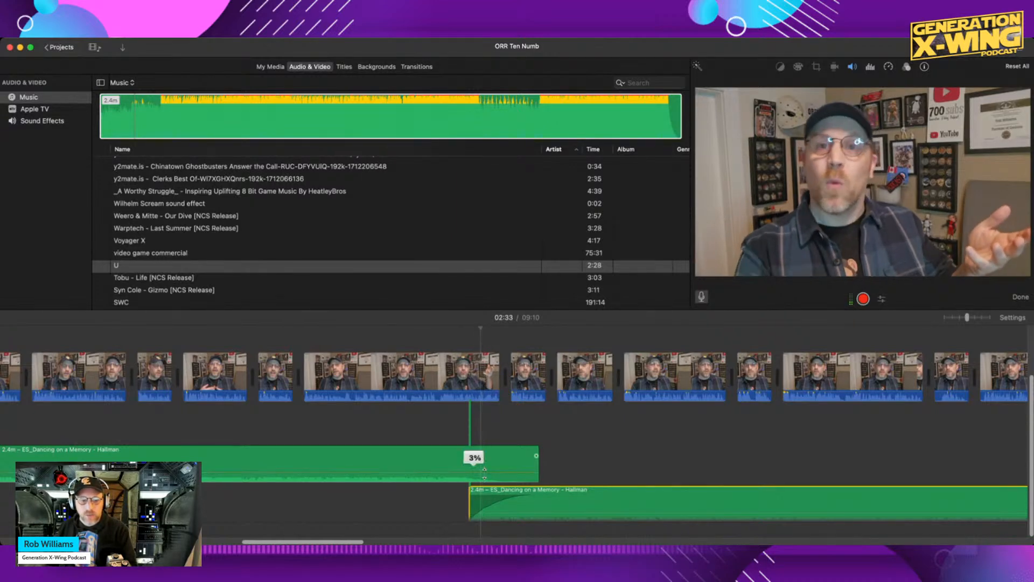
left_click_drag(476, 473, 485, 463)
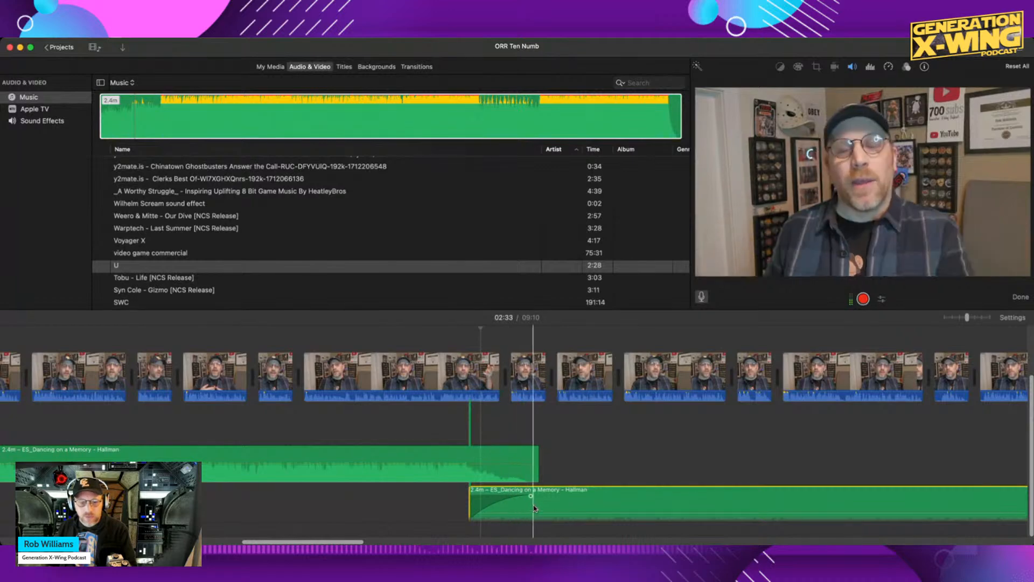
left_click_drag(540, 509, 540, 502)
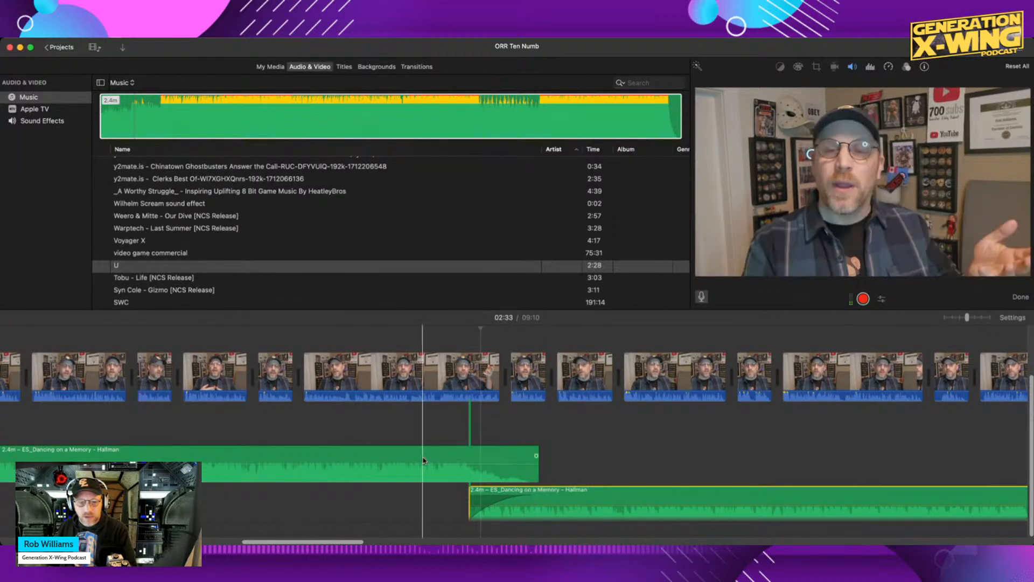
key("space")
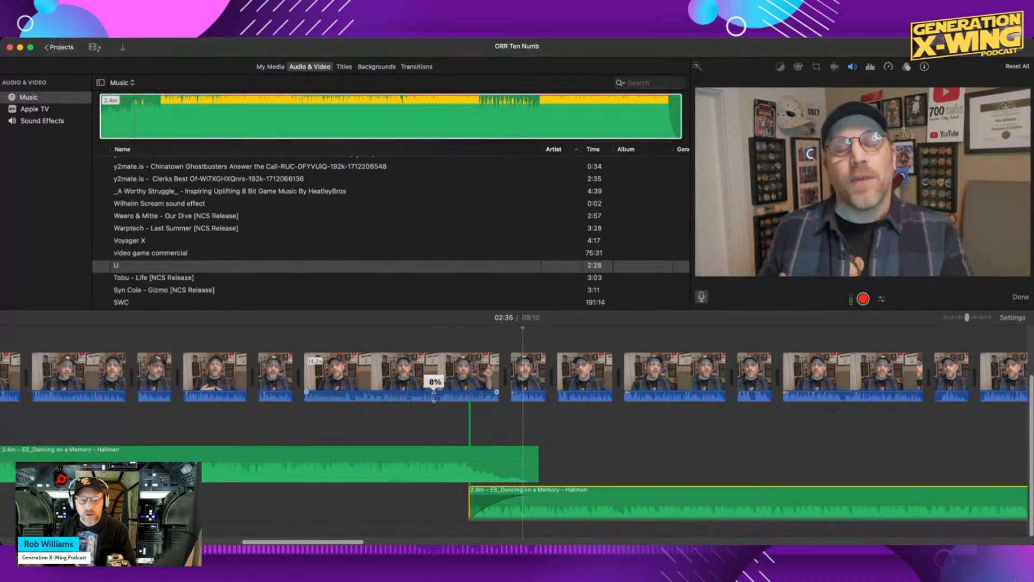
Mute the two video clips above the music and raise the lower music clip to 79%.
left_click_drag(434, 392, 434, 403)
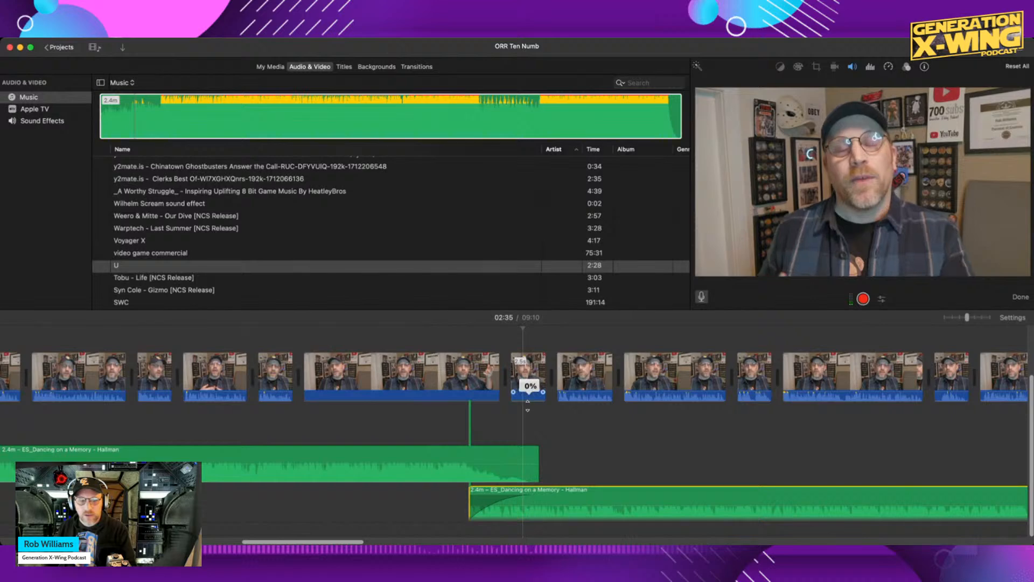
left_click_drag(582, 392, 582, 403)
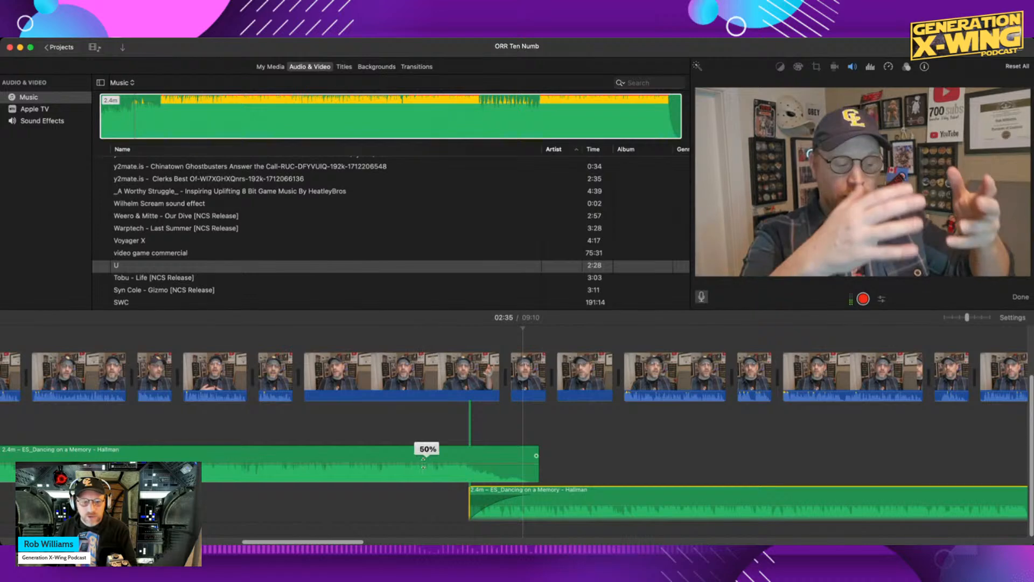
left_click_drag(425, 461, 425, 462)
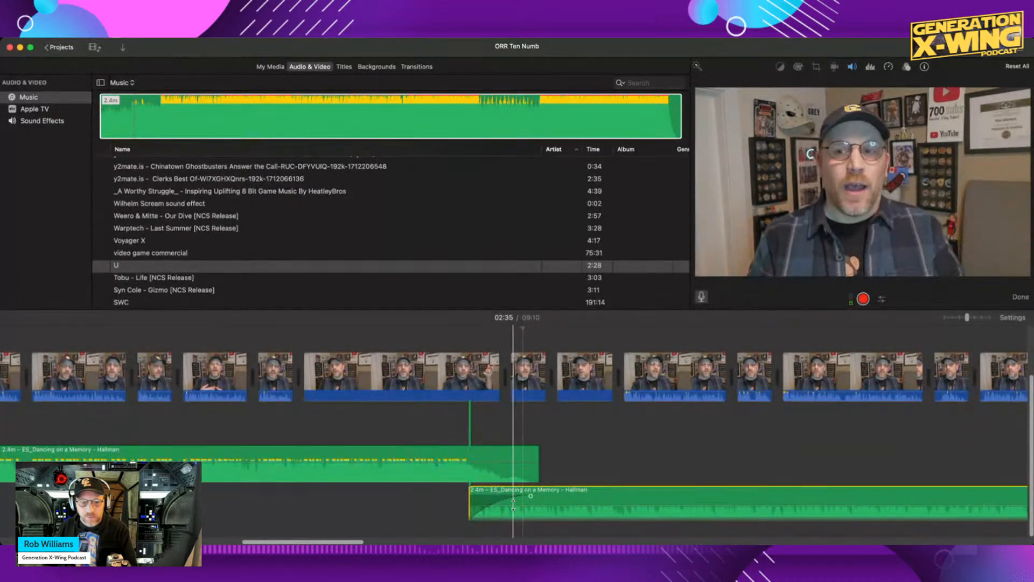
left_click_drag(513, 496, 514, 493)
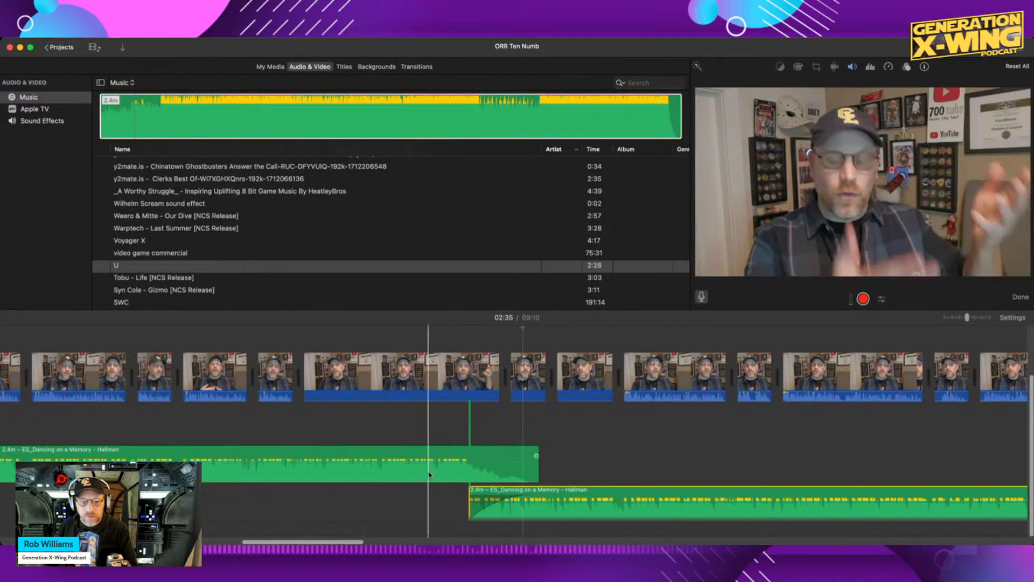
left_click(393, 436)
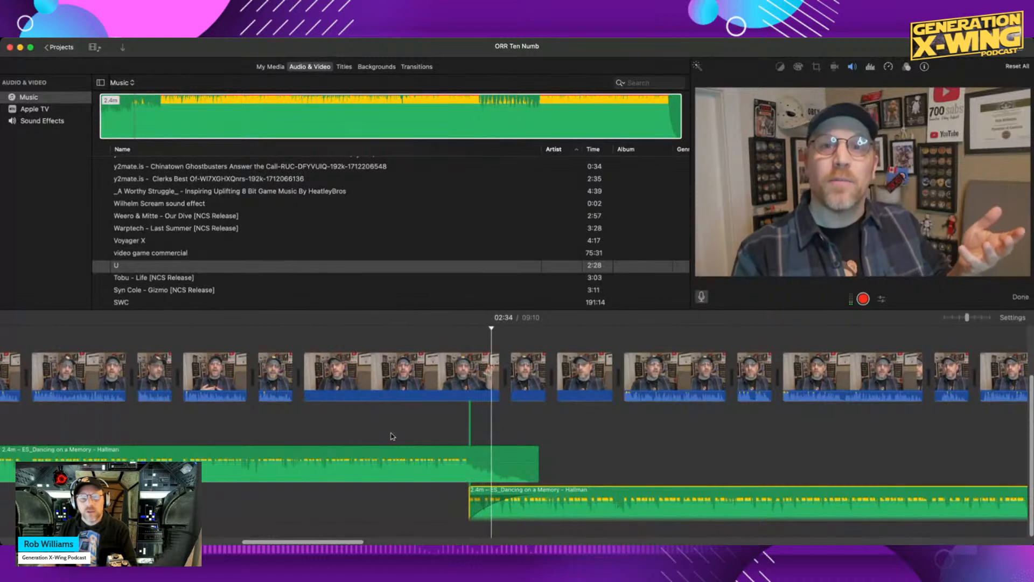
Shift the lower music clip slightly later and replay the overlap to check timing.
left_click(507, 493)
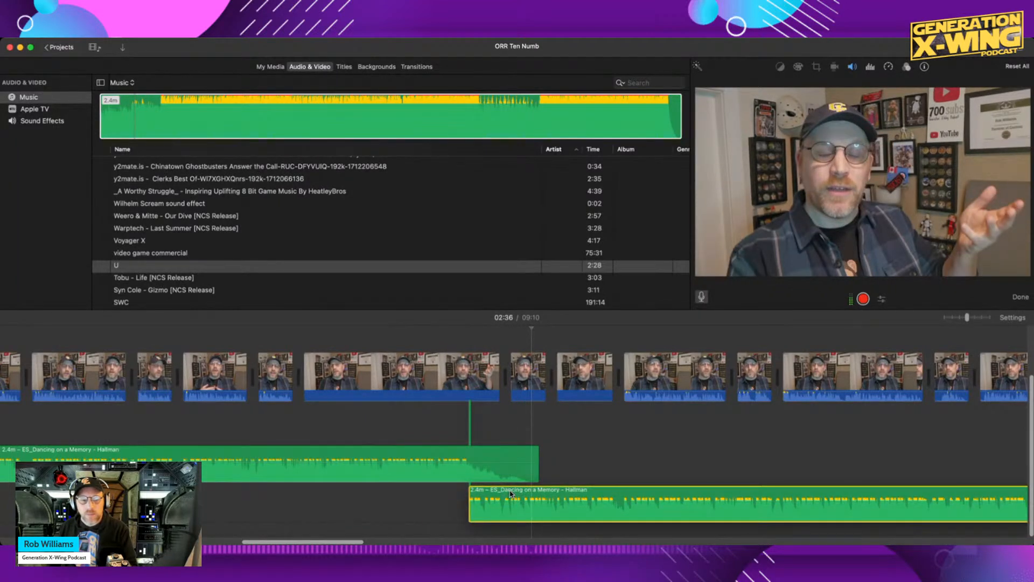
left_click_drag(511, 493, 517, 493)
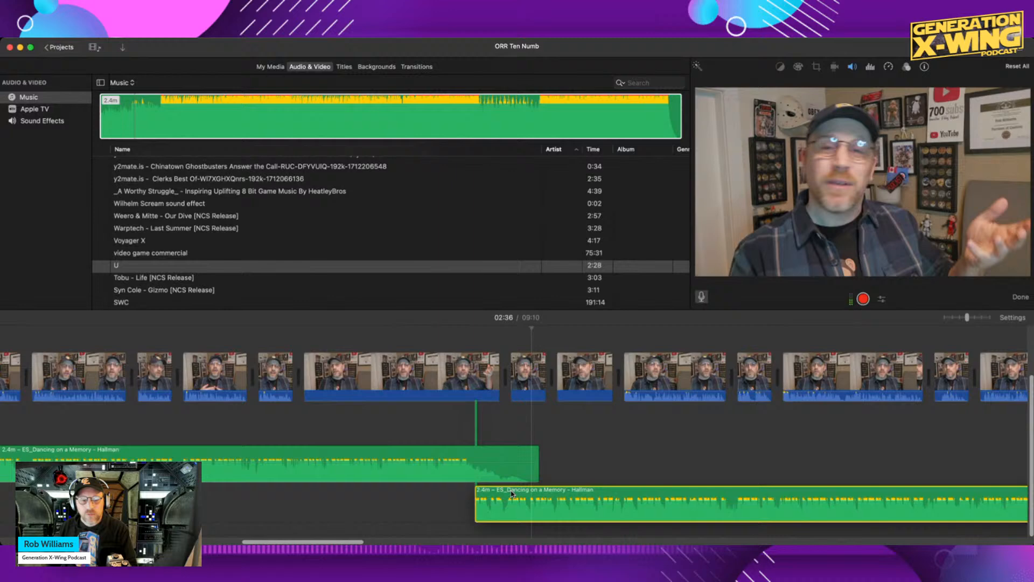
left_click(412, 488)
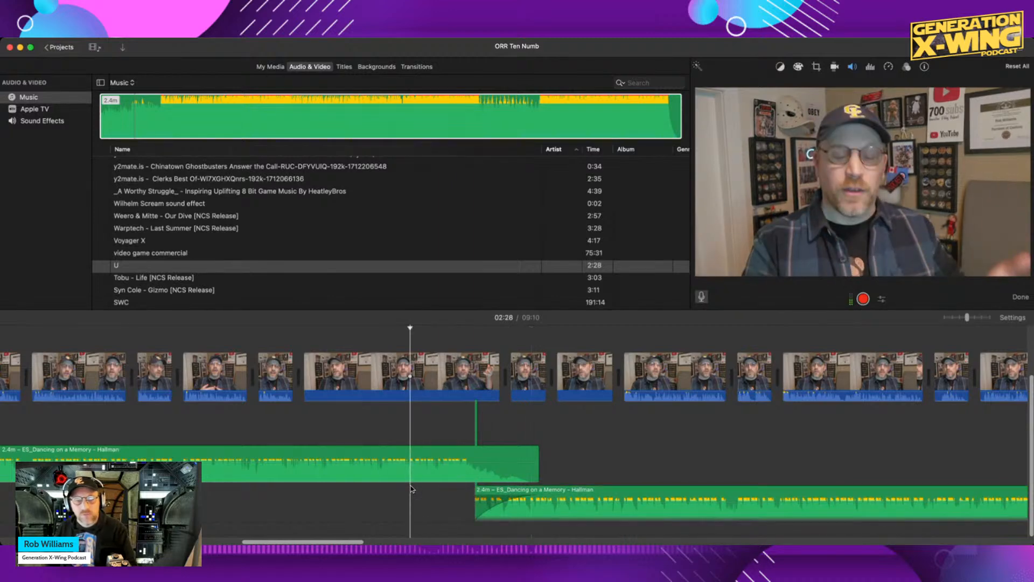
key("space")
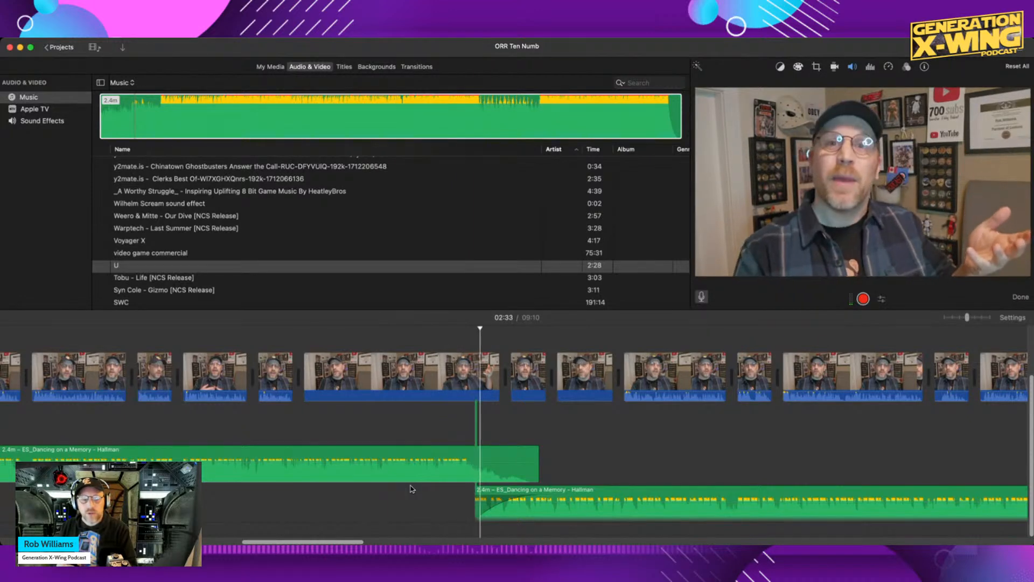
Lower the upper music clip to 14% and turn the lower clip almost fully down.
left_click(485, 491)
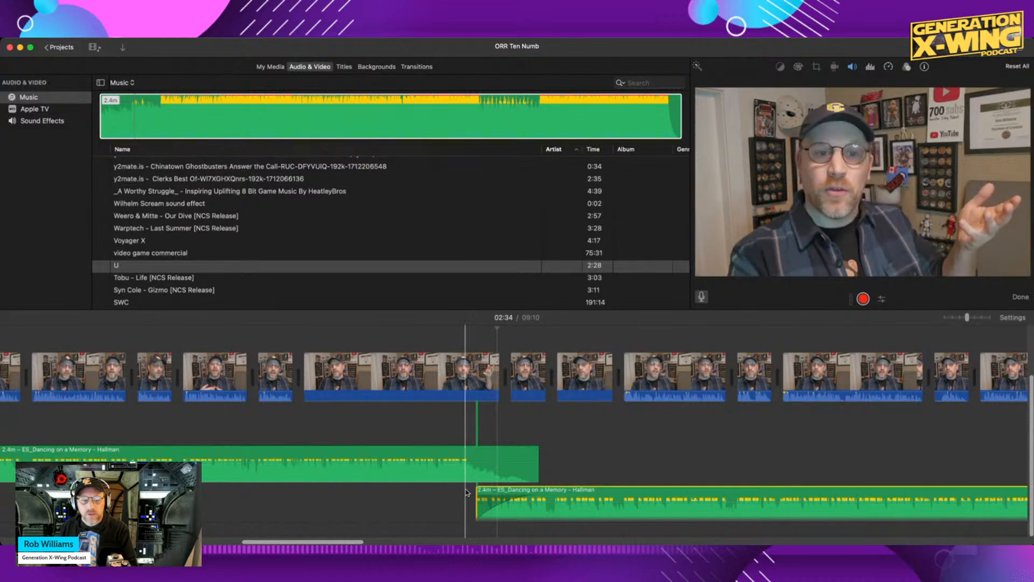
left_click(398, 475)
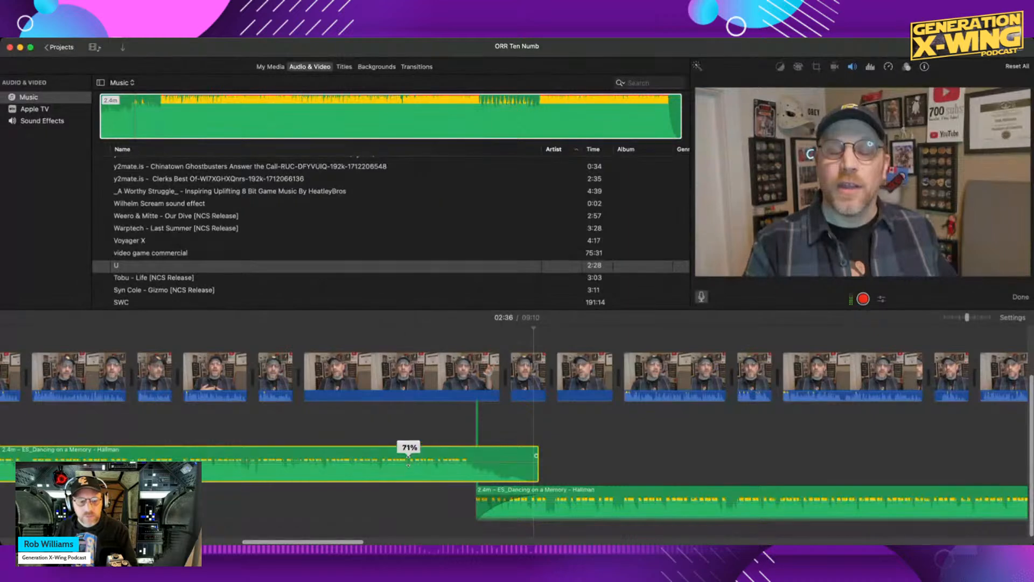
left_click_drag(408, 459, 409, 474)
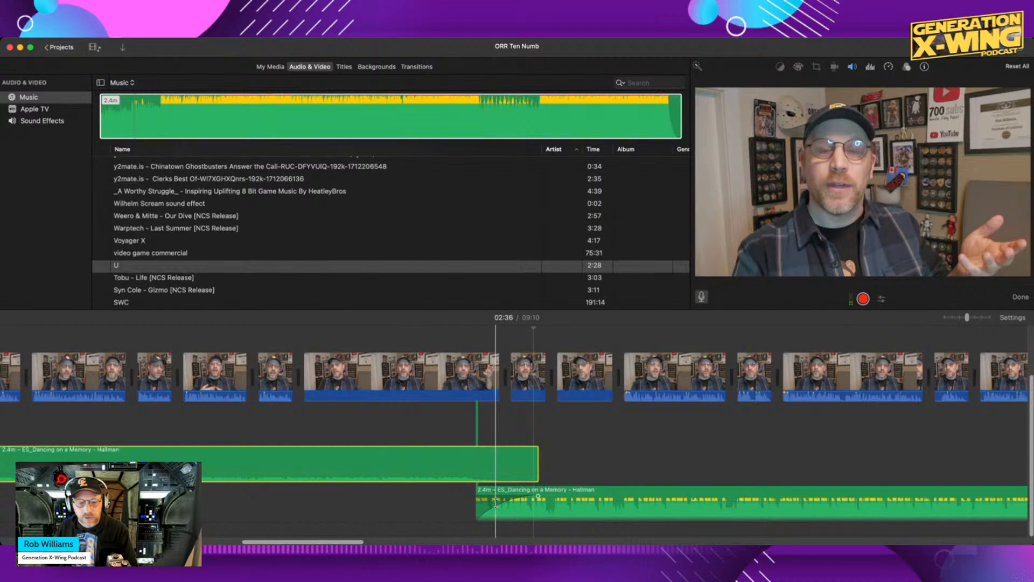
left_click_drag(495, 501, 497, 516)
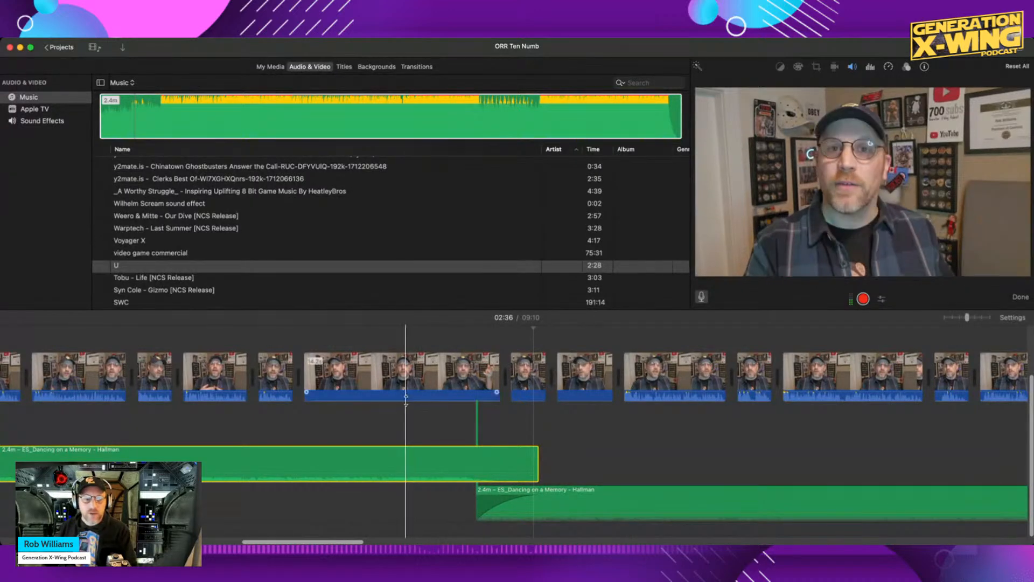
Boost the talking-head clips' audio, setting the short video clip to 45%, then replay the section.
left_click_drag(408, 397, 411, 385)
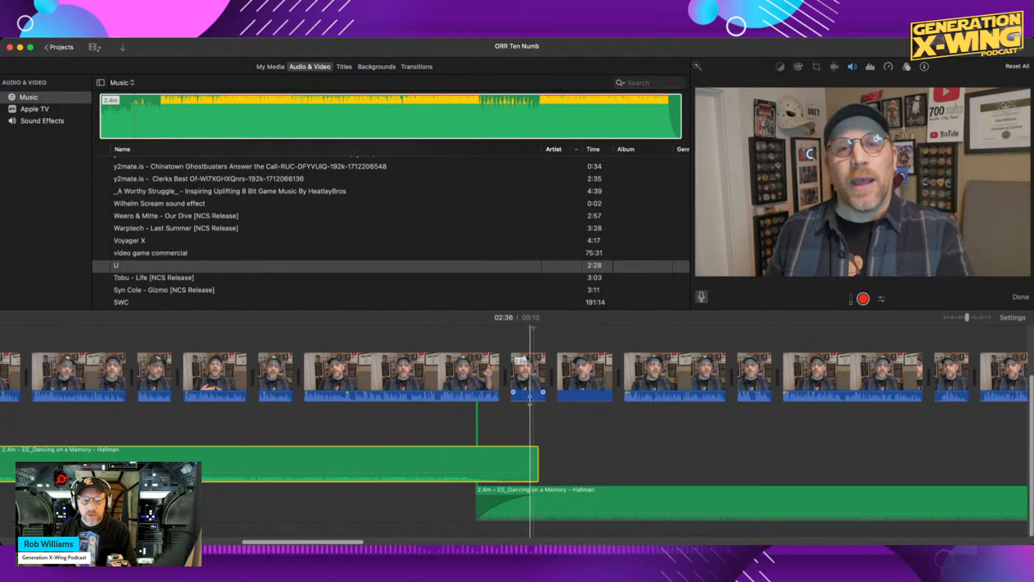
left_click_drag(530, 386, 530, 389)
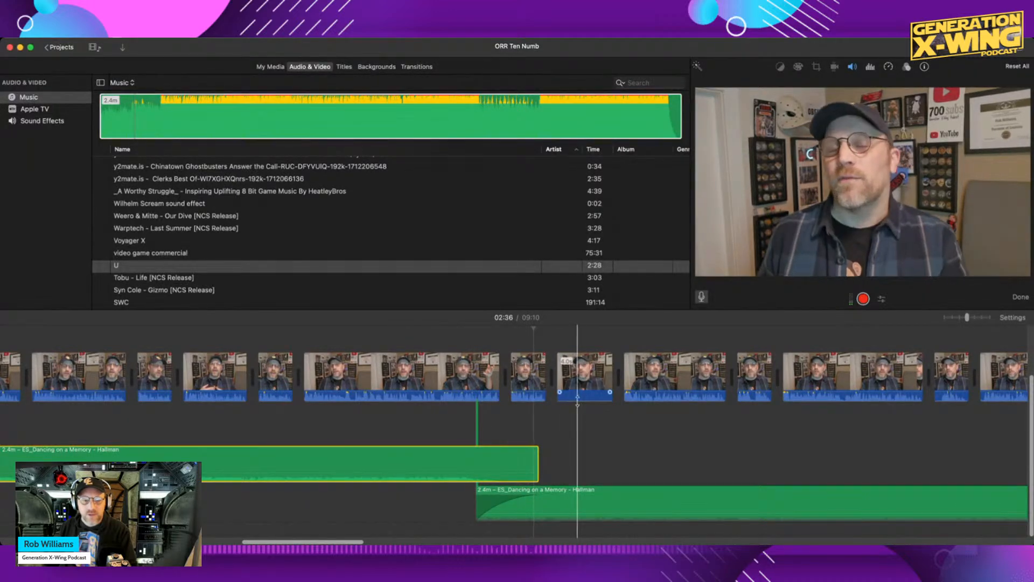
left_click_drag(578, 398, 578, 386)
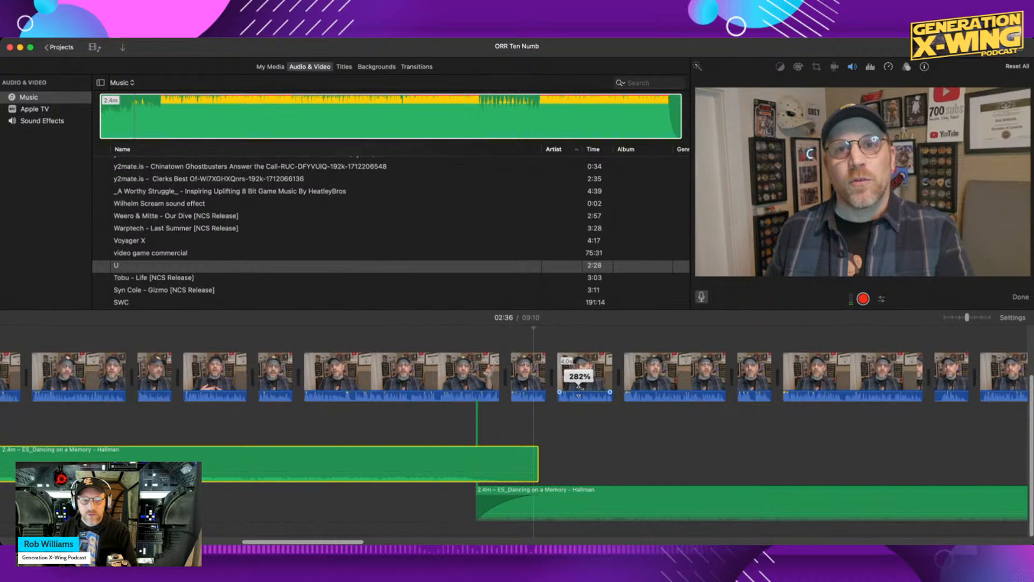
left_click(311, 414)
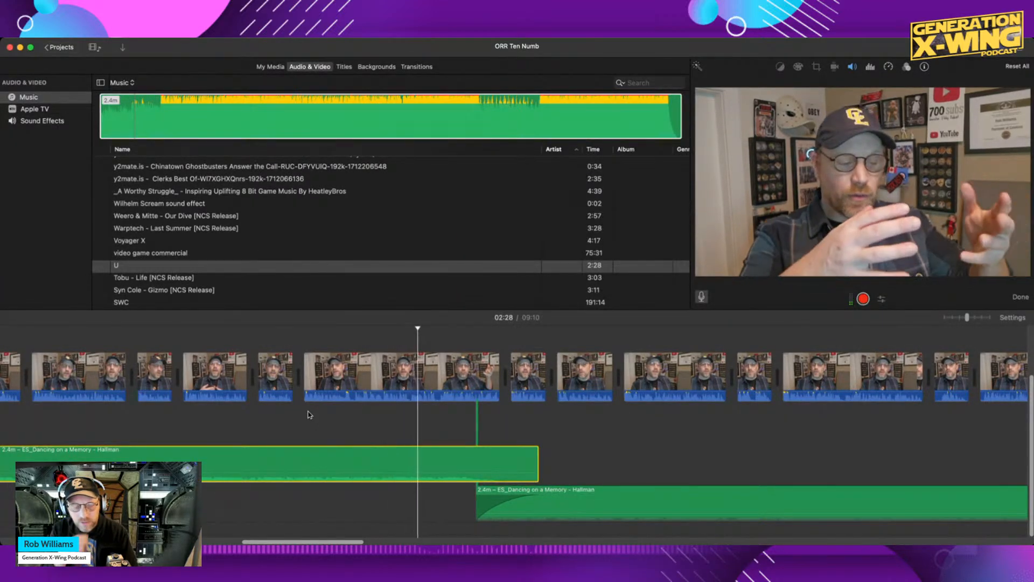
Bring the upper Dancing on a Memory clip up to 6% volume and preview the transition.
left_click_drag(351, 475, 352, 473)
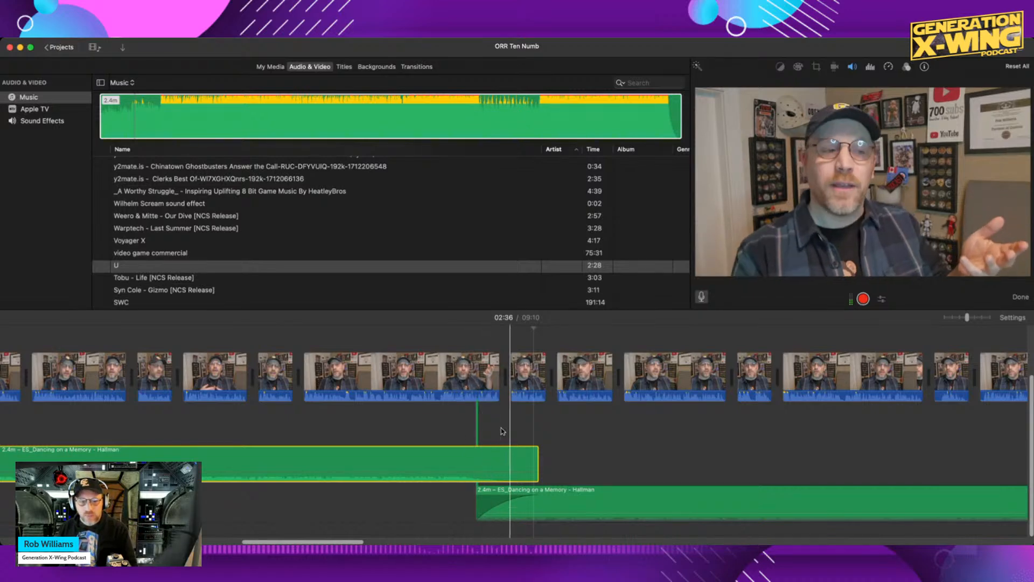
left_click(447, 442)
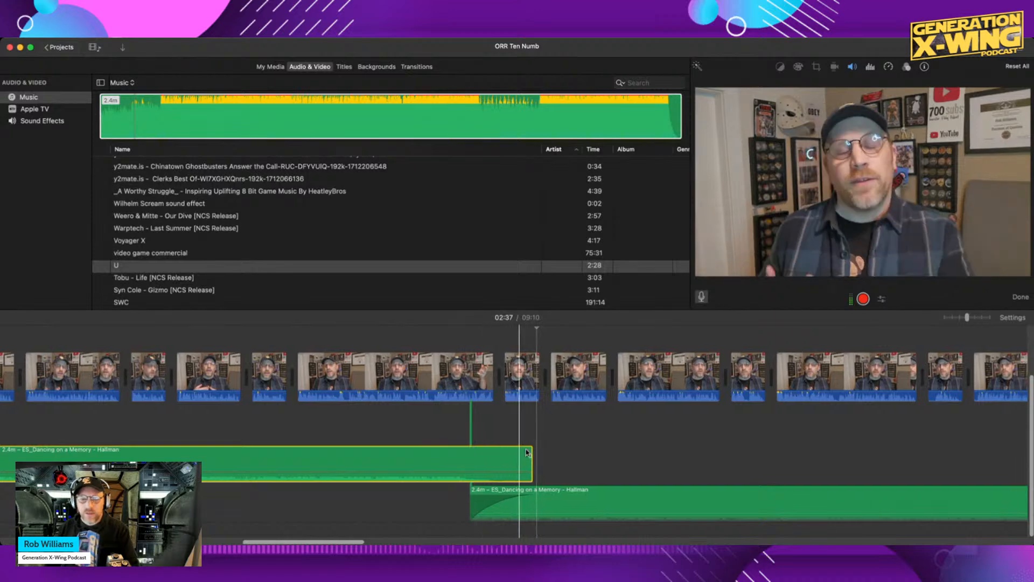
Split the Dancing on a Memory bed at 03:41 and delete the leftover piece after it.
scroll(526, 449, "right", 10)
scroll(527, 451, "left", 10)
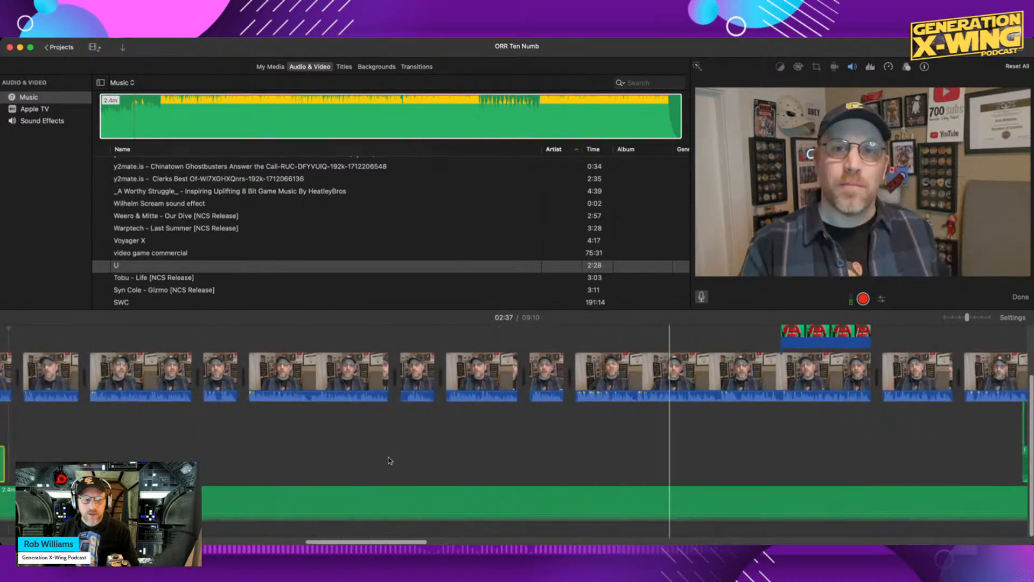
left_click(359, 333)
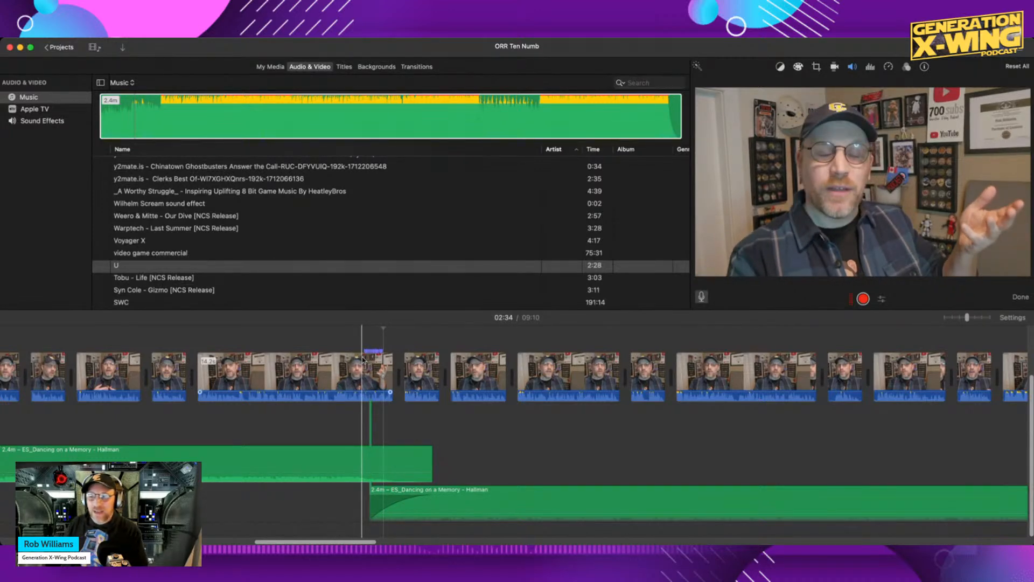
scroll(485, 409, "right", 10)
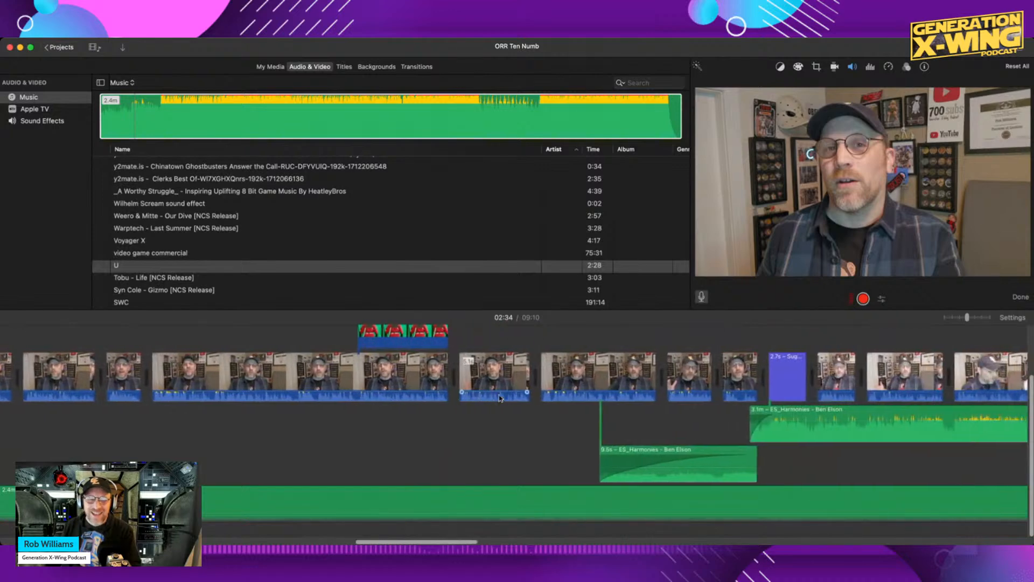
left_click(600, 505)
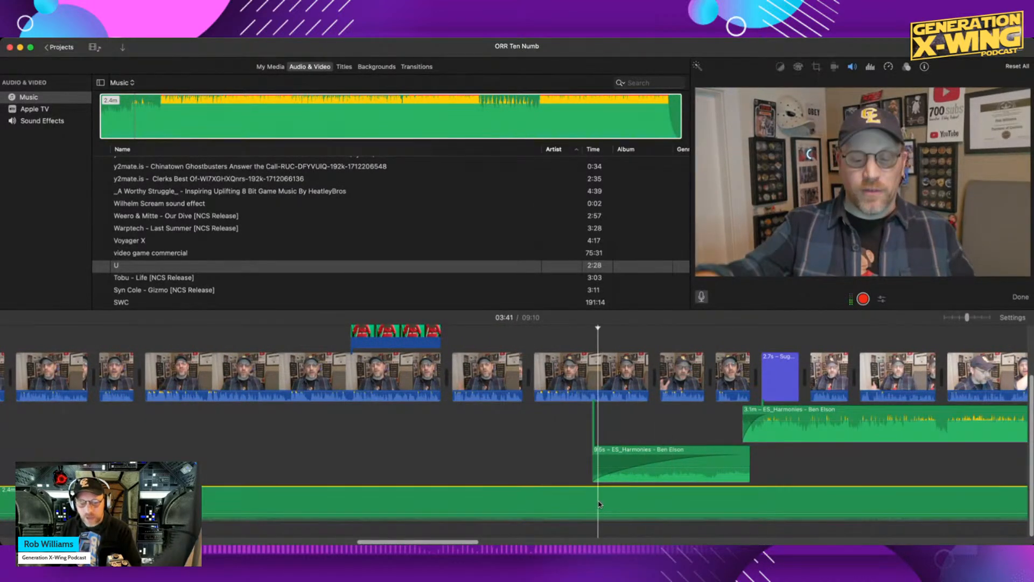
key("super+b")
left_click(637, 502)
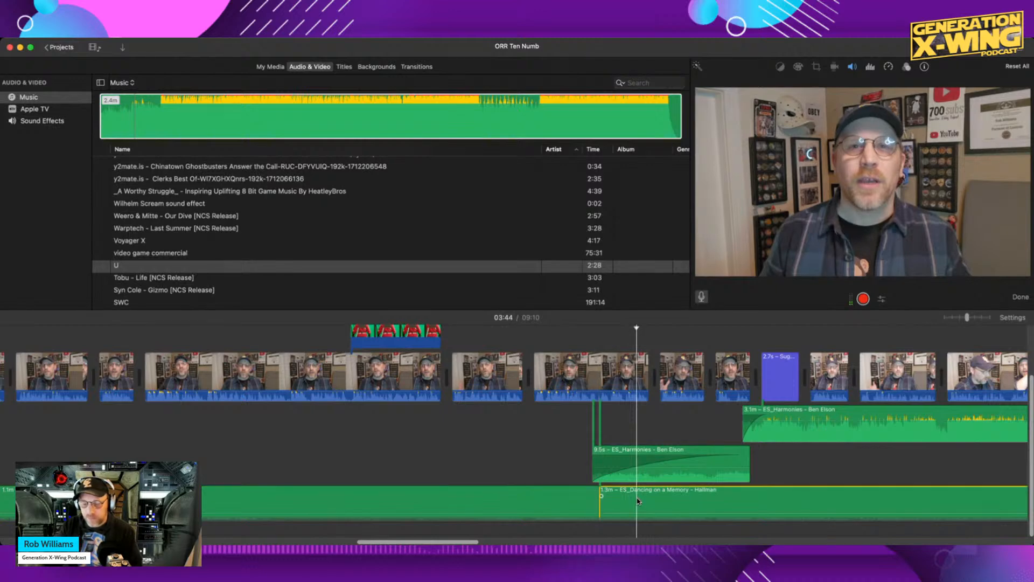
key("Delete")
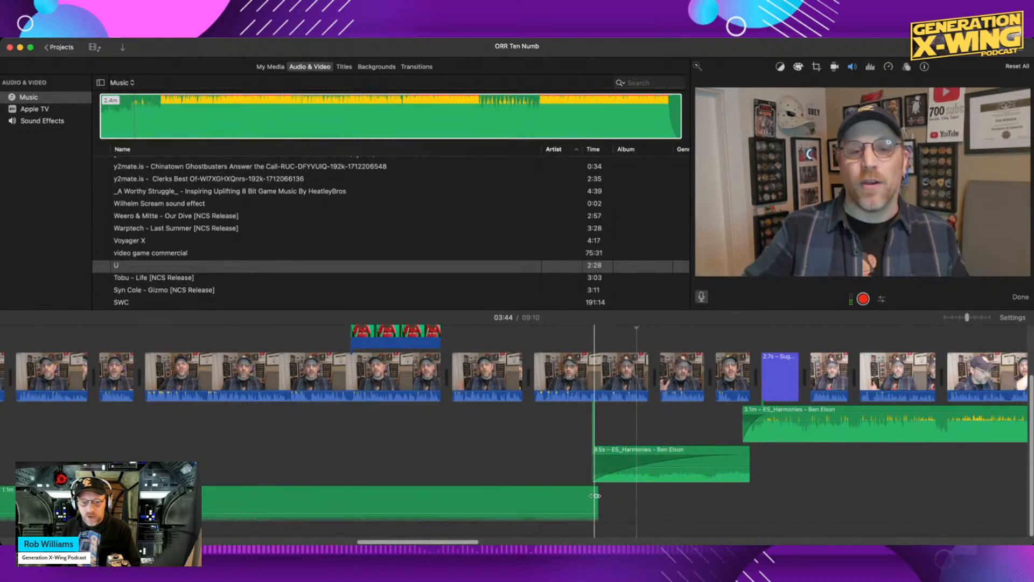
Add a fade-out to the music bed's end, shorten it, and return to 03:28.
left_click_drag(595, 495, 452, 495)
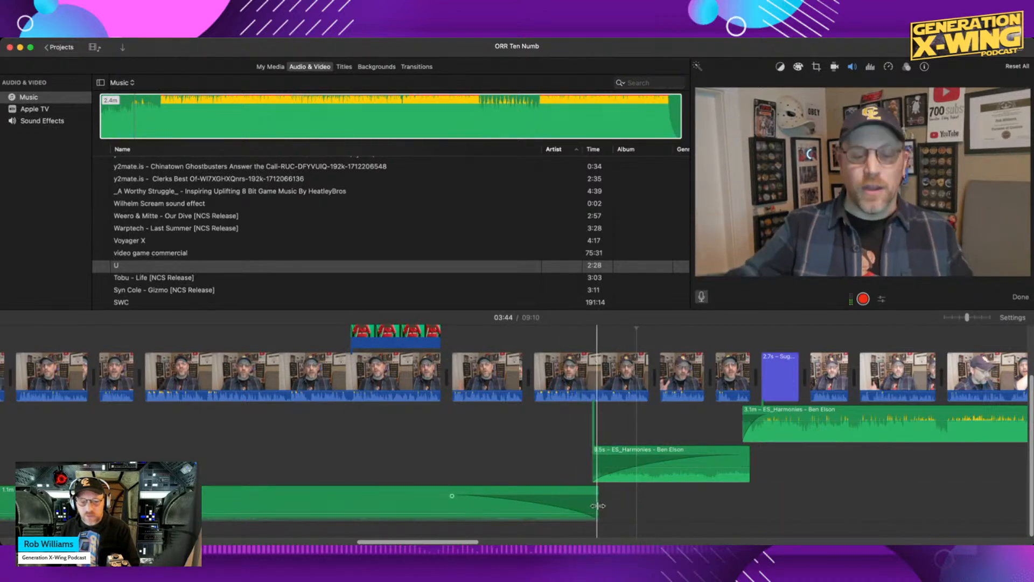
left_click_drag(596, 506, 563, 506)
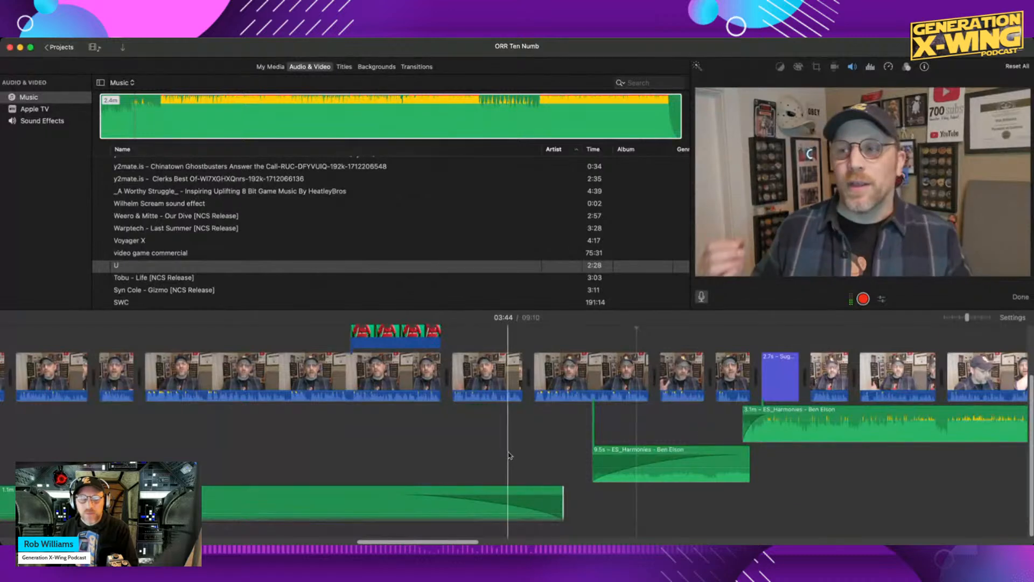
scroll(464, 454, "left", 1)
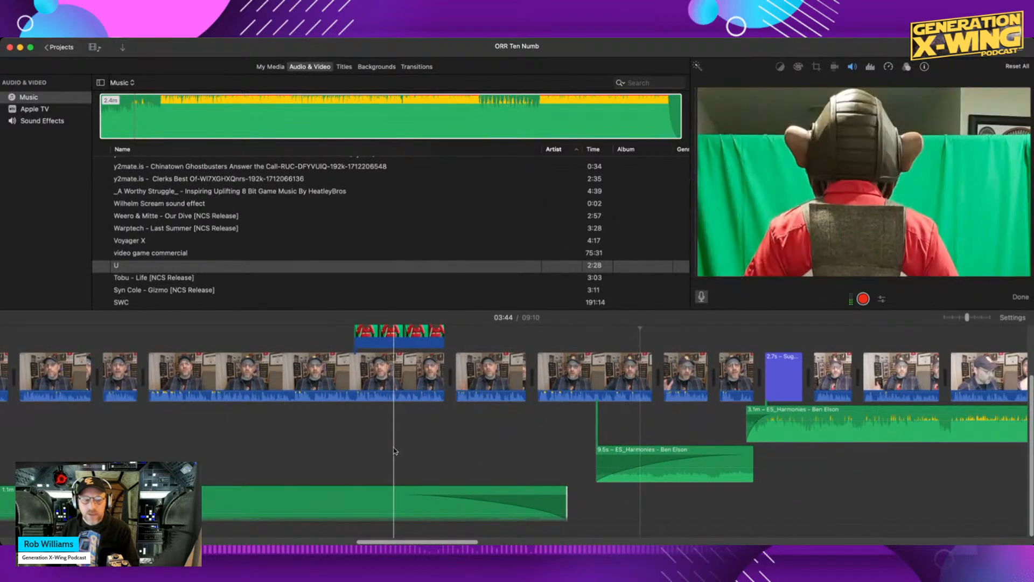
left_click(394, 451)
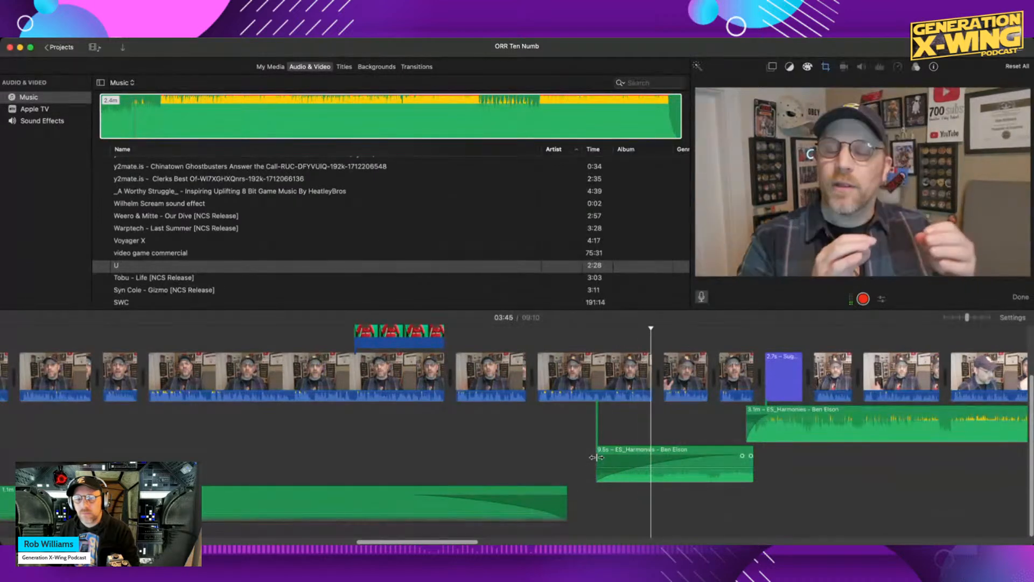
Trim the Harmonies start to 6.2 s, extend Dancing on a Memory to meet it, and play the transition.
left_click_drag(596, 459, 643, 458)
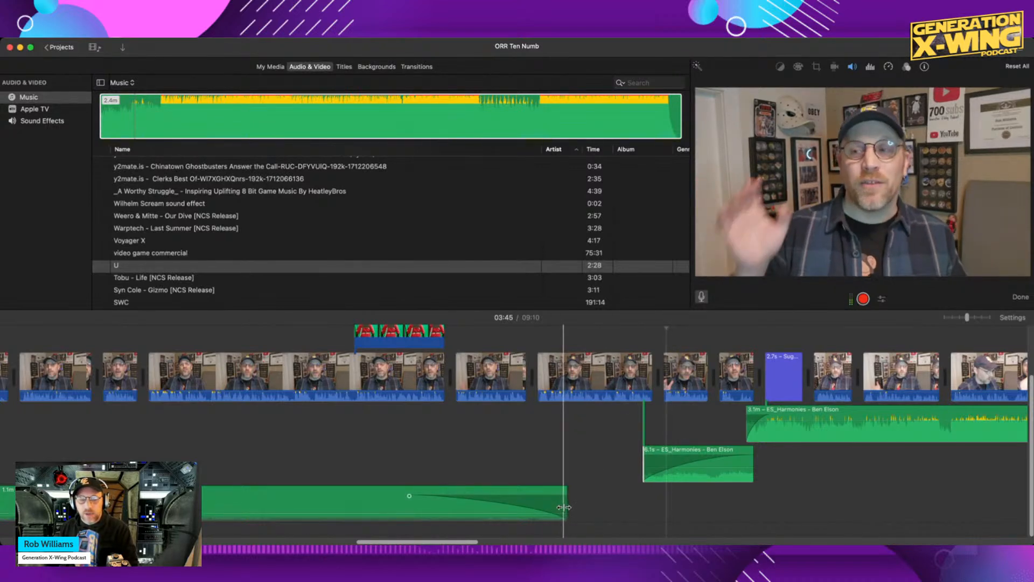
left_click_drag(563, 507, 641, 507)
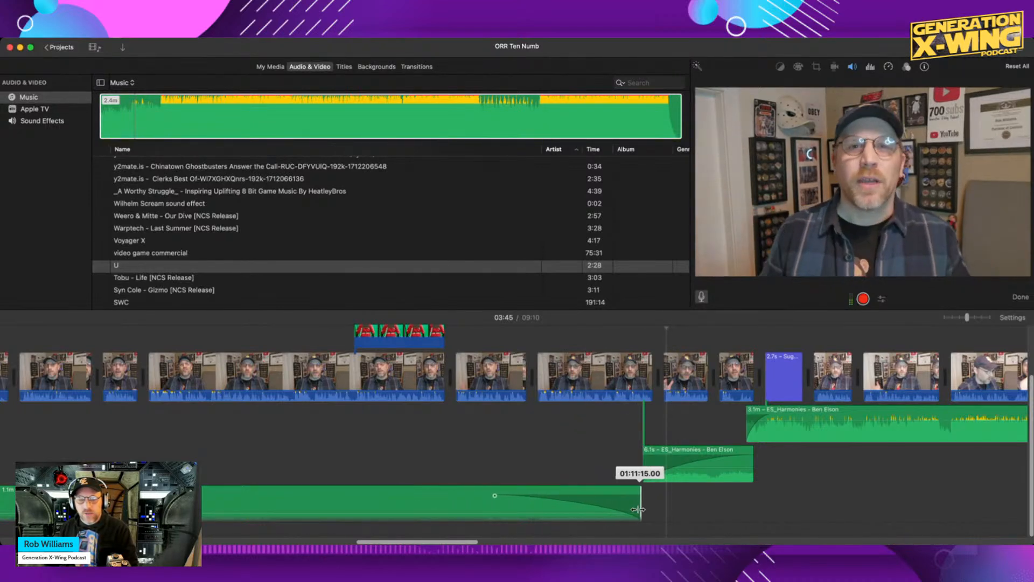
left_click(481, 471)
key("space")
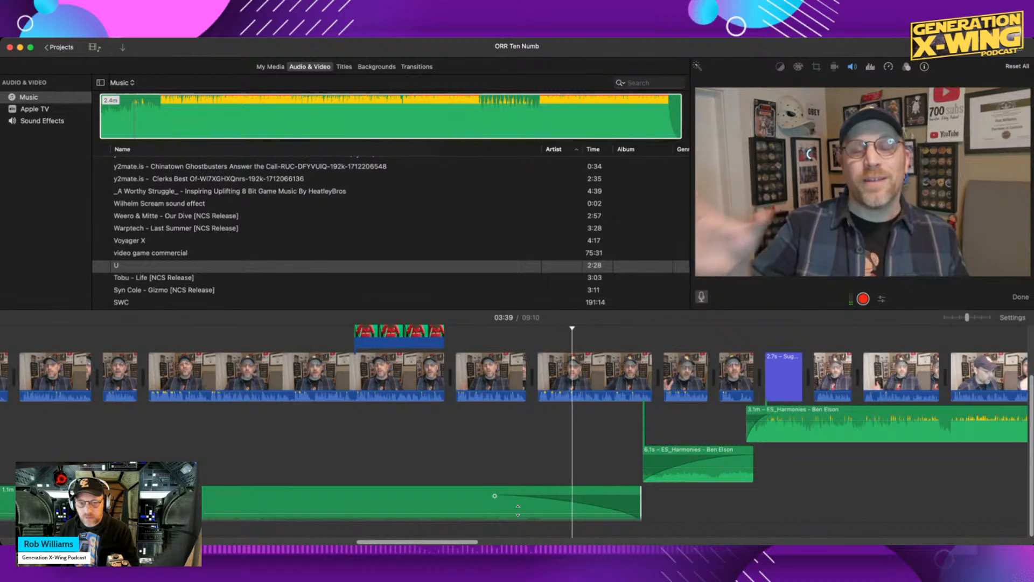
scroll(519, 511, "left", 1)
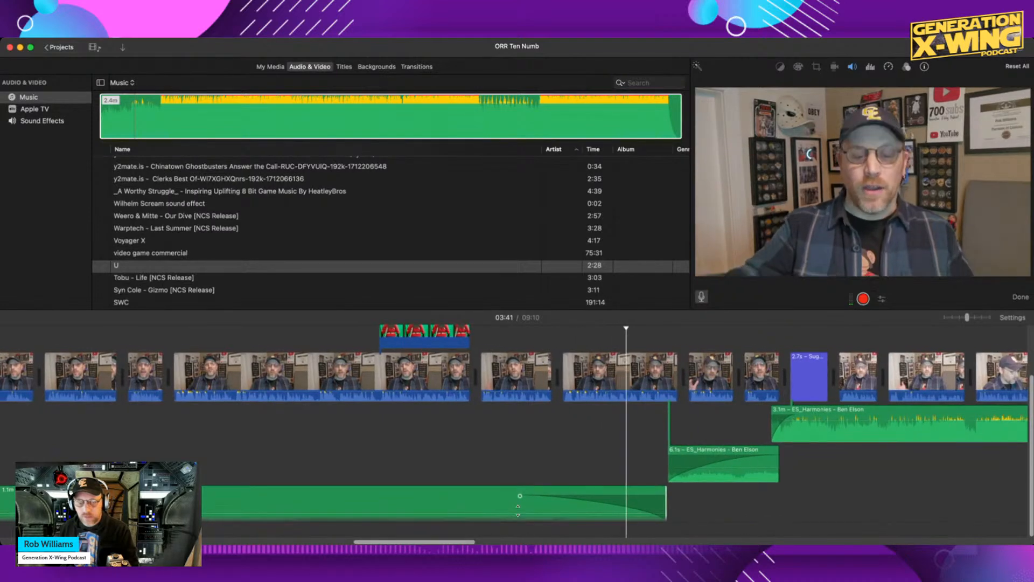
scroll(519, 511, "right", 1)
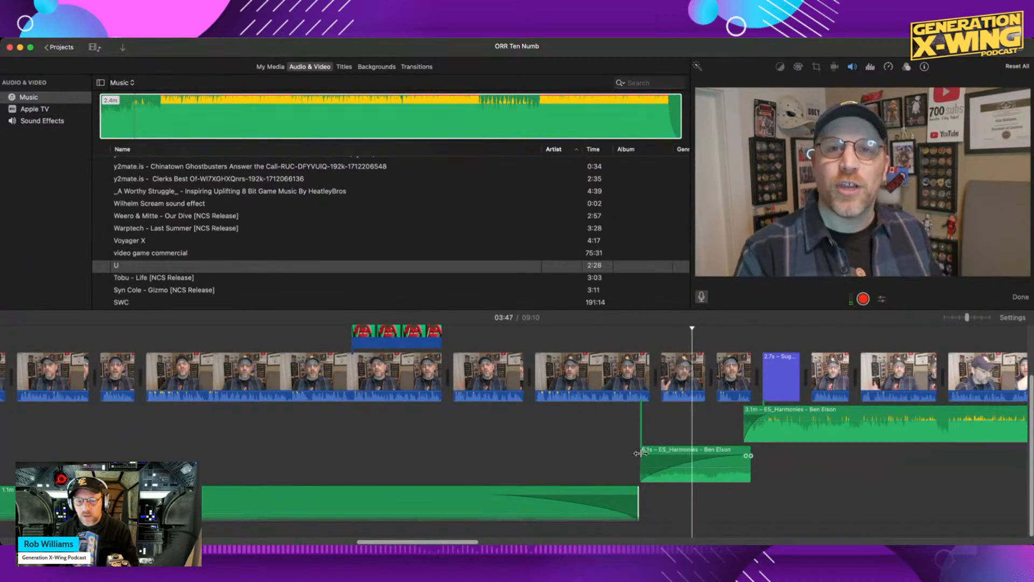
Shorten the ES_Harmonies lead-in to 5.4 s and play its handoff from Dancing on a Memory.
left_click_drag(639, 453, 662, 453)
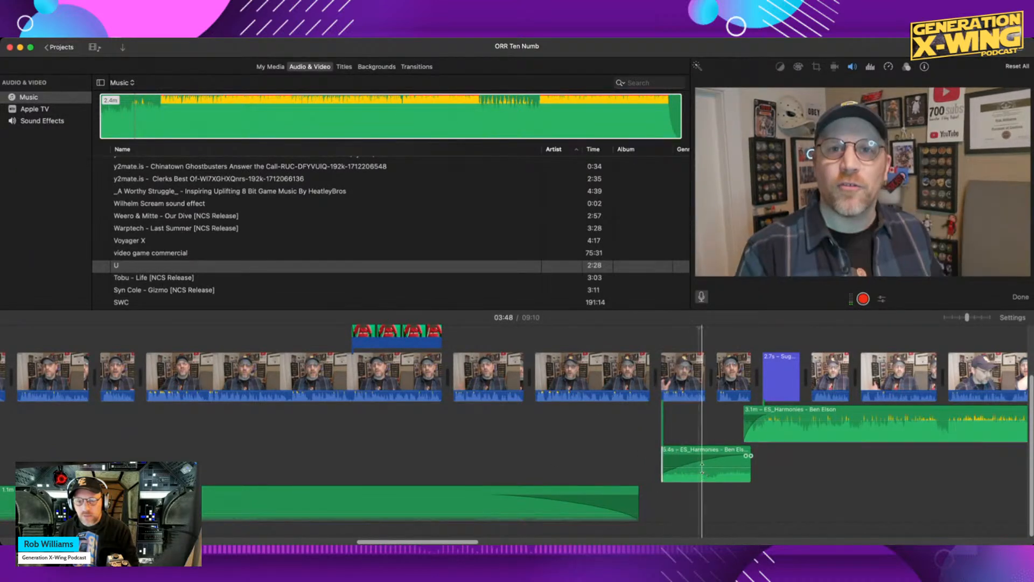
left_click(656, 460)
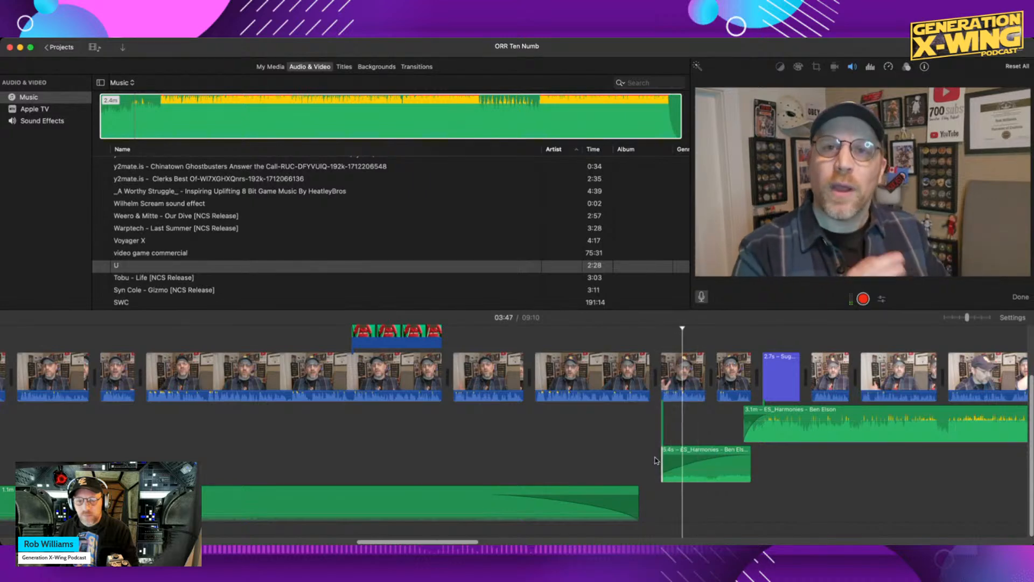
scroll(656, 466, "right", 1)
scroll(656, 466, "right", 2)
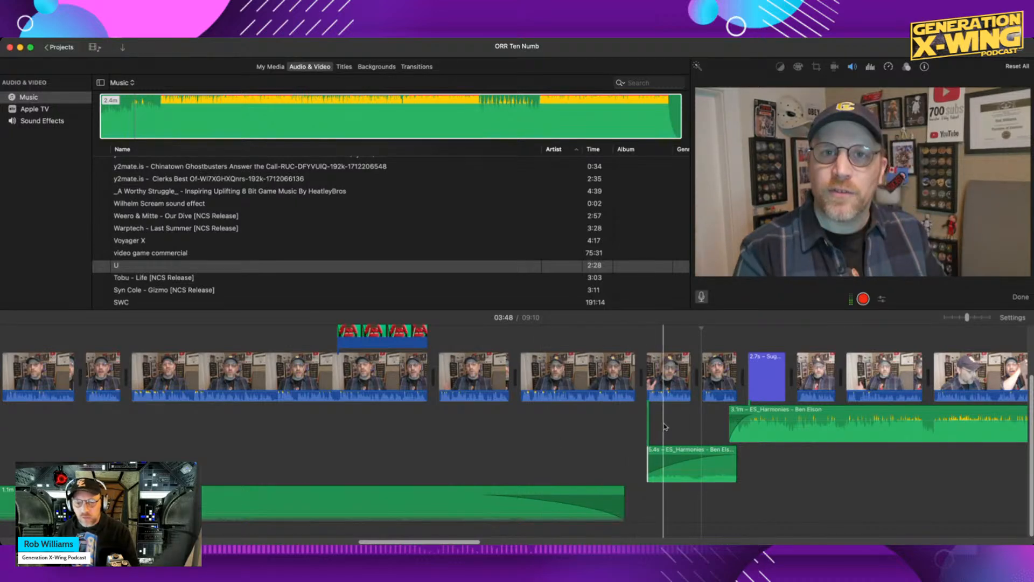
key("space")
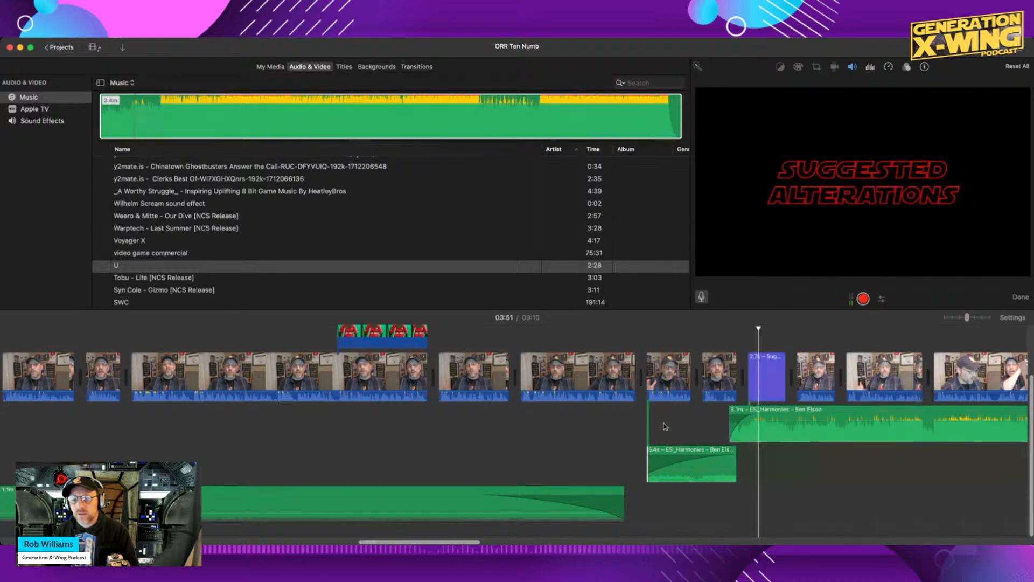
scroll(665, 425, "right", 4)
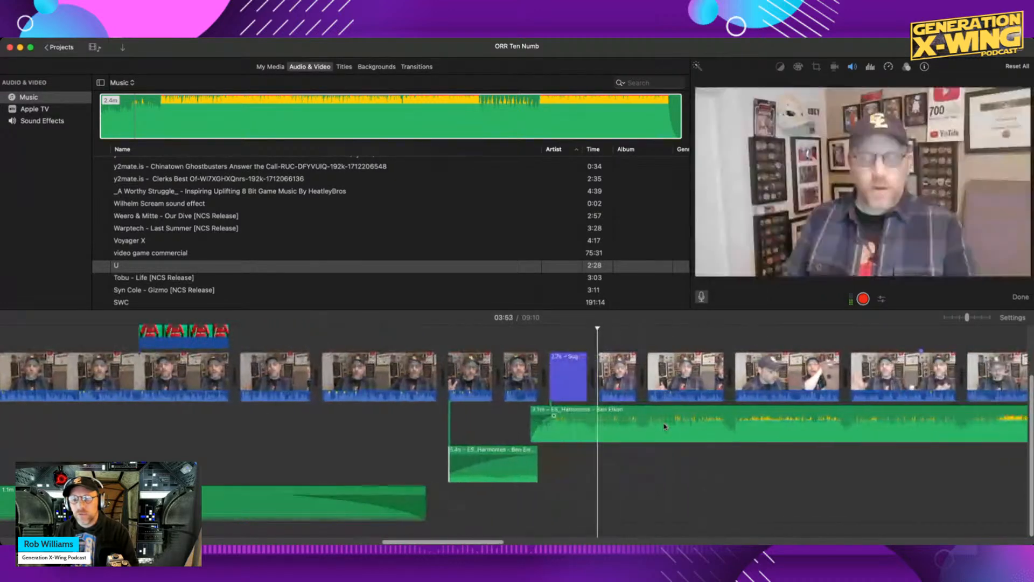
Split the long Harmonies clip at 03:53 and drop the remaining piece to 4% volume.
key("space")
scroll(601, 411, "right", 1)
left_click(591, 413)
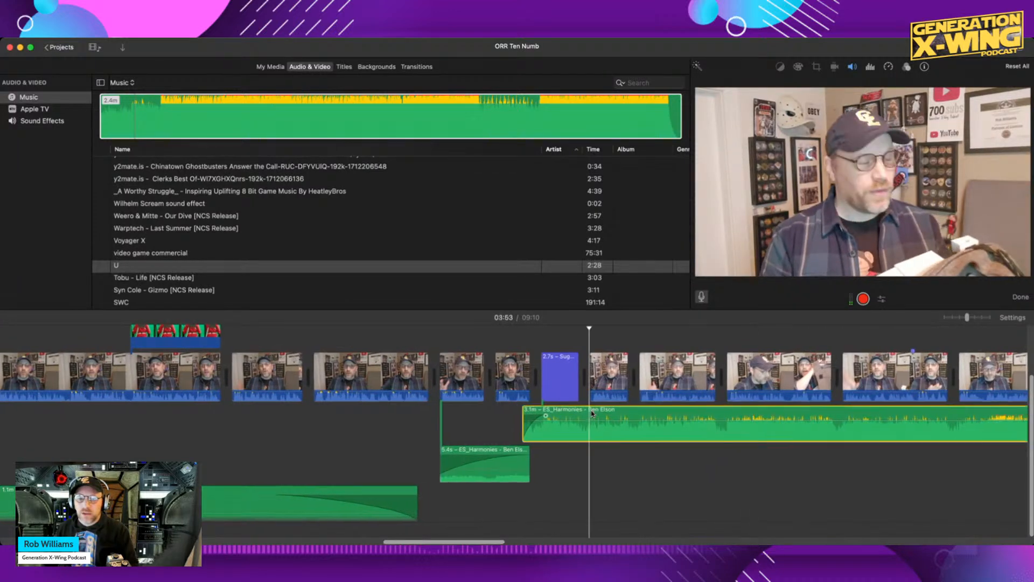
key("super+b")
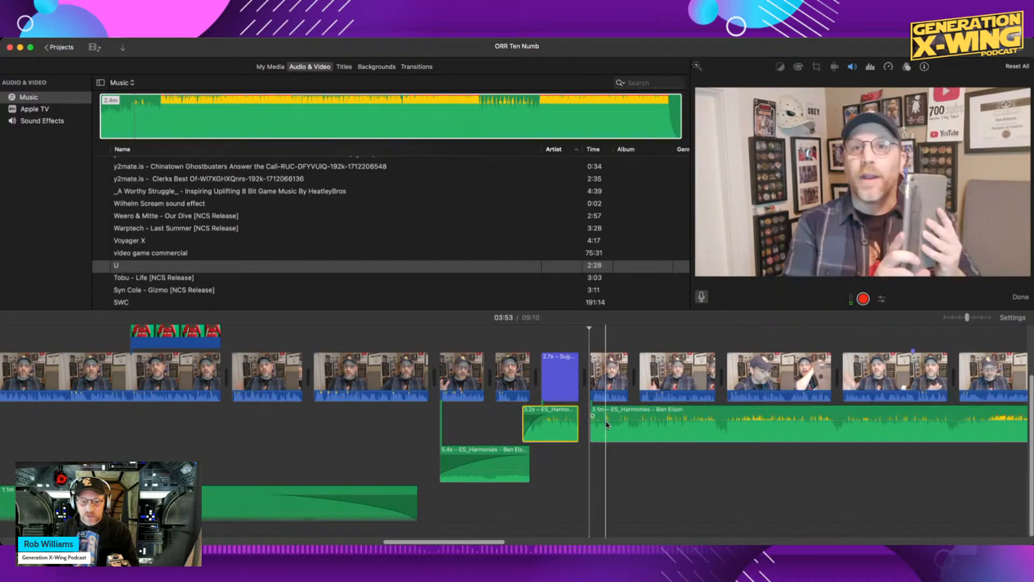
left_click(606, 417)
left_click_drag(606, 418, 574, 415)
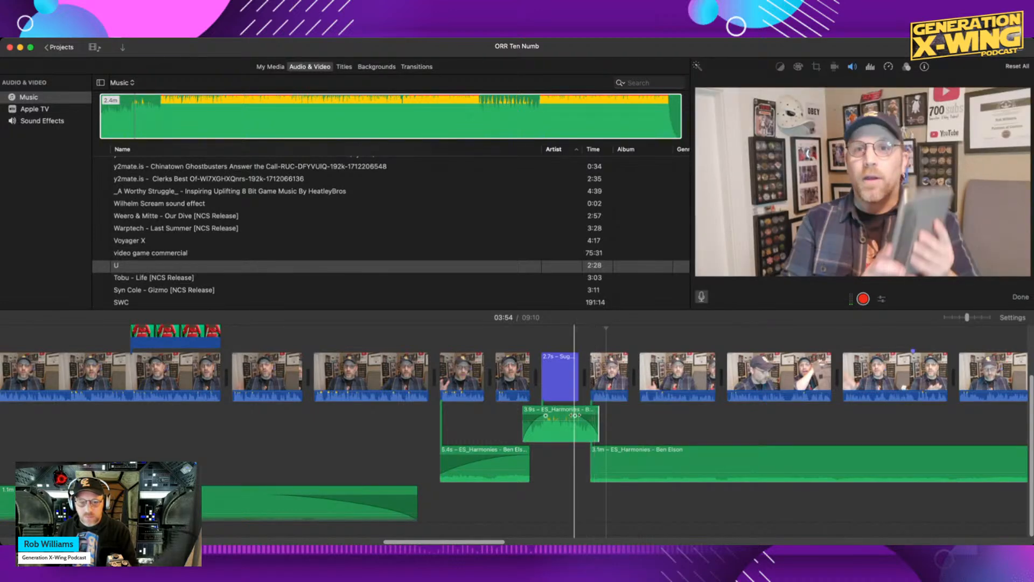
Lengthen the short Harmonies piece to 4.1 s under the title, then preview through 04:17 and 04:29.
key("space")
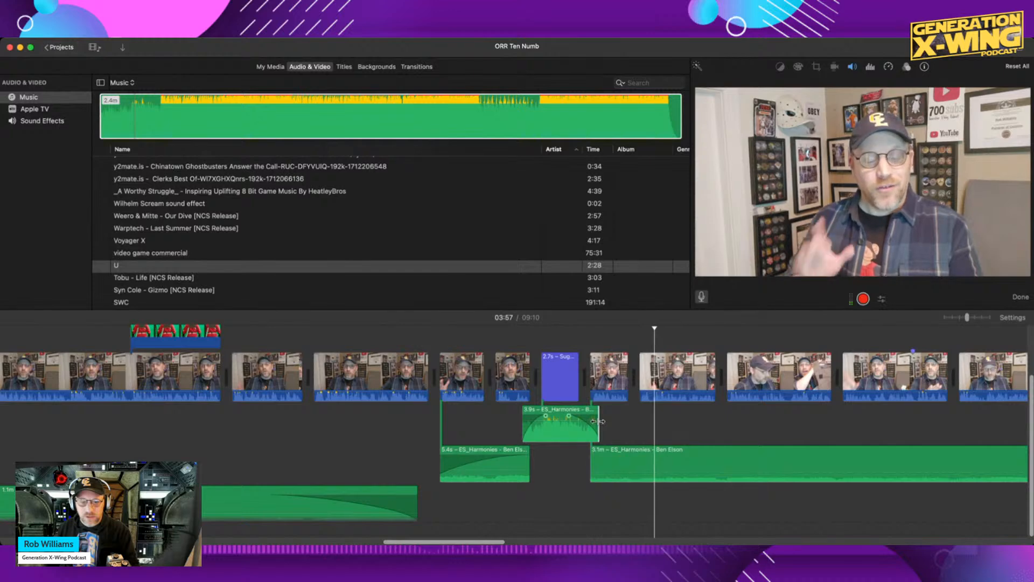
left_click_drag(598, 421, 602, 421)
key("space")
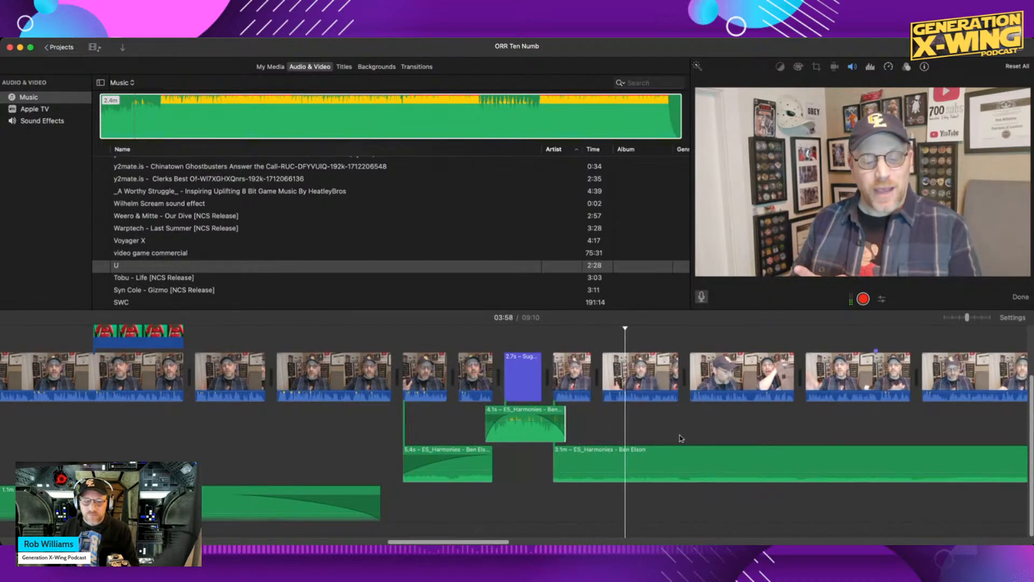
scroll(730, 439, "right", 5)
left_click(728, 439)
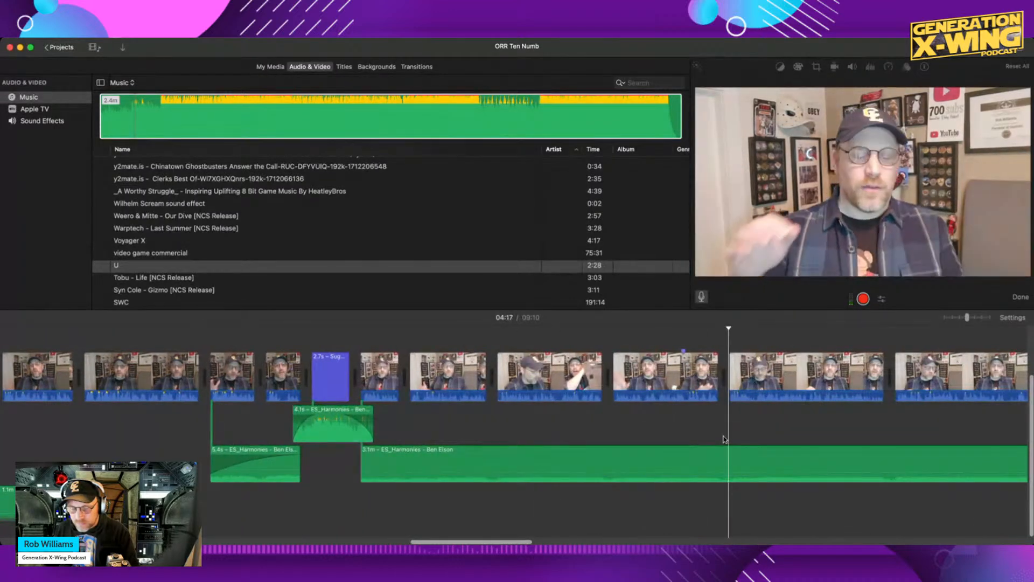
left_click(886, 439)
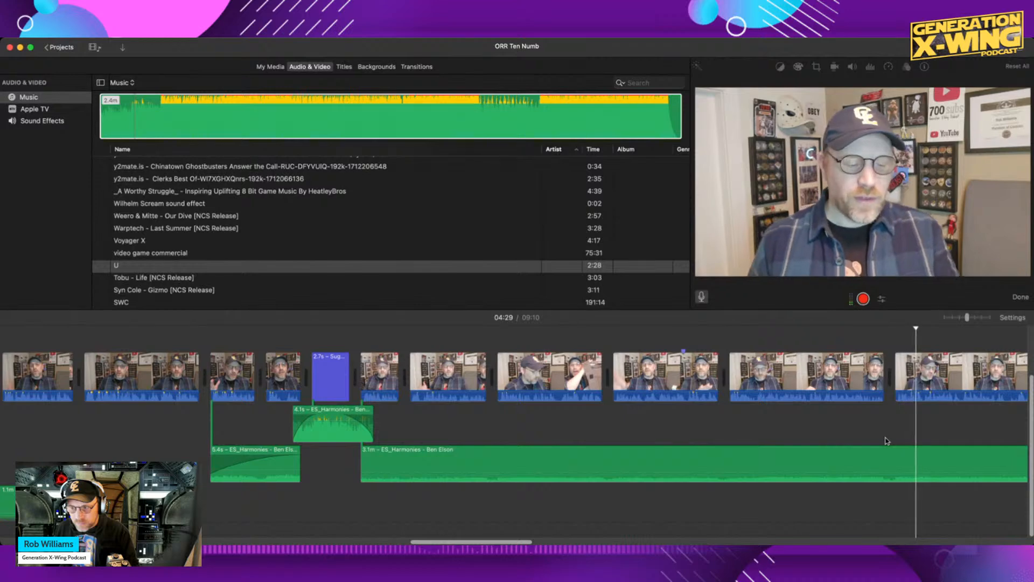